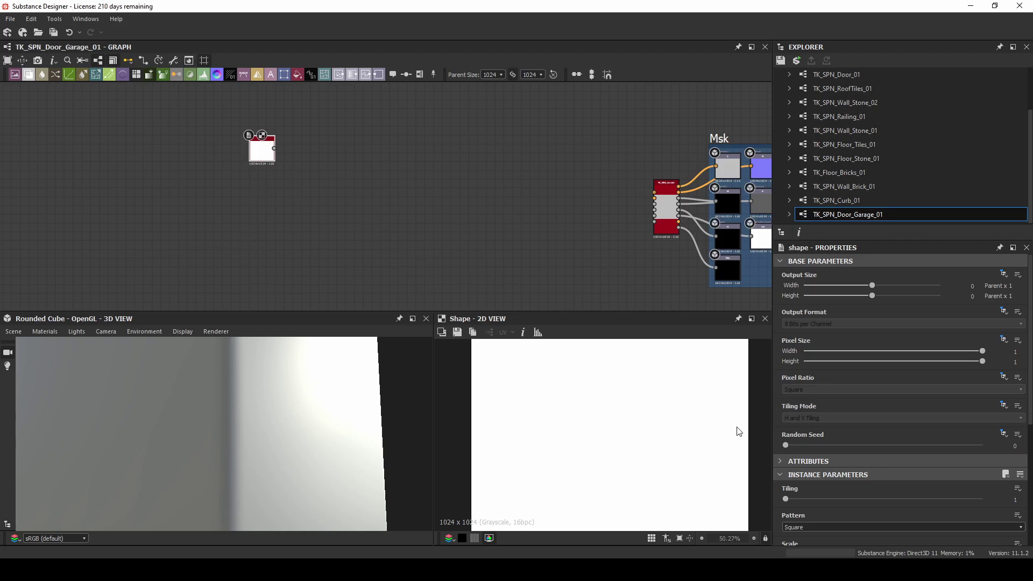
Step: Set the Shape node's Y size to 0.04 to form a thin horizontal bar
scroll(909, 461, "down", 3)
left_click_drag(946, 506, 797, 506)
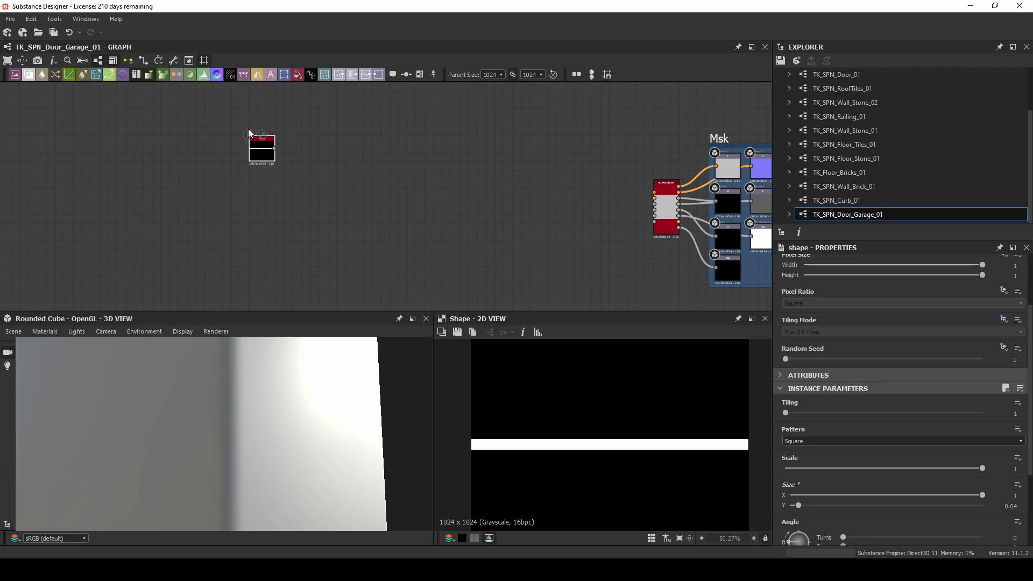
Step: Add a Bevel node fed by the Shape output and set its distance to -0.03
scroll(262, 141, "up", 5)
left_click_drag(301, 176, 384, 176)
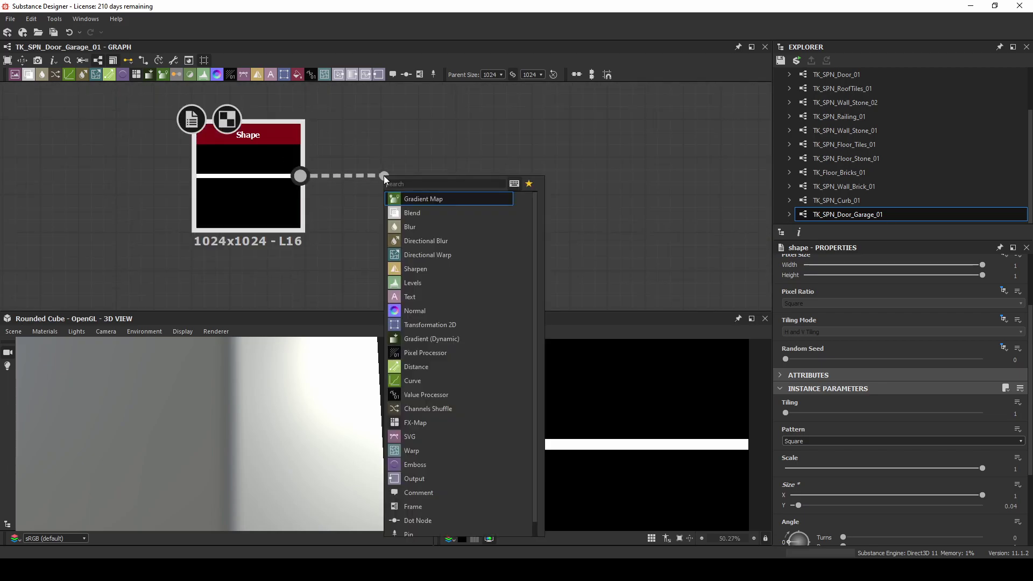
type("bevel")
left_click(408, 198)
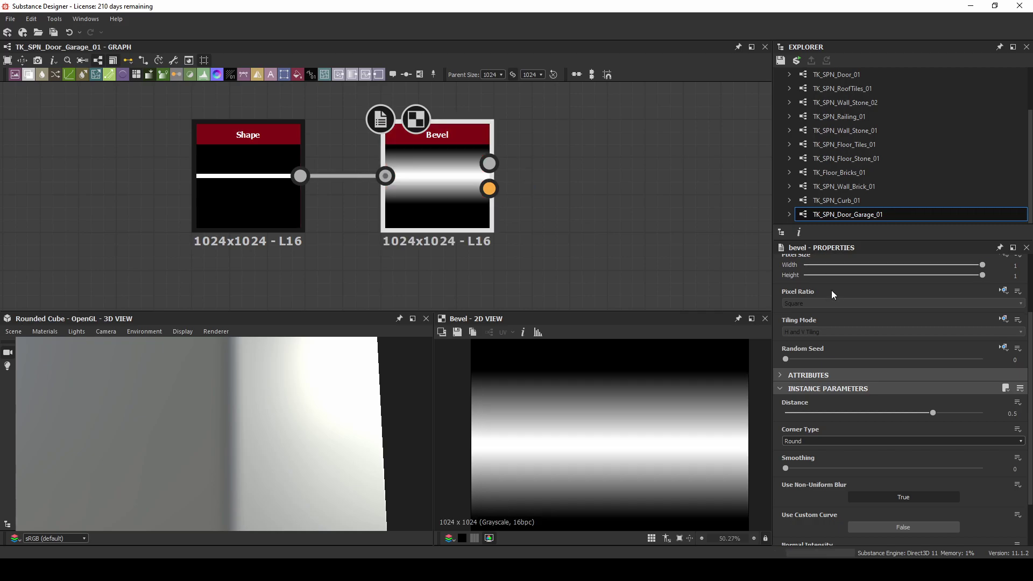
left_click_drag(931, 413, 915, 416)
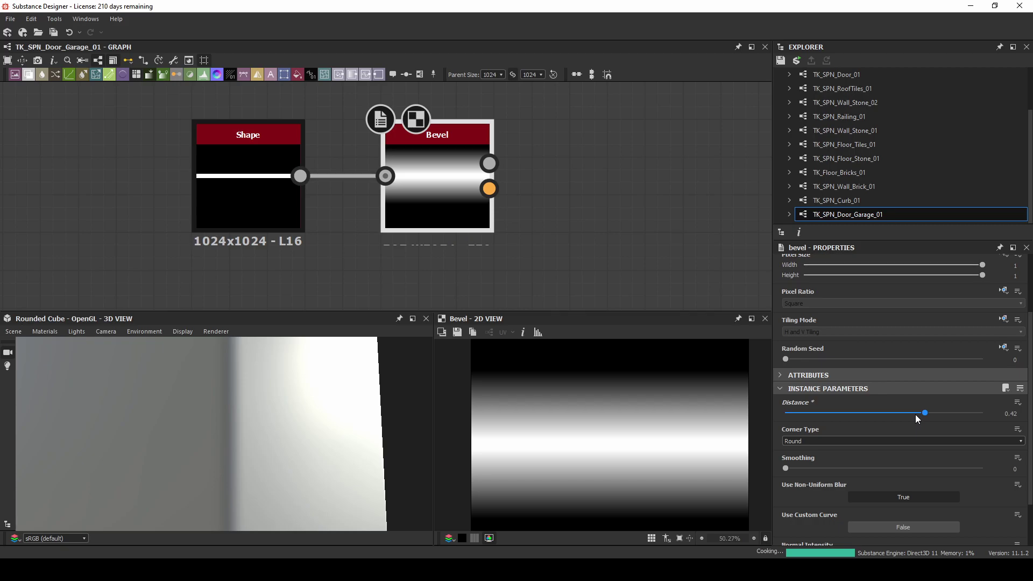
left_click_drag(916, 418, 882, 417)
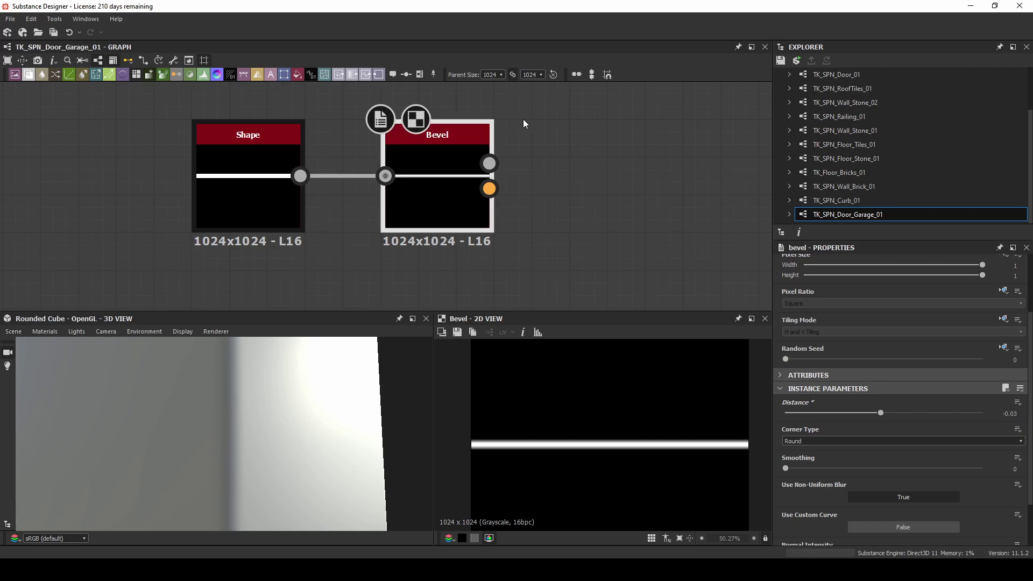
Step: Add a Tile Sampler after the Bevel node and move the connection from its background input to its first pattern input
middle_click_drag(551, 176, 424, 162)
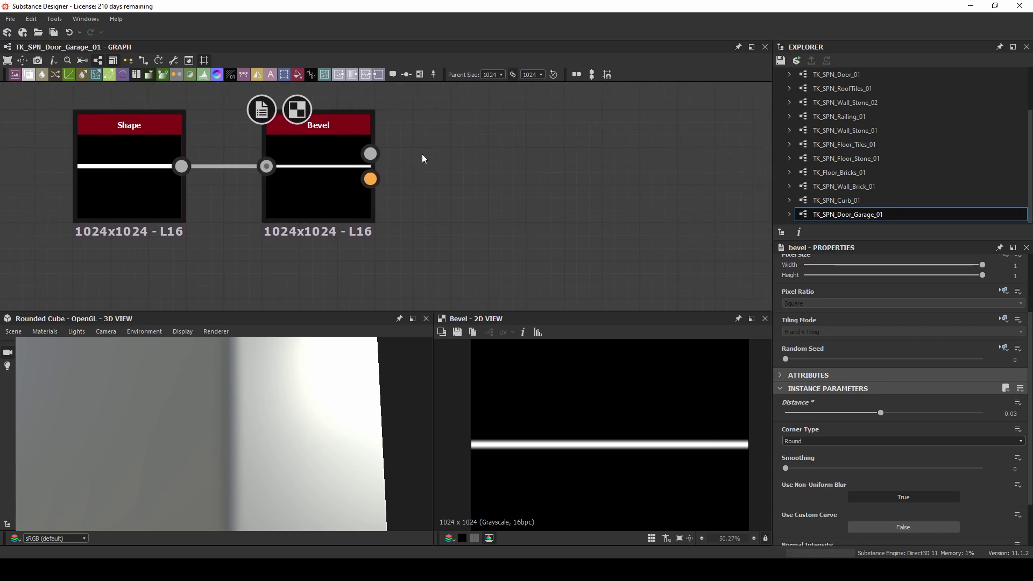
left_click_drag(370, 153, 451, 153)
type("tile s")
key("Return")
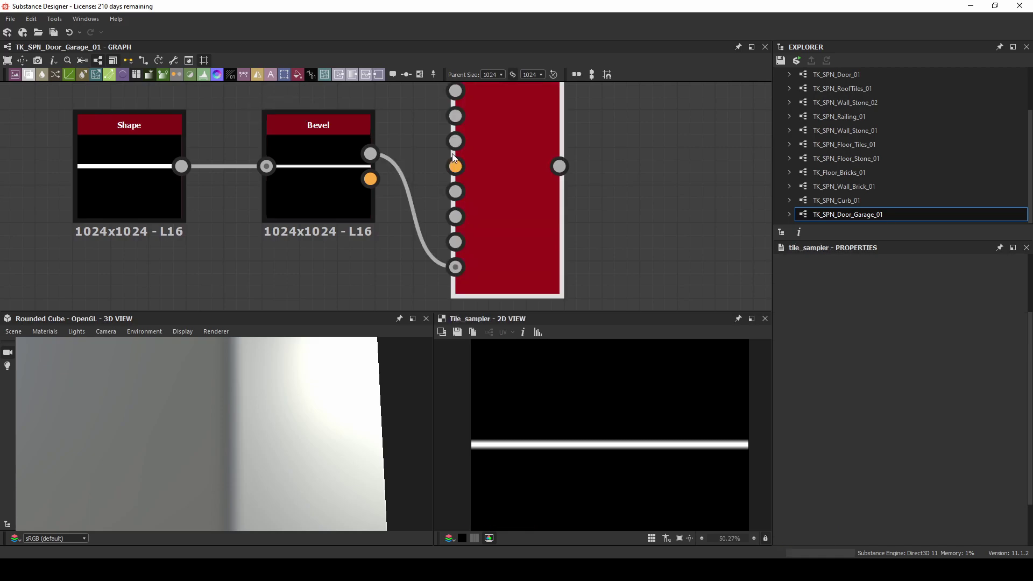
scroll(507, 211, "down", 1)
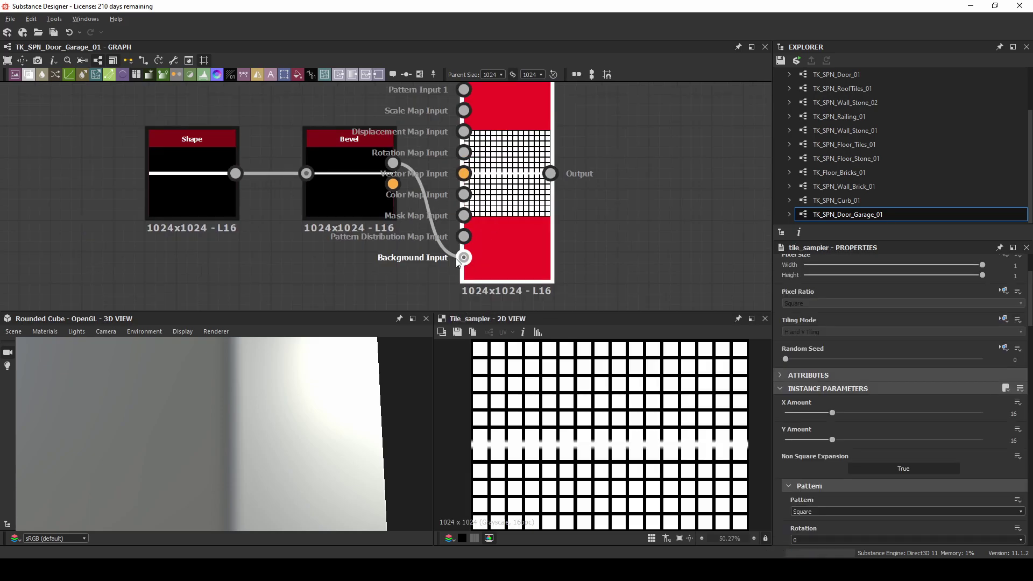
scroll(486, 298, "down", 2)
left_click_drag(485, 296, 484, 152)
middle_click_drag(507, 193, 507, 157)
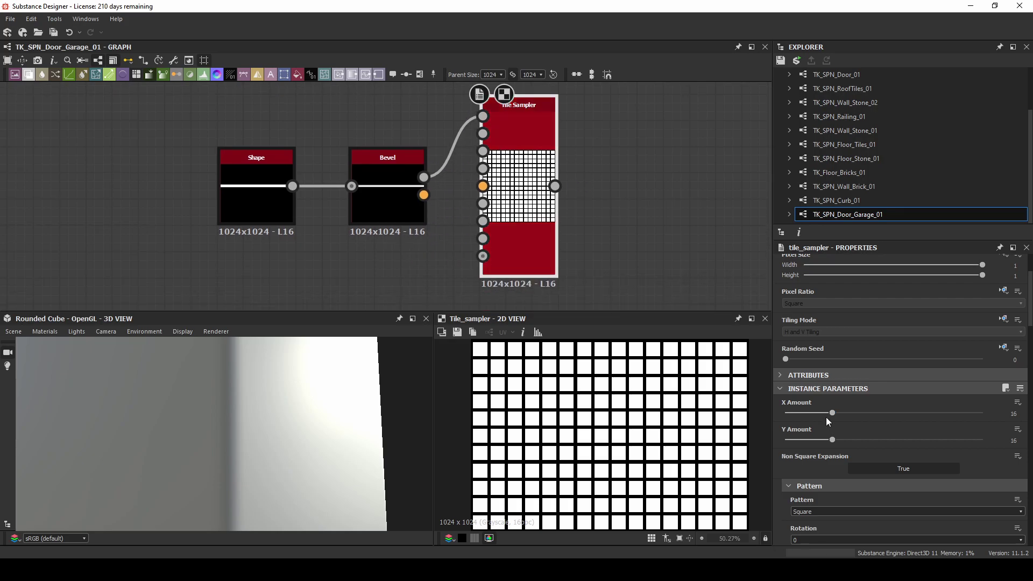
Step: Set the Tile Sampler's X Amount to 1 and its Scale to 0.9
double_click(999, 415)
type("1")
key("Return")
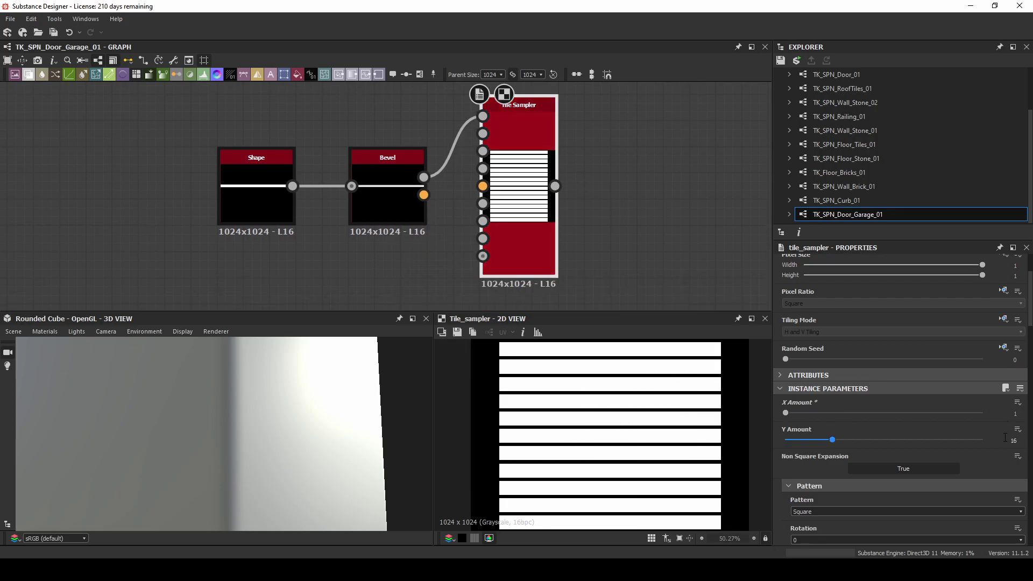
scroll(994, 422, "down", 10)
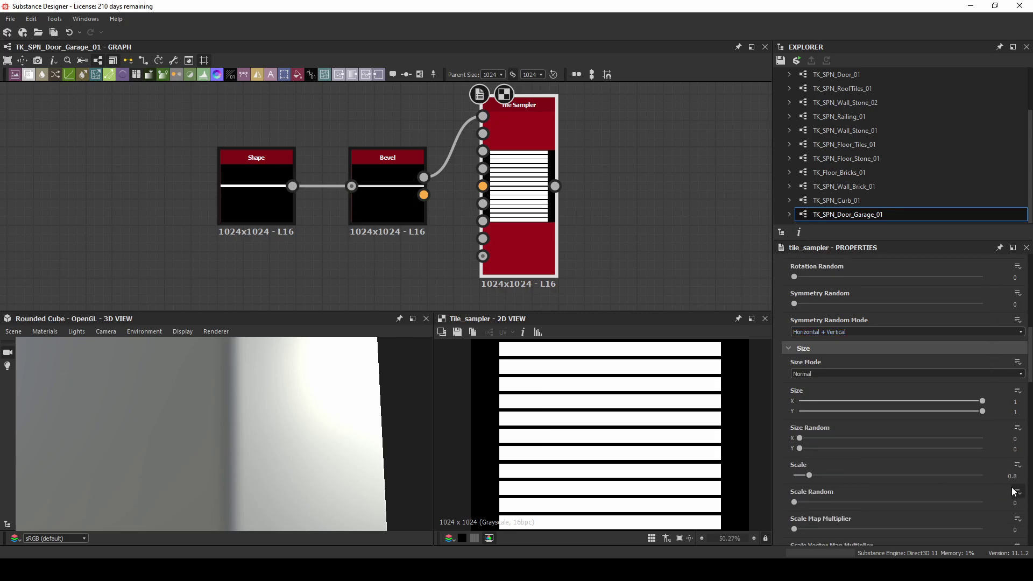
double_click(1003, 477)
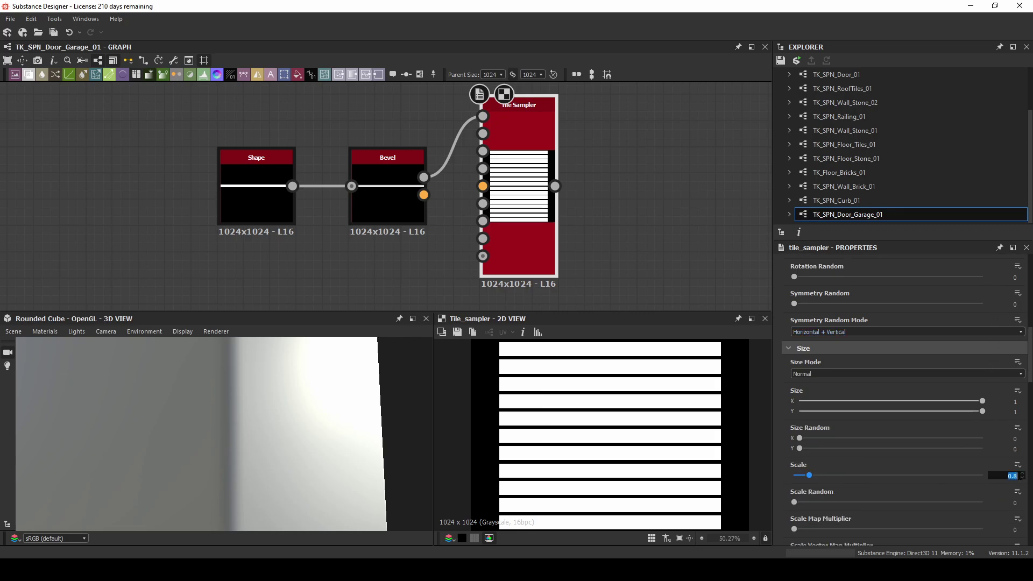
type("0.9")
key("Return")
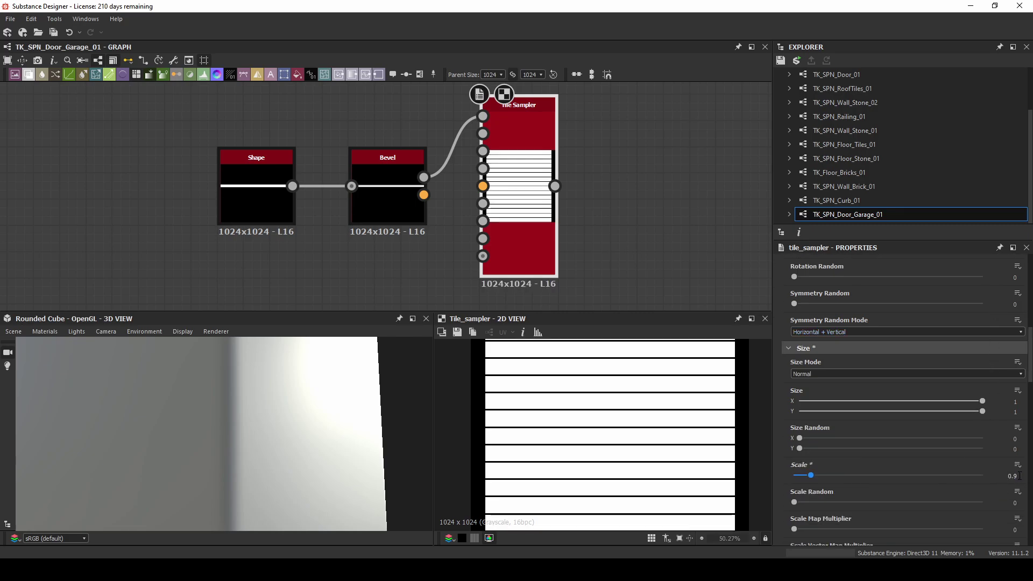
Step: Set the Tile Sampler's X size to 1.1 and shift the Bevel node slightly upward in the graph
left_click(1014, 401)
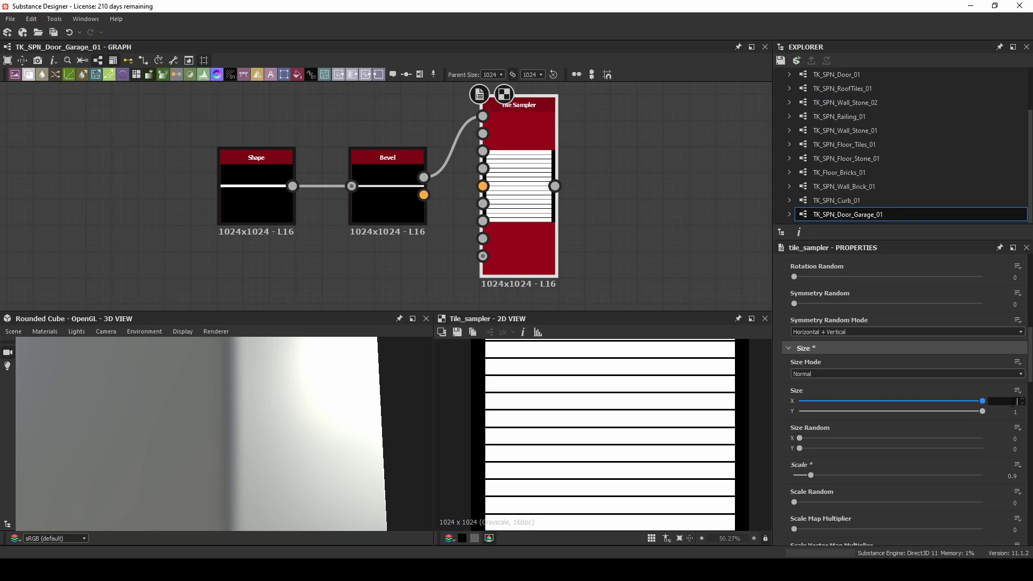
type("1.5")
key("Return")
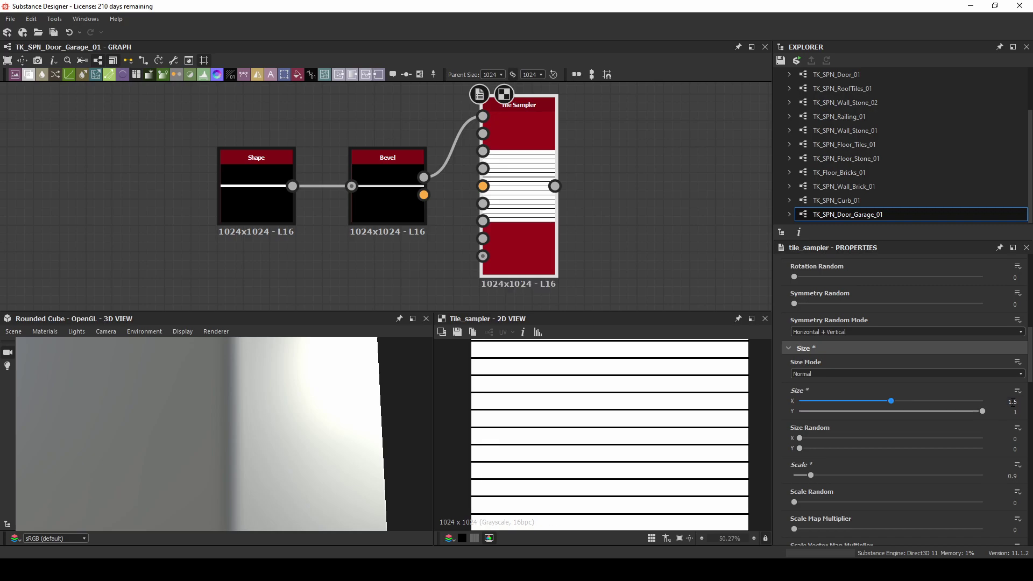
left_click_drag(891, 401, 866, 401)
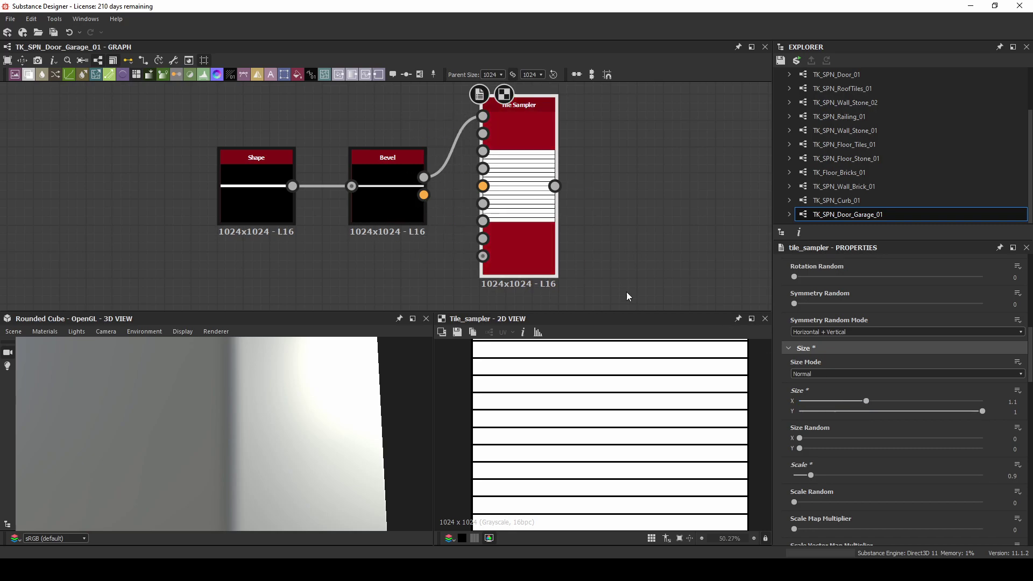
left_click_drag(391, 167, 390, 140)
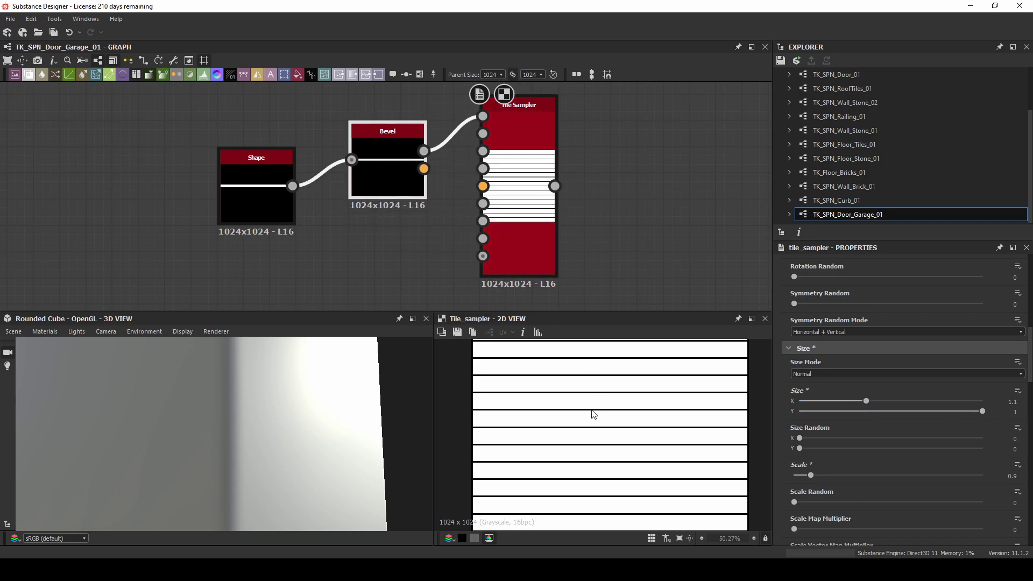
Step: Change the Tile Sampler's pattern to Pattern Input
scroll(594, 415, "down", 1)
scroll(840, 428, "up", 5)
left_click(811, 347)
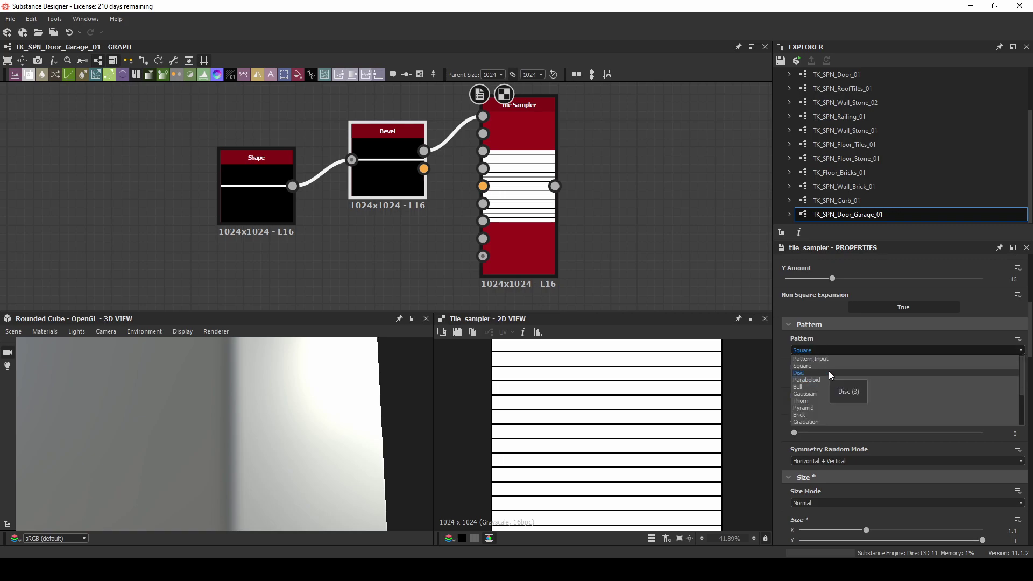
left_click(821, 360)
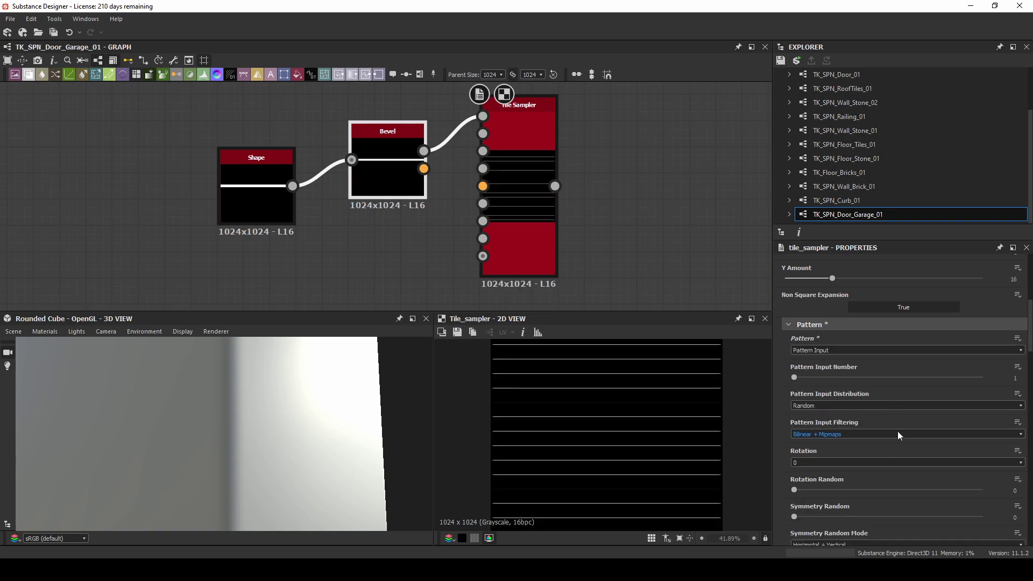
Step: Increase the Tile Sampler's Y size to 32 so the beveled bars fill their rows
scroll(897, 429, "down", 3)
scroll(900, 426, "down", 3)
double_click(1015, 442)
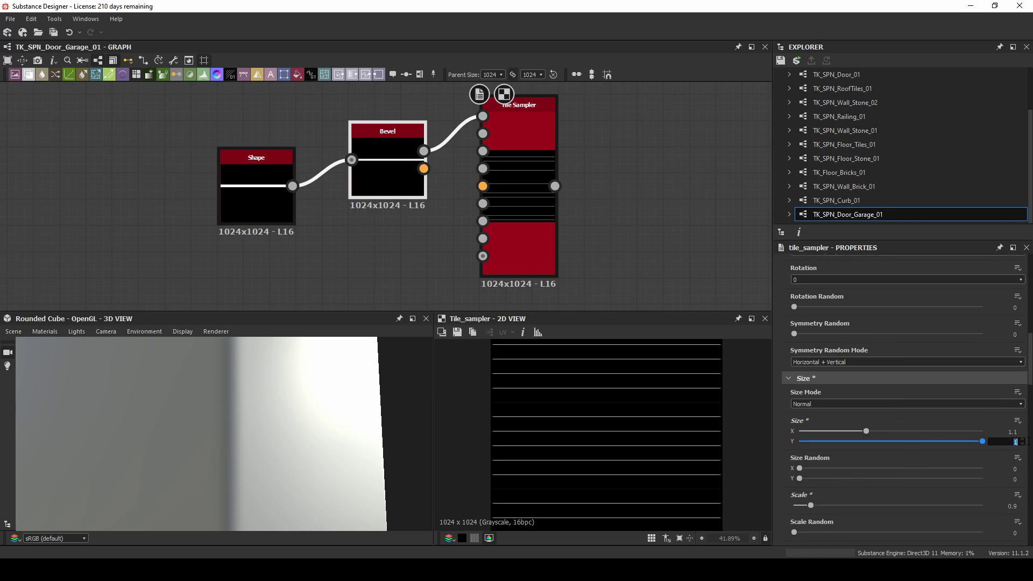
type("8")
key("Return")
double_click(1000, 441)
type("16")
key("Return")
double_click(1016, 442)
key("Return")
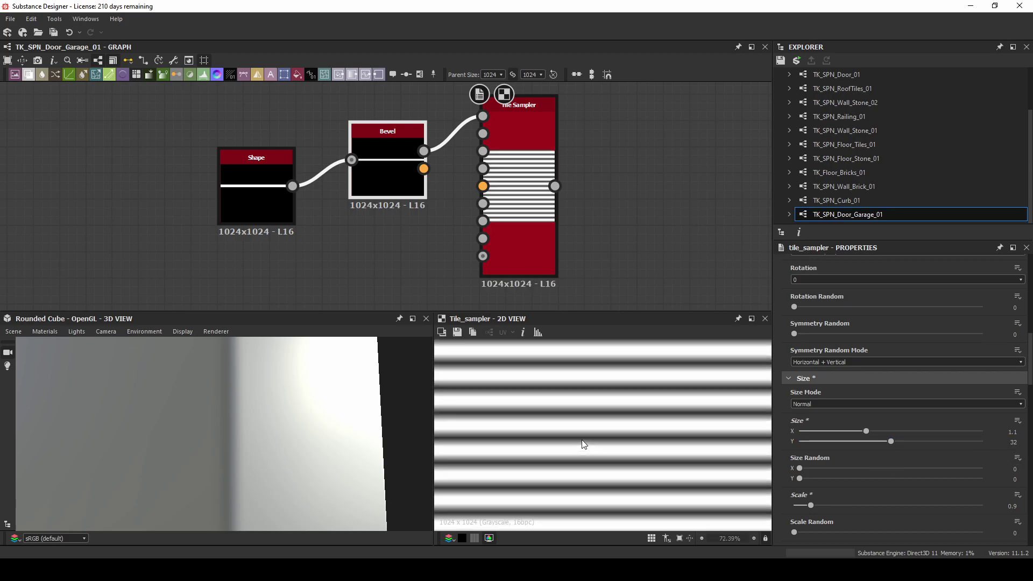
scroll(579, 441, "down", 2)
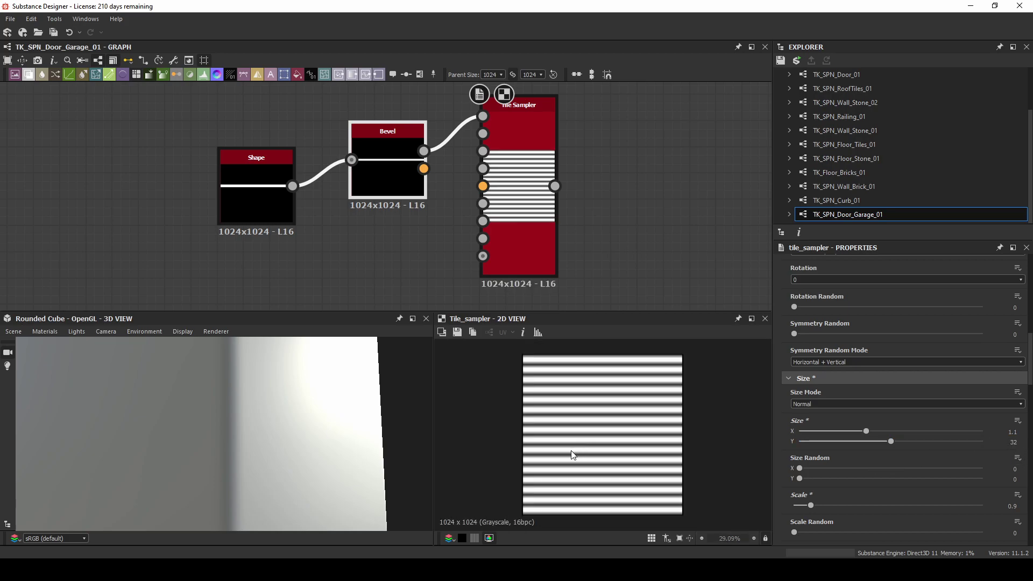
Step: Set the Tile Sampler's Y Amount to 32
scroll(997, 385, "up", 5)
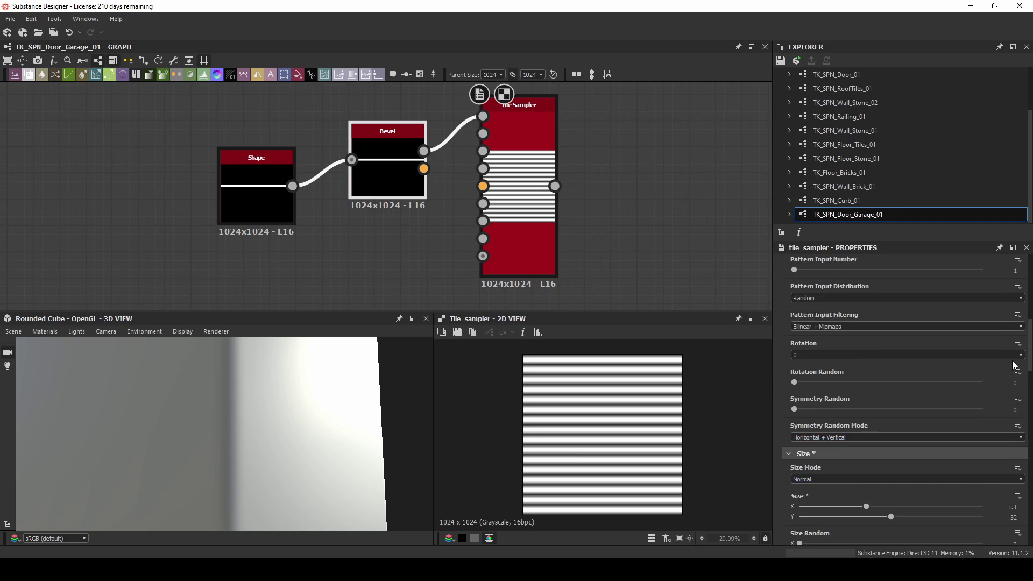
type("32")
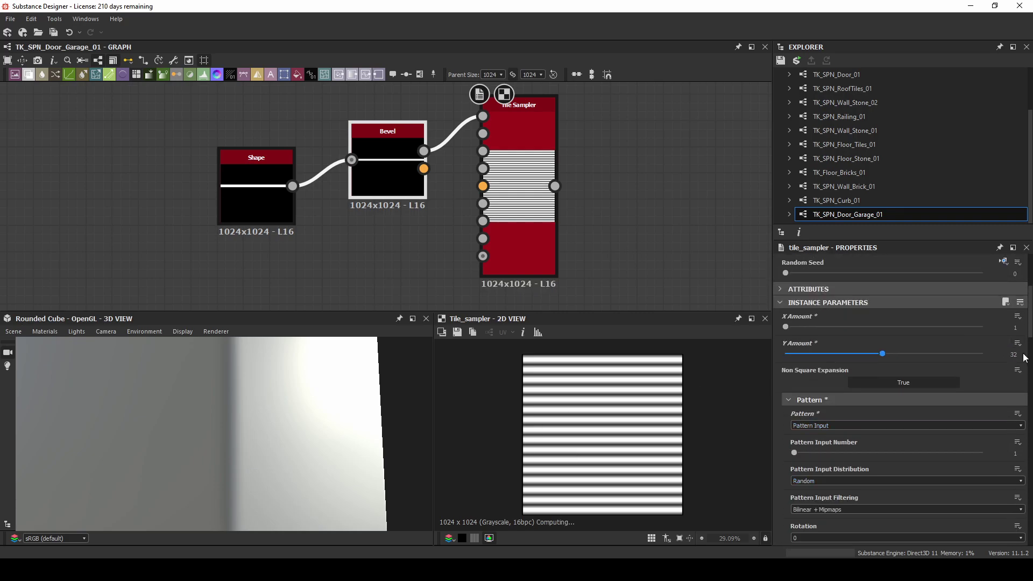
key("Return")
scroll(604, 460, "up", 6)
scroll(604, 460, "up", 1)
middle_click_drag(647, 449, 492, 349)
Step: Move the Shape and Bevel nodes away from the Tile Sampler and add a Height to Normal World Units node to its output
left_click_drag(243, 187, 163, 133)
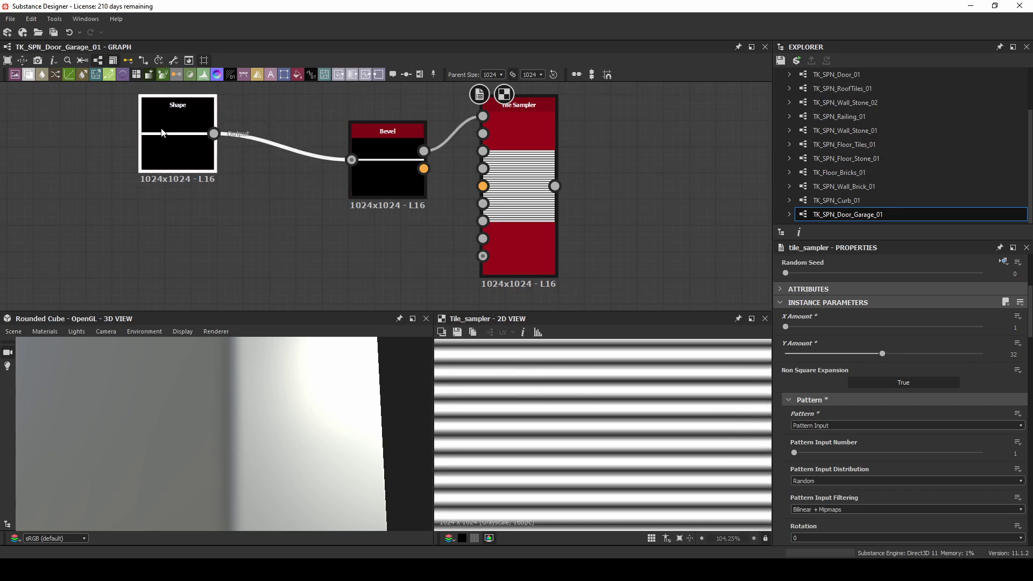
left_click_drag(376, 159, 297, 132)
scroll(381, 207, "down", 3)
left_click_drag(482, 195, 539, 199)
type("he")
left_click(610, 265)
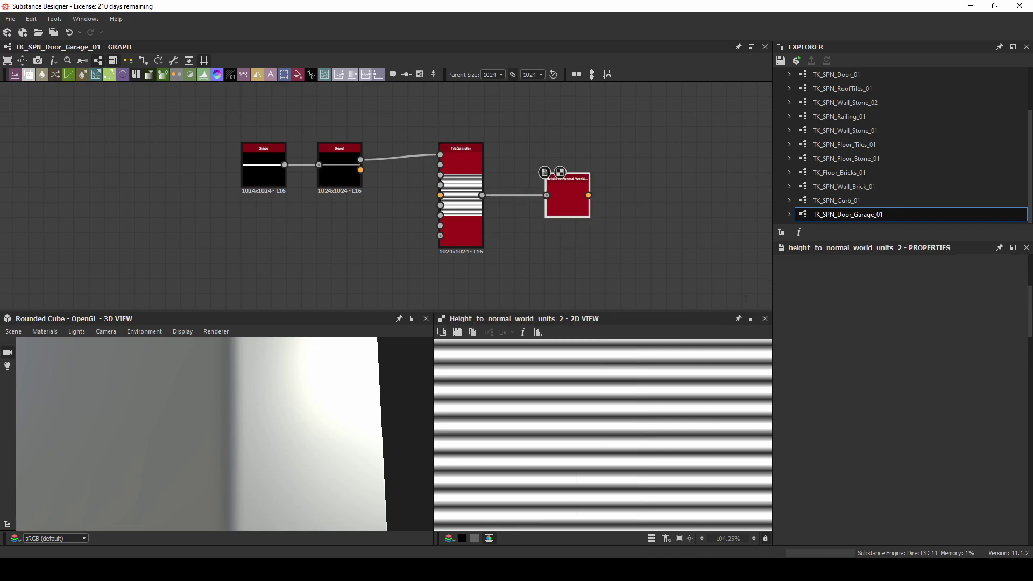
Step: Set the normal node's sampling to Sobel, height depth to 3 cm and surface size to 403 cm
left_click(805, 522)
left_click(808, 538)
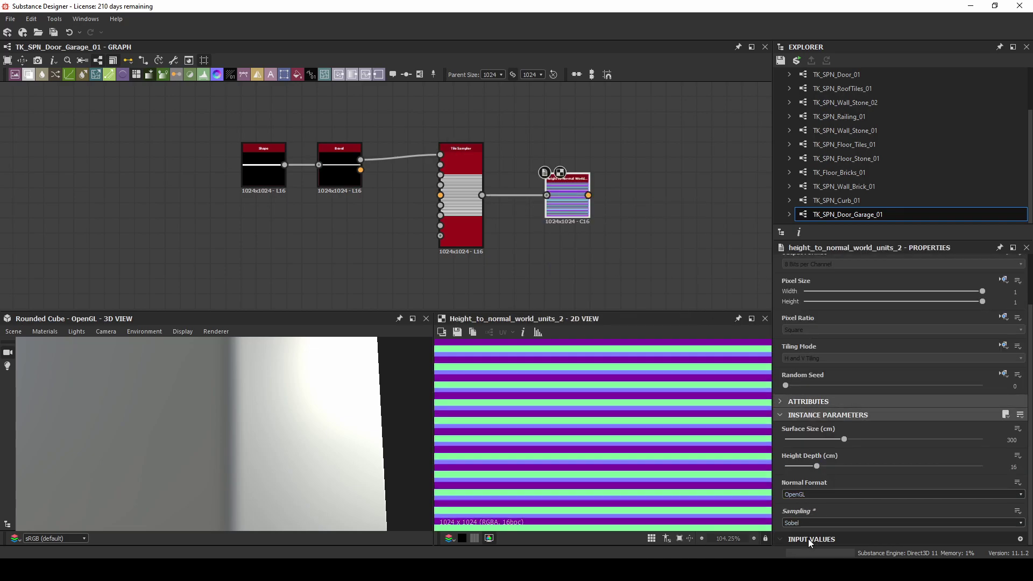
left_click_drag(816, 466, 790, 467)
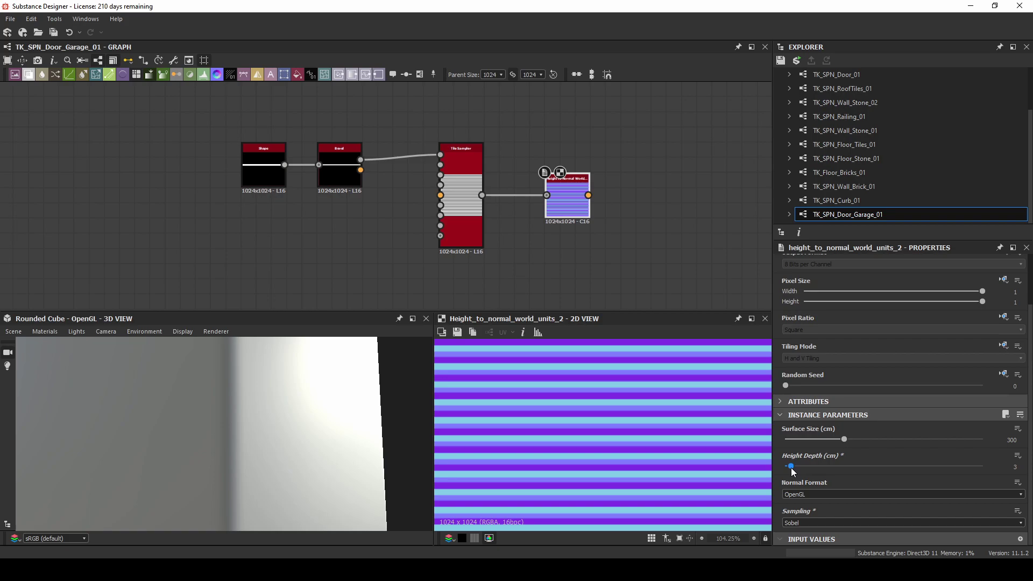
left_click_drag(842, 439, 864, 437)
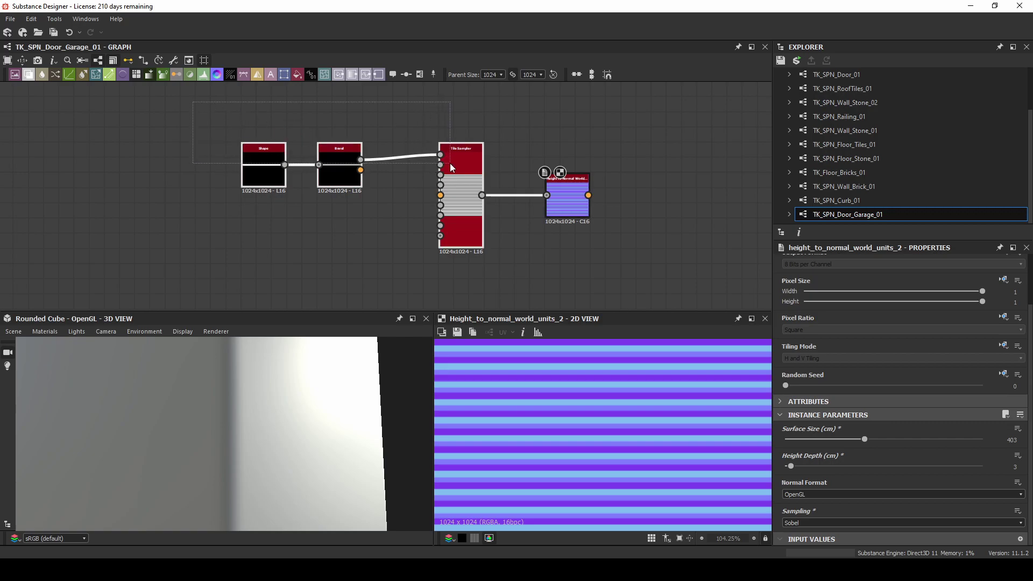
Step: Move the Shape, Bevel and Tile Sampler nodes away from the normal node to make room between them
left_click_drag(226, 96, 271, 168)
left_click(342, 137)
middle_click_drag(344, 136, 408, 163)
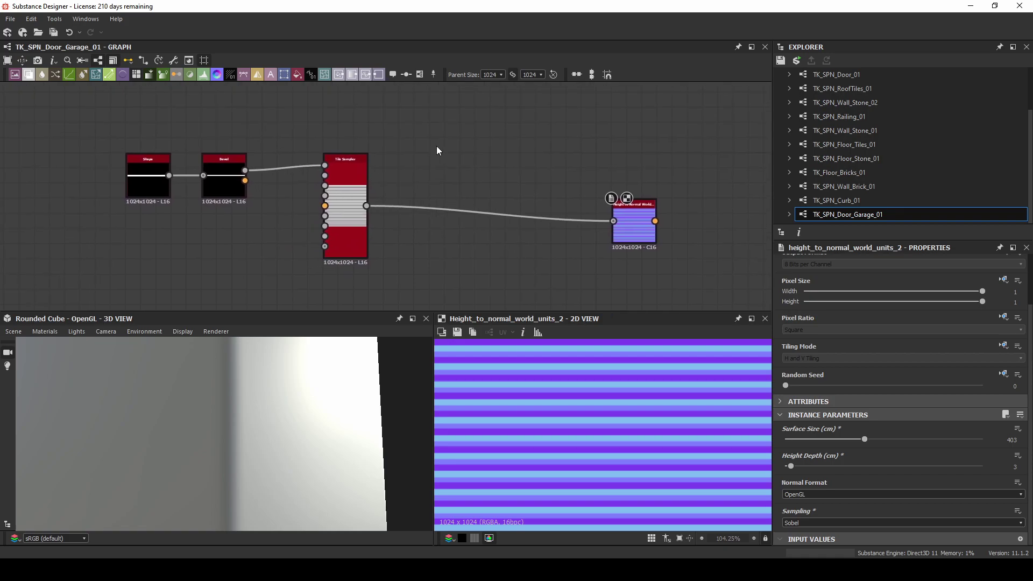
scroll(540, 448, "down", 3)
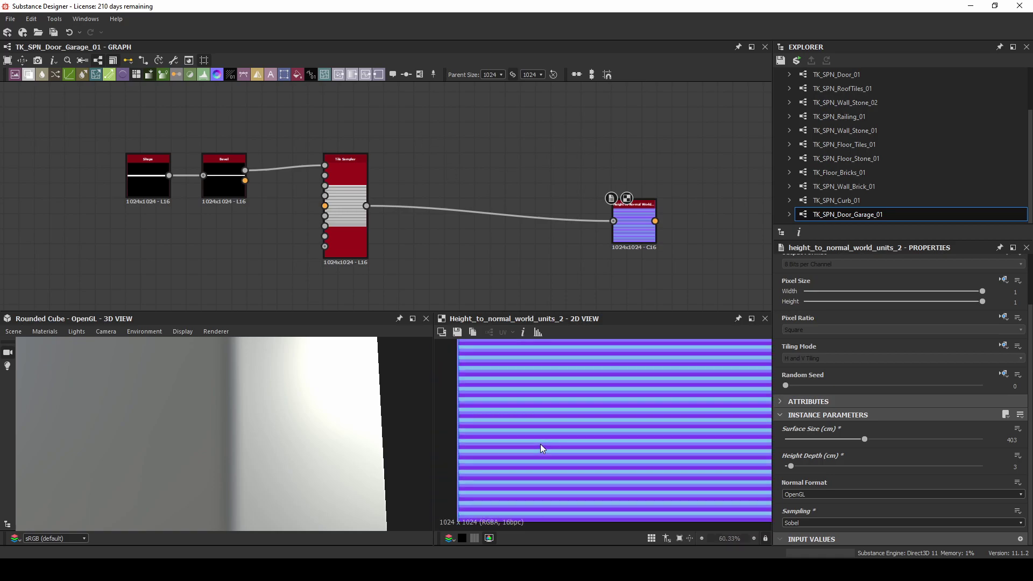
Step: Add a TK_Edge_Deformer node above the Bevel node and feed the Shape output into it
middle_click_drag(400, 173, 569, 199)
key("space")
type("tk")
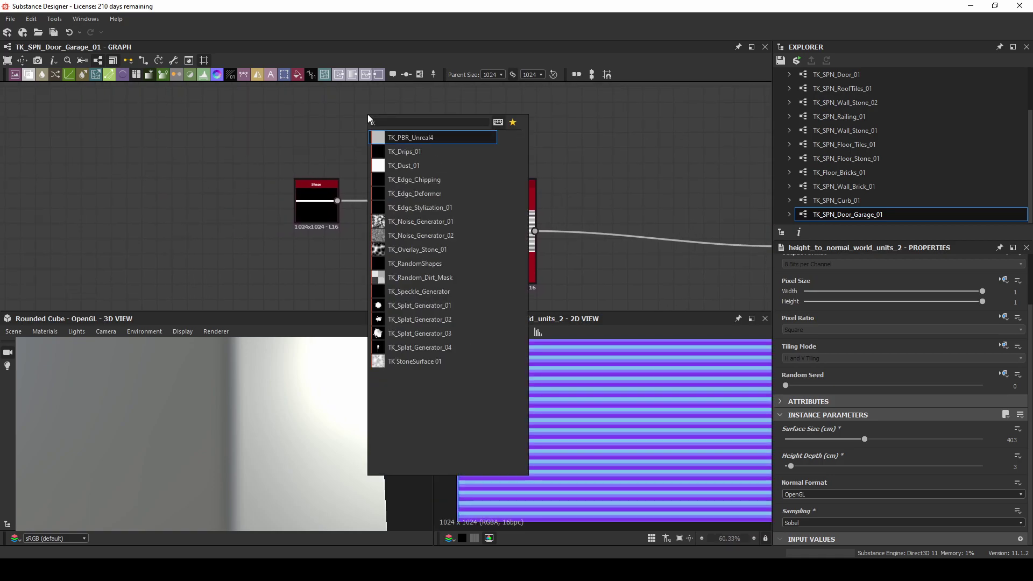
left_click(459, 194)
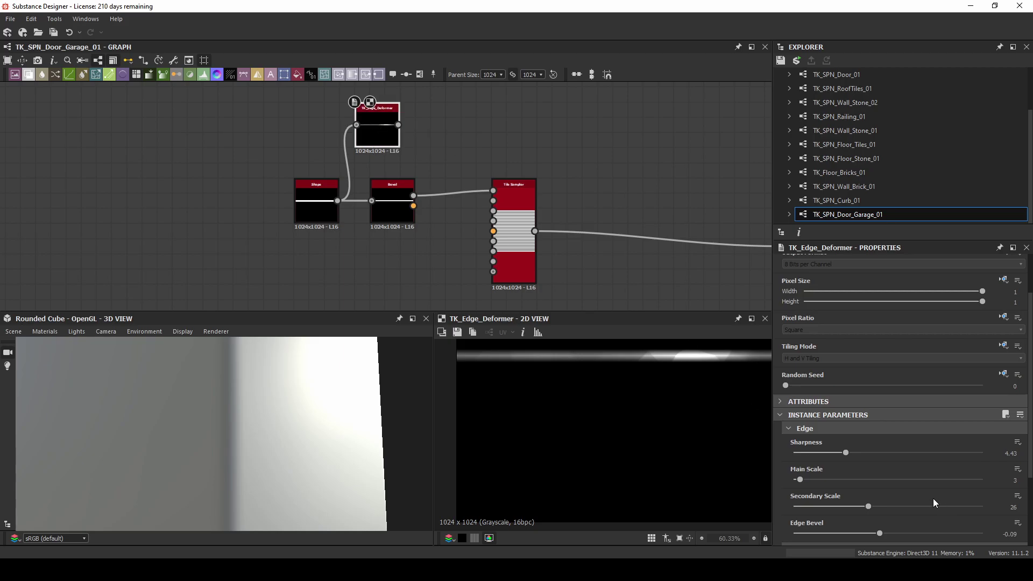
Step: Set the edge deformer's Secondary Scale to 34 and Edge Bevel to -0.03, and connect it to the Tile Sampler's first pattern input
left_click_drag(855, 509, 892, 509)
mouse_move(879, 533)
left_mouse_down()
mouse_move(861, 535)
mouse_move(887, 539)
left_mouse_up()
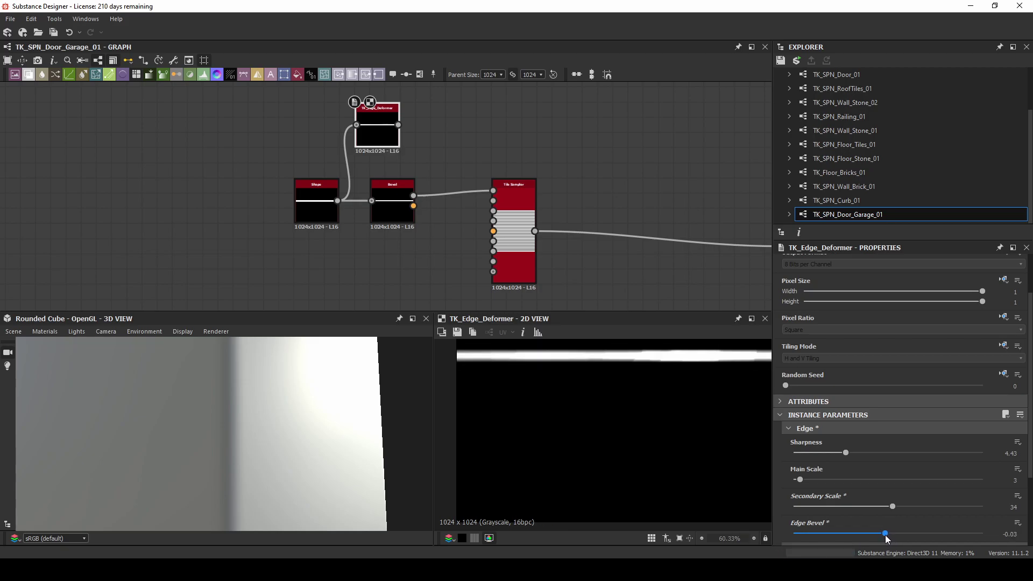
left_click_drag(398, 125, 492, 191)
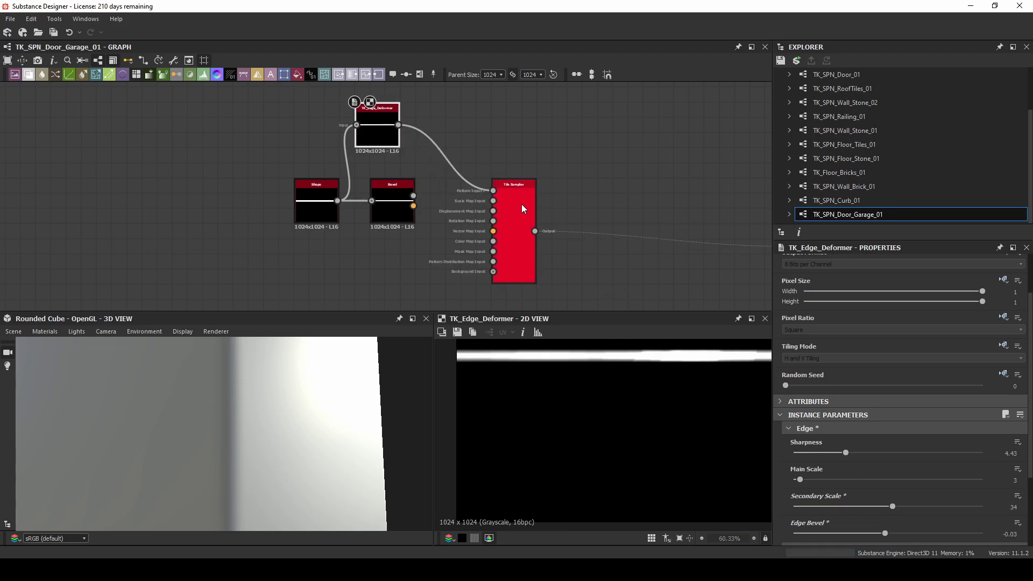
Step: Move the height-to-normal node closer to the Tile Sampler and display its normal map in the 2D view
middle_click_drag(667, 229, 501, 217)
left_click_drag(649, 236, 484, 208)
double_click(484, 208)
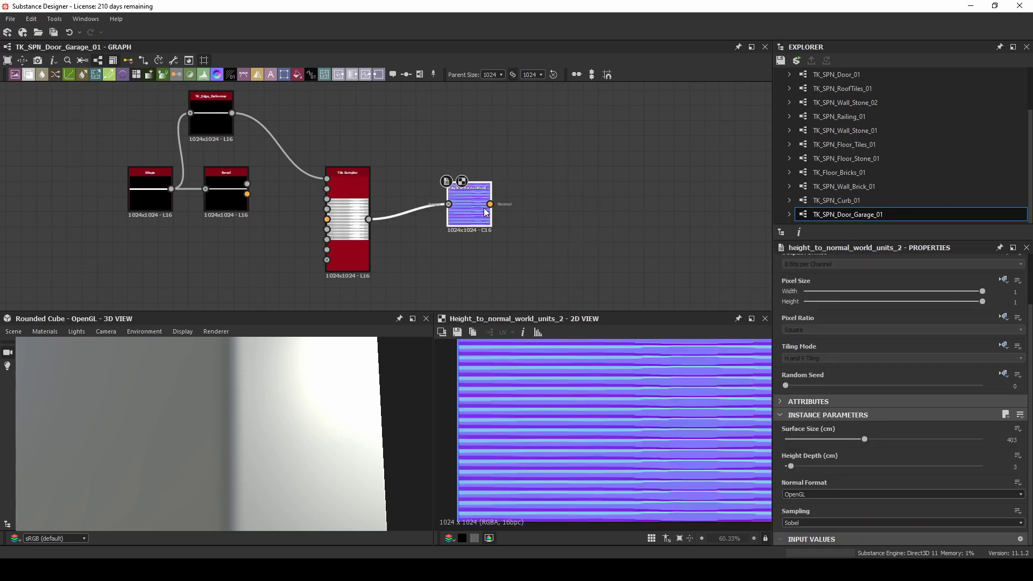
scroll(619, 431, "down", 1)
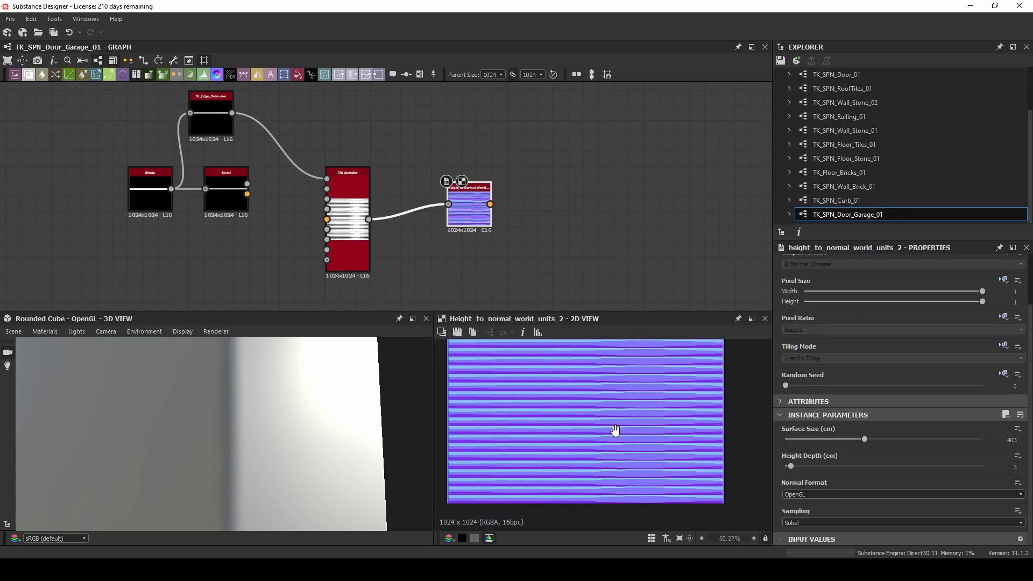
Step: Set the Tile Sampler's Symmetry Random to 1, with Rotation Random at 0
left_click(348, 196)
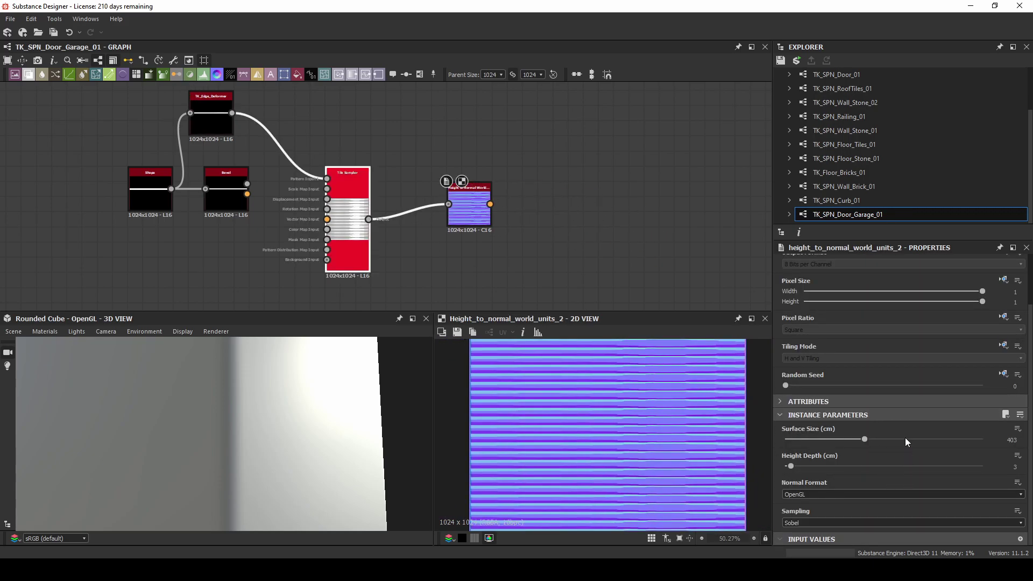
scroll(871, 462, "down", 5)
left_click_drag(831, 516, 816, 498)
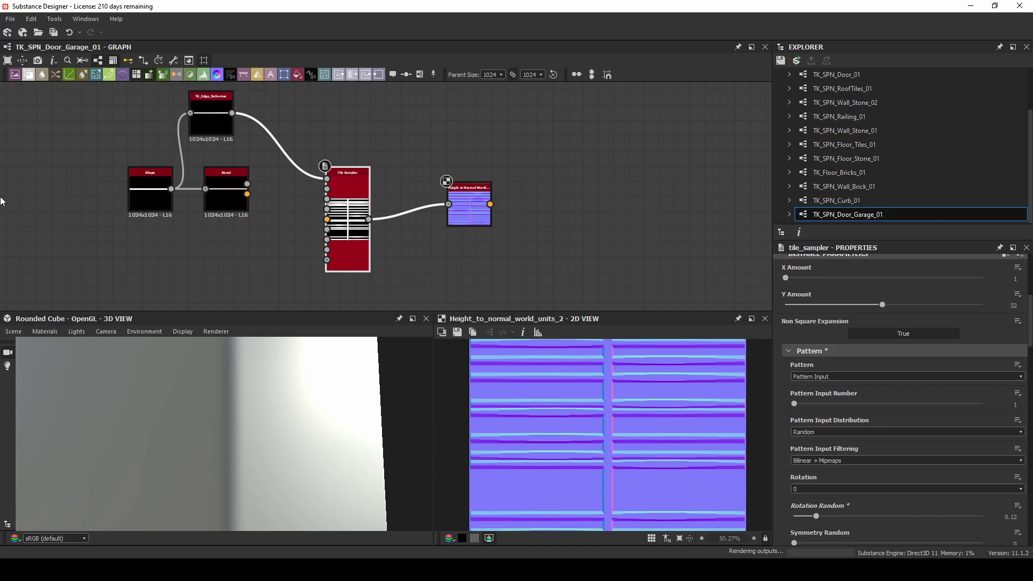
left_click_drag(822, 516, 811, 515)
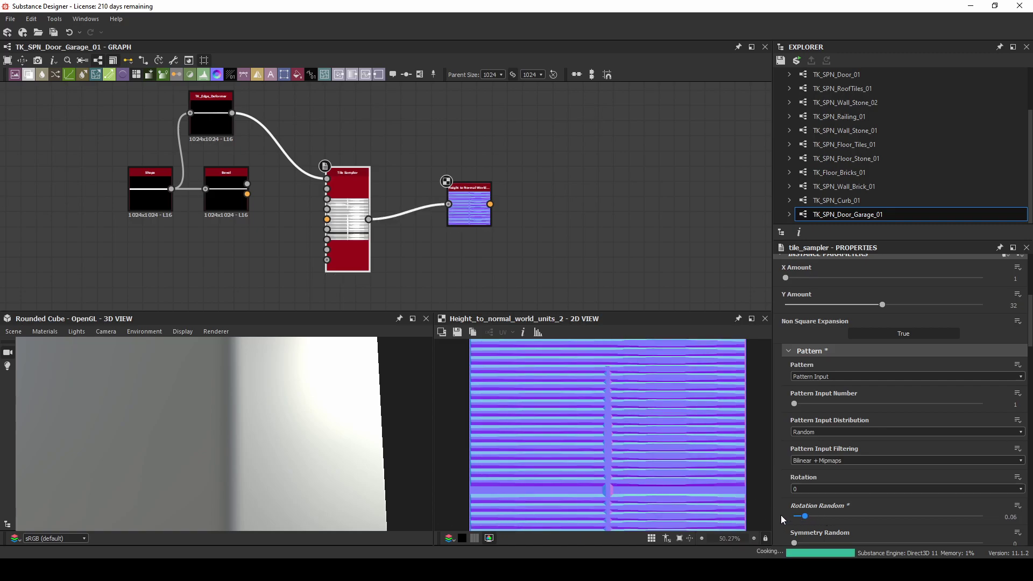
left_click_drag(795, 543, 982, 543)
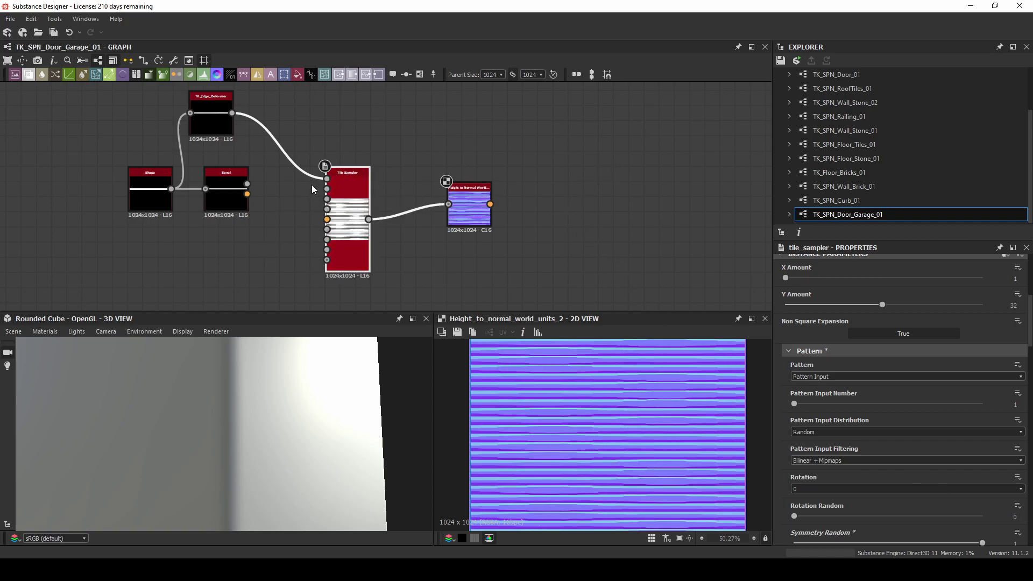
Step: Delete the unused Bevel node and place the TK_Edge_Deformer between the Shape and the Tile Sampler
scroll(311, 185, "up", 2)
left_click_drag(187, 189, 197, 209)
key("Delete")
left_click_drag(158, 99, 202, 186)
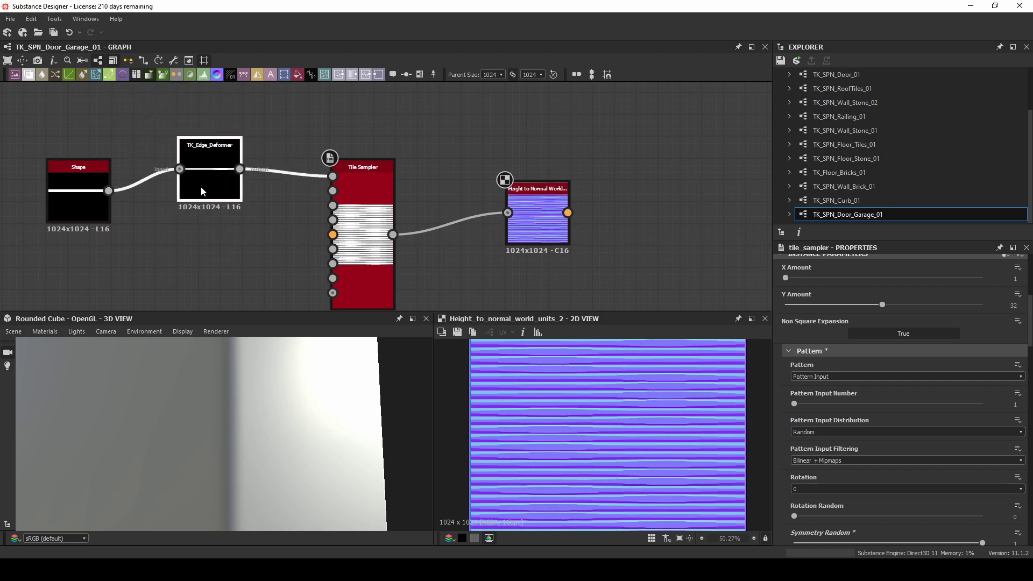
Step: Set the edge deformer's Sharpness to 1.64 and Main Scale to 9
left_click(200, 192)
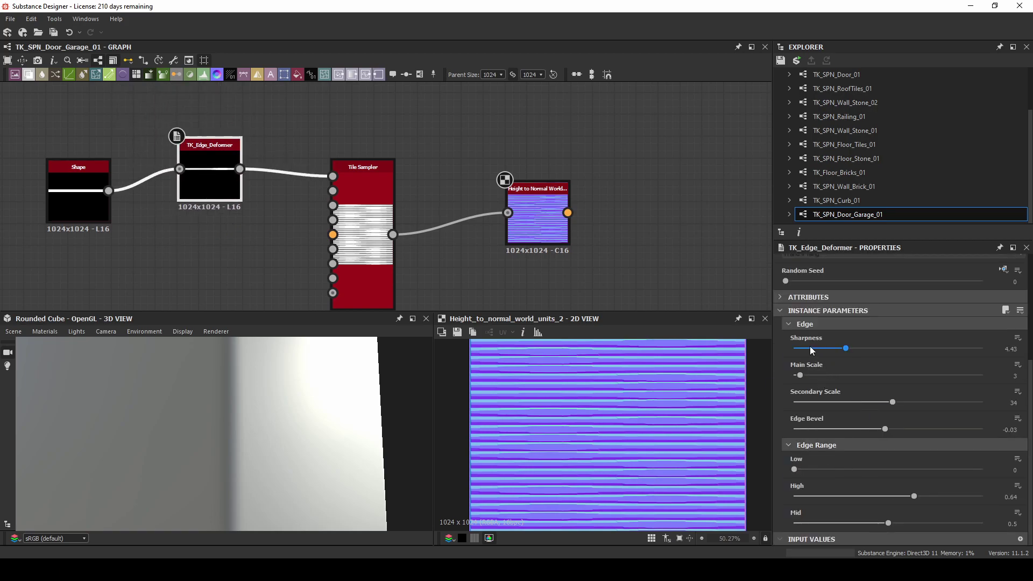
mouse_move(811, 348)
left_mouse_down()
mouse_move(933, 350)
mouse_move(812, 347)
left_mouse_up()
scroll(613, 414, "up", 1)
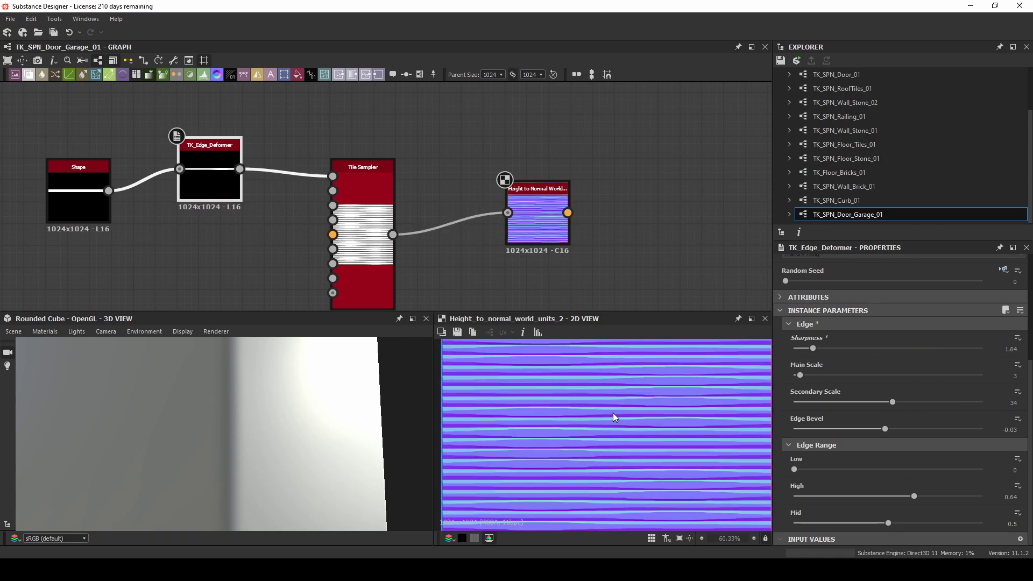
left_click(807, 375)
left_click_drag(806, 374, 819, 378)
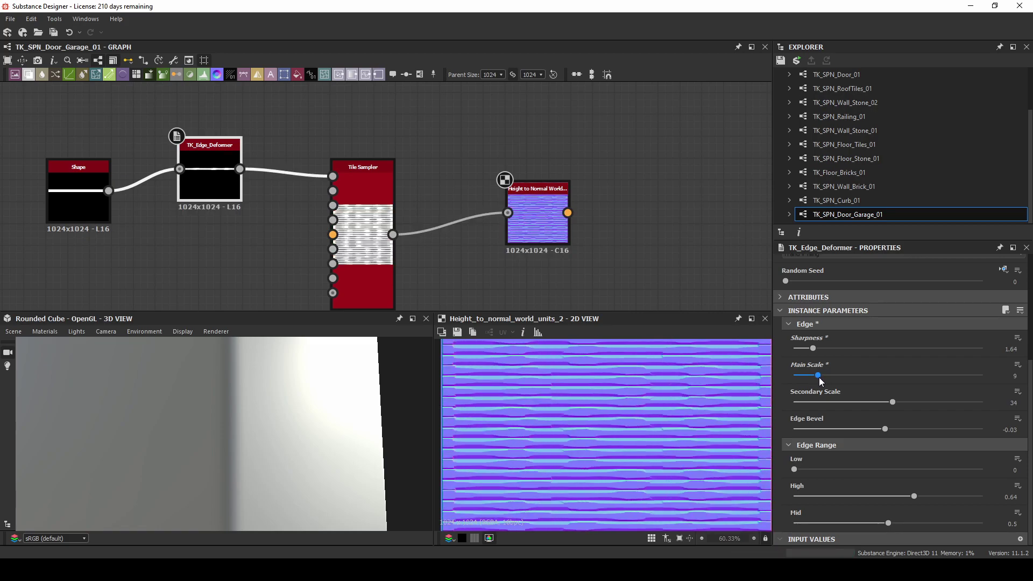
Step: Set the edge deformer's Edge Bevel to -0.04, with Edge Range High at 0.85 and Mid at 0.54
left_click(1008, 430)
left_click(1022, 427)
left_click(1022, 427)
left_click(1021, 432)
left_click(1022, 432)
left_click(1022, 431)
left_click(1021, 432)
left_click(1021, 428)
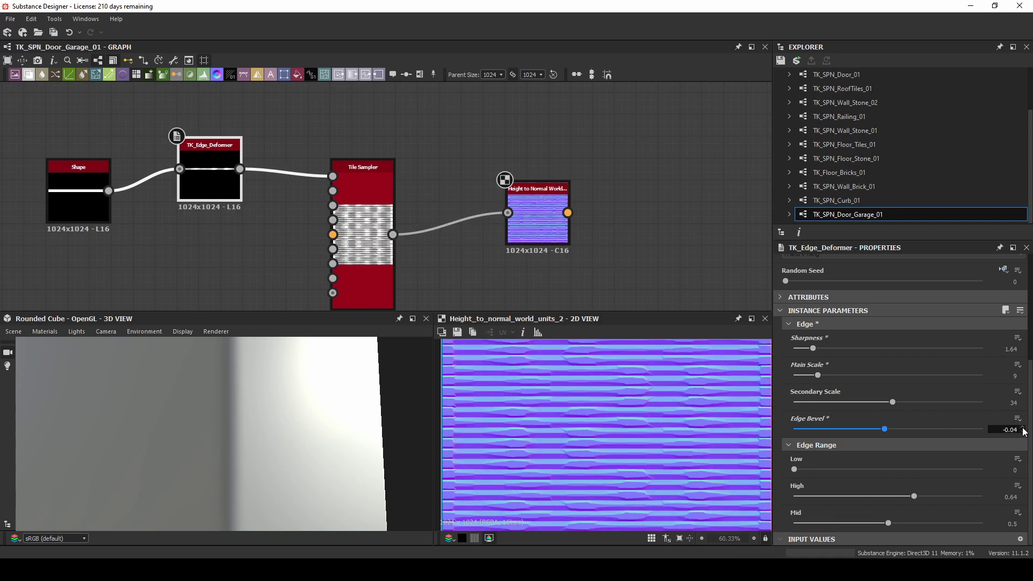
left_click_drag(880, 522, 912, 526)
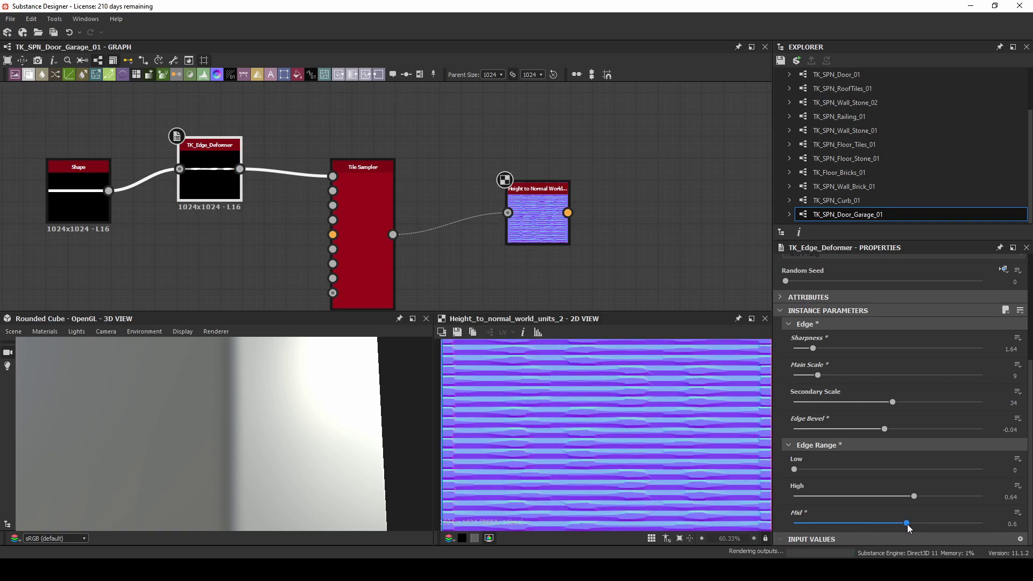
left_click_drag(913, 496, 953, 497)
mouse_move(911, 522)
left_mouse_down()
mouse_move(885, 523)
mouse_move(895, 523)
left_mouse_up()
left_click_drag(794, 469, 671, 466)
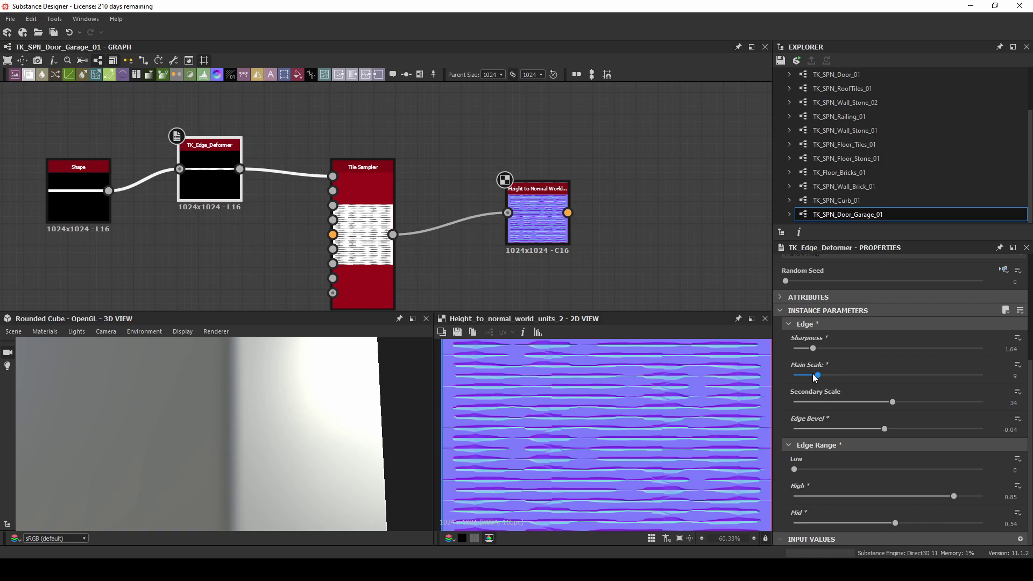
Step: Set the edge deformer's Sharpness to 3.83, Main Scale to 37, Secondary Scale to 57 and Edge Bevel to -0.03
mouse_move(814, 348)
left_mouse_down()
mouse_move(769, 349)
mouse_move(801, 349)
left_mouse_up()
left_click_drag(893, 406, 961, 416)
left_click_drag(818, 375, 901, 385)
left_click_drag(882, 430, 883, 429)
left_click_drag(800, 348, 926, 356)
left_click_drag(902, 352, 859, 349)
scroll(638, 418, "up", 4)
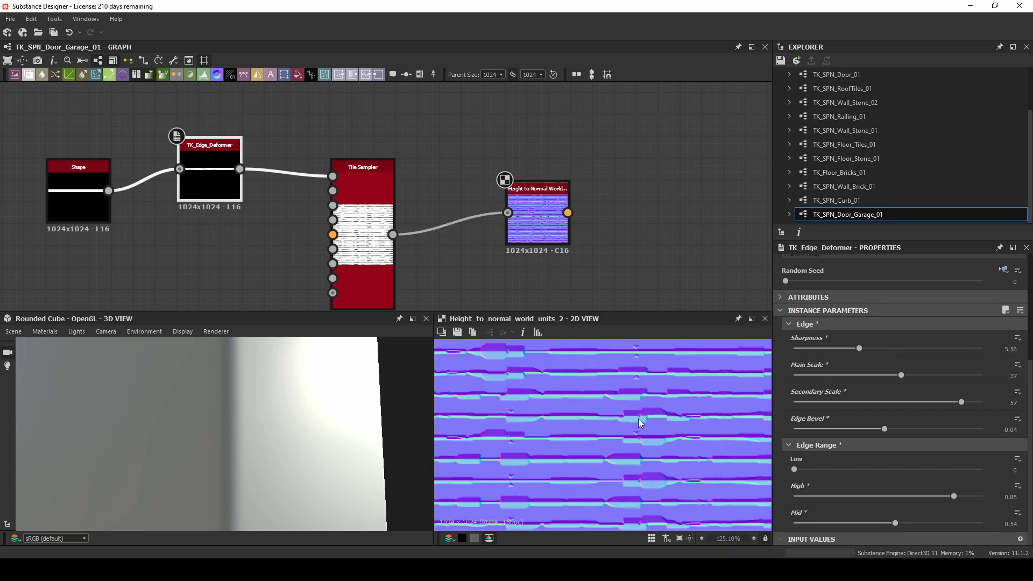
left_click_drag(860, 349, 840, 350)
left_click_drag(884, 429, 885, 429)
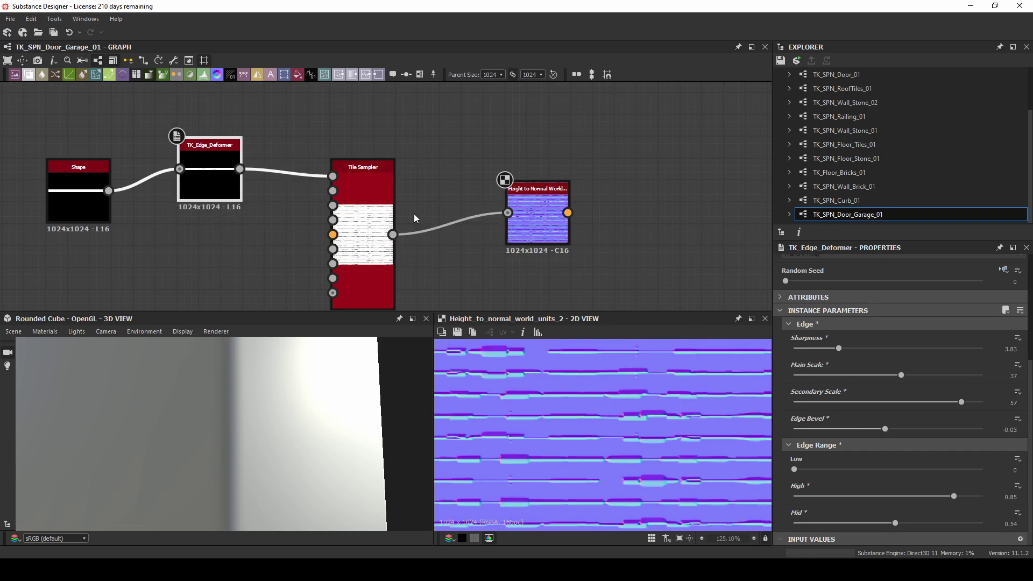
Step: Set the Tile Sampler's Y size to 21.96 and the edge deformer's Edge Range High to 1 and Mid to 0.52
scroll(948, 440, "down", 9)
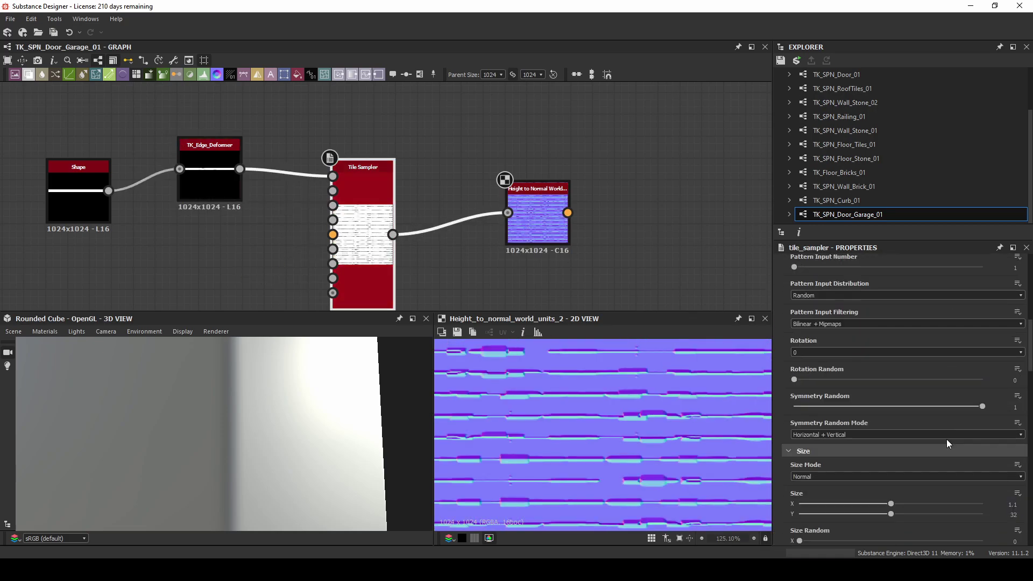
left_click_drag(892, 416, 862, 417)
left_click(237, 157)
left_click_drag(953, 496, 1008, 493)
left_click(895, 524)
mouse_move(896, 525)
left_mouse_down()
mouse_move(854, 525)
mouse_move(909, 524)
mouse_move(891, 525)
left_mouse_up()
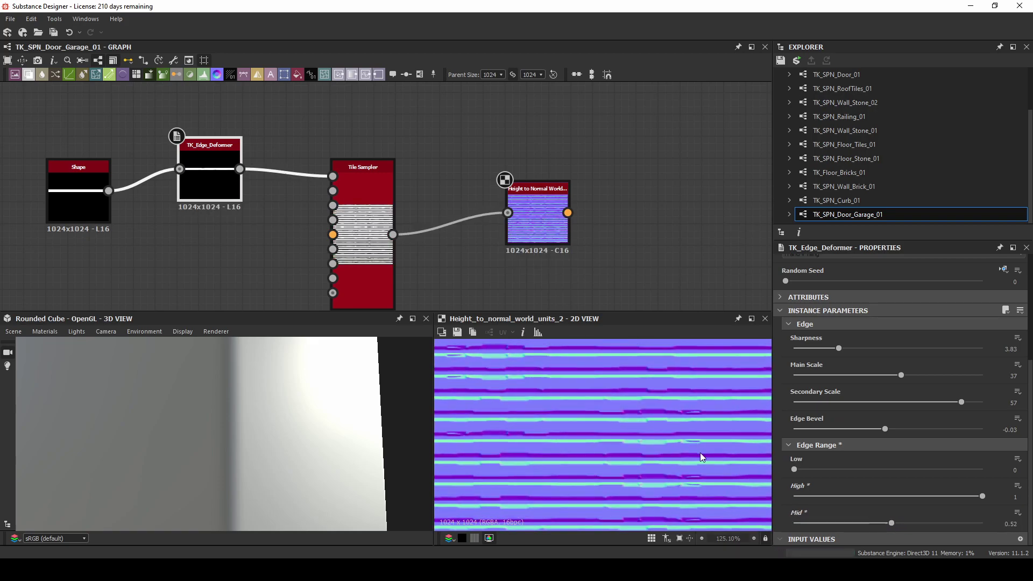
Step: Set the edge deformer's Main Scale to 34, with Random Seed at 0
scroll(631, 428, "down", 4)
scroll(631, 395, "up", 3)
middle_click_drag(589, 381, 615, 424)
left_click_drag(884, 376, 893, 375)
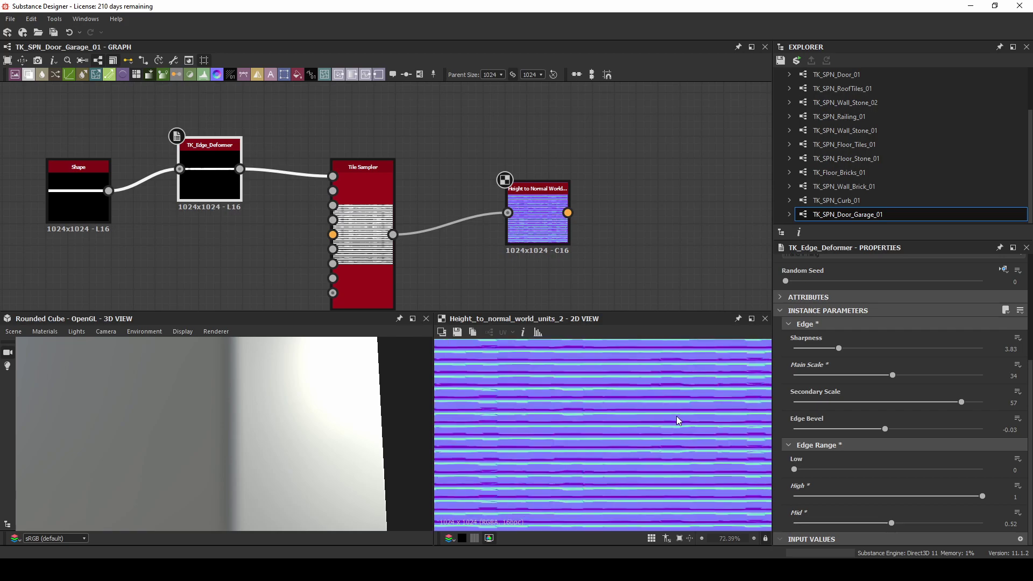
mouse_move(793, 284)
left_mouse_down()
mouse_move(856, 286)
mouse_move(781, 280)
left_mouse_up()
Step: Move the Shape and TK_Edge_Deformer nodes up and away from the Tile Sampler to make room for more deformers
scroll(530, 425, "down", 3)
scroll(529, 426, "down", 1)
middle_click_drag(572, 458, 564, 417)
middle_click_drag(212, 172, 417, 193)
left_click_drag(287, 206, 244, 108)
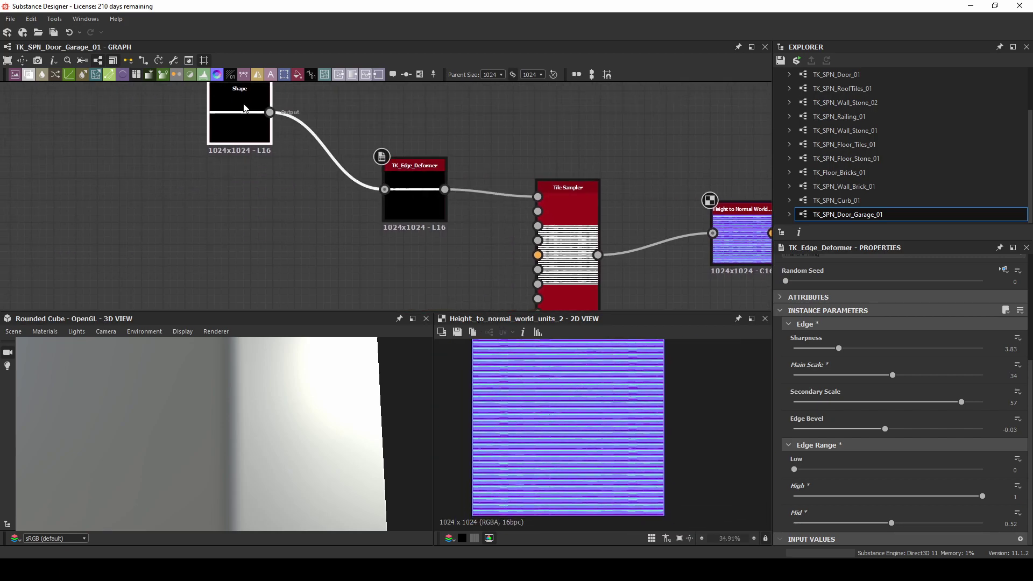
left_click_drag(418, 168, 396, 96)
middle_click_drag(357, 173, 408, 202)
scroll(409, 202, "down", 1)
left_click_drag(270, 101, 425, 177)
left_click_drag(441, 159, 313, 132)
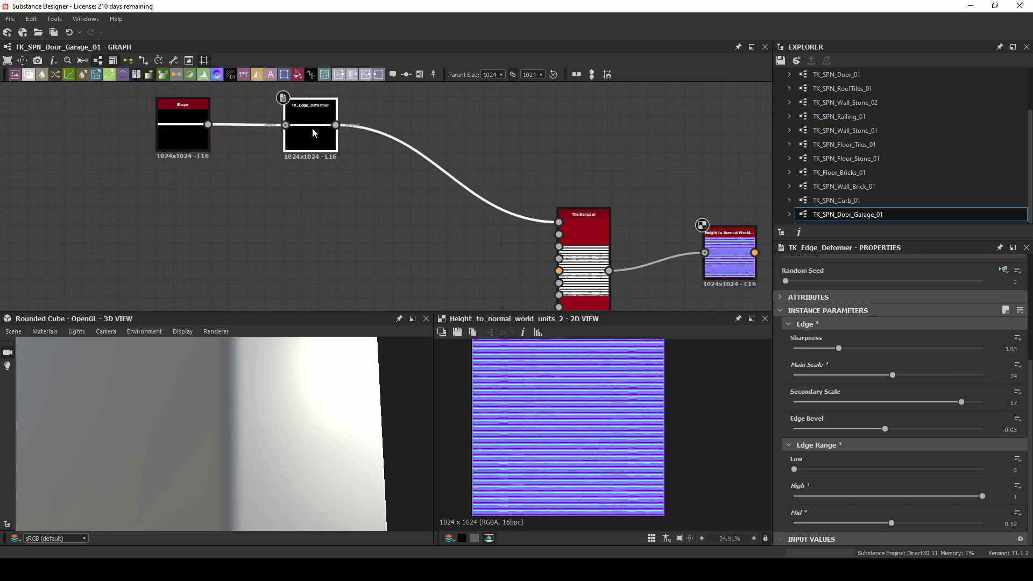
Step: Duplicate the edge deformer twice, stack the copies below it, and set their Random Seeds to 2 and 6
key("ctrl+d")
left_click_drag(373, 206, 300, 215)
left_click_drag(785, 281, 824, 281)
middle_click_drag(349, 259, 369, 162)
key("ctrl+d")
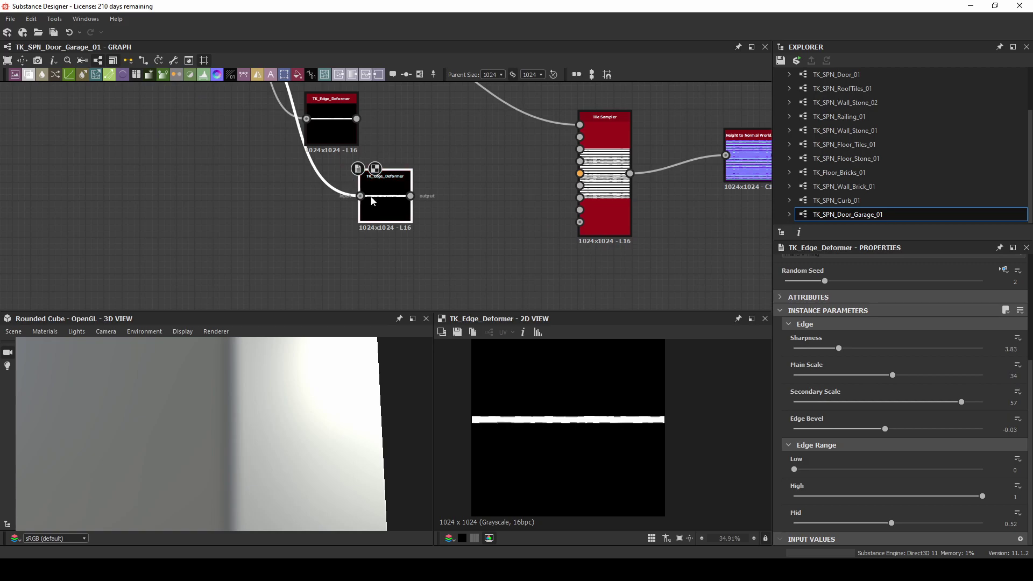
left_click_drag(372, 199, 319, 214)
left_click_drag(824, 281, 913, 278)
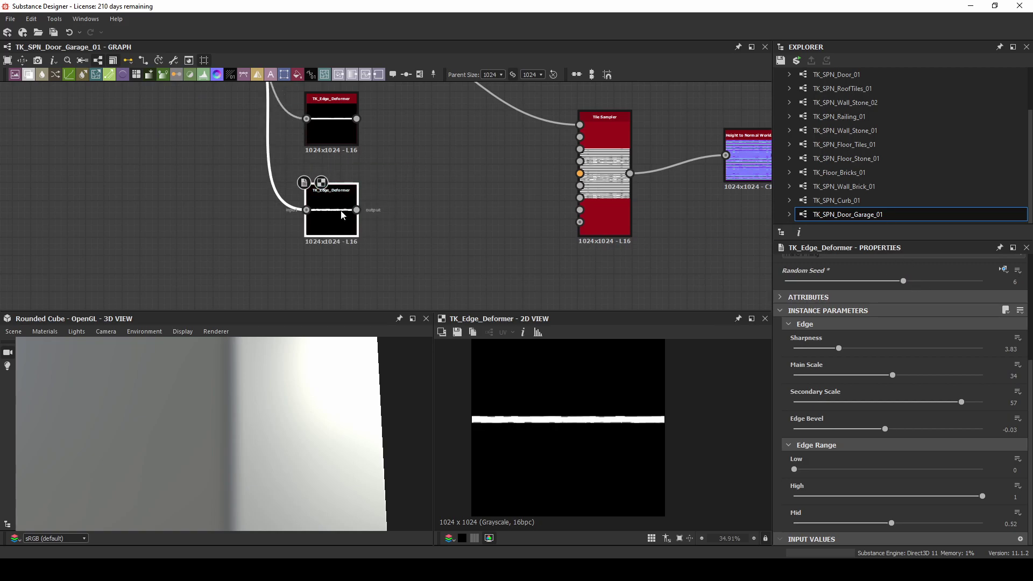
Step: Duplicate the edge deformer a third time, place the copy below the others and raise its Random Seed
key("ctrl+d")
left_click_drag(373, 187, 336, 284)
left_click(969, 283)
left_click_drag(968, 283, 980, 283)
Step: Add a fourth edge deformer duplicate at the end of the stack and set its Random Seed to 22
middle_click_drag(416, 262, 500, 165)
scroll(477, 154, "down", 2)
left_click_drag(440, 190, 427, 233)
key("ctrl+d")
left_click(1022, 283)
type("22")
key("Return")
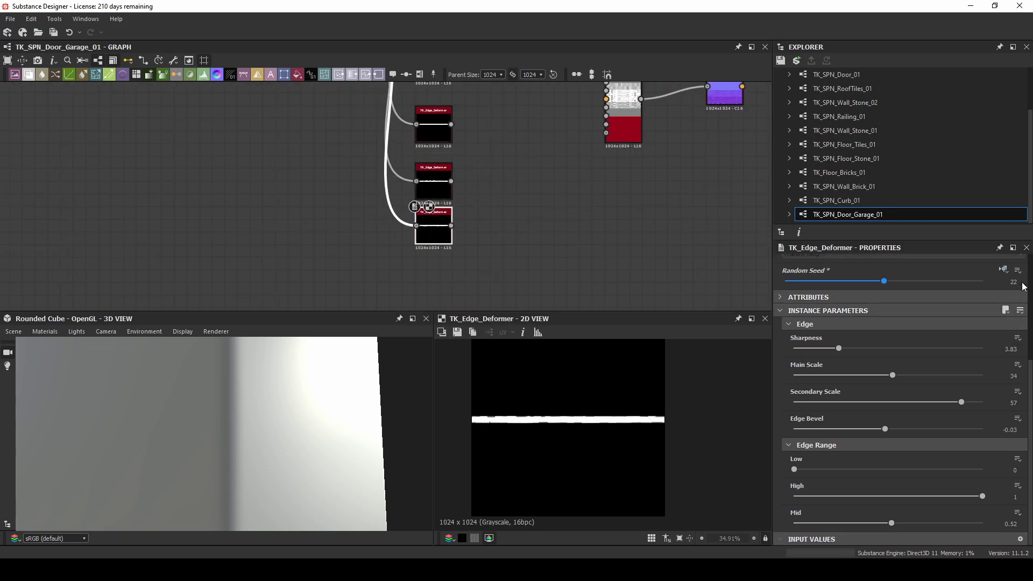
Step: Add a fifth edge deformer duplicate below the stack and set its Random Seed to 666
key("ctrl+d")
left_click_drag(381, 196, 433, 277)
left_click(1008, 281)
type("666")
key("Return")
Step: Set the Tile Sampler's Pattern Input Number to 6
middle_click_drag(547, 150, 505, 250)
left_click(575, 181)
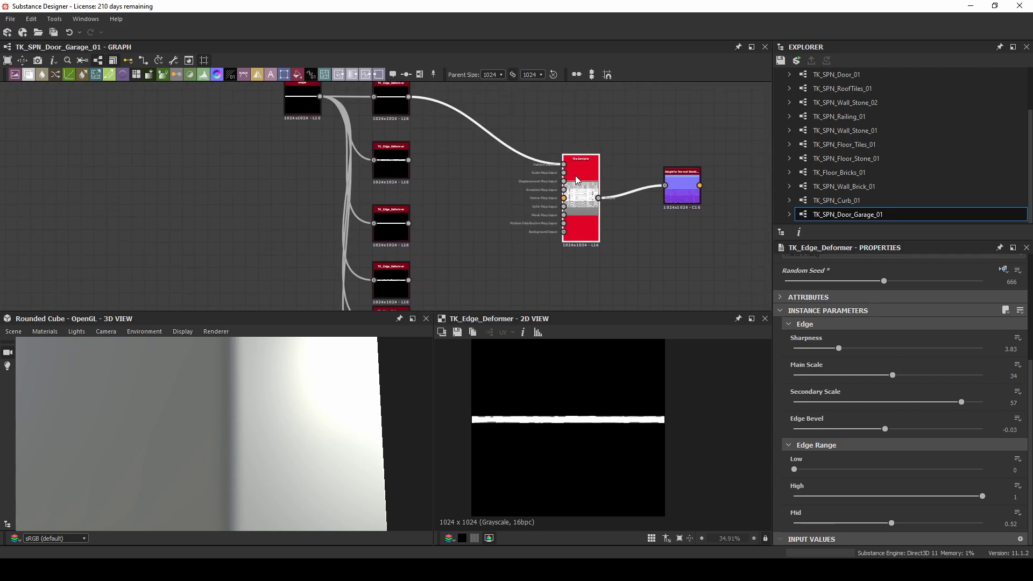
left_click(564, 181)
scroll(889, 425, "down", 8)
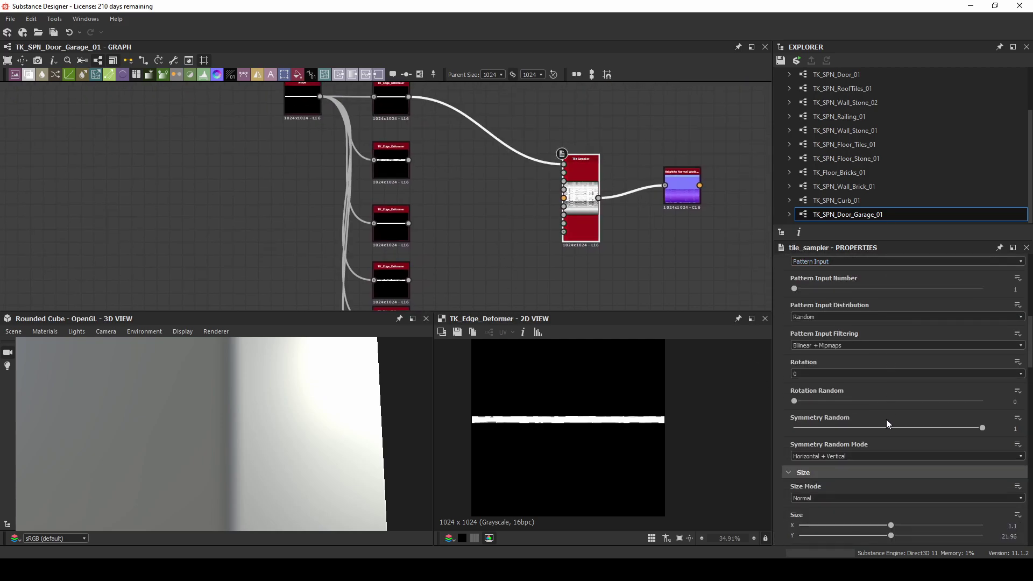
scroll(883, 417, "down", 5)
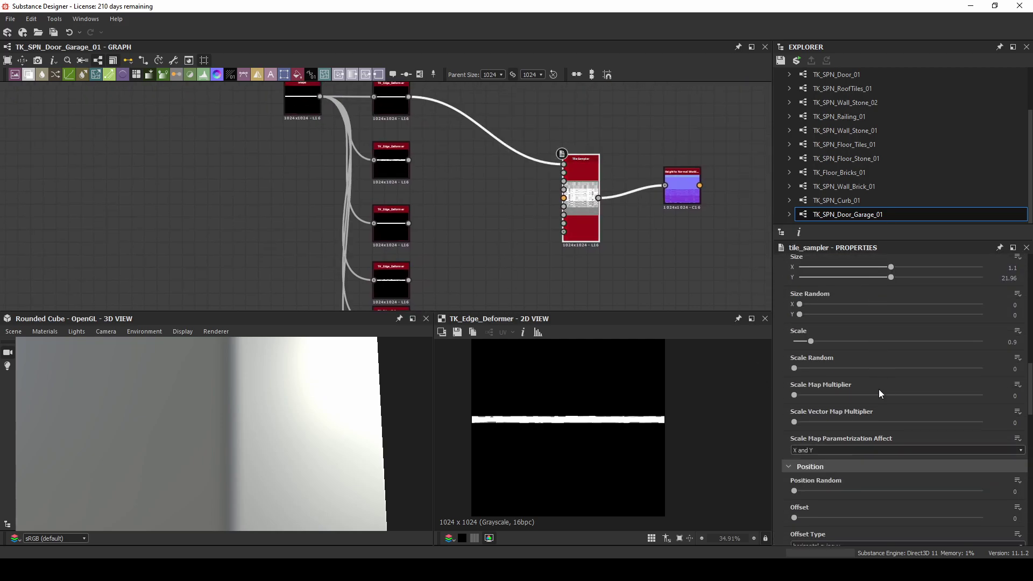
scroll(882, 371, "up", 10)
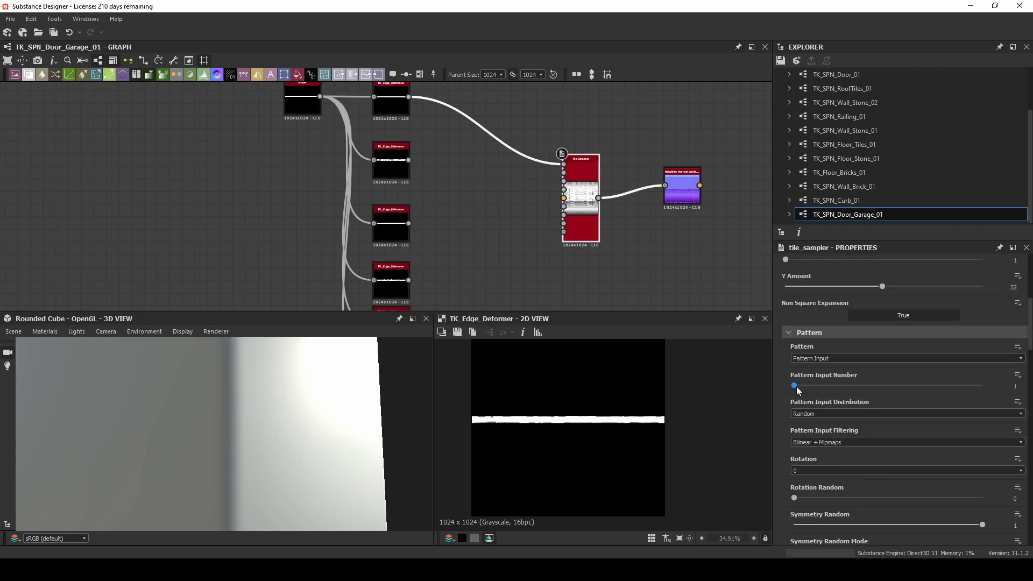
left_click_drag(796, 386, 982, 385)
Step: Connect the five duplicated edge deformers to the Tile Sampler's remaining pattern inputs, in order
left_click_drag(408, 160, 564, 152)
left_click_drag(540, 184, 566, 160)
left_click_drag(409, 279, 566, 168)
middle_click_drag(478, 241, 471, 176)
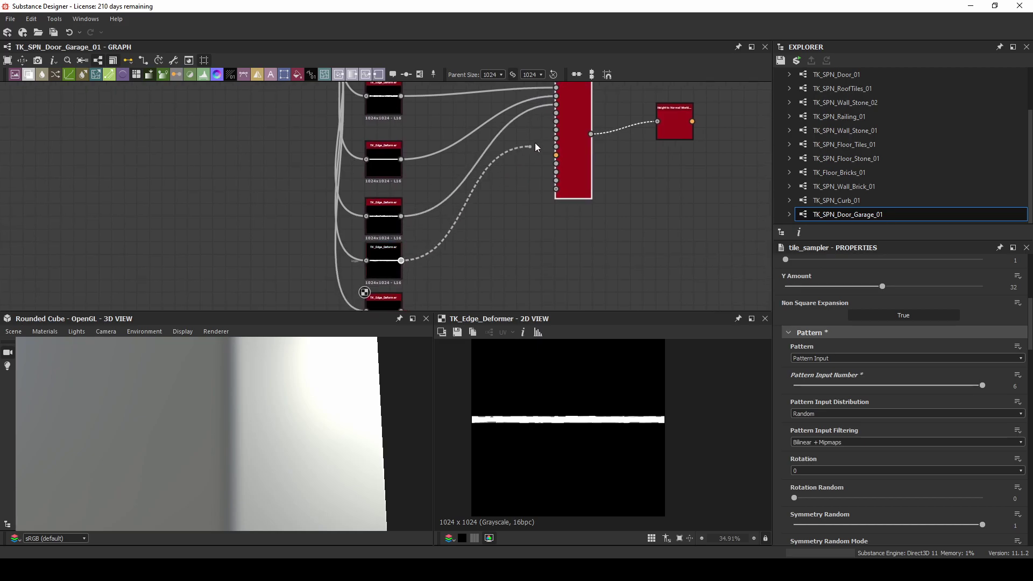
middle_click_drag(469, 225, 470, 184)
left_click_drag(402, 268, 551, 136)
middle_click_drag(551, 137, 526, 202)
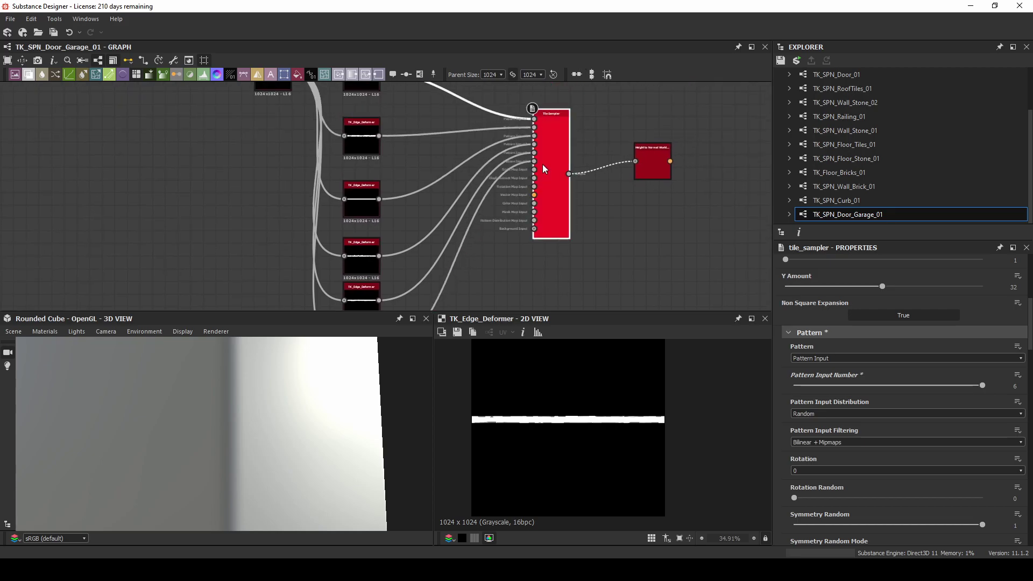
Step: Display the normal map in the 2D view and set its Surface Size to 1000 cm and Height Depth to 7.36 cm
left_click_drag(624, 161, 635, 161)
double_click(649, 157)
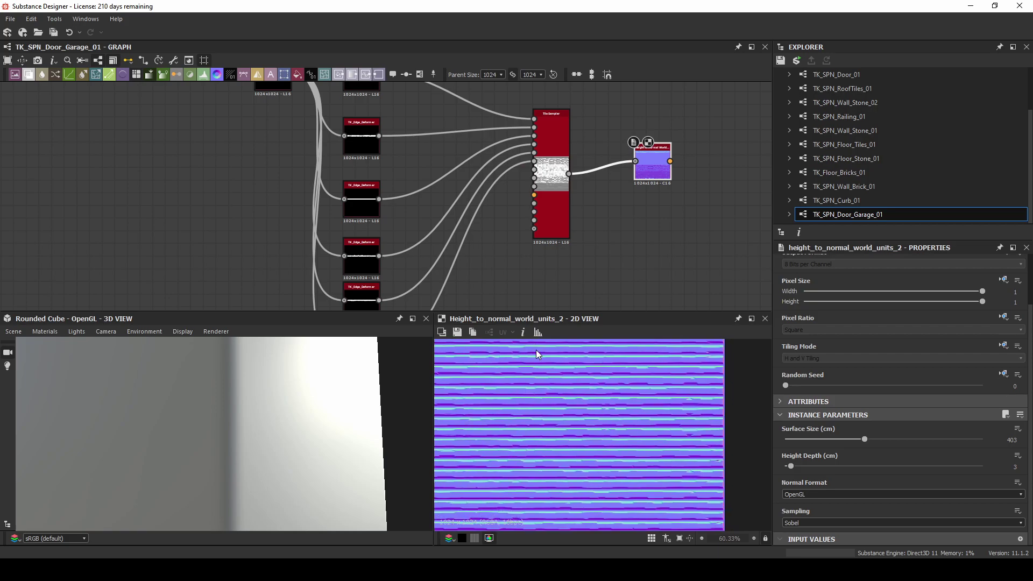
scroll(599, 443, "up", 4)
left_click_drag(834, 442, 980, 441)
left_click_drag(792, 467, 870, 467)
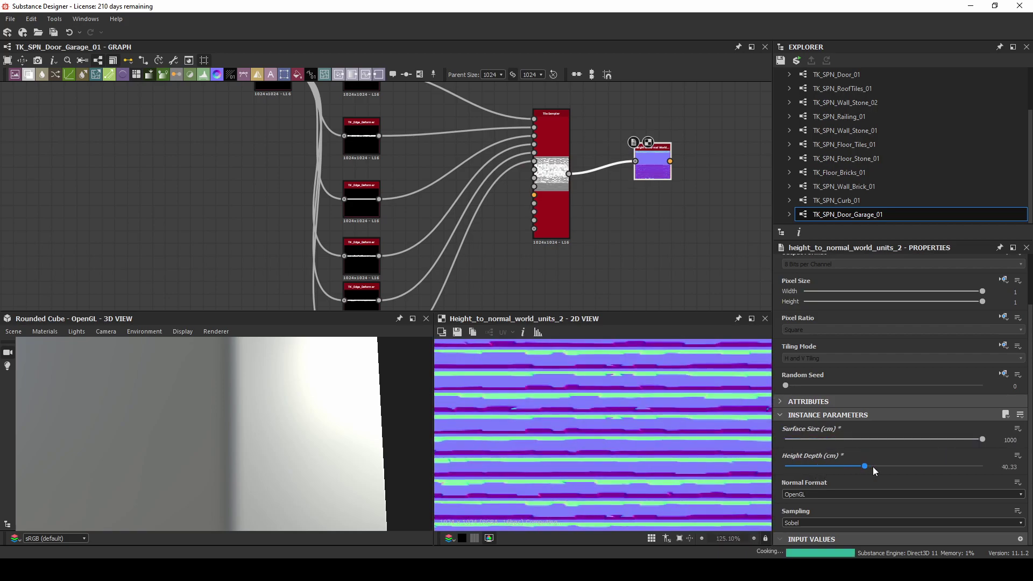
left_click_drag(957, 467, 800, 469)
Step: Insert a Non Uniform Blur Grayscale node between the Tile Sampler and the normal node, feeding the sampler output into both blur inputs
middle_click_drag(671, 175, 544, 177)
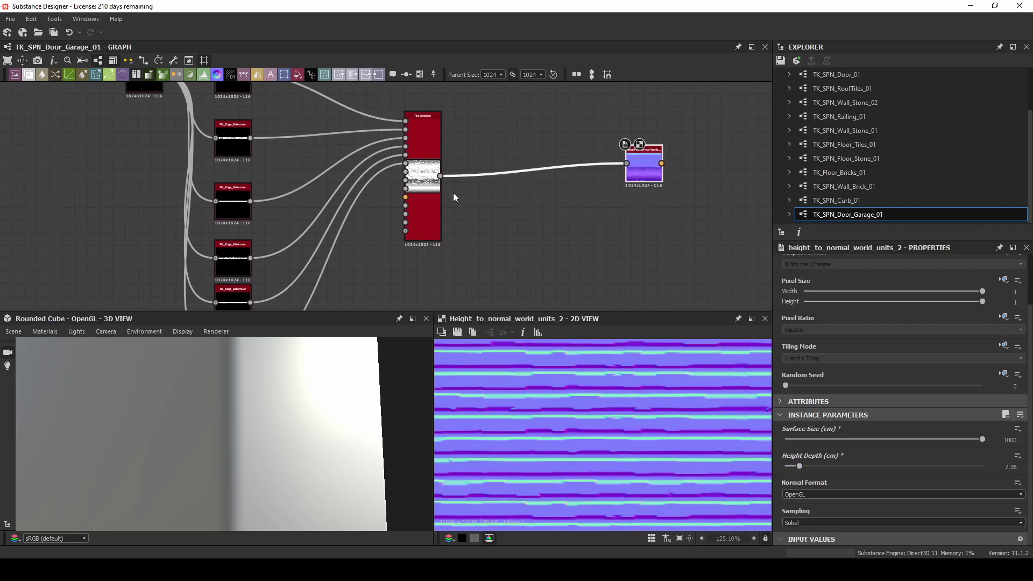
left_click(500, 170)
key("space")
type("non")
left_click(581, 210)
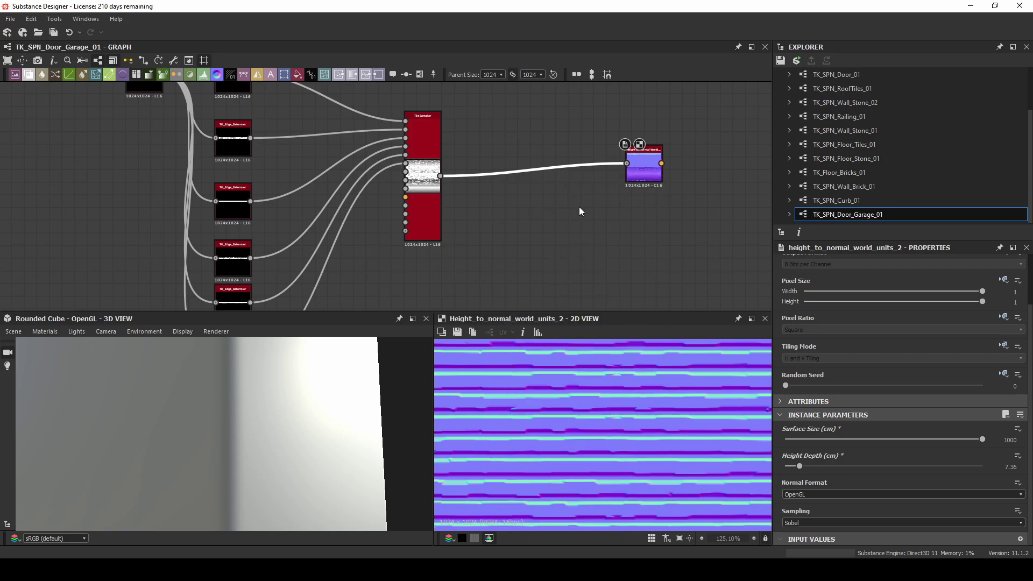
double_click(647, 165)
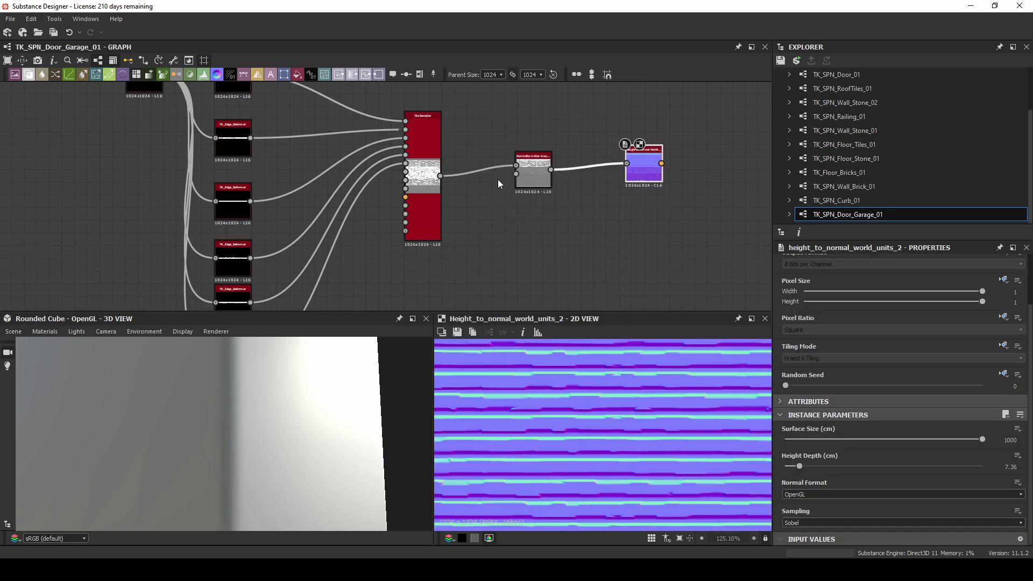
left_click_drag(519, 180, 536, 186)
left_click(540, 184)
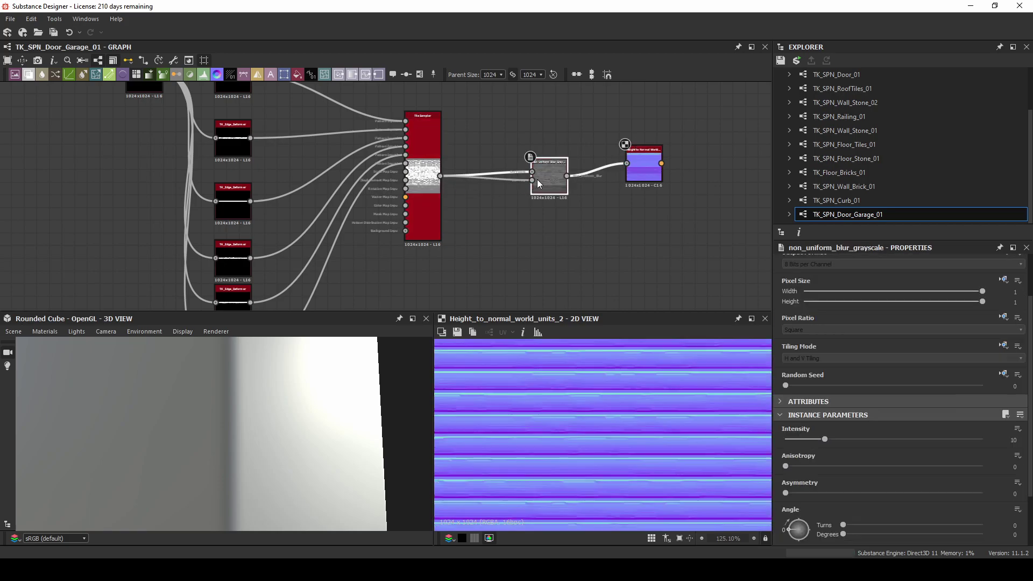
Step: Set the Non Uniform Blur Grayscale's Intensity to 14.71, Samples to 5 and Blades to 9, keeping Anisotropy and Asymmetry at 0
scroll(864, 460, "down", 3)
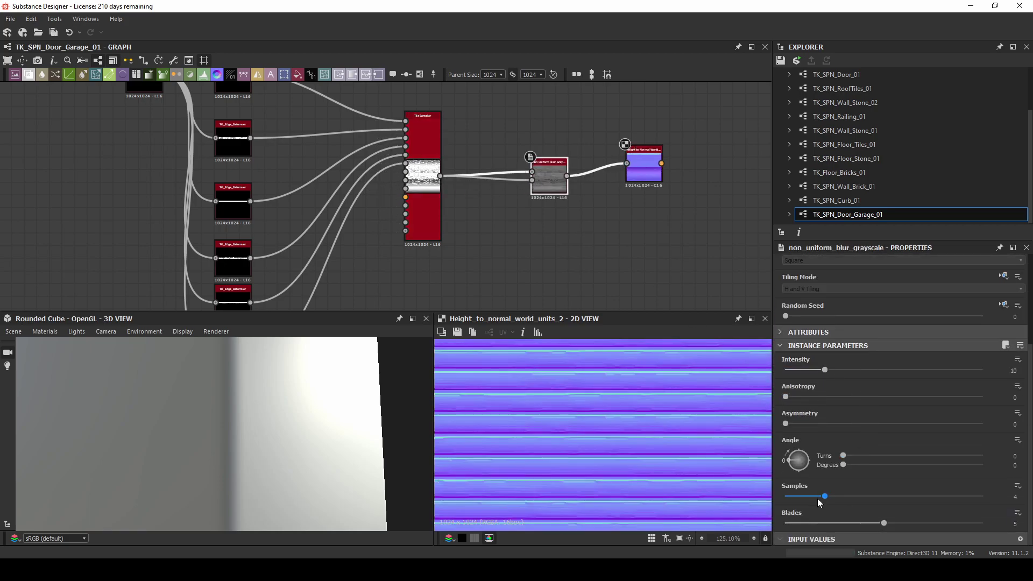
left_click_drag(926, 496, 973, 526)
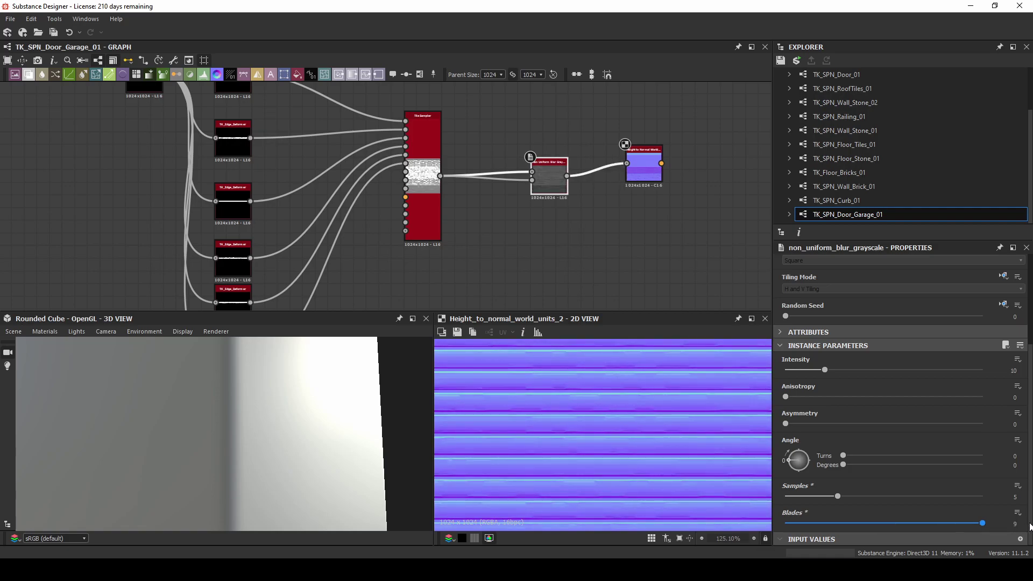
left_click_drag(844, 537, 824, 540)
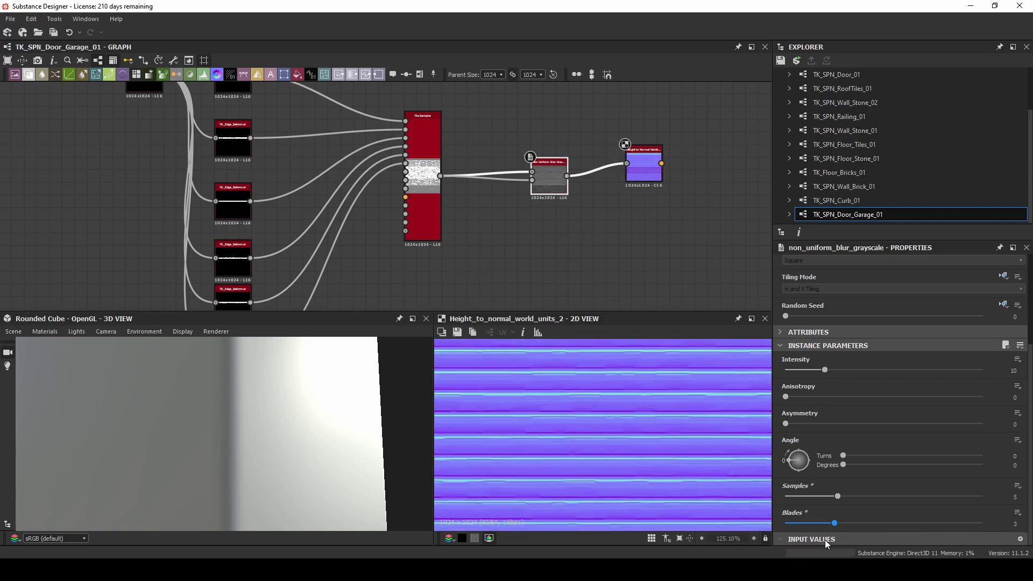
scroll(637, 444, "down", 3)
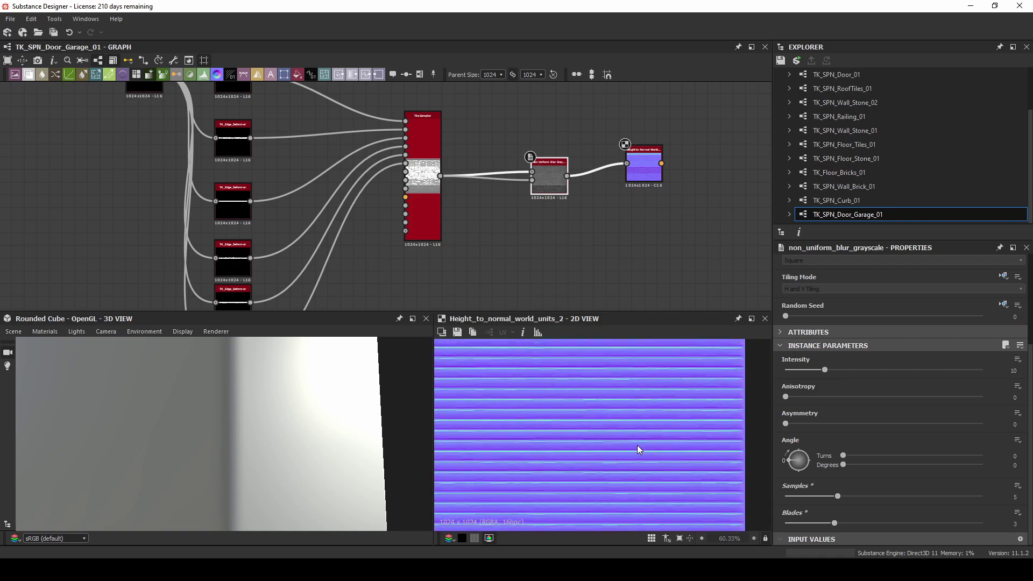
left_click_drag(834, 522, 982, 523)
mouse_move(824, 370)
left_mouse_down()
mouse_move(908, 367)
mouse_move(807, 369)
mouse_move(843, 367)
left_mouse_up()
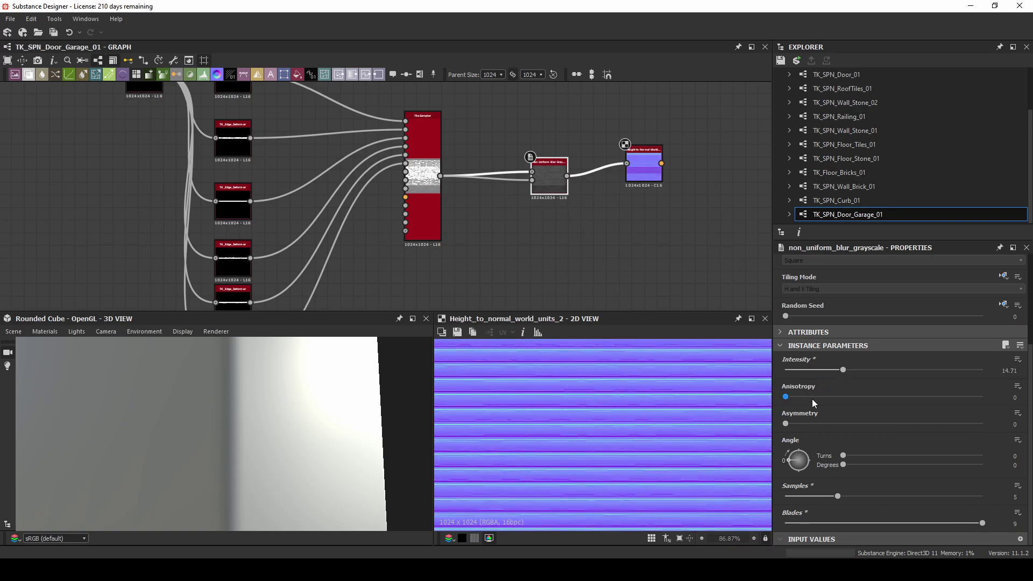
left_click_drag(942, 399, 667, 397)
left_click_drag(806, 422, 644, 400)
Step: Insert an Invert Grayscale node between the Tile Sampler and the Non Uniform Blur's blur map input, and display the normal map
key("space")
type("inv")
key("Return")
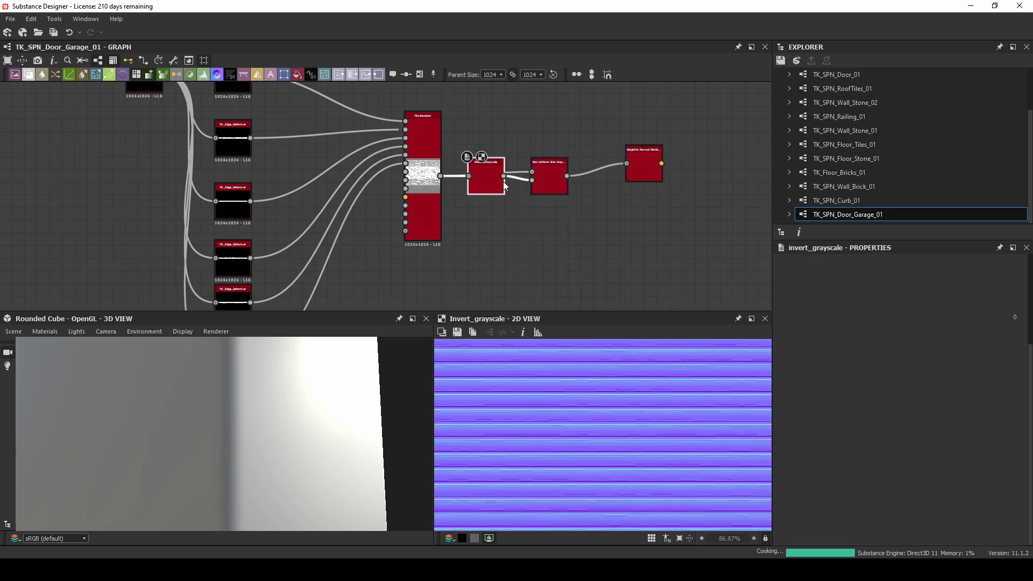
left_click_drag(503, 186, 500, 215)
left_click(643, 164)
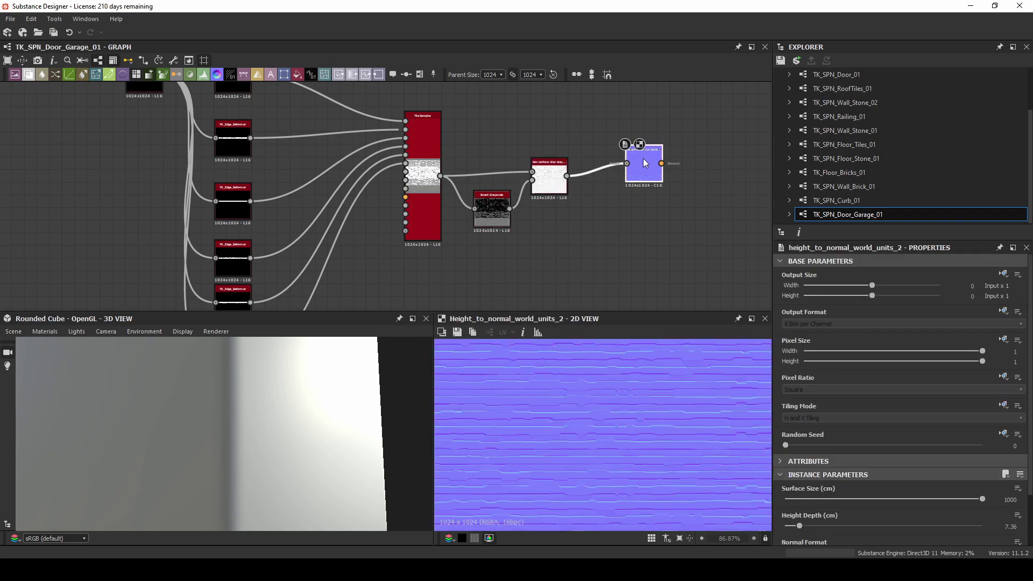
Step: Set the Non Uniform Blur Grayscale's Intensity to 1.63, Samples to 16 and Blades to 9
scroll(551, 200, "up", 3)
left_click(549, 162)
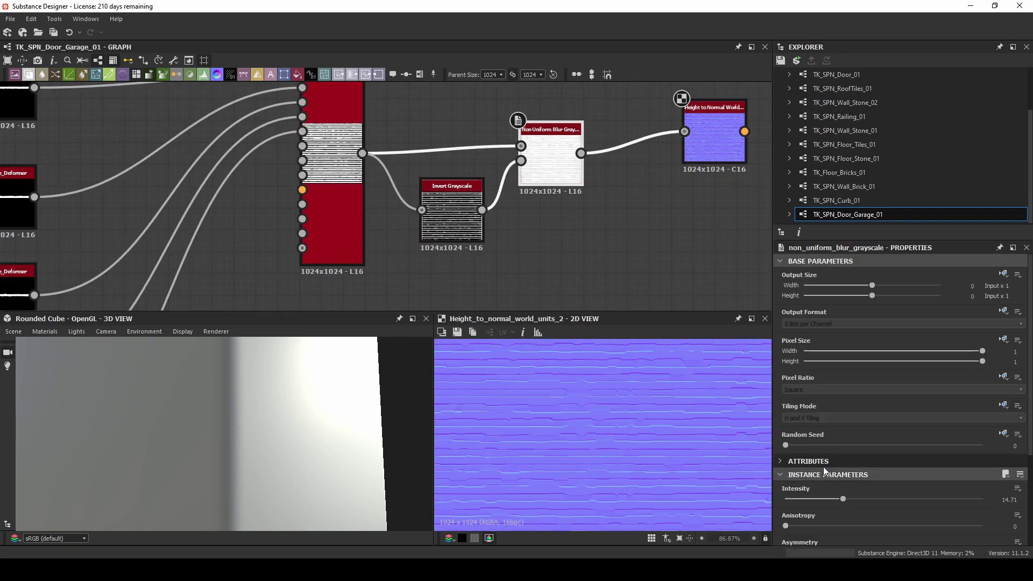
scroll(864, 444, "down", 3)
mouse_move(818, 419)
left_mouse_down()
mouse_move(786, 419)
mouse_move(865, 440)
mouse_move(982, 440)
left_mouse_up()
left_click_drag(757, 429, 648, 423)
left_click_drag(785, 469, 629, 443)
scroll(824, 483, "down", 2)
left_click_drag(837, 507, 983, 508)
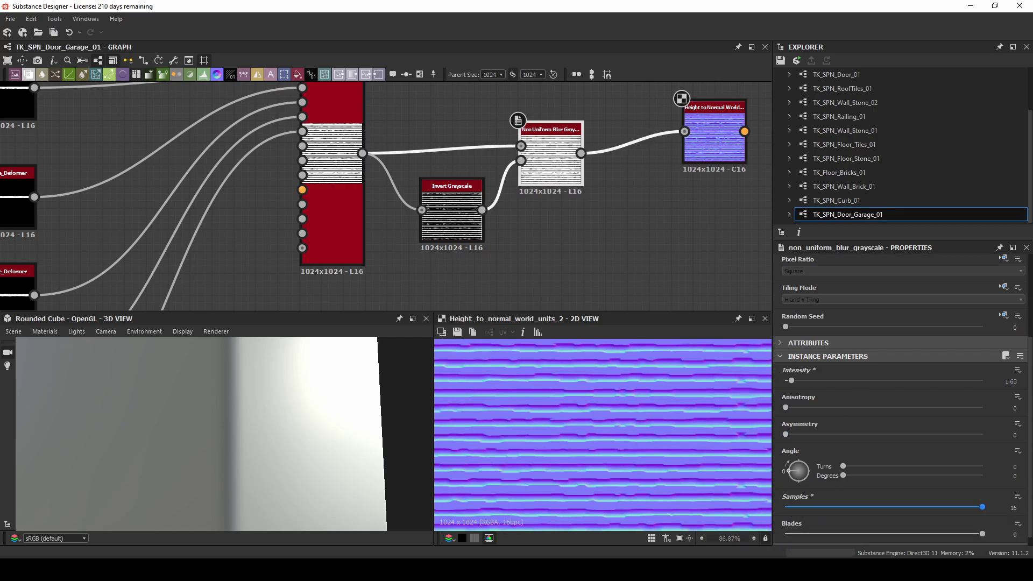
left_click_drag(875, 533, 1028, 533)
Step: Insert a Blur HQ Grayscale node between the Invert Grayscale and Non Uniform Blur nodes and set its Intensity to 2.92
left_click_drag(460, 222, 449, 232)
left_click_drag(549, 162, 582, 161)
left_click(517, 189)
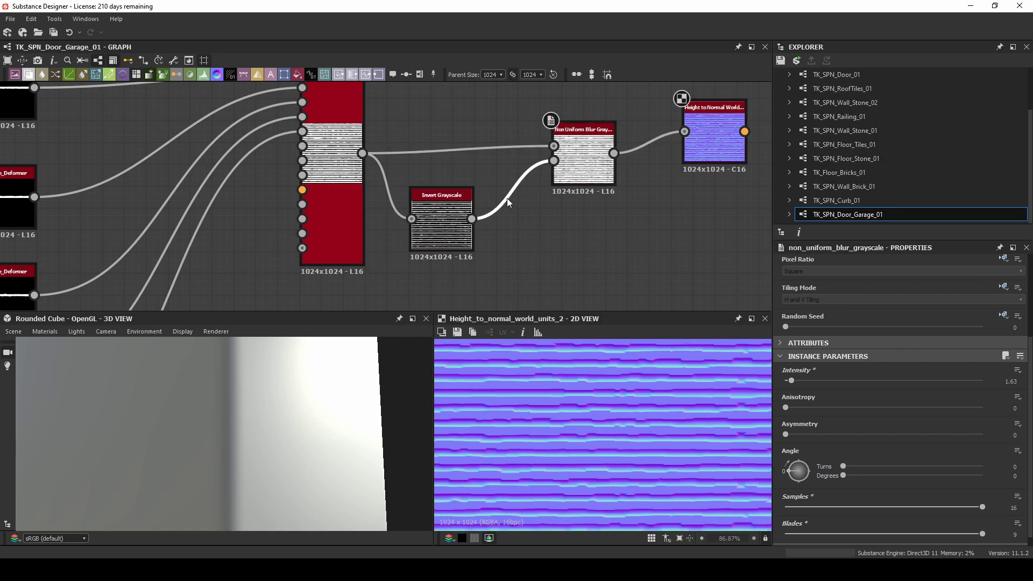
key("space")
type("blur")
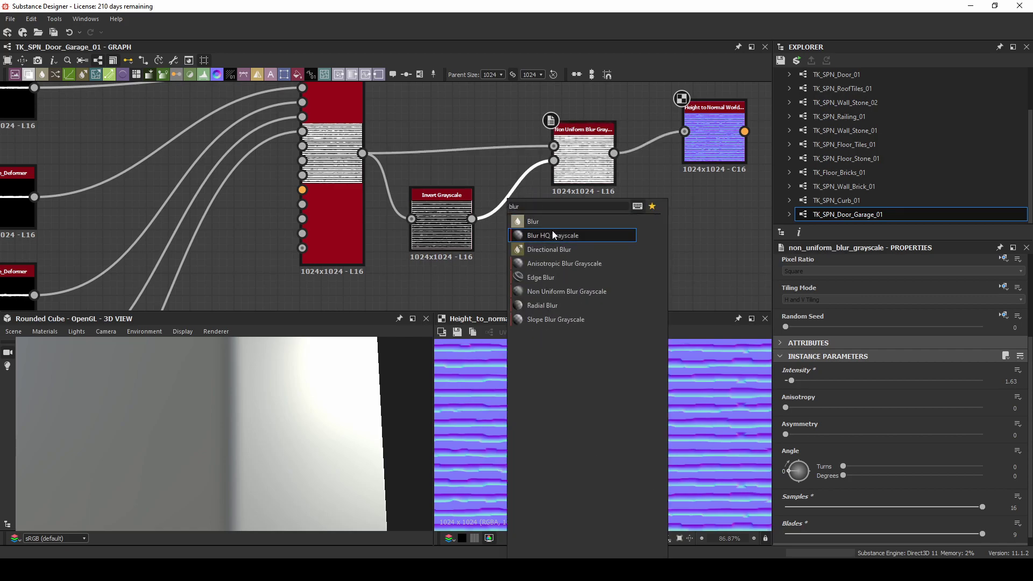
left_click(552, 235)
double_click(719, 140)
left_click(516, 227)
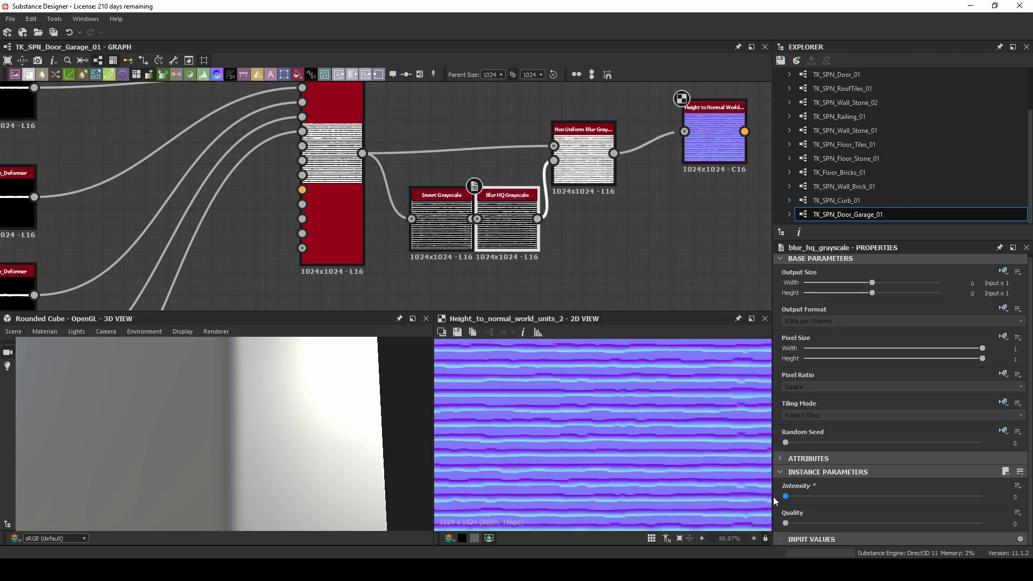
scroll(605, 486, "up", 5)
left_click_drag(786, 498, 822, 504)
scroll(631, 467, "down", 8)
scroll(630, 467, "up", 2)
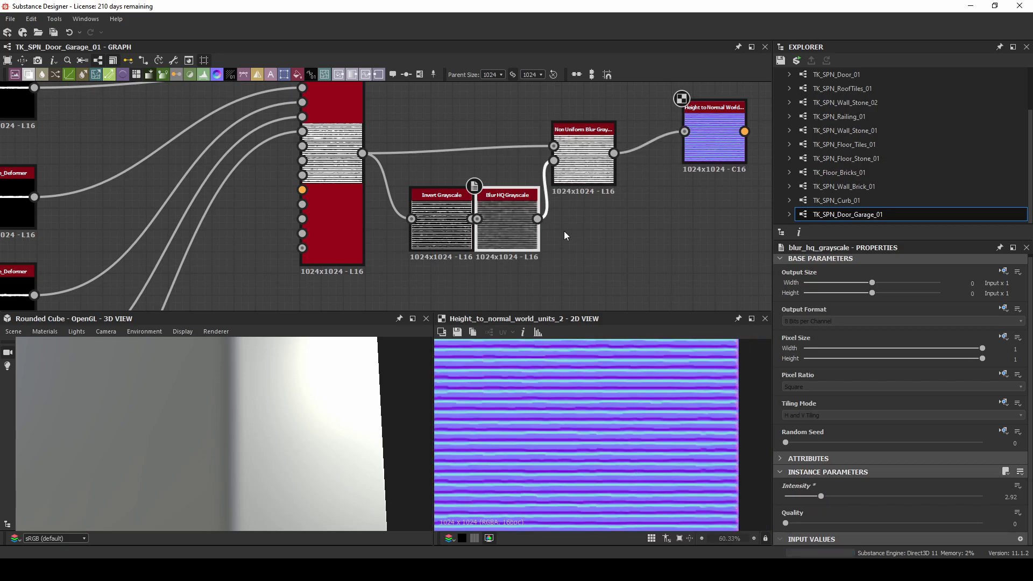
Step: Remove the Blur HQ Grayscale node and move the Invert Grayscale node closer to the Non Uniform Blur
left_click_drag(504, 223, 514, 223)
key("BackSpace")
left_click_drag(443, 219, 464, 208)
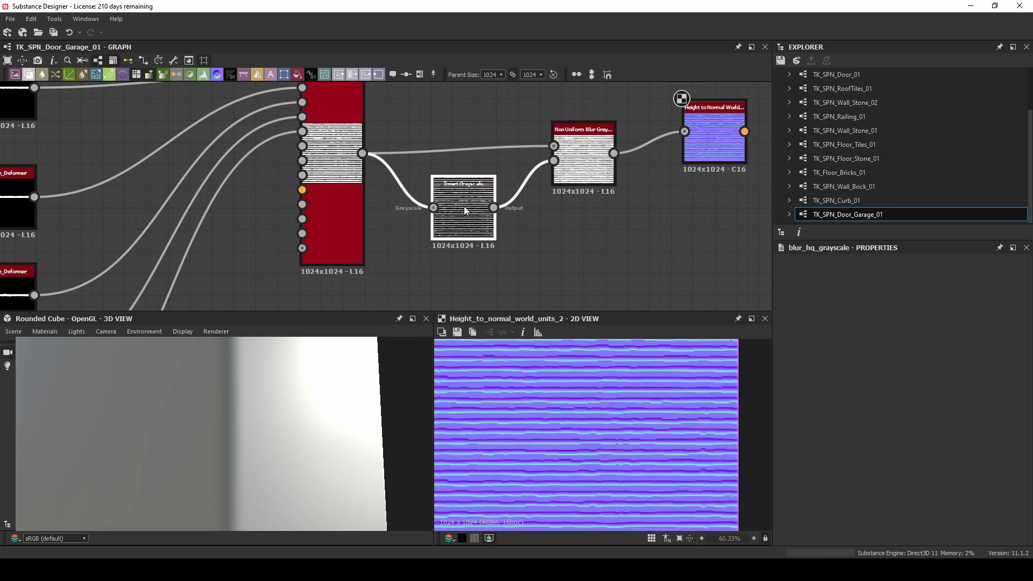
Step: Try feeding the Tile Sampler straight into the normal node, and restore the Non Uniform Blur connection after comparing the normal map
key("Delete")
key("ctrl+z")
left_click_drag(362, 154, 732, 138)
left_click_drag(614, 153, 711, 124)
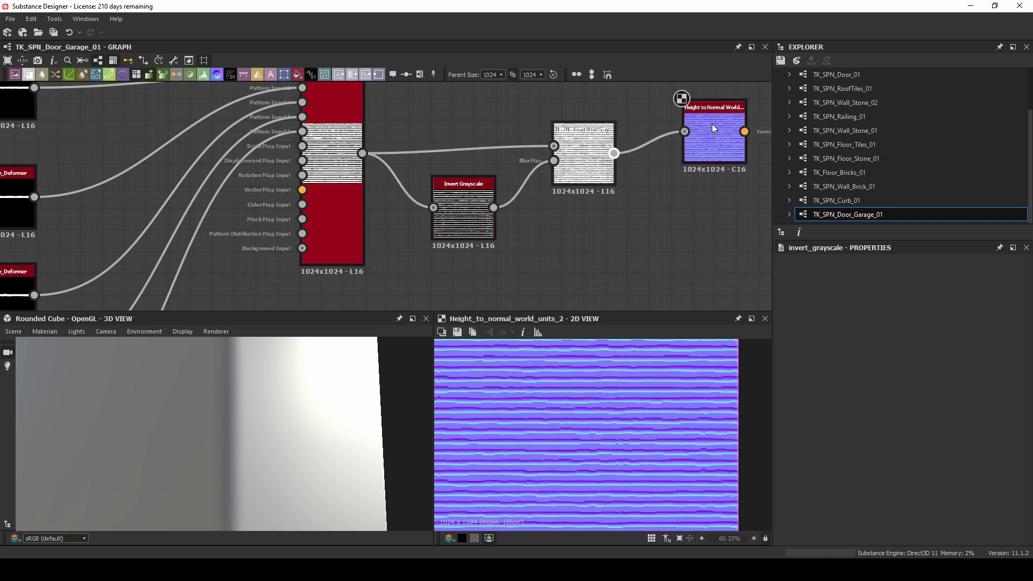
scroll(588, 433, "up", 3)
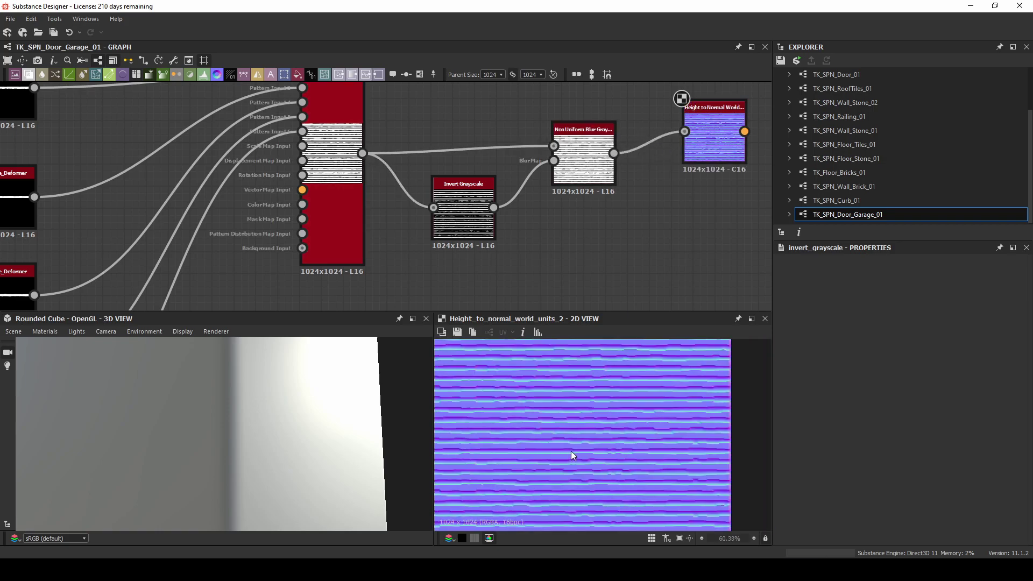
scroll(571, 461, "down", 2)
middle_click_drag(571, 461, 571, 511)
scroll(543, 459, "up", 3)
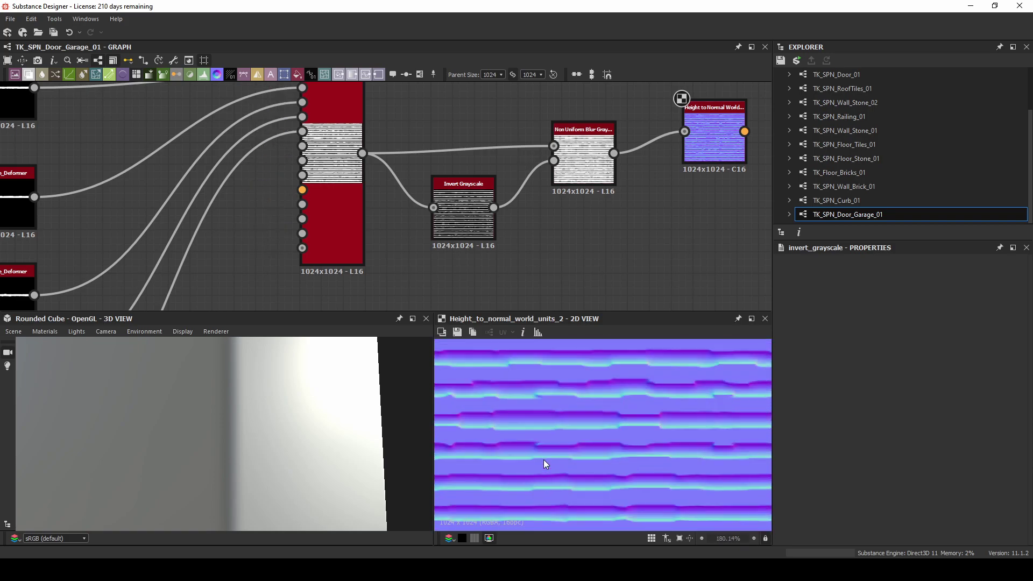
scroll(543, 459, "down", 2)
Step: Add a Slope Blur Color node fed by the Height to Normal node's output and place it beside that node
middle_click_drag(753, 131, 540, 180)
mouse_move(502, 179)
left_mouse_down()
mouse_move(556, 191)
mouse_move(513, 196)
left_mouse_up()
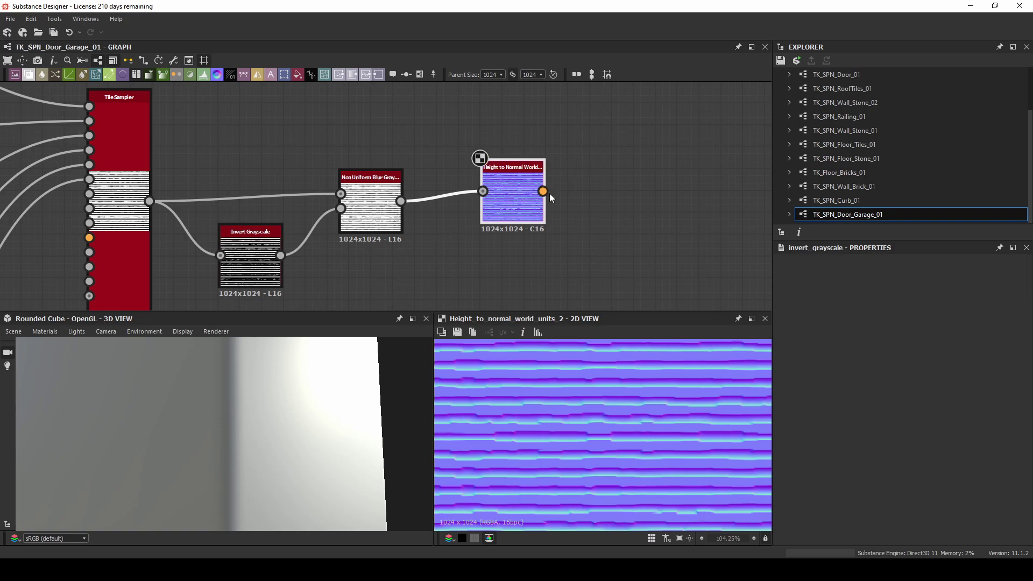
left_click_drag(612, 197, 613, 197)
type("Slop")
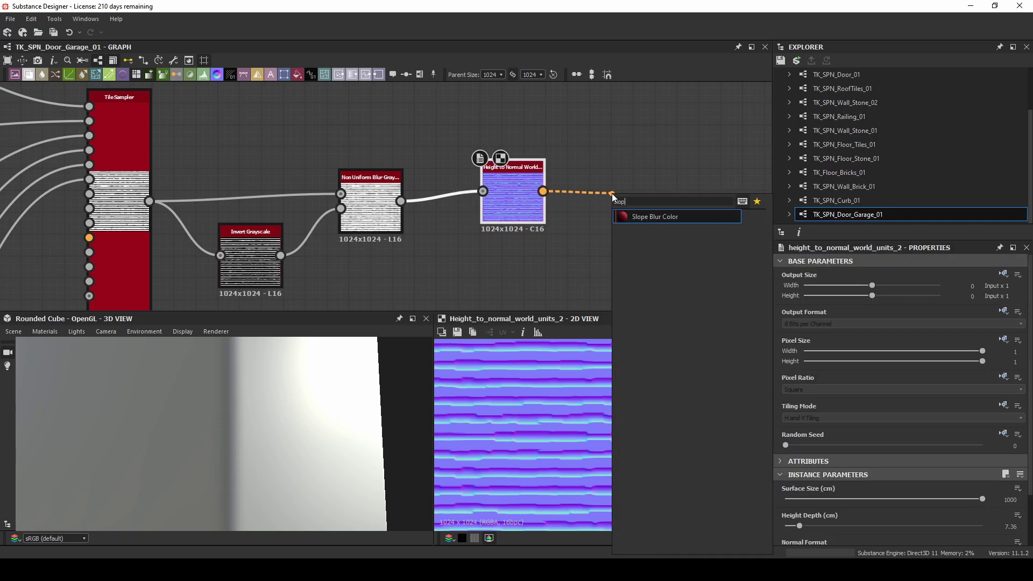
left_click(681, 216)
middle_click_drag(648, 201, 538, 177)
left_click_drag(539, 177, 567, 169)
Step: Add a TK_Noise_Generator_02 node and connect its output to the Slope Blur Color's slope input
key("space")
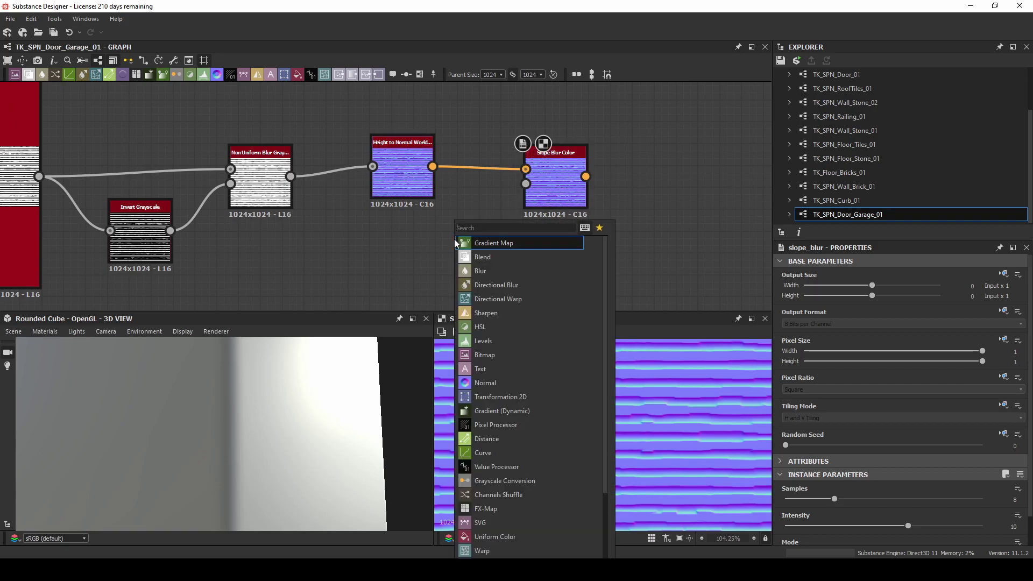
type("tk")
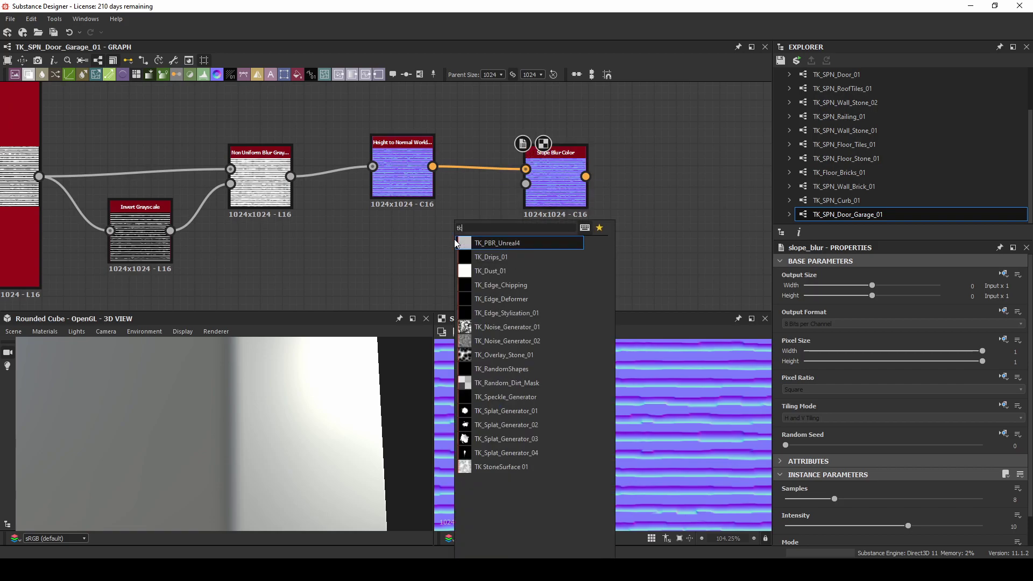
left_click(542, 340)
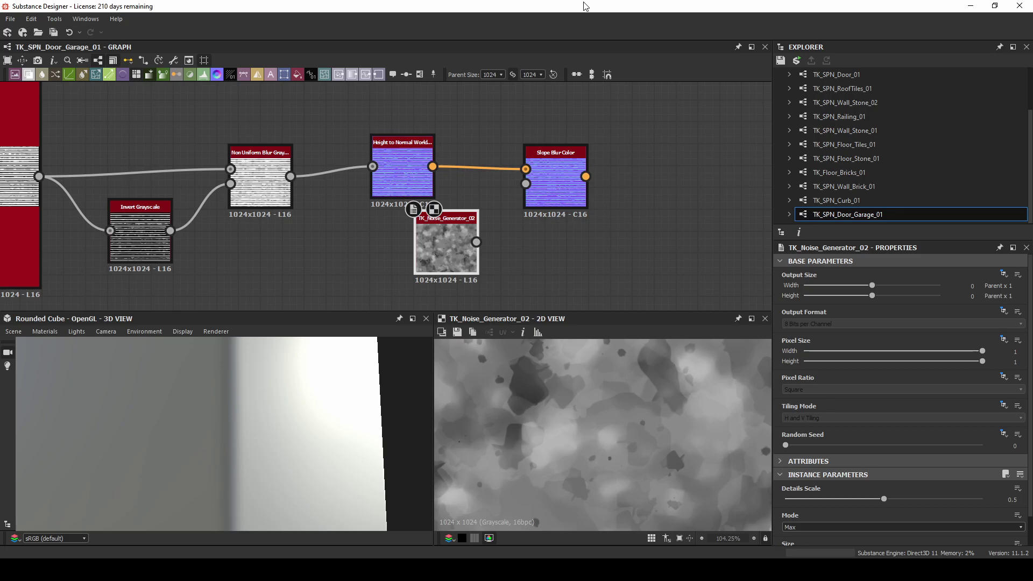
left_click_drag(476, 242, 544, 194)
Step: Display the Slope Blur Color result and set its Samples to 32, Intensity to 0.17 and Mode to Min
double_click(549, 183)
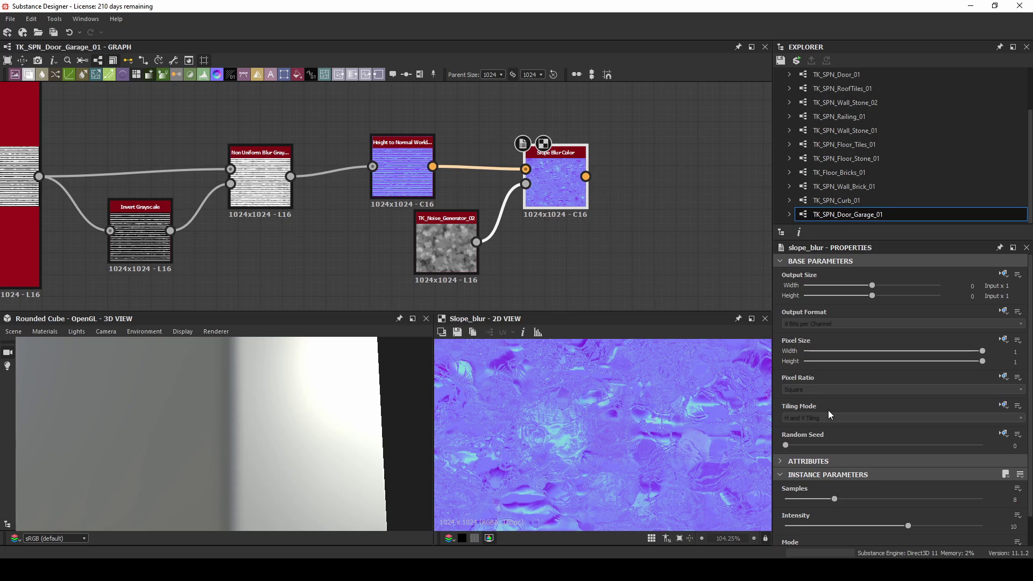
left_click_drag(834, 499, 982, 498)
left_click(796, 526)
left_click_drag(796, 525, 787, 526)
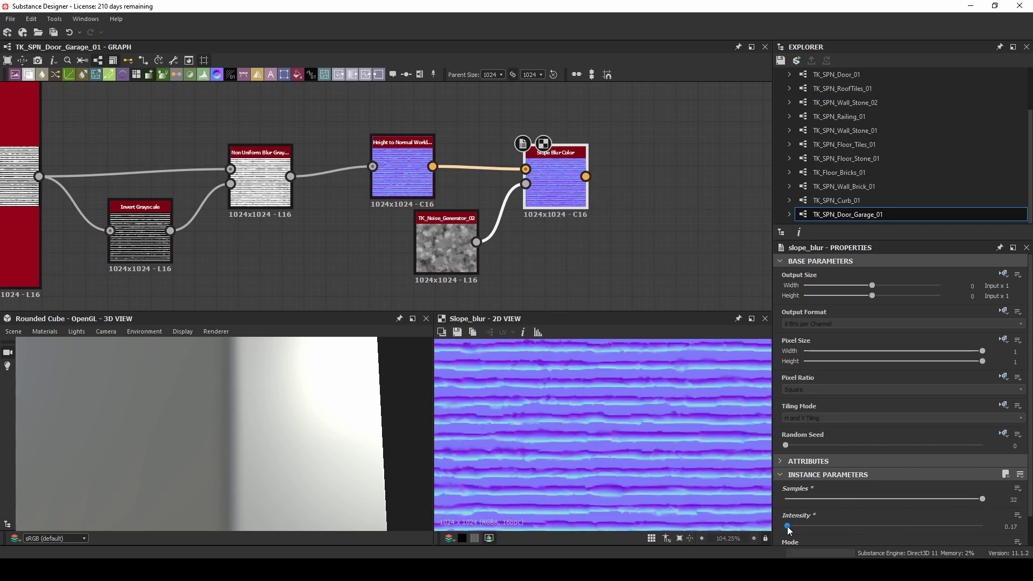
scroll(787, 526, "down", 1)
left_click(794, 523)
left_click(796, 537)
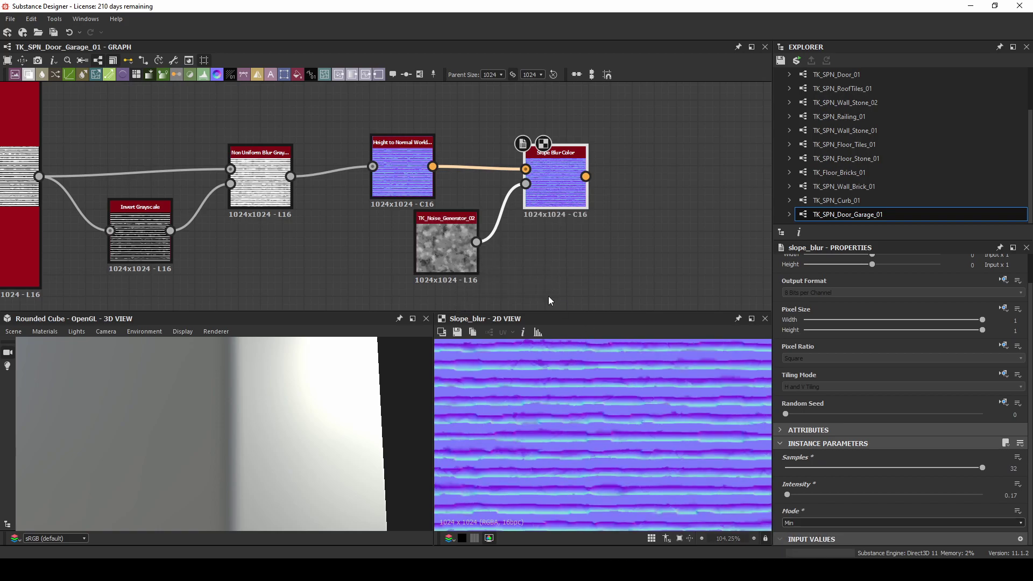
Step: Set TK_Noise_Generator_02's Size to 8, Details Scale to 0.57 and Mode to Add/Sub
left_click(433, 253)
left_click_drag(821, 522, 807, 523)
scroll(600, 432, "up", 3)
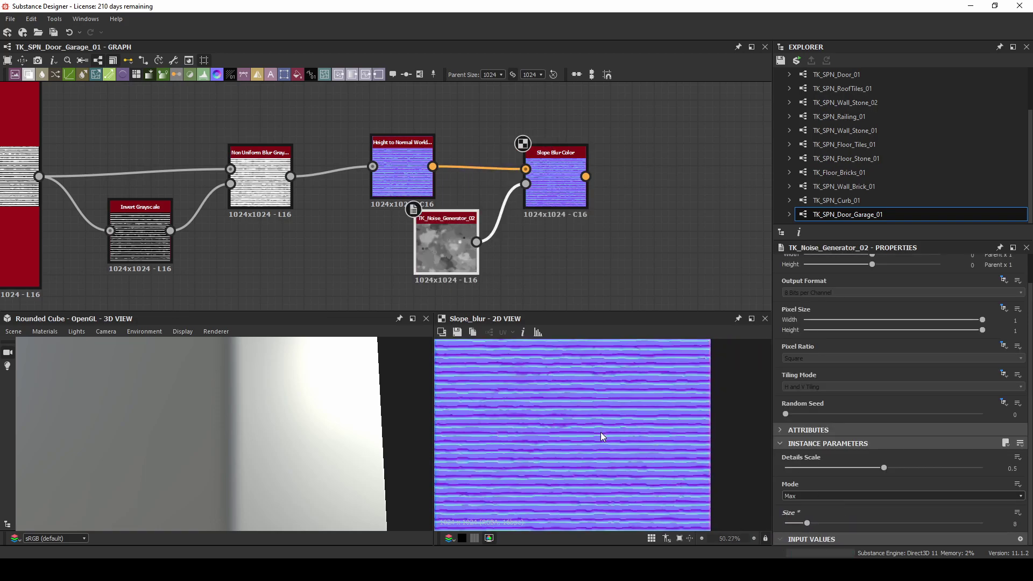
left_click_drag(843, 468, 897, 468)
left_click(860, 495)
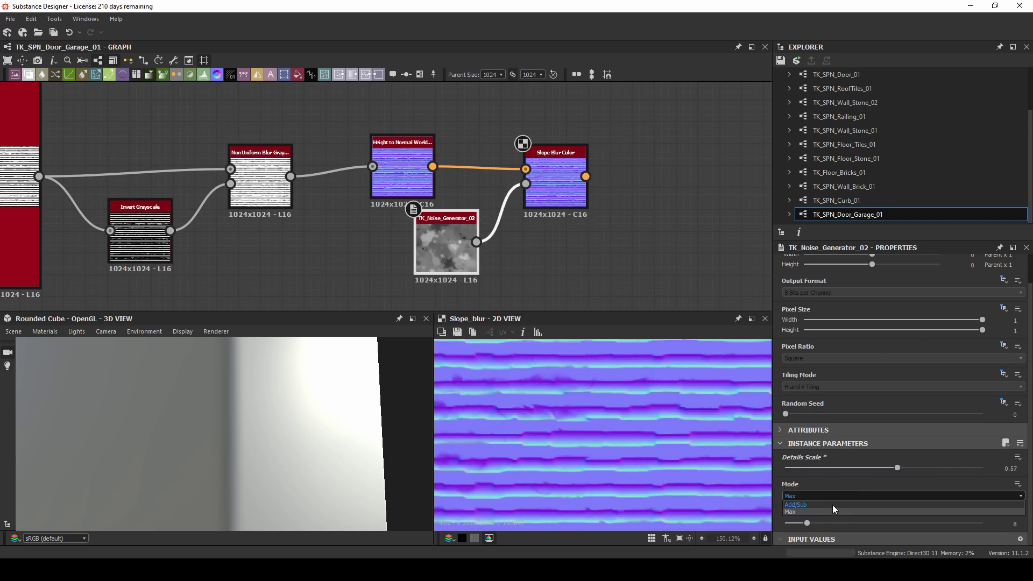
left_click(831, 504)
scroll(592, 414, "down", 3)
Step: Move the noise generator away from the normal node and add a Slope Blur Grayscale node beside it
middle_click_drag(586, 273, 715, 212)
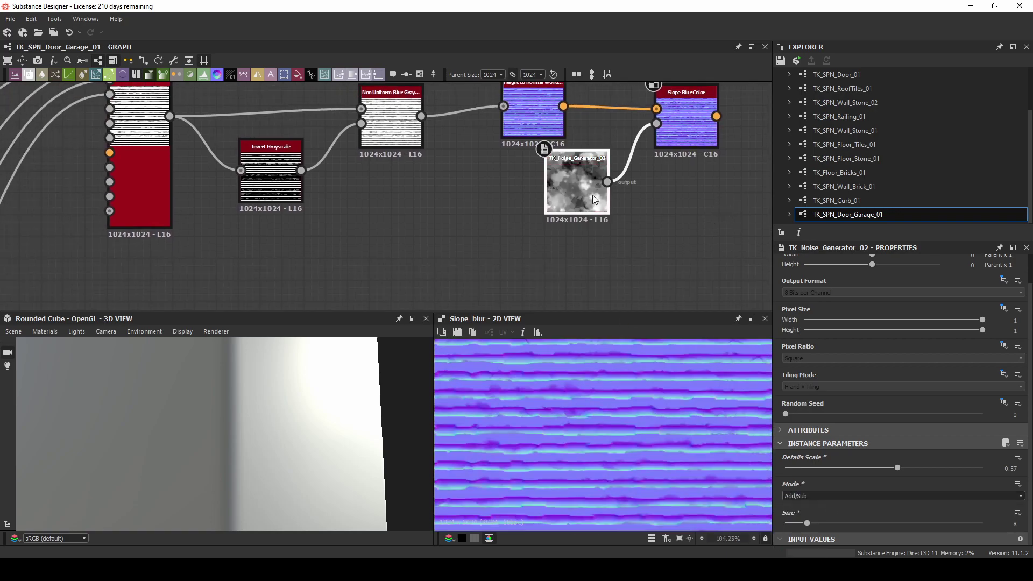
left_click_drag(593, 198, 503, 237)
middle_click_drag(536, 167, 508, 154)
key("space")
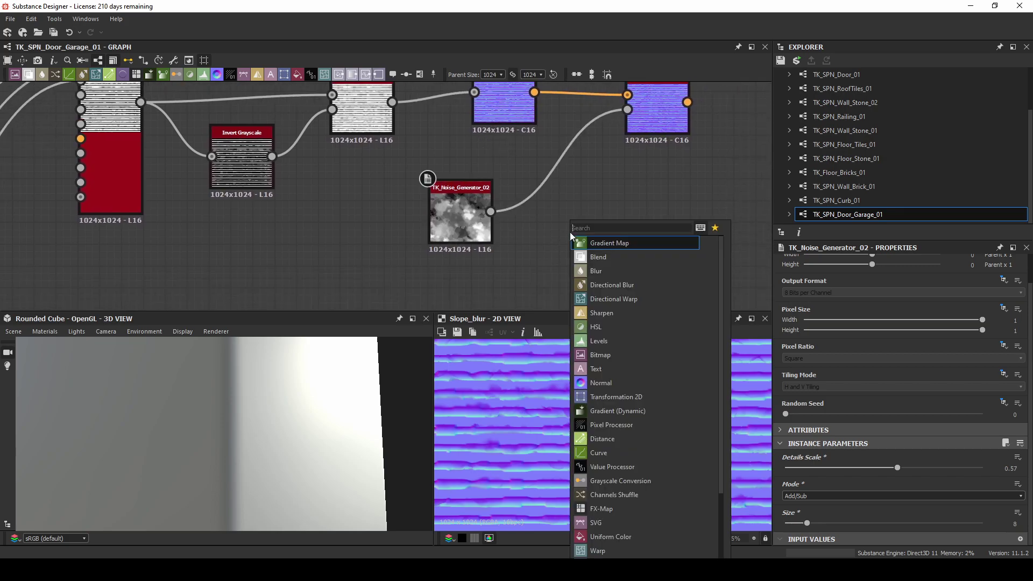
type("slop")
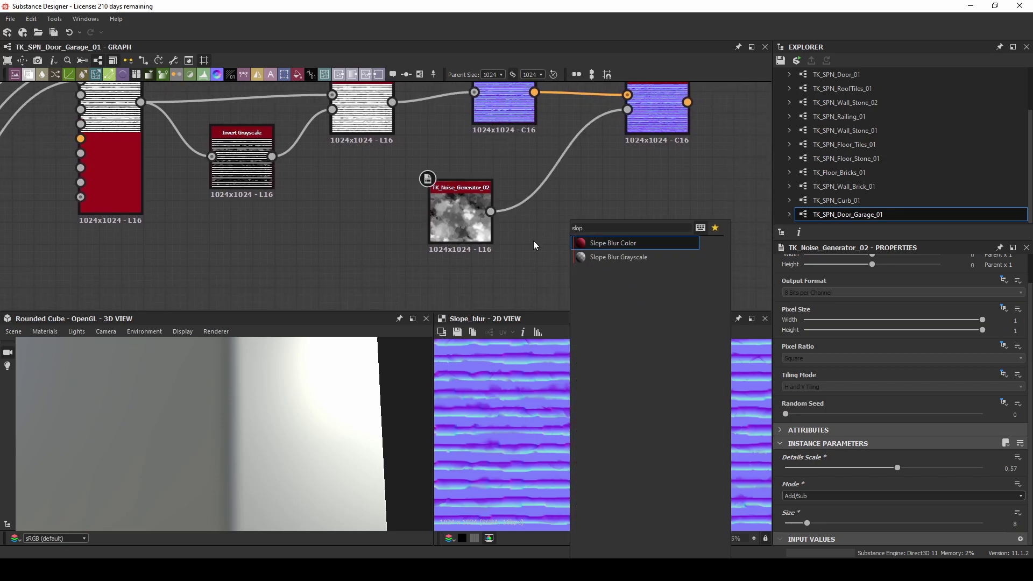
left_click(598, 257)
Step: Match the Slope Blur Grayscale to the Slope Blur Color by setting Samples to 32 and Intensity to 0.17
double_click(670, 105)
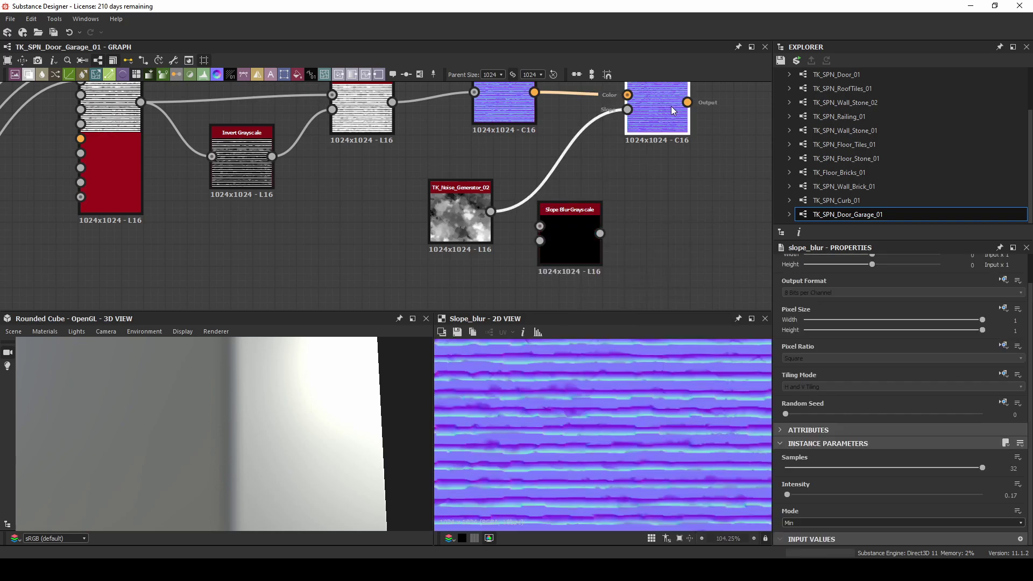
left_click(560, 218)
left_click_drag(862, 473, 1013, 506)
type(".17")
key("Return")
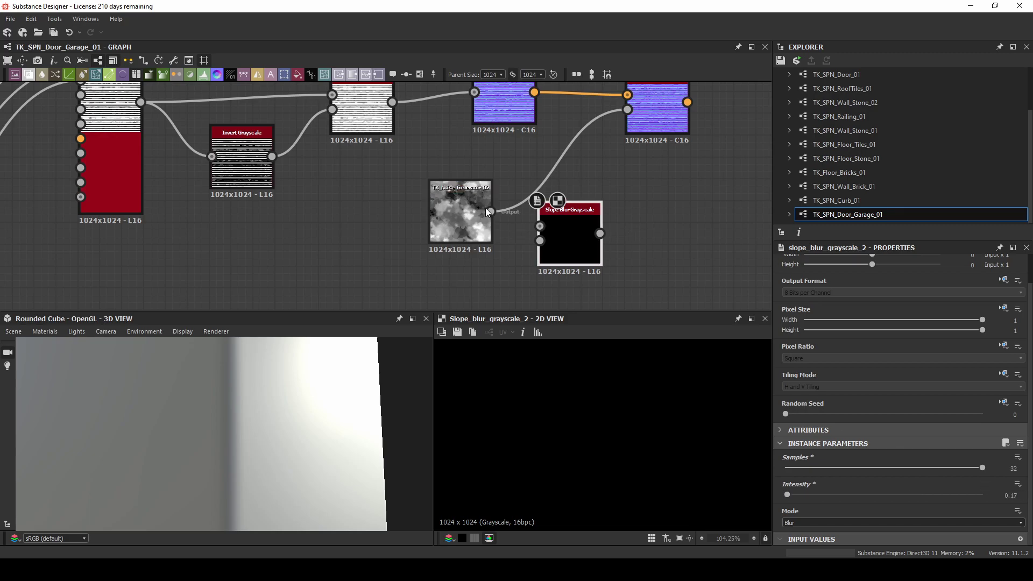
Step: Feed the Non Uniform Blur and noise into the Slope Blur Grayscale, and connect its output to a pasted copy of the Height to Normal node
left_click_drag(531, 221, 532, 222)
left_click(504, 110)
key("ctrl+c")
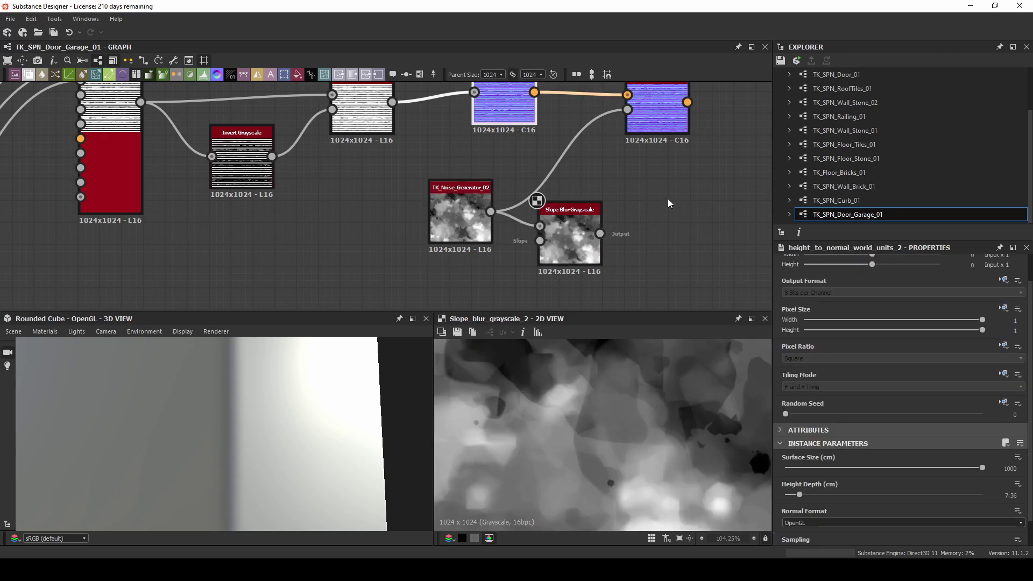
key("ctrl+v")
left_click_drag(416, 202, 673, 229)
left_click_drag(600, 233, 649, 226)
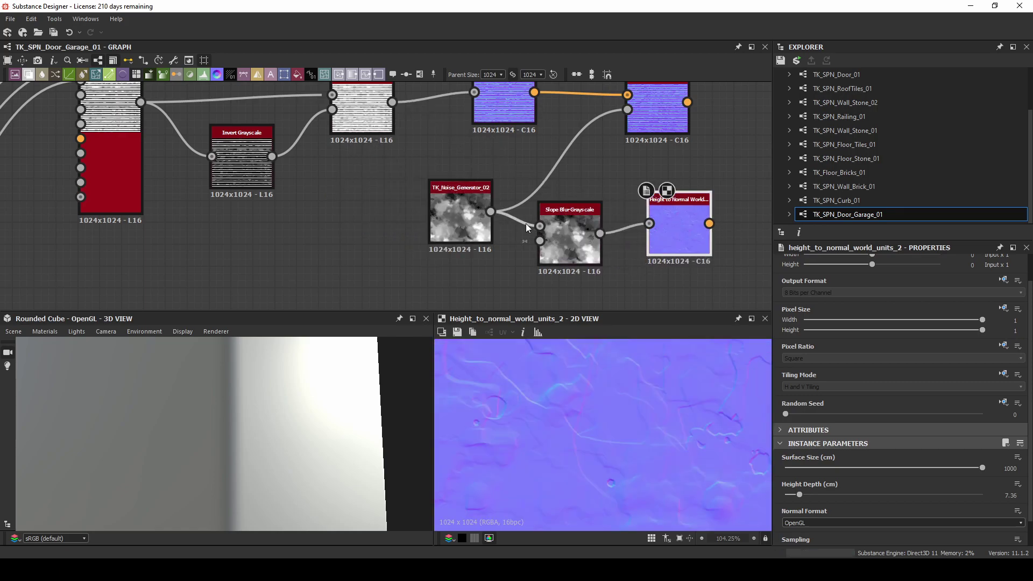
left_click_drag(402, 108, 557, 249)
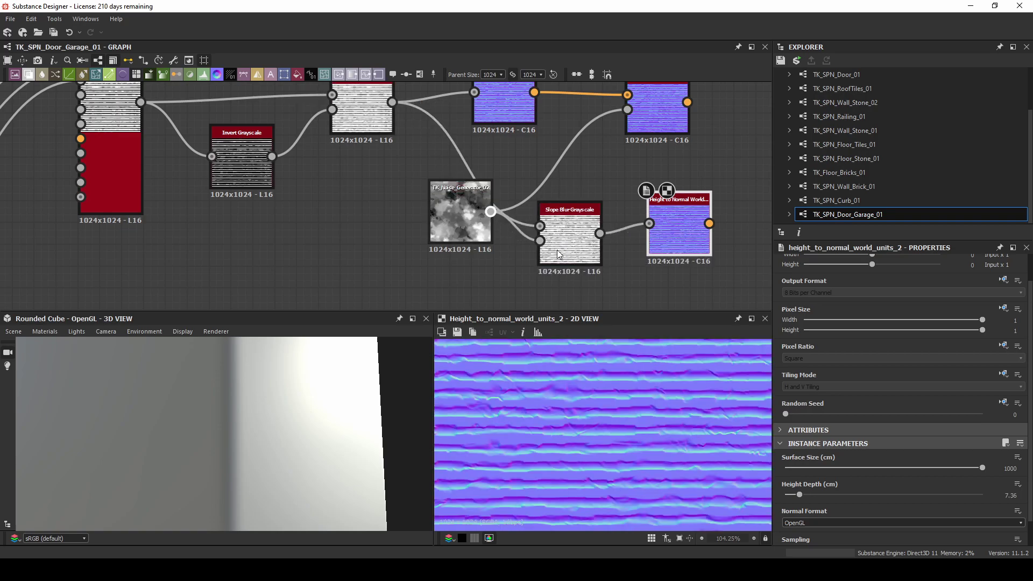
Step: Preview the Slope Blur Color result and delete the pasted Height to Normal node
middle_click_drag(588, 185, 556, 199)
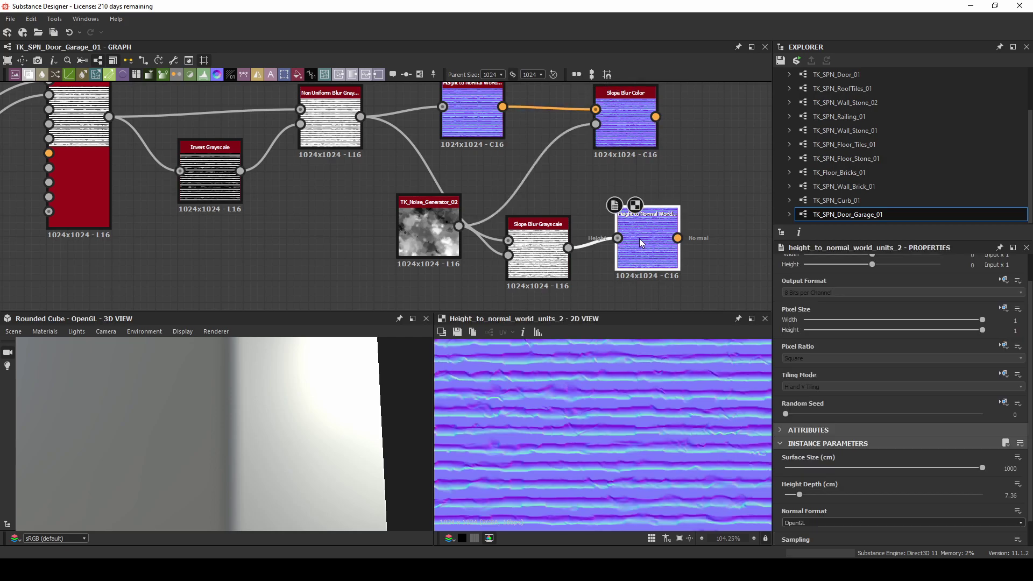
double_click(623, 138)
scroll(579, 413, "down", 3)
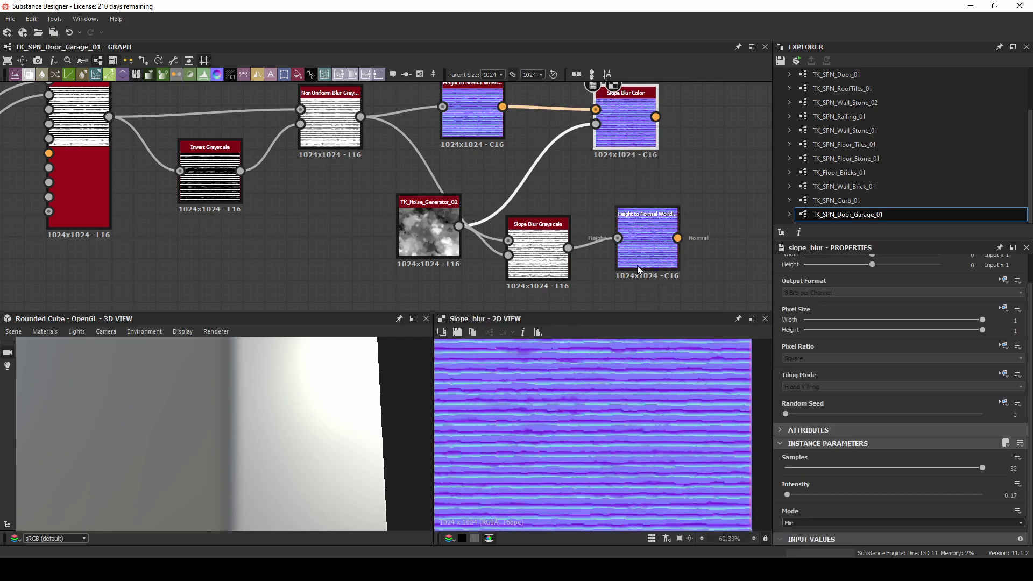
left_click_drag(642, 252, 620, 263)
key("Delete")
Step: Connect the Slope Blur Color output to the material node that feeds the Msk output group
left_click(655, 117)
middle_click_drag(708, 168, 548, 263)
scroll(659, 243, "down", 3)
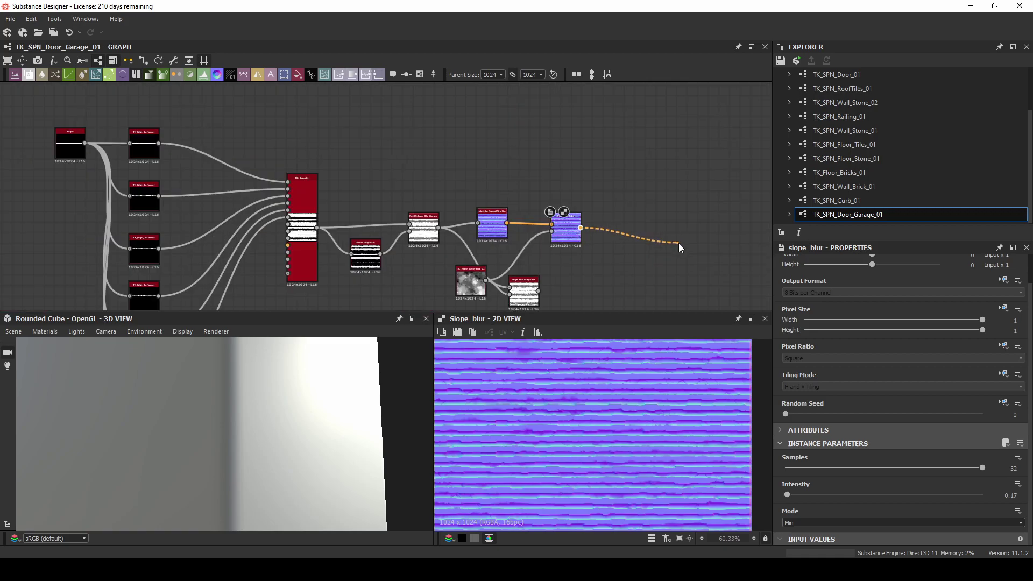
middle_click_drag(729, 258, 471, 202)
left_click(539, 244)
left_click_drag(279, 402, 247, 396)
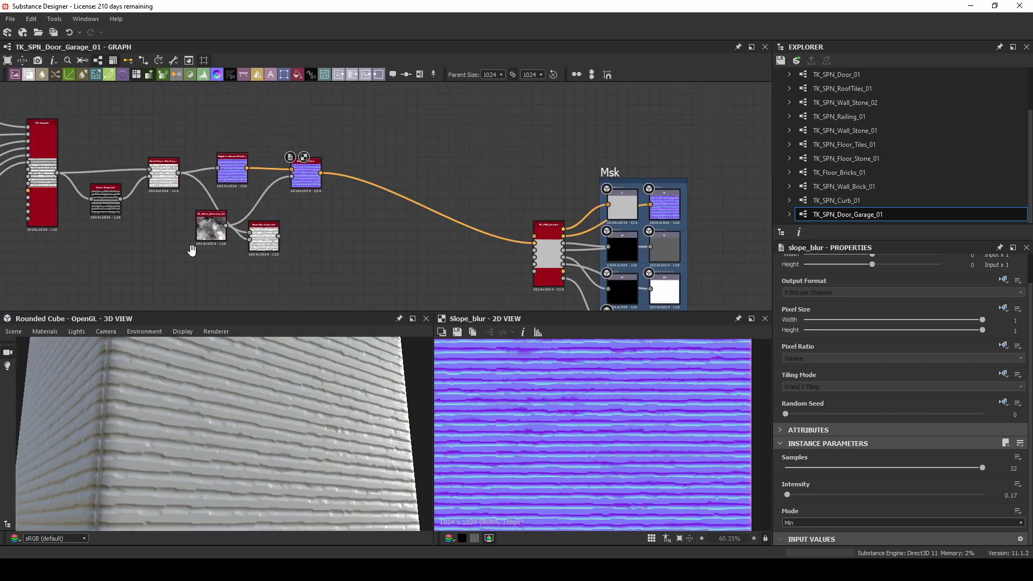
Step: Delete the column of edge-deformation nodes so the Shape feeds the Tile Sampler's pattern inputs directly
middle_click_drag(192, 251, 362, 215)
middle_click_drag(259, 113, 507, 180)
scroll(290, 156, "down", 3)
left_click_drag(289, 156, 313, 321)
key("Delete")
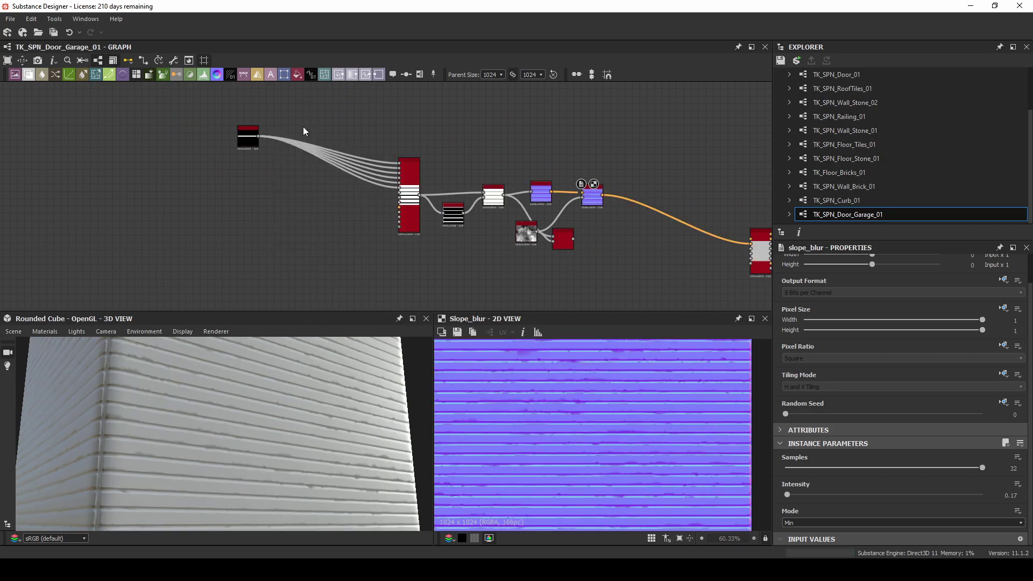
Step: Examine the slat edges closely in the 3D preview and in the Slope Blur normal map
scroll(304, 130, "up", 2)
scroll(286, 452, "down", 1)
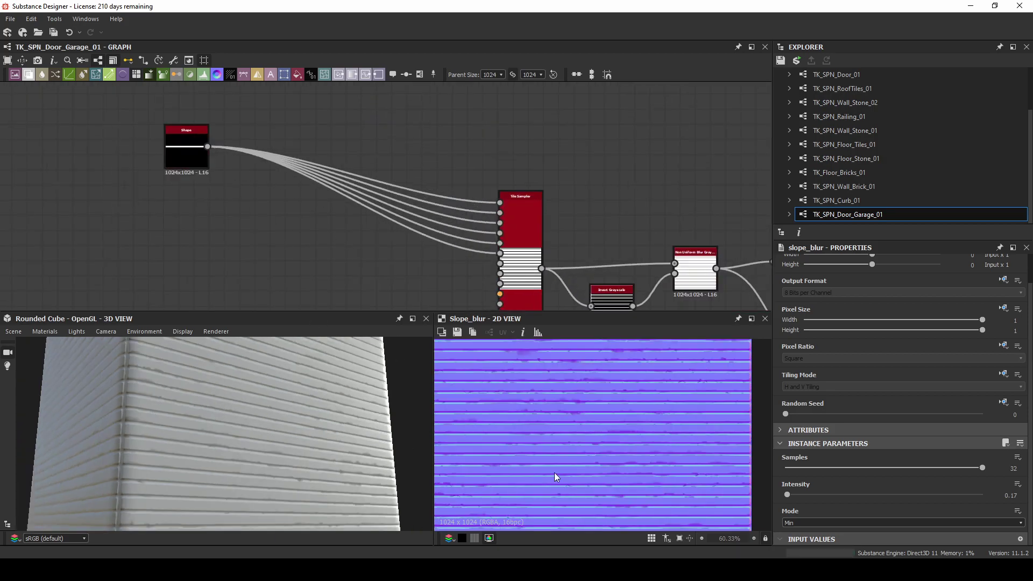
scroll(563, 449, "up", 2)
scroll(612, 349, "up", 2)
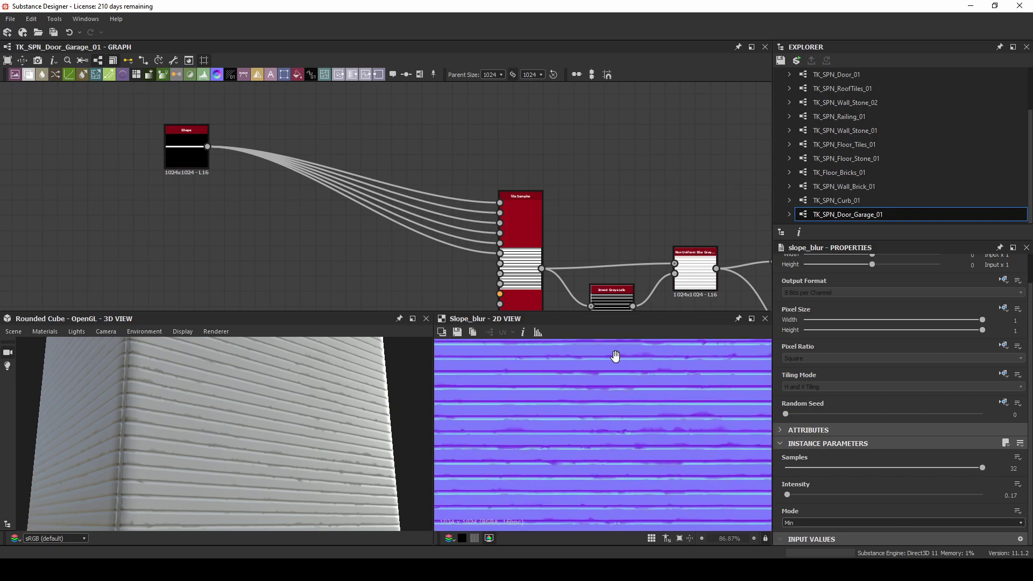
scroll(633, 431, "down", 2)
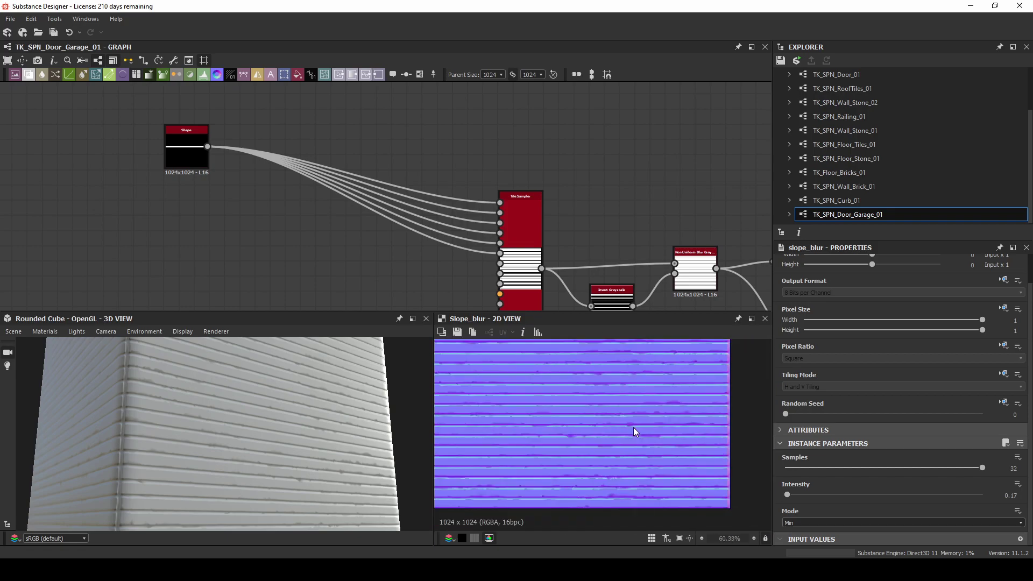
left_click_drag(246, 435, 309, 405)
scroll(289, 409, "up", 4)
scroll(618, 457, "down", 1)
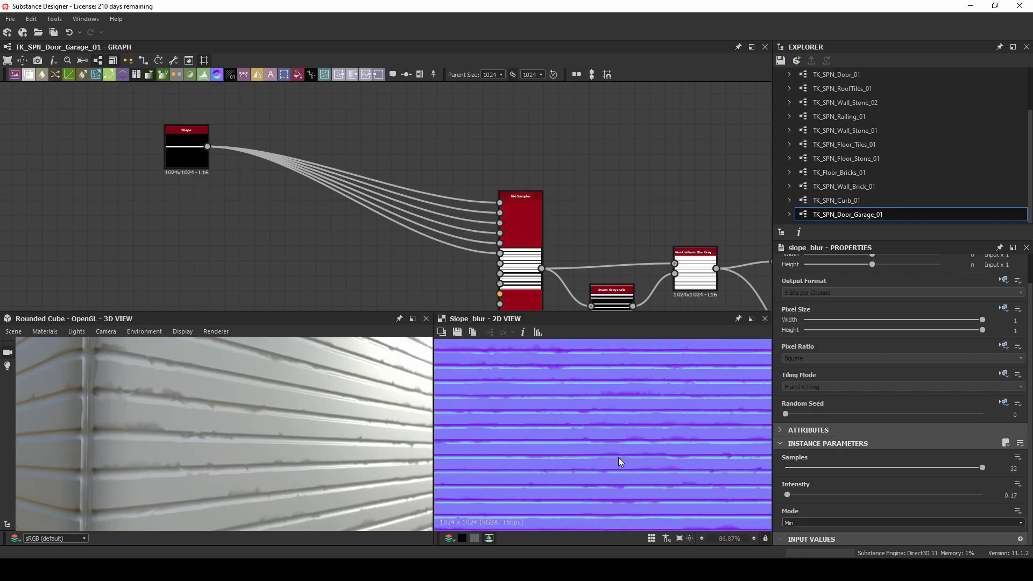
Step: Set the Details Scale of TK_Noise_Generator_02 to 0.19
scroll(618, 457, "down", 2)
middle_click_drag(684, 255, 479, 119)
scroll(569, 211, "up", 3)
left_click(569, 206)
left_click_drag(857, 466, 822, 464)
scroll(605, 410, "up", 4)
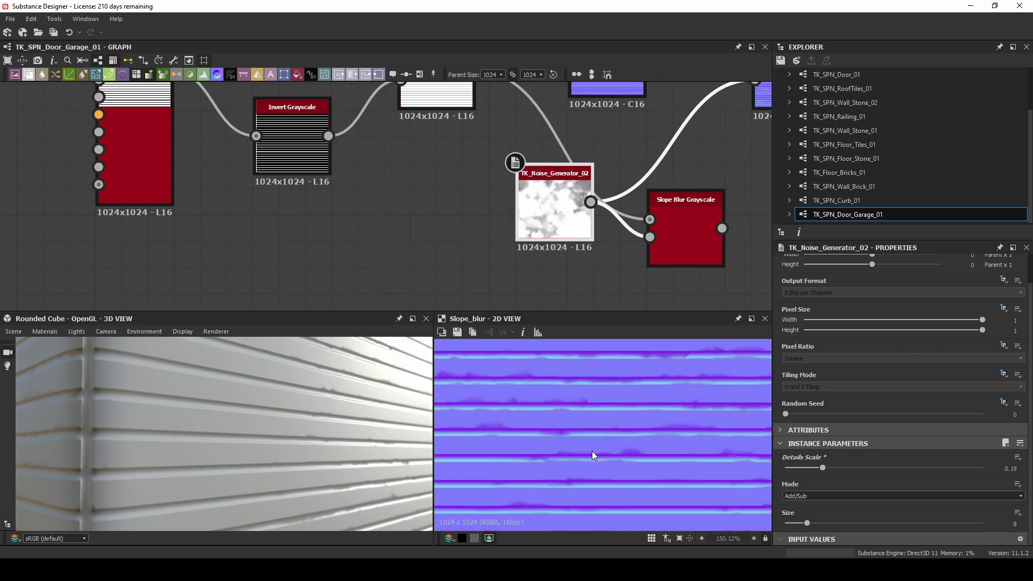
Step: Feed the Slope Blur Grayscale into a pasted copy of the Height to Normal node and compare it with the Slope Blur Color
double_click(680, 215)
middle_click_drag(680, 214, 454, 240)
scroll(544, 230, "down", 2)
middle_click_drag(616, 224, 514, 222)
left_click(315, 125)
key("ctrl+c")
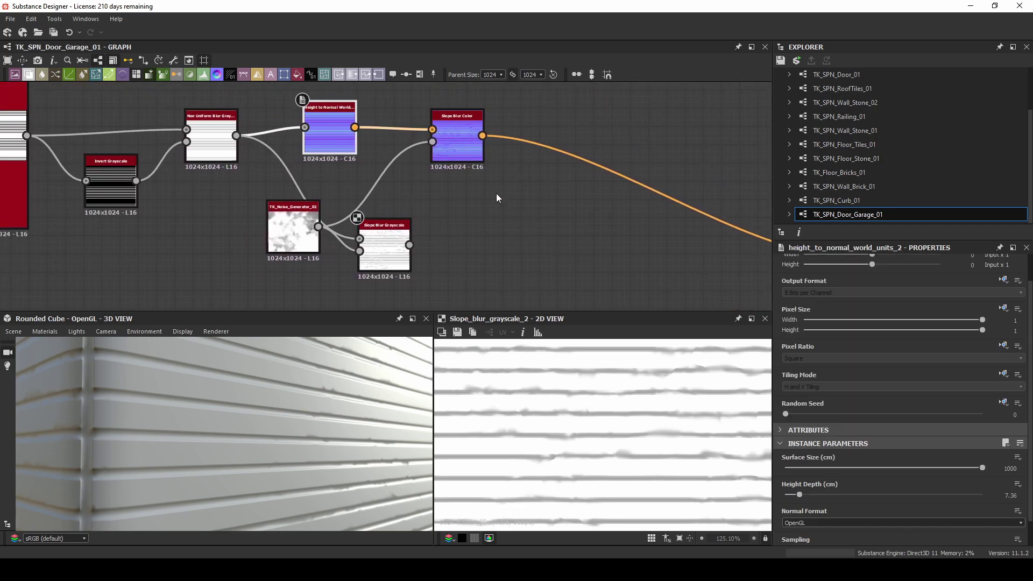
key("ctrl+v")
left_click_drag(399, 194, 507, 244)
left_click_drag(409, 244, 458, 238)
left_click(454, 143)
left_click(450, 233)
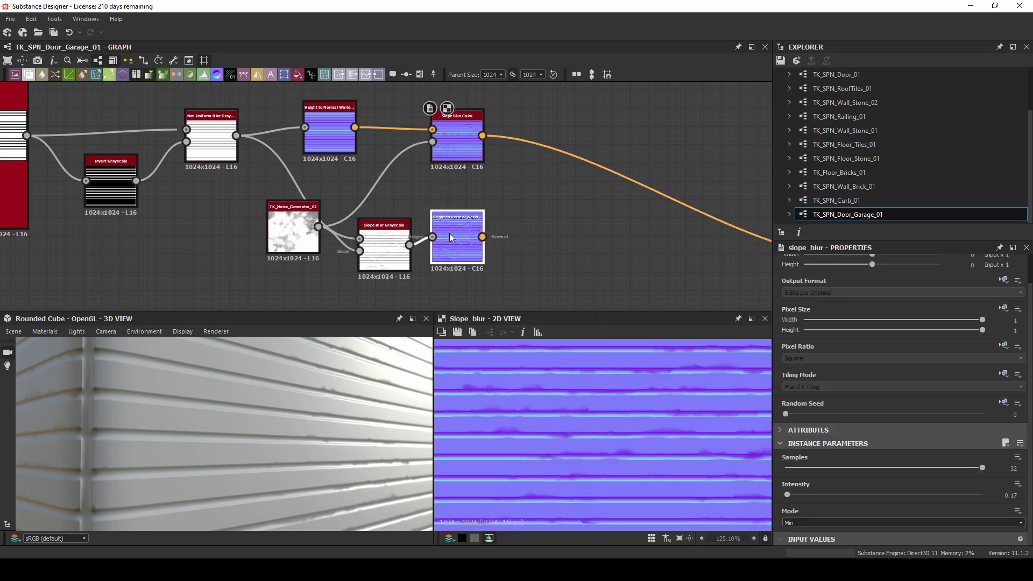
scroll(531, 406, "down", 3)
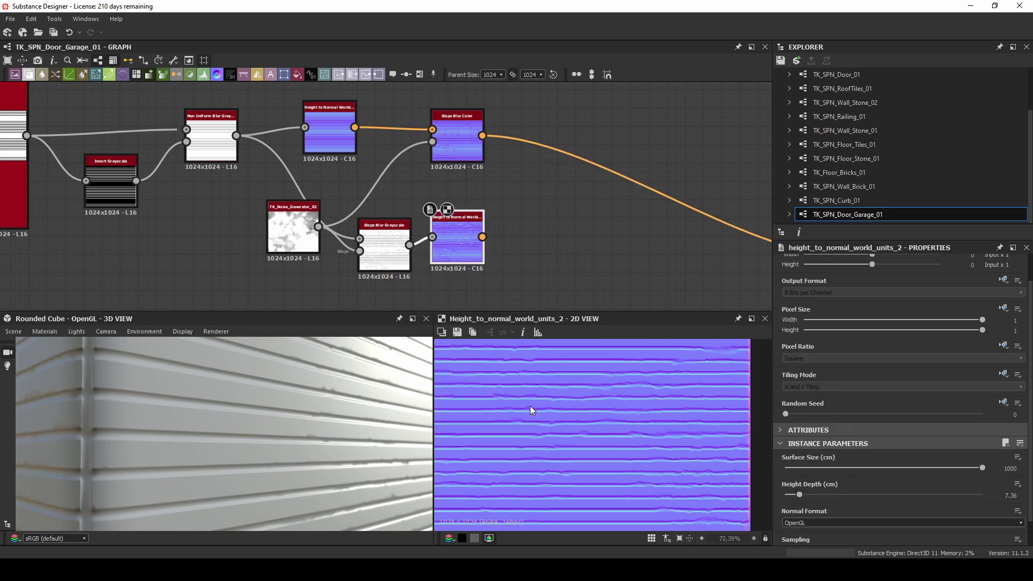
left_click_drag(388, 353, 318, 393)
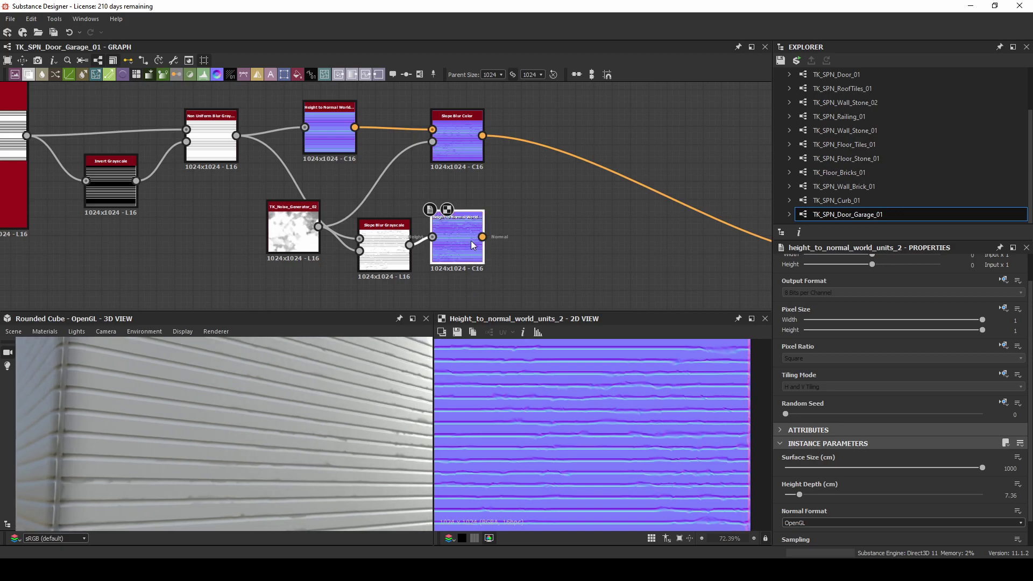
Step: Delete the pasted Height to Normal node, the Slope Blur Grayscale and TK_Noise_Generator_02
key("Delete")
left_click(373, 250)
key("Delete")
left_click(311, 213)
key("Delete")
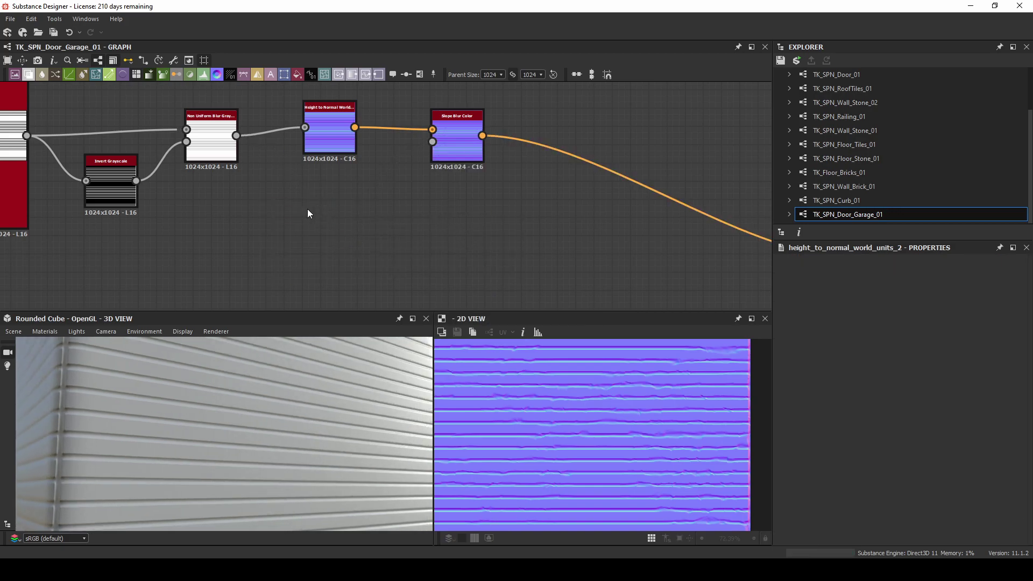
Step: Undo the noise generator's deletion and place the node directly beneath the Height to Normal node
scroll(204, 414, "down", 5)
key("ctrl+z")
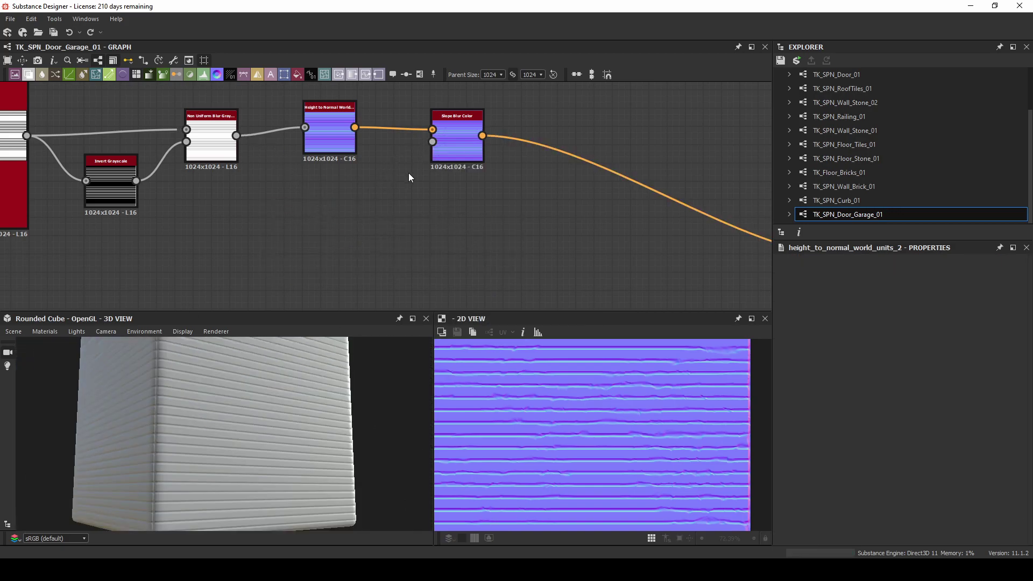
middle_click_drag(411, 174, 399, 173)
key("ctrl+z")
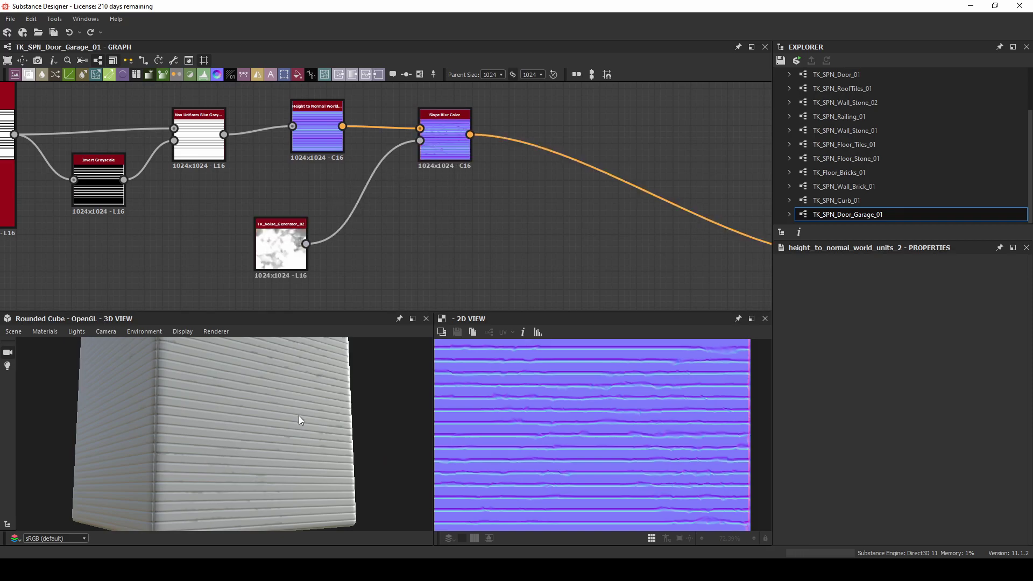
scroll(298, 419, "up", 5)
left_click_drag(282, 248, 319, 212)
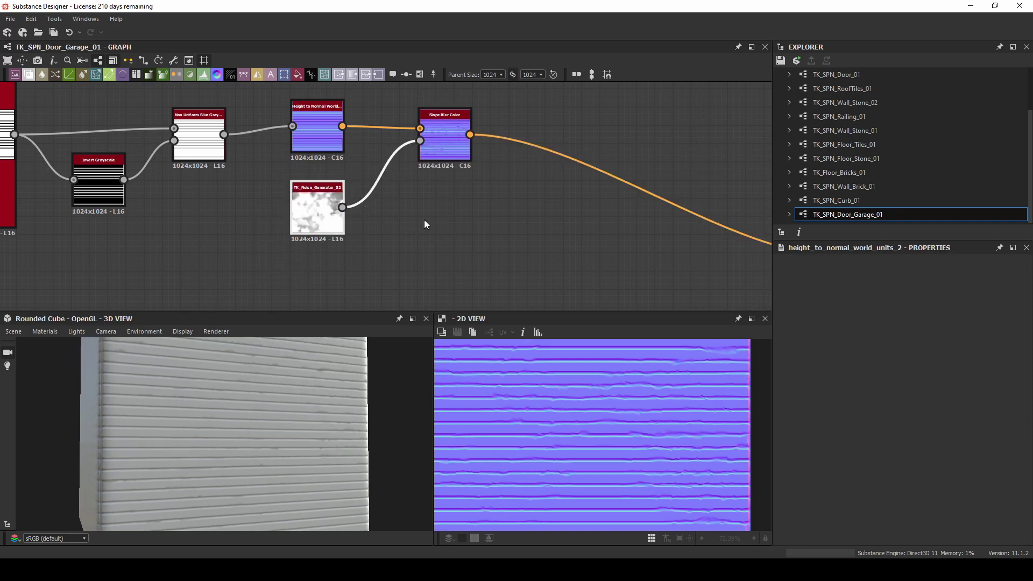
Step: Move the material node and the Msk output frame together farther away from the Slope Blur Color node
scroll(424, 219, "down", 3)
middle_click_drag(419, 200, 271, 189)
left_click_drag(468, 96, 748, 301)
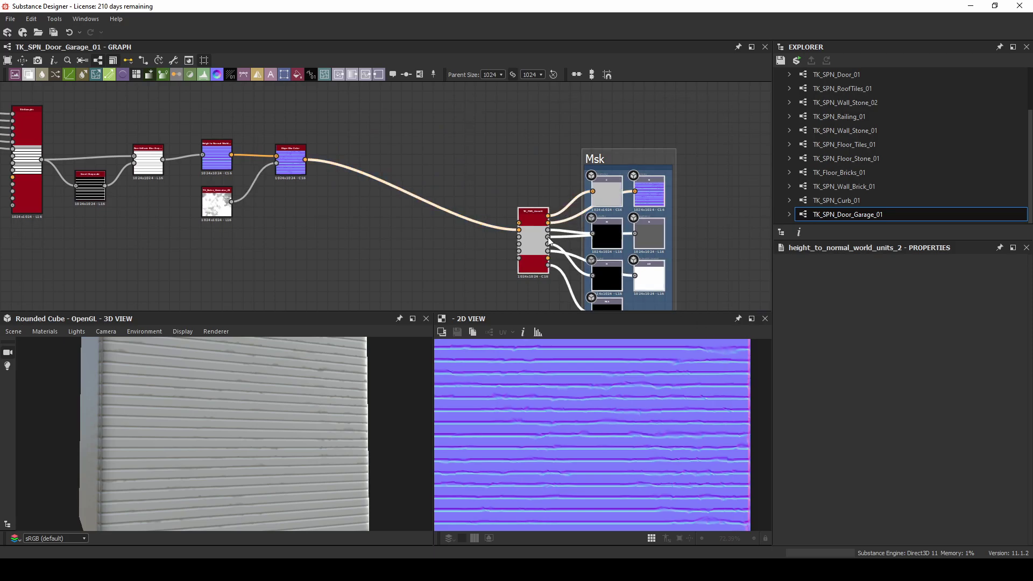
left_click_drag(536, 241, 694, 238)
left_click(548, 187)
Step: Set the Non Uniform Blur Grayscale's Intensity to 1.91, Anisotropy to 0.16 and Blades to 7, using the Slope Blur Color as preview
middle_click_drag(268, 167, 464, 241)
double_click(347, 227)
double_click(401, 226)
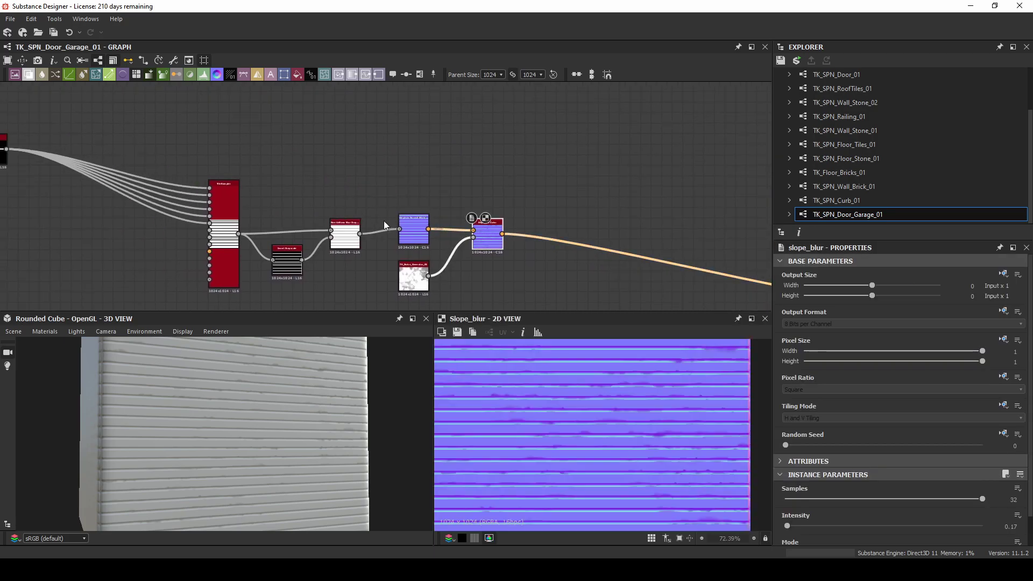
double_click(226, 221)
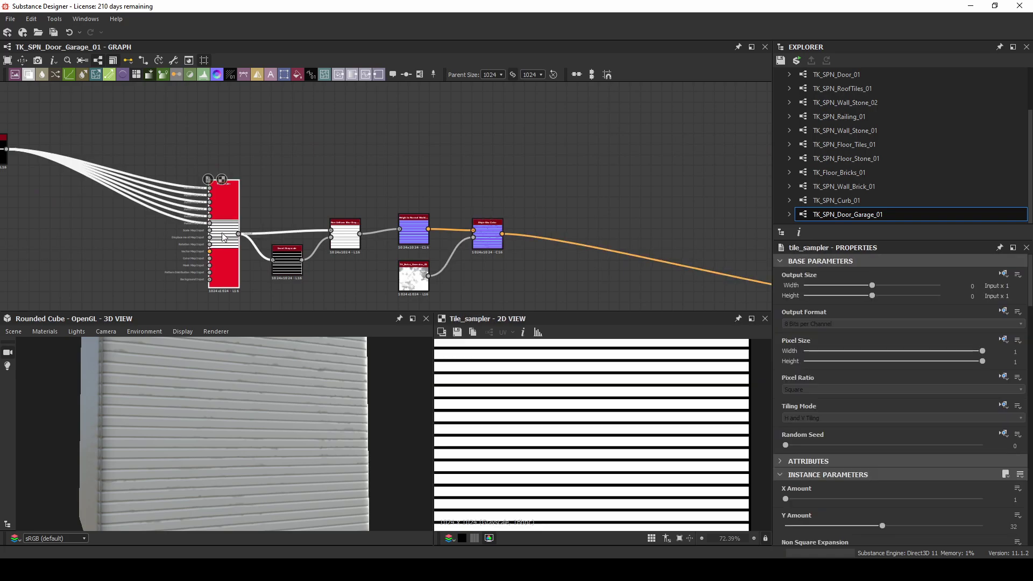
double_click(491, 235)
left_click(347, 232)
scroll(647, 445, "up", 3)
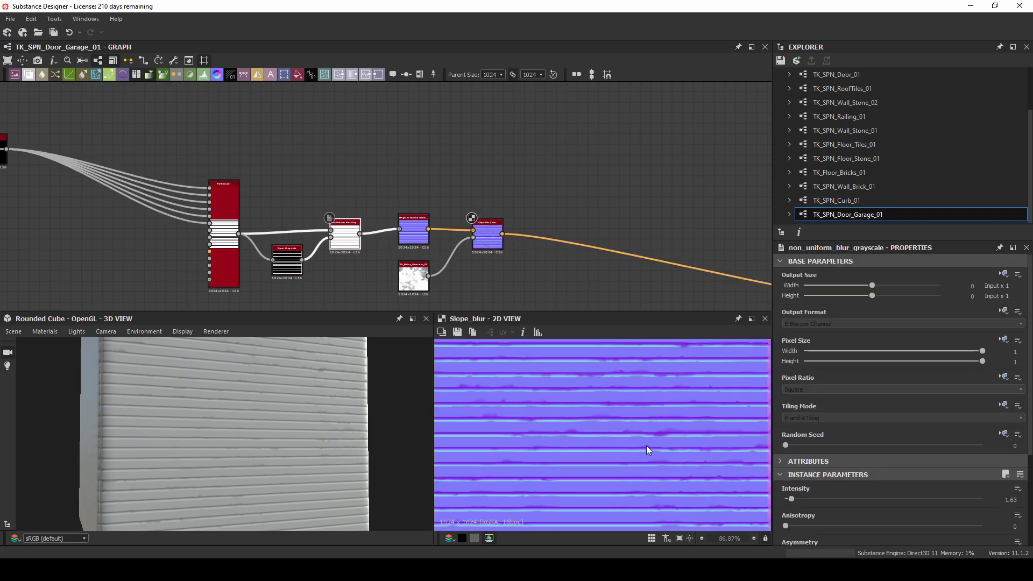
mouse_move(792, 498)
left_mouse_down()
mouse_move(809, 498)
mouse_move(794, 500)
left_mouse_up()
left_click(816, 526)
scroll(831, 516, "down", 3)
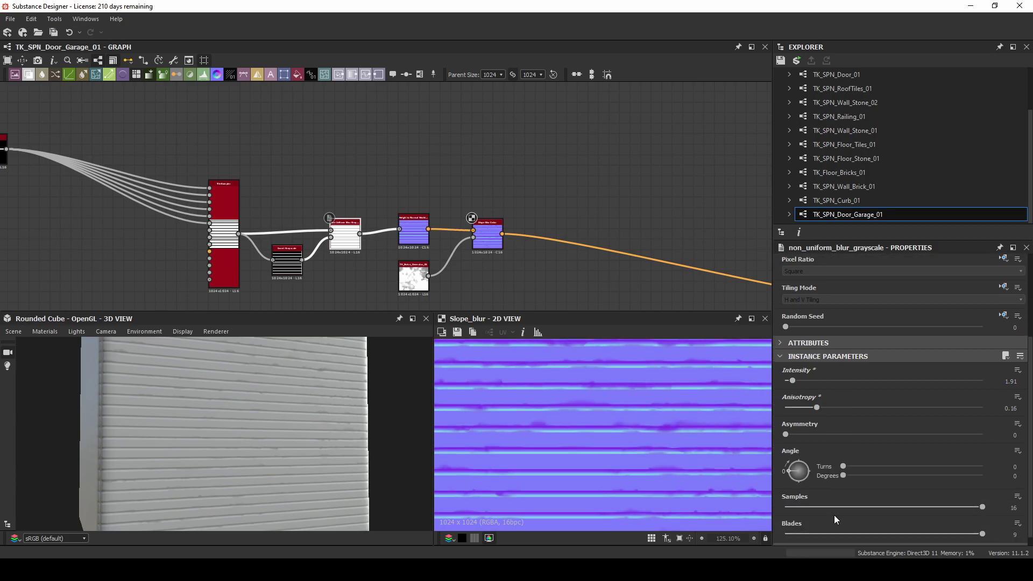
left_click(859, 533)
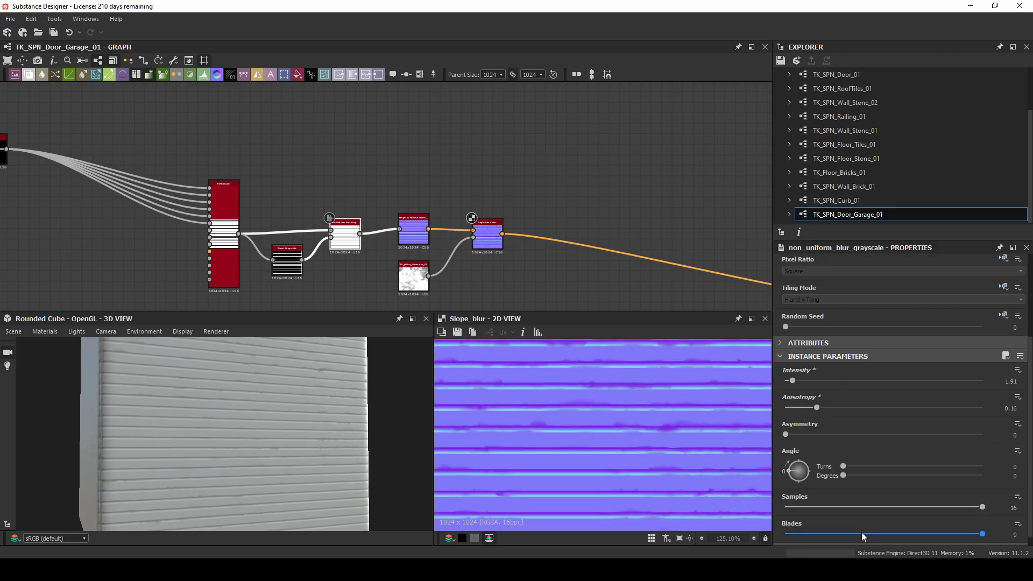
left_click(933, 533)
Step: Set the Height to Normal node's Height Depth to 12.81 cm and check the slats in the normal map
left_click(414, 232)
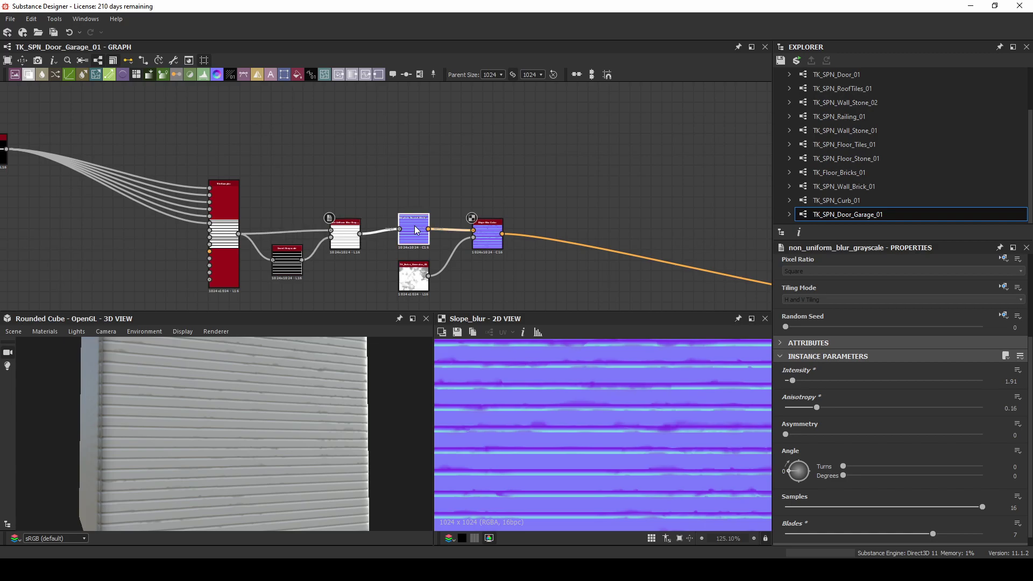
left_click(818, 470)
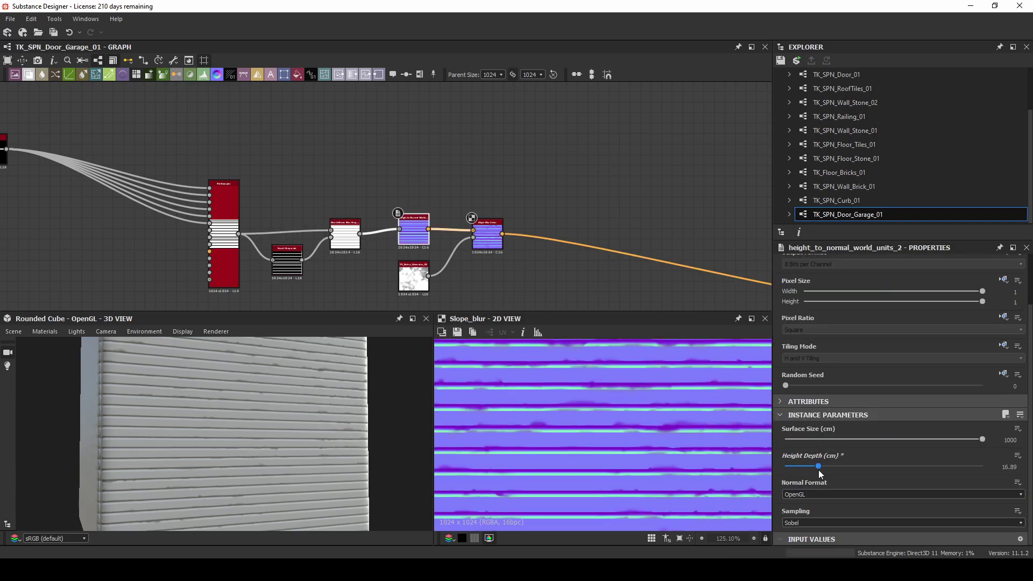
left_click(811, 467)
scroll(630, 427, "down", 5)
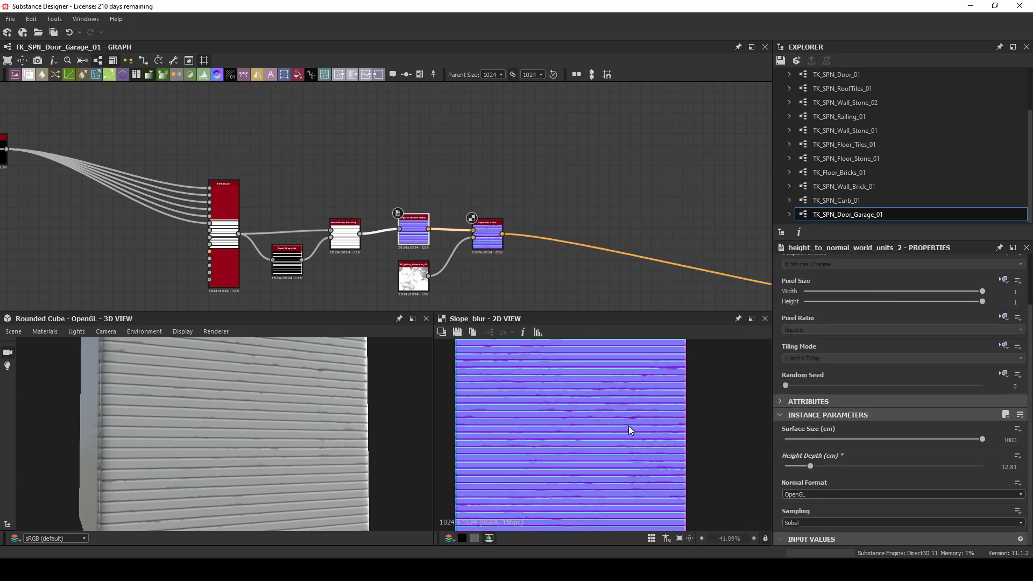
scroll(634, 430, "up", 5)
middle_click_drag(634, 419, 571, 471)
scroll(622, 450, "down", 4)
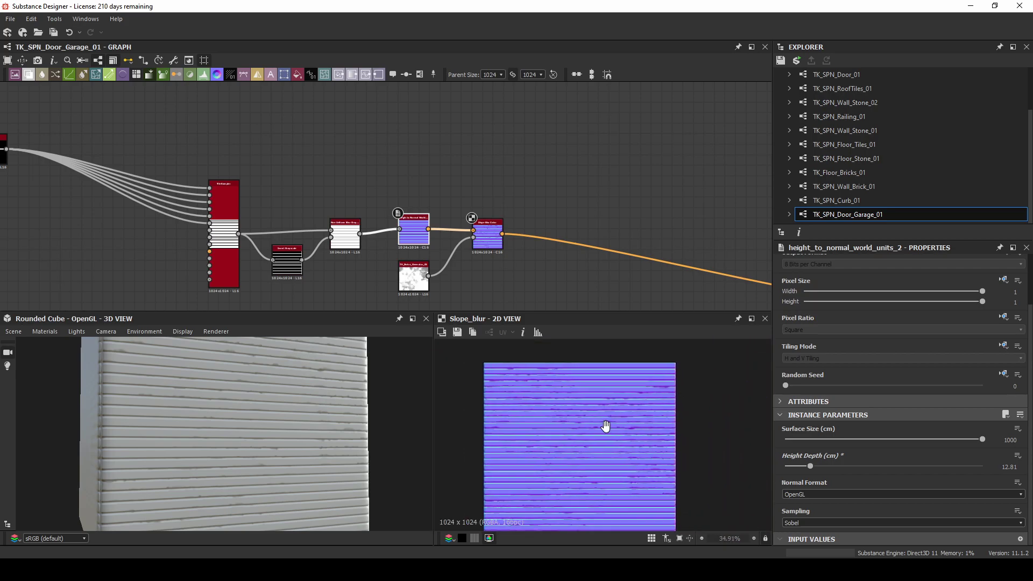
middle_click_drag(608, 433, 596, 389)
Step: Add a Flood Fill node below the blur chain and feed it from the Tile Sampler output
middle_click_drag(581, 178, 483, 99)
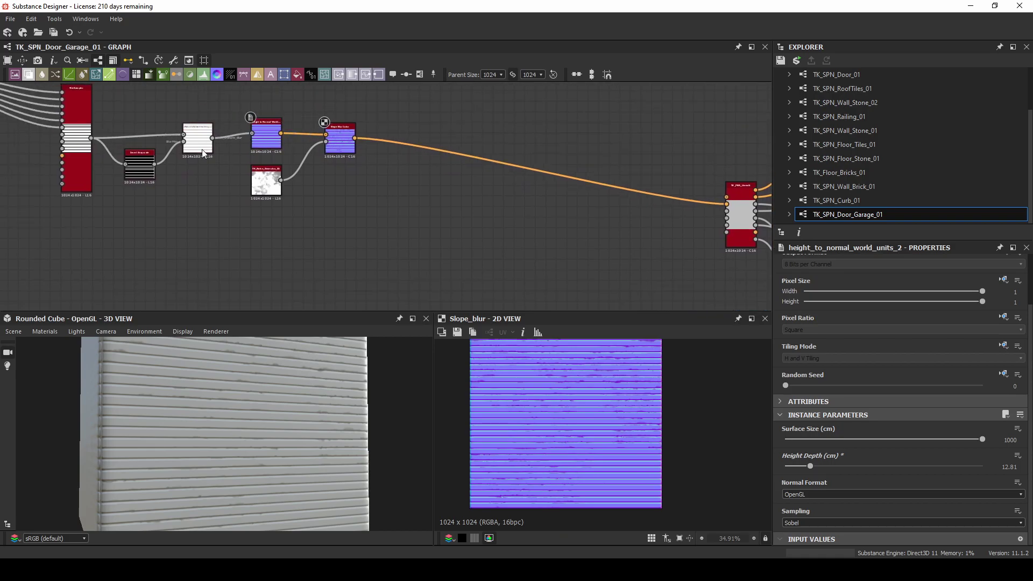
left_click_drag(212, 140, 230, 253)
type("flood")
key("Return")
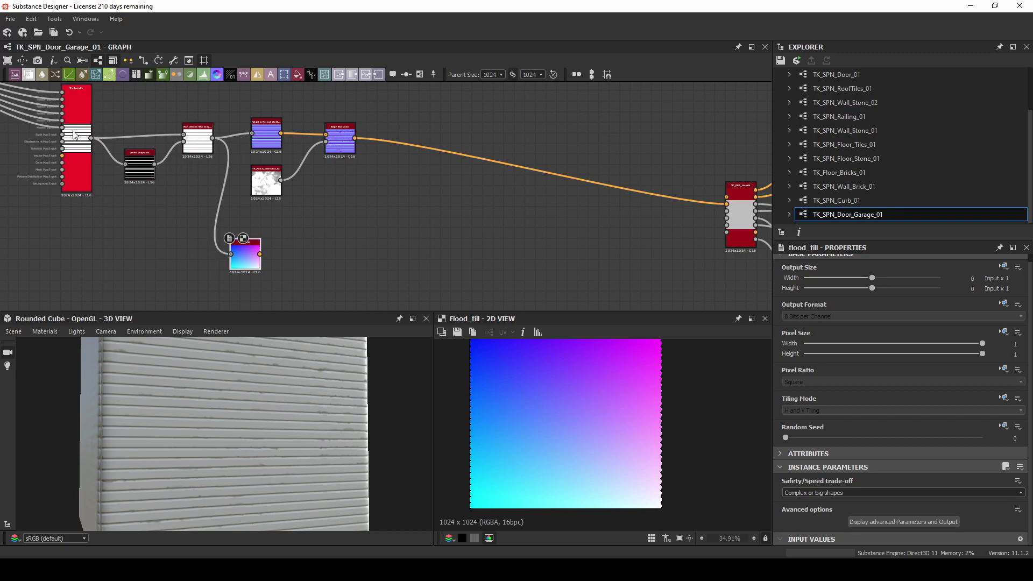
left_click_drag(155, 164, 230, 253)
scroll(487, 423, "up", 5)
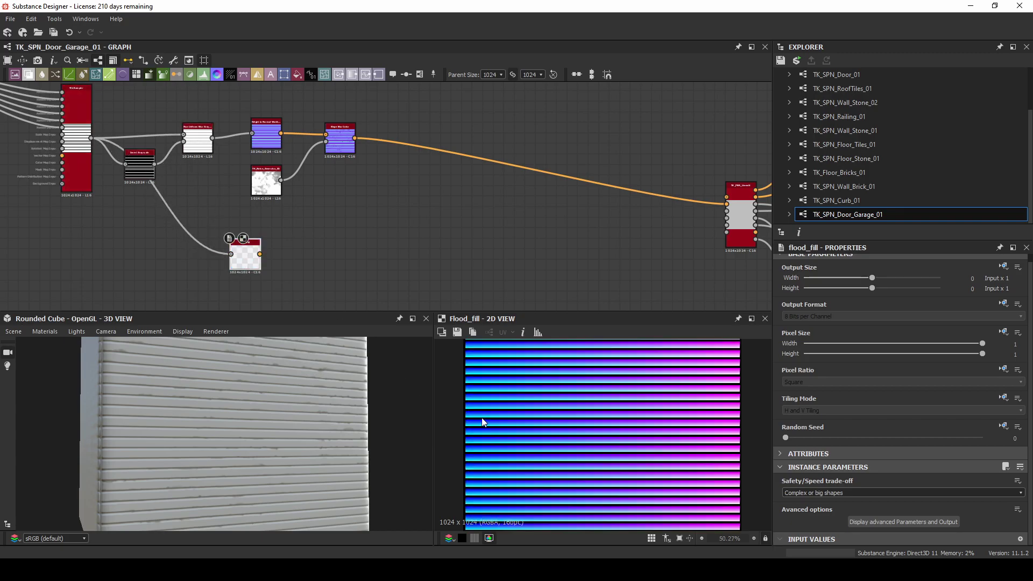
middle_click_drag(655, 443, 466, 429)
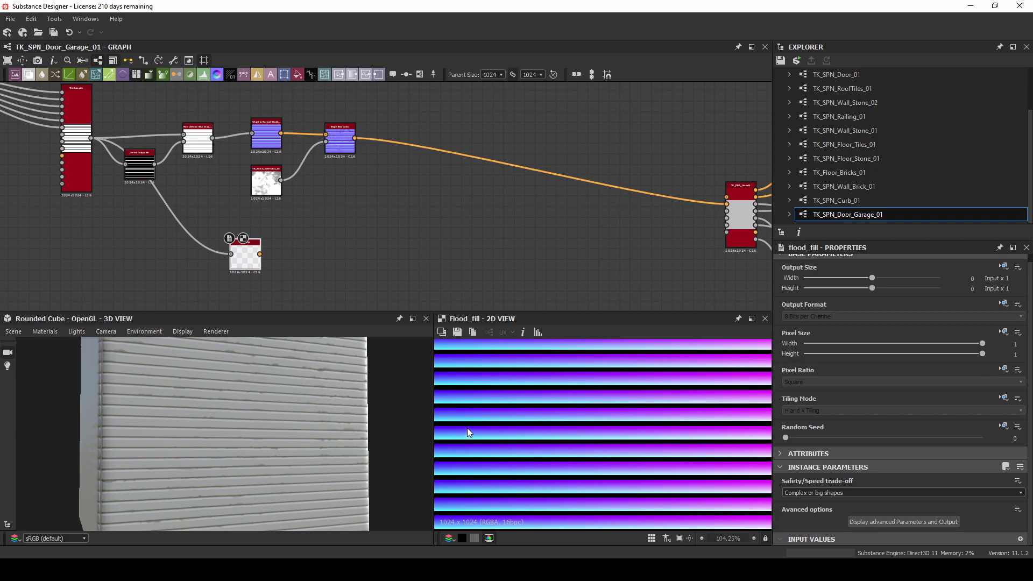
scroll(486, 421, "down", 1)
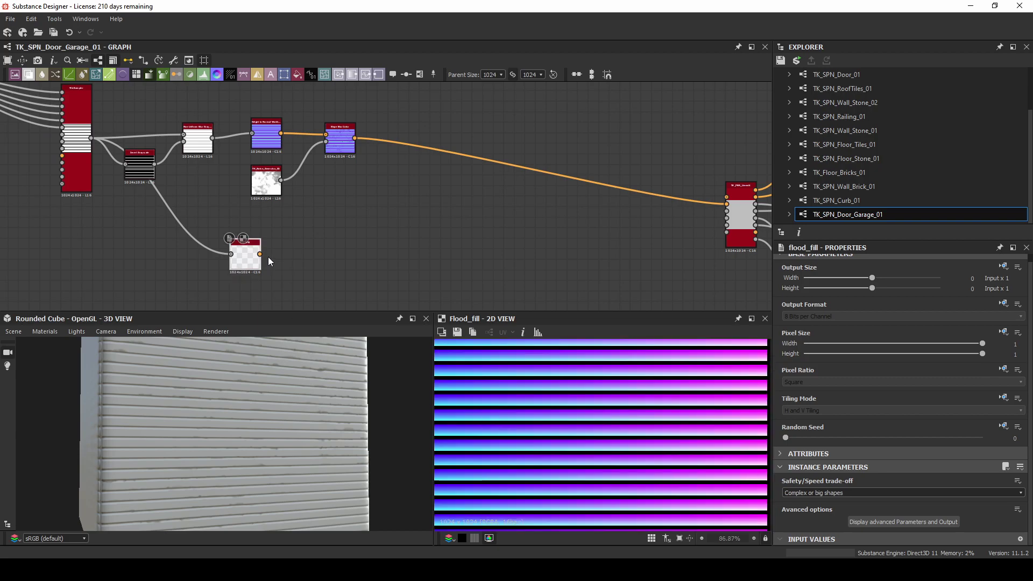
Step: Add a Flood Fill to Grayscale node to the Flood Fill output
left_click_drag(260, 253, 299, 255)
type("flo")
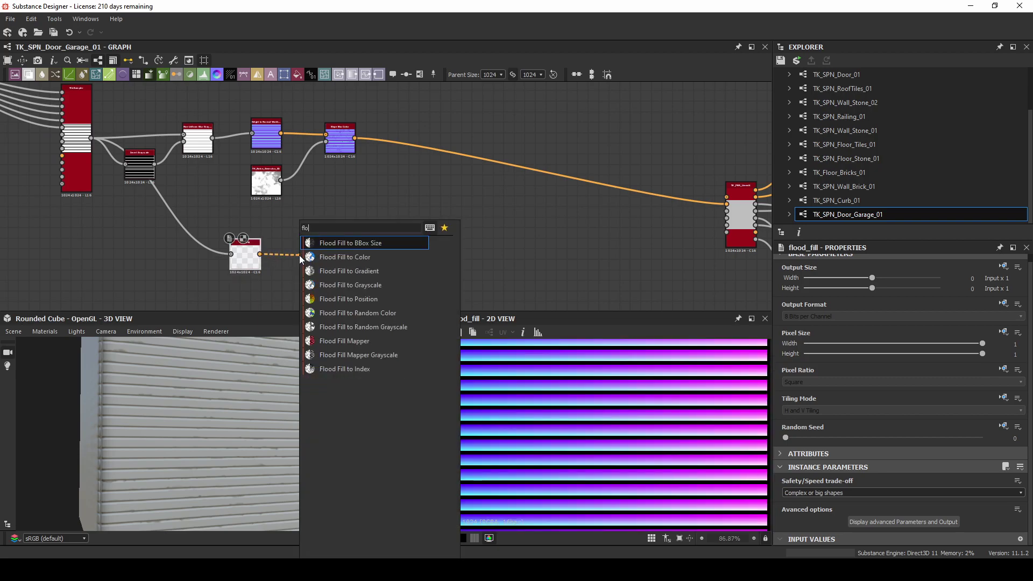
left_click(389, 286)
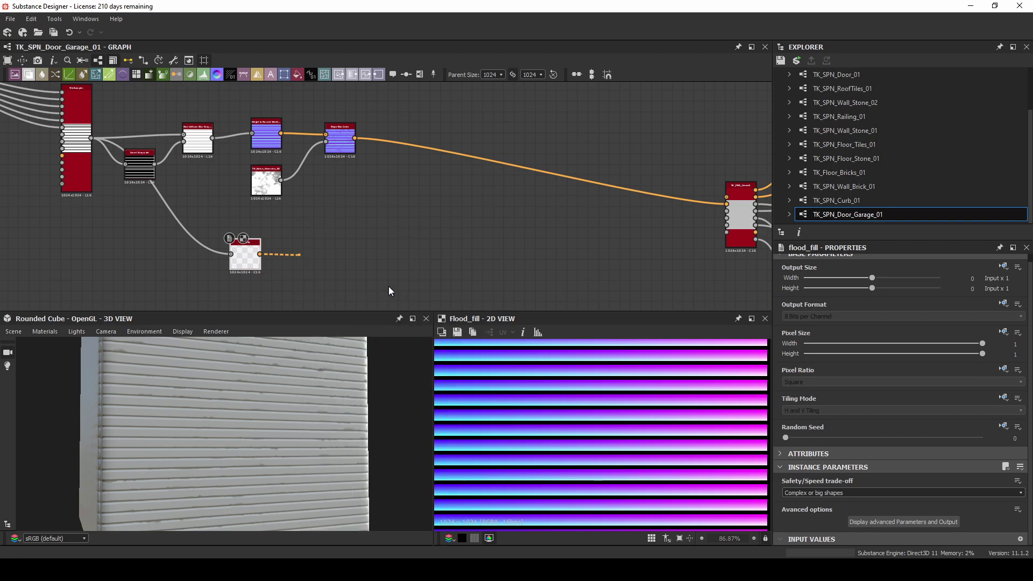
Step: Set the Flood Fill to Grayscale node's Luminance Random to 1 and Luminance Adjustment to 0.12, checking the slat variation
left_click_drag(883, 523, 982, 523)
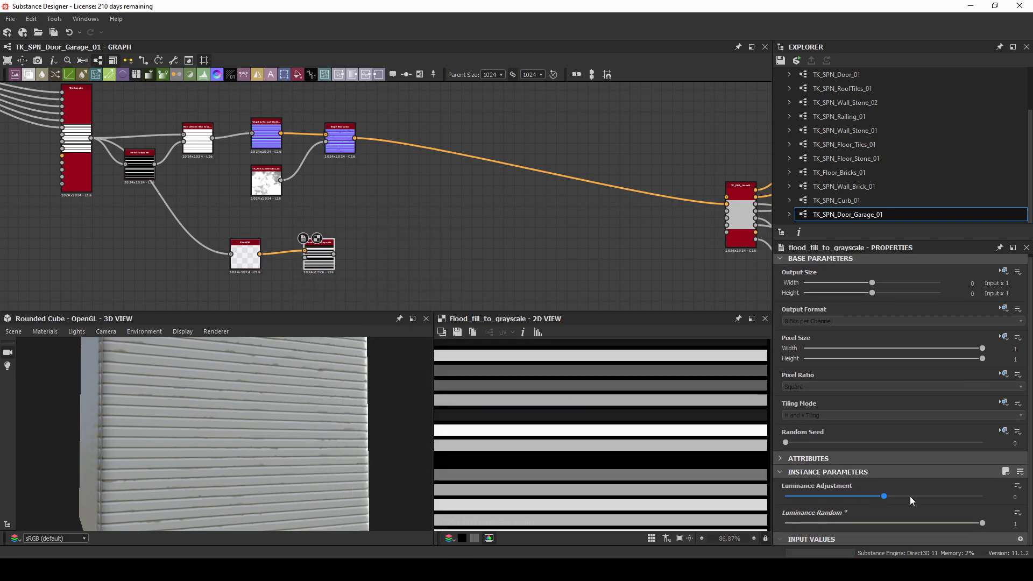
left_click_drag(884, 494, 895, 495)
scroll(660, 467, "down", 3)
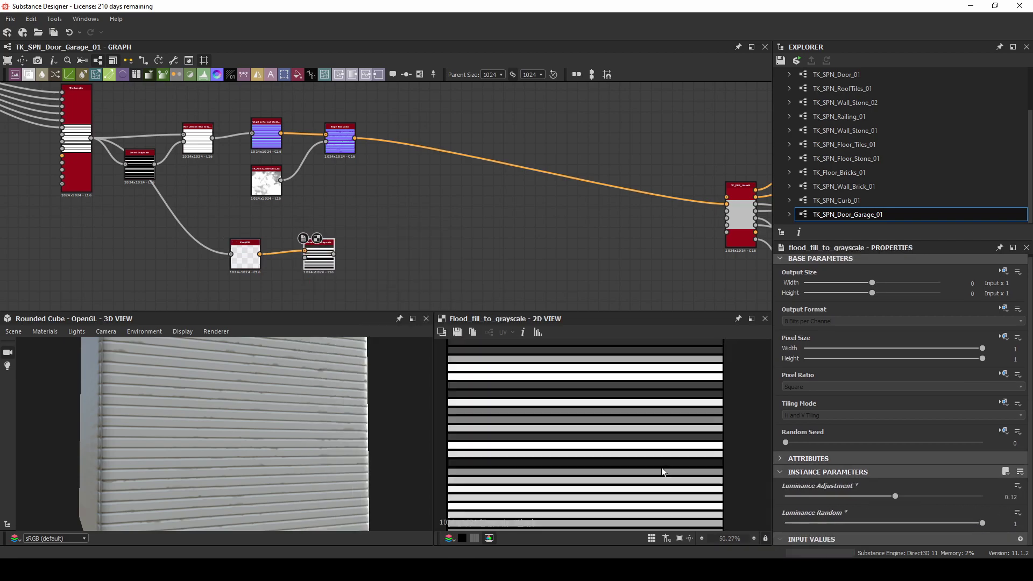
scroll(663, 471, "down", 1)
Step: Add a Dilation or Erosion (Iteration) node after Flood Fill to Grayscale and set its Dilation Iteration to 4
left_click_drag(345, 253, 347, 253)
left_click(337, 207)
key("space")
type("dilation")
key("Return")
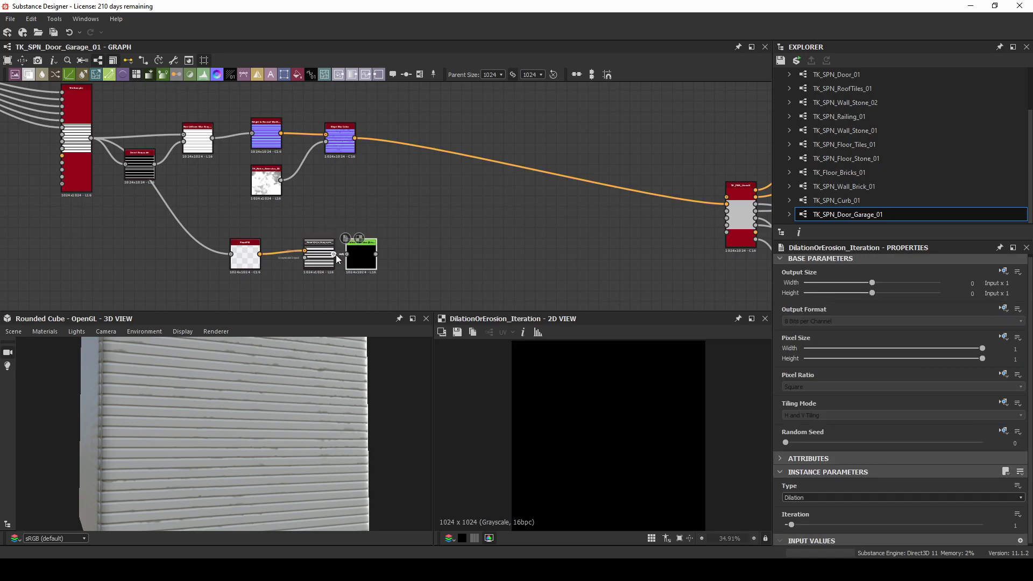
scroll(558, 435, "up", 8)
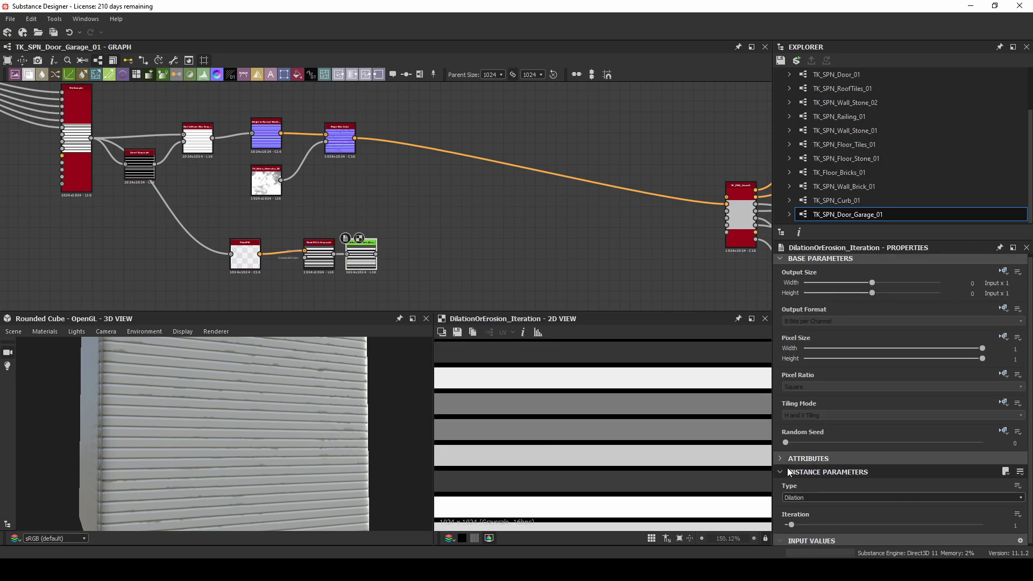
left_click_drag(791, 526, 809, 526)
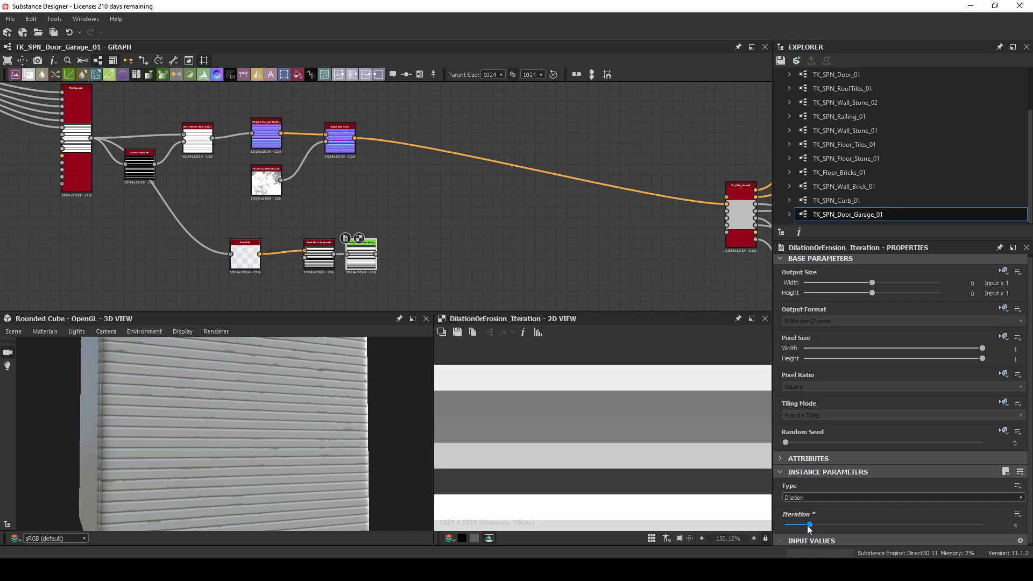
scroll(278, 436, "down", 5)
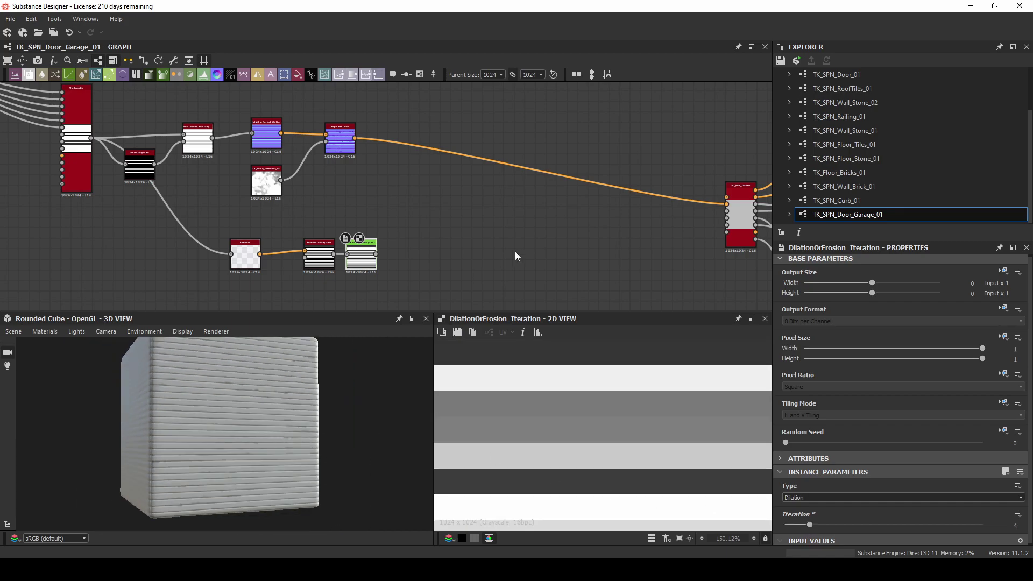
Step: Try a Height to Normal World Units node after the dilation, with Surface Size 1000 cm and Height Depth 100 cm
left_click_drag(376, 255, 421, 259)
type("hei")
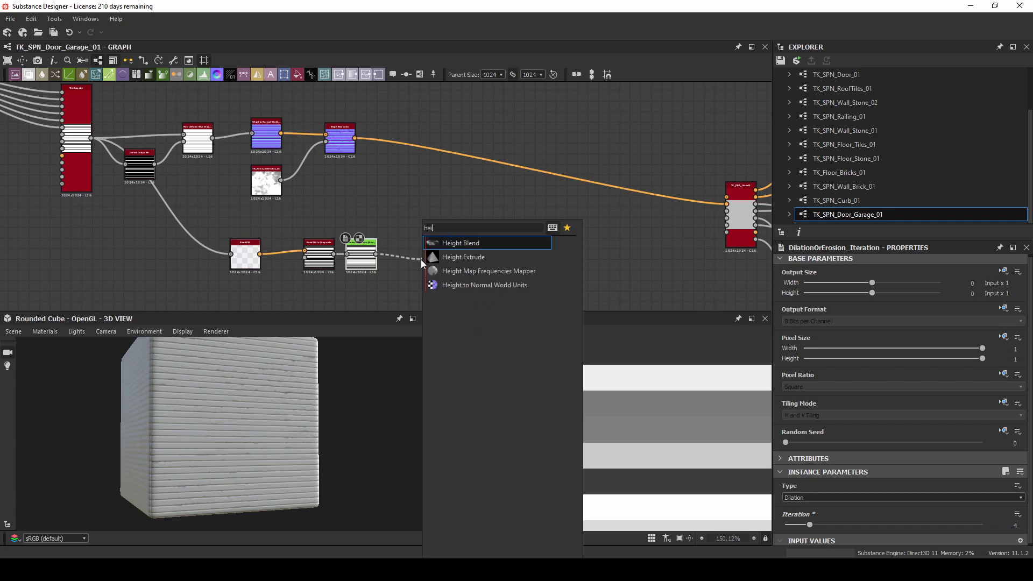
left_click(502, 285)
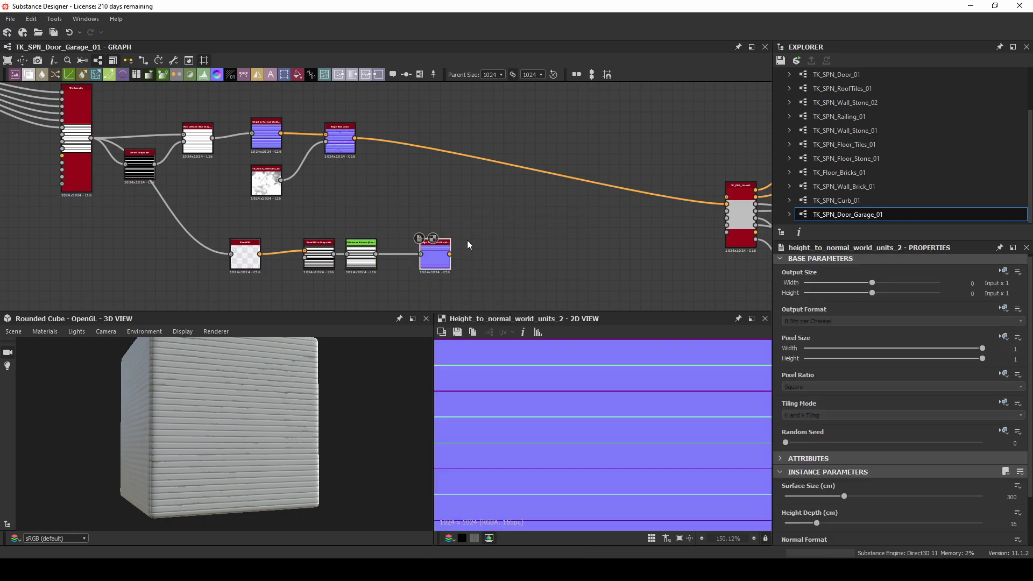
left_click_drag(939, 524, 985, 524)
left_click_drag(844, 497, 971, 497)
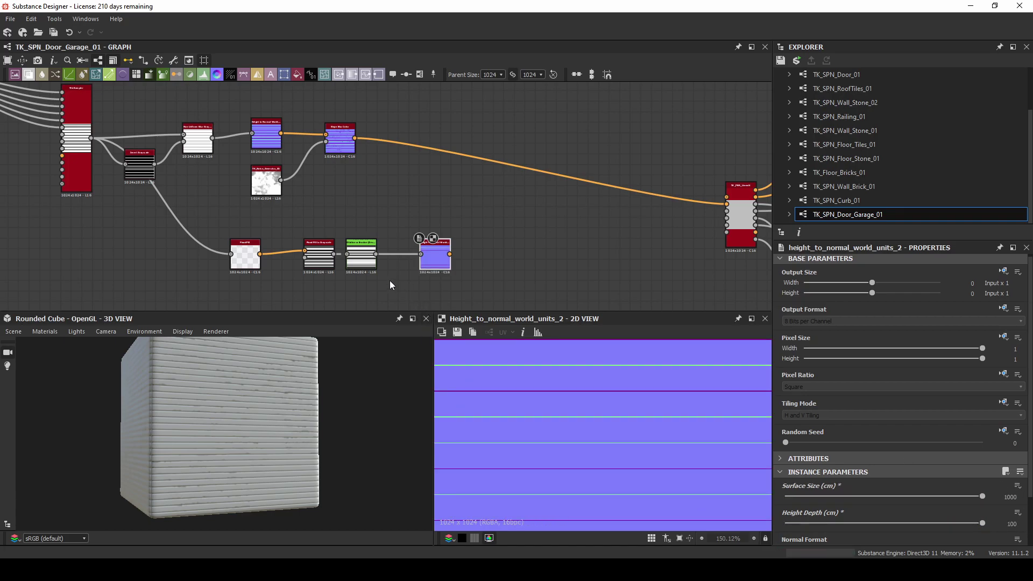
Step: Preview the dilated slat values and delete the Height to Normal World Units node after the dilation
scroll(389, 285, "up", 5)
left_click(332, 212)
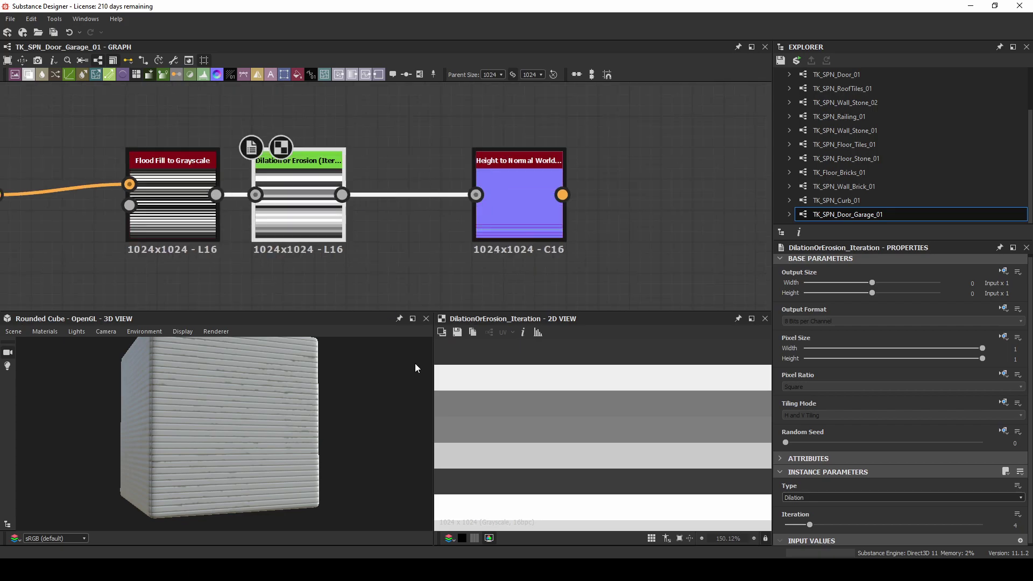
scroll(498, 392, "down", 5)
scroll(509, 405, "down", 1)
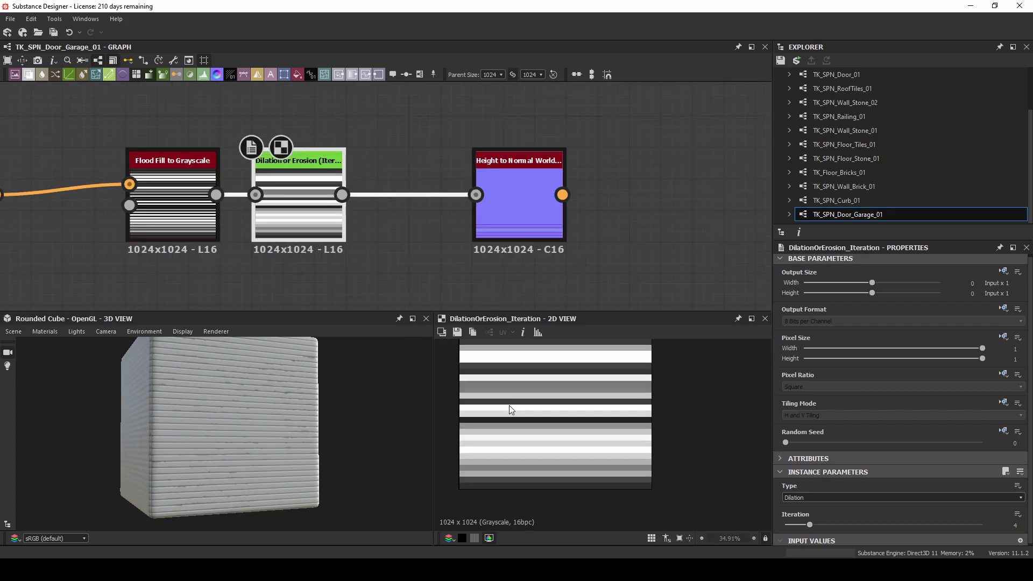
middle_click_drag(486, 151, 401, 209)
left_click_drag(444, 248, 481, 246)
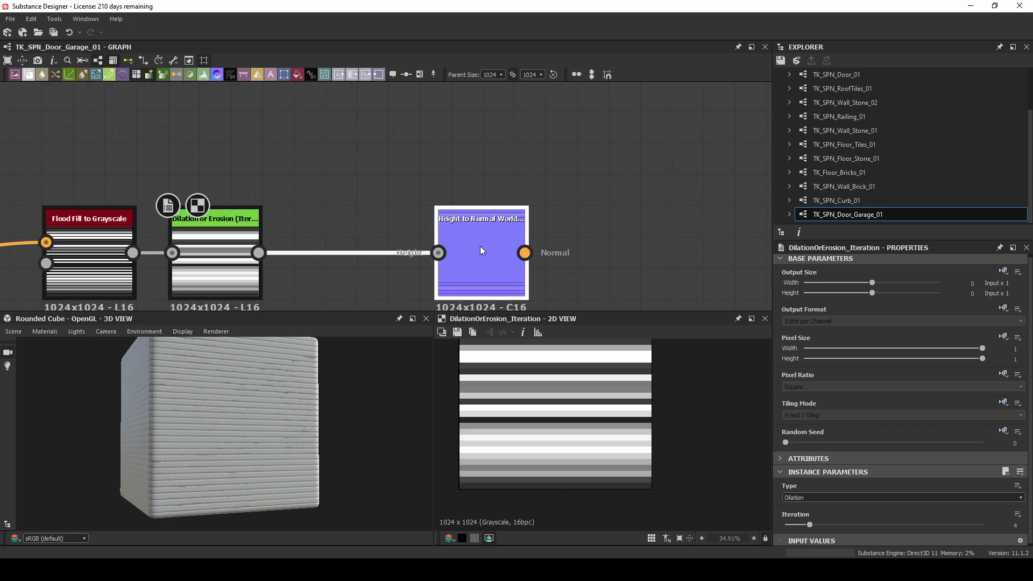
key("Delete")
key("space")
type("combin")
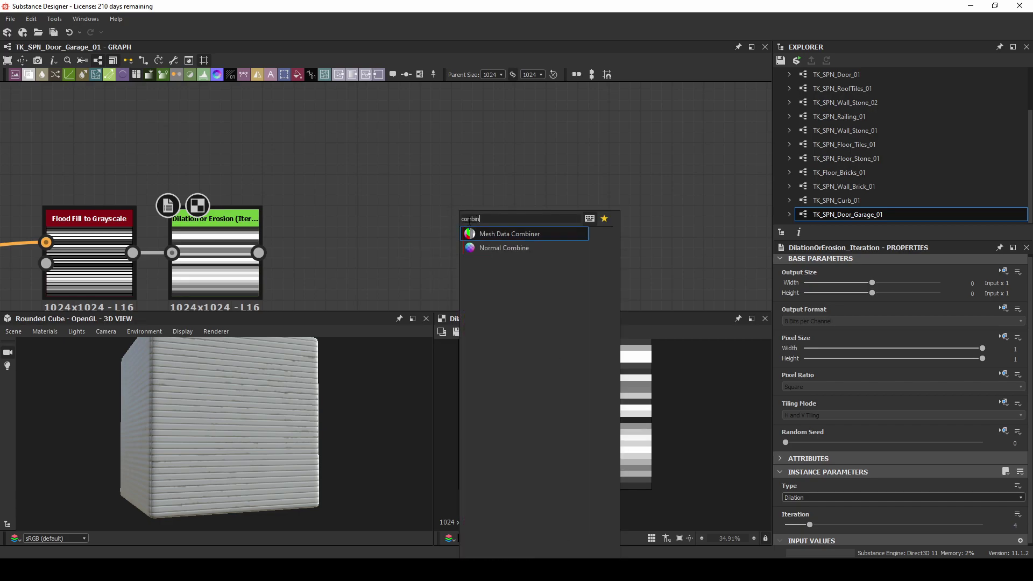
left_click(460, 153)
Step: Add an RGBA Merge node and connect the Dilation or Erosion output to its G input
key("space")
type("rg b")
key("BackSpace")
key("BackSpace")
type("b")
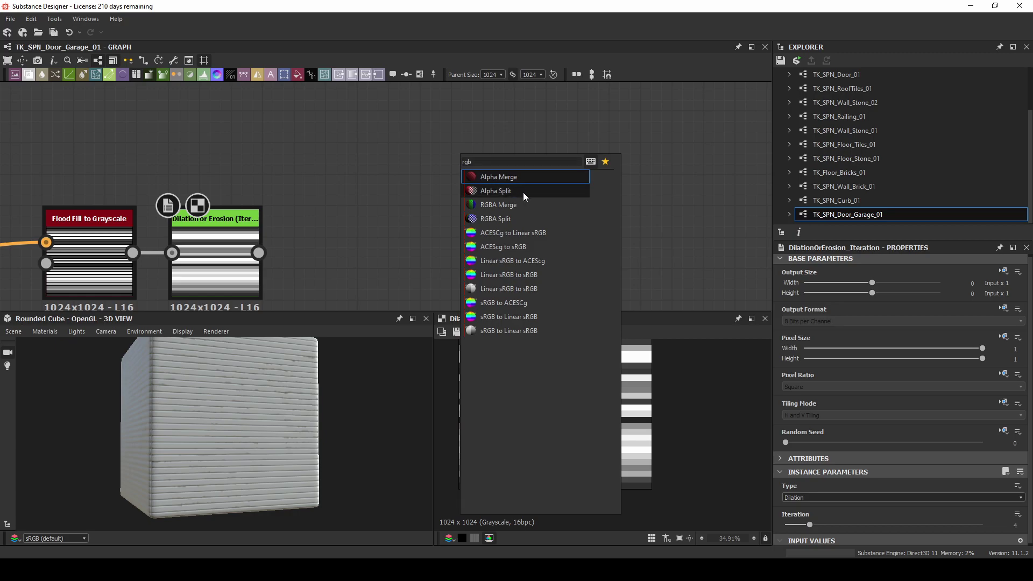
left_click(533, 208)
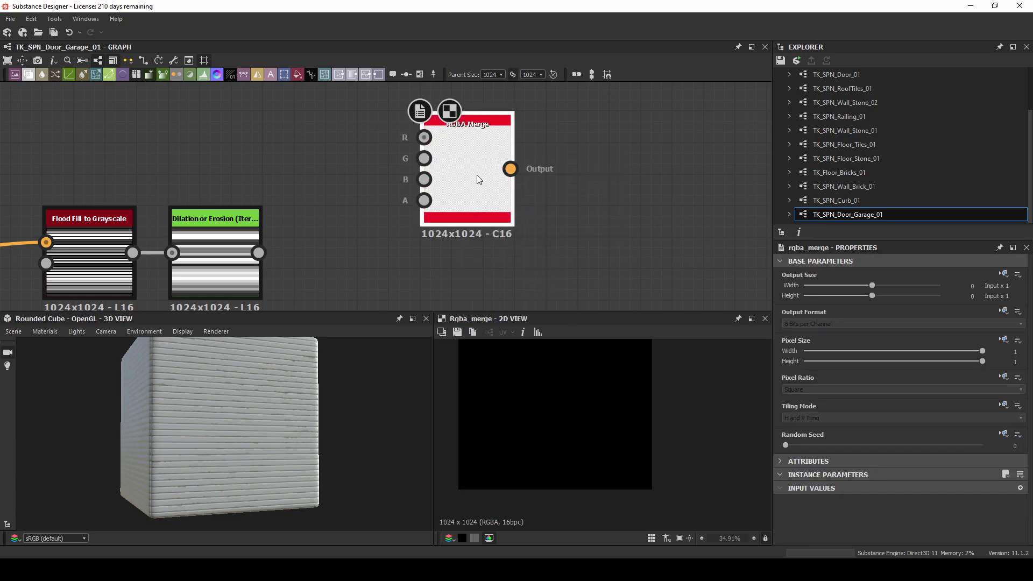
left_click_drag(479, 178, 473, 186)
left_click_drag(259, 252, 413, 208)
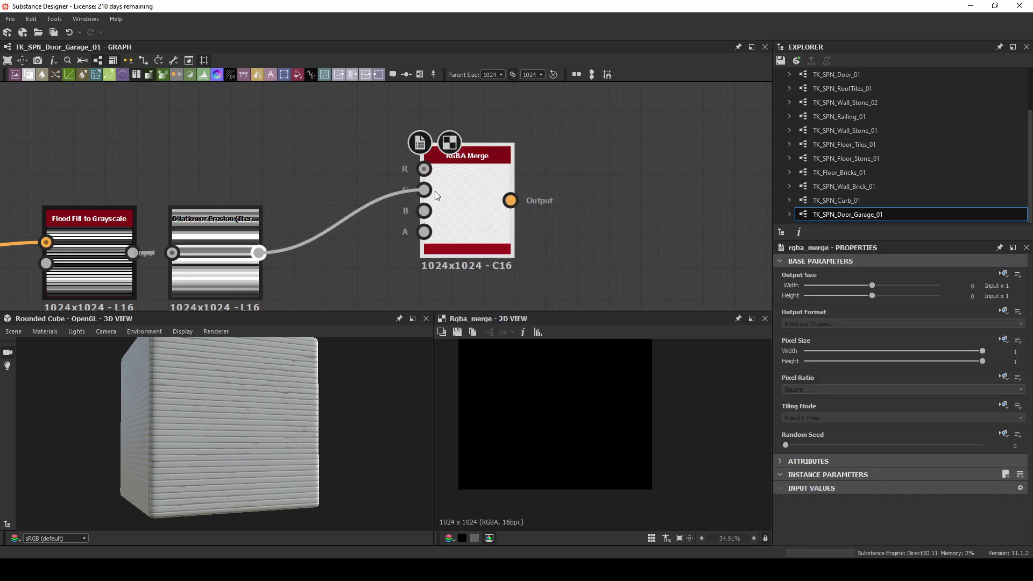
key("space")
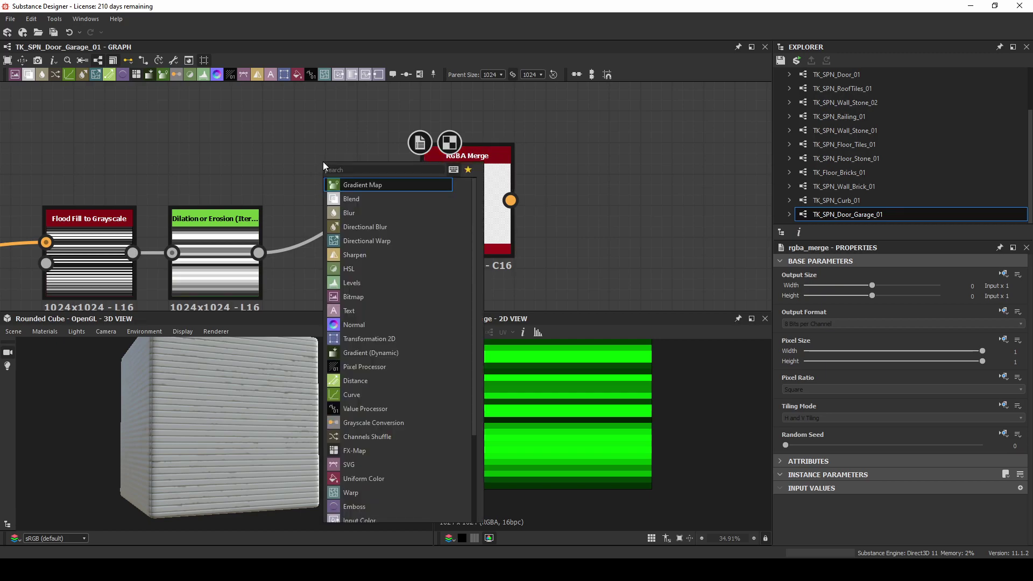
type("uni")
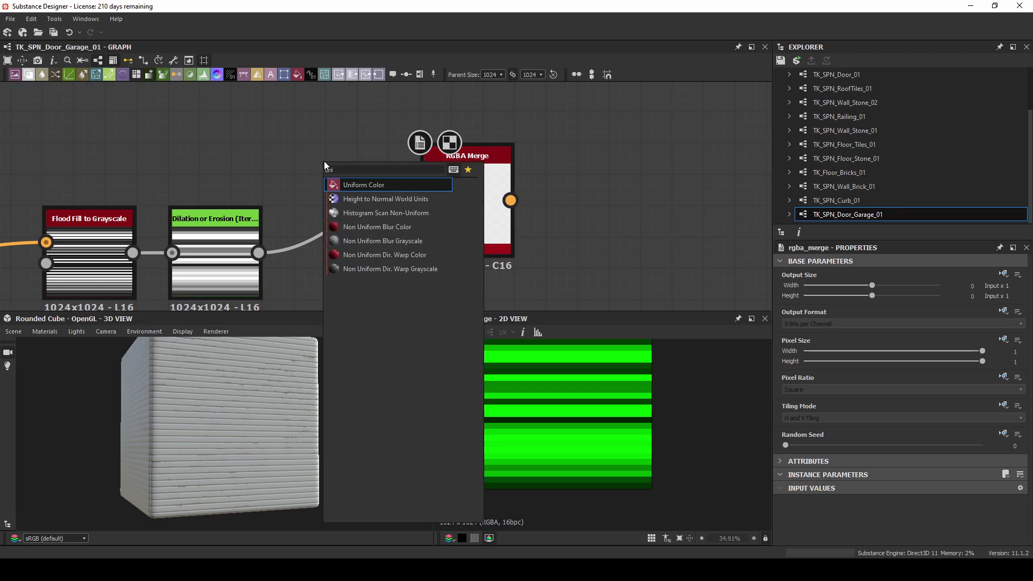
key("BackSpace")
key("BackSpace")
key("BackSpace")
type("normal")
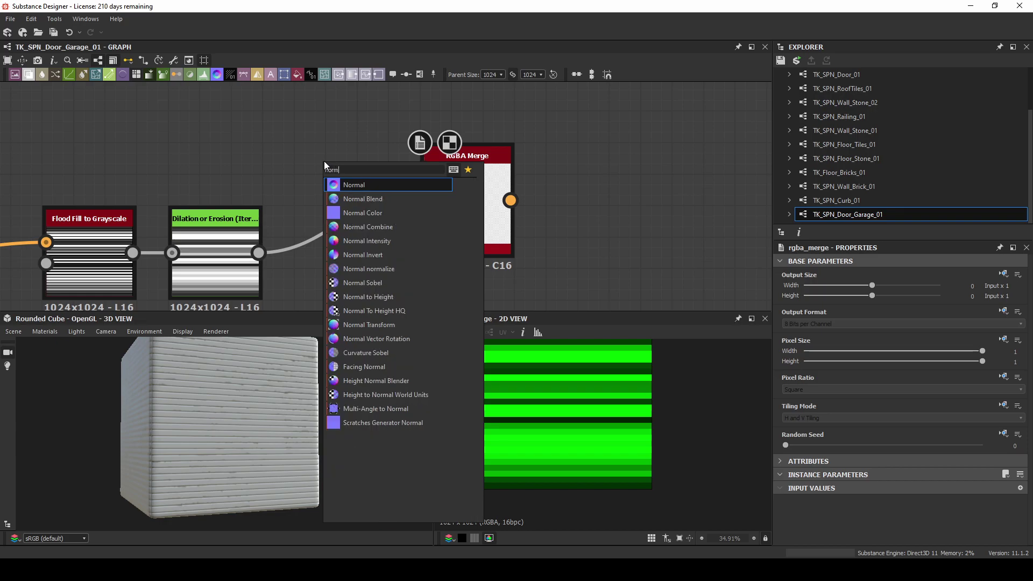
key("Return")
key("Delete")
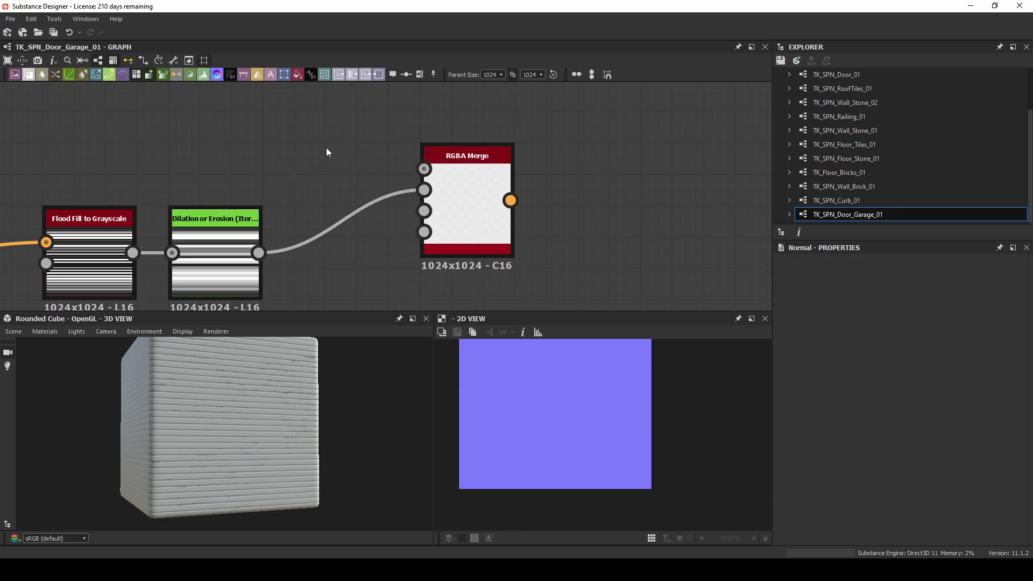
Step: Add a Normal Color node above the dilation node and feed it into a new RGBA Split node
key("space")
type("normal")
left_click(370, 199)
left_click_drag(450, 198, 577, 256)
left_click_drag(384, 158, 430, 162)
type("rgb")
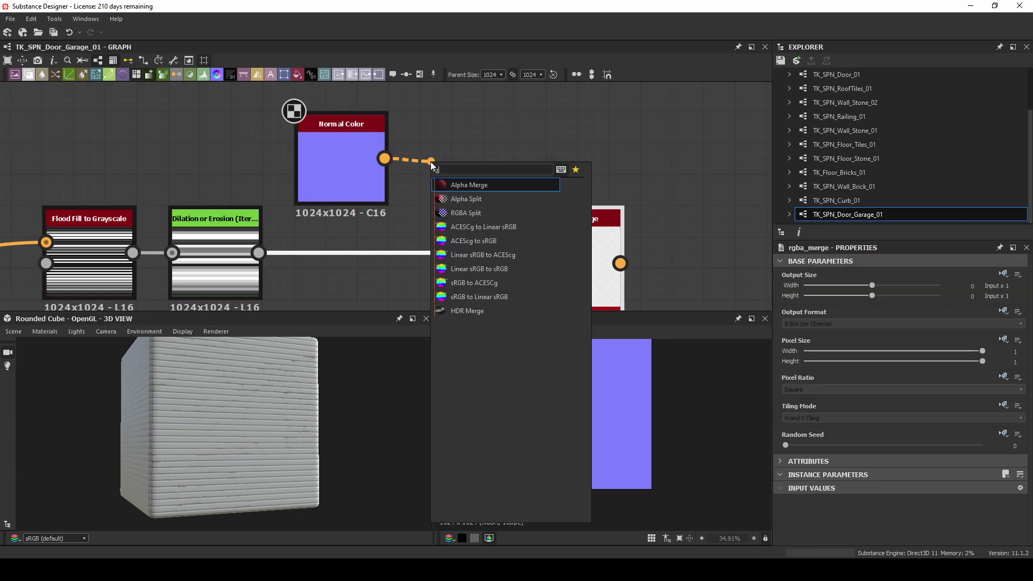
left_click(480, 213)
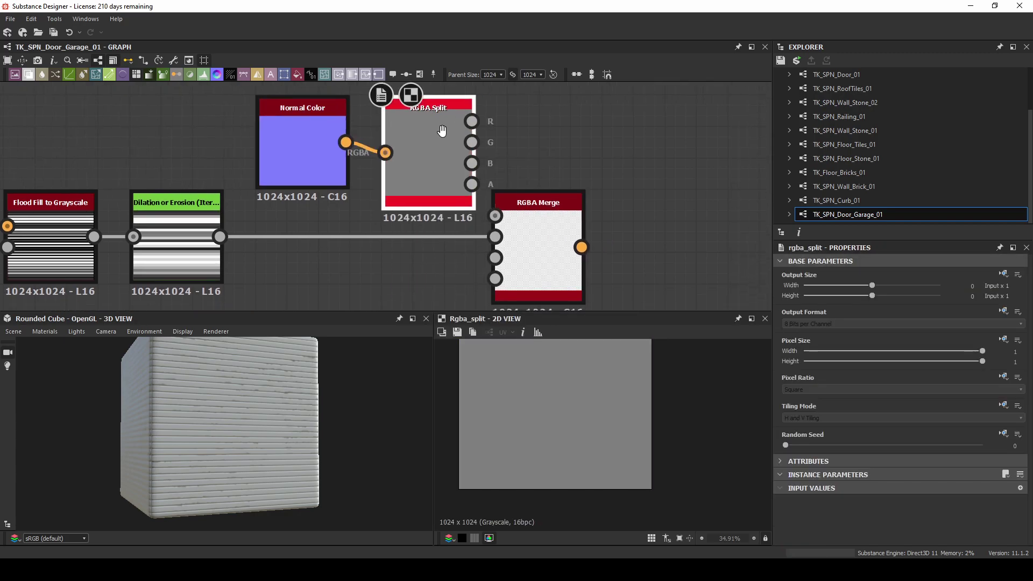
Step: Connect the RGBA Split's R and B outputs to the matching RGBA Merge inputs and preview the merged result
left_click_drag(467, 197, 443, 105)
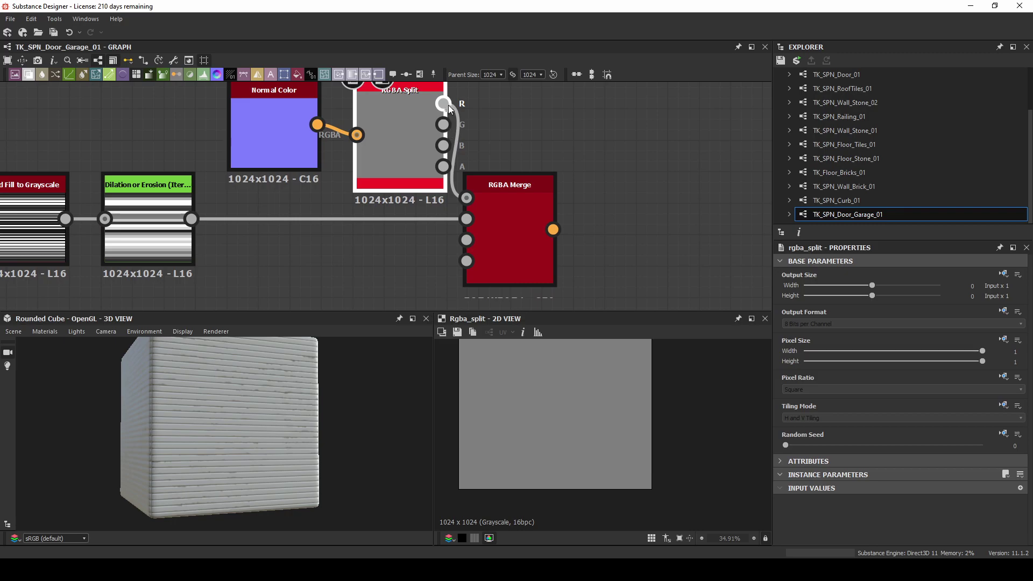
left_click_drag(443, 146, 469, 255)
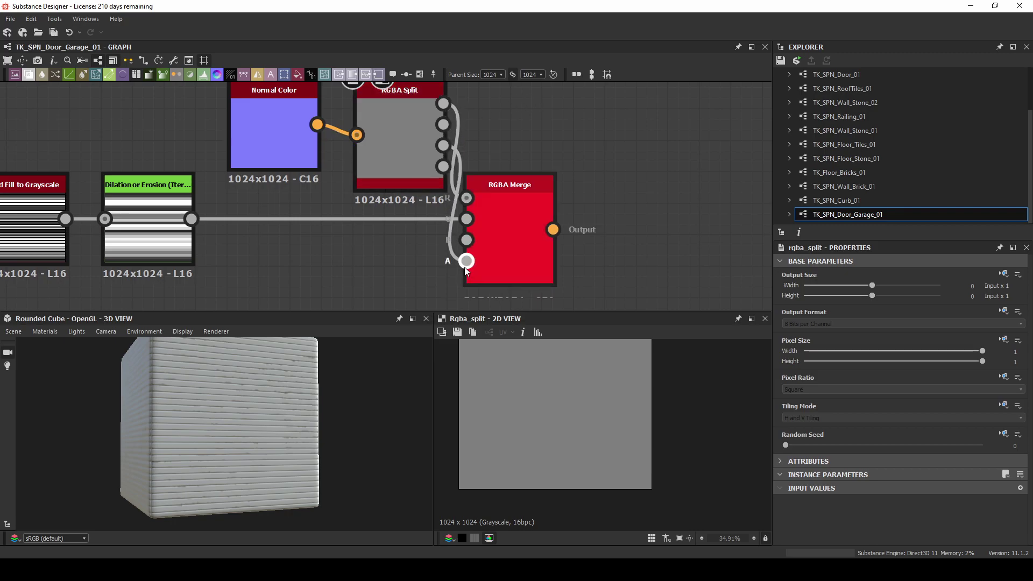
left_click(497, 232)
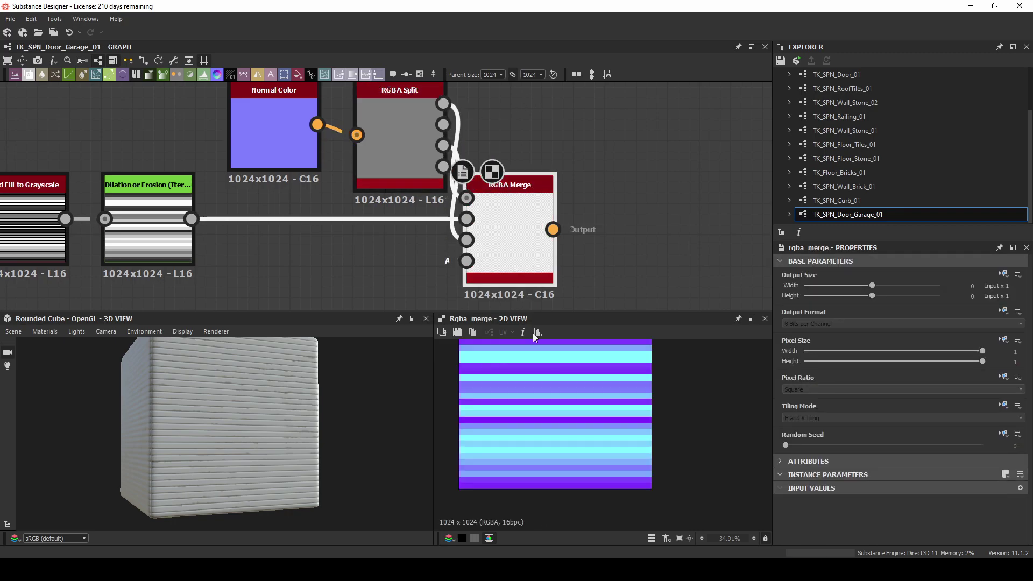
middle_click_drag(576, 200, 463, 232)
scroll(588, 414, "down", 3)
scroll(592, 416, "up", 2)
scroll(463, 232, "down", 4)
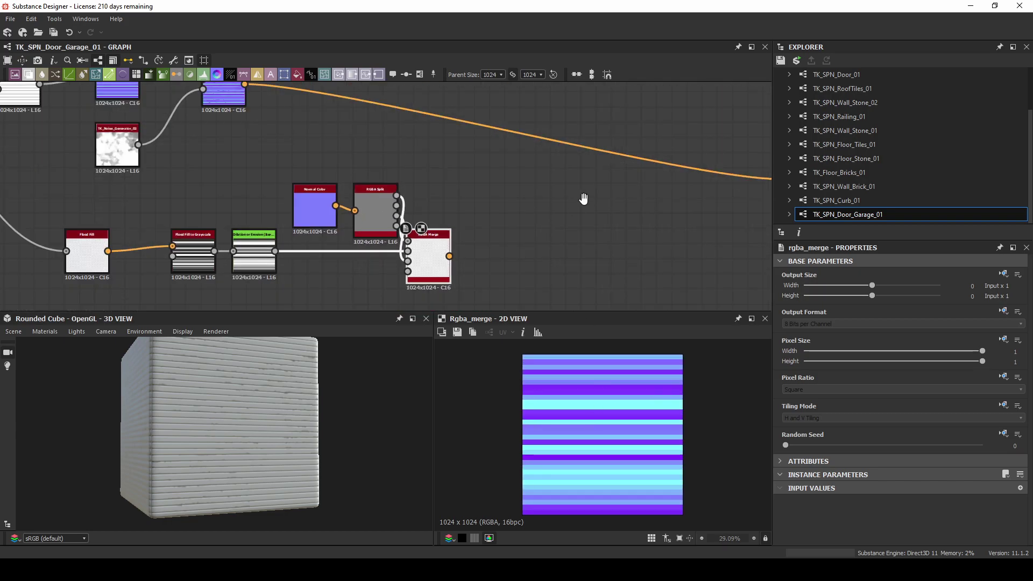
Step: Move the Slope Blur Color node closer to the final material node and insert a Normal Combine node before it
middle_click_drag(582, 199, 559, 258)
left_click_drag(218, 153, 567, 182)
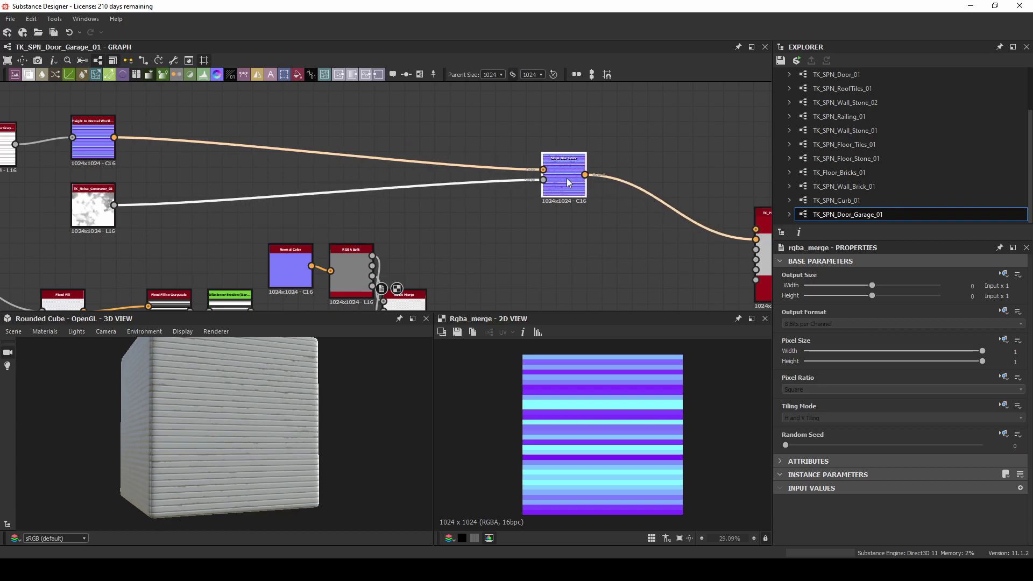
left_click(376, 157)
key("space")
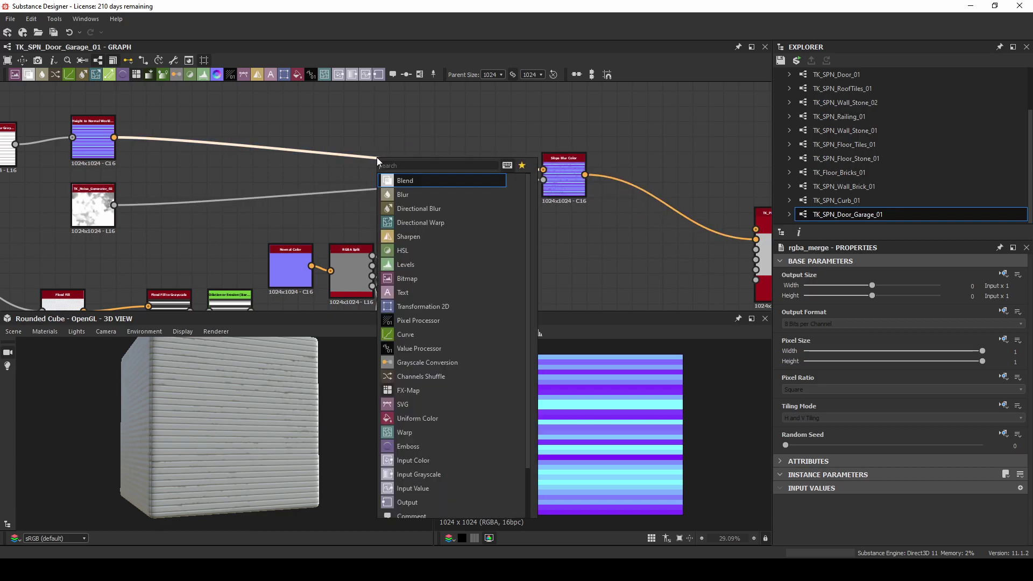
type("nor")
left_click(445, 205)
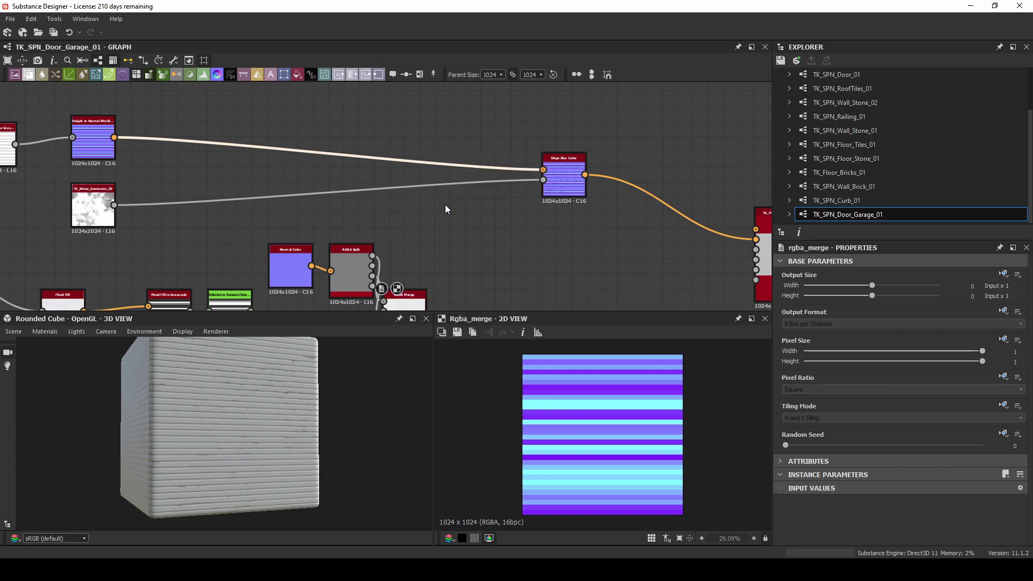
left_click_drag(342, 153, 473, 147)
Step: Connect the RGBA Merge output to the Normal Combine's first input and check the slats on the 3D cube
middle_click_drag(444, 217, 443, 127)
middle_click_drag(453, 190, 469, 221)
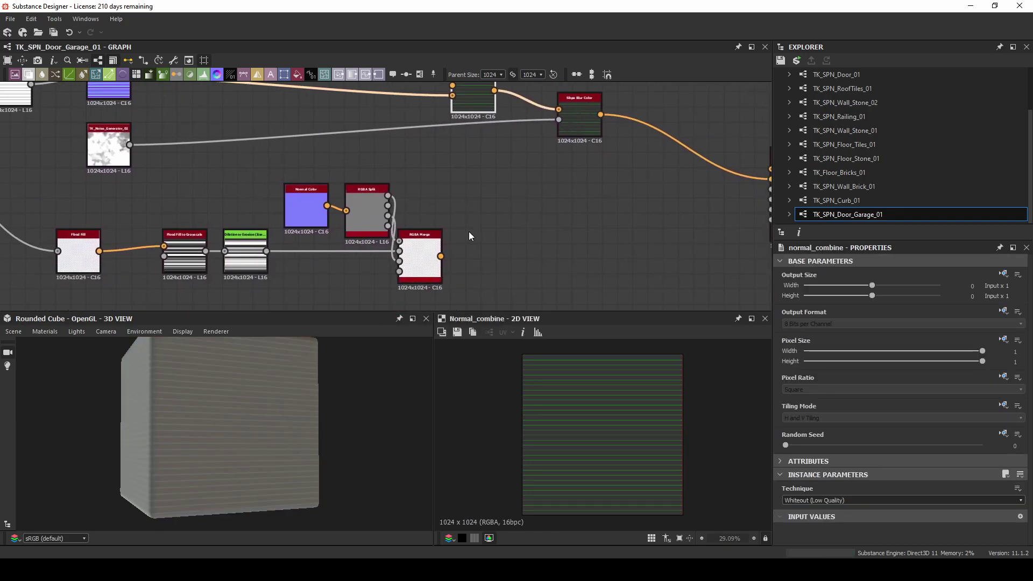
middle_click_drag(474, 179, 474, 247)
left_click(457, 154)
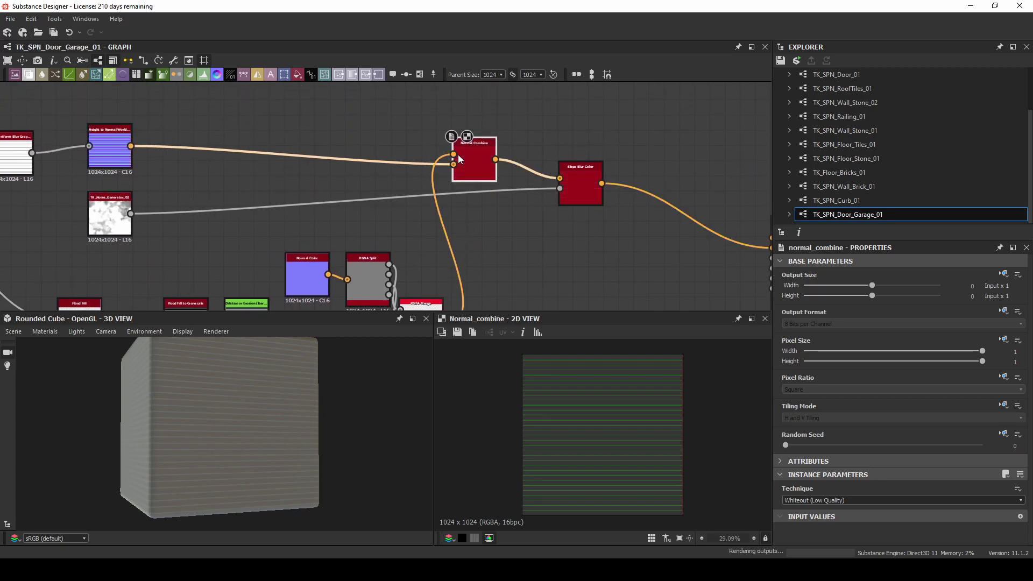
scroll(314, 443, "up", 5)
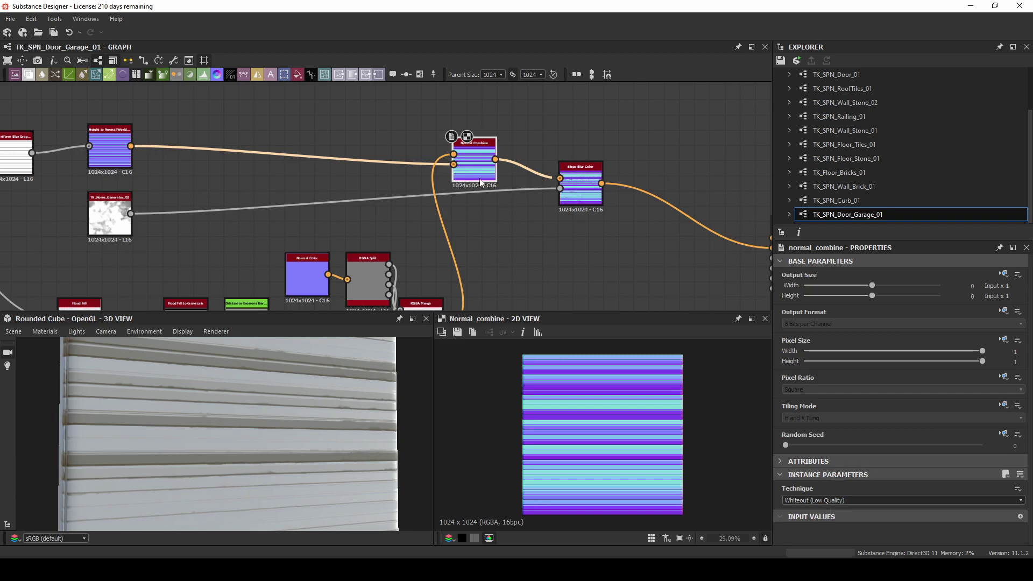
Step: Tidy the Normal Color, RGBA Split and RGBA Merge nodes beside the dilation node, and preview the Slope Blur Color output
middle_click_drag(490, 282, 485, 179)
middle_click_drag(354, 168, 471, 196)
left_click_drag(409, 194, 379, 186)
left_click_drag(463, 192, 402, 177)
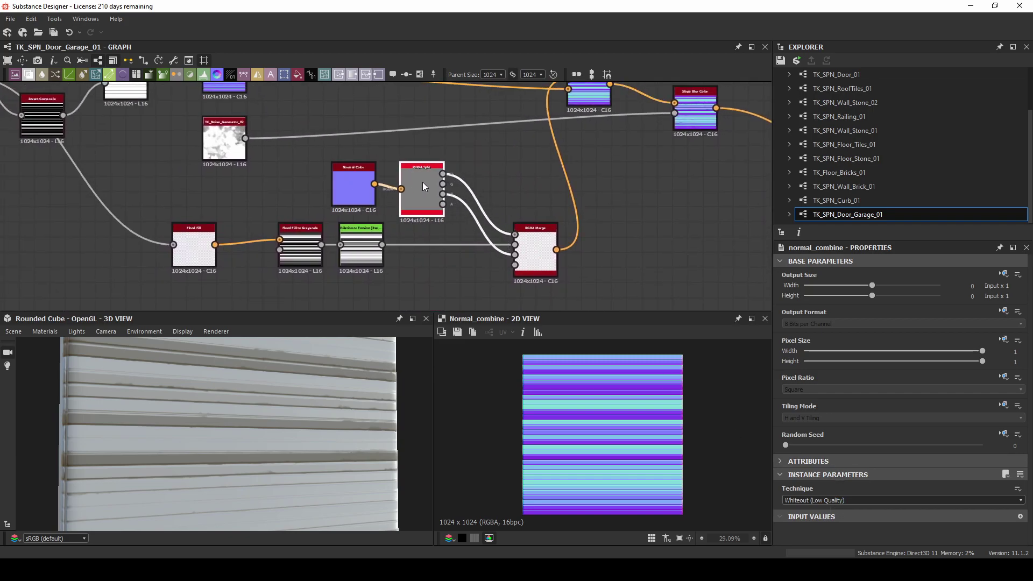
left_click_drag(524, 244, 464, 244)
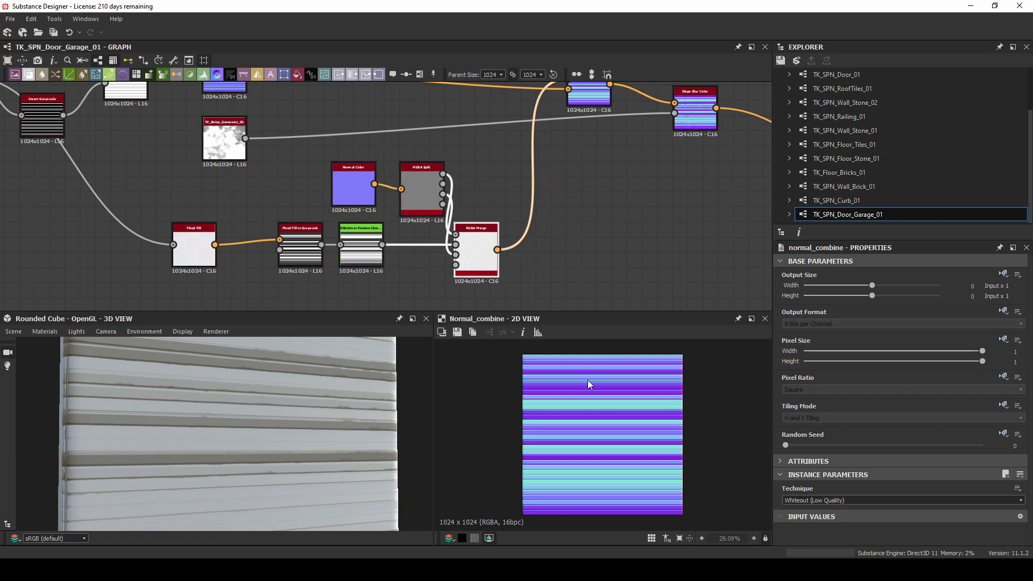
scroll(595, 415, "up", 5)
double_click(695, 108)
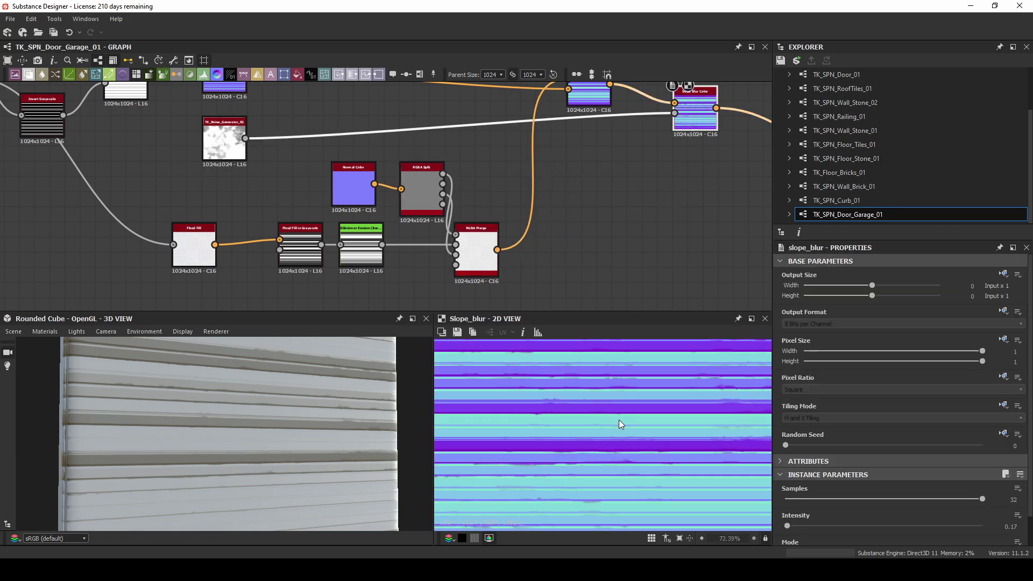
Step: Insert a Normal Intensity node into the link between the RGBA Merge and Normal Combine nodes
scroll(619, 420, "up", 1)
scroll(620, 413, "up", 1)
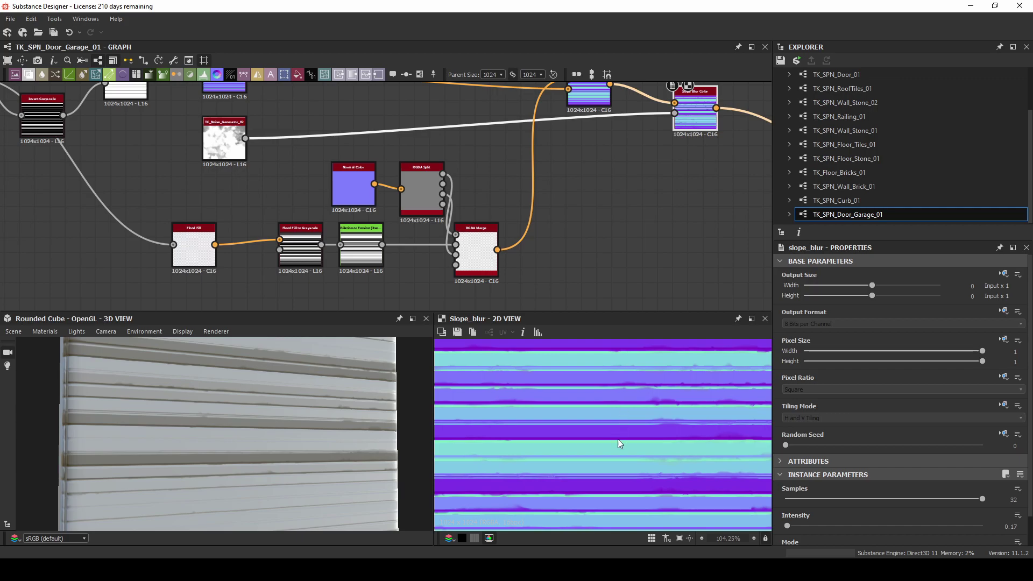
scroll(238, 405, "up", 4)
scroll(238, 405, "down", 5)
left_click_drag(238, 405, 260, 378)
middle_click_drag(573, 182, 569, 301)
middle_click_drag(549, 167, 521, 122)
left_click(521, 121)
key("space")
type("normal")
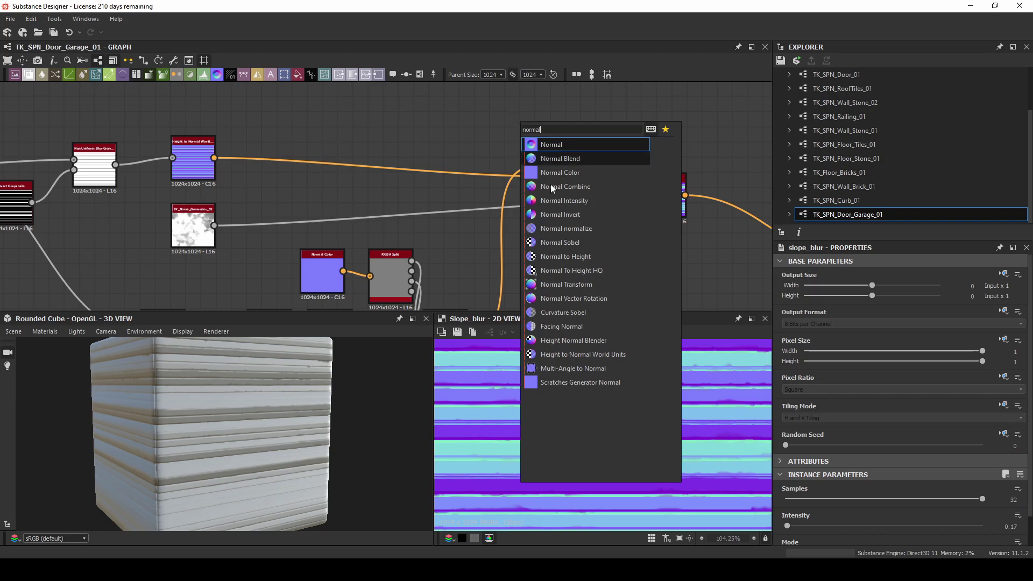
left_click(561, 200)
left_click_drag(537, 126, 541, 282)
middle_click_drag(541, 281, 538, 168)
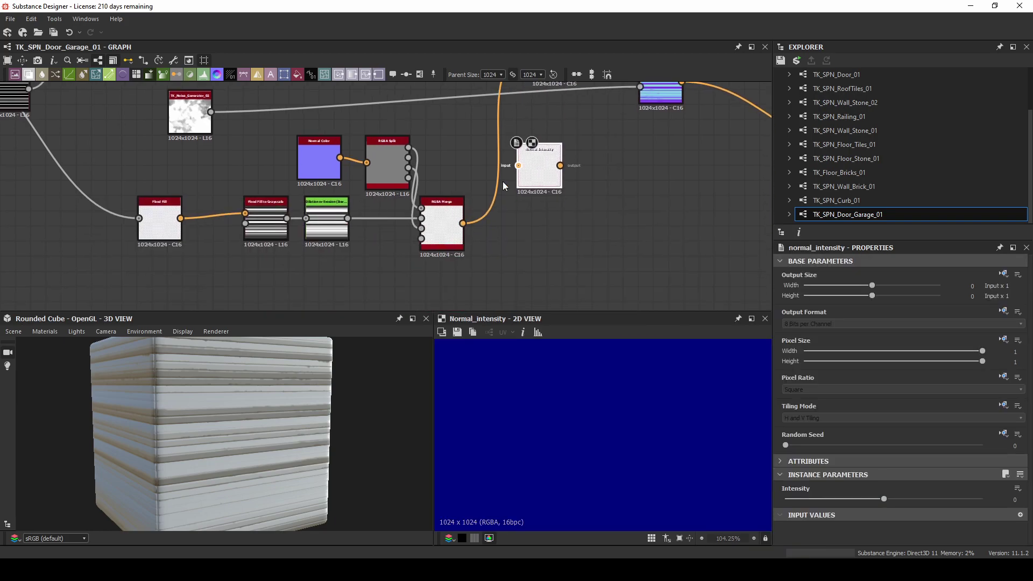
left_click_drag(463, 224, 500, 219, "shift")
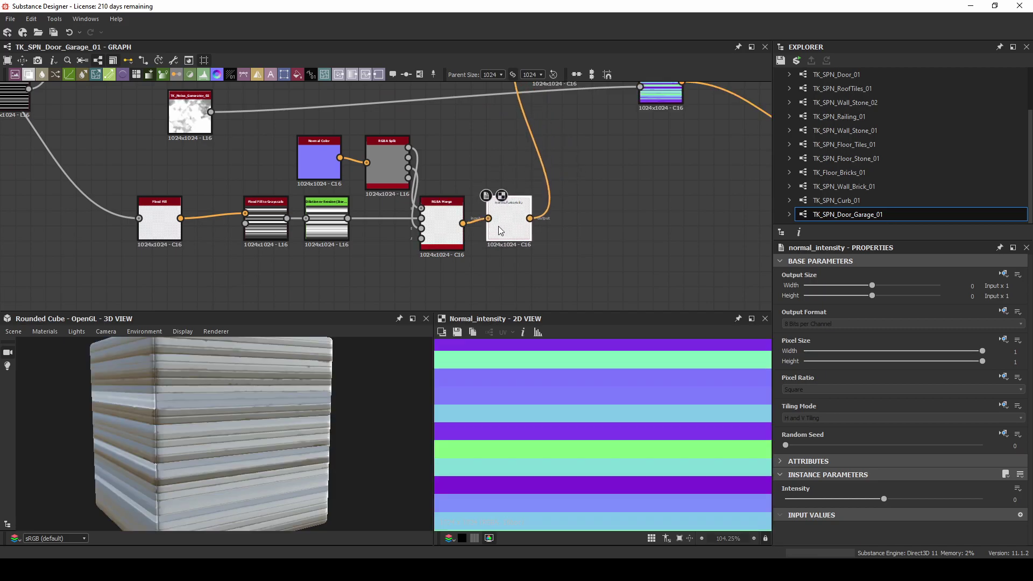
Step: Set the Normal Intensity node's intensity to -0.62 and the Flood Fill to Grayscale node's random seed to 3, checking the cube
left_click_drag(883, 499, 822, 500)
left_click_drag(335, 424, 196, 397, "alt")
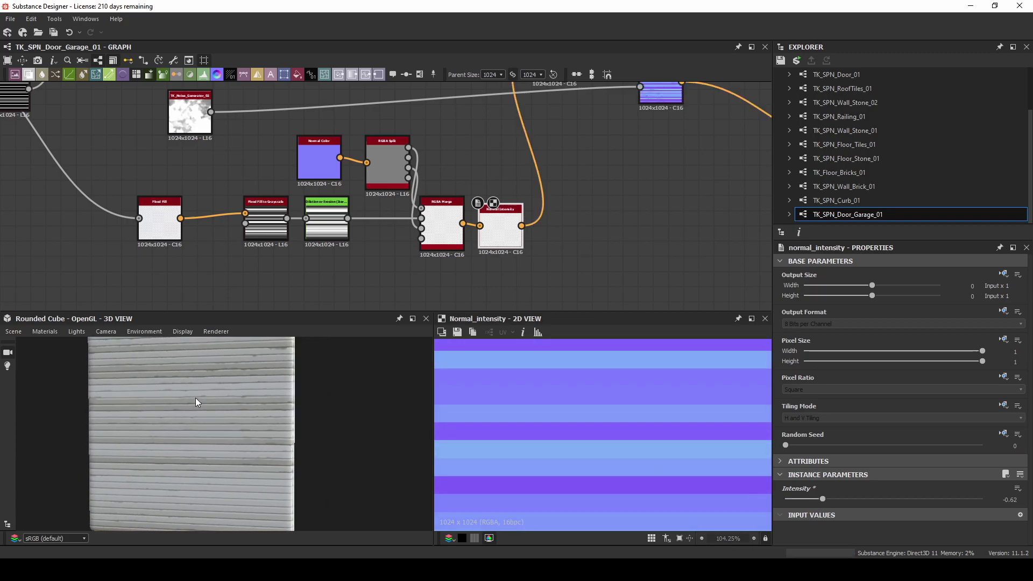
left_click(277, 227)
left_click_drag(811, 446, 843, 446)
left_click_drag(213, 399, 258, 416, "alt")
Step: Rearrange the slat-generating nodes at the start of the graph into a compact group
scroll(256, 171, "down", 4)
middle_click_drag(256, 168, 415, 248)
left_click_drag(249, 183, 190, 128)
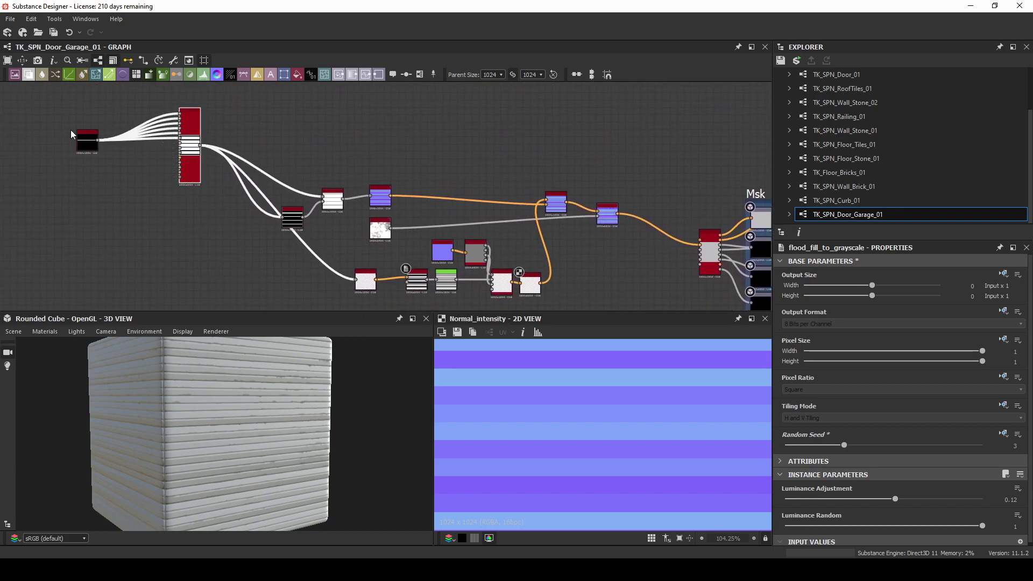
left_click_drag(81, 136, 78, 115)
left_click_drag(331, 191, 308, 136)
left_click_drag(292, 219, 248, 156)
middle_click_drag(248, 155, 287, 173)
Step: Enclose the slat-generating nodes in a frame titled "Basic Shape"
left_click_drag(84, 103, 339, 213)
right_click(344, 167)
left_click(401, 253)
type("Basic Shape")
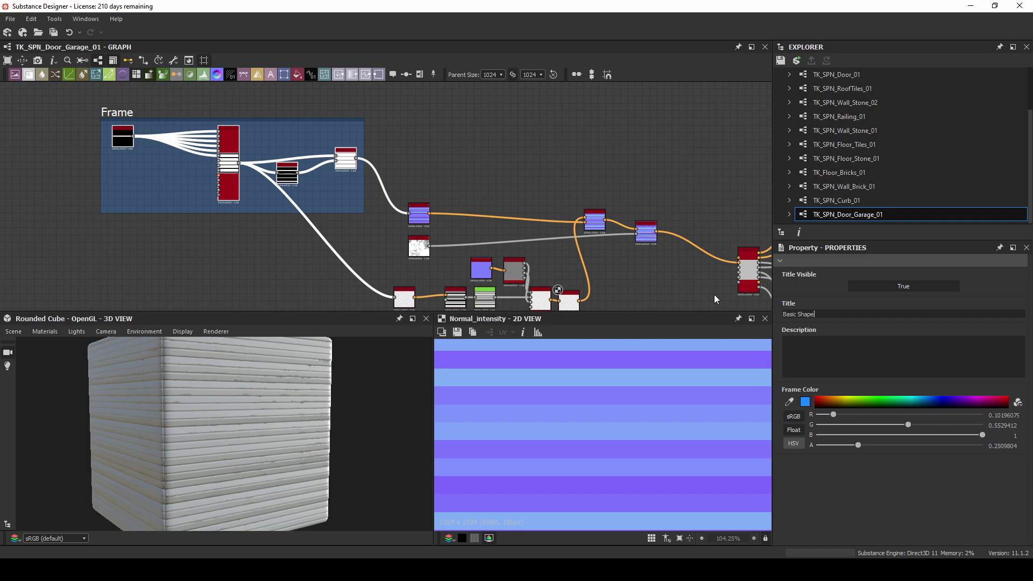
left_click(444, 131)
Step: Place the height-to-normal node inside the Basic Shape frame and the noise generator beside the Slope Blur Color node
left_click_drag(419, 213, 550, 203)
left_click_drag(414, 249, 620, 248)
left_click_drag(543, 195, 603, 226)
left_click_drag(549, 201, 222, 94)
left_click(364, 139)
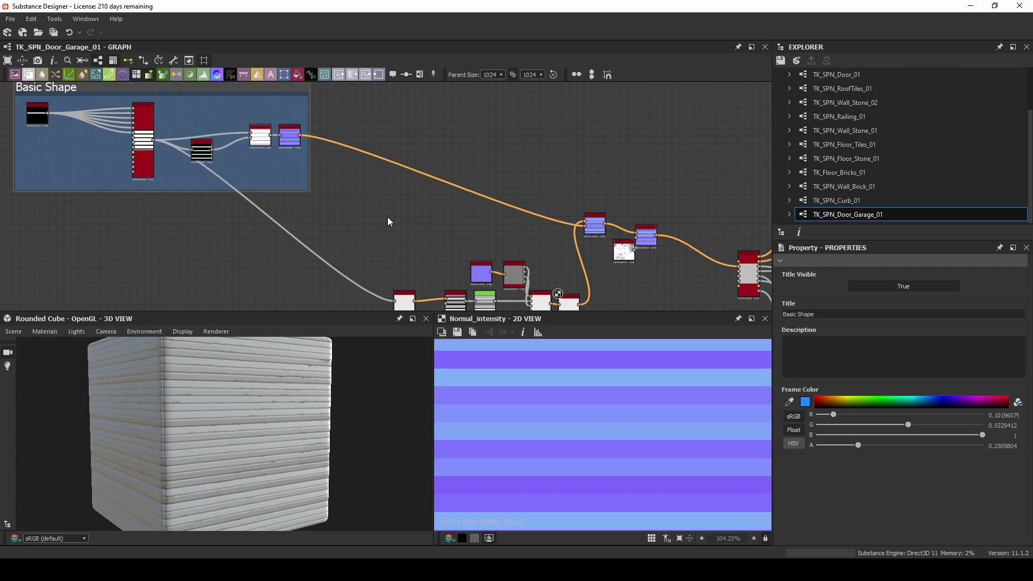
Step: Group the flood fill, RGBA Split, RGBA Merge and Normal Intensity chain in a frame titled "Normal Random Gradient"
middle_click_drag(389, 221, 377, 142)
left_click_drag(352, 166, 551, 248)
left_click_drag(547, 230, 357, 222)
right_click(365, 217)
left_click(404, 293)
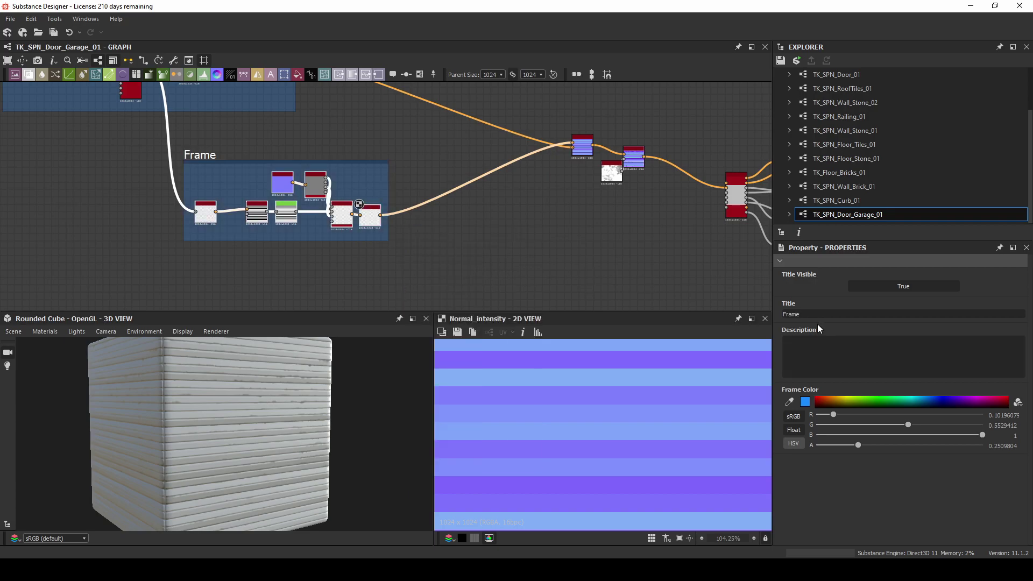
type("Normal Random Gradient")
key("Return")
Step: Move the final material node and the Msk output frame farther from the normal nodes
left_click(361, 161)
left_click_drag(360, 161, 461, 181)
middle_click_drag(458, 152, 281, 196)
scroll(483, 184, "down", 1)
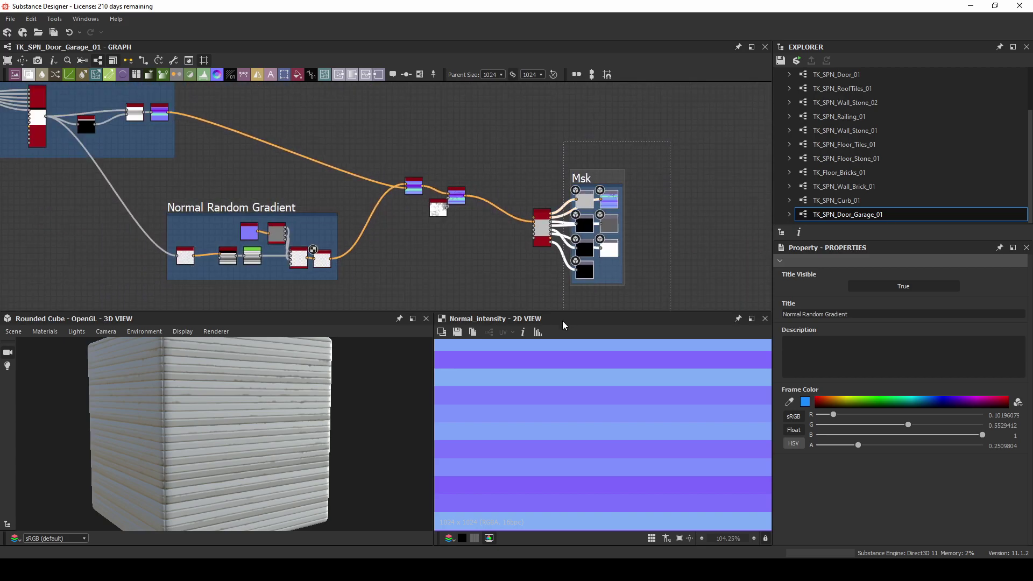
left_click_drag(543, 245, 717, 240)
left_click(422, 136)
Step: Widen the Normal Random Gradient frame and move the Normal Combine node above it, apart from the Slope Blur Color node
scroll(418, 142, "up", 3)
left_click_drag(411, 213, 307, 150)
middle_click_drag(340, 219, 401, 154)
left_click_drag(372, 96, 393, 196)
left_click_drag(339, 216, 366, 249)
middle_click_drag(277, 158, 357, 156)
left_click_drag(449, 253, 405, 141)
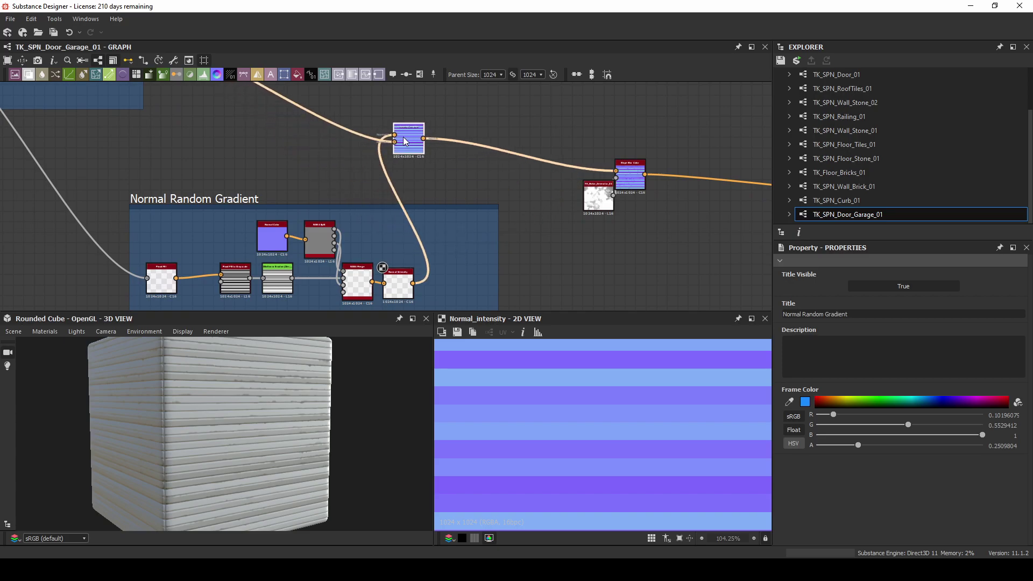
Step: Enclose the Slope Blur Color node and its noise generator in a frame titled "Normal Edge Deform"
scroll(405, 156, "up", 4)
scroll(444, 125, "down", 2)
middle_click_drag(537, 187, 421, 200)
middle_click_drag(390, 247, 351, 241)
middle_click_drag(468, 163, 434, 225)
left_click_drag(446, 207, 551, 288)
left_click_drag(555, 234, 540, 189)
right_click(540, 189)
left_click(562, 258)
key("ctrl+a")
type("Normal Edge Deform")
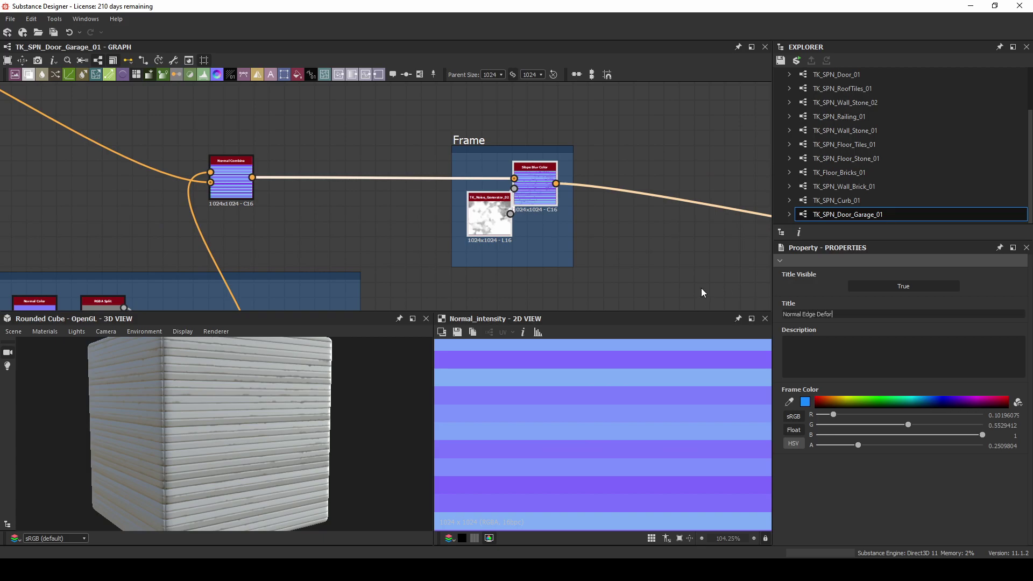
key("Return")
Step: Feed the Slope Blur Color output into a new RGBA Split and its B output into an Ambient Occlusion (HBAO) node
middle_click_drag(673, 151, 456, 110)
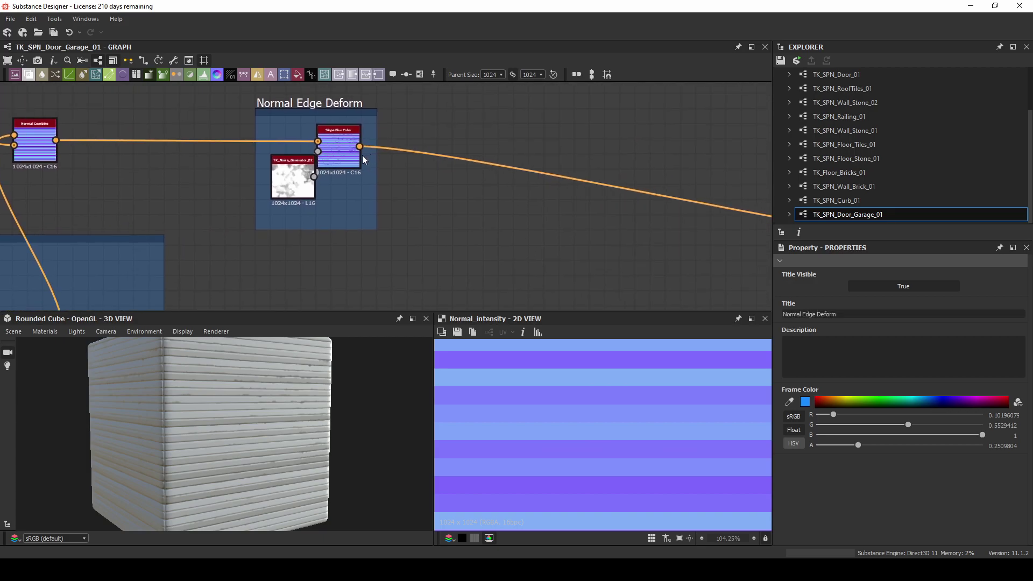
left_click_drag(473, 206, 566, 218)
type("rgb")
left_click(527, 263)
type("hbao")
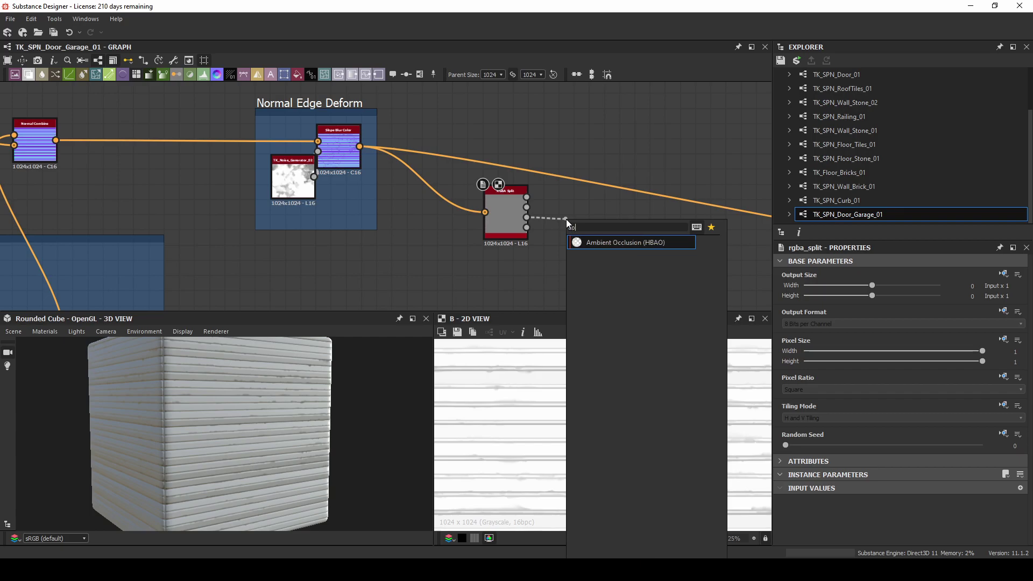
key("Return")
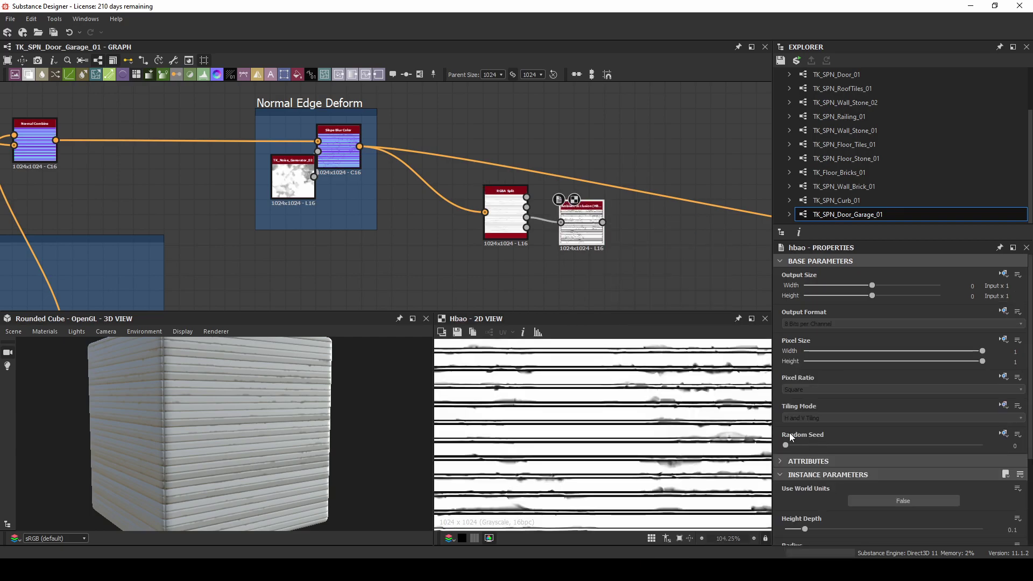
Step: Set the HBAO node's height depth to 0.03 and move it with its RGBA Split closer to the Normal Edge Deform frame
left_click_drag(794, 532, 792, 535)
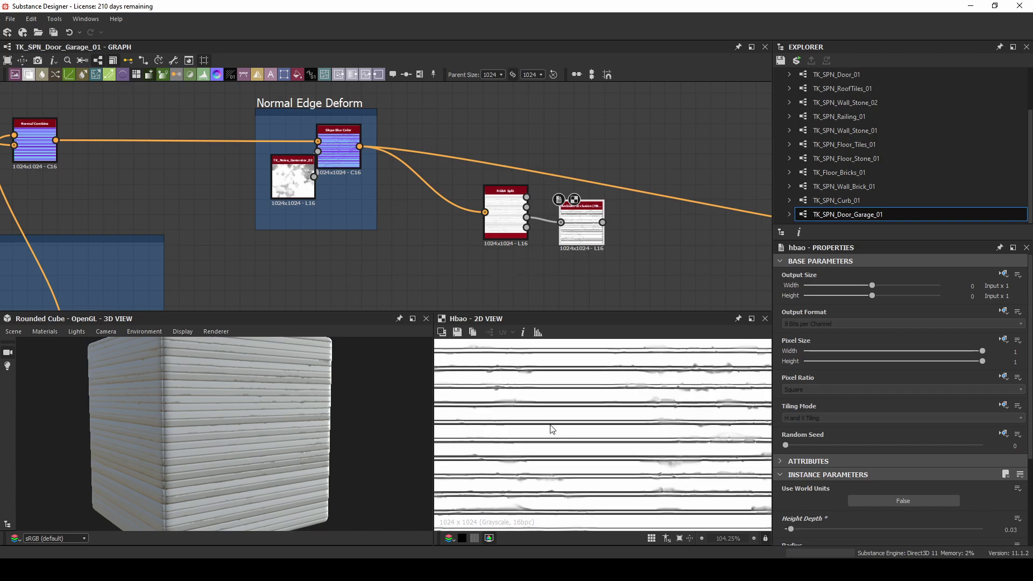
scroll(592, 421, "down", 5)
left_click_drag(501, 276, 538, 259)
scroll(617, 416, "up", 3)
scroll(618, 419, "down", 2)
Step: Enclose the RGBA Split and HBAO nodes in a frame titled "AO"
right_click(536, 264)
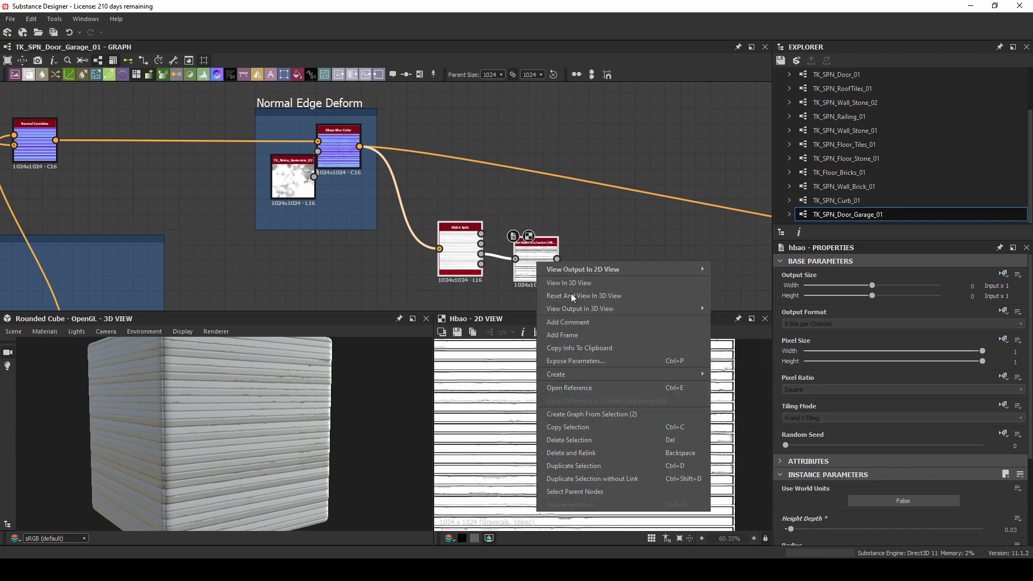
left_click(579, 331)
double_click(800, 314)
type("AO")
key("Return")
Step: Shift the final material node and its Msk outputs farther away to make room after the AO frame
middle_click_drag(576, 217, 385, 214)
scroll(543, 219, "down", 3)
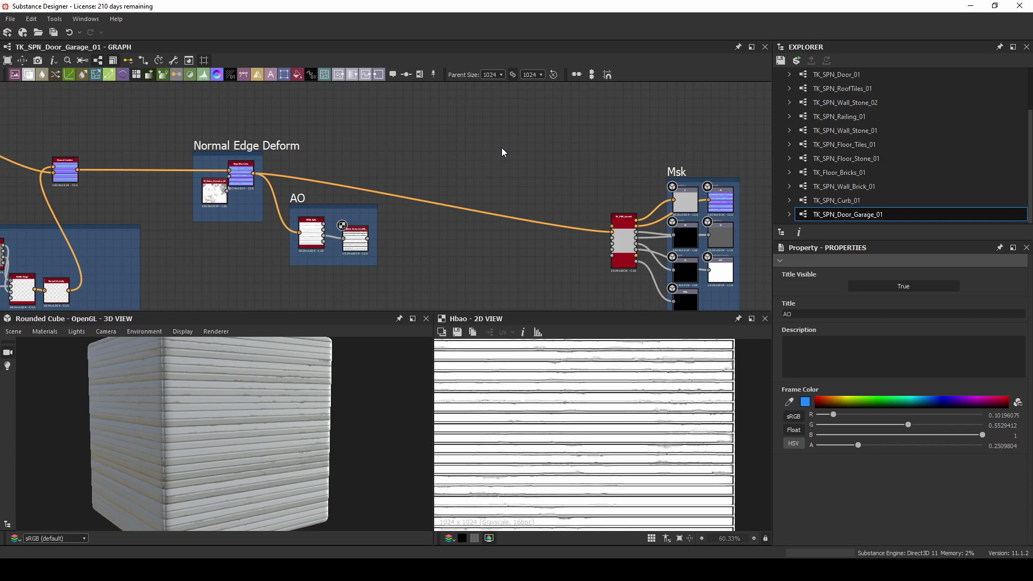
middle_click_drag(561, 143, 522, 136)
left_click_drag(521, 111, 731, 364)
left_click_drag(582, 228, 656, 224)
left_click(342, 234)
key("space")
type("uni")
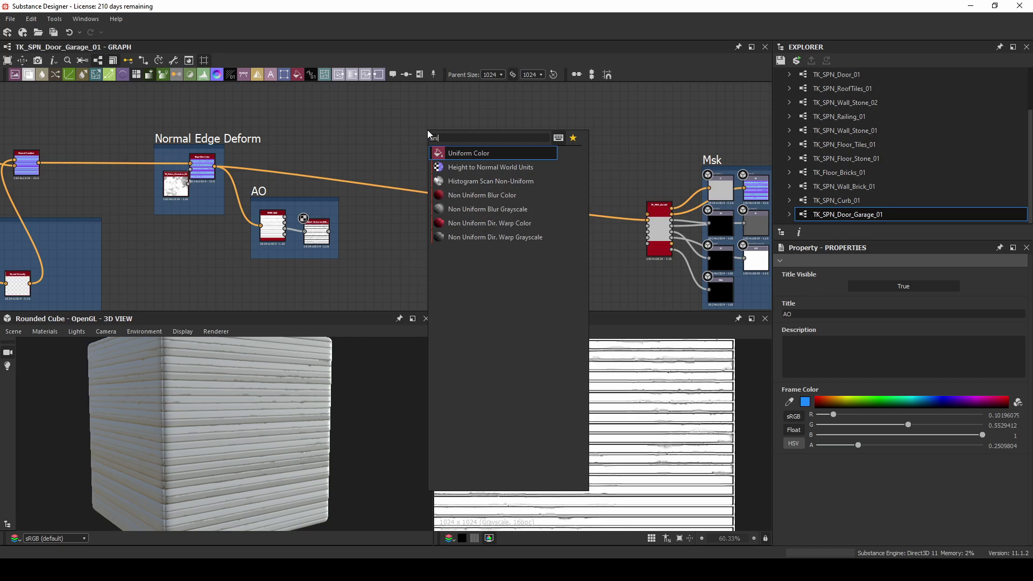
key("Escape")
Step: Create a Gradient Map node fed by the random per-slat grayscale output and open its gradient for editing
middle_click_drag(58, 276, 235, 194)
left_click_drag(108, 201, 480, 155)
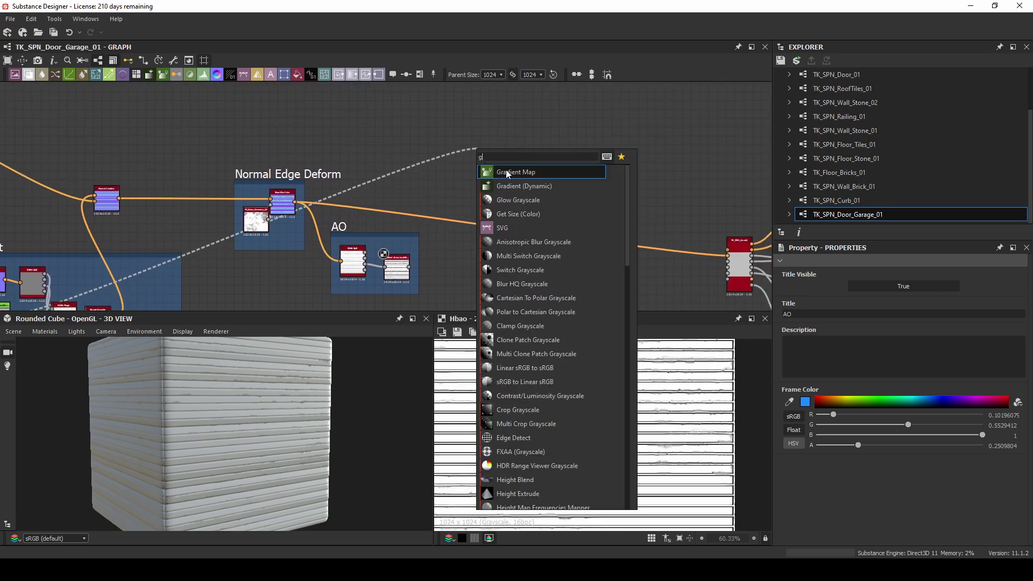
left_click(507, 169)
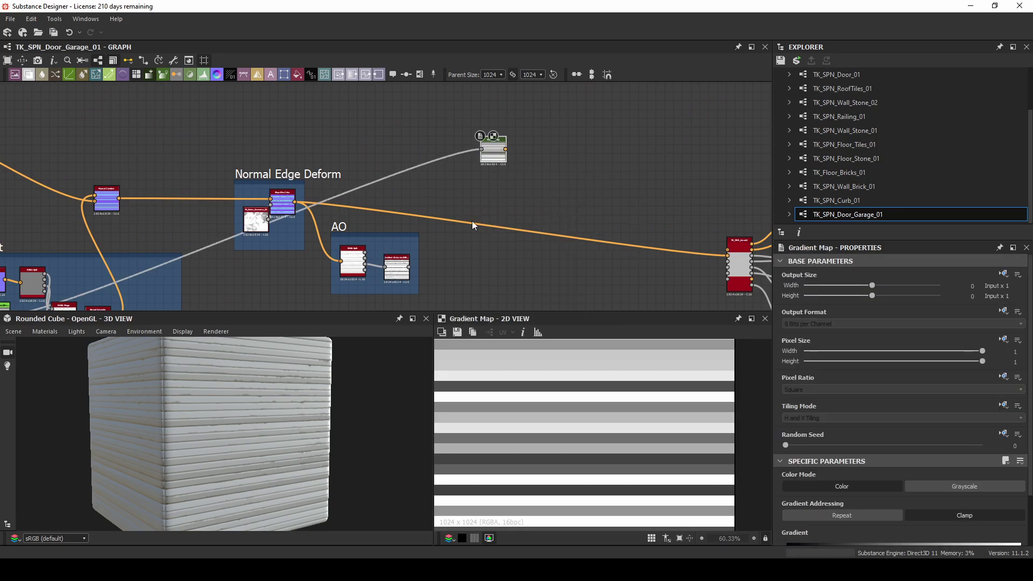
scroll(855, 475, "down", 2)
left_click(993, 523)
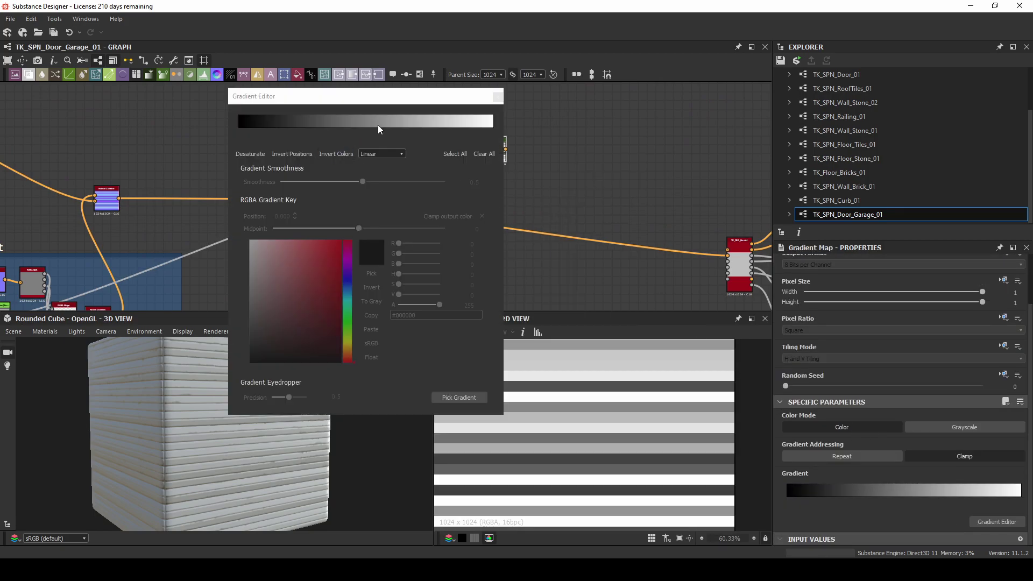
Step: Try light grey #b8b8b8 for the gradient's end key and #a69898 for its start key
left_click(493, 130)
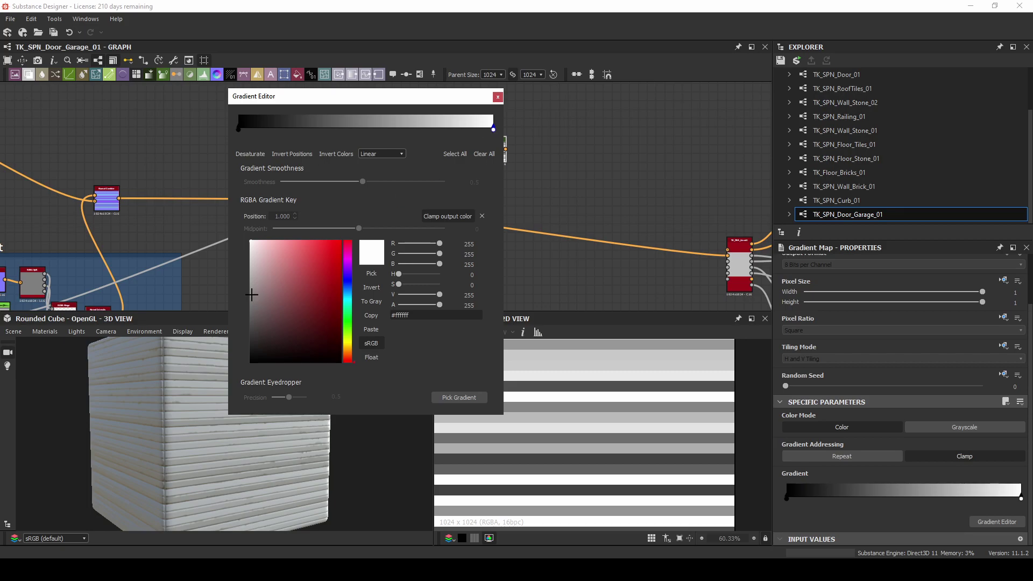
left_click_drag(252, 295, 237, 274)
left_click(238, 129)
left_click_drag(254, 309, 257, 282)
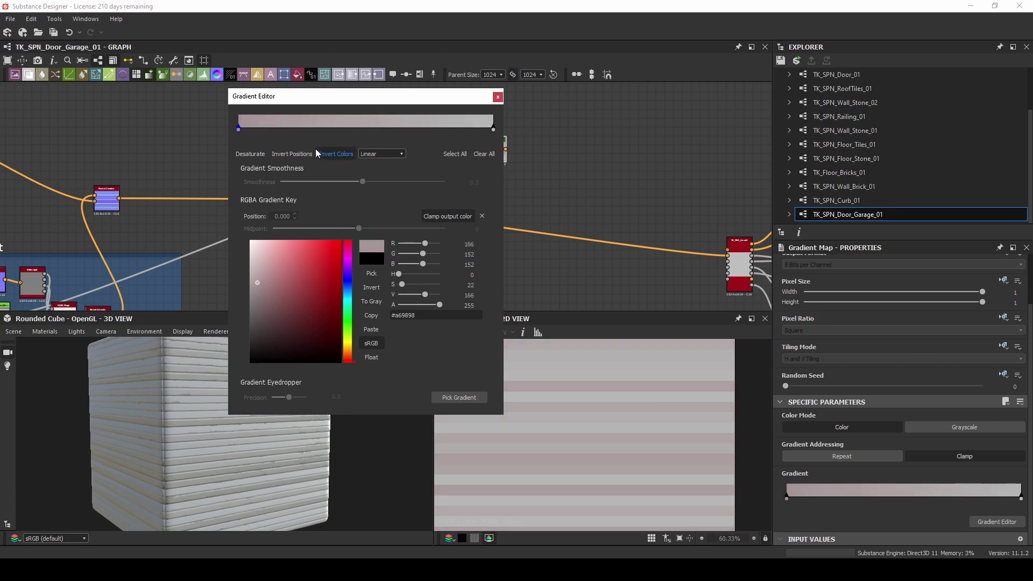
Step: Darken the gradient's end key to a mid grey and set the start key to blue-grey #848792
left_click(493, 129)
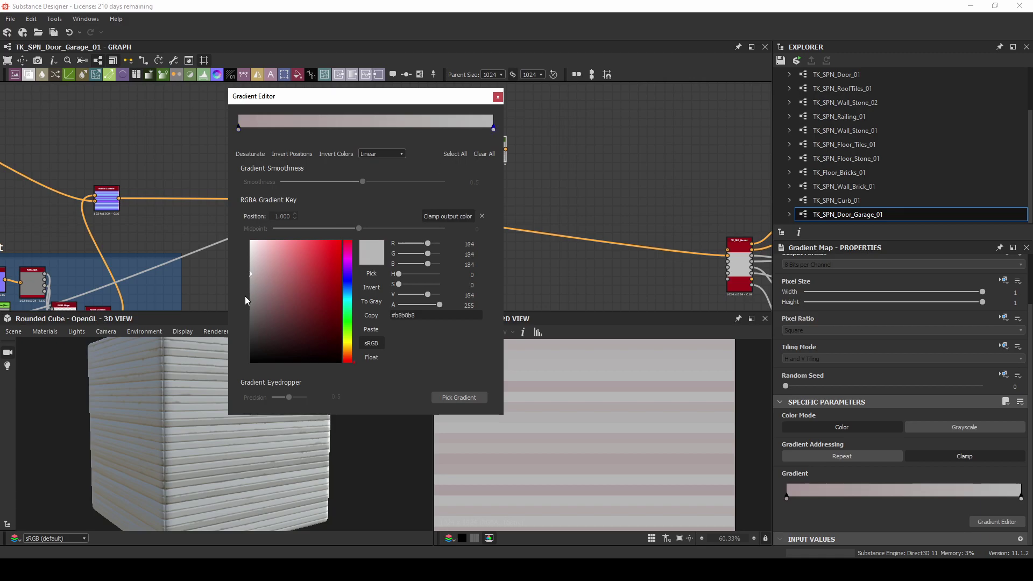
left_click(238, 129)
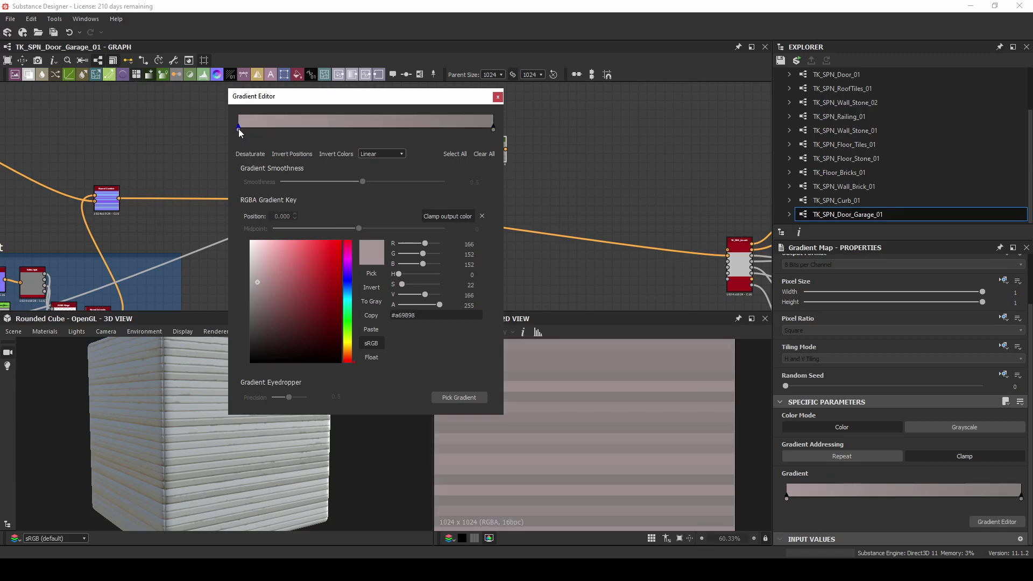
left_click(349, 354)
left_click(249, 289)
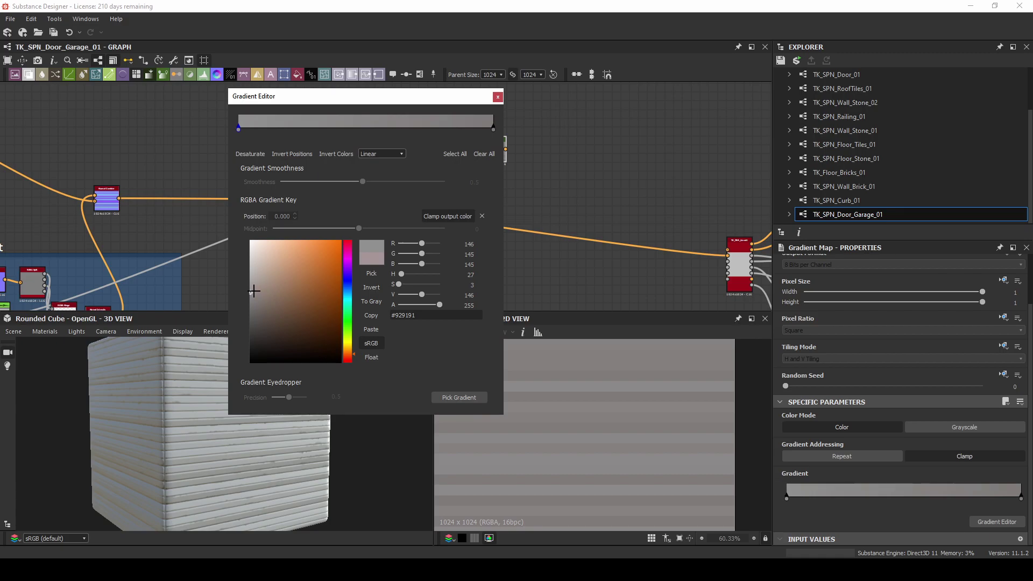
left_click(347, 291)
left_click(255, 294)
left_click_drag(257, 293, 258, 292)
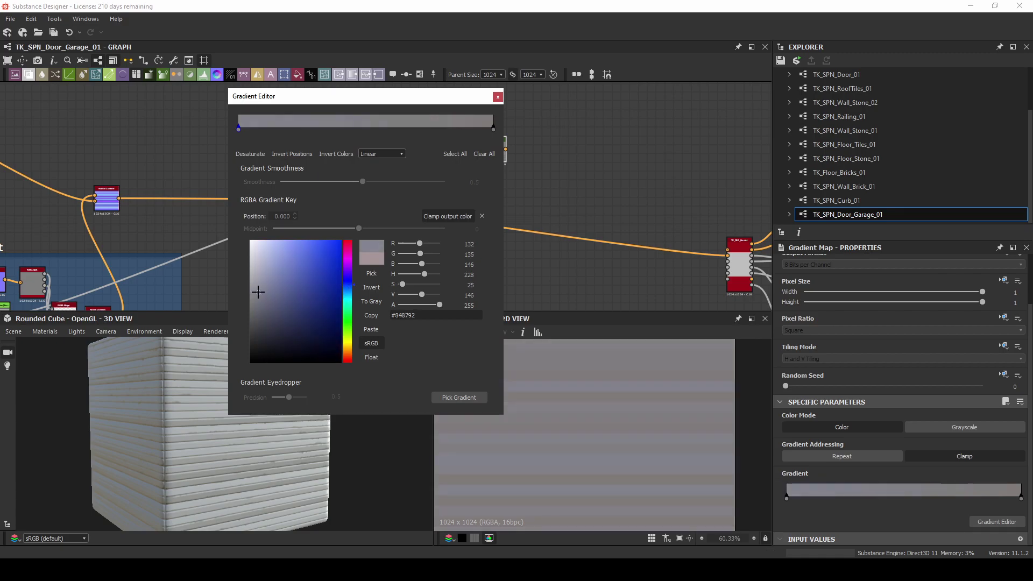
Step: Tint the gradient's end key blue-grey and add a darker #656971 key at position 0.508
left_click(494, 129)
left_click(348, 291)
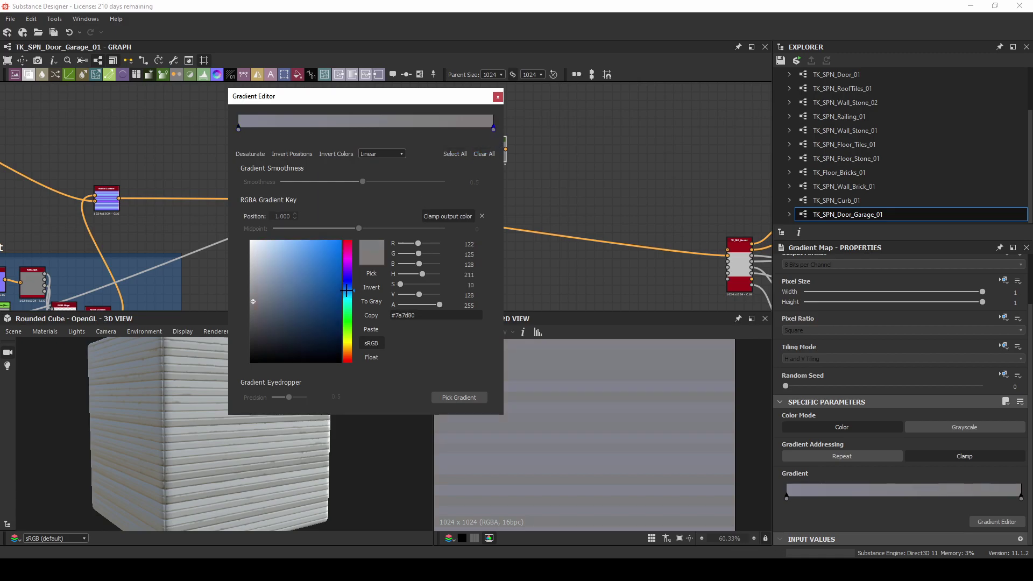
left_click_drag(258, 292, 261, 300)
left_click(368, 130)
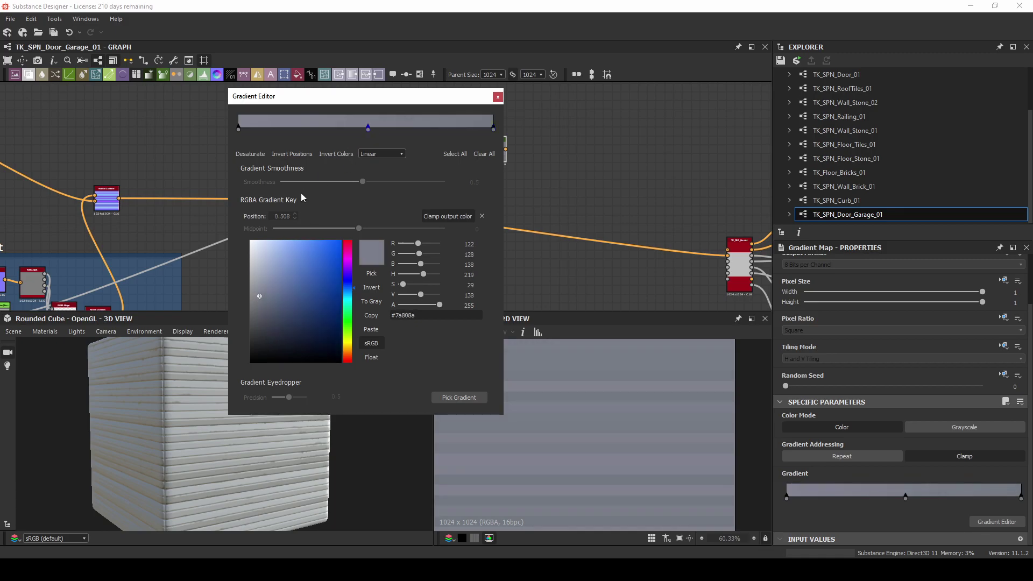
left_click_drag(259, 303, 258, 307)
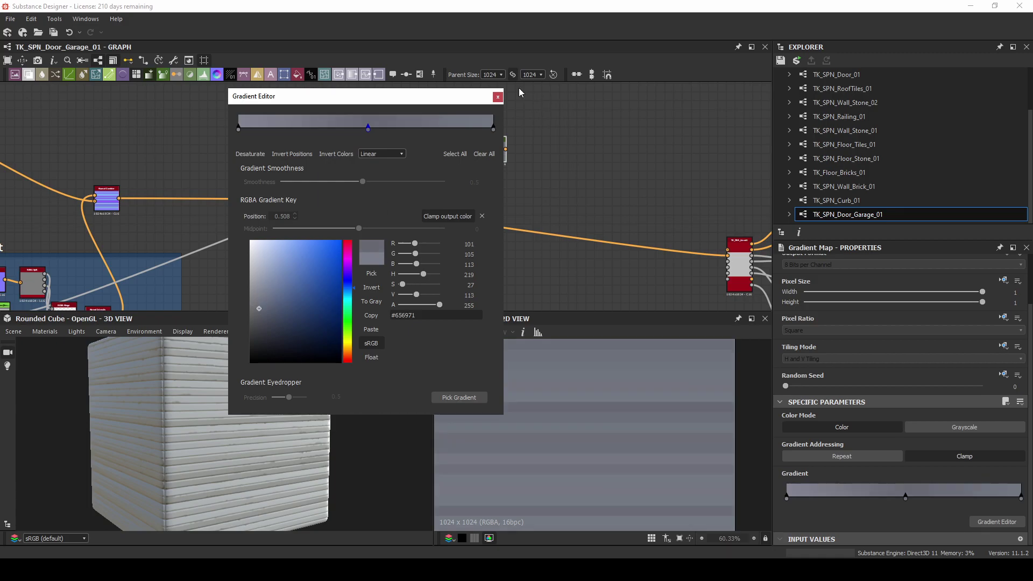
left_click(497, 97)
Step: Add a Blend node fed by the Gradient Map's output
middle_click_drag(576, 148, 451, 124)
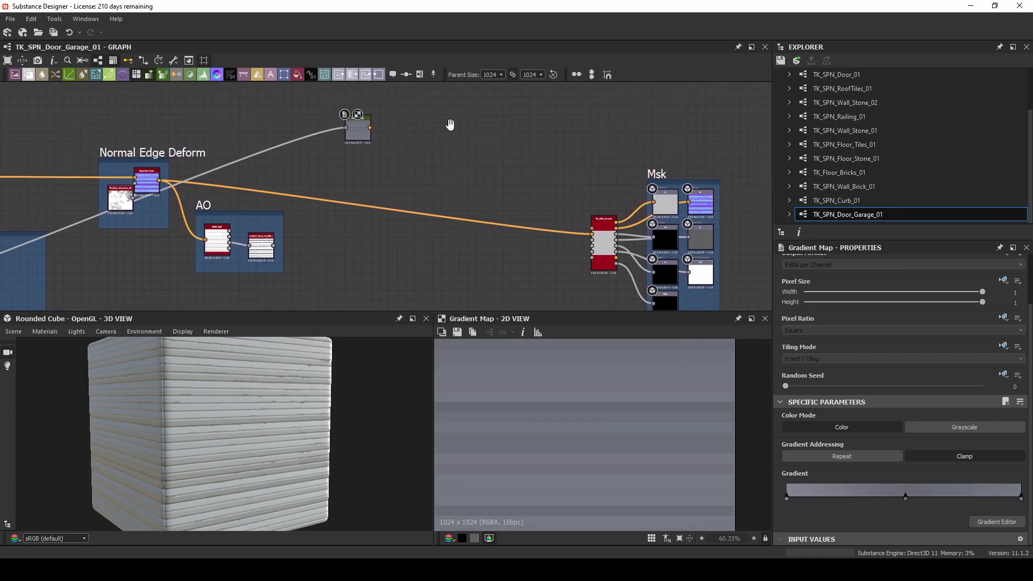
left_click_drag(371, 127, 416, 128)
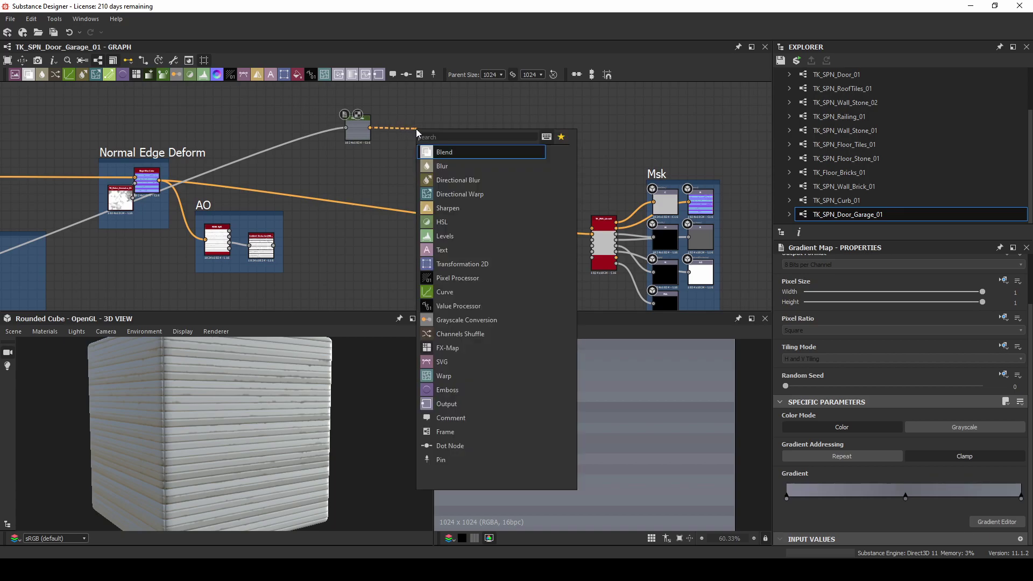
type("uni")
key("BackSpace")
key("BackSpace")
key("BackSpace")
type("bl")
key("Return")
Step: Frame the Gradient Map that colours the slats and title the frame "Base Color"
left_click(361, 125)
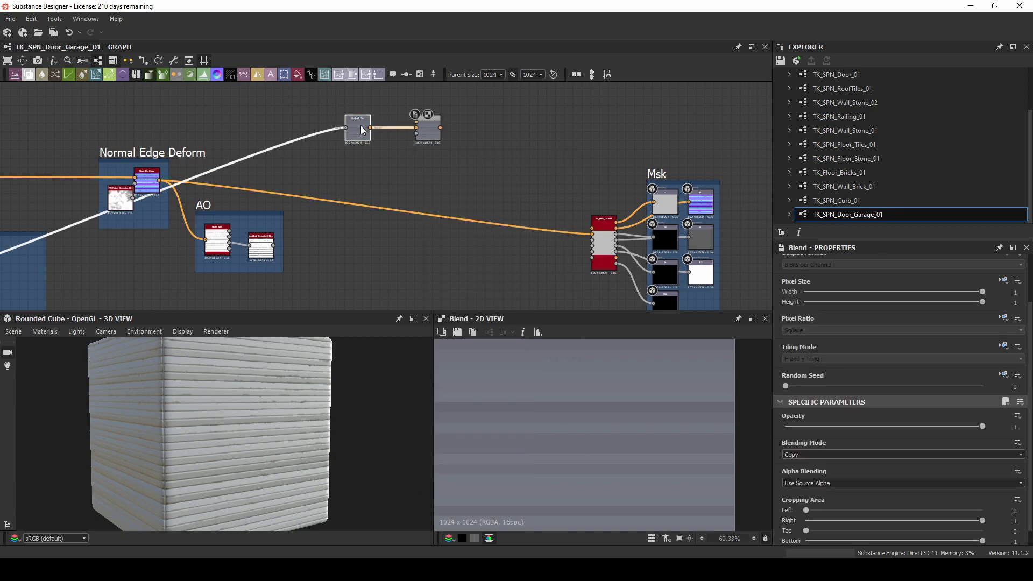
right_click(361, 125)
left_click(421, 183)
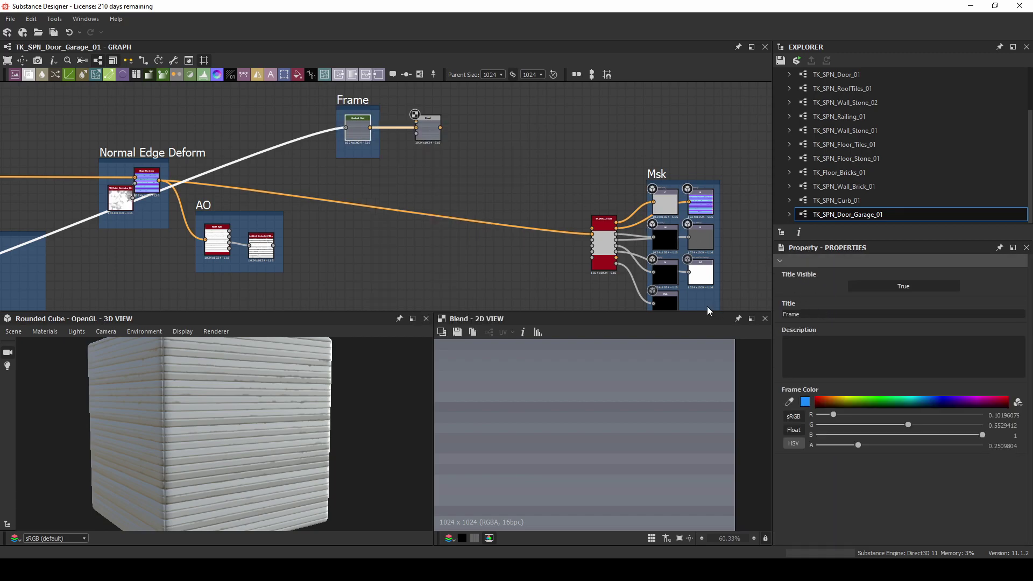
type("Base Color")
key("Return")
left_click(424, 153)
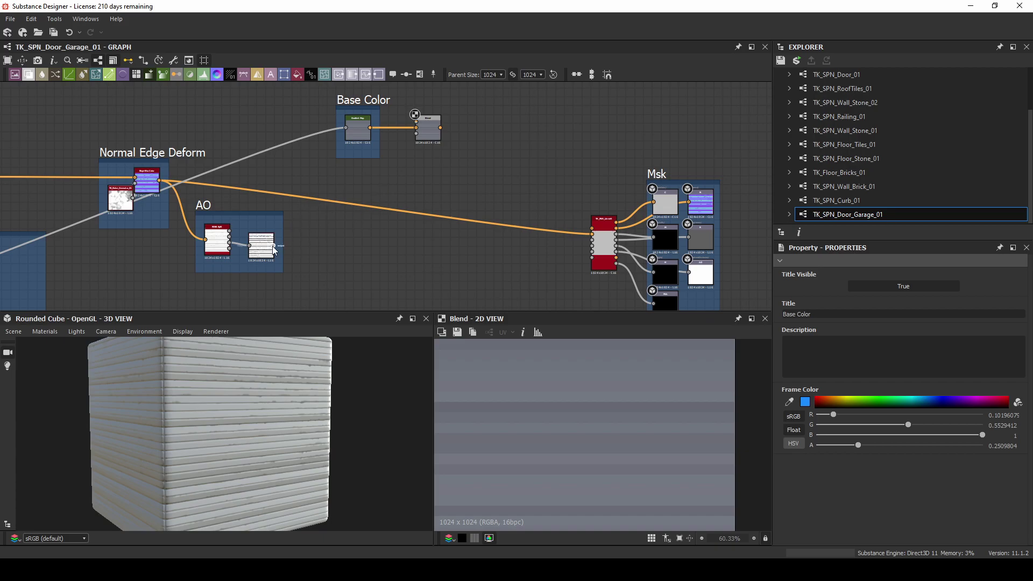
Step: Connect the AO result to the Blend's opacity input and move the Blend farther from the Base Color frame
left_click_drag(274, 246, 417, 134)
middle_click_drag(472, 149, 456, 183)
scroll(456, 174, "up", 3)
left_click_drag(389, 167, 494, 167)
Step: Add a TK_Noise_Generator_01 node and feed it through a Gradient Map into the Blend's foreground
left_click(365, 124)
key("space")
type("tk")
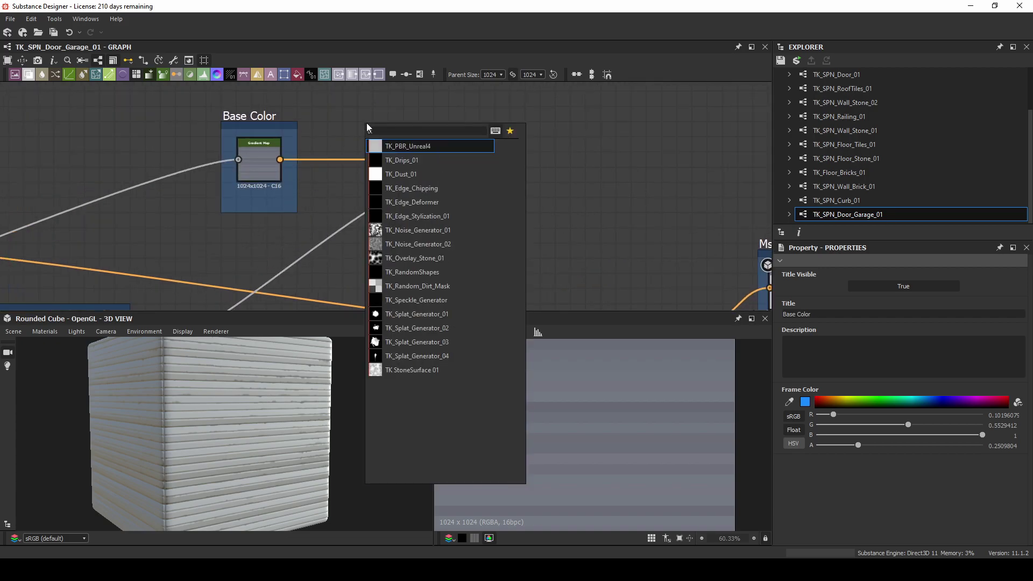
left_click(426, 231)
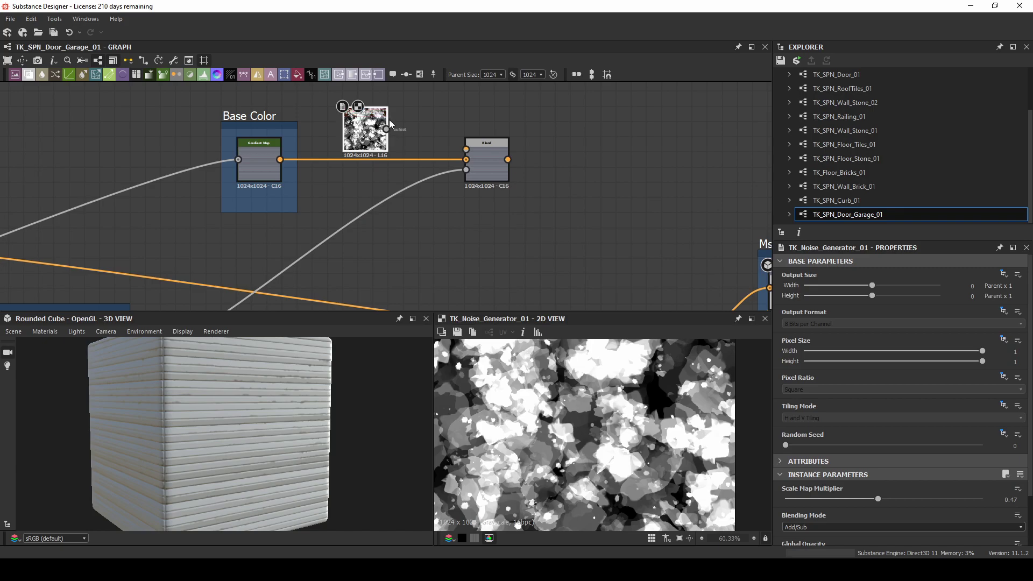
left_click_drag(386, 129, 428, 160)
left_click(461, 181)
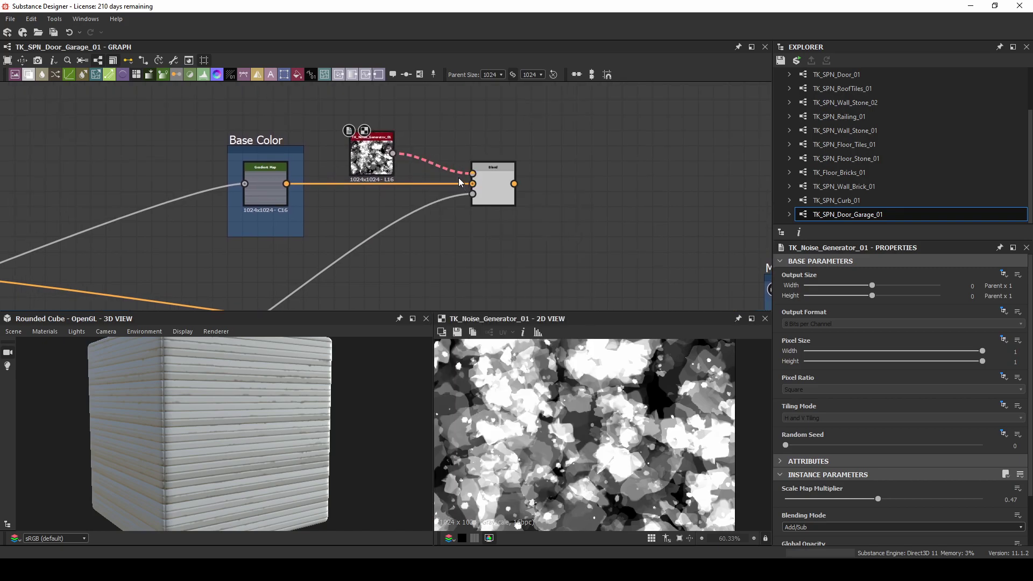
left_click(505, 184)
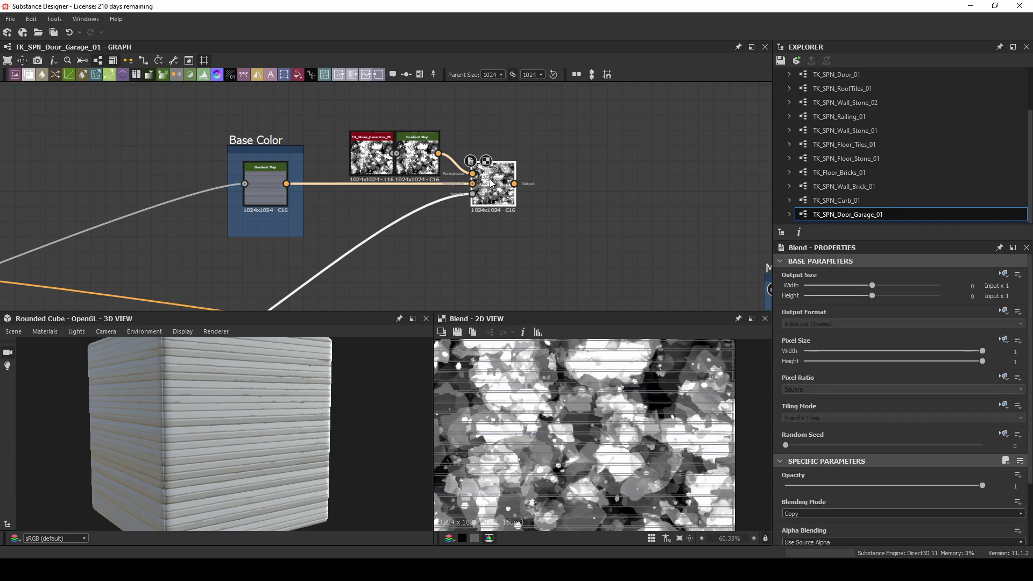
Step: Swap the Blend's inputs so the noise gradient feeds the background and the Base Color gradient feeds the foreground
left_click_drag(473, 178, 472, 184, "shift")
left_click_drag(286, 184, 490, 172)
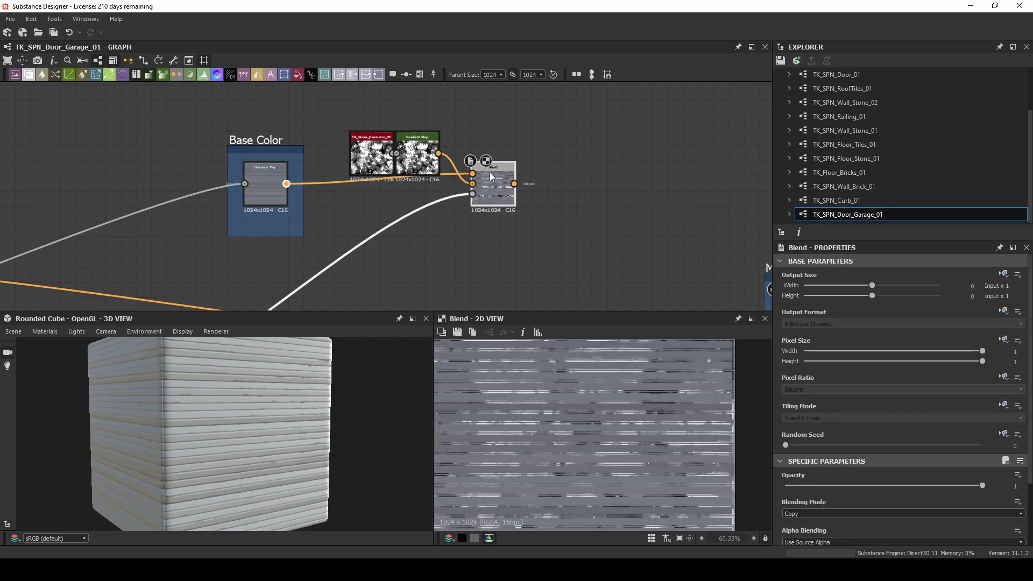
scroll(556, 432, "up", 4)
scroll(558, 434, "down", 8)
scroll(554, 415, "up", 4)
middle_click_drag(558, 434, 611, 425)
scroll(576, 415, "up", 3)
scroll(576, 419, "down", 3)
Step: Open the noise Gradient Map's gradient for editing and set its end key to a muted yellowish grey
left_click(431, 160)
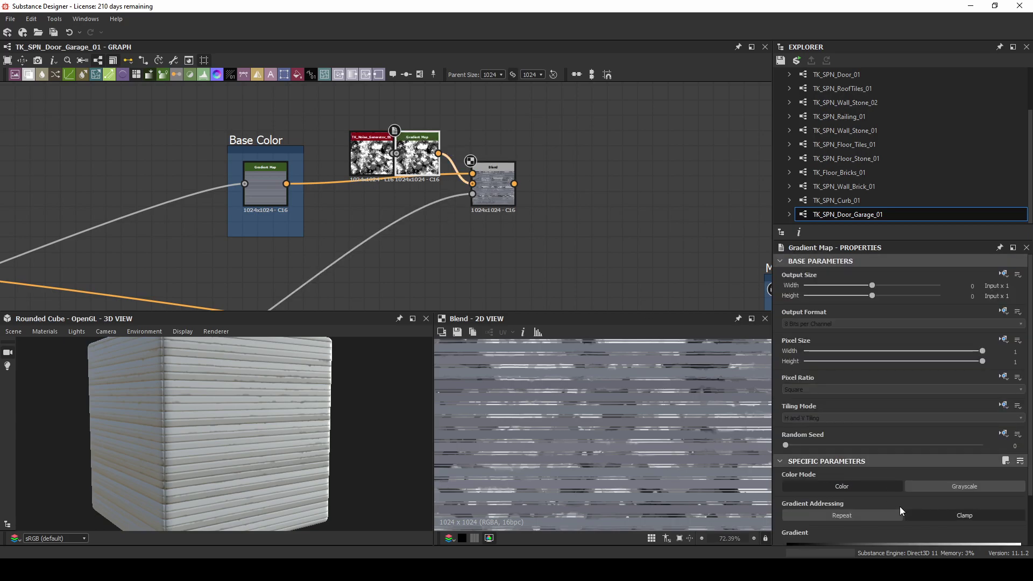
scroll(976, 498, "down", 1)
left_click(994, 527)
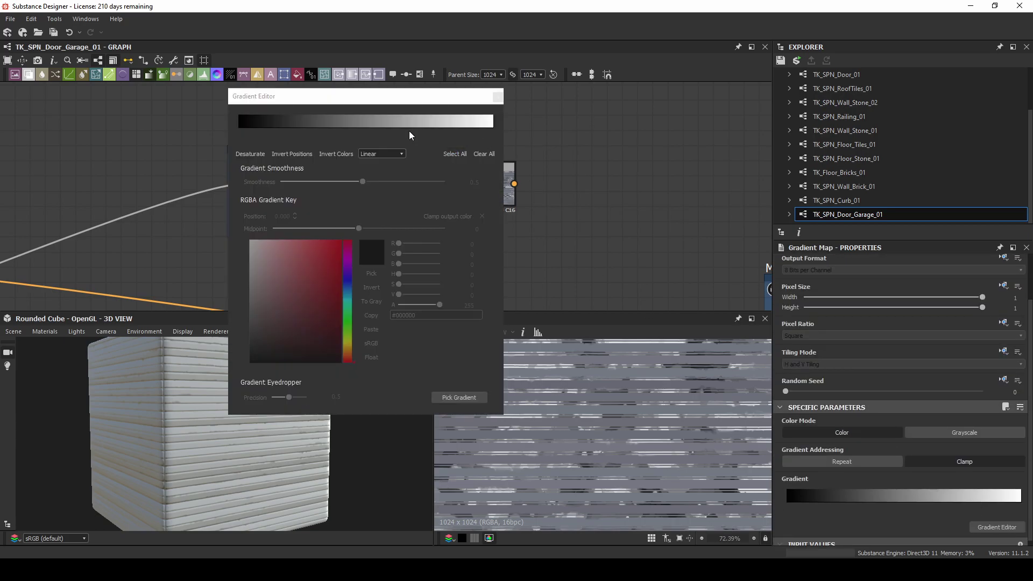
left_click(493, 130)
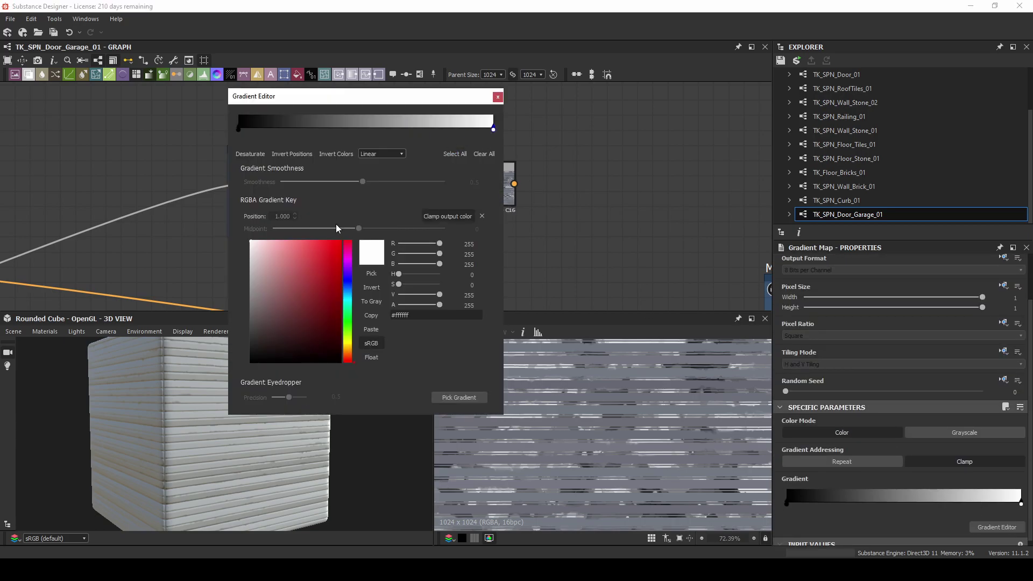
left_click(250, 290)
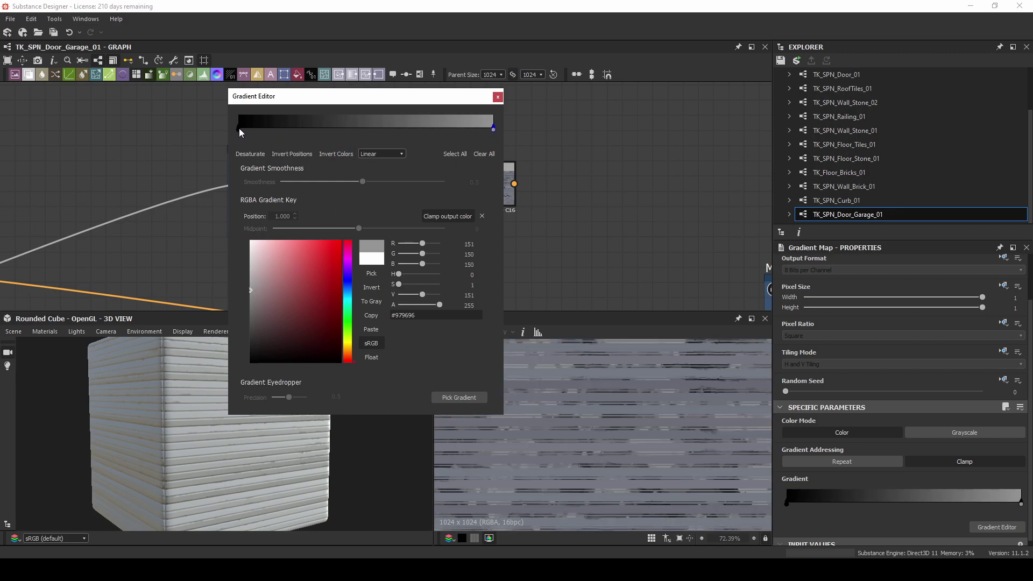
left_click(348, 344)
left_click(255, 302)
left_click(257, 295)
Step: Set the noise gradient's start key to a muted olive grey and close the gradient editor
left_click(238, 129)
left_click(265, 318)
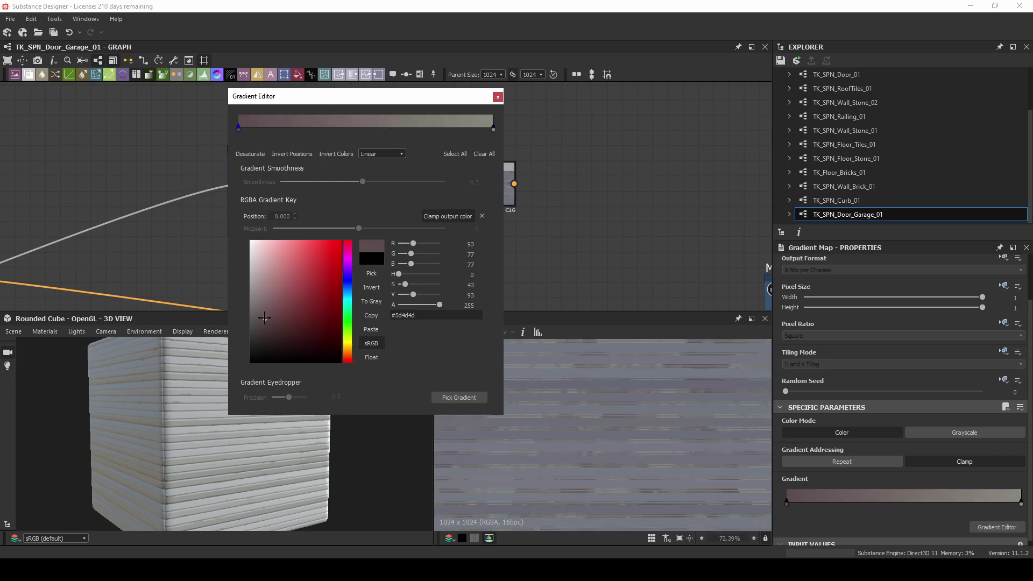
left_click(349, 343)
left_click(265, 327)
left_click(265, 306)
left_click(260, 301)
left_click(263, 315)
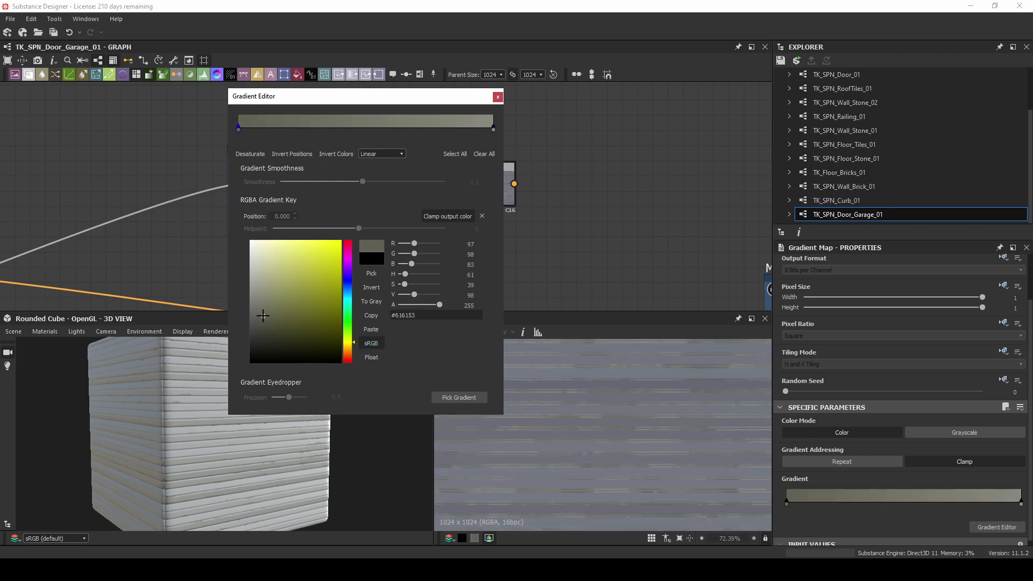
left_click(262, 320)
left_click(255, 316)
left_click(254, 313)
left_click(497, 98)
Step: Connect the base colour Blend to the top input of the node feeding the Msk frame and inspect the slats in 3D
middle_click_drag(561, 162, 484, 146)
middle_click_drag(725, 276, 546, 181)
left_click(434, 242)
left_click_drag(304, 379, 253, 394)
scroll(258, 398, "up", 4)
middle_click_drag(281, 238, 446, 132)
scroll(400, 153, "down", 4)
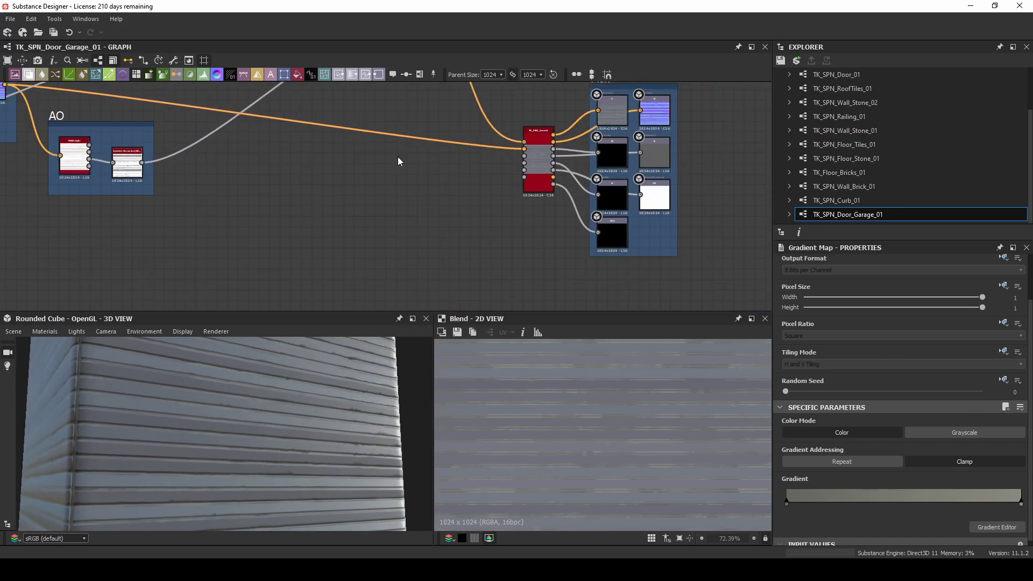
Step: Move the Msk frame and the node feeding it farther away from the AO frame
left_click_drag(650, 91, 494, 254)
left_click_drag(505, 166, 644, 152)
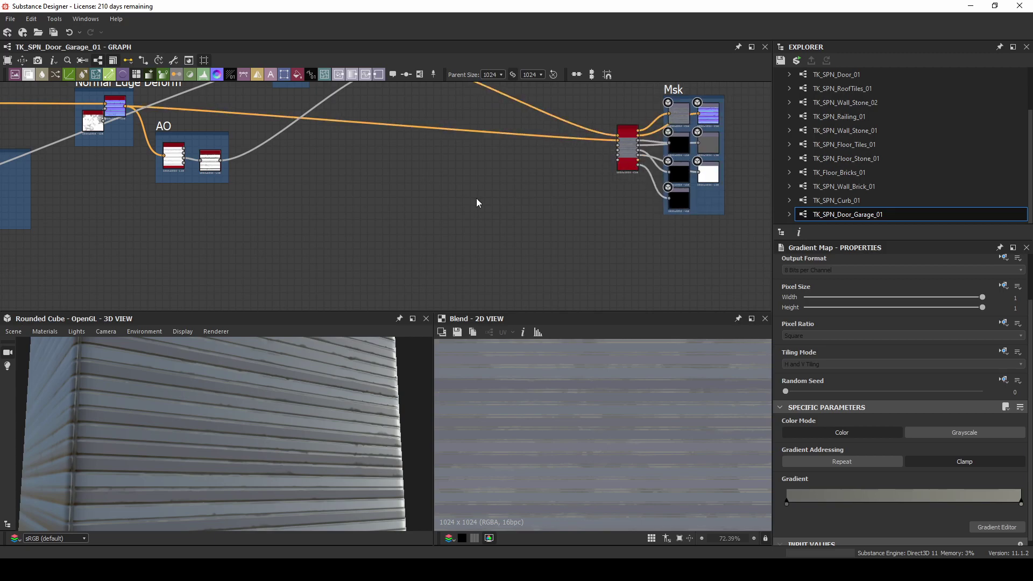
left_click(416, 206)
middle_click_drag(406, 208, 459, 186)
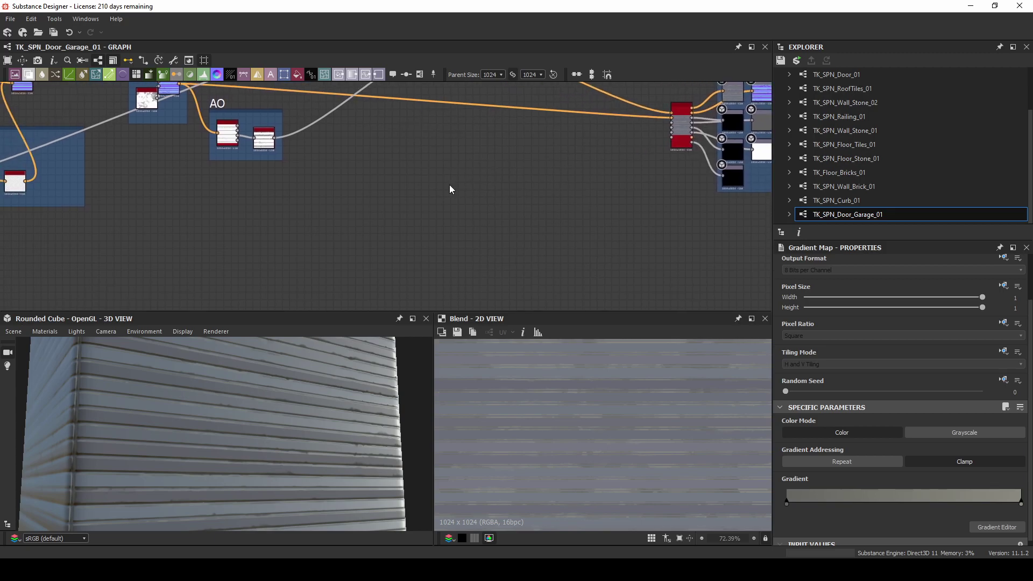
Step: Add a TK_Drips_01 node below the base colour nodes and feed it from the Normal Edge Deform result
middle_click_drag(344, 162, 333, 226)
scroll(244, 421, "up", 3)
mouse_move(244, 421)
left_mouse_down()
mouse_move(215, 419)
mouse_move(244, 421)
left_mouse_up()
key("space")
type("tk")
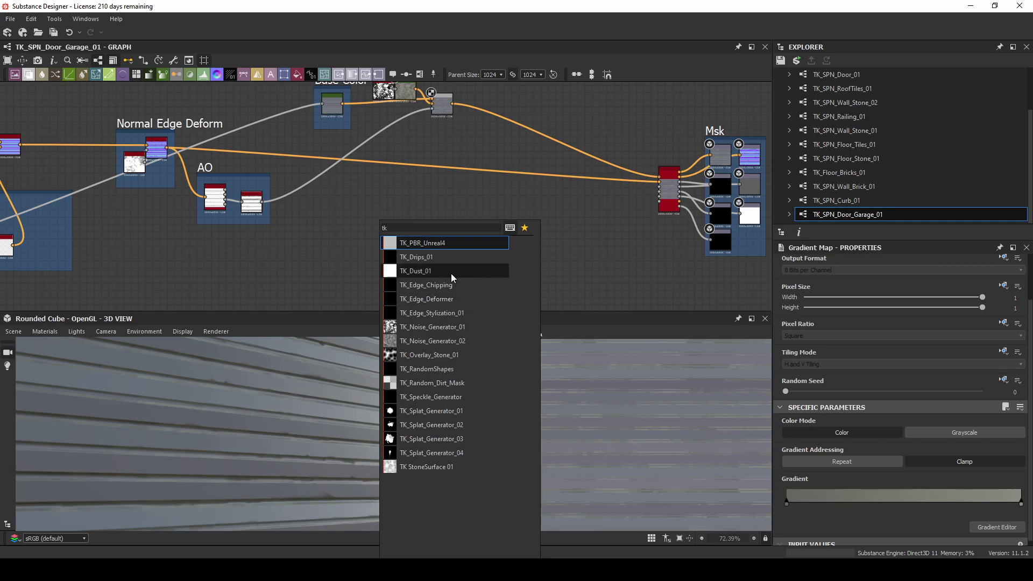
left_click(425, 257)
left_click_drag(167, 147, 368, 250)
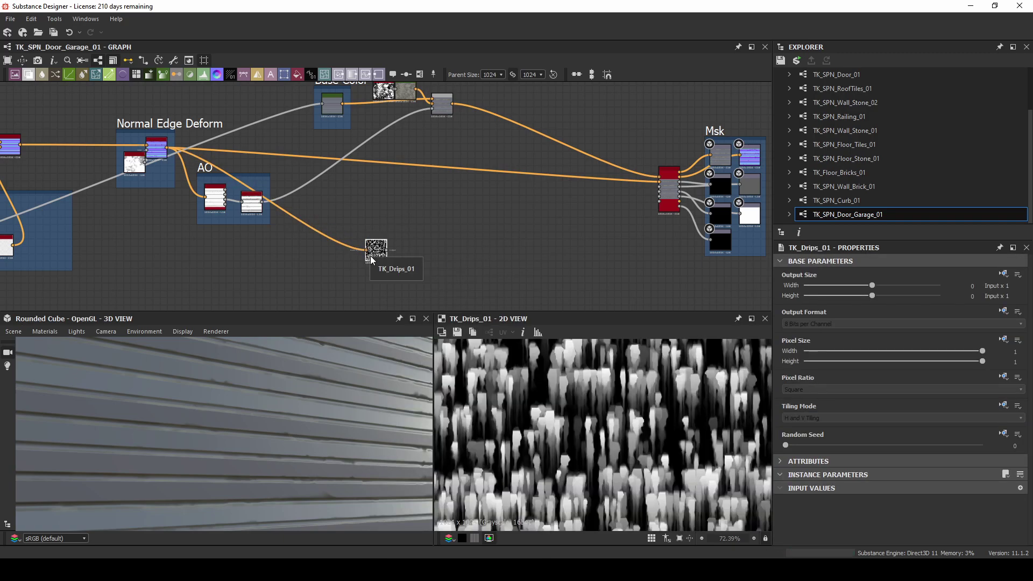
Step: Open the TK_Drips_01 reference graph, loading its package, and select TK_Drips_01 in TK_Tools.sbs
right_click(377, 253)
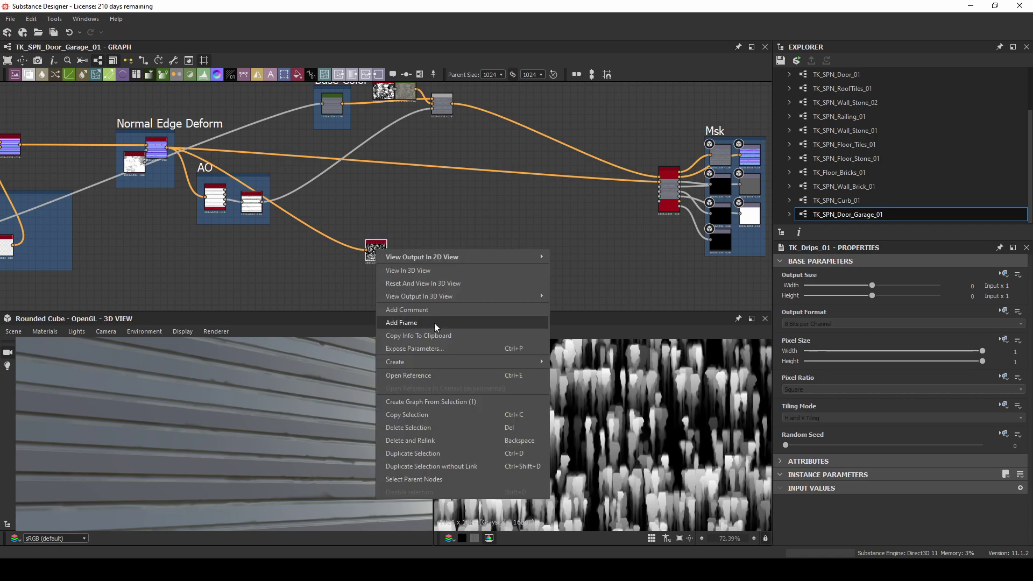
left_click(443, 371)
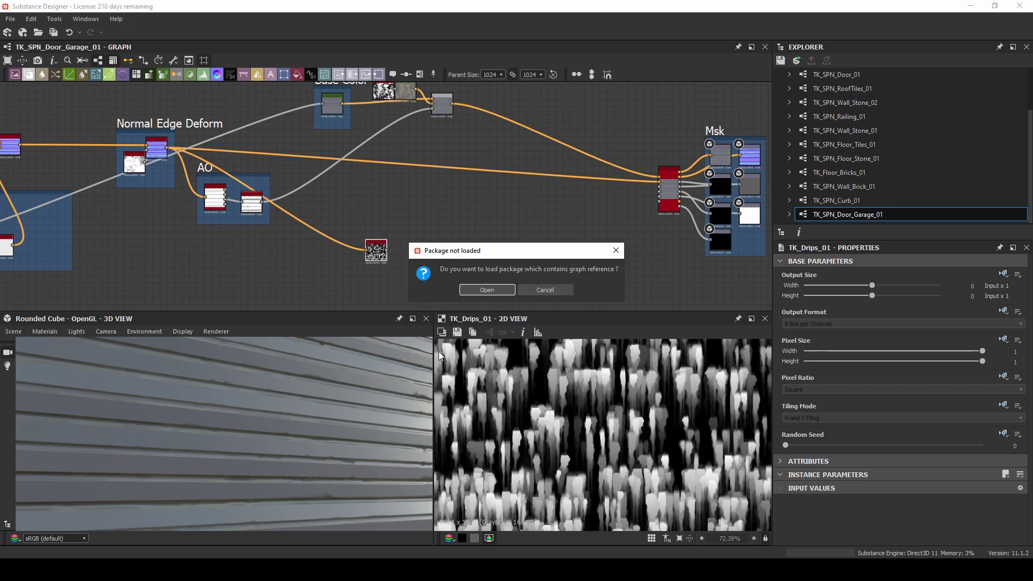
left_click(488, 289)
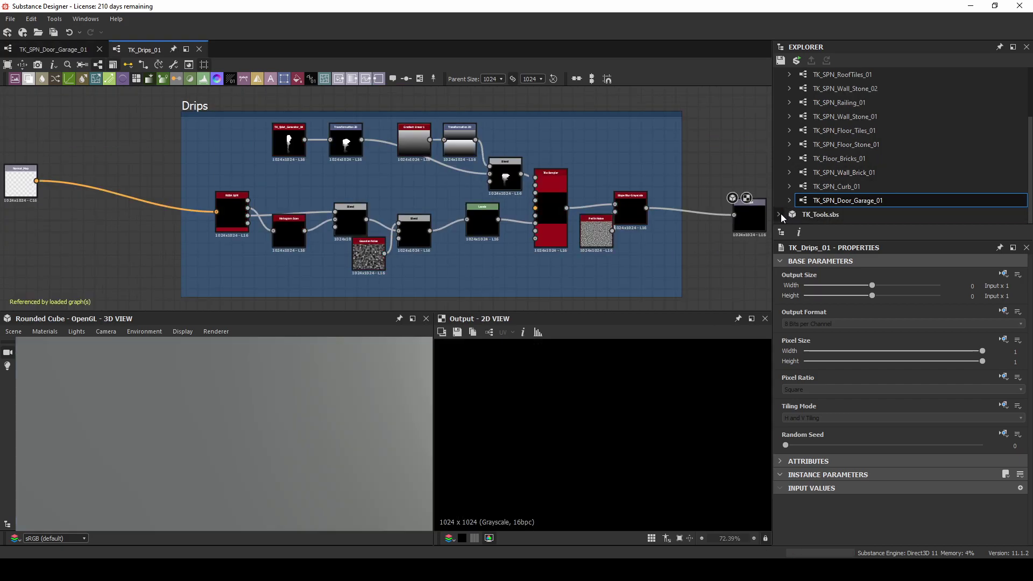
scroll(867, 208, "down", 3)
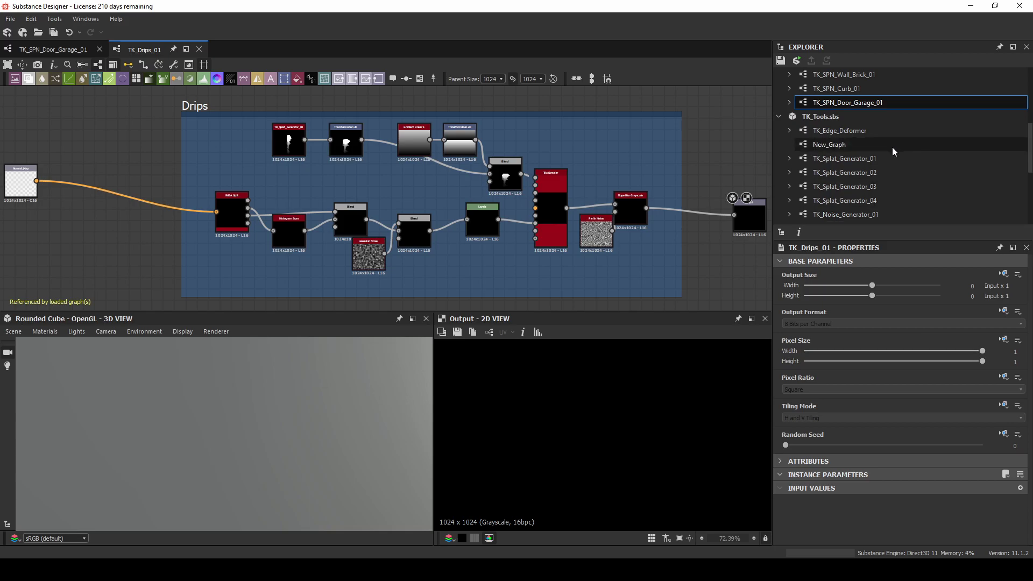
scroll(892, 146, "down", 5)
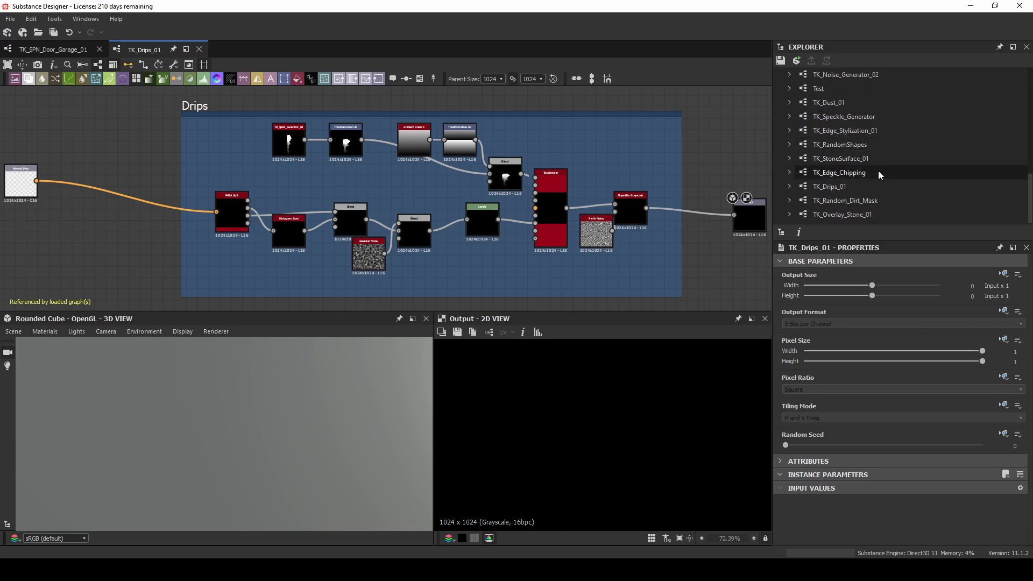
left_click(870, 185)
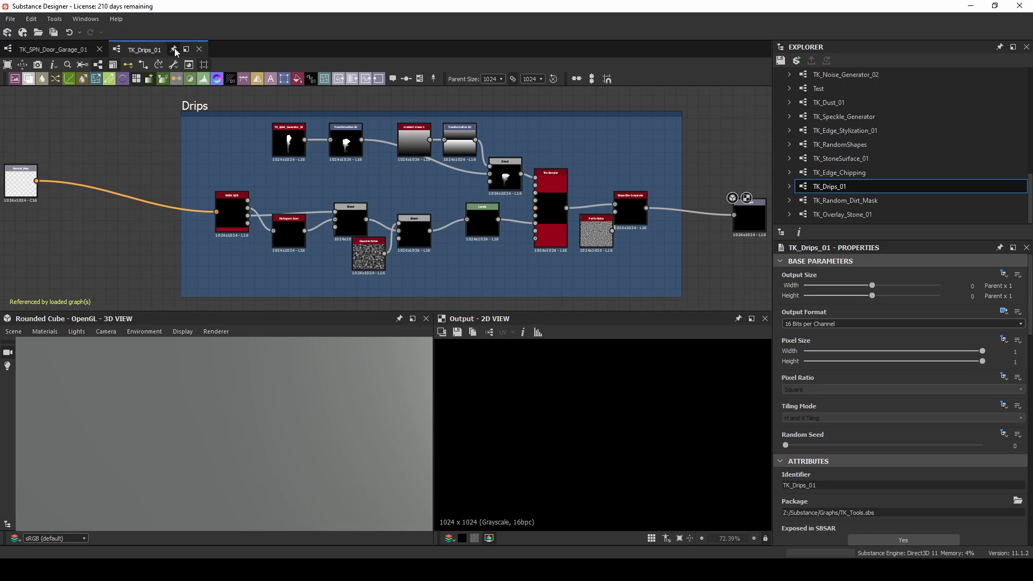
Step: Copy the Basic Shape, Normal Random Gradient and Normal Edge Deform nodes from the TK_SPN_Door_Garage_01 graph
left_click(63, 50)
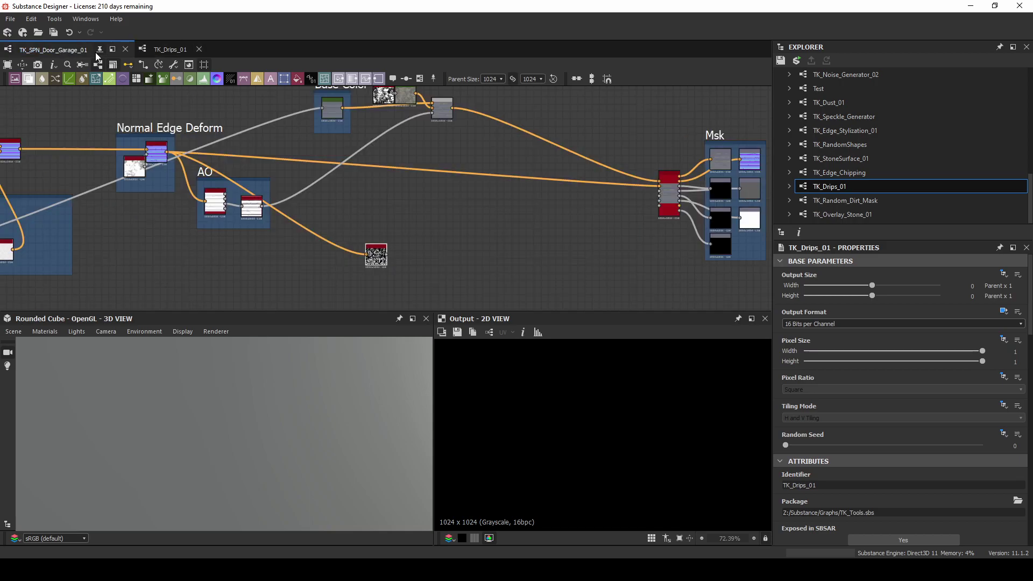
left_click(157, 50)
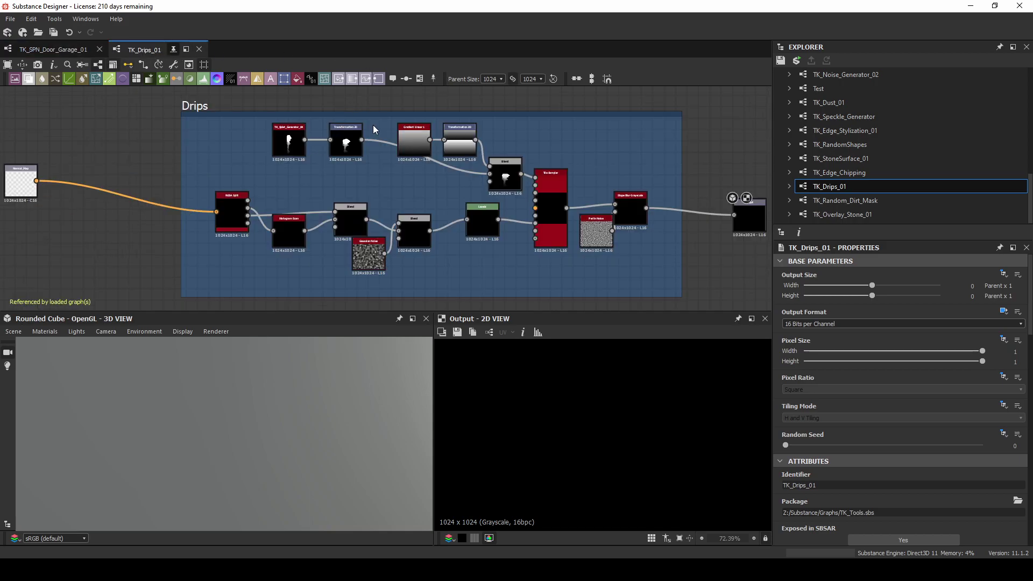
left_click(67, 54)
middle_click_drag(63, 127, 466, 157)
scroll(318, 134, "down", 5)
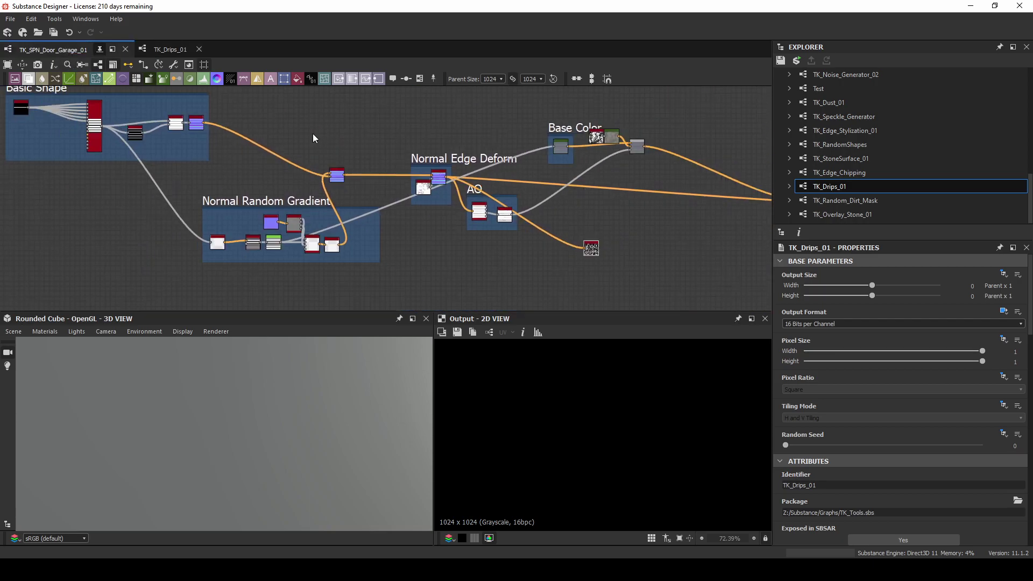
middle_click_drag(255, 124, 181, 124)
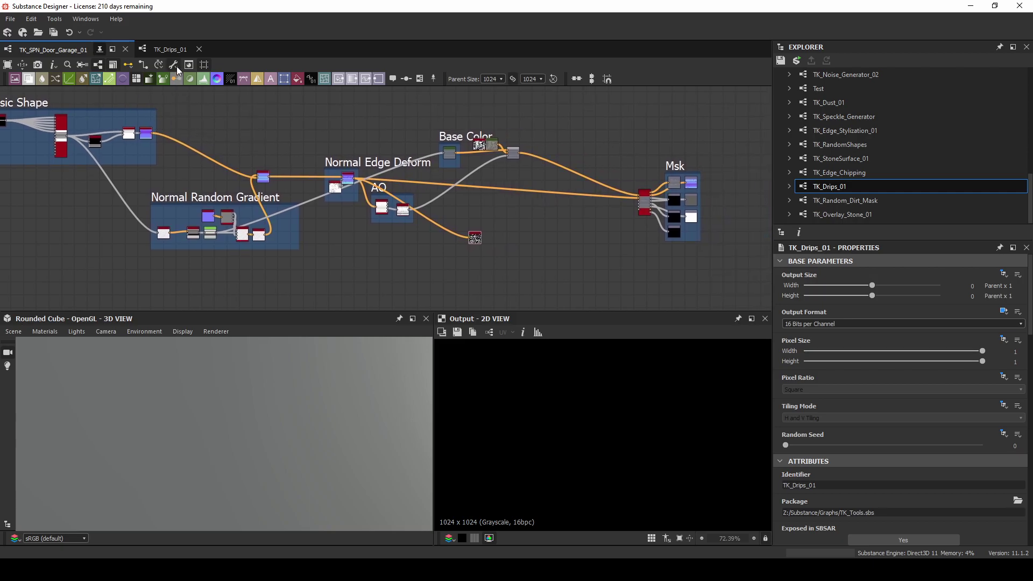
middle_click_drag(14, 98, 169, 109)
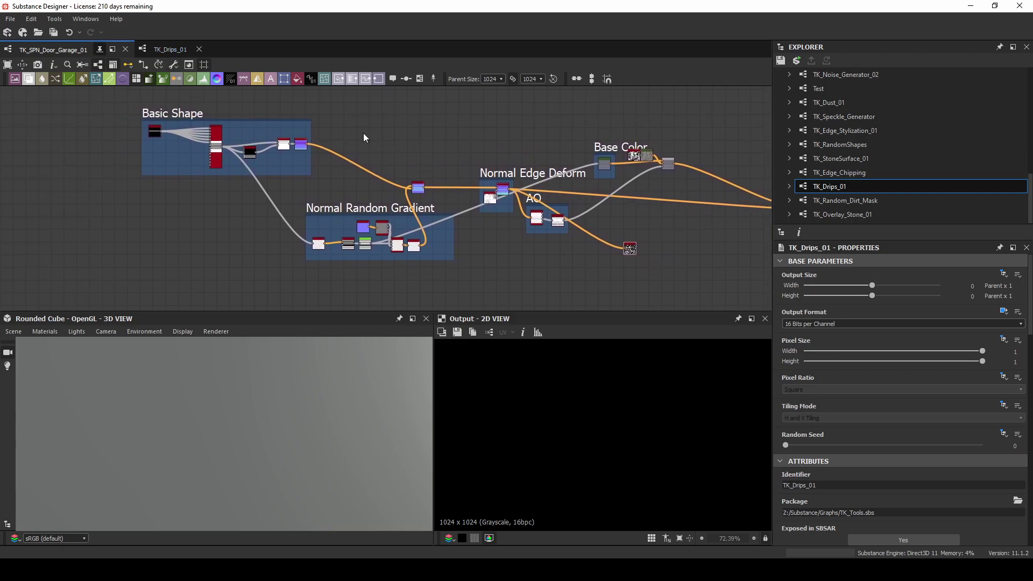
left_click_drag(103, 97, 510, 297)
Step: Paste the copied normal nodes into the TK_Drips_01 graph and place them below the Drips frame
left_click(163, 50)
scroll(385, 131, "down", 4)
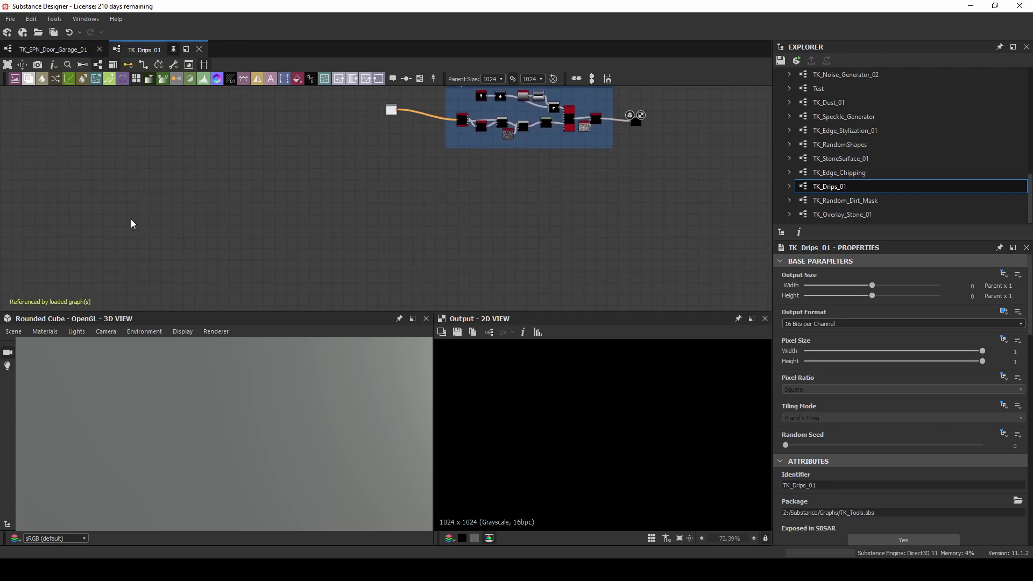
key("ctrl+v")
left_click_drag(545, 189, 319, 203)
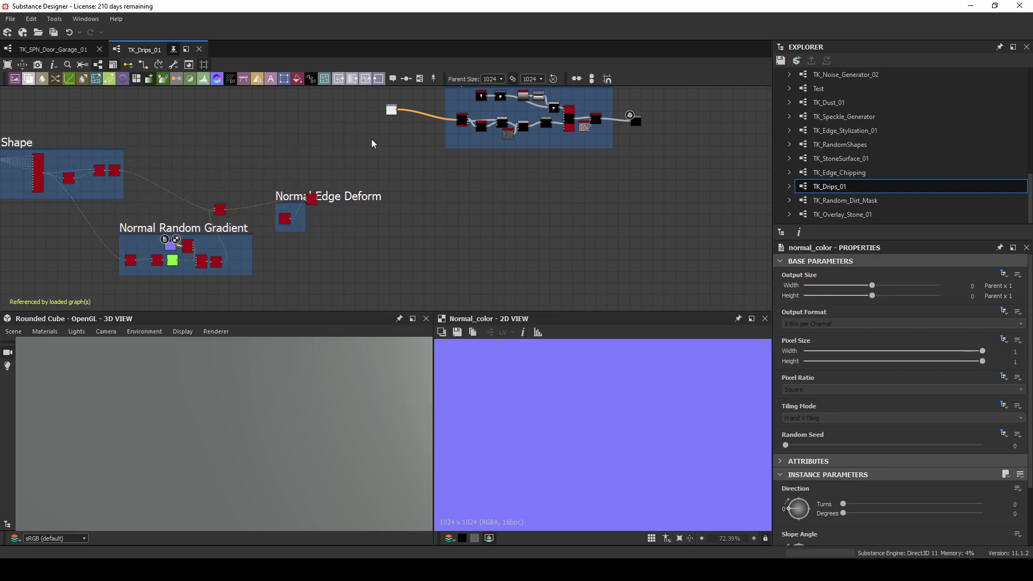
Step: Rewire the Drips RGBA Split from the graph's input node to the pasted Normal Edge Deform result and preview the output
left_click_drag(395, 109, 317, 202)
middle_click_drag(313, 188, 191, 275)
scroll(441, 194, "up", 5)
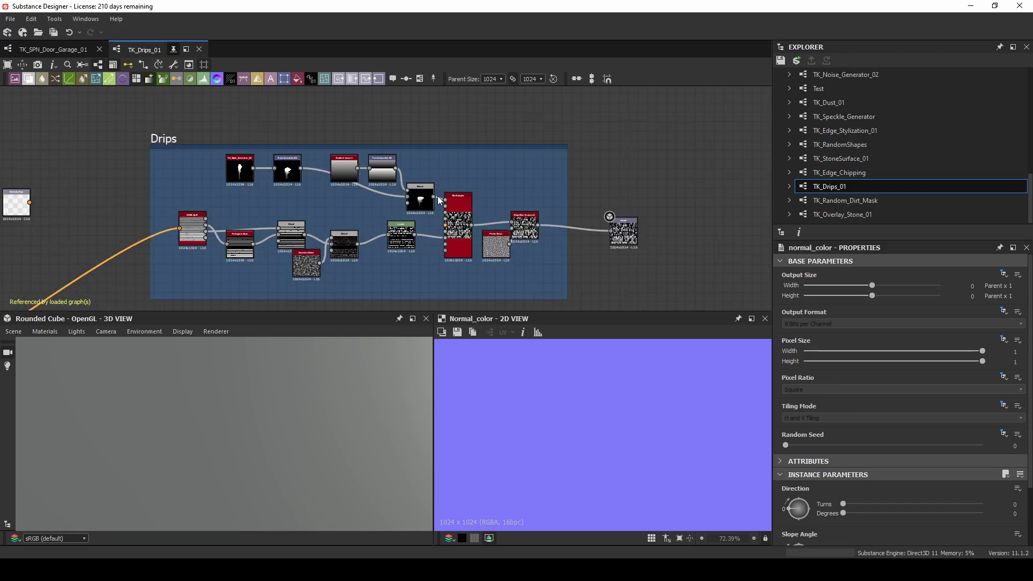
double_click(627, 236)
Step: Try different tile counts on the Tile Sampler, ending with X Amount at 271 and Y Amount at 212
scroll(506, 151, "up", 2)
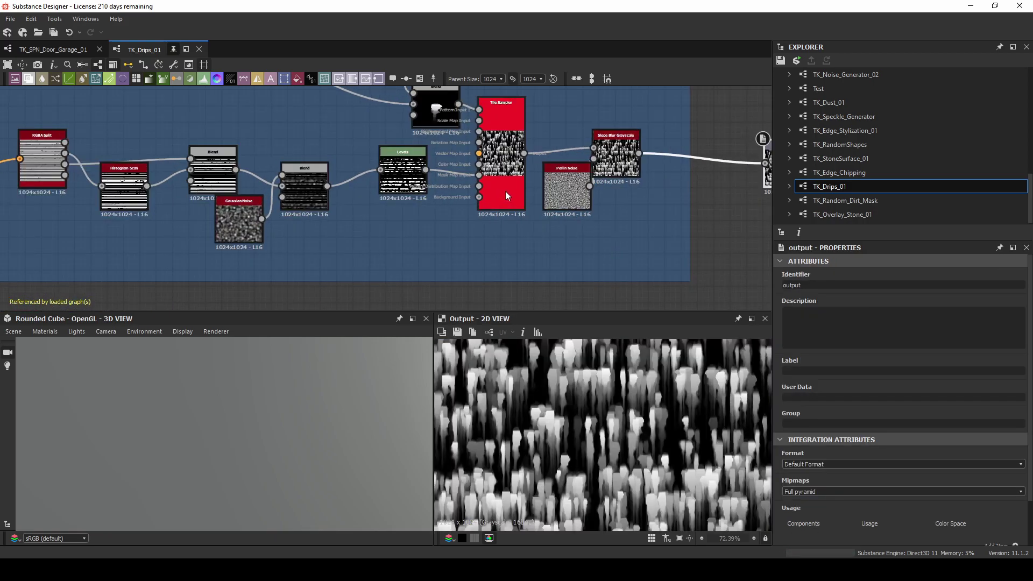
scroll(912, 380, "down", 1)
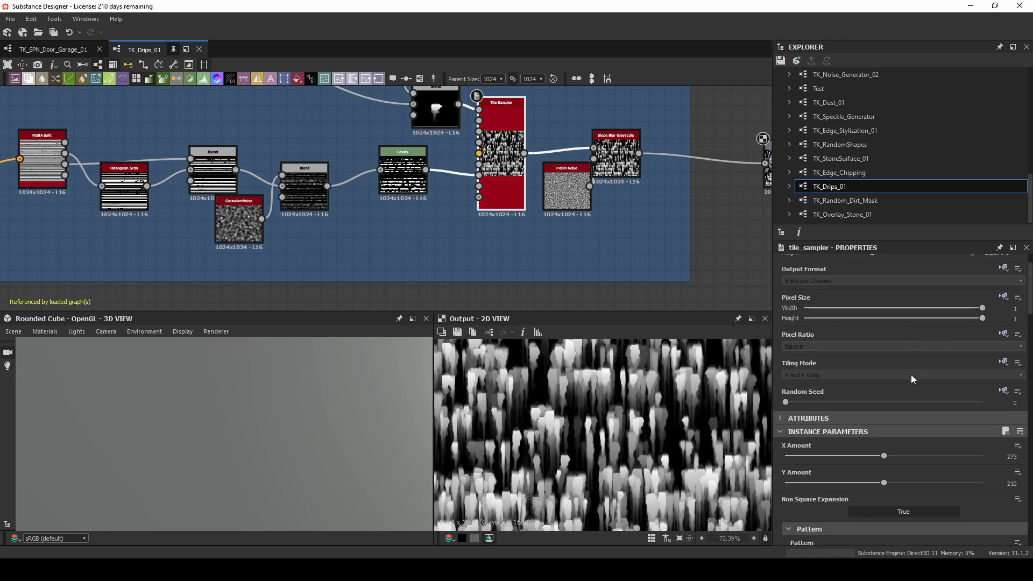
left_click_drag(824, 456, 791, 456)
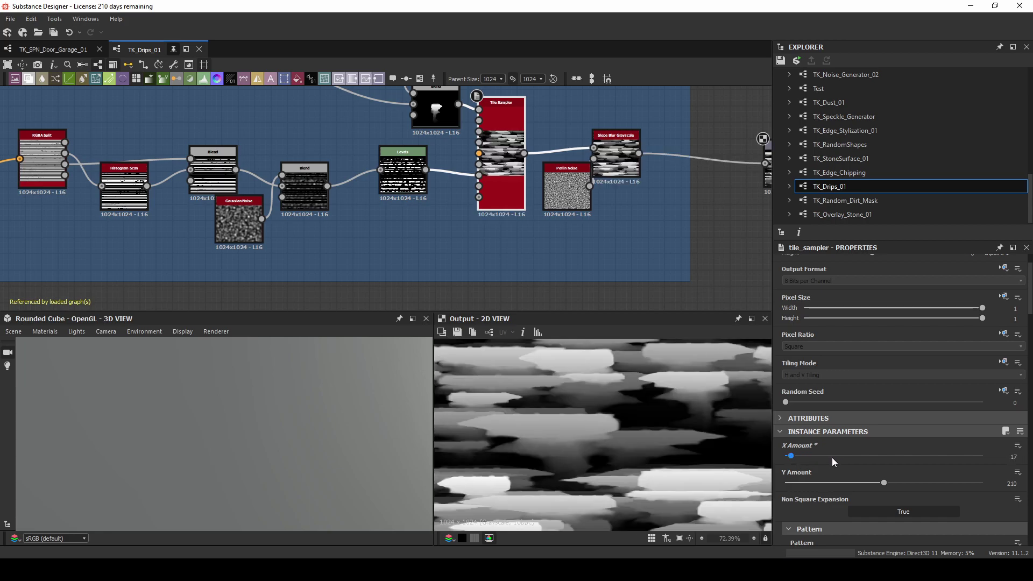
left_click(882, 456)
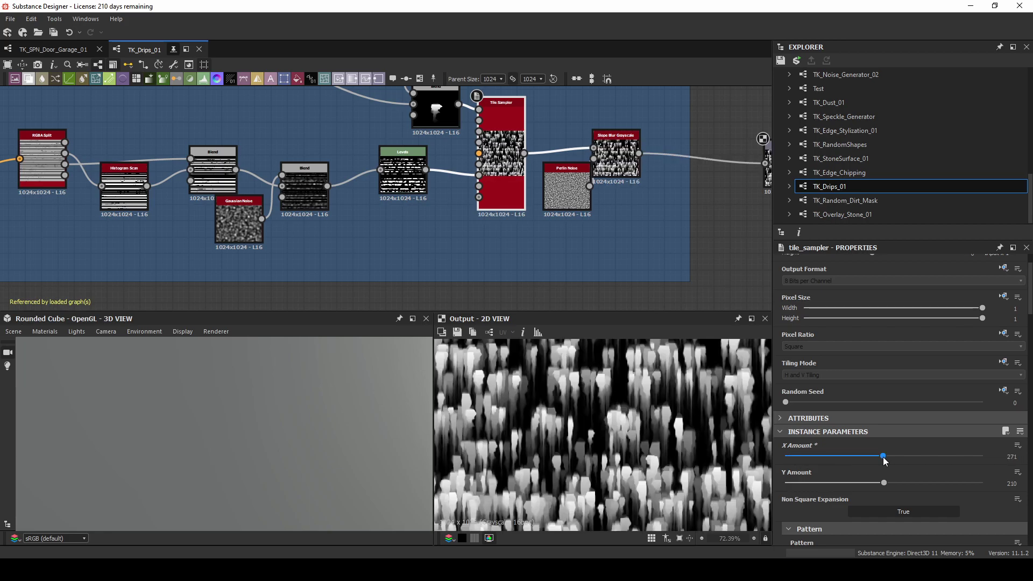
left_click(845, 483)
left_click_drag(792, 483, 885, 483)
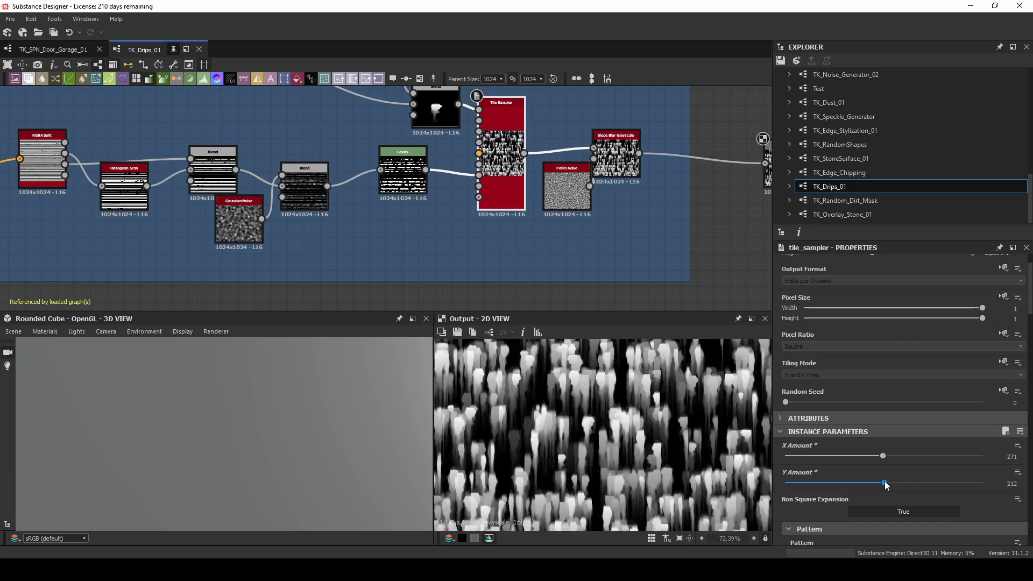
Step: Expose the Tile Sampler's X Amount as a new graph input labelled Fatness
left_click(1017, 446)
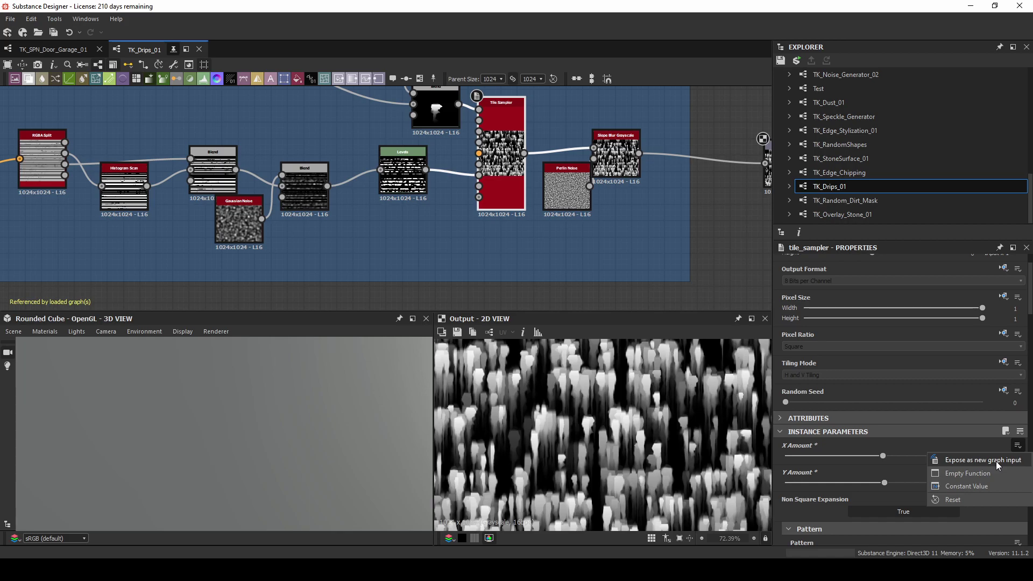
left_click(996, 460)
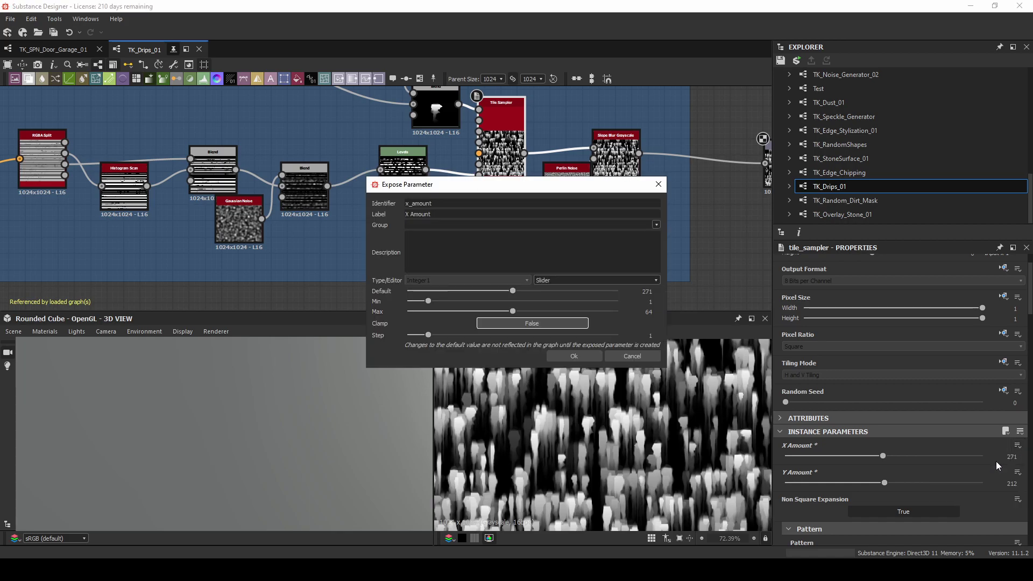
key("Tab")
type("Fatness")
left_click(576, 357)
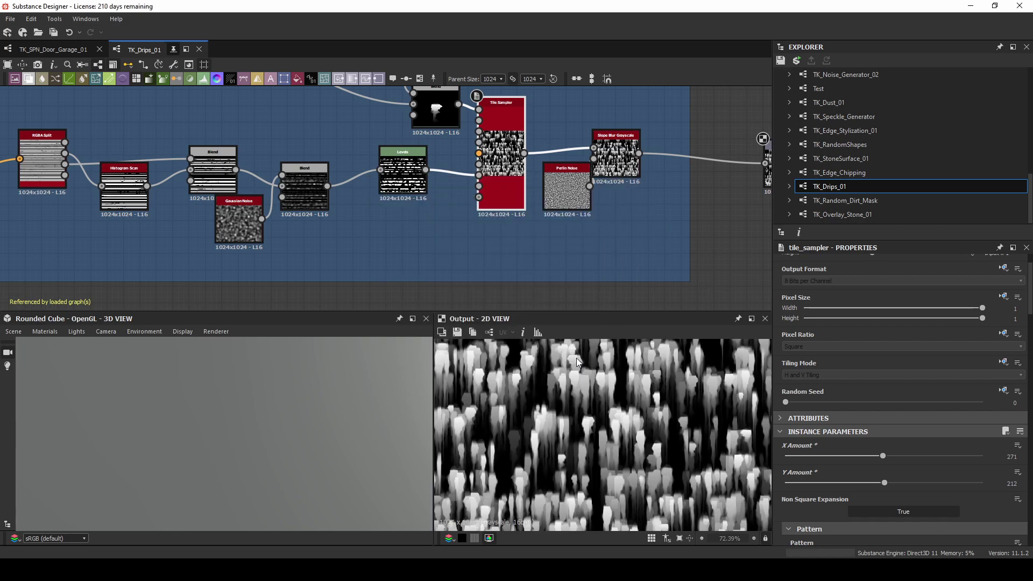
Step: Expose the Tile Sampler's Y Amount as a new graph input labelled Longness
left_click(1017, 461)
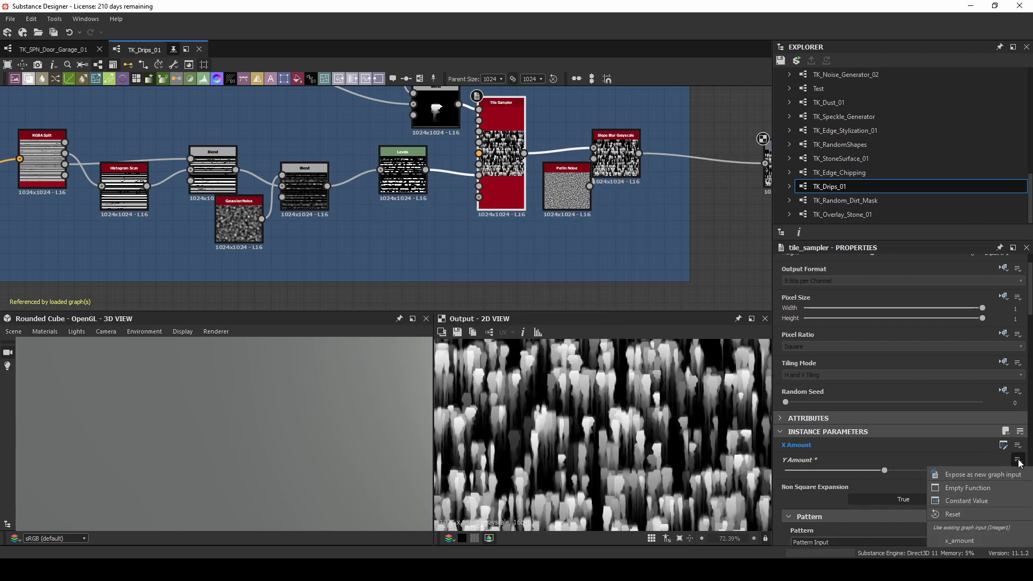
left_click(976, 476)
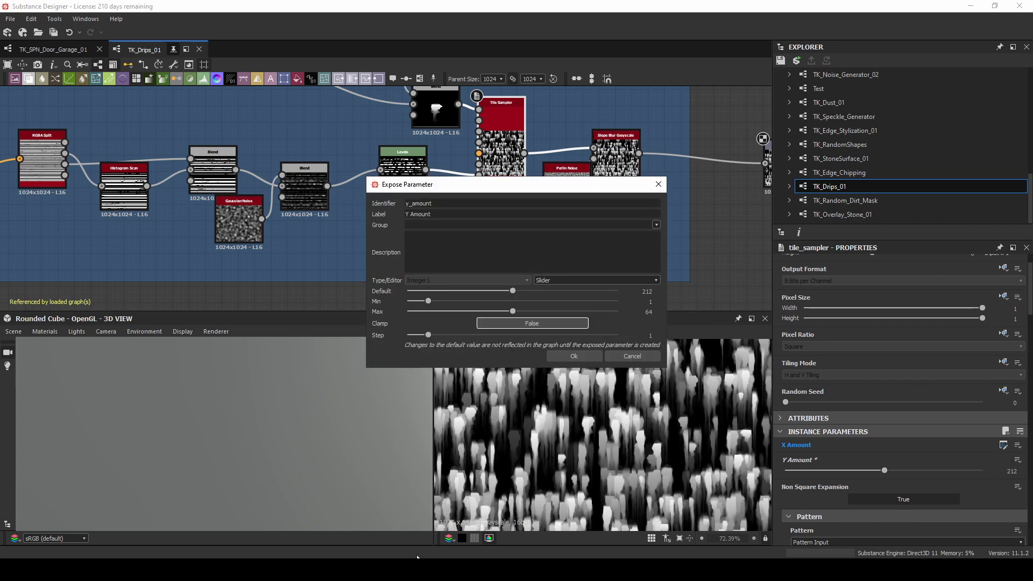
left_click_drag(439, 211, 364, 210)
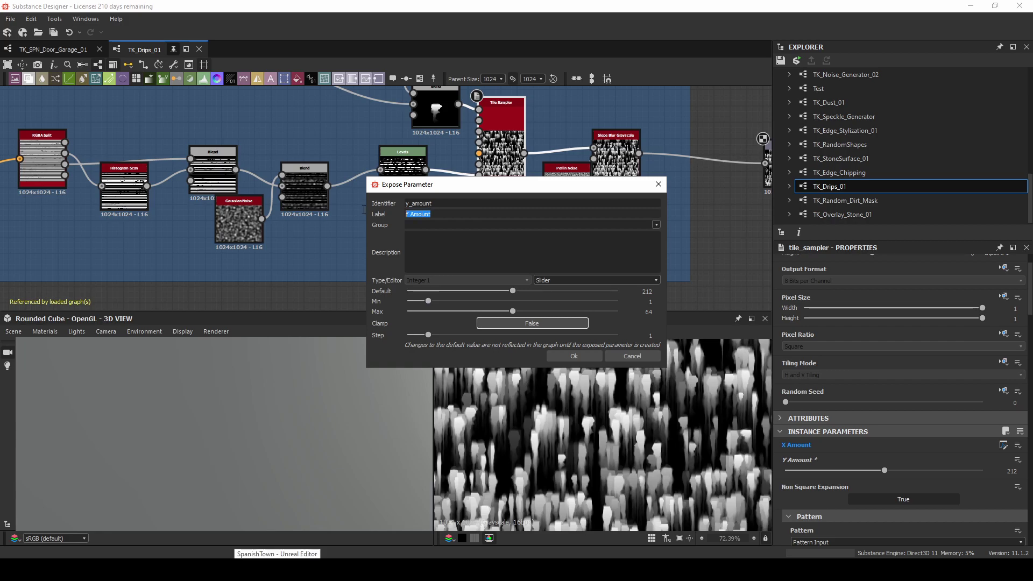
type("Longness")
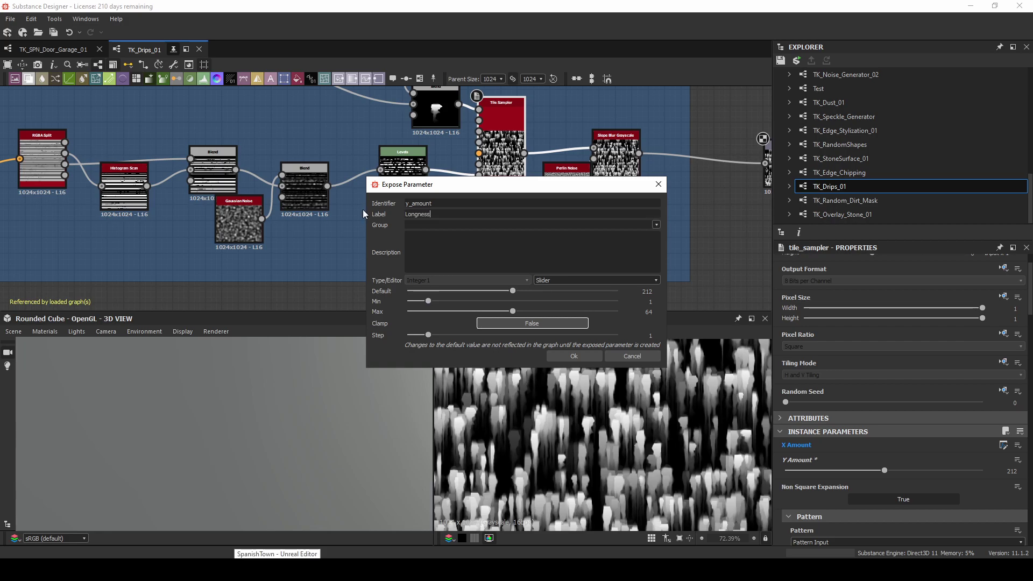
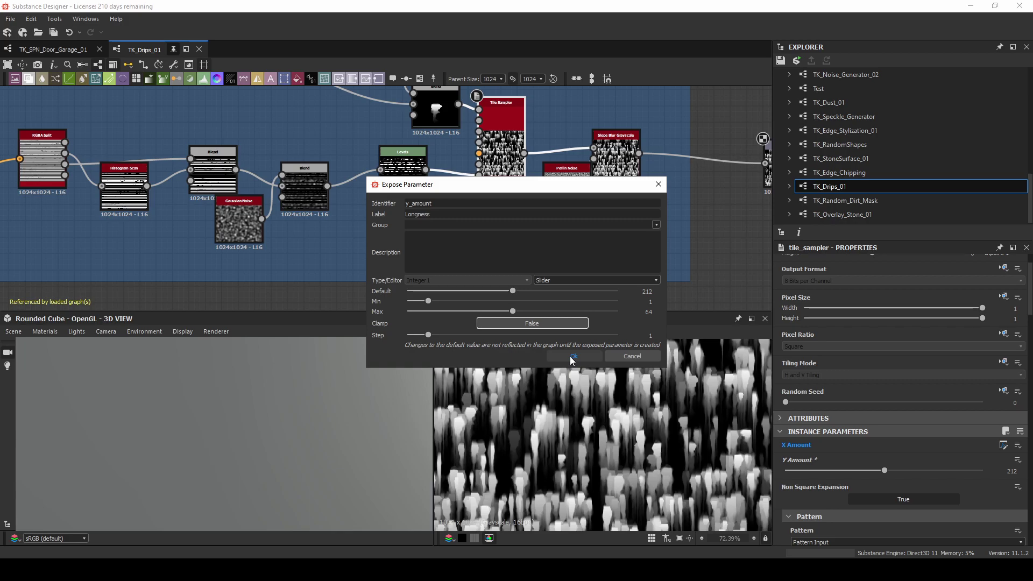
left_click(571, 357)
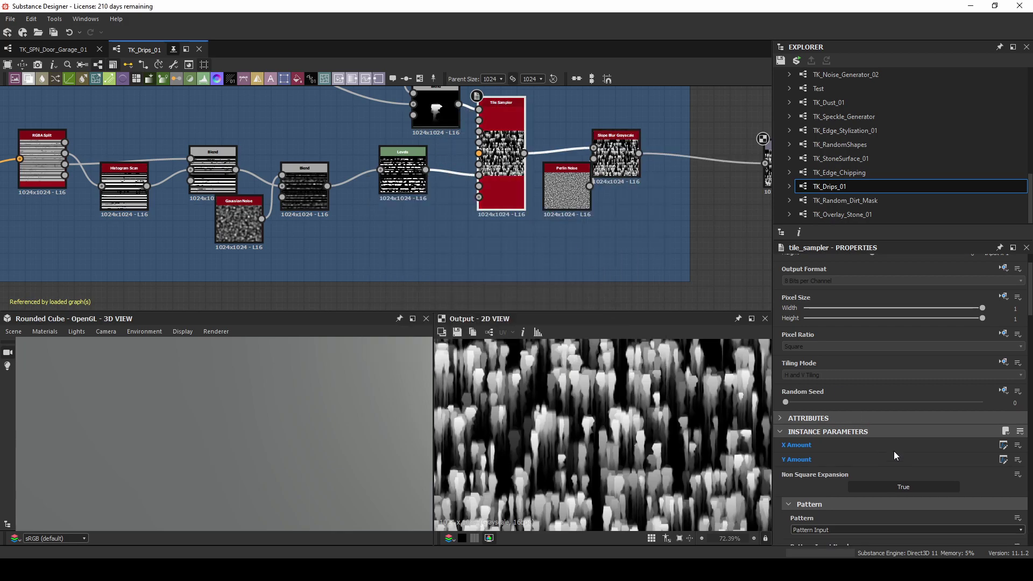
Step: Move the drip pattern nodes, from the Splat Generator to their Blend, higher up to make room above the Tile Sampler
scroll(895, 446, "down", 5)
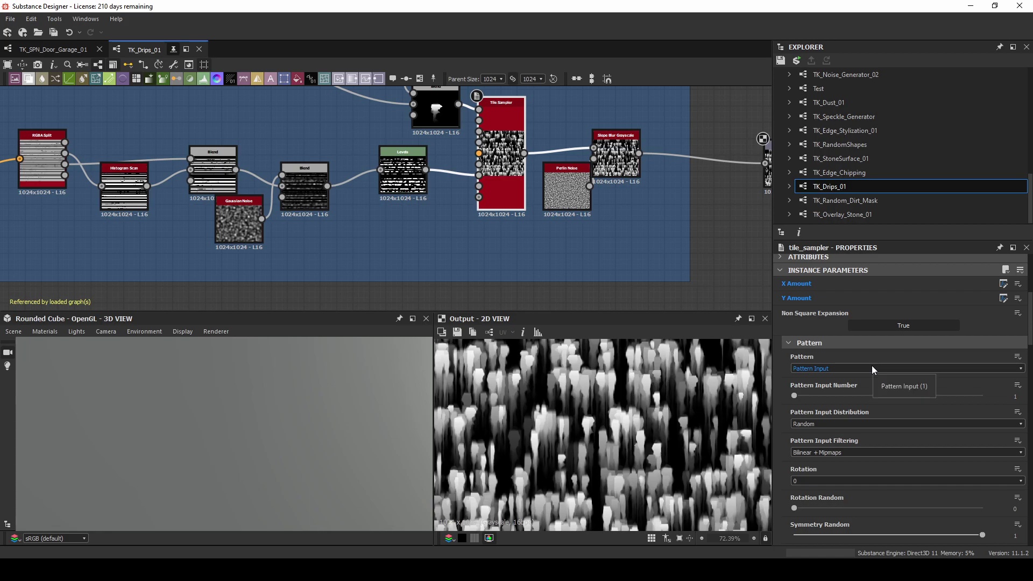
middle_click_drag(412, 203, 534, 339)
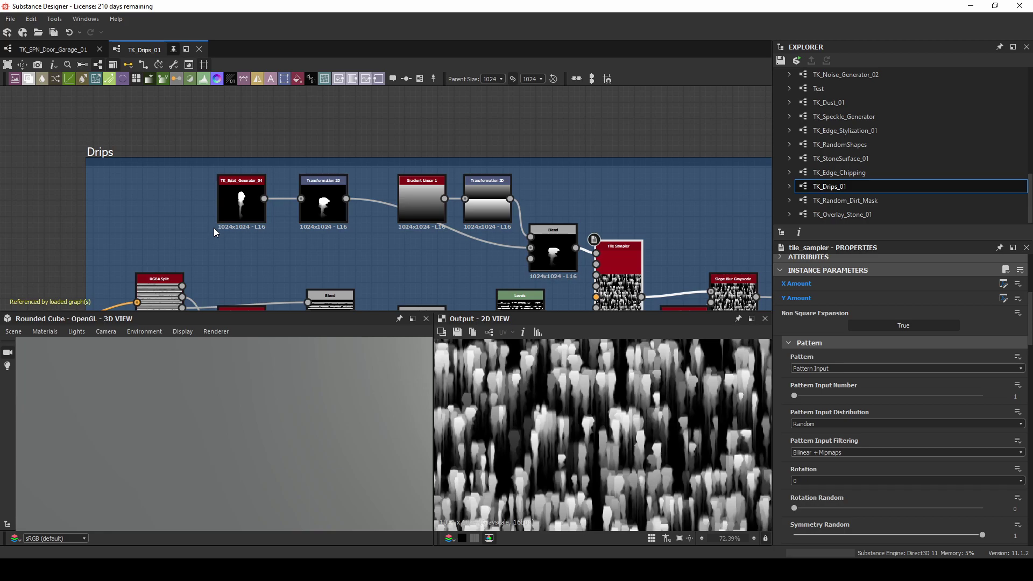
middle_click_drag(582, 163, 627, 203)
scroll(393, 191, "down", 1)
left_click_drag(398, 196, 404, 90)
left_click_drag(270, 161, 473, 129)
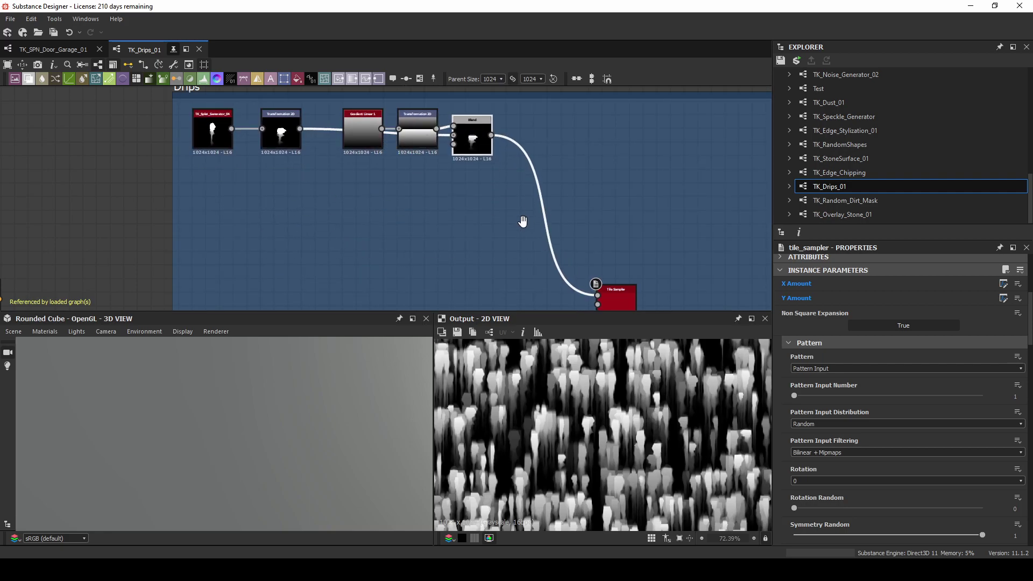
middle_click_drag(523, 223, 485, 80)
Step: Move the mask node chain from RGBA Split to Levels lower within the Drips frame
middle_click_drag(261, 156, 299, 142)
left_click_drag(194, 131, 531, 253)
left_click_drag(480, 280, 477, 307)
left_click_drag(530, 168, 522, 223)
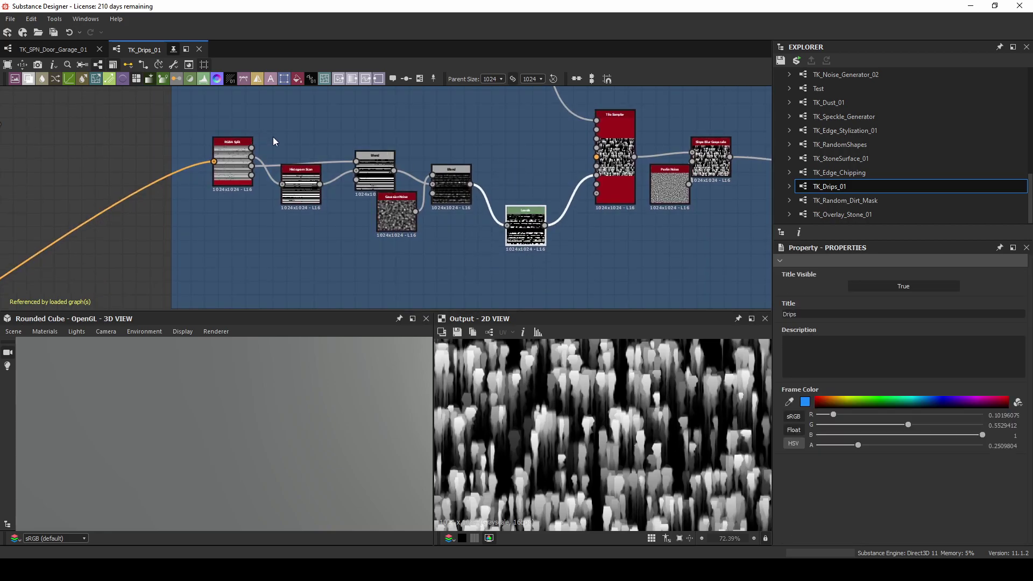
key("ctrl+z")
left_click_drag(535, 187, 491, 253)
Step: Set the Tile Sampler's Pattern Input Number to 3
mouse_move(427, 184)
middle_mouse_down()
mouse_move(376, 221)
mouse_move(392, 271)
middle_mouse_up()
mouse_move(472, 150)
middle_mouse_down()
mouse_move(474, 221)
mouse_move(515, 200)
middle_mouse_up()
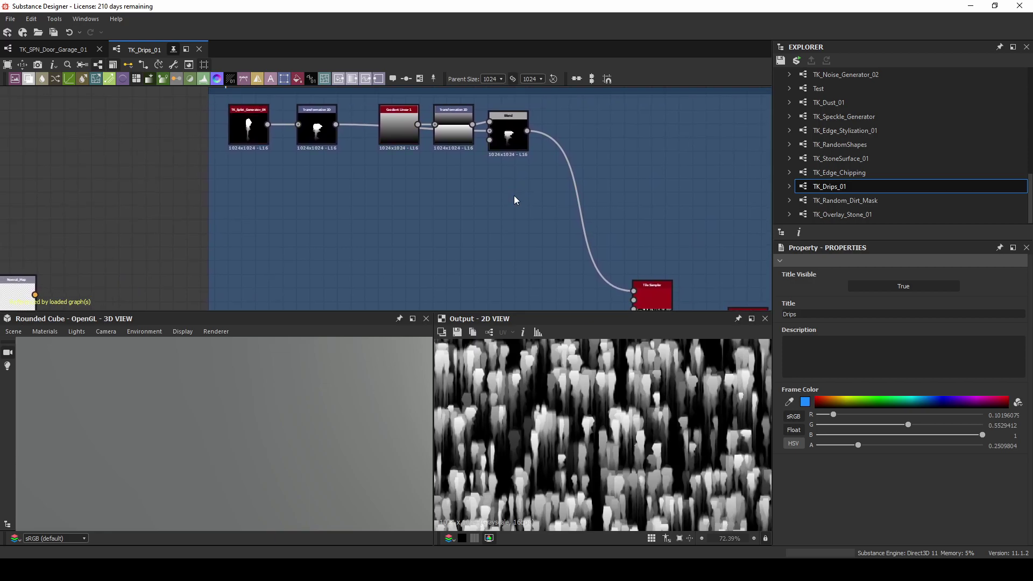
middle_click_drag(545, 258, 480, 184)
left_click(594, 240)
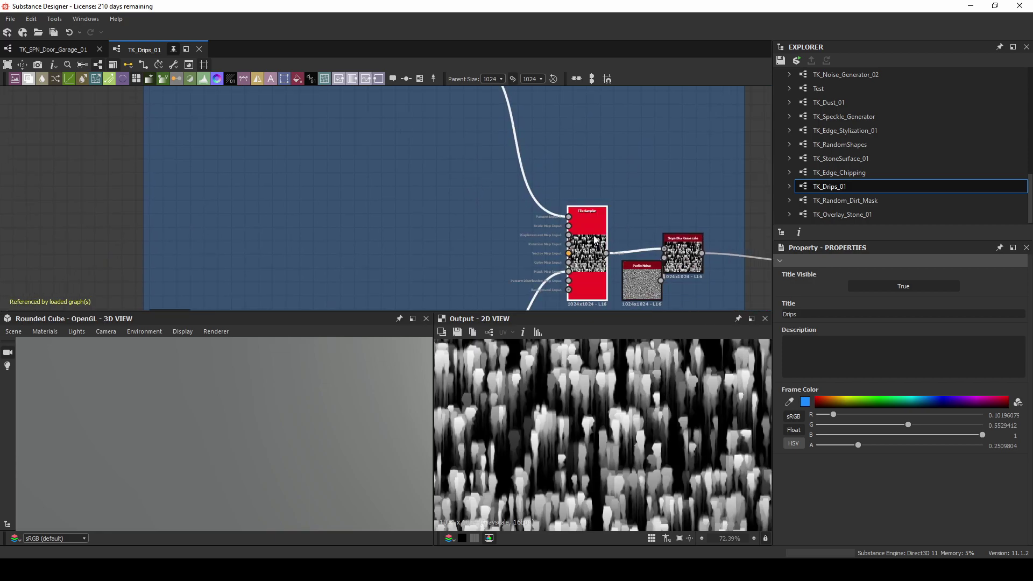
left_click(596, 239)
scroll(928, 420, "down", 5)
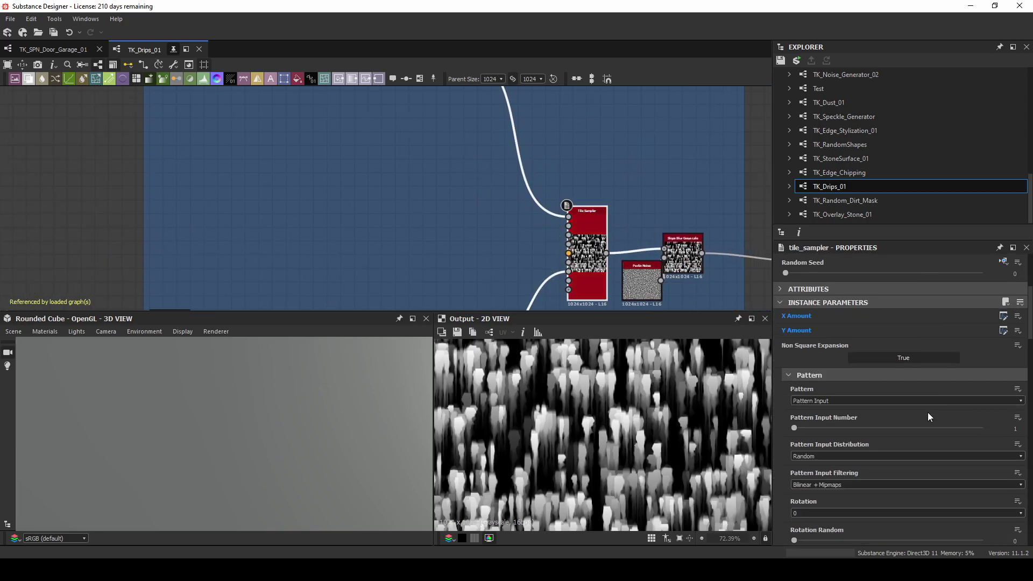
left_click_drag(795, 427, 854, 430)
Step: Enclose the five drip pattern nodes in a new frame titled Drip 1, extending the Drips frame upward around it
middle_click_drag(357, 178, 488, 221)
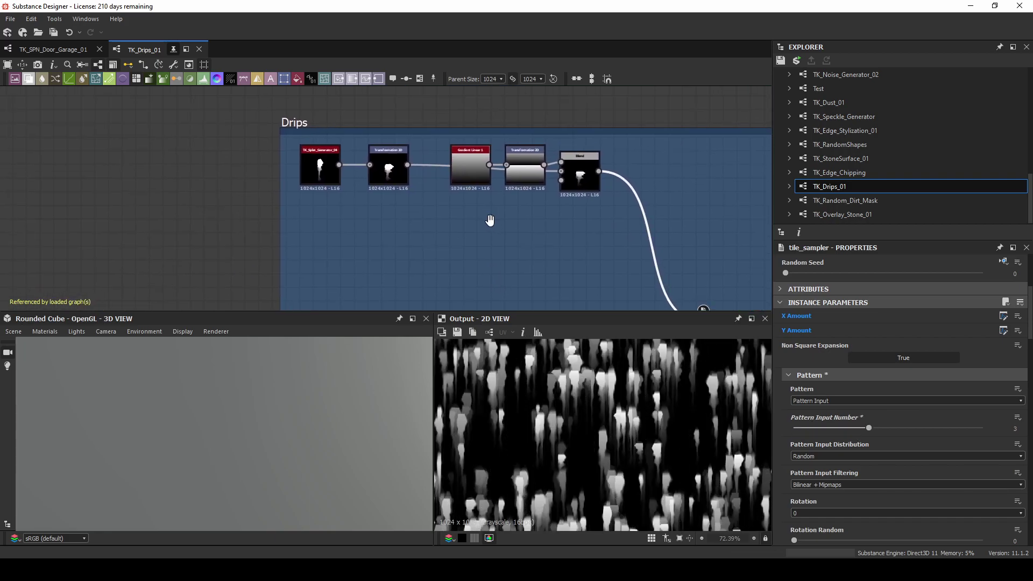
left_click_drag(318, 205, 574, 168)
right_click(574, 168)
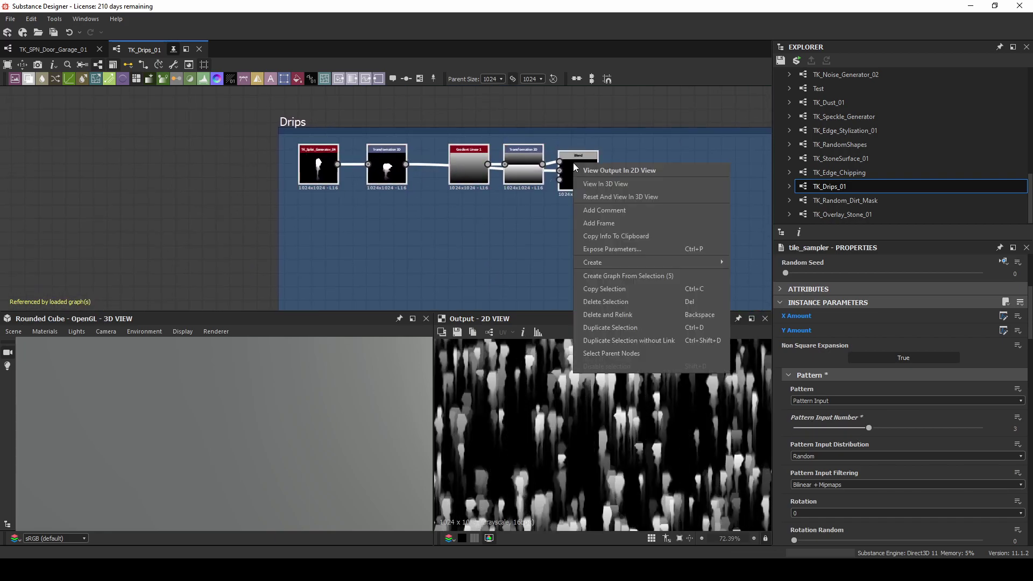
left_click(618, 223)
left_click_drag(647, 127, 632, 92)
left_click(485, 127)
type("Drip 1")
key("Return")
left_click(668, 166)
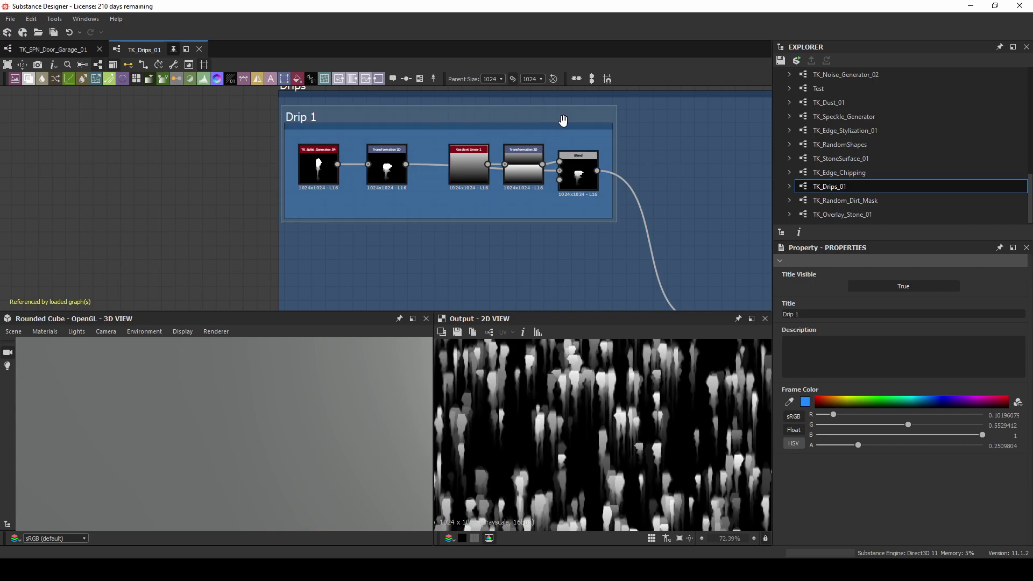
middle_click_drag(563, 120, 552, 48)
key("ctrl+v")
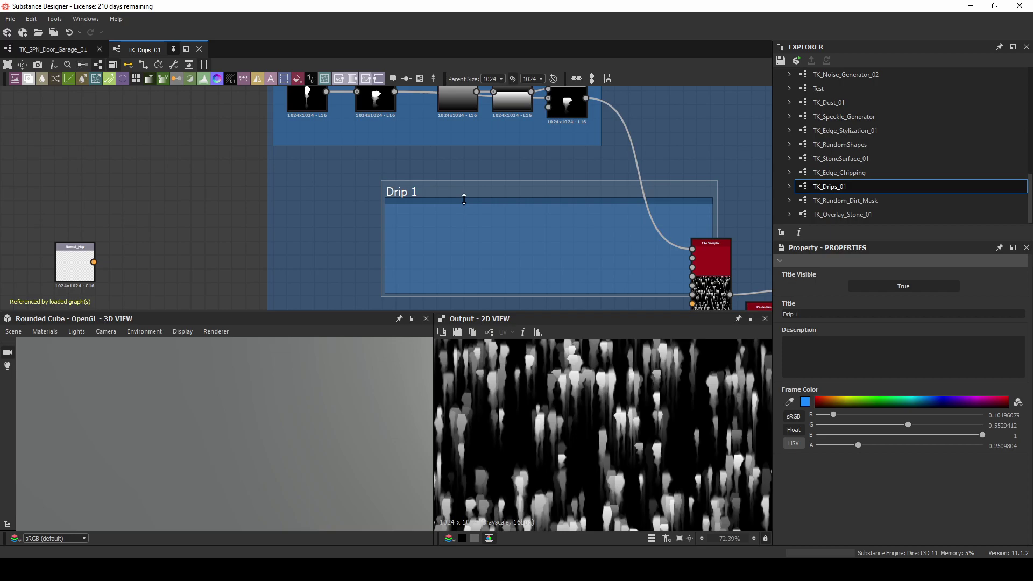
key("Delete")
Step: Enlarge the graph view, then duplicate the Drip 1 frame with its five nodes and place the copy directly below the original
middle_click_drag(459, 173, 429, 232)
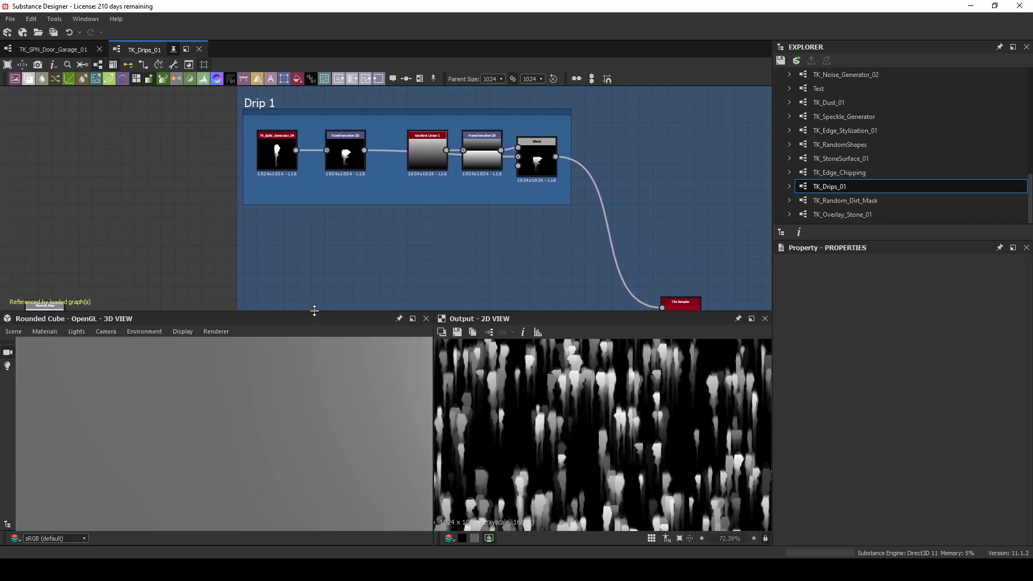
left_click_drag(314, 310, 318, 383)
middle_click_drag(508, 254, 502, 293)
left_click_drag(579, 287, 229, 125)
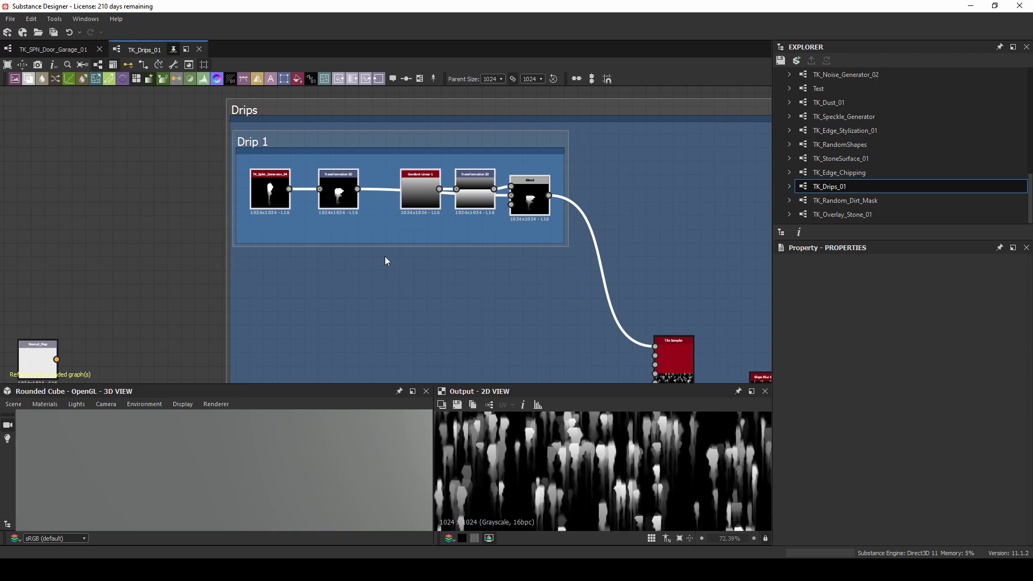
key("ctrl+d")
left_click_drag(561, 232, 309, 147)
key("ctrl+z")
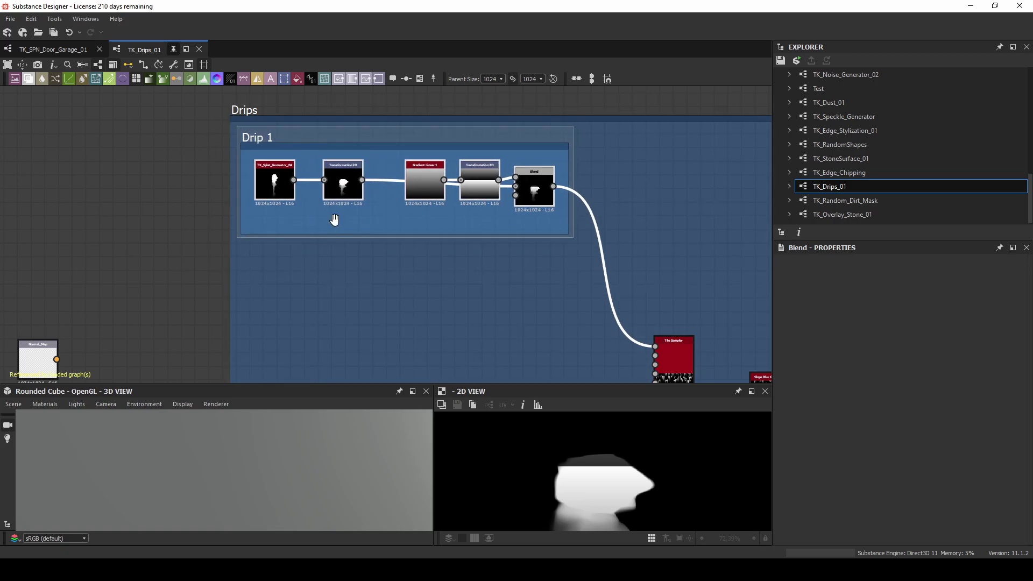
middle_click_drag(340, 273, 327, 205)
key("ctrl+d")
left_click_drag(377, 216, 362, 190)
Step: Duplicate the copied drip frame with its nodes once more and place it below as a third group
middle_click_drag(362, 186, 366, 168)
key("ctrl+d")
left_click_drag(557, 207, 549, 266)
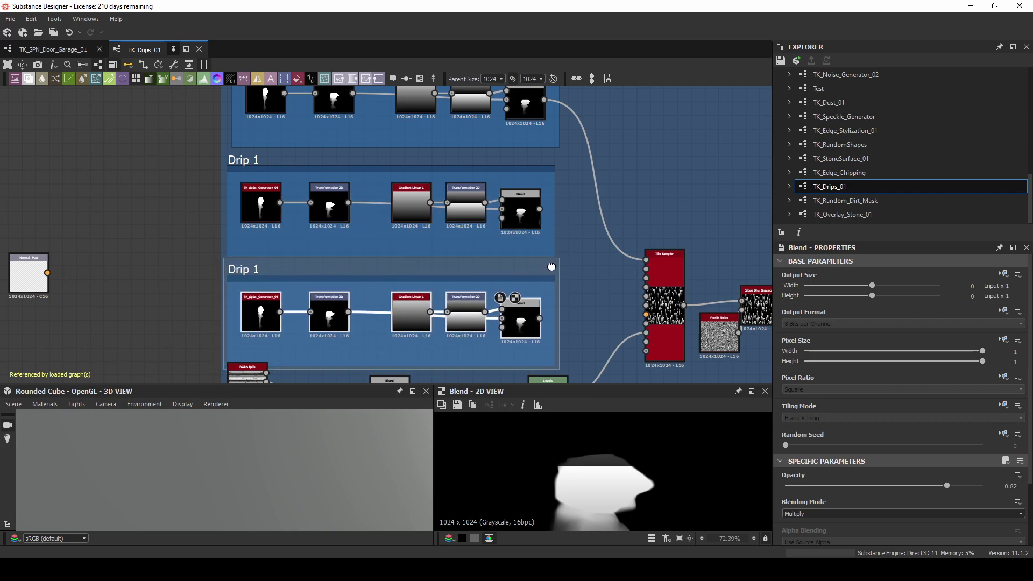
Step: Extend the Drips frame downward and move the RGBA Split to Levels chain below the third drip group
middle_click_drag(543, 247, 525, 127)
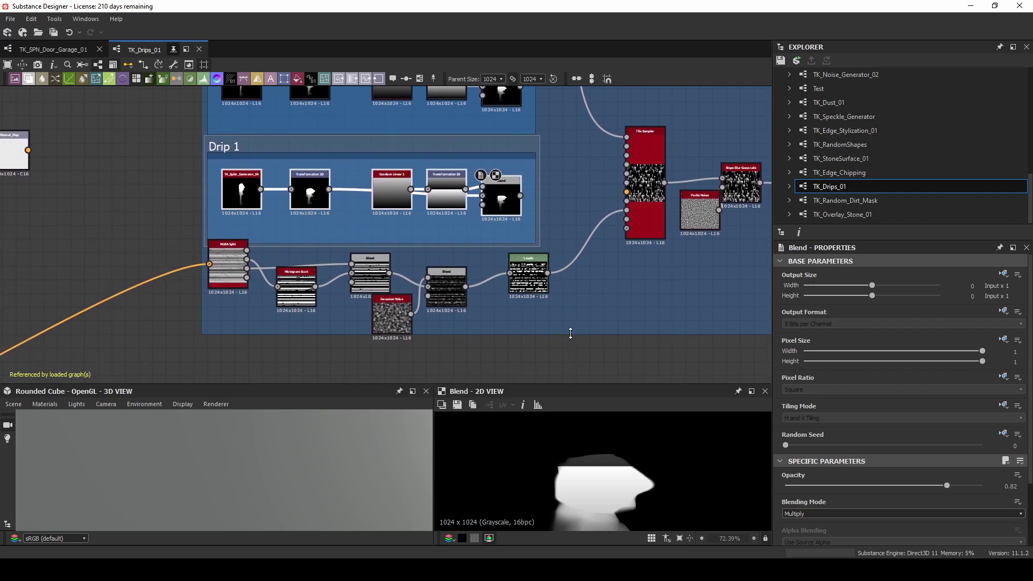
left_click_drag(571, 334, 571, 377)
left_click_drag(591, 308, 233, 191)
left_click_drag(230, 216, 243, 311)
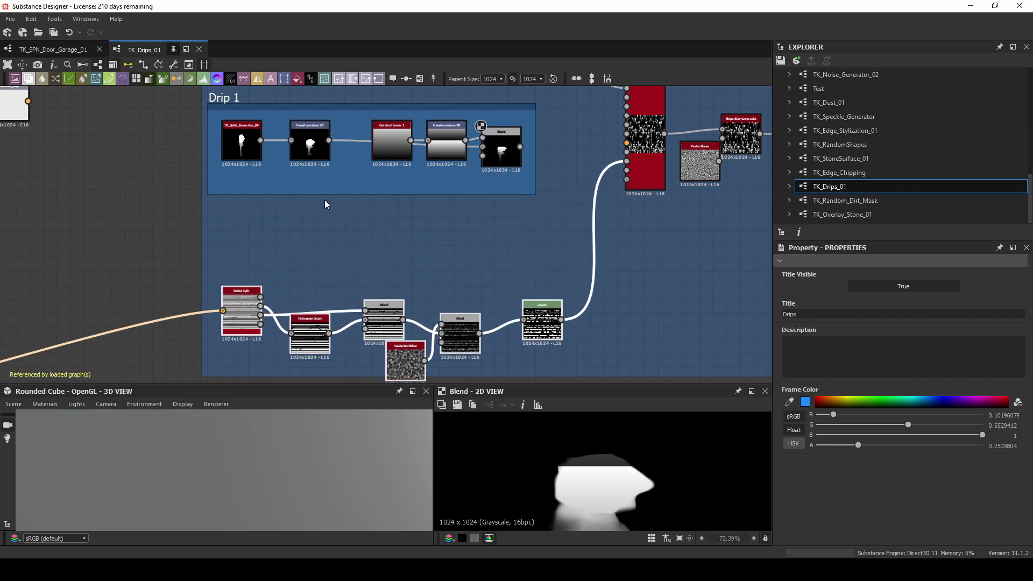
Step: Rename the two duplicated frames as Drip 2 and Drip 3
middle_click_drag(327, 204, 334, 341)
middle_click_drag(322, 199, 327, 265)
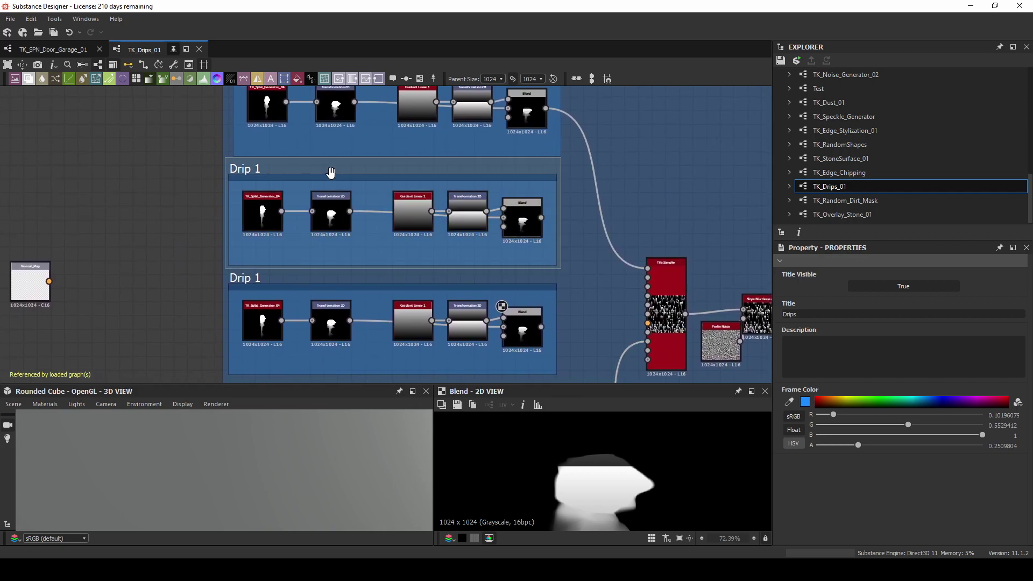
left_click(264, 171)
left_click(311, 281)
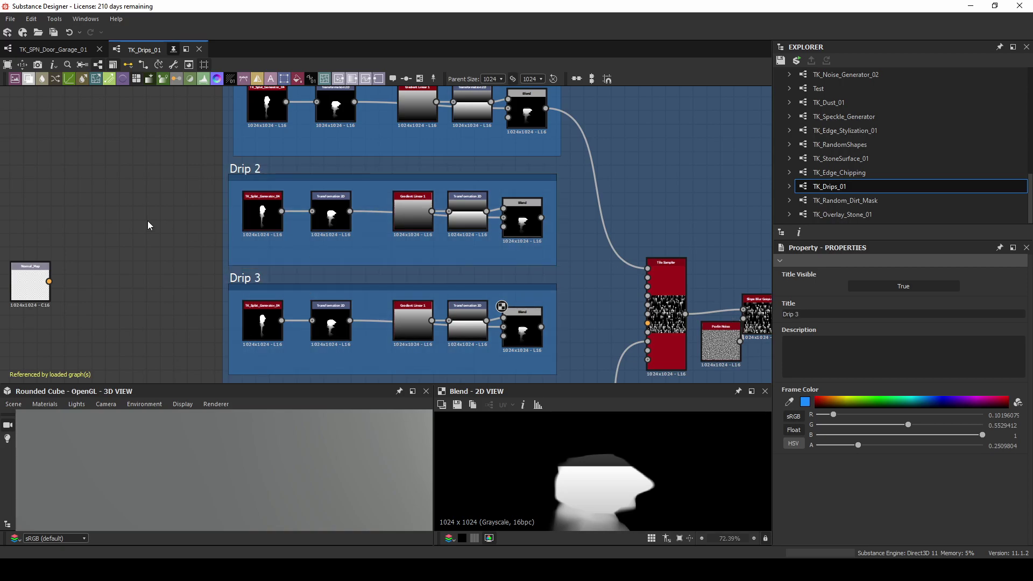
Step: Set the Random Seed of the Splat Generator in the Drip 2 frame to 8
left_click(262, 212)
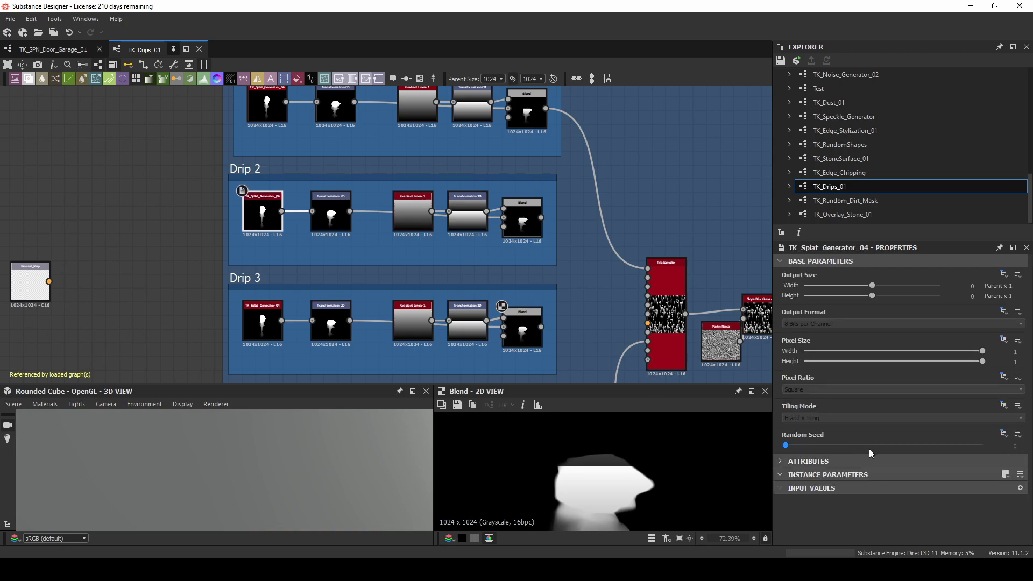
left_click(946, 447)
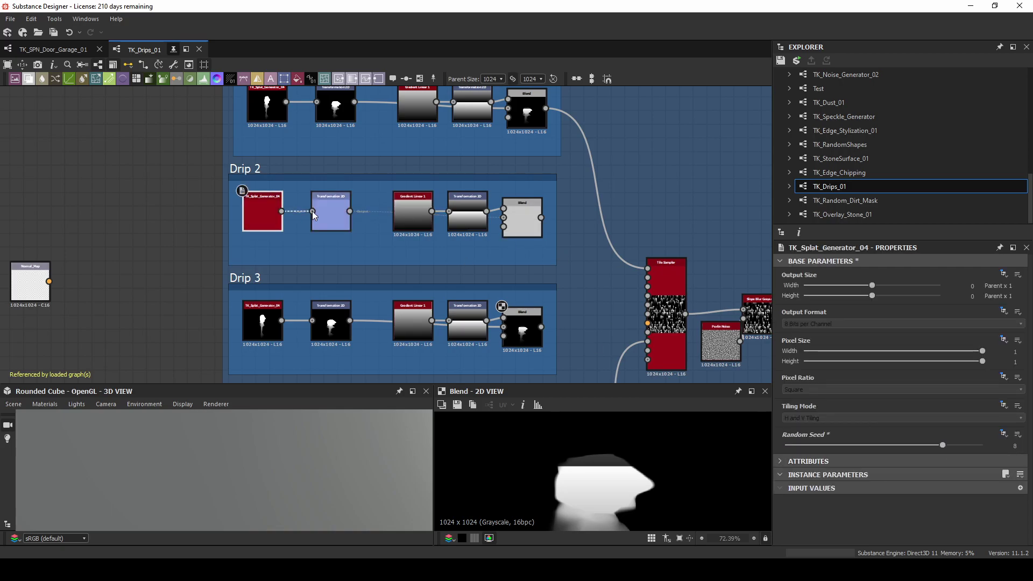
Step: Set the Random Seed of the Splat Generator in the Drip 3 frame to 22
left_click(263, 323)
left_click(1015, 446)
type("22")
key("Return")
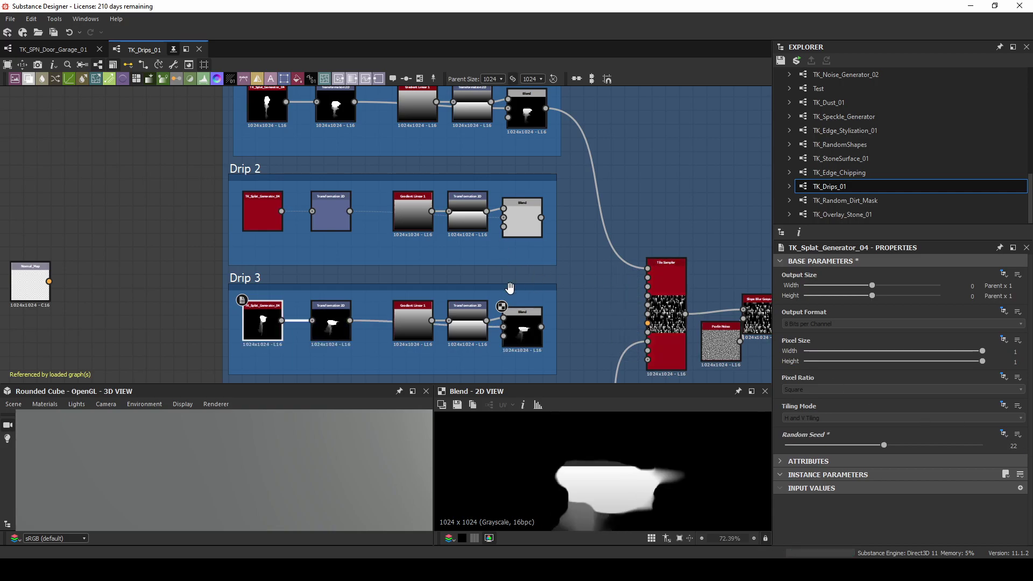
middle_click_drag(550, 291, 498, 243)
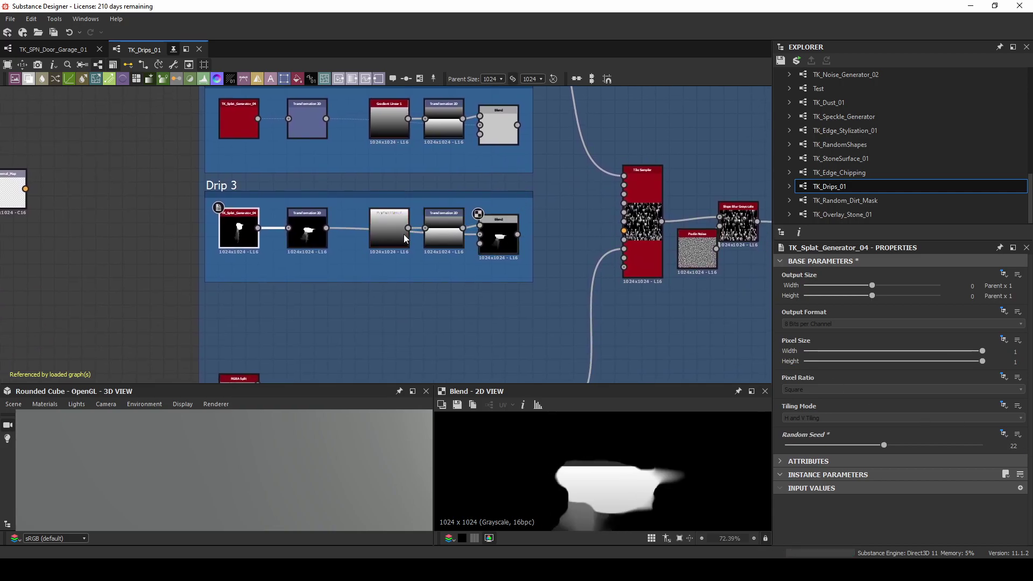
left_click(448, 231)
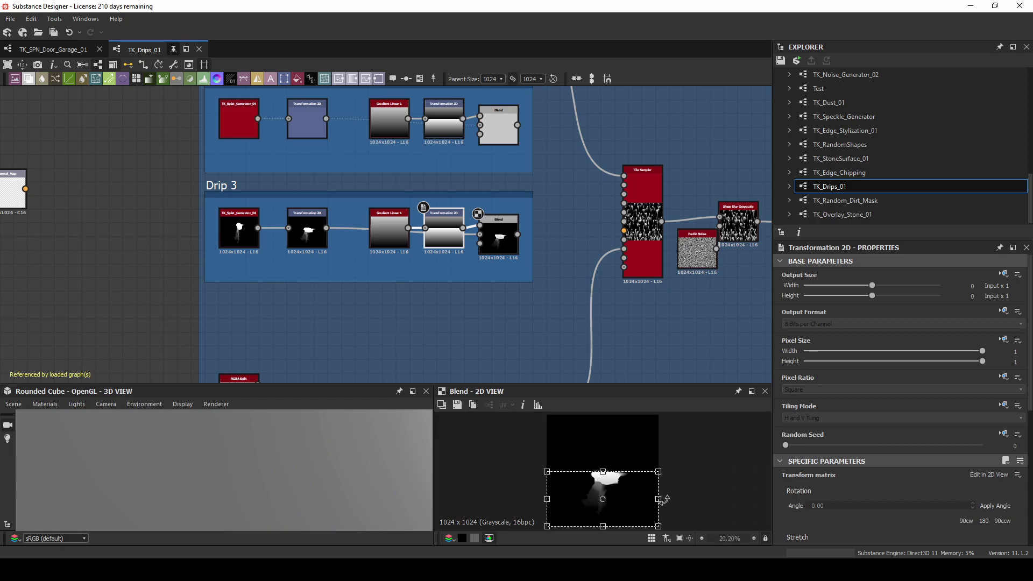
left_click_drag(658, 498, 628, 505)
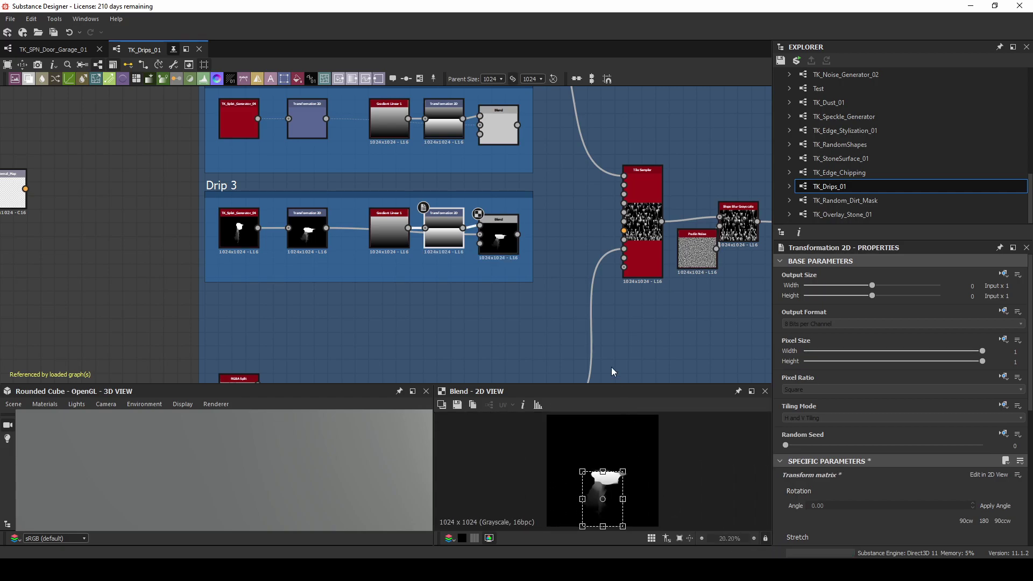
key("ctrl+z")
Step: Narrow the drip shape in the Drip 3 frame using the Transformation 2D node fed by its Splat Generator
left_click(297, 215)
left_click_drag(692, 480, 643, 480)
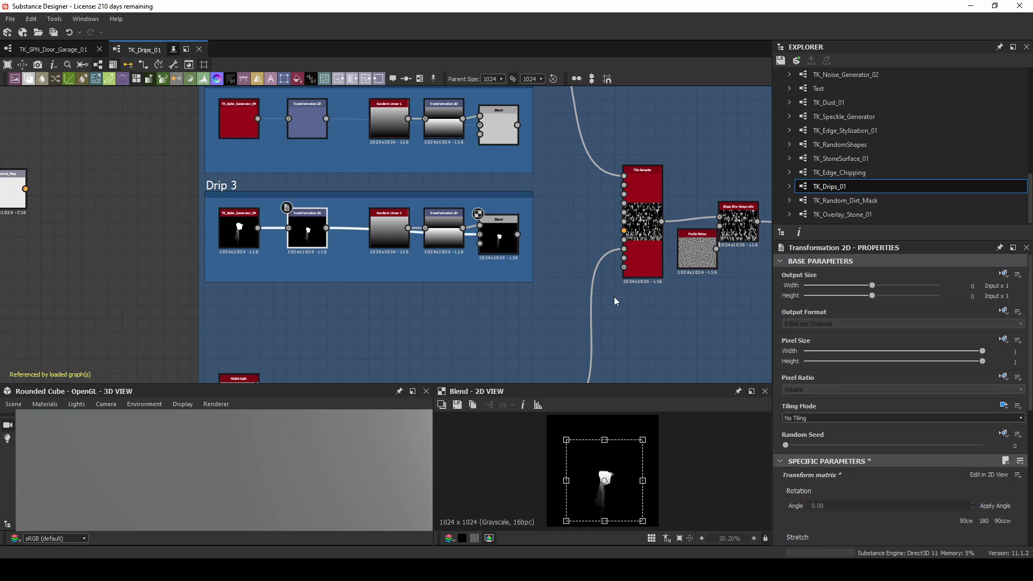
Step: Connect the Drip 3 and Drip 2 Blend outputs to the Tile Sampler's third and second pattern inputs and preview the Tile Sampler
left_click_drag(517, 234, 624, 194)
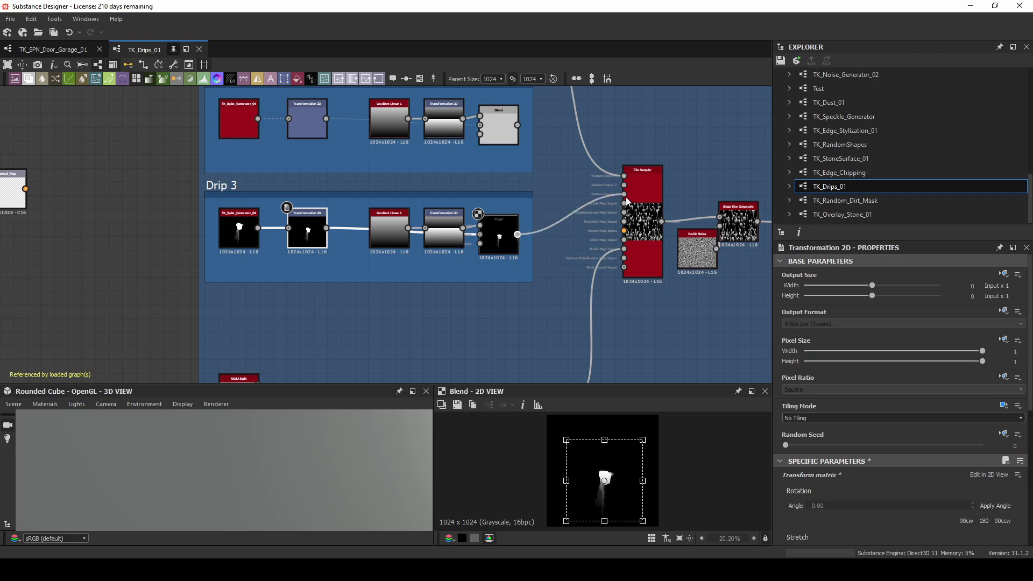
left_click_drag(517, 125, 624, 185)
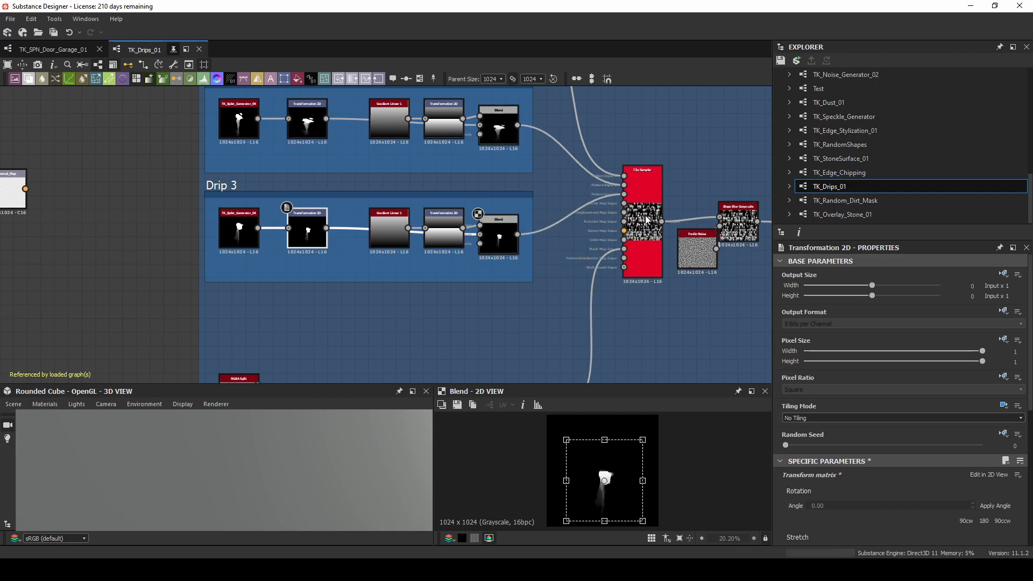
left_click(628, 181)
double_click(641, 192)
middle_click_drag(592, 466, 570, 530)
middle_click_drag(323, 108, 336, 219)
Step: Select the Drip 2 Transformation 2D node after the Splat Generator and enlarge the preview area for the Tile Sampler output
left_click(324, 230)
left_click_drag(322, 227, 321, 228)
left_click(93, 218)
left_click(322, 227)
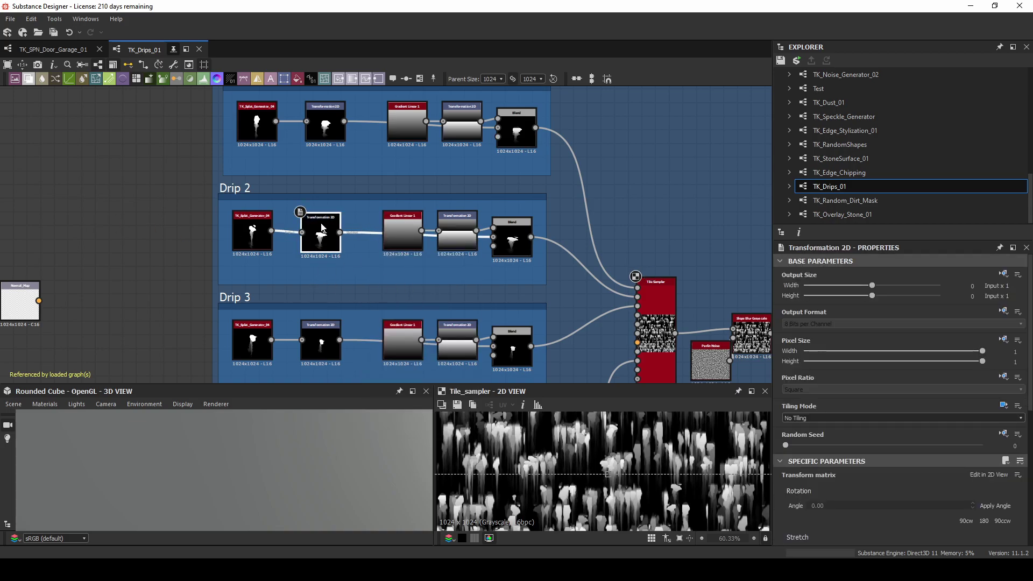
scroll(641, 468, "down", 4)
key("f")
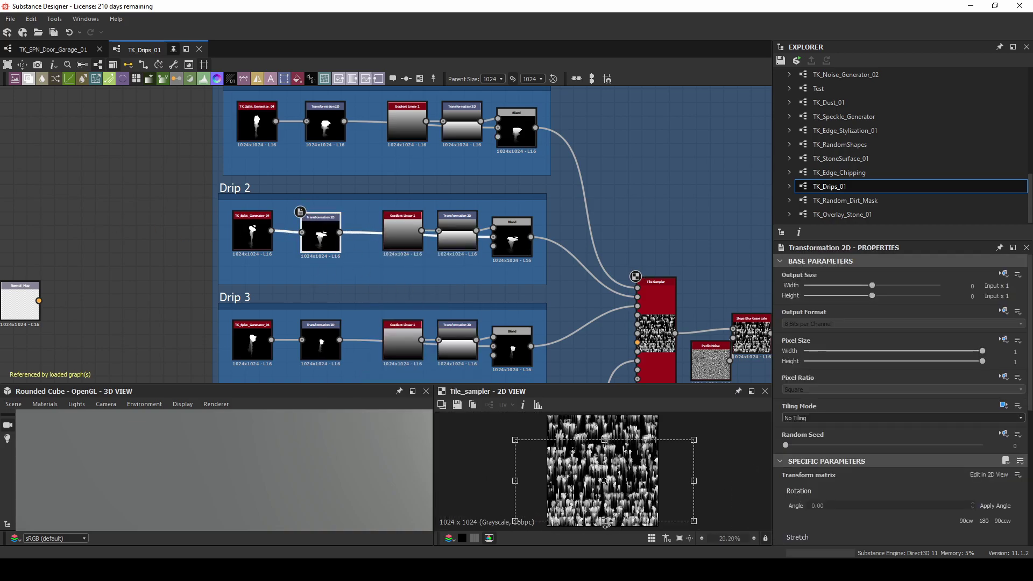
left_click_drag(603, 385, 602, 180)
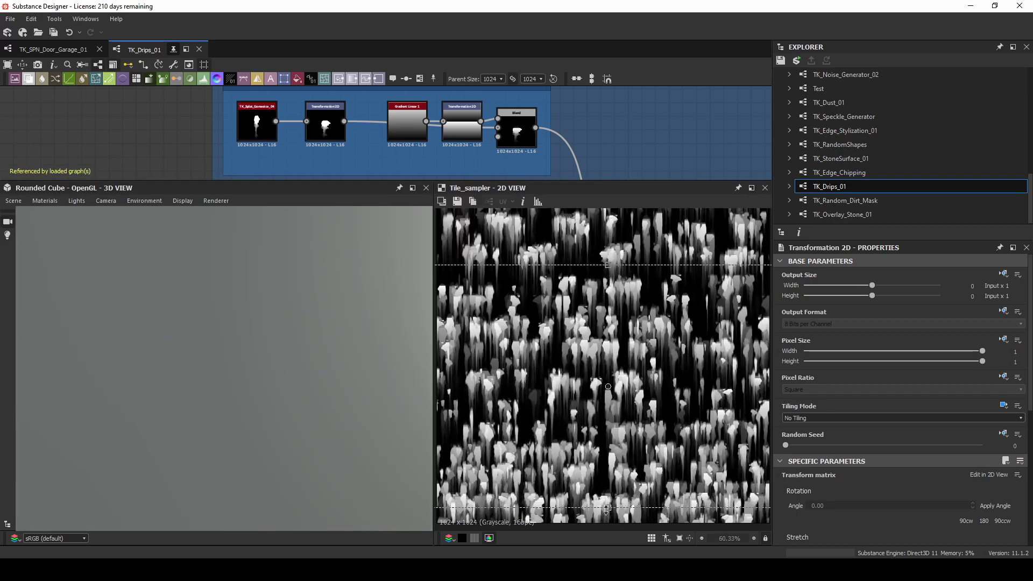
Step: Reduce the height and width of the Drip 2 shape through its Transformation 2D frame
left_click_drag(608, 509, 613, 437)
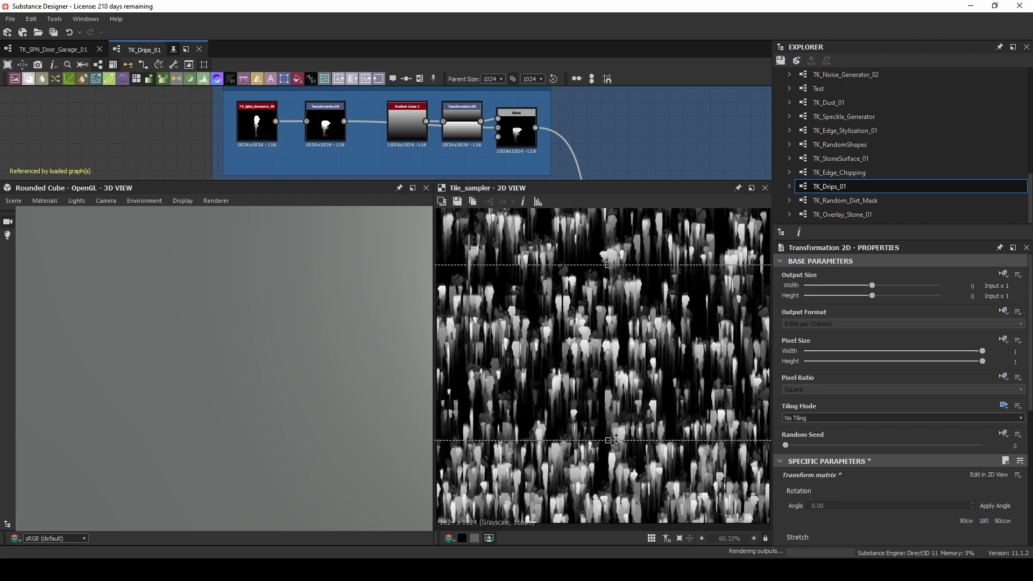
scroll(660, 379, "down", 3)
left_click_drag(760, 366, 658, 365)
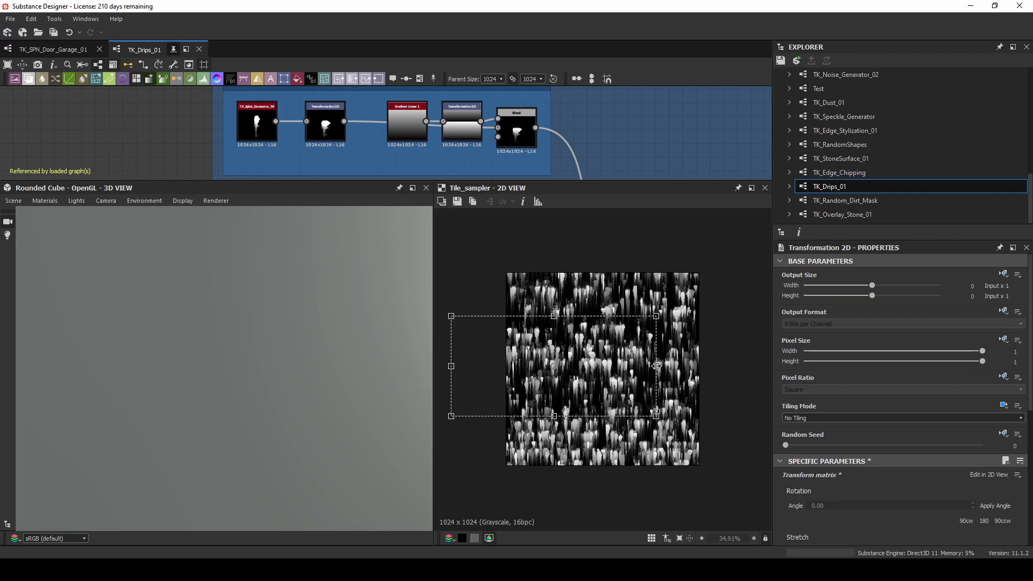
scroll(585, 376, "up", 4)
scroll(585, 377, "down", 3)
scroll(420, 132, "down", 4)
Step: Shift the Drip 3 shape slightly to the right with its Transformation 2D node
middle_click_drag(370, 136, 353, 88)
scroll(357, 121, "up", 1)
scroll(357, 138, "up", 1)
left_click(357, 137)
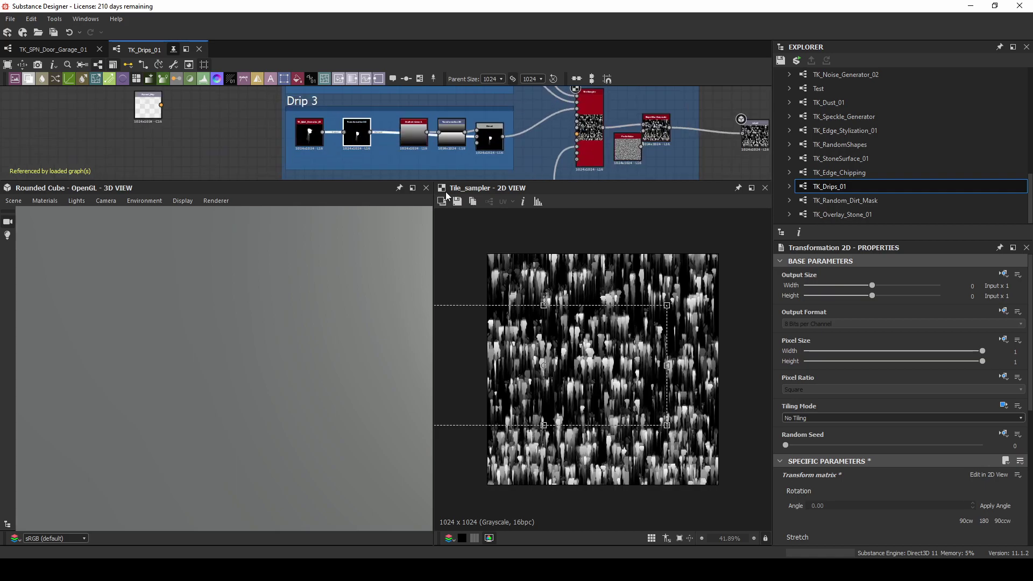
scroll(609, 366, "up", 2)
left_click_drag(627, 379, 656, 381)
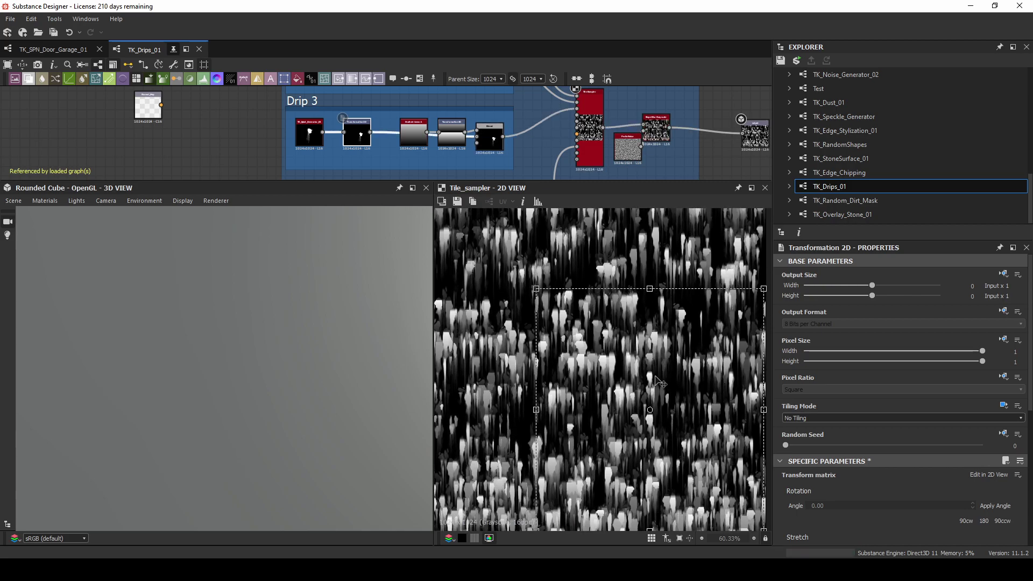
Step: Set the Tile Sampler's Mask Random to 0.98 to thin out the drips
middle_click_drag(655, 123, 644, 120)
left_click(579, 117)
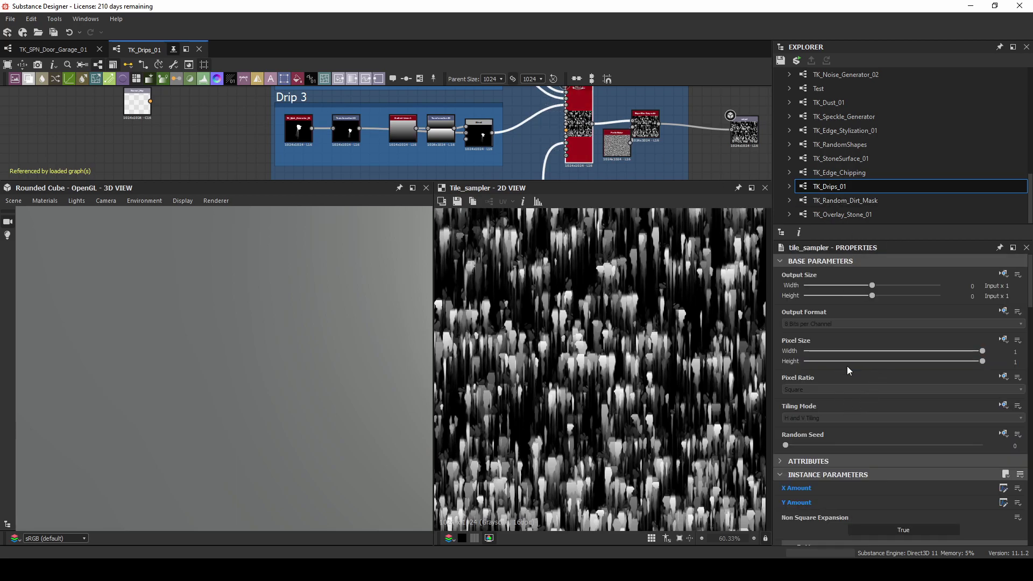
scroll(863, 376, "down", 4)
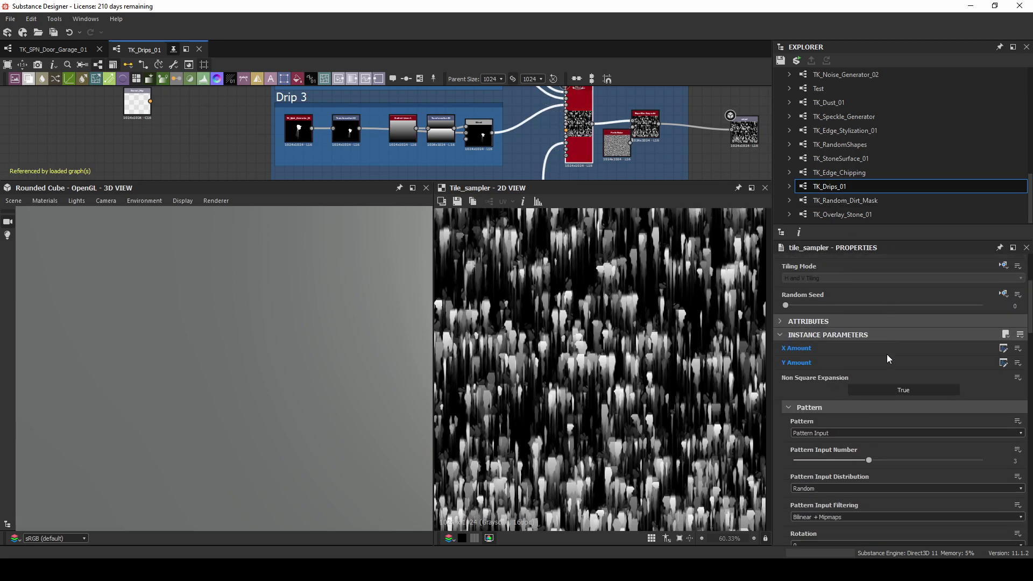
scroll(887, 354, "down", 2)
scroll(887, 353, "down", 2)
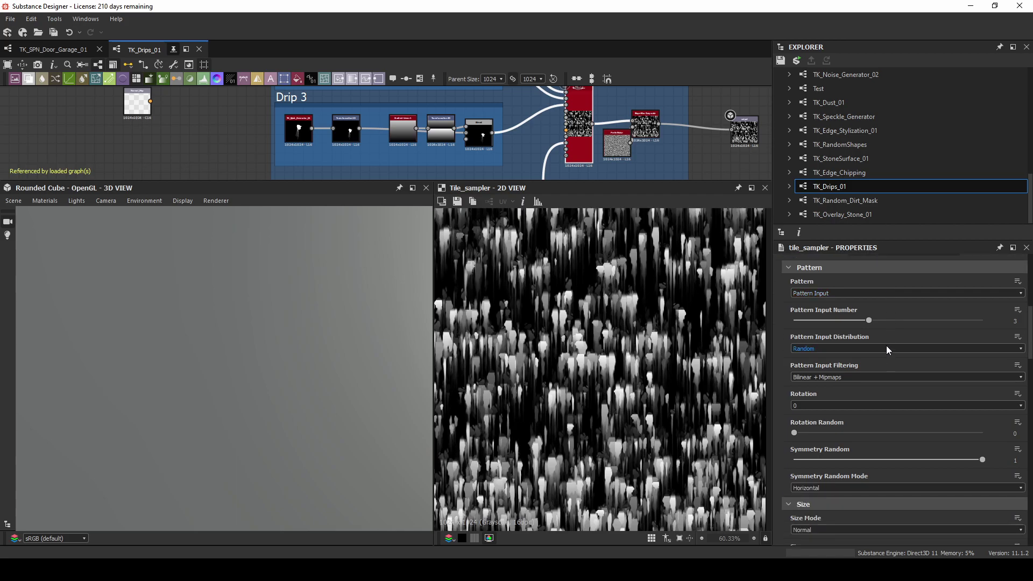
scroll(886, 346, "down", 2)
scroll(886, 346, "down", 2)
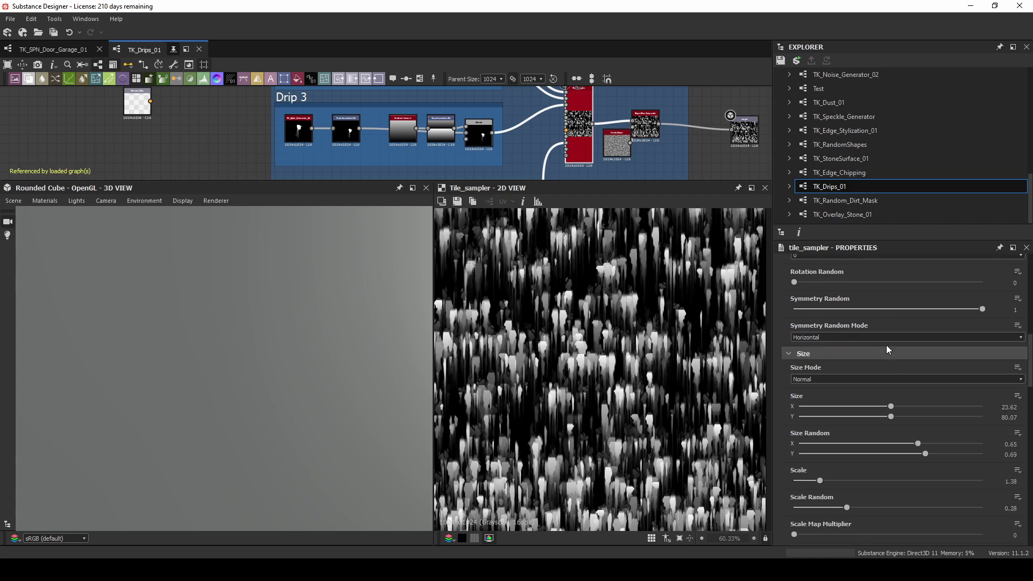
scroll(885, 350, "down", 2)
left_click_drag(1029, 371, 1025, 485)
left_click_drag(939, 382, 979, 386)
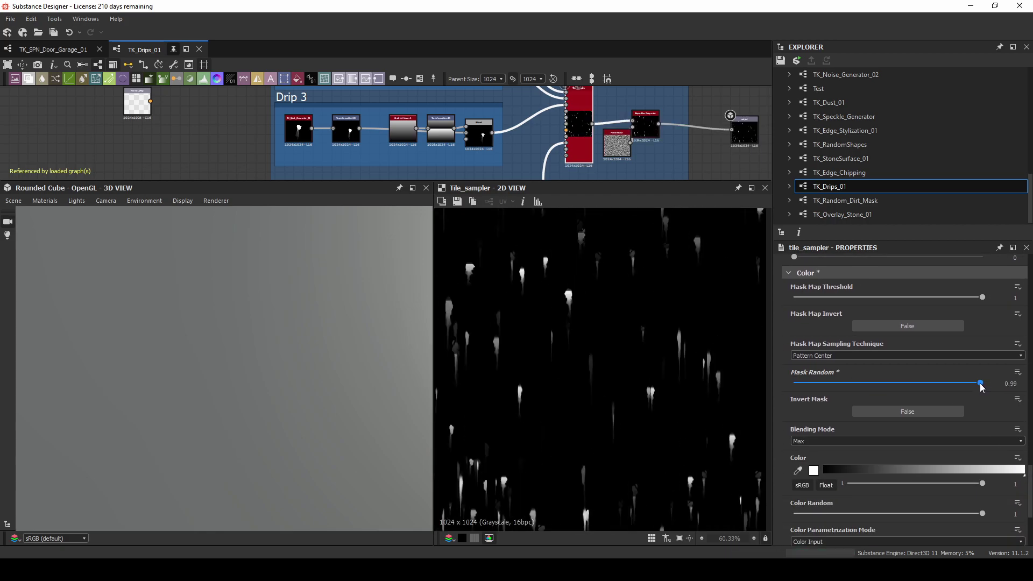
scroll(639, 361, "down", 1)
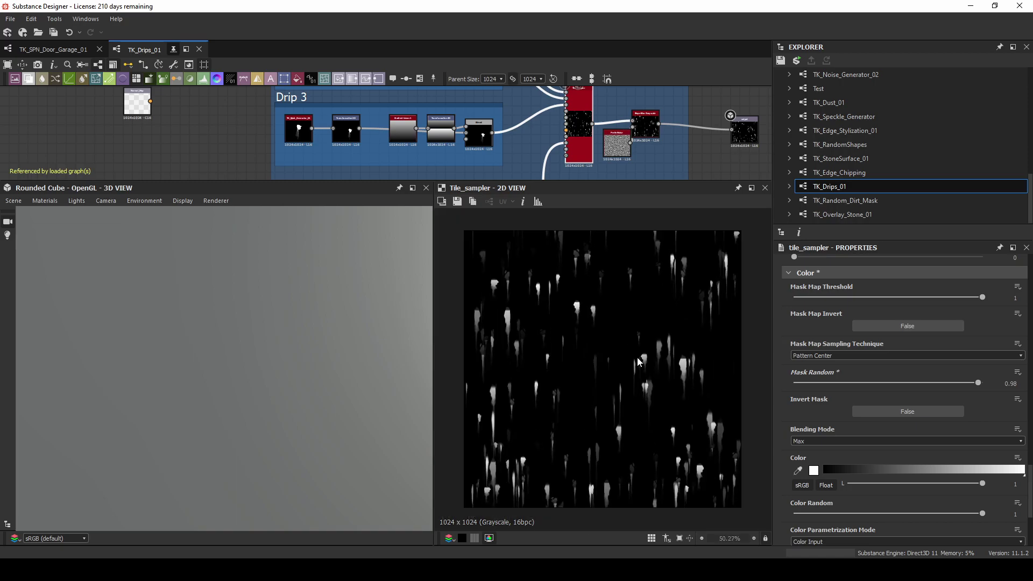
Step: Expose the Tile Sampler's Mask Random as a new graph input labelled Amount
left_click(1018, 372)
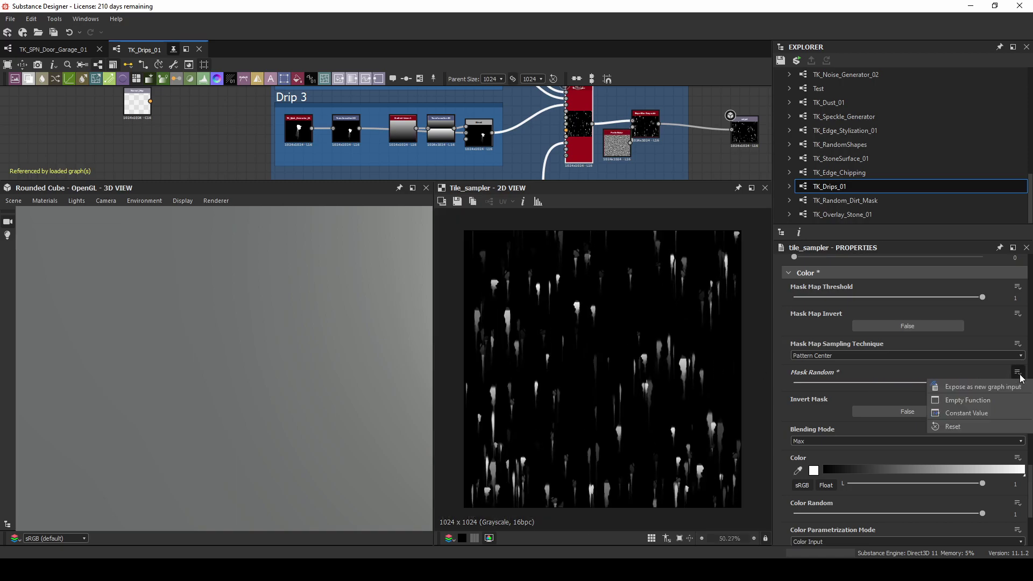
left_click(982, 387)
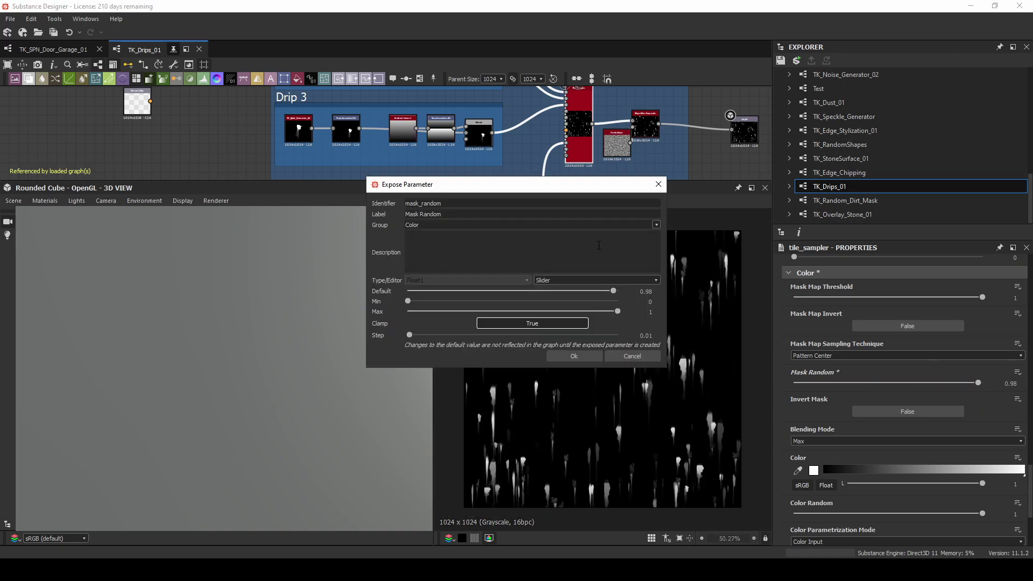
key("ctrl+a")
type("Amount")
left_click(585, 355)
Step: Compare the Tile Sampler's blending modes, keep Max, and expose Blending Mode as a new graph input
left_click(816, 429)
left_click(808, 437)
left_click(807, 429)
left_click(810, 446)
left_click(1016, 417)
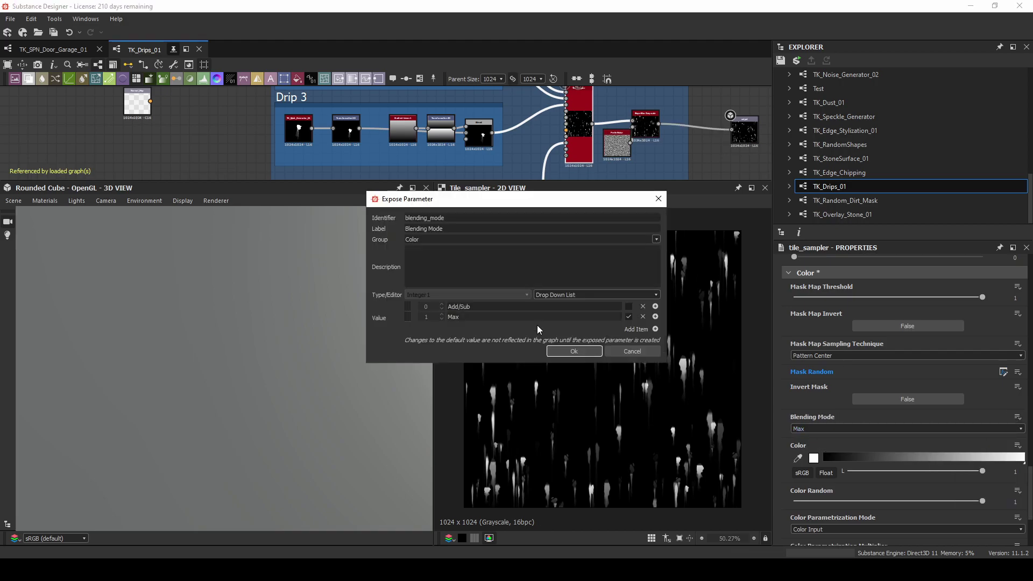
left_click(575, 351)
Step: Keep Mask Map Threshold at 1 and expose it as a new graph input
left_click_drag(983, 297, 1029, 302)
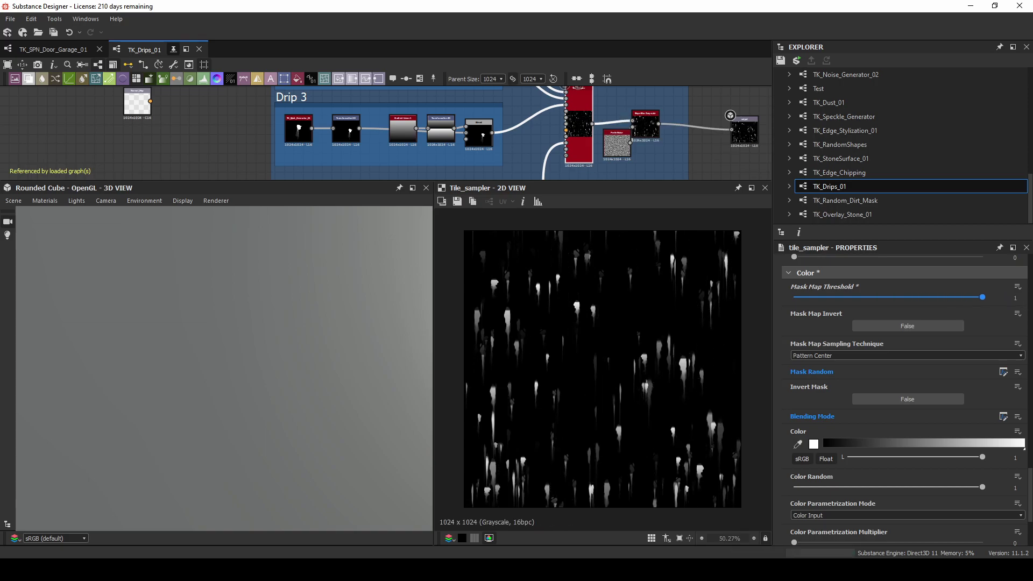
left_click(1018, 286)
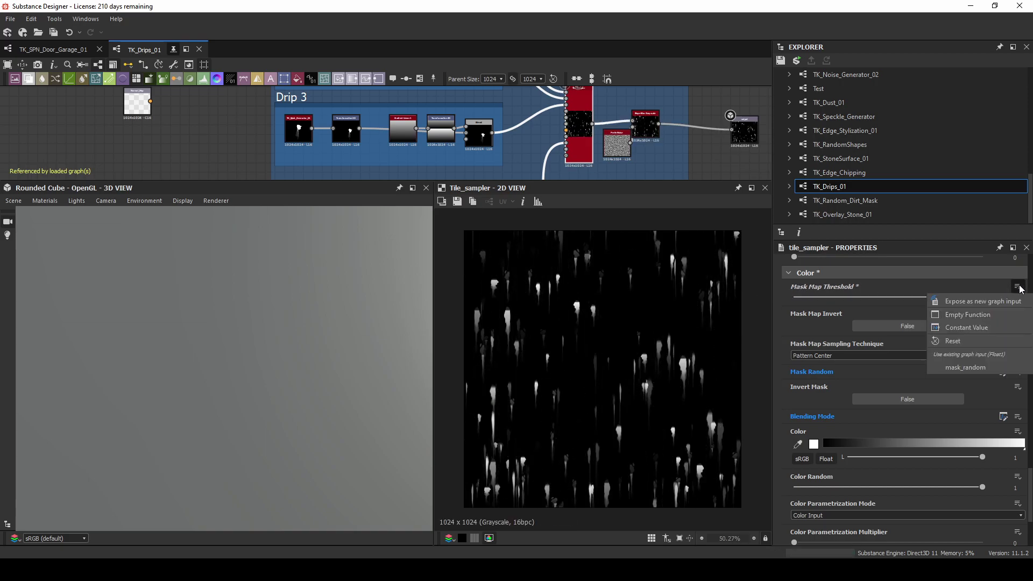
left_click(974, 303)
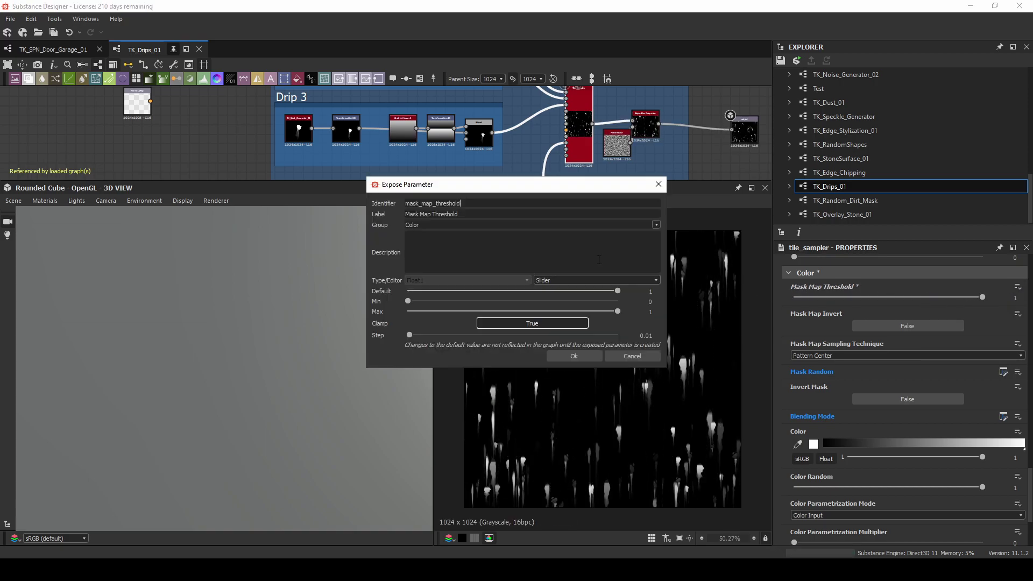
left_click(571, 356)
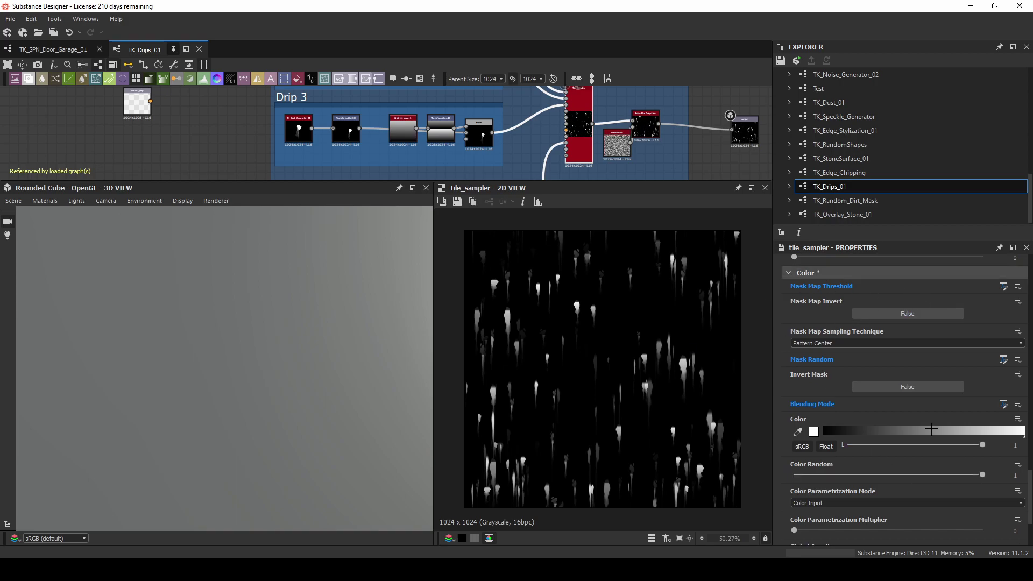
Step: Set the Tile Sampler's Scale Random to 0.09
scroll(931, 425, "down", 3)
scroll(975, 477, "up", 7)
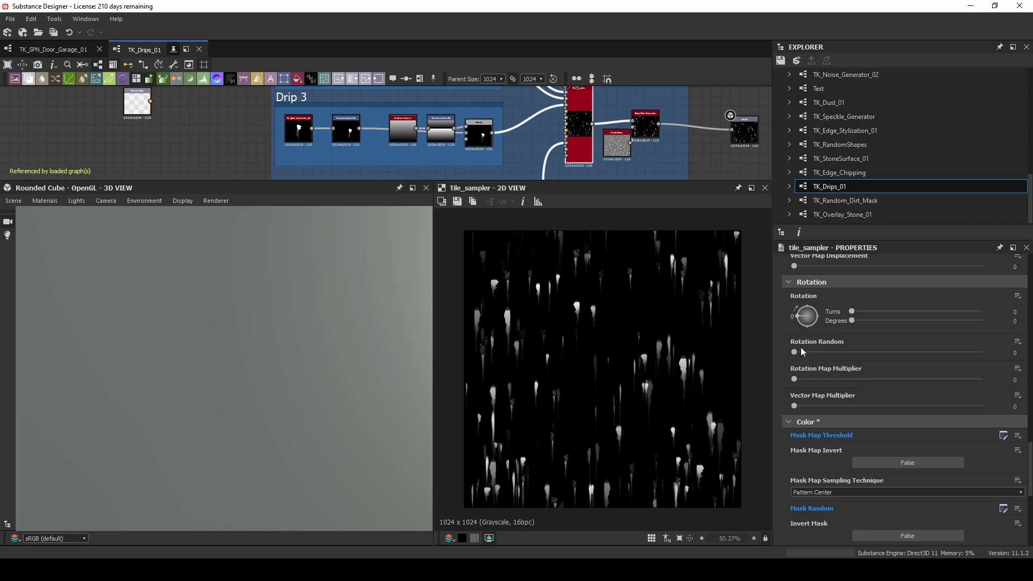
scroll(874, 343, "up", 5)
scroll(876, 343, "up", 6)
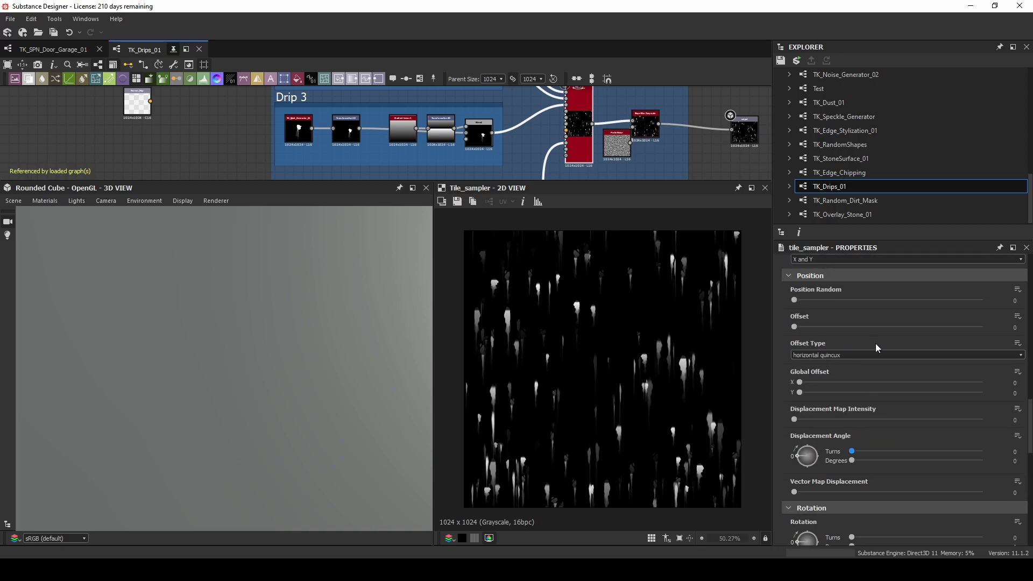
left_click_drag(843, 382, 812, 385)
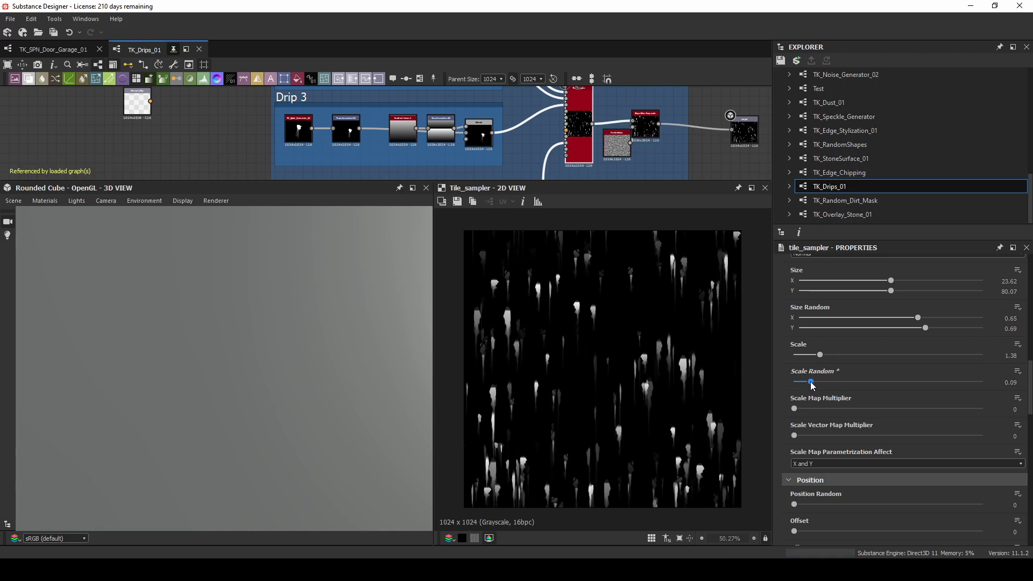
Step: Set the Tile Sampler's Size Y to 157.32 and its Size Random to X 0.14 and Y 0.73
left_click_drag(925, 328, 973, 331)
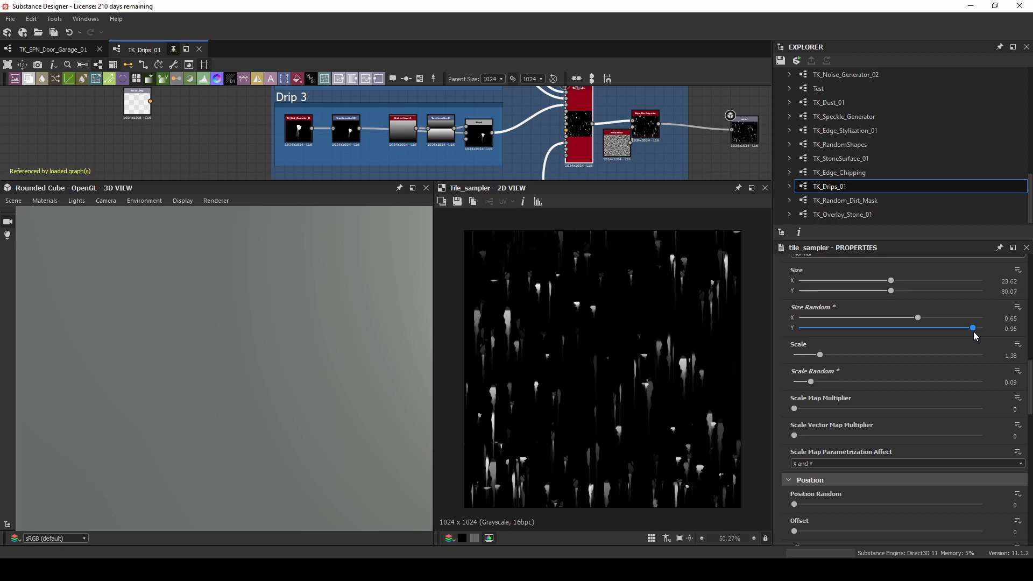
left_click_drag(891, 291, 979, 294)
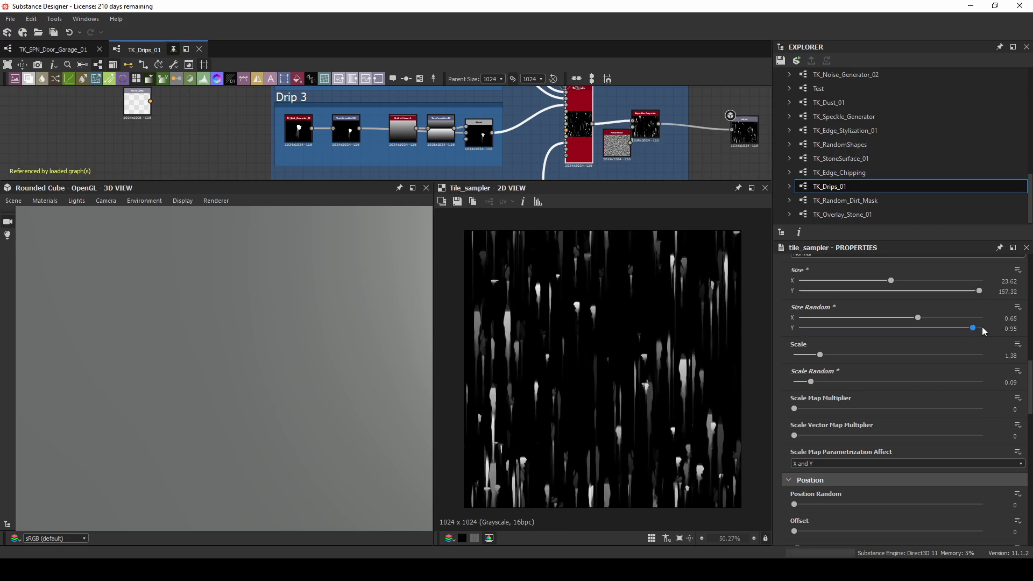
left_click_drag(974, 328, 933, 333)
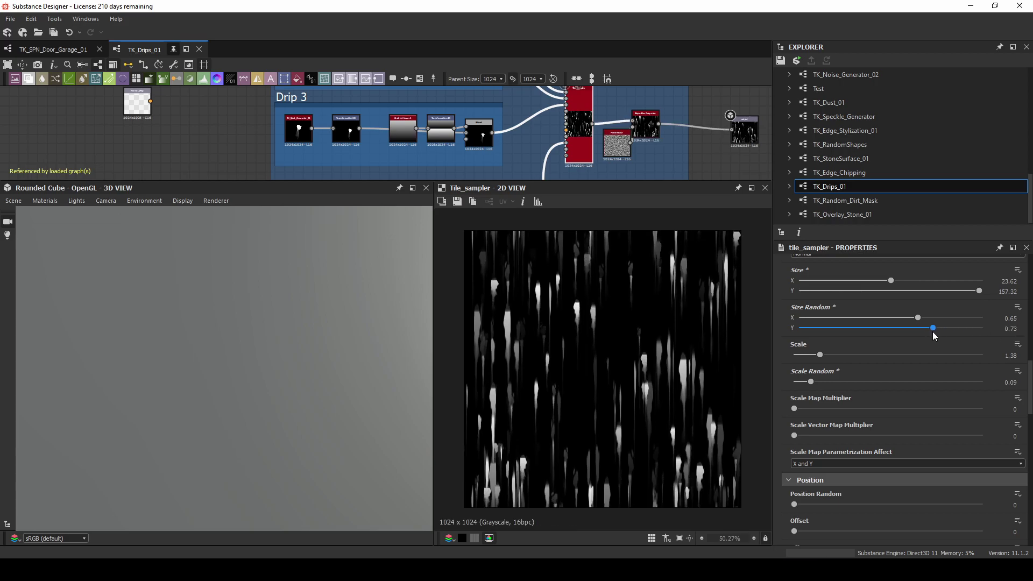
left_click_drag(918, 317, 824, 317)
Step: Expose the Tile Sampler's Size Random as a new graph input with its default settings
left_click(1018, 307)
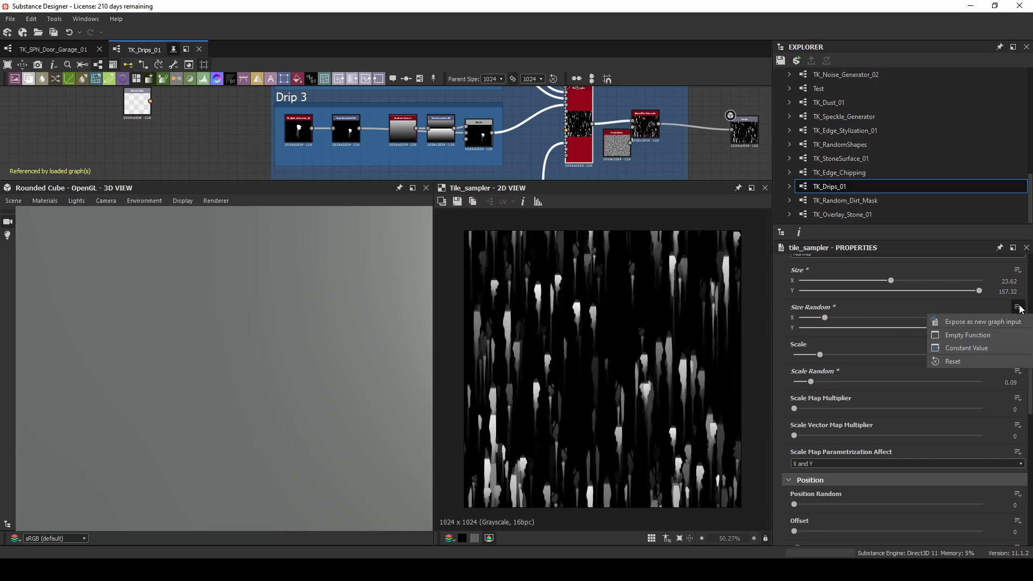
left_click(975, 321)
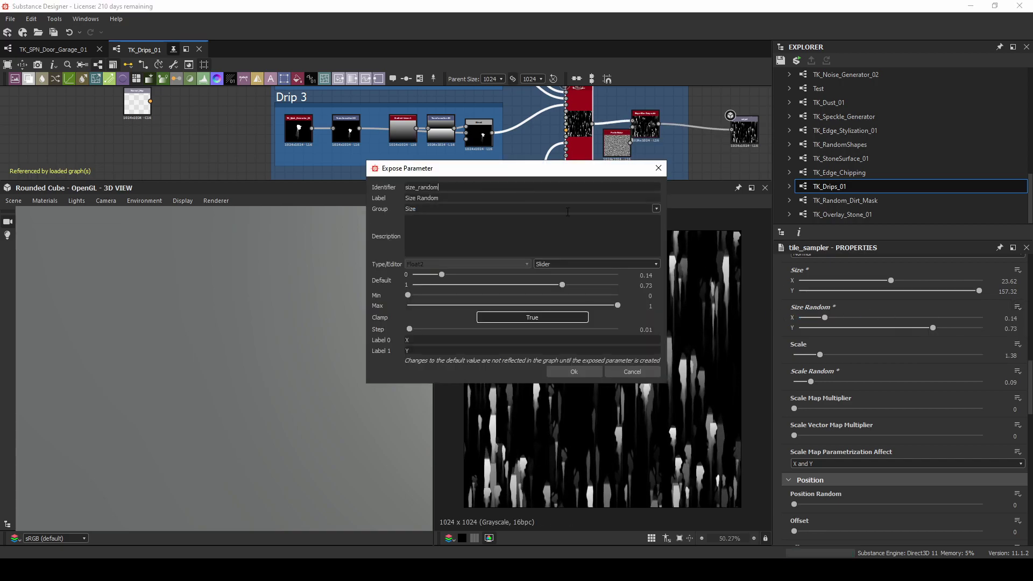
left_click(573, 372)
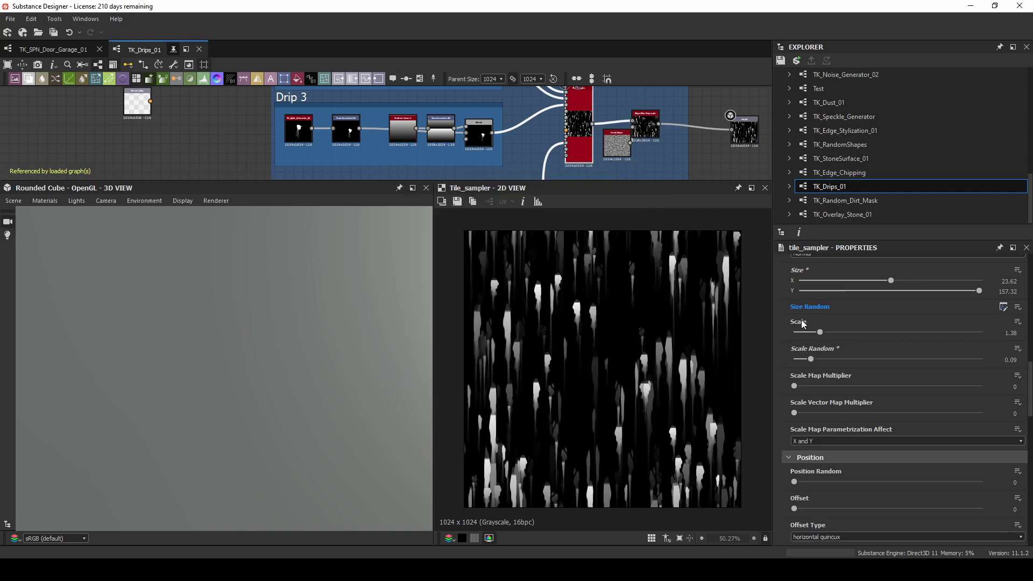
Step: Set the Tile Sampler's Scale to 0.77 and Scale Random to 0.3, and expose Scale as a new graph input
mouse_move(820, 332)
left_mouse_down()
mouse_move(799, 332)
mouse_move(808, 334)
mouse_move(807, 361)
mouse_move(888, 359)
mouse_move(850, 360)
left_mouse_up()
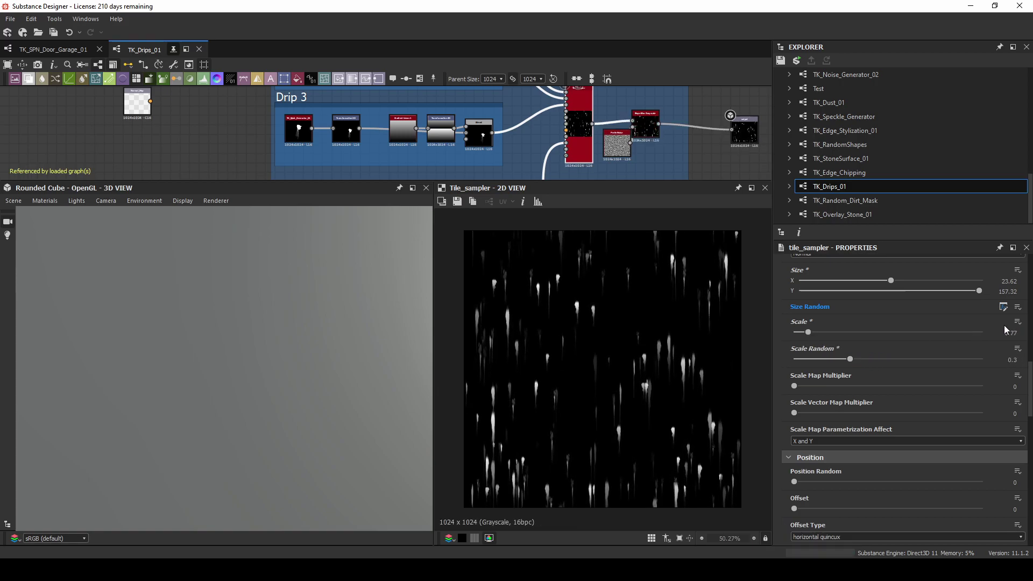
left_click(1017, 322)
left_click(977, 336)
left_click(578, 360)
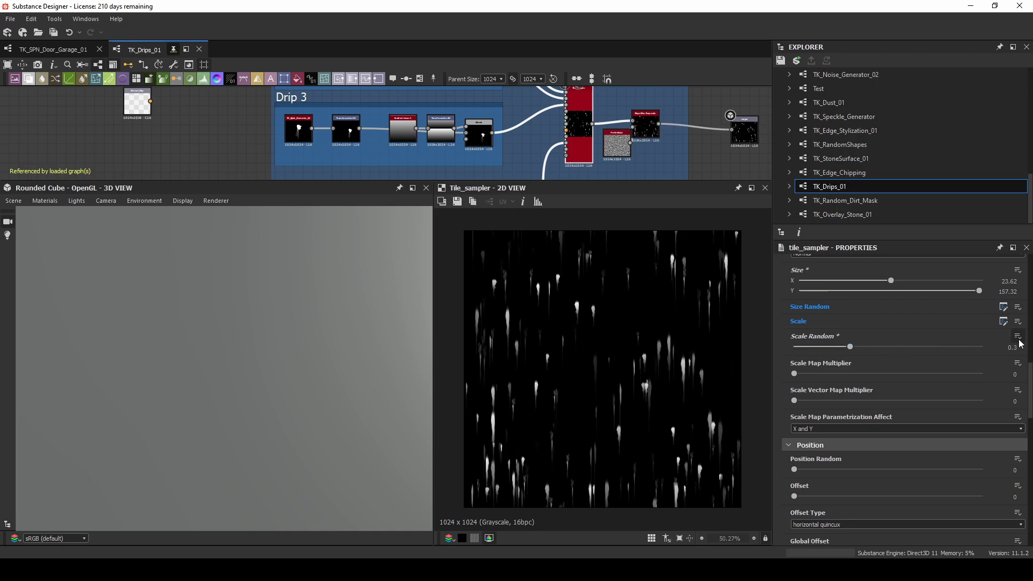
Step: Expose the Tile Sampler's Scale Random as a new graph input and set Size X to 31.45
left_click(1017, 336)
left_click(966, 350)
left_click(581, 357)
scroll(851, 312, "up", 2)
left_click_drag(889, 324, 921, 324)
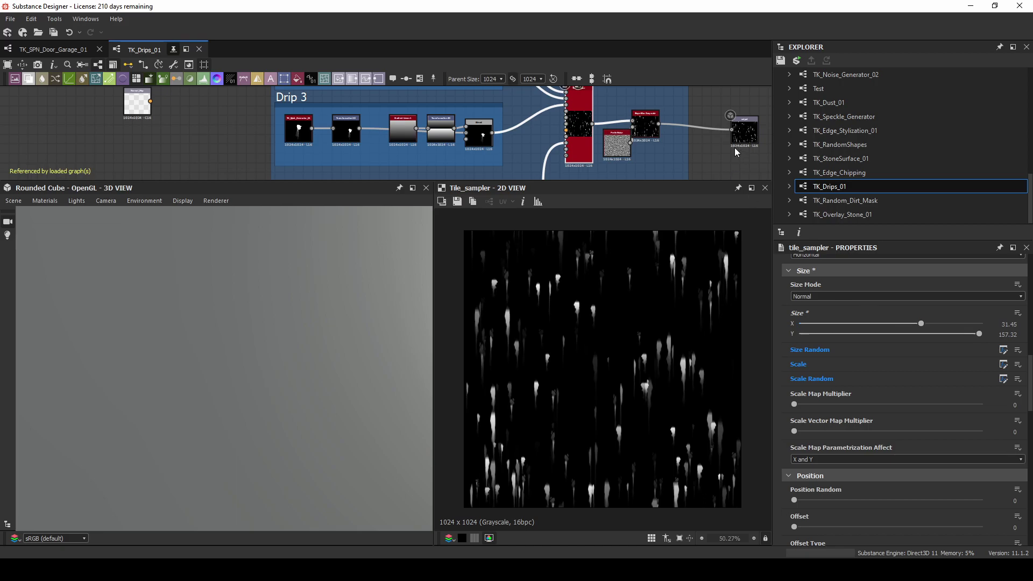
Step: Change the label of the graph's Fatness input parameter to X Amount
left_click(721, 156)
middle_click_drag(722, 156, 698, 156)
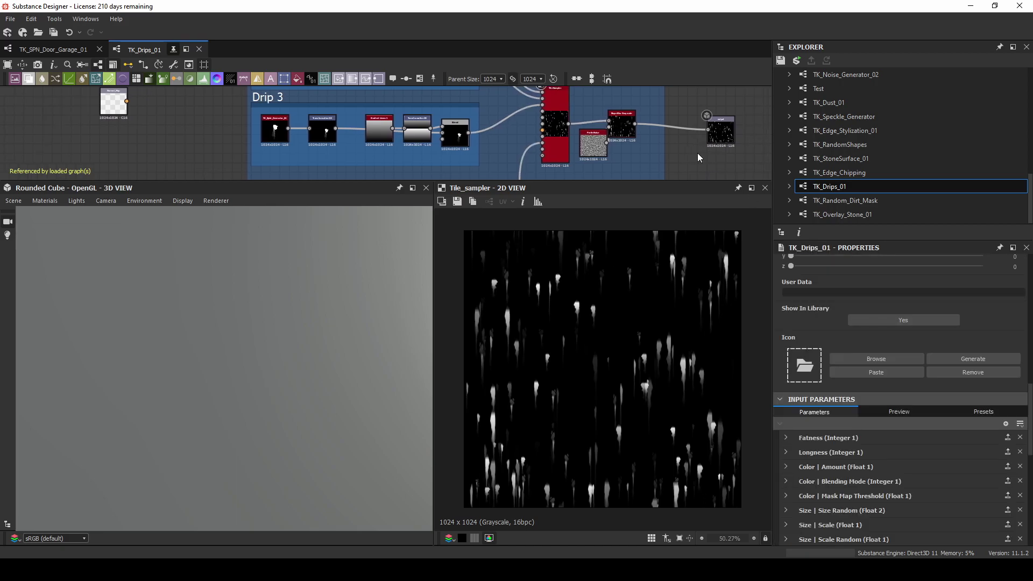
left_click(837, 437)
left_click(852, 461)
type("X Amoun")
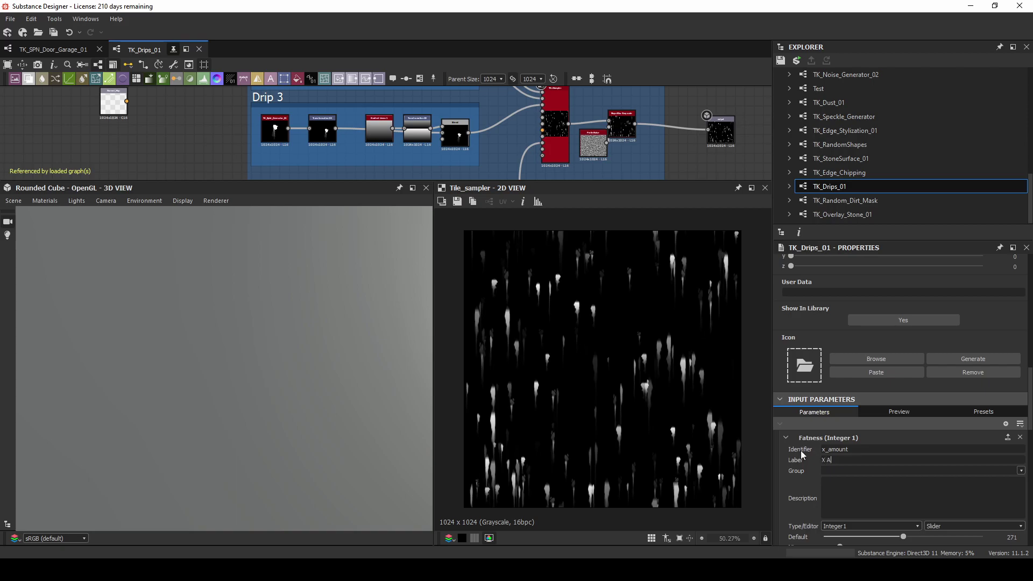
key("Return")
left_click(783, 437)
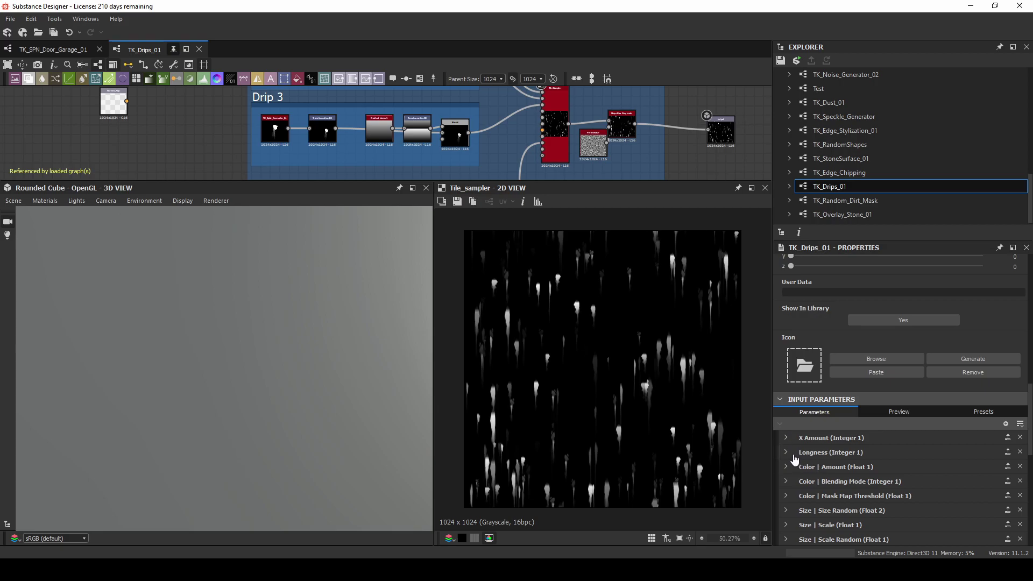
Step: Rename the graph's Longness input parameter as Y Amount
left_click(786, 451)
double_click(834, 475)
type("Y Amount")
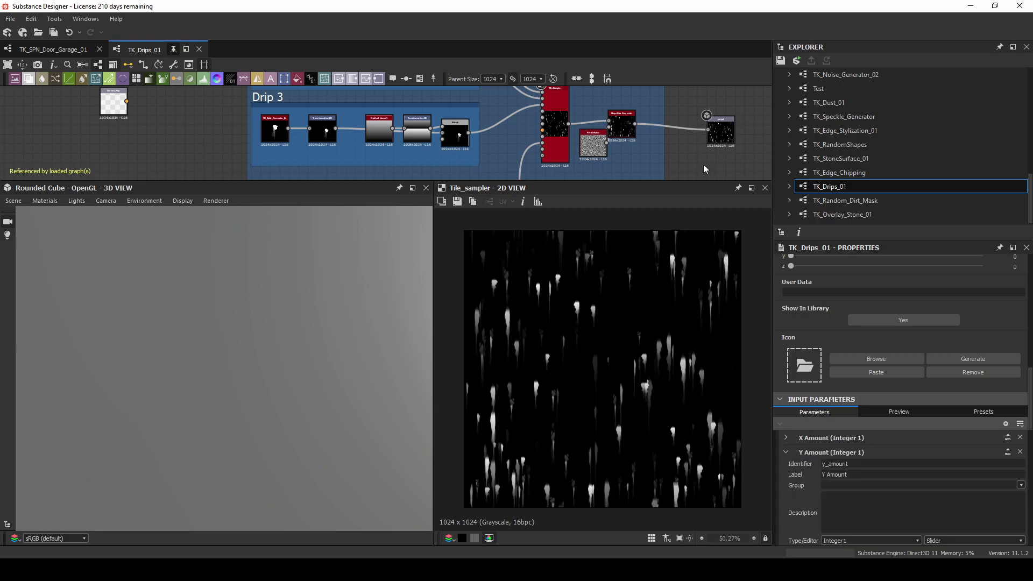
Step: Raise the Tile Sampler's Size X to about 39.47 to widen the drips
left_click(561, 125)
middle_click_drag(561, 125, 533, 117)
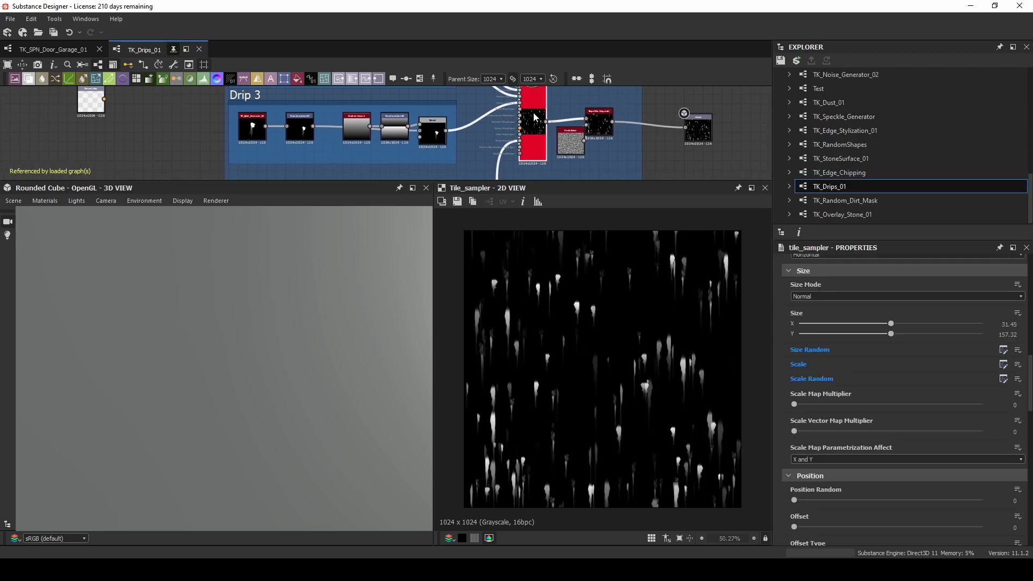
scroll(918, 368, "up", 1)
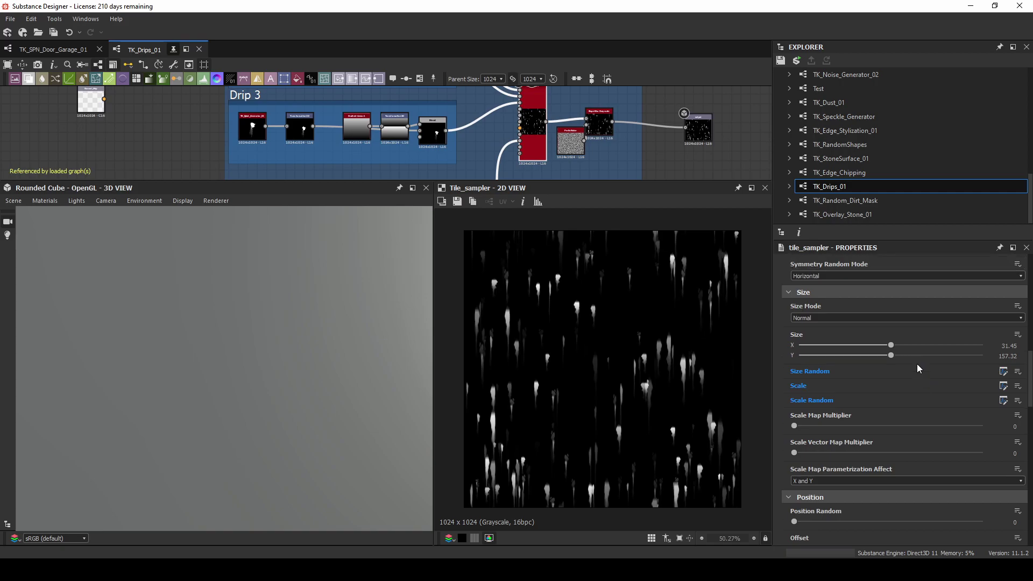
mouse_move(891, 345)
left_mouse_down()
mouse_move(878, 345)
mouse_move(963, 352)
left_mouse_up()
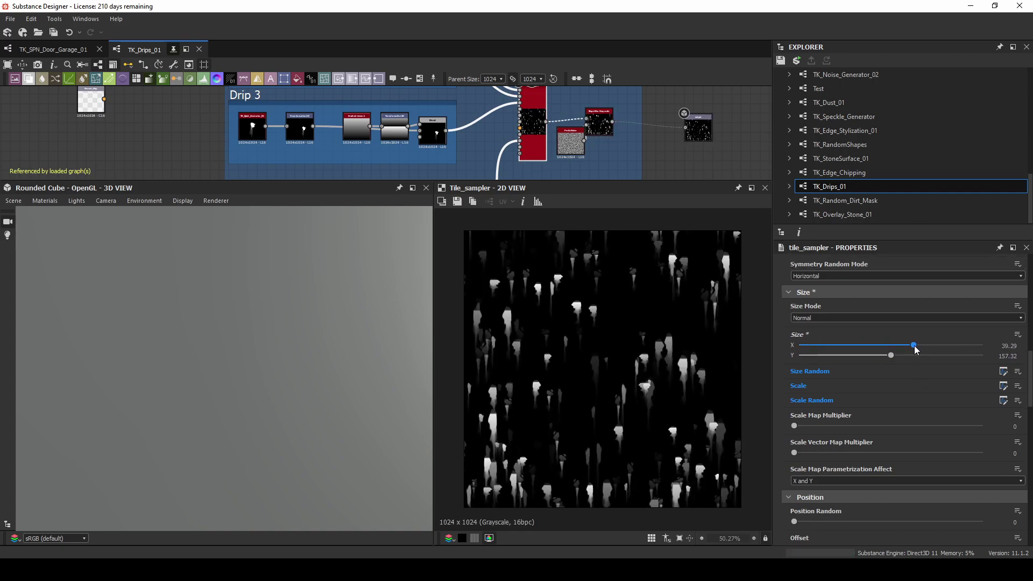
Step: Expose the Tile Sampler's Size as a clamped Fatness parameter in the Size group, with X and Y defaults of 1
left_click(1017, 335)
left_click(982, 349)
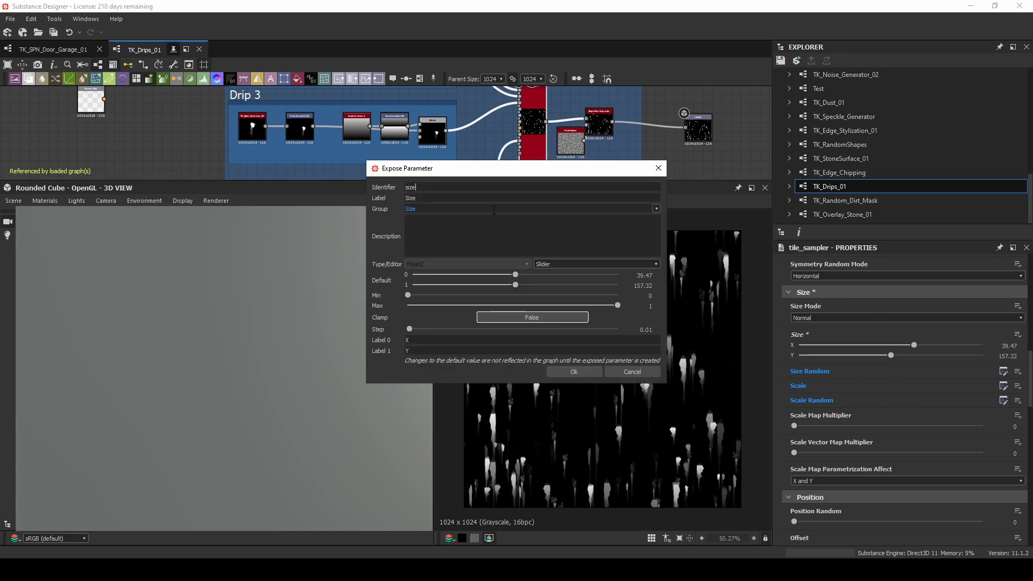
key("BackSpace")
key("Return")
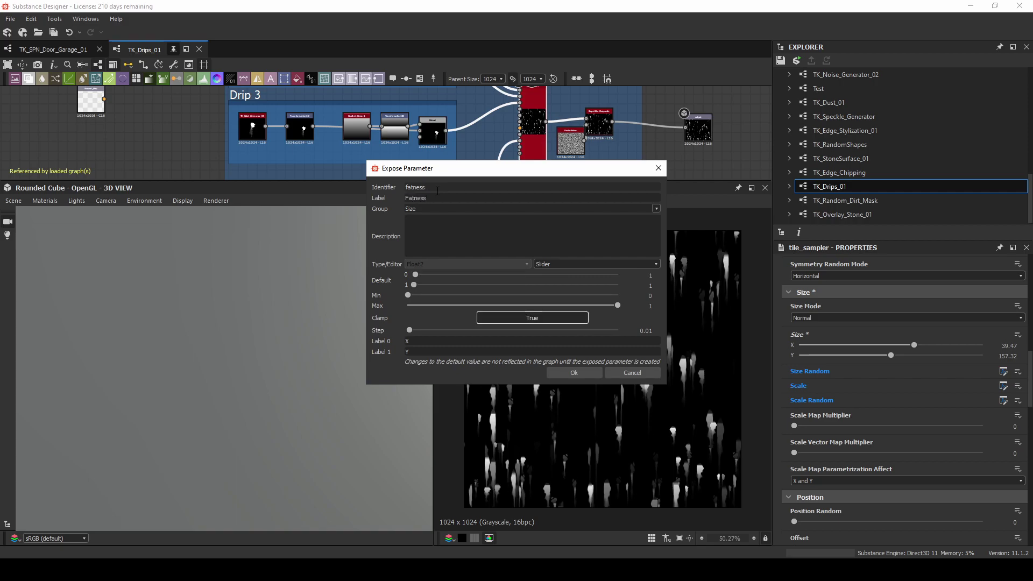
left_click(571, 373)
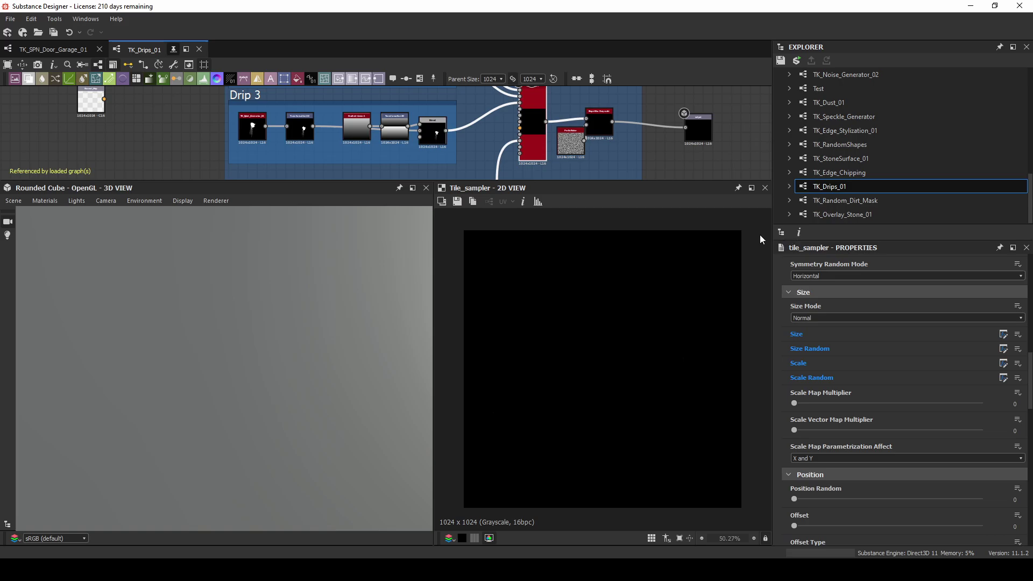
Step: Delete the Fatness input parameter from the TK_Drips_01 graph
left_click(738, 144)
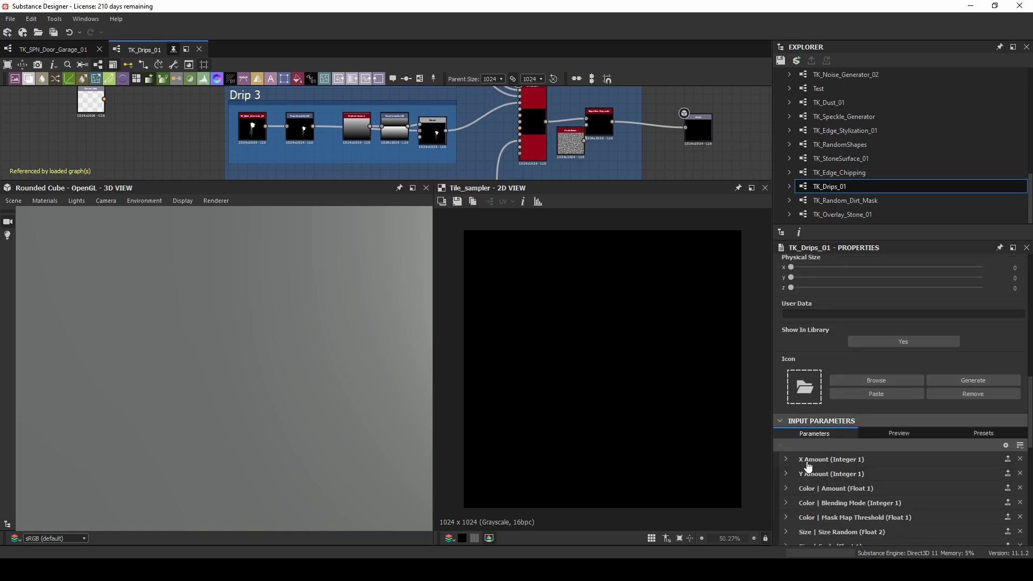
scroll(887, 466, "down", 3)
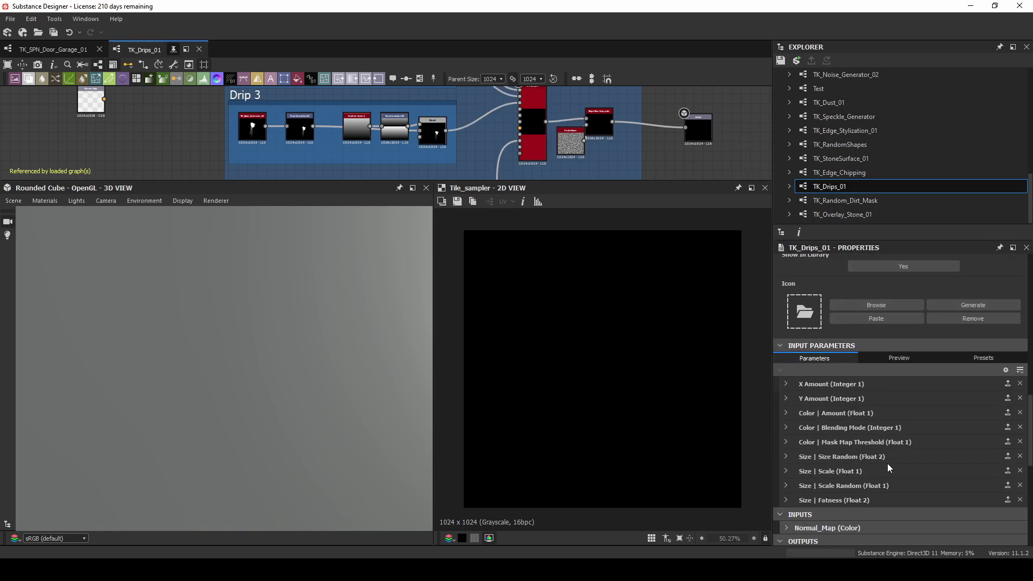
left_click(786, 500)
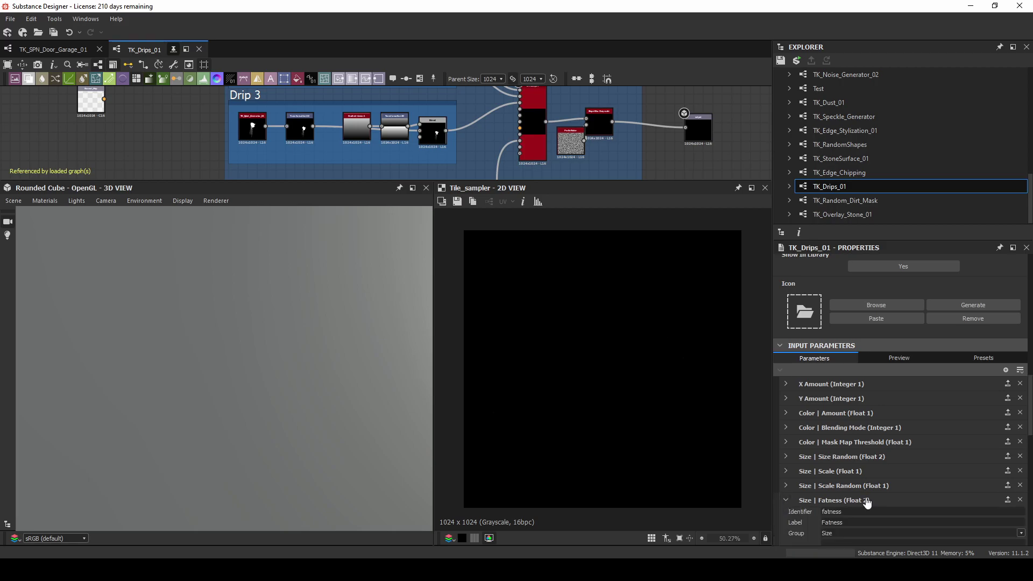
scroll(854, 501, "down", 2)
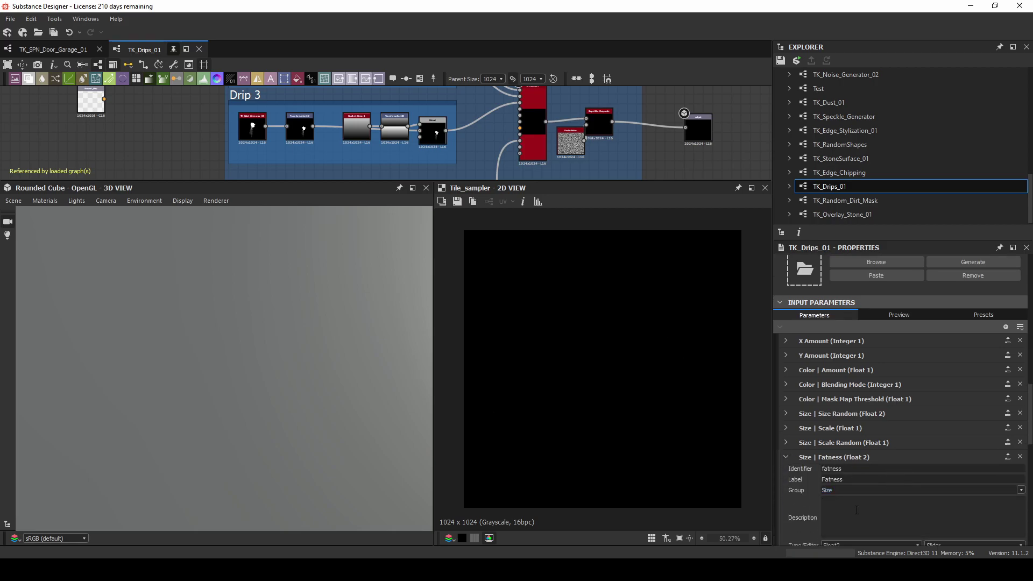
scroll(893, 479, "down", 1)
left_click(893, 479)
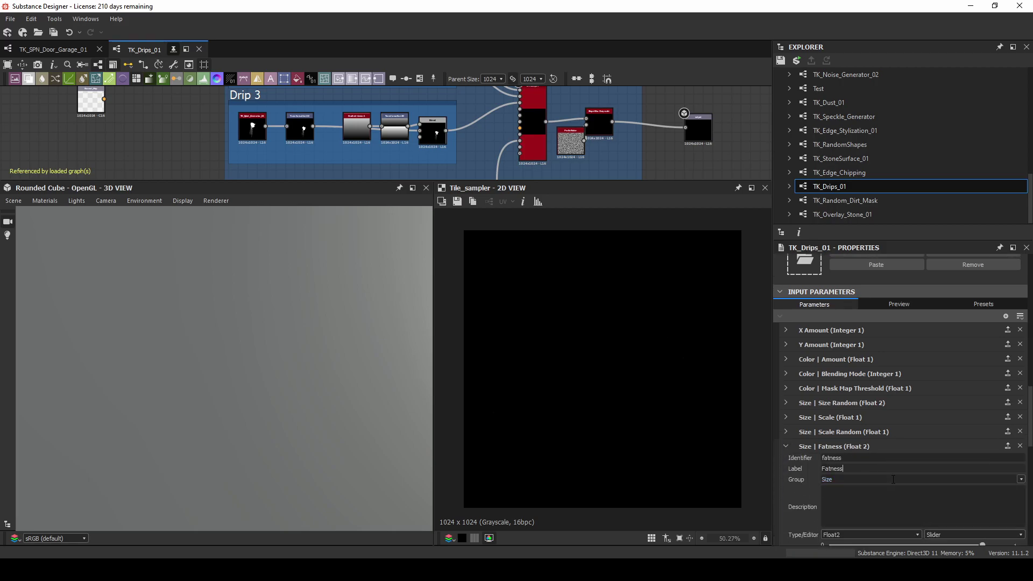
double_click(967, 479)
left_click(1020, 446)
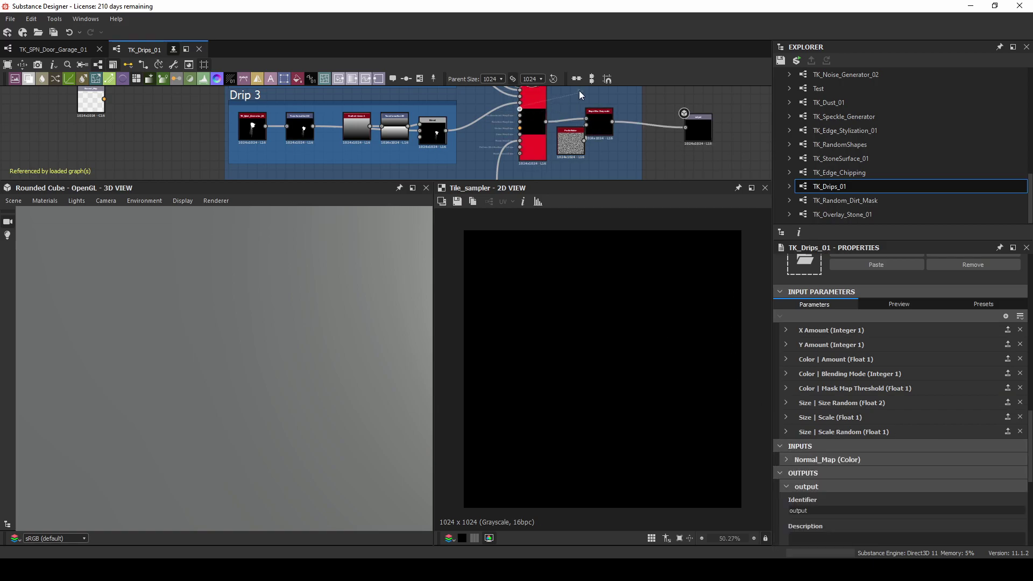
Step: Reset the Tile Sampler's Size parameter and try different X and Y sizes, ending with both at 1
left_click(533, 106)
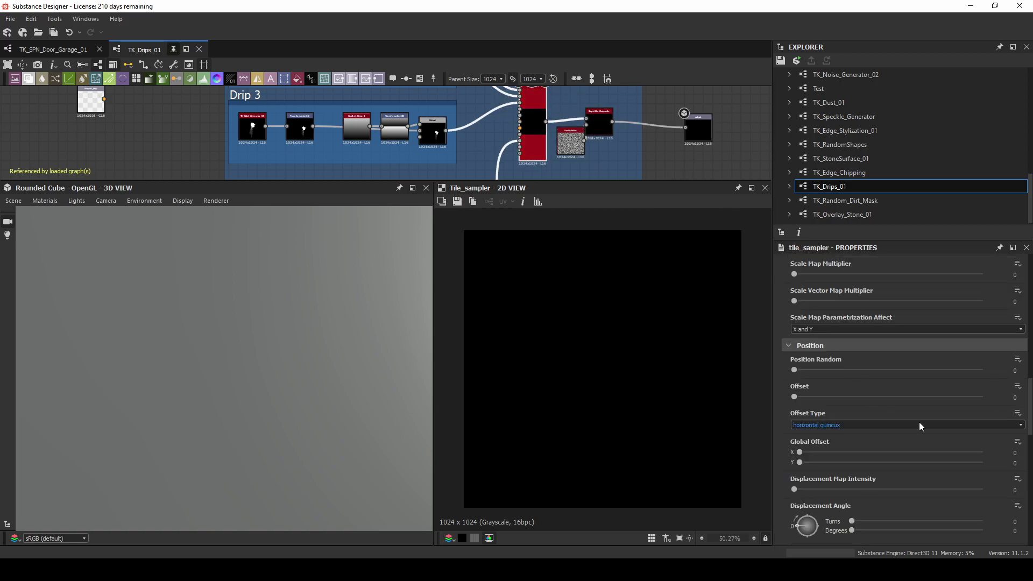
scroll(979, 408, "down", 10)
scroll(982, 420, "up", 2)
scroll(1029, 407, "up", 5)
left_click_drag(1029, 407, 1028, 367)
left_click(1022, 373)
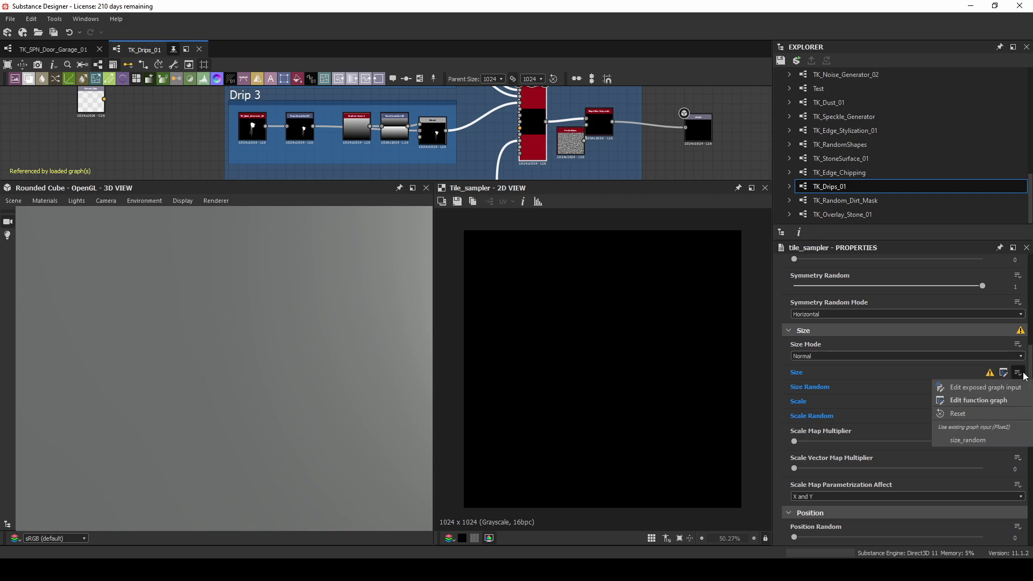
left_click(957, 414)
mouse_move(983, 383)
left_mouse_down()
mouse_move(829, 383)
mouse_move(985, 383)
left_mouse_up()
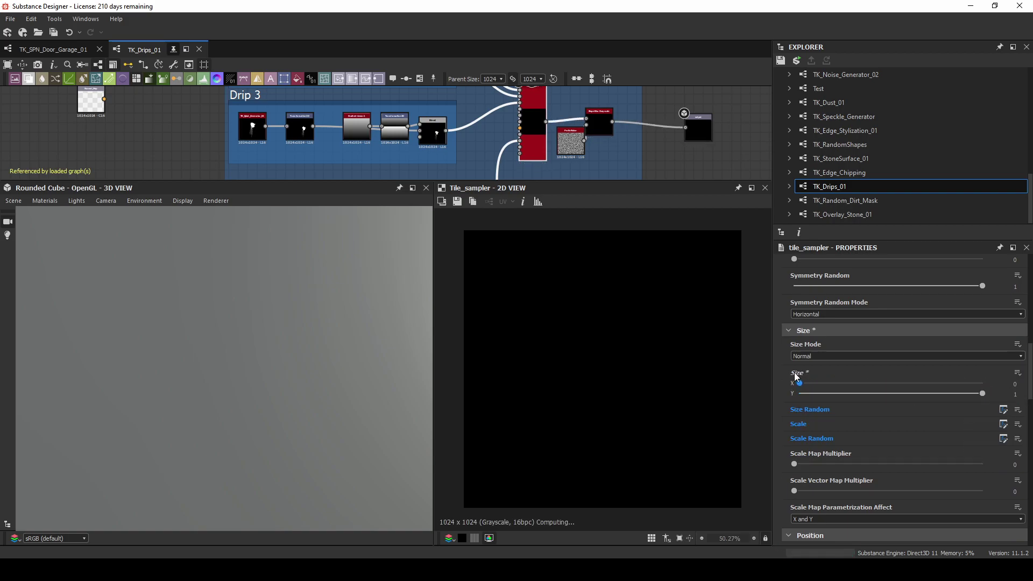
mouse_move(983, 393)
left_mouse_down()
mouse_move(811, 390)
mouse_move(984, 393)
left_mouse_up()
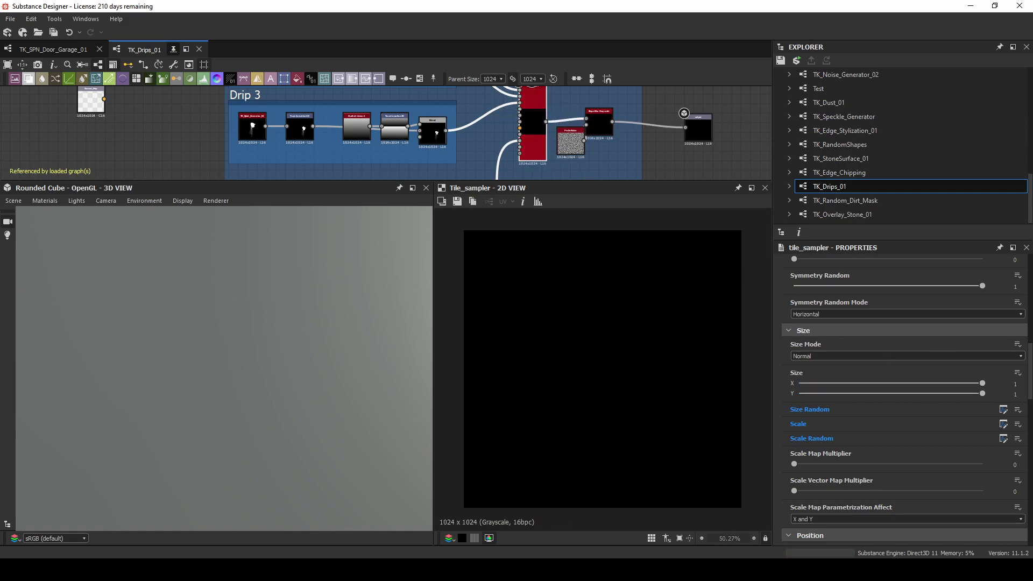
Step: Set the default of the graph's X Amount input parameter to about 103
scroll(969, 399, "up", 8)
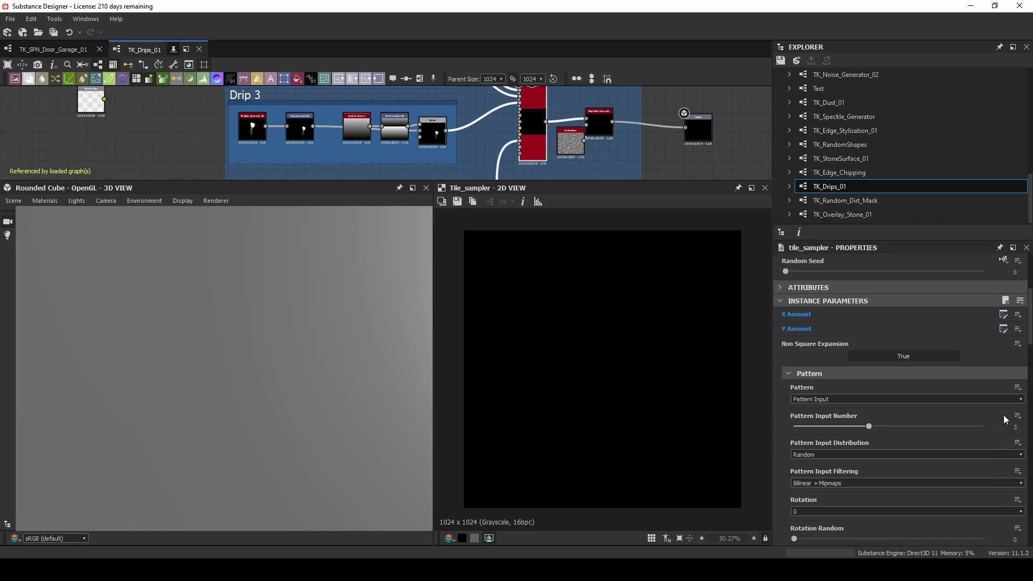
left_click(1018, 326)
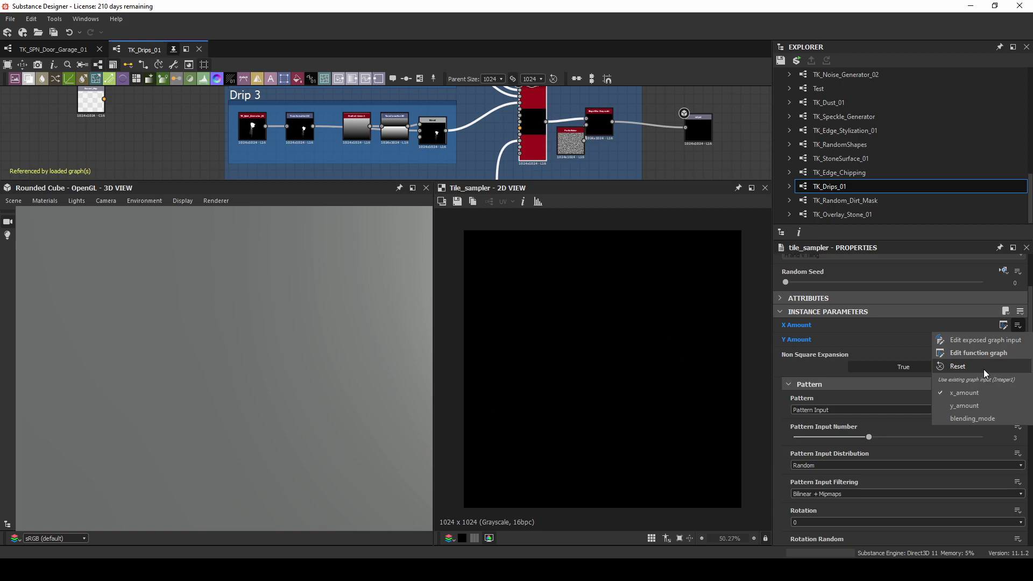
left_click(724, 118)
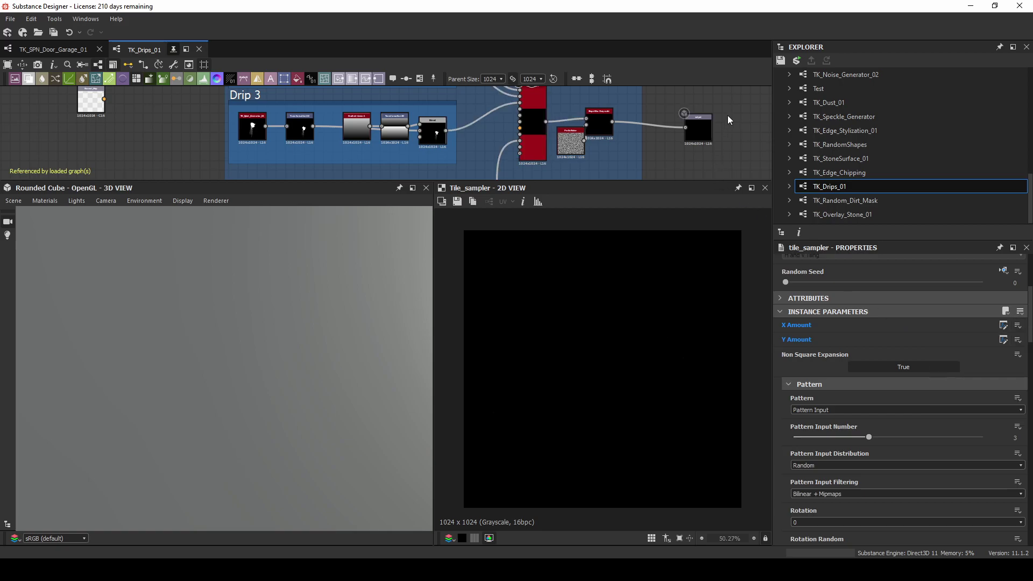
left_click(727, 115)
scroll(870, 433, "down", 6)
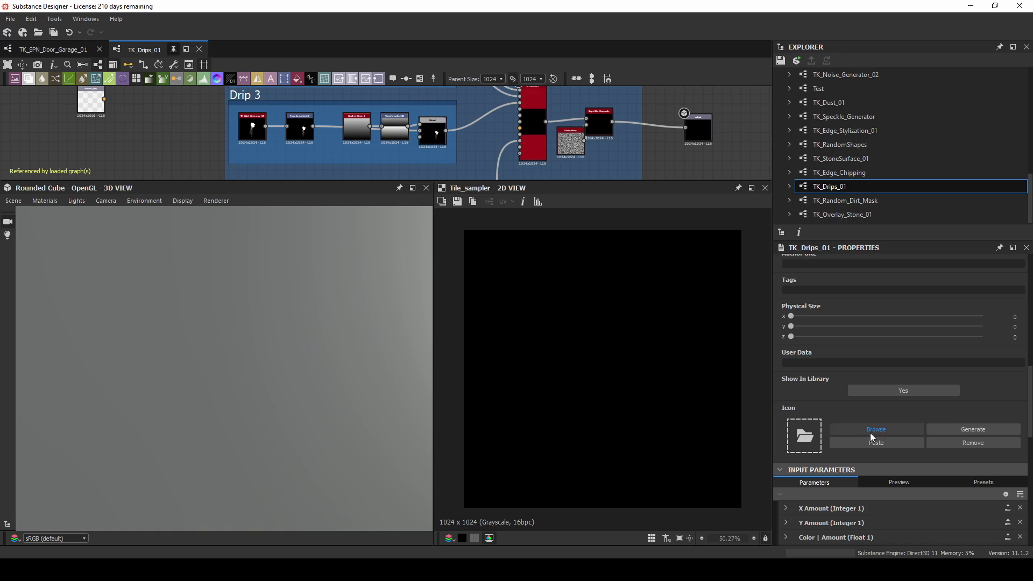
scroll(831, 429, "down", 2)
left_click(786, 412)
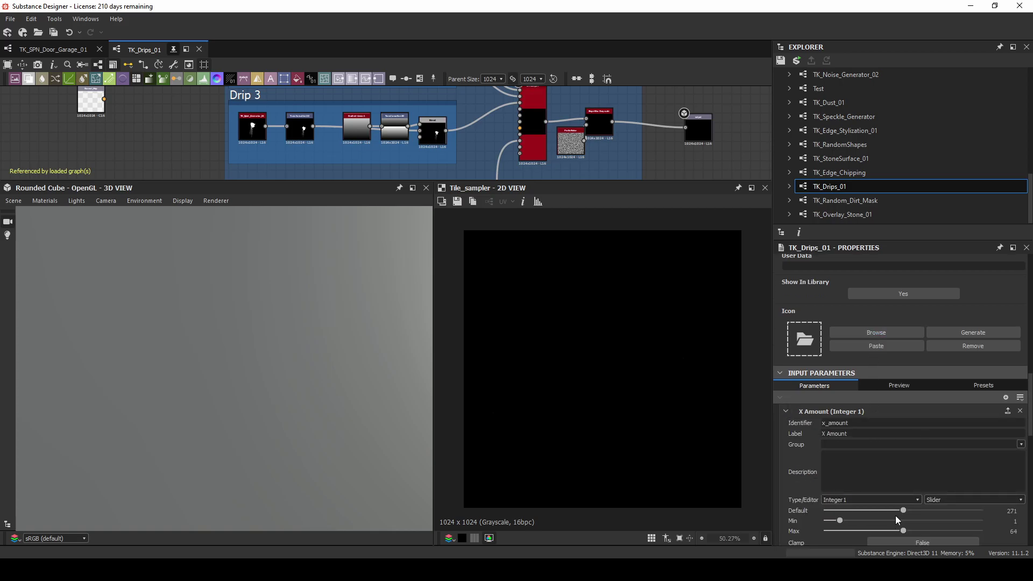
left_click_drag(902, 512, 855, 512)
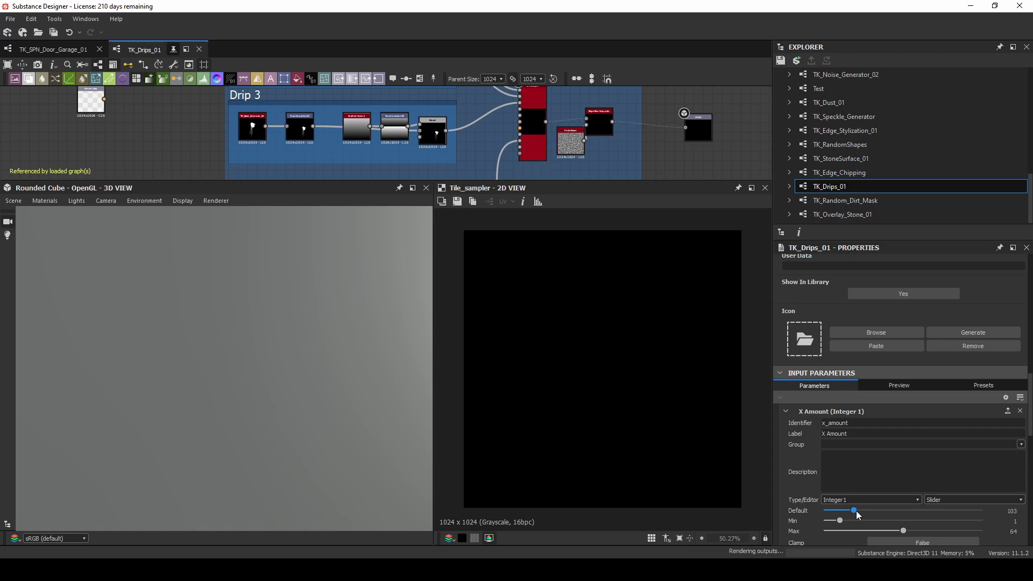
Step: Examine the Tile Sampler's amount, pattern, size, position and color parameters
left_click(531, 120)
middle_click_drag(532, 120, 530, 157)
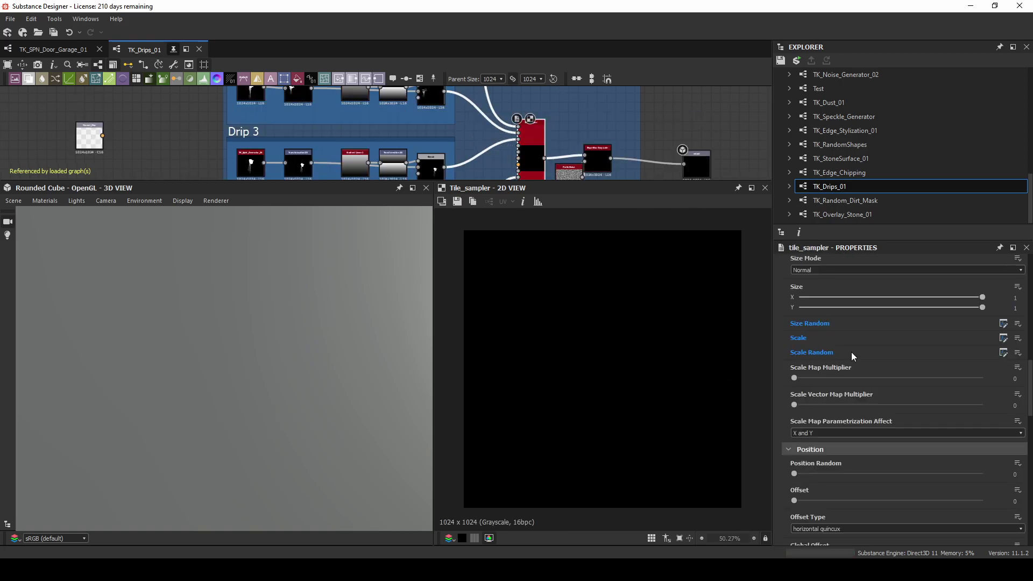
scroll(833, 327, "up", 3)
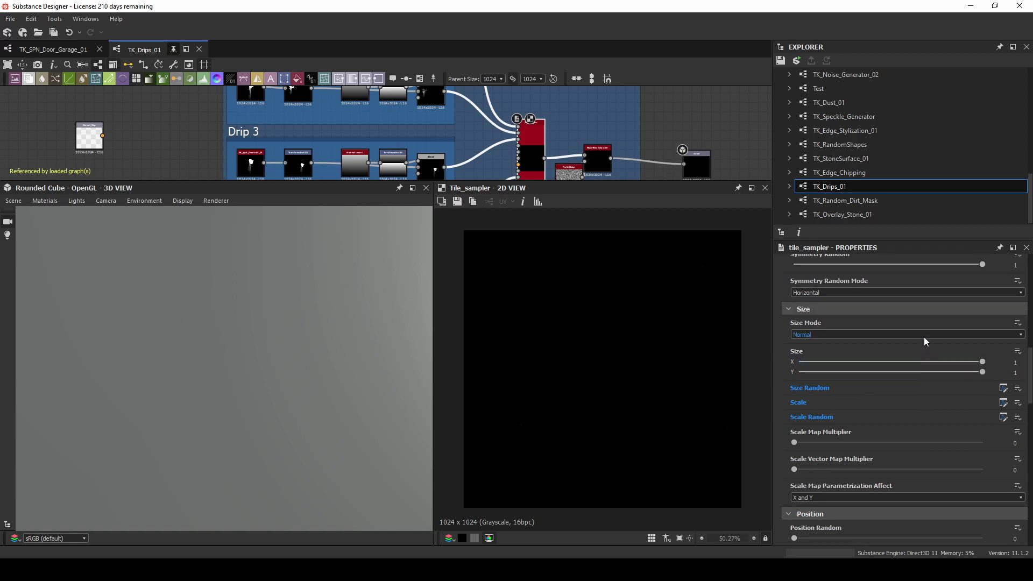
scroll(969, 416, "up", 10)
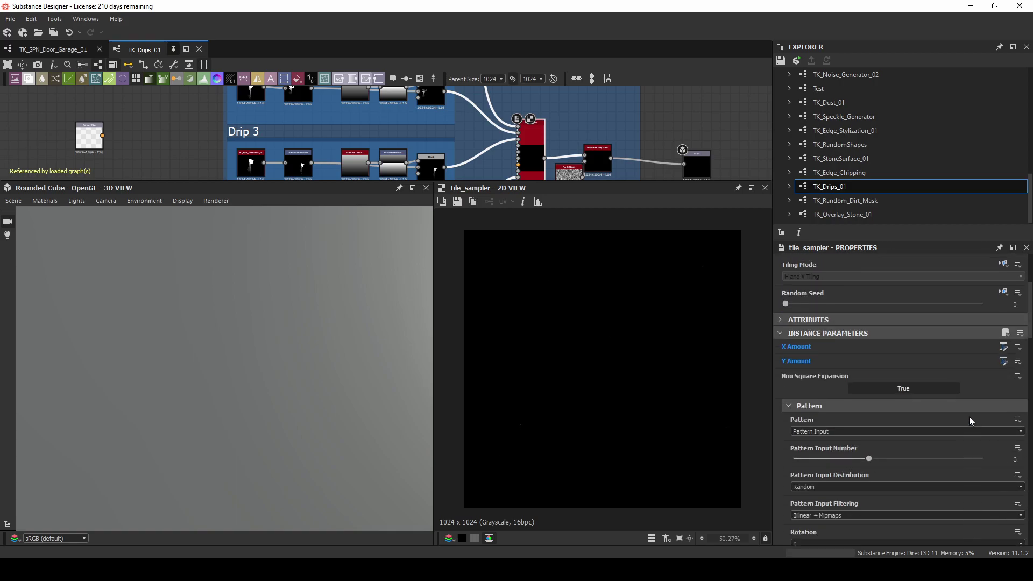
scroll(960, 387, "up", 6)
left_click_drag(1029, 283, 1018, 489)
scroll(1018, 490, "down", 5)
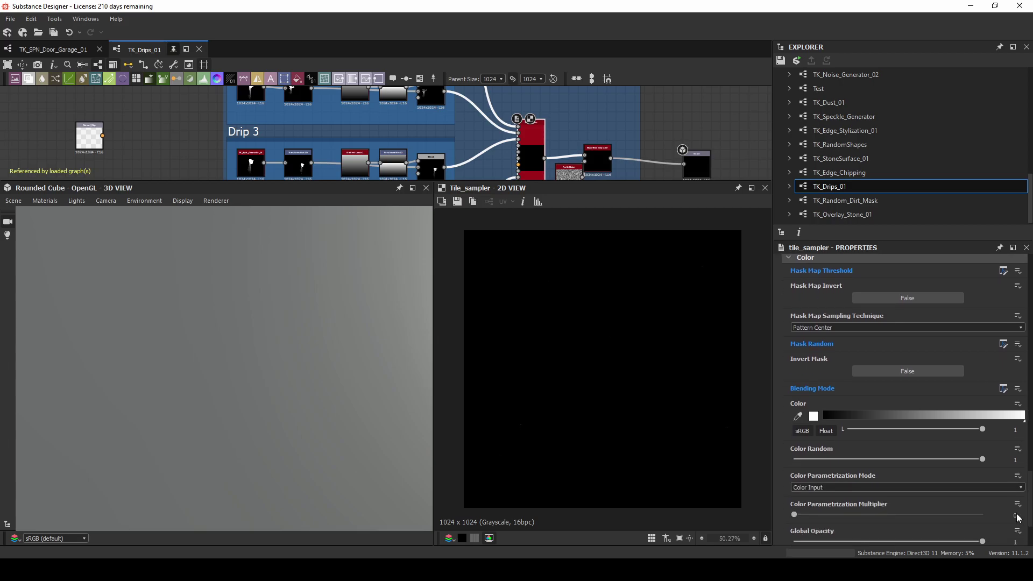
Step: Move the Tile Sampler clear of the Drips frame and delete it from the graph
middle_click_drag(663, 140, 627, 83)
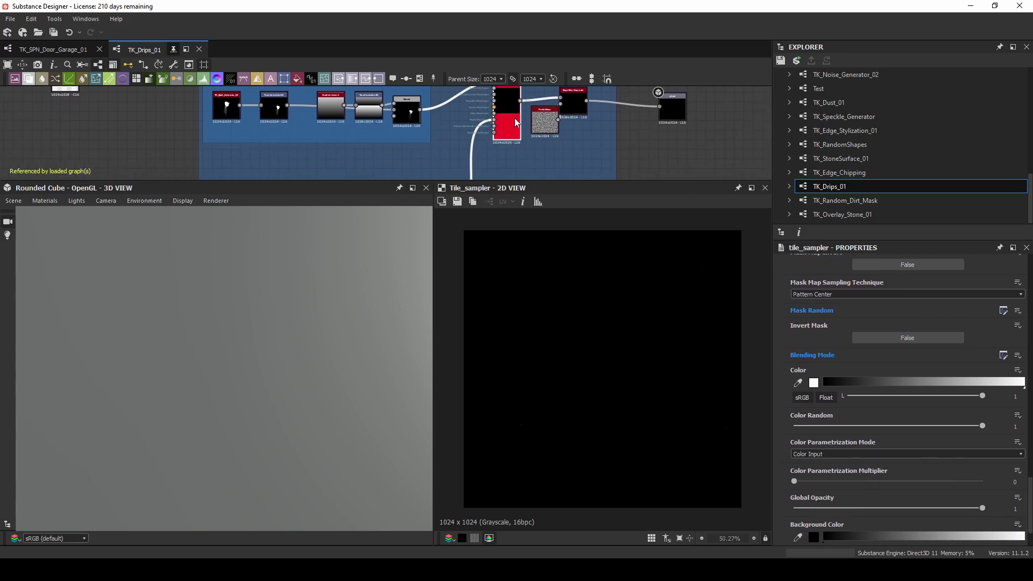
middle_click_drag(622, 152, 533, 137)
left_click_drag(408, 133, 631, 126)
right_click(631, 126)
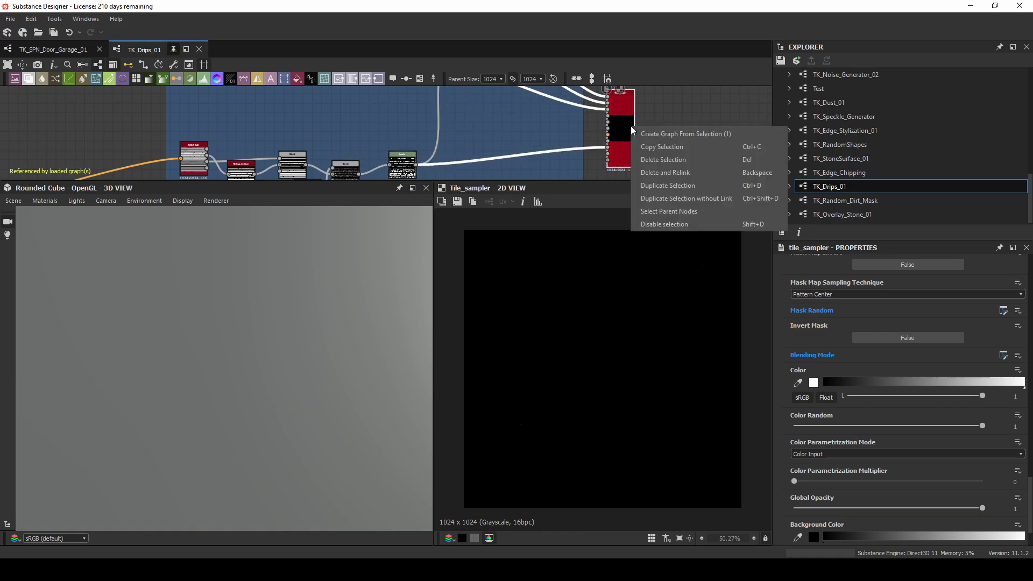
left_click(631, 126)
left_click(676, 107)
left_click(621, 134)
key("Delete")
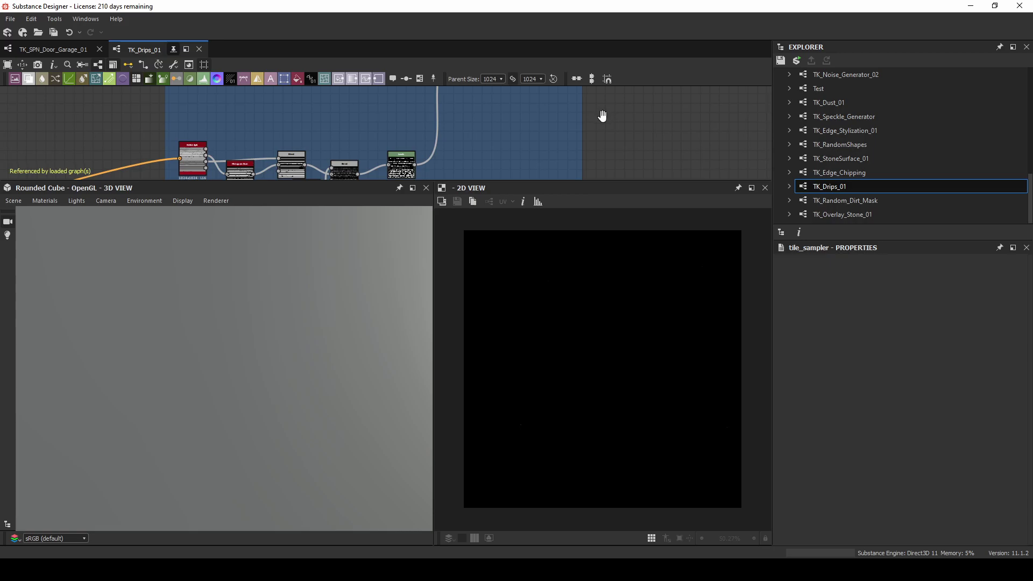
Step: Add a new Tile Sampler node inside the Drips frame, beside the drip shape frames
middle_click_drag(604, 115, 587, 186)
scroll(553, 134, "down", 1)
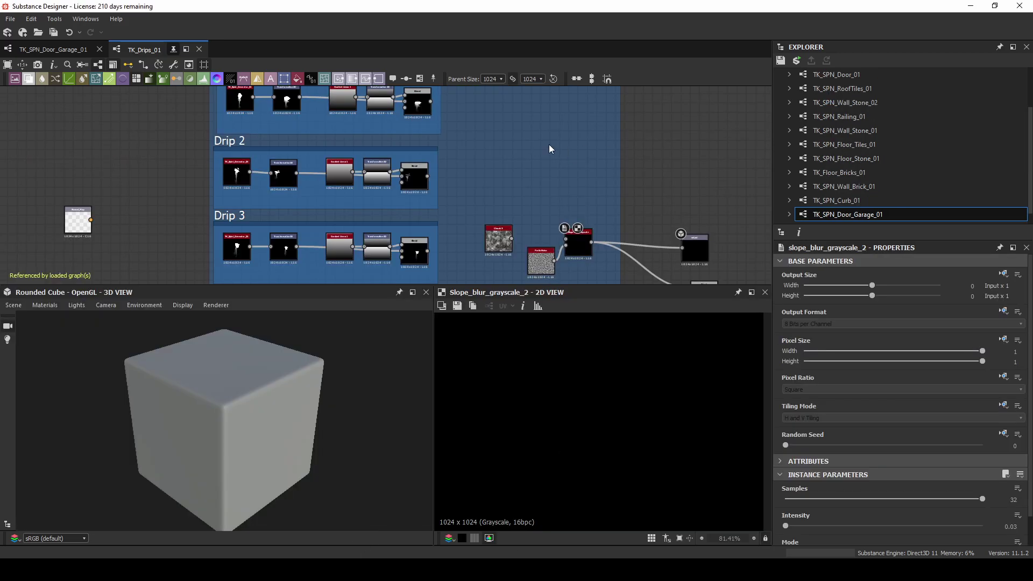
key("space")
type("tilesa")
key("Return")
scroll(544, 129, "up", 2)
left_click_drag(548, 136, 551, 112)
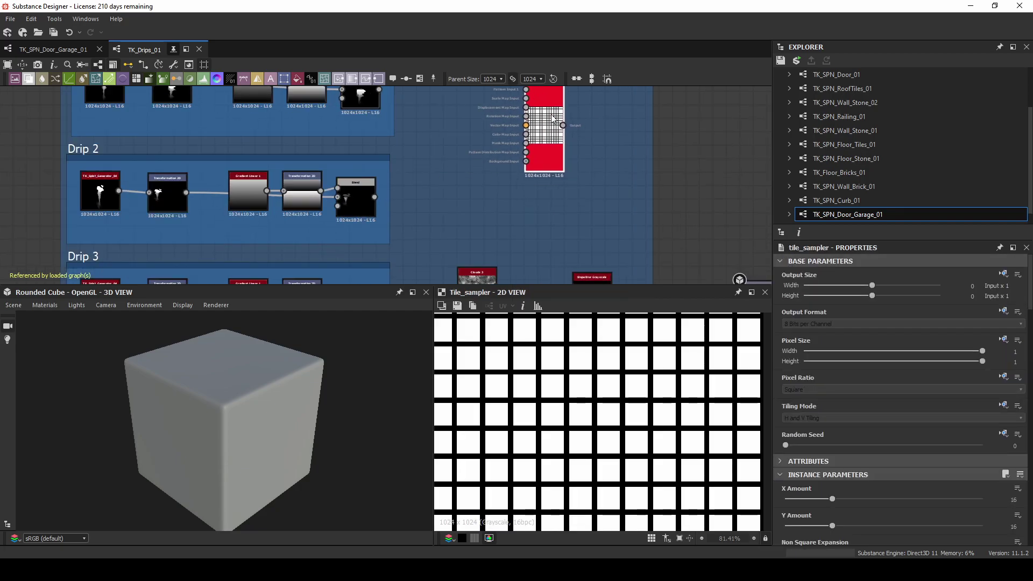
Step: Trace the mask chain back from the Levels node through RGBA Split to the Normal node, previewing their outputs
middle_click_drag(420, 275, 420, 111)
middle_click_drag(420, 234, 504, 106)
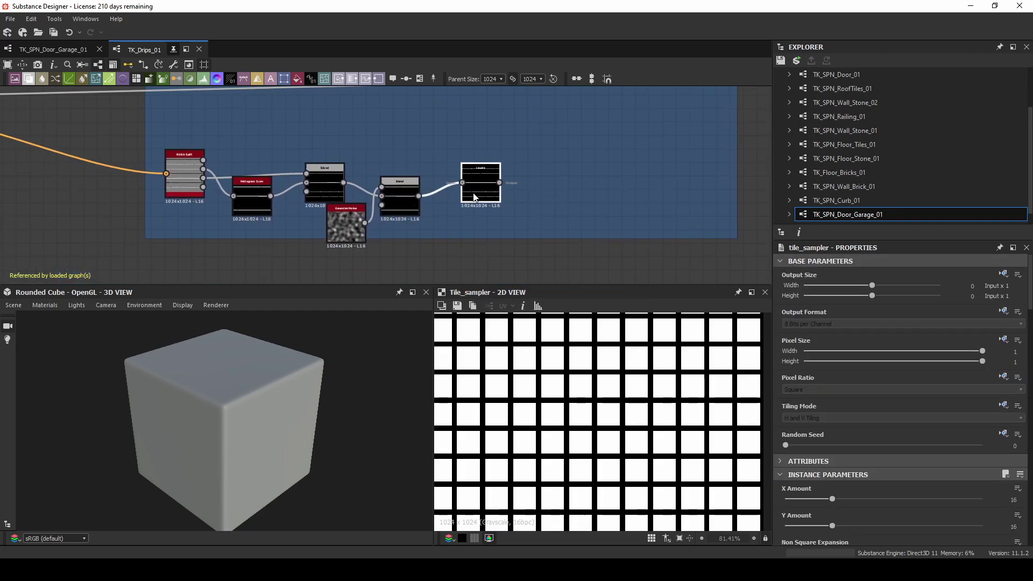
double_click(475, 196)
left_click_drag(308, 237, 310, 273)
scroll(200, 173, "up", 3)
double_click(165, 165)
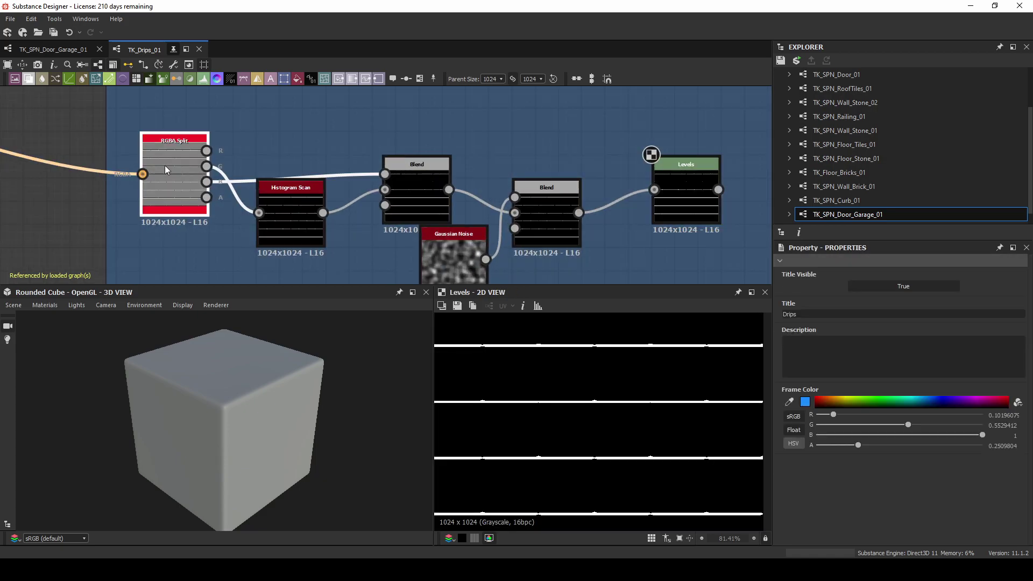
scroll(178, 161, "down", 2)
middle_click_drag(112, 144, 445, 199)
double_click(169, 160)
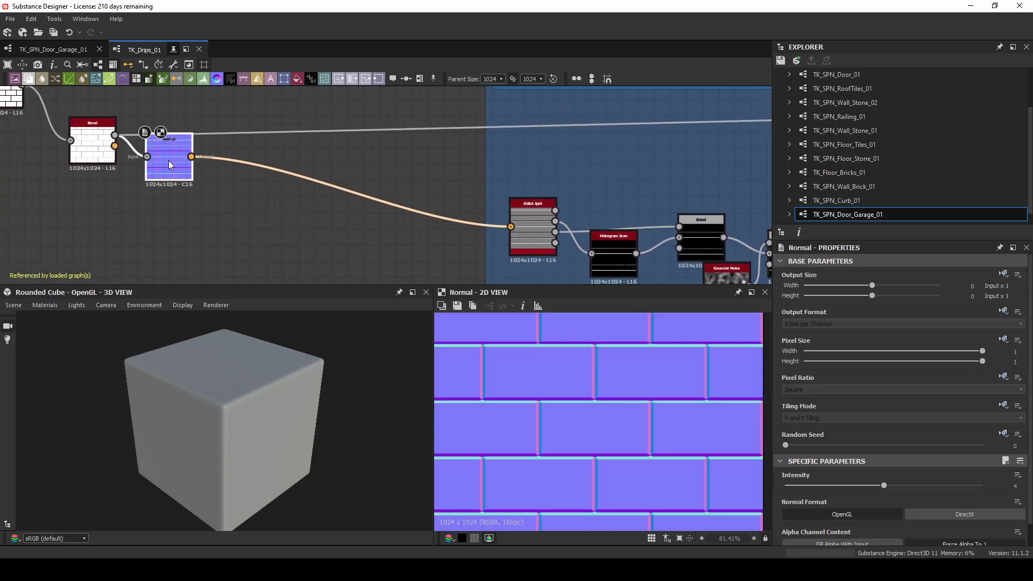
Step: Preview the mask chain from RGBA Split through the Histogram Scan and both Blend nodes to the Levels node
middle_click_drag(169, 160, 61, 100)
double_click(413, 159)
scroll(505, 190, "up", 3)
middle_click_drag(505, 190, 324, 192)
double_click(443, 202)
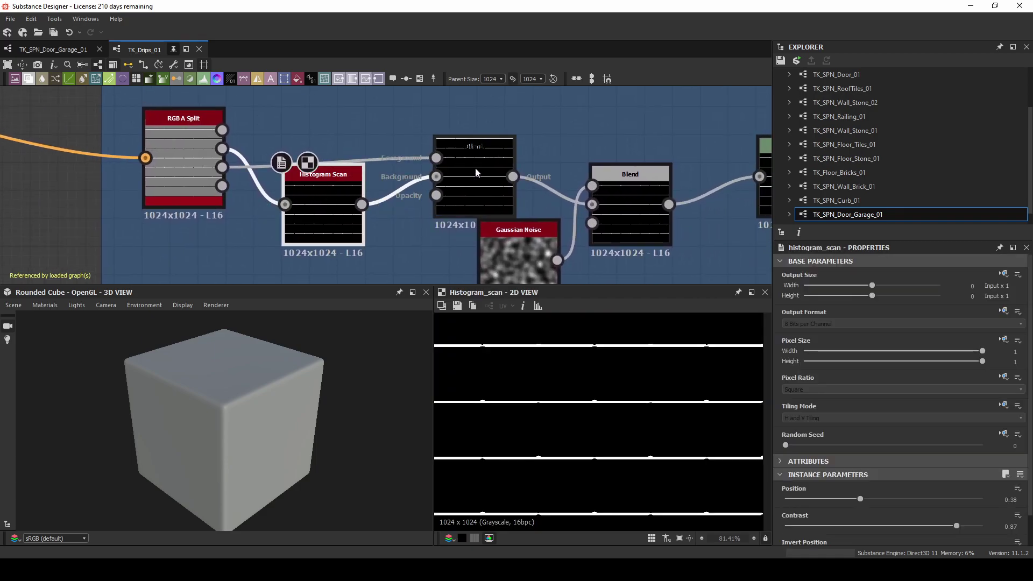
left_click_drag(475, 172, 477, 133)
double_click(476, 133)
middle_click_drag(468, 143, 398, 127)
double_click(555, 170)
middle_click_drag(555, 171, 380, 197)
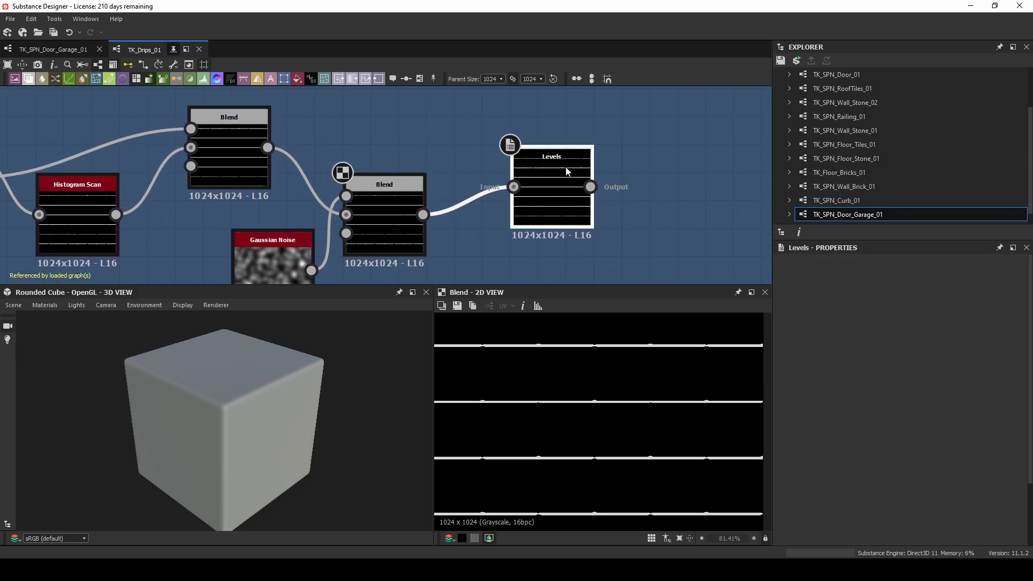
double_click(563, 176)
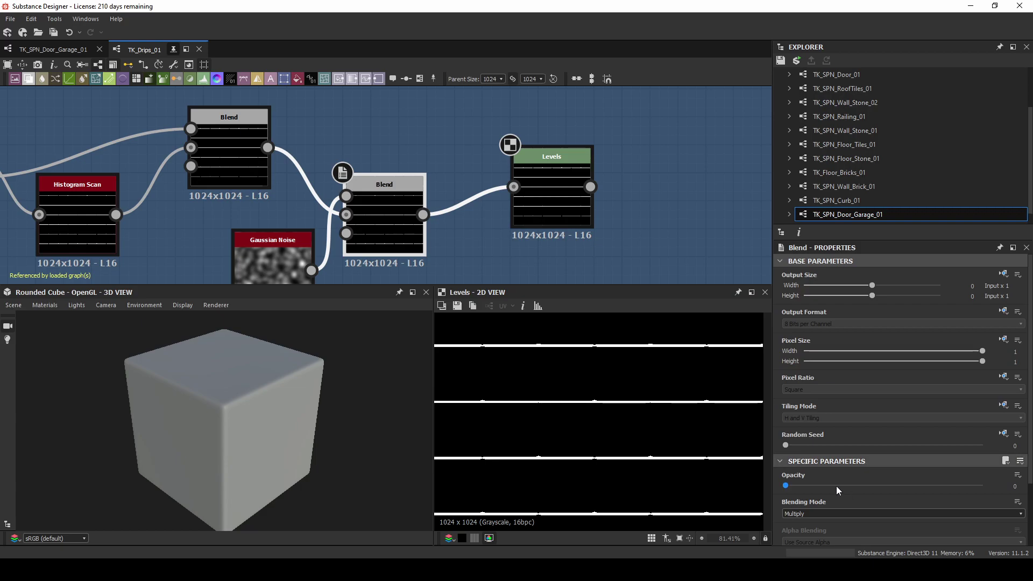
Step: Add another Tile Sampler node inside the Drips frame, beside the Drip 2 frame
scroll(520, 189, "down", 6)
middle_click_drag(554, 153, 419, 243)
middle_click_drag(473, 133, 449, 196)
left_click_drag(433, 203, 435, 185)
key("Delete")
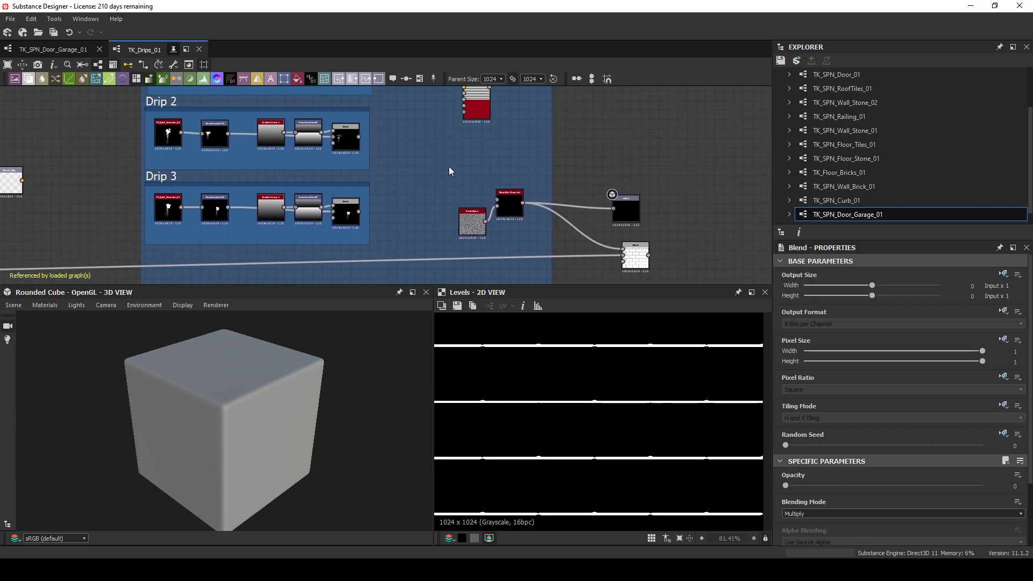
scroll(480, 190, "up", 4)
scroll(474, 183, "down", 2)
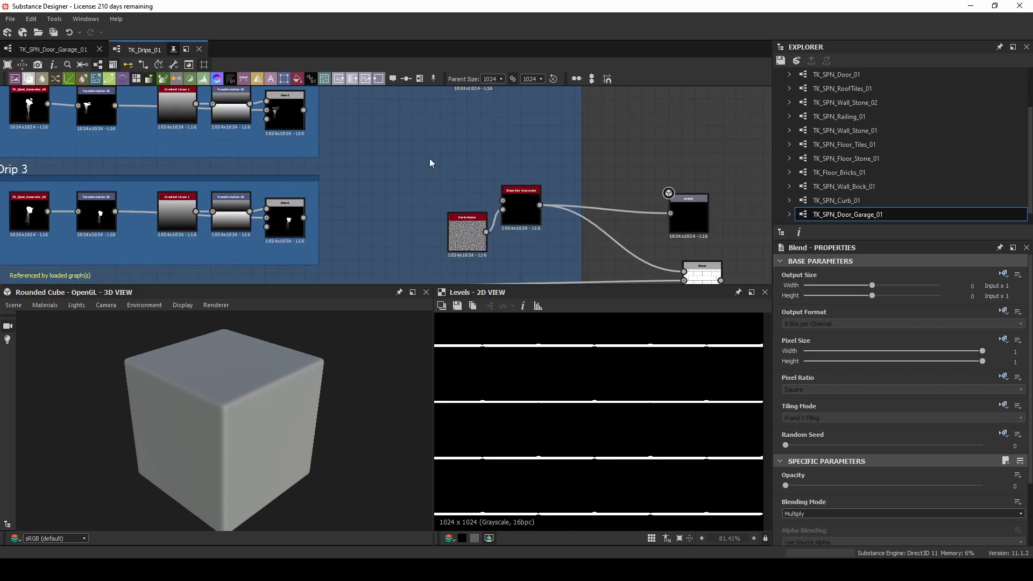
key("space")
type("tile s")
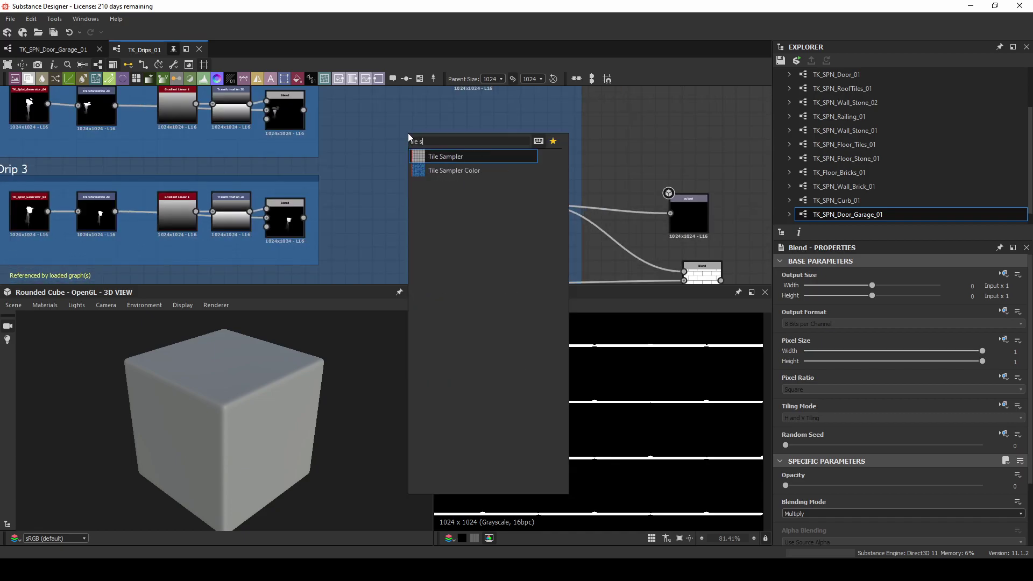
key("Return")
key("ctrl+v")
middle_click_drag(436, 131, 509, 258)
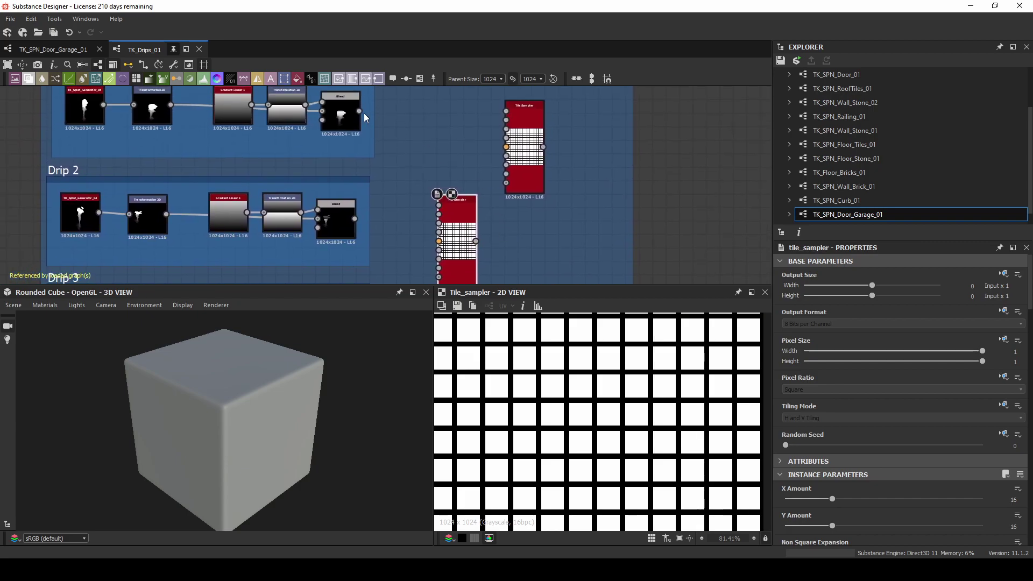
Step: Inspect the Drip 1 chain by previewing its splat generator, first Transformation 2D, Gradient Linear 1 and Blend outputs
left_click(90, 105)
middle_click_drag(162, 115, 265, 197)
scroll(255, 193, "up", 3)
left_click(256, 188)
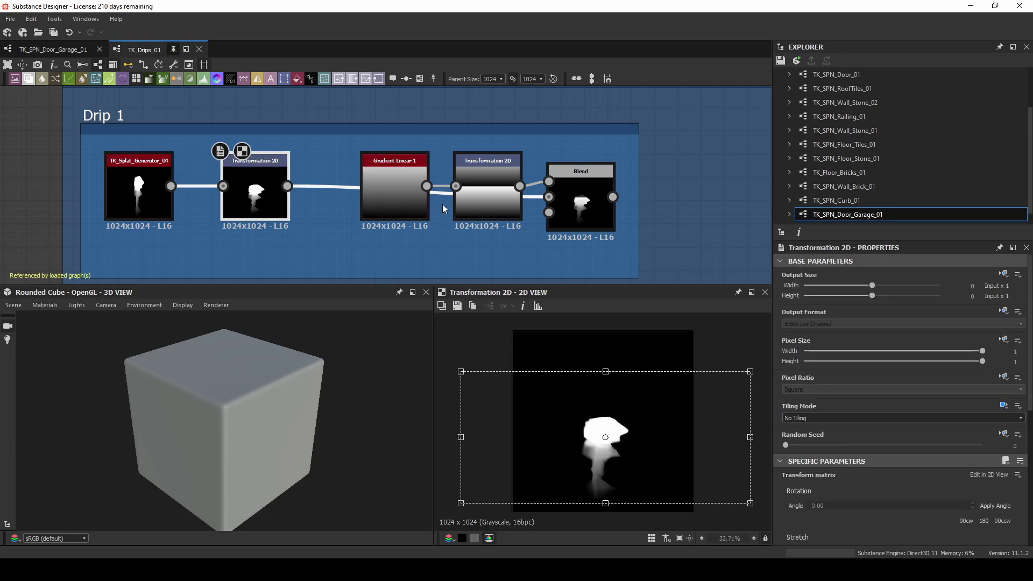
left_click(393, 183)
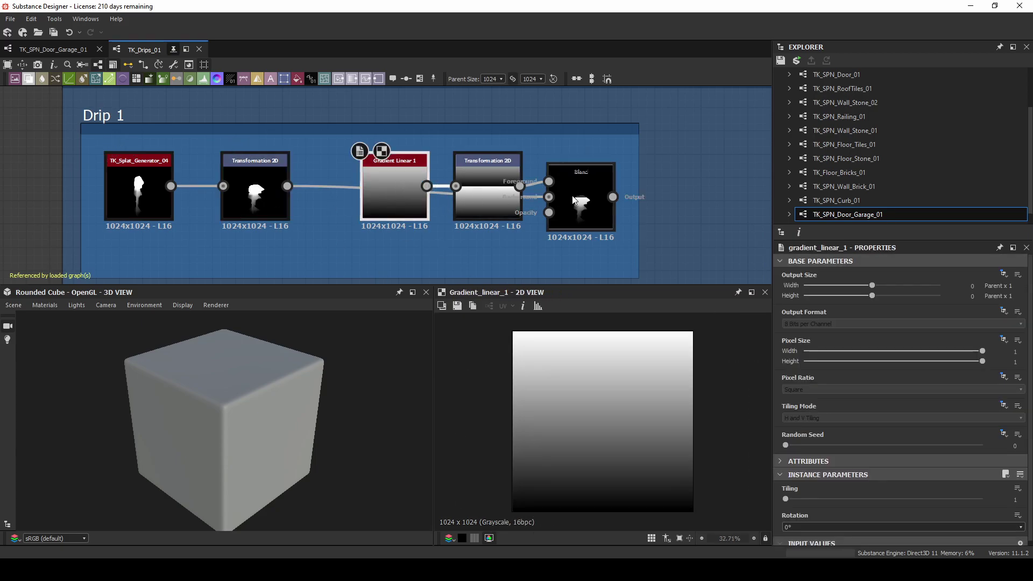
left_click(574, 201)
Step: Connect the Drip 1 Blend output to the Tile Sampler's Pattern Input and set its Pattern to Pattern Input
middle_click_drag(687, 199, 379, 129)
left_click_drag(582, 148, 581, 119)
middle_click_drag(444, 122, 403, 163)
left_click_drag(264, 168, 537, 145)
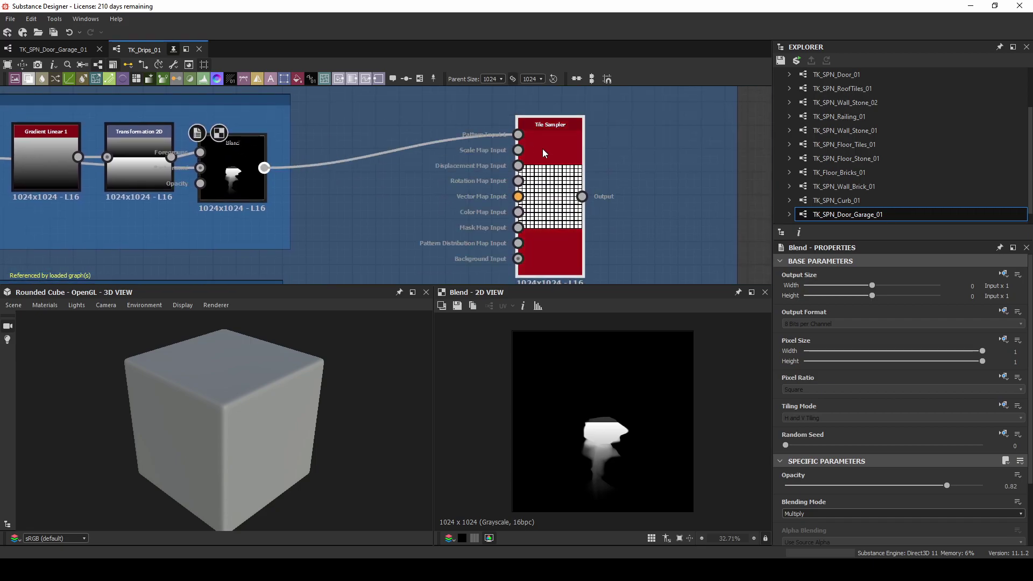
left_click(547, 131)
scroll(834, 459, "down", 3)
left_click(802, 435)
left_click(806, 443)
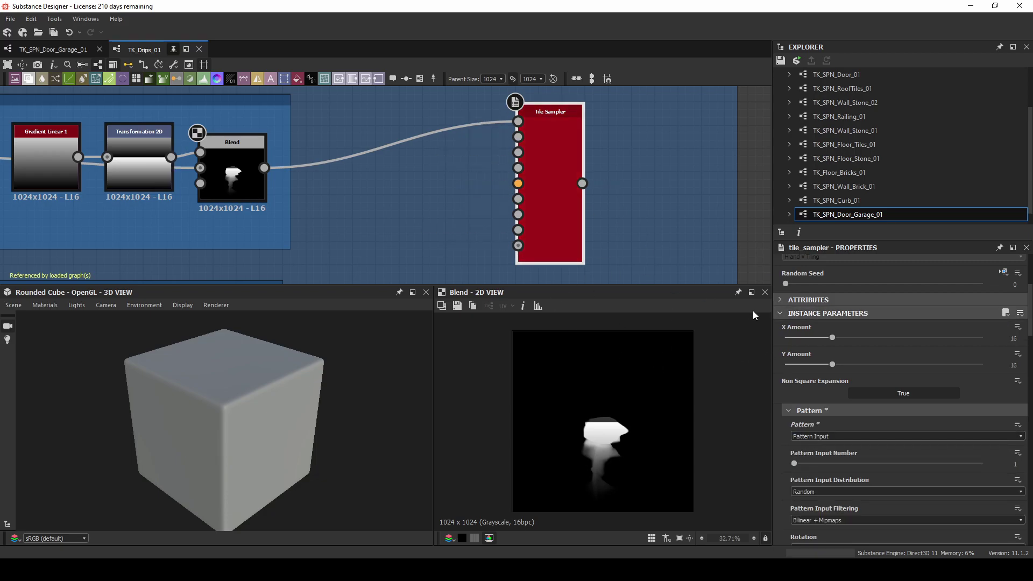
Step: Connect the Levels mask output to the Tile Sampler's Mask Map Input and preview the Tile Sampler
scroll(554, 258, "down", 4)
middle_click_drag(490, 242, 450, 95)
middle_click_drag(402, 215, 382, 83)
left_click(384, 258)
scroll(469, 148, "up", 1)
middle_click_drag(466, 140, 456, 286)
middle_click_drag(464, 177, 477, 338)
scroll(483, 218, "up", 2)
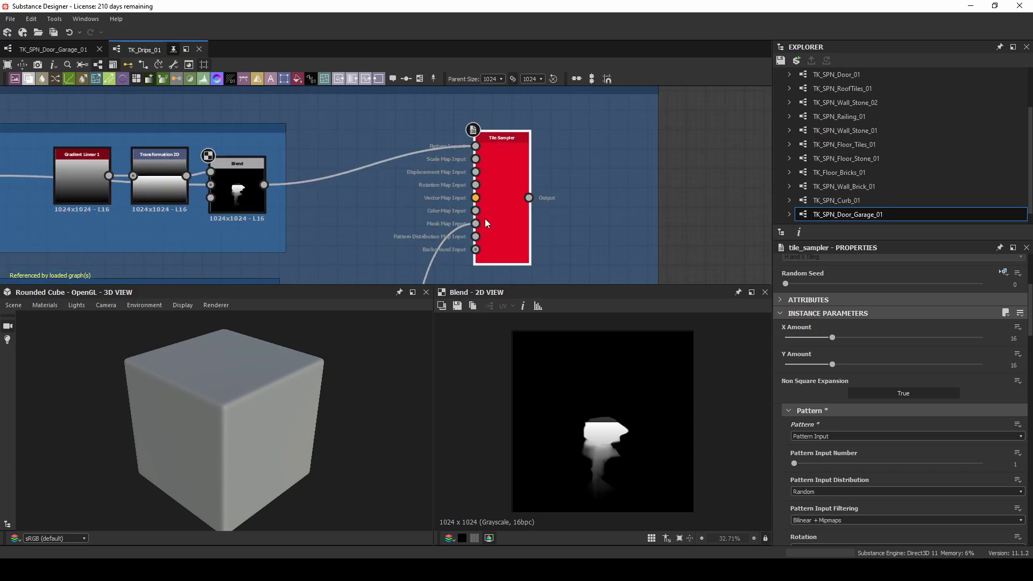
middle_click_drag(510, 208, 521, 197)
left_click_drag(518, 186, 530, 187)
double_click(530, 186)
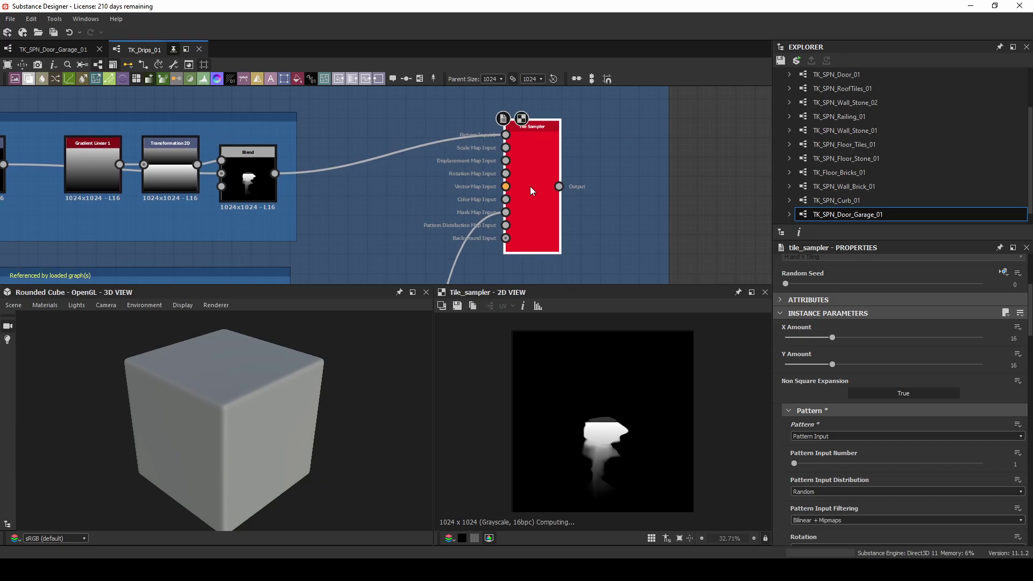
Step: Set the Tile Sampler's Mask Map Threshold to 1 and both X Amount and Y Amount to 200
scroll(843, 364, "down", 10)
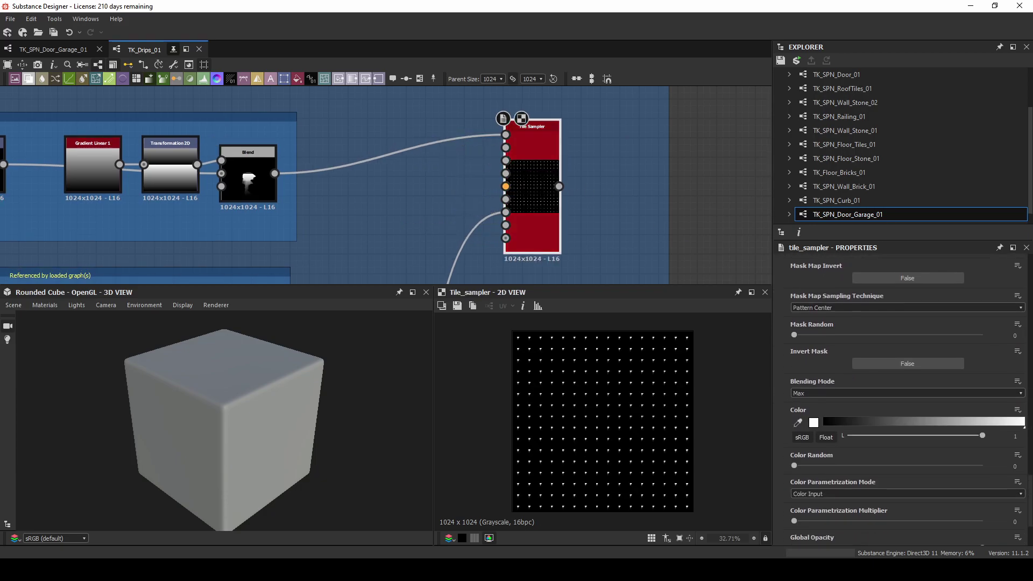
left_click_drag(794, 335, 982, 335)
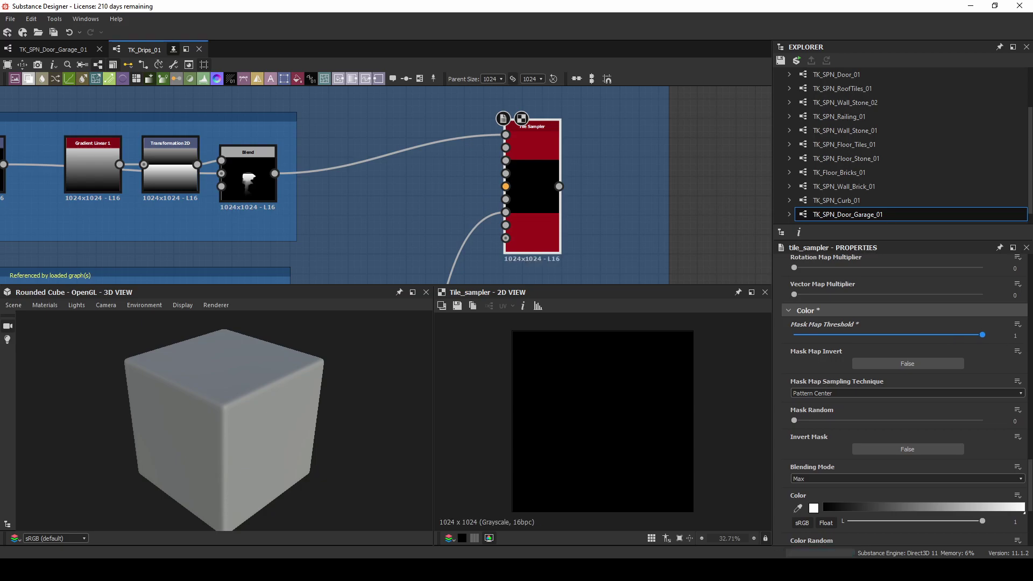
scroll(1018, 520, "up", 8)
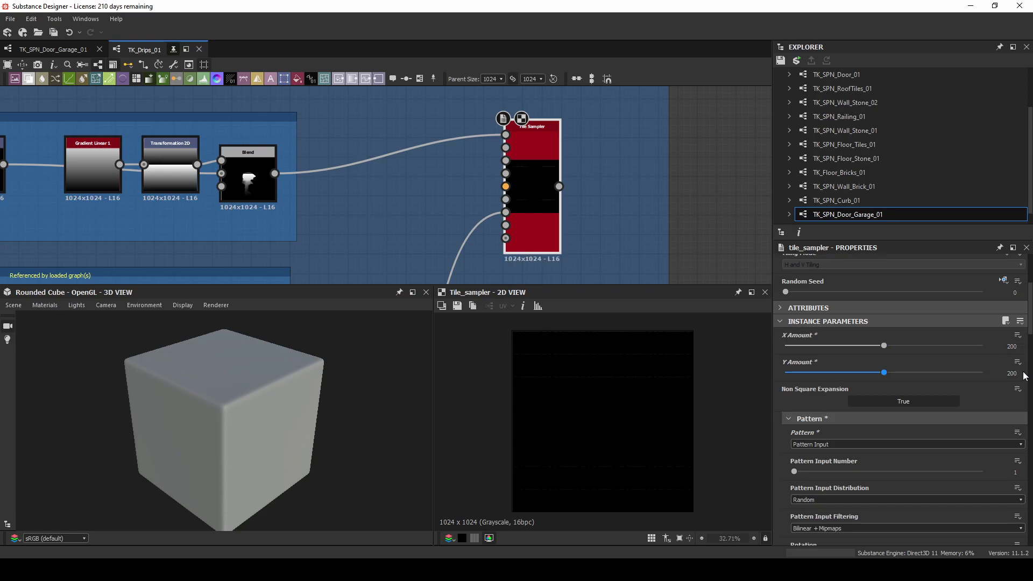
Step: Set the Tile Sampler's Scale to 6.87 and its Y Amount to 191
scroll(884, 386, "down", 6)
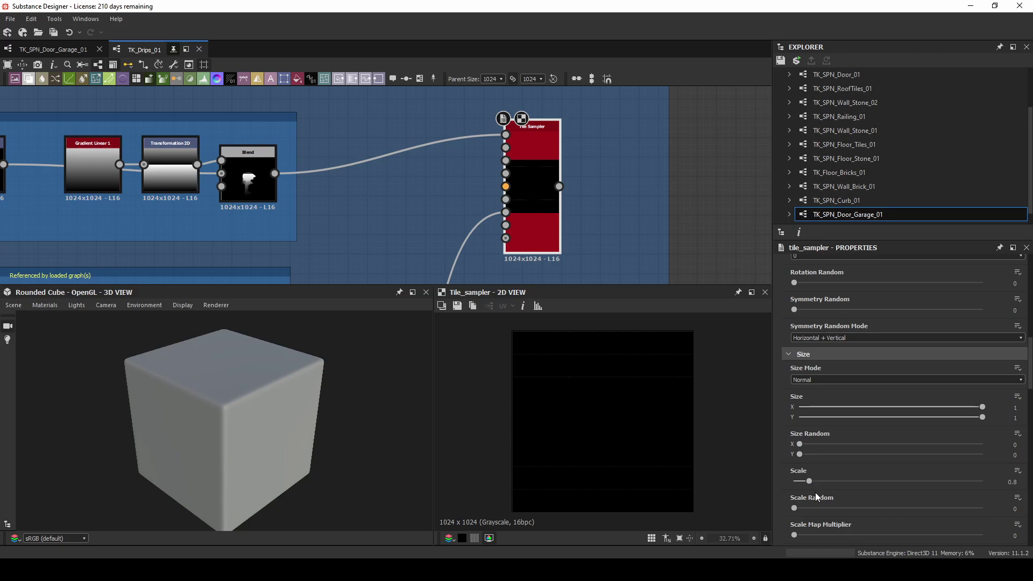
left_click_drag(819, 479, 923, 483)
scroll(558, 402, "up", 3)
scroll(557, 402, "up", 2)
scroll(914, 457, "up", 3)
scroll(906, 431, "up", 3)
mouse_move(883, 297)
left_mouse_down()
mouse_move(831, 296)
mouse_move(880, 301)
left_mouse_up()
Step: Set the Tile Sampler's Position Random to 10 to scatter the drips along the mask lines
scroll(869, 470, "down", 8)
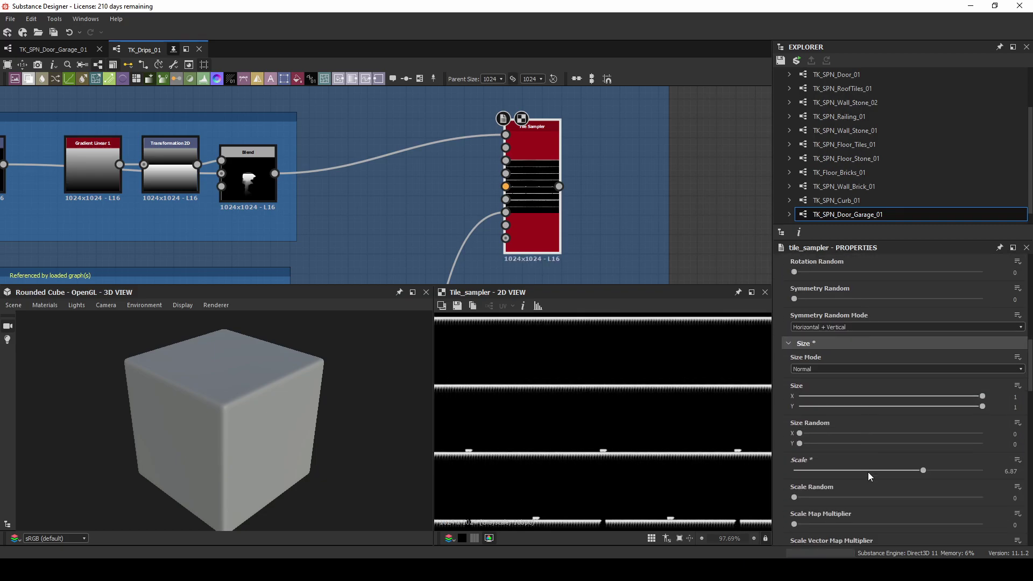
scroll(867, 472, "down", 6)
left_click_drag(795, 469, 1005, 473)
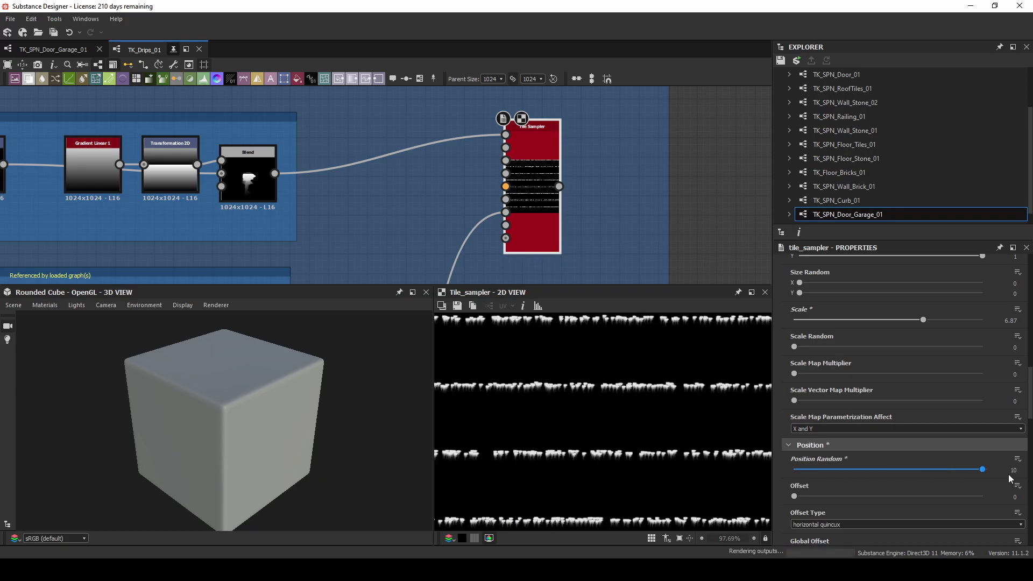
Step: Reposition the splat shape in Drip 1's first Transformation 2D while checking the Tile Sampler output, and return to the Tile Sampler
left_click(264, 160)
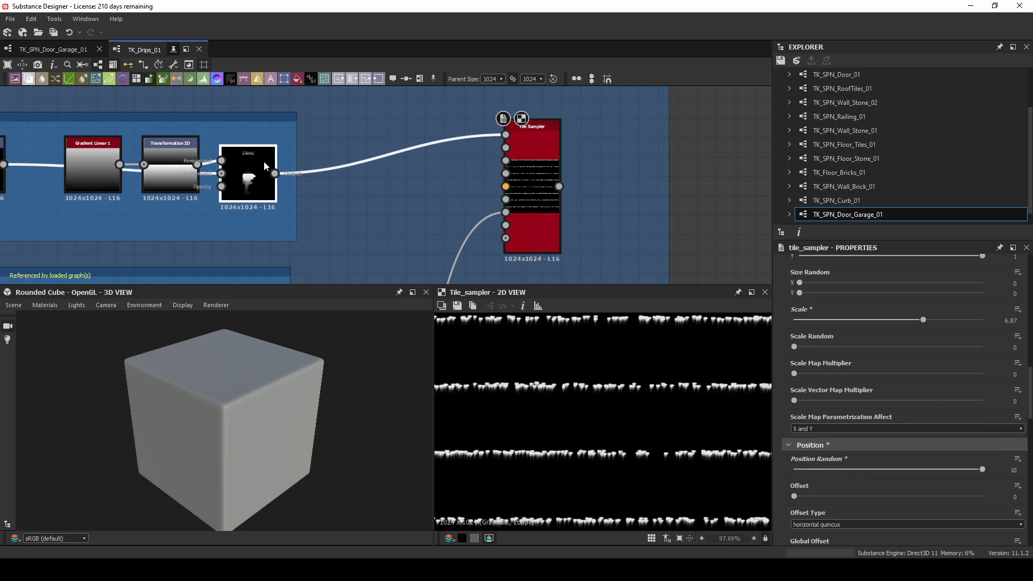
scroll(596, 409, "down", 5)
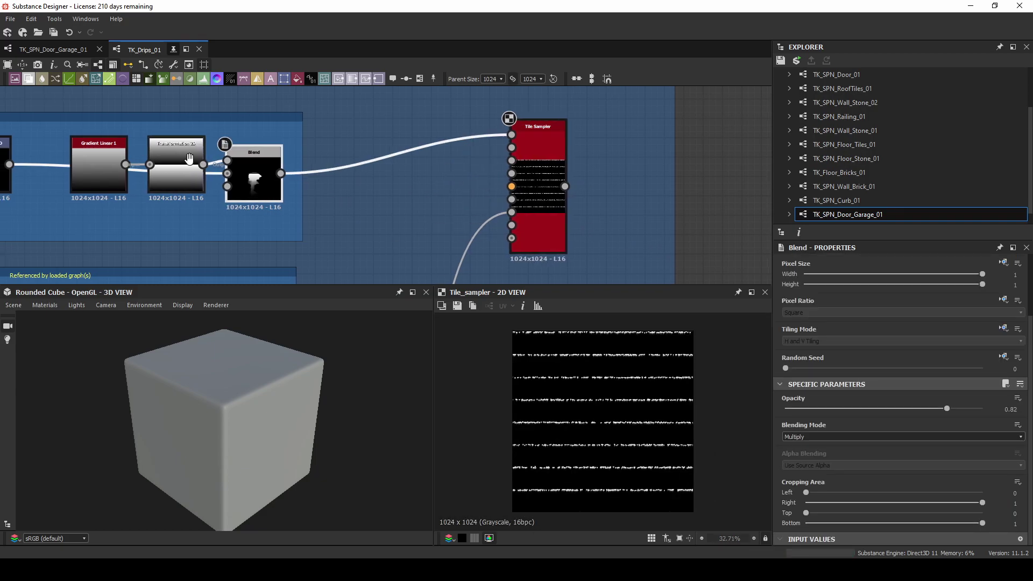
middle_click_drag(182, 180, 312, 183)
left_click(105, 172)
left_click_drag(606, 433, 584, 415)
scroll(584, 417, "up", 8)
mouse_move(581, 464)
left_mouse_down()
mouse_move(583, 439)
mouse_move(587, 478)
left_mouse_up()
scroll(591, 422, "down", 5)
middle_click_drag(695, 185, 532, 196)
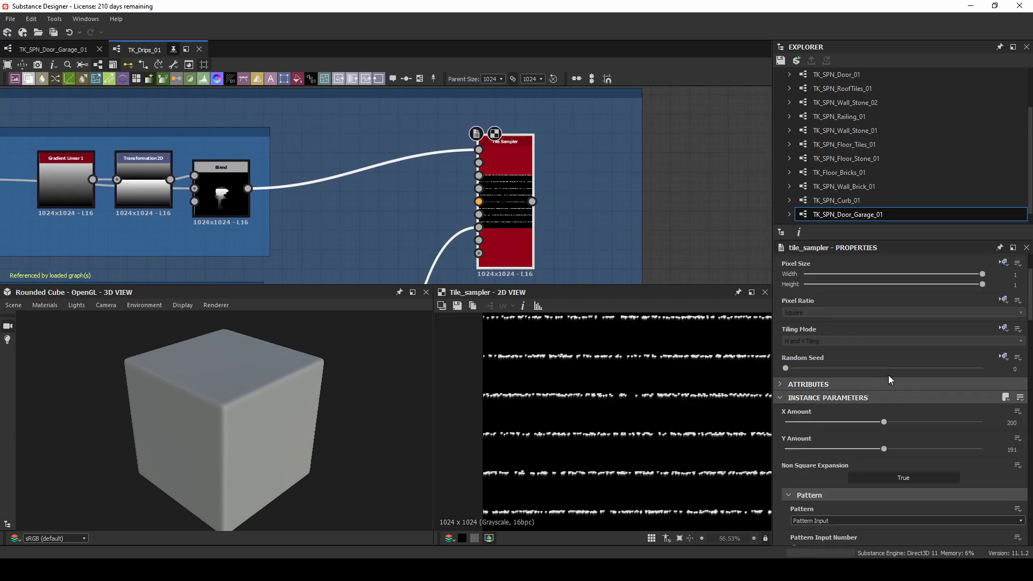
Step: Stretch the drips by refining the Tile Sampler's Size to X 2.77 and Y 6.71, with Size Random Y at 1
scroll(889, 376, "down", 5)
scroll(889, 375, "down", 2)
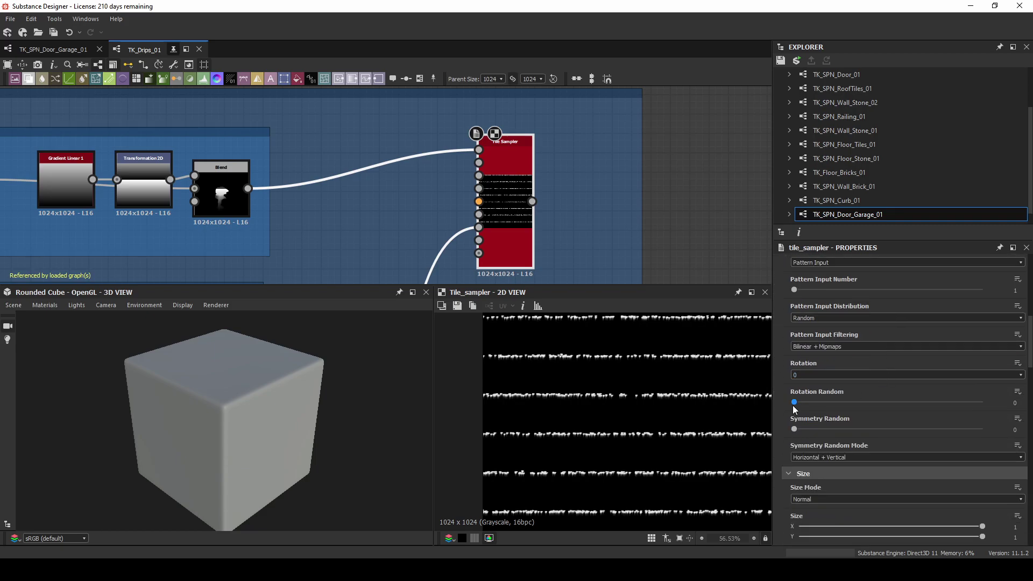
scroll(847, 431, "down", 3)
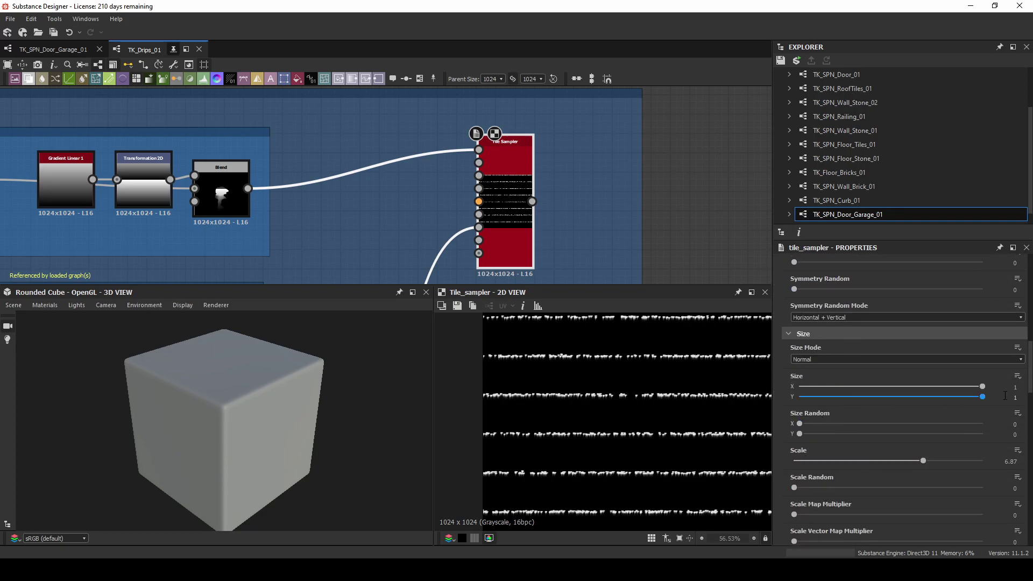
type("8")
key("Return")
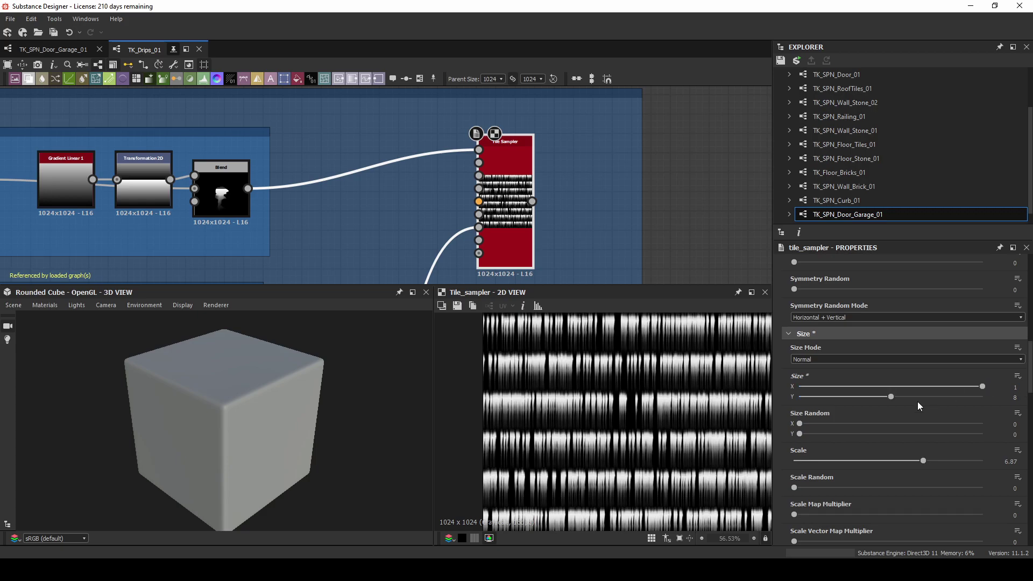
left_click(1015, 387)
type("4")
key("Return")
left_click_drag(891, 383, 876, 398)
left_click_drag(808, 433, 1012, 437)
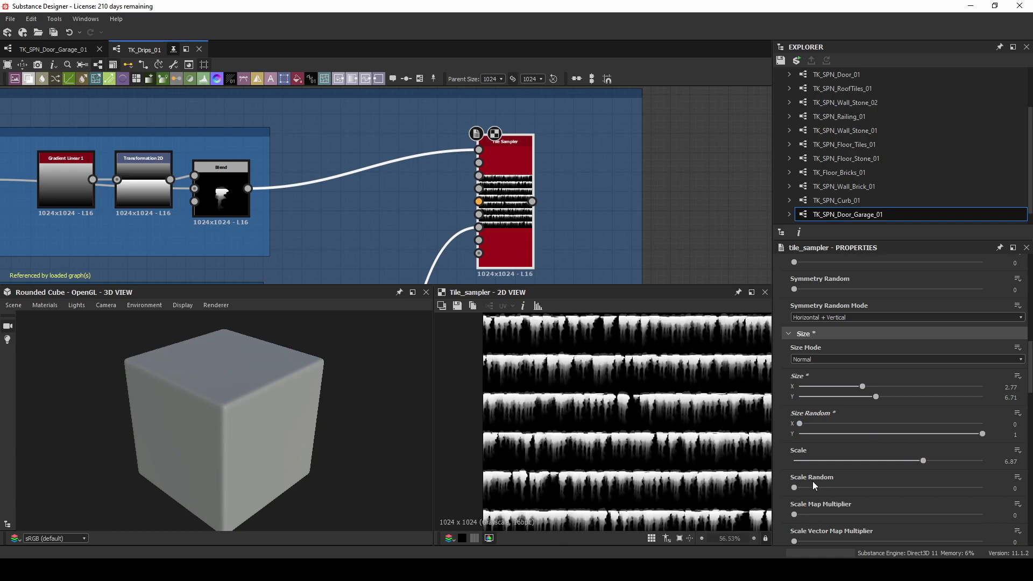
Step: Set the Tile Sampler's Scale Random to 0.86 and Scale Vector Map Multiplier to 0.18, keeping Scale Map Multiplier at 0
left_click_drag(800, 487, 957, 496)
scroll(906, 465, "down", 1)
left_click_drag(794, 472, 633, 466)
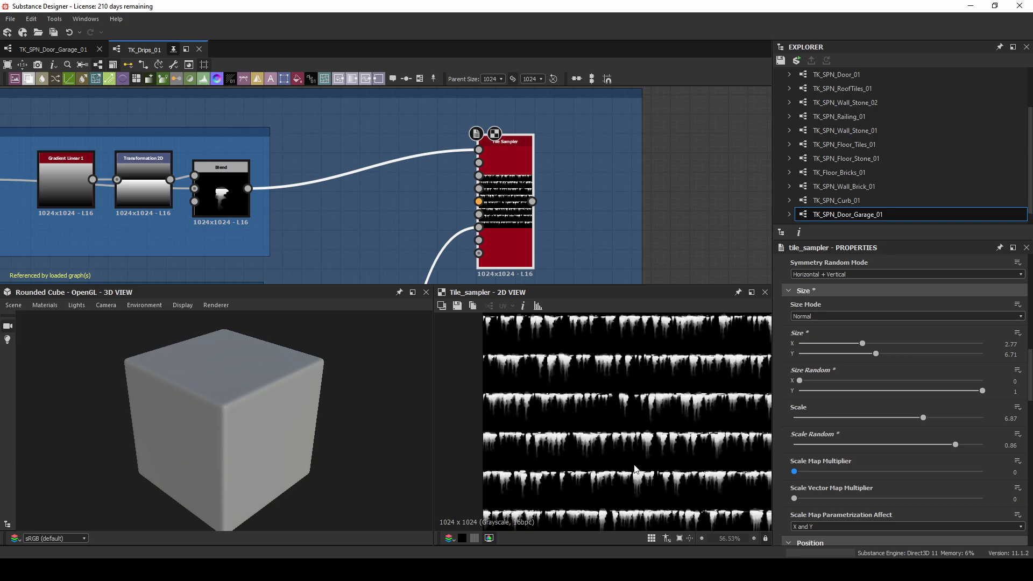
scroll(854, 454, "down", 1)
left_click_drag(796, 458, 715, 451)
left_click_drag(830, 455, 985, 433)
Step: Set the Tile Sampler's Color Random to 1 and Mask Random to 0.93 to vary and thin out the drips
scroll(884, 411, "down", 3)
scroll(817, 470, "down", 5)
left_click_drag(795, 479, 779, 479)
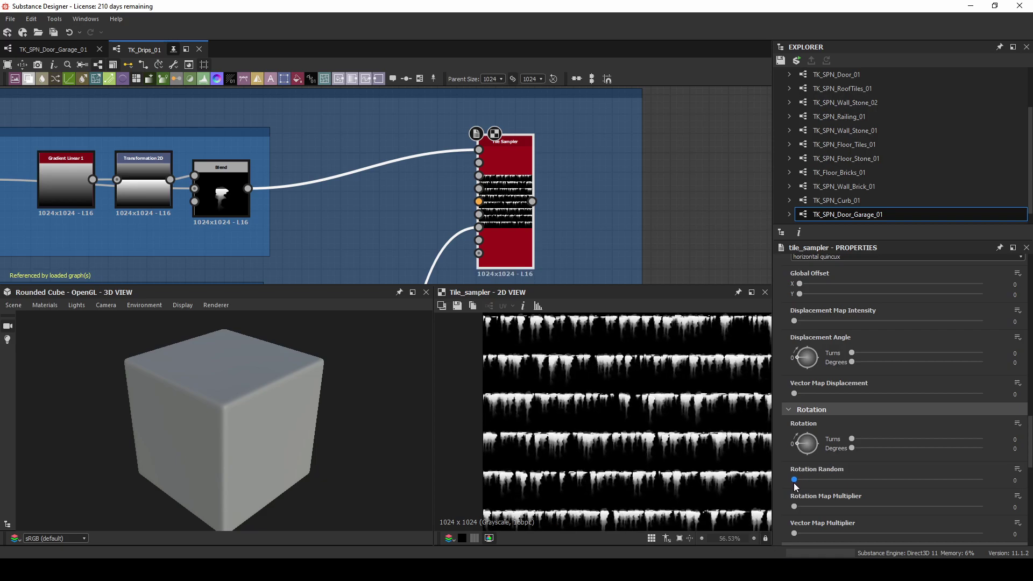
scroll(885, 476, "down", 5)
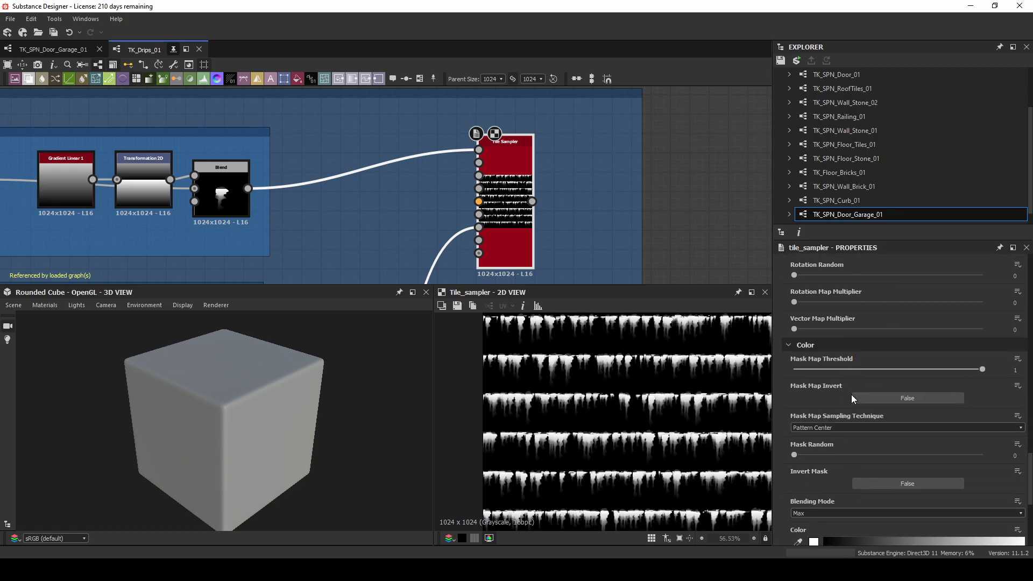
scroll(831, 451, "down", 1)
left_click_drag(794, 499, 982, 499)
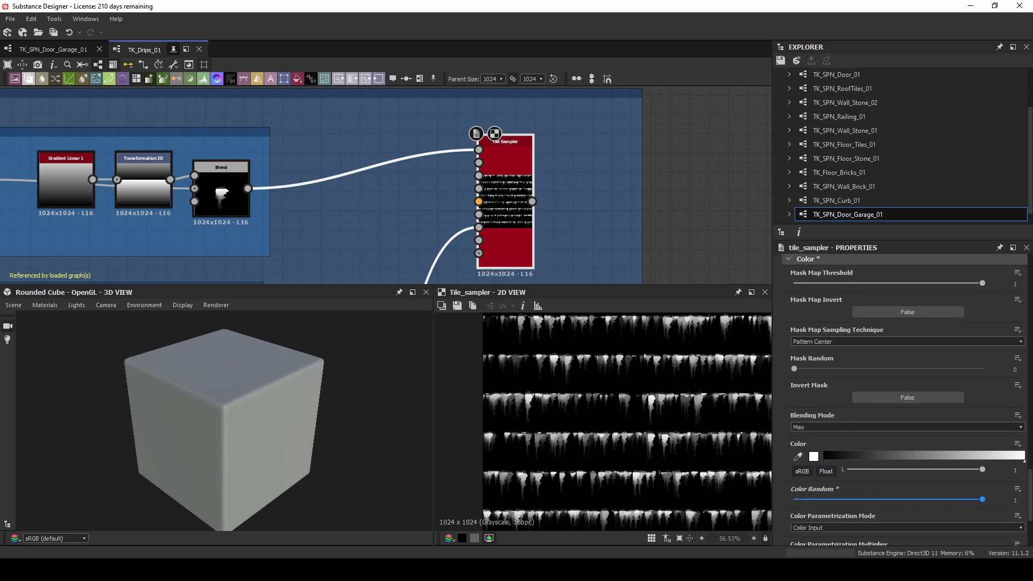
left_click_drag(793, 369, 976, 374)
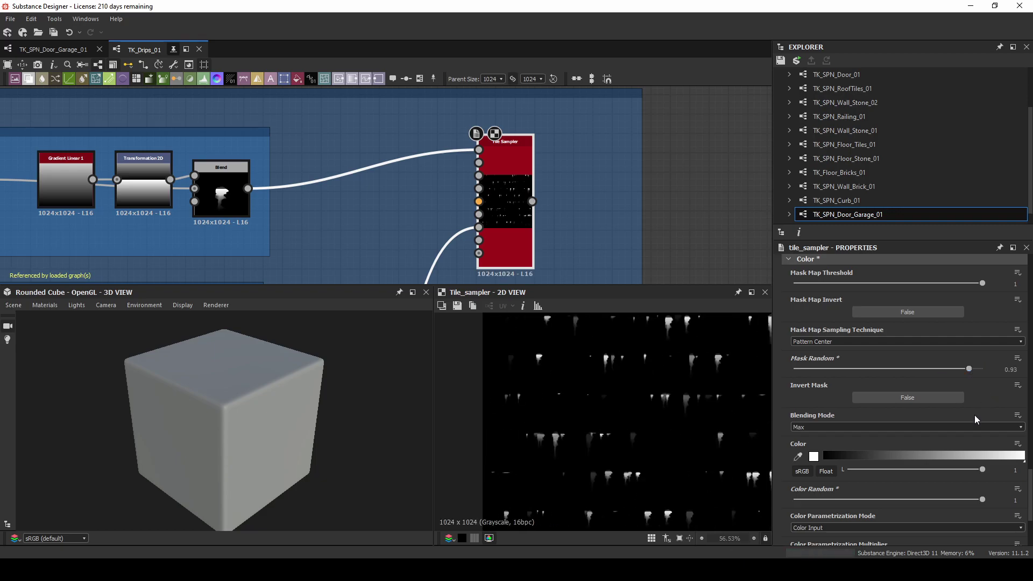
Step: Enlarge the drips by setting the Tile Sampler's Size to X 4.62 and Y 16
scroll(979, 407, "up", 5)
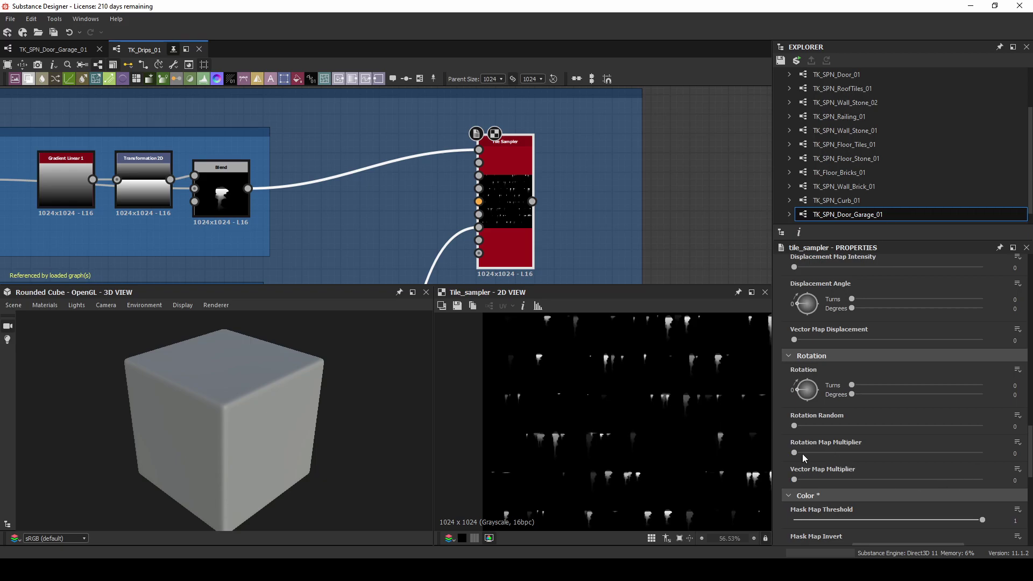
scroll(839, 447, "up", 8)
scroll(847, 440, "up", 3)
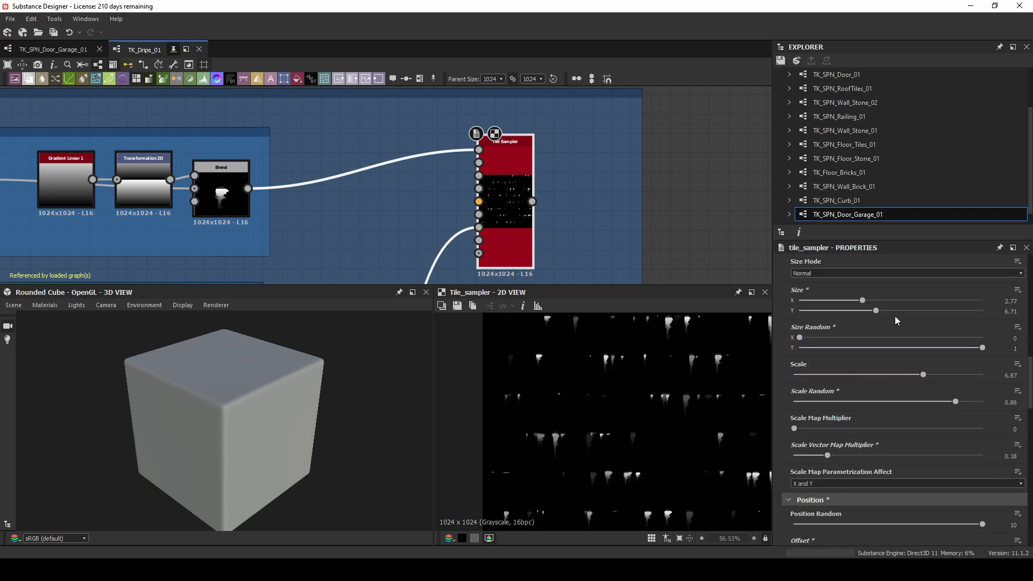
left_click_drag(875, 311, 1013, 322)
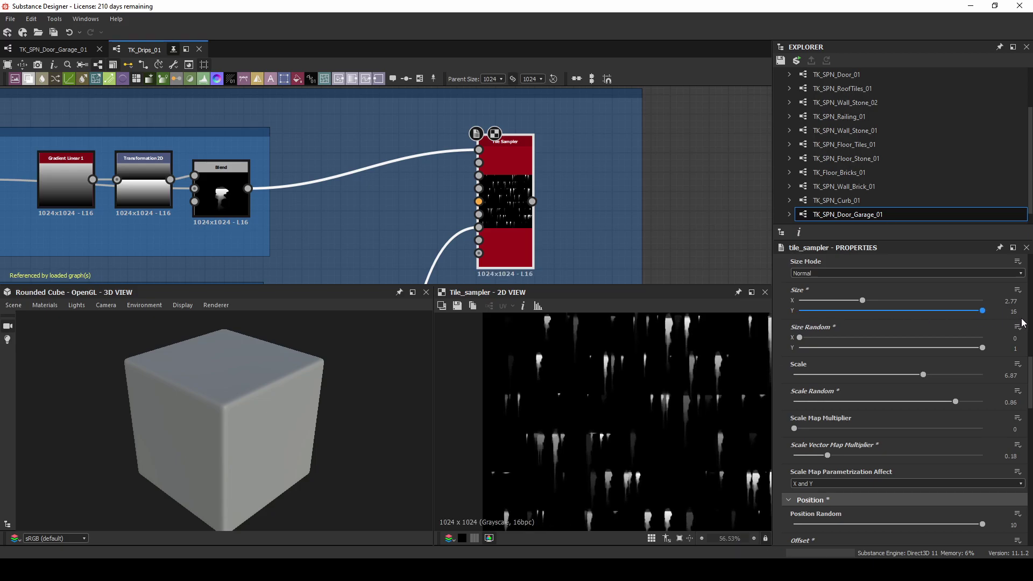
left_click_drag(863, 303, 912, 305)
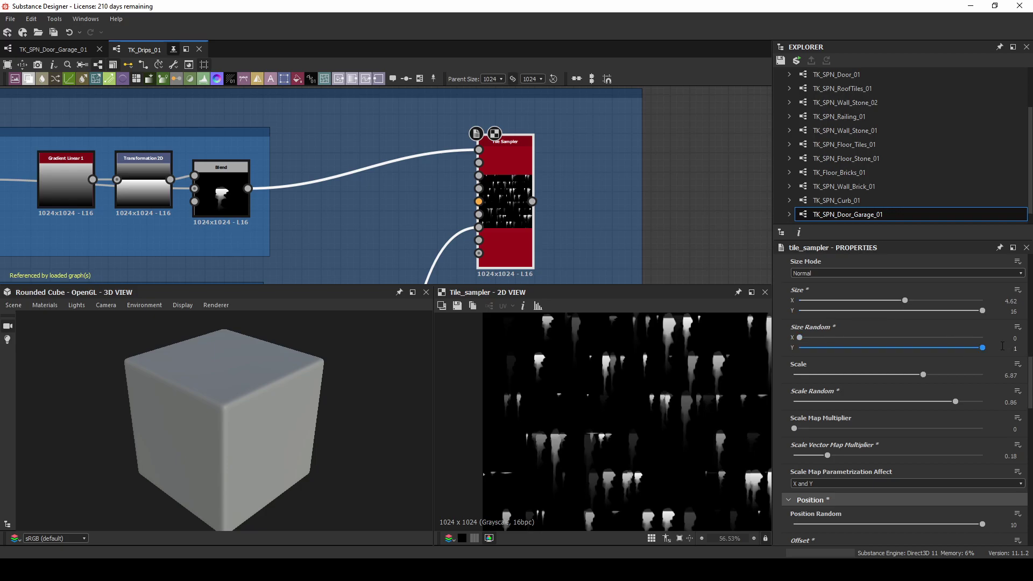
Step: Set the Tile Sampler's Size Random to X 0.39 and Y 0.66 to vary the drips' widths and lengths
left_click_drag(982, 349, 919, 353)
left_click_drag(800, 339, 872, 342)
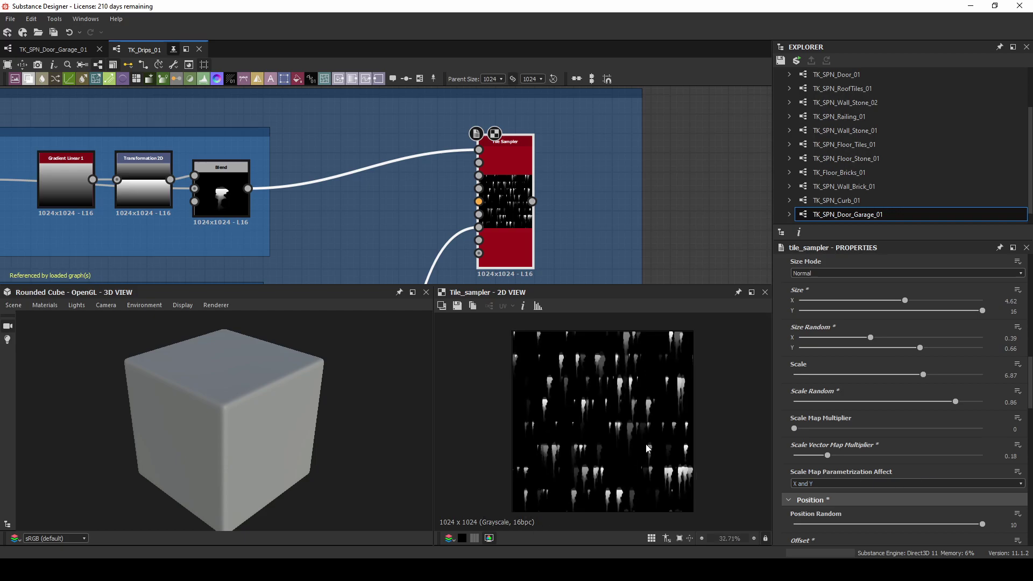
scroll(645, 444, "down", 2)
Step: Thin out the drips by raising the Tile Sampler's Mask Random to 0.98
scroll(957, 473, "down", 10)
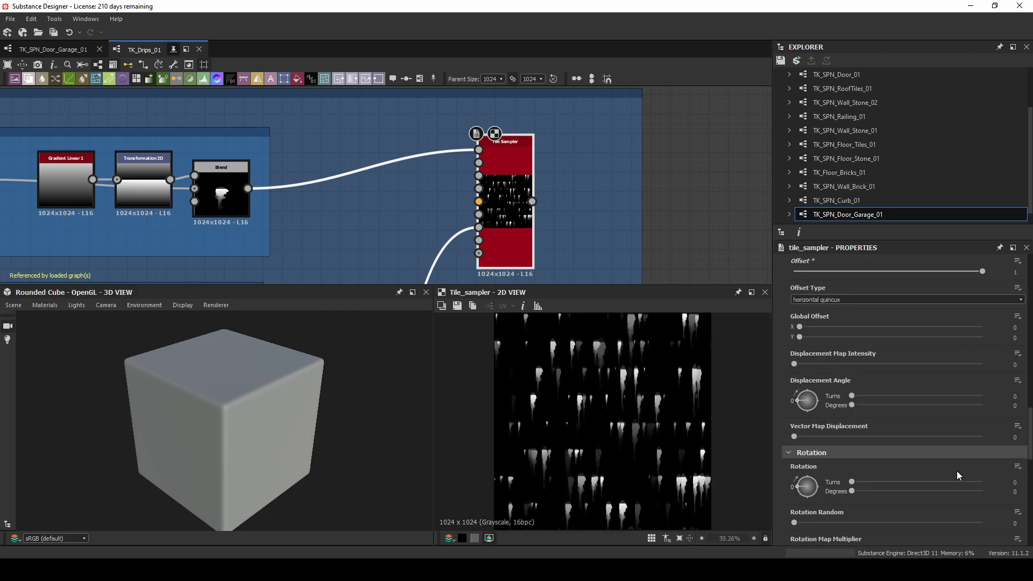
scroll(956, 463, "down", 1)
left_click_drag(969, 476, 982, 481)
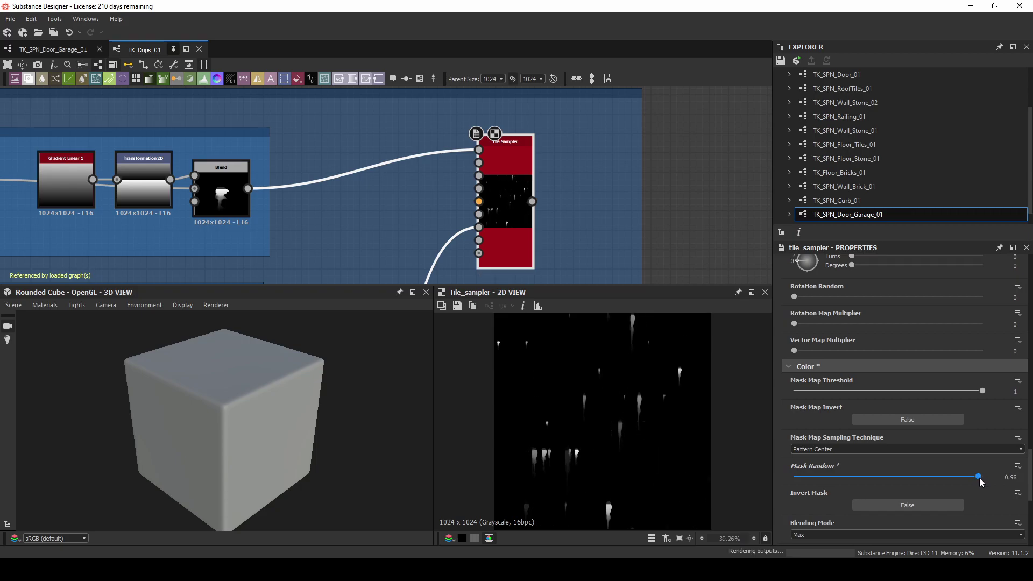
left_click(677, 192)
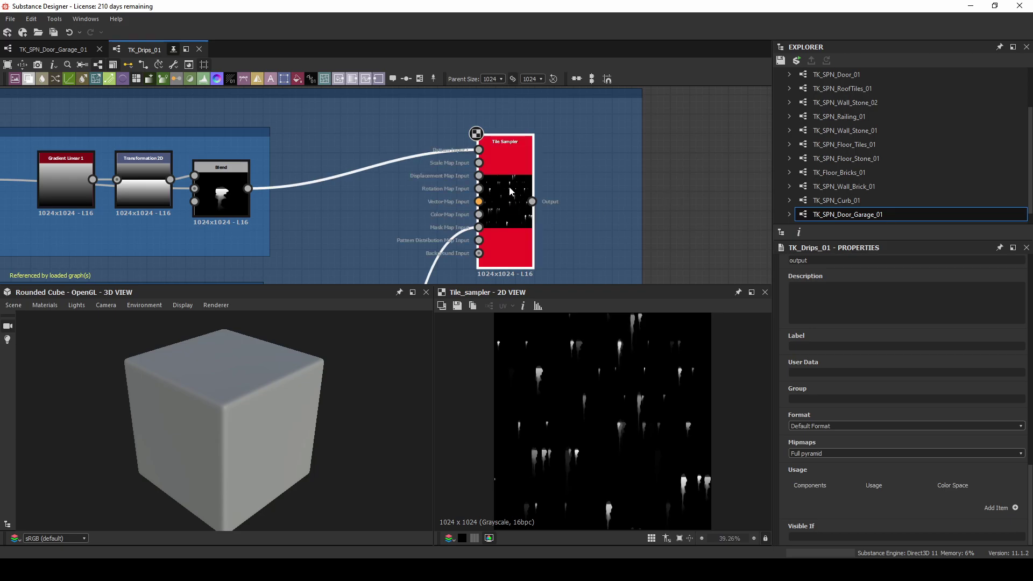
Step: Adjust the drip density by setting the Tile Sampler's X Amount to 200 and Y Amount to 198
left_click(493, 163)
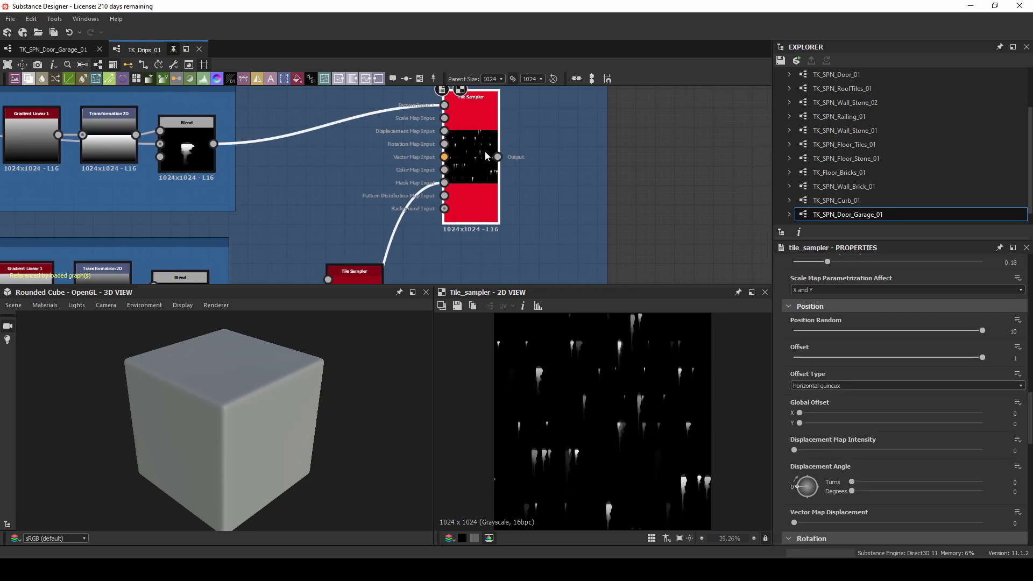
scroll(967, 441, "up", 15)
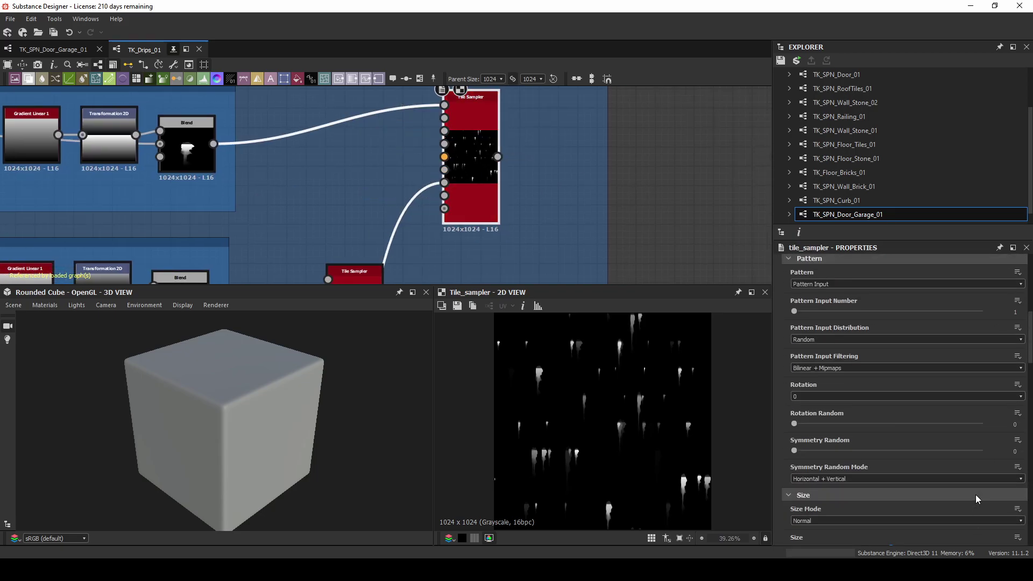
scroll(976, 498, "up", 1)
left_click_drag(883, 368, 890, 396)
left_click_drag(885, 396, 887, 396)
left_click(1021, 370)
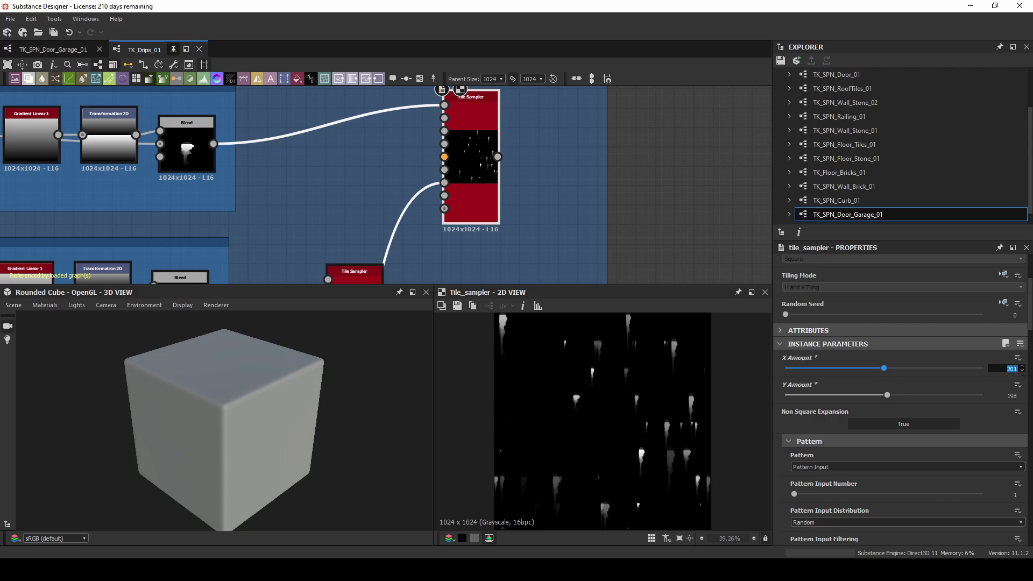
left_click(1023, 371)
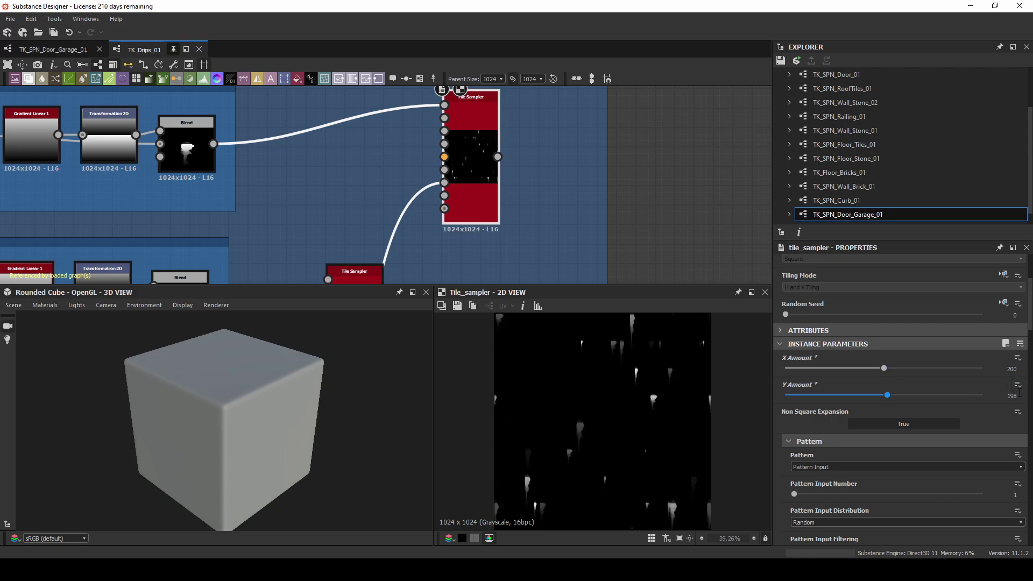
Step: Expose X Amount as totalamount, labelled "Total Amount" and described "(Base values should work fine for most cases)", and drive Y Amount with the same input
left_click(1017, 358)
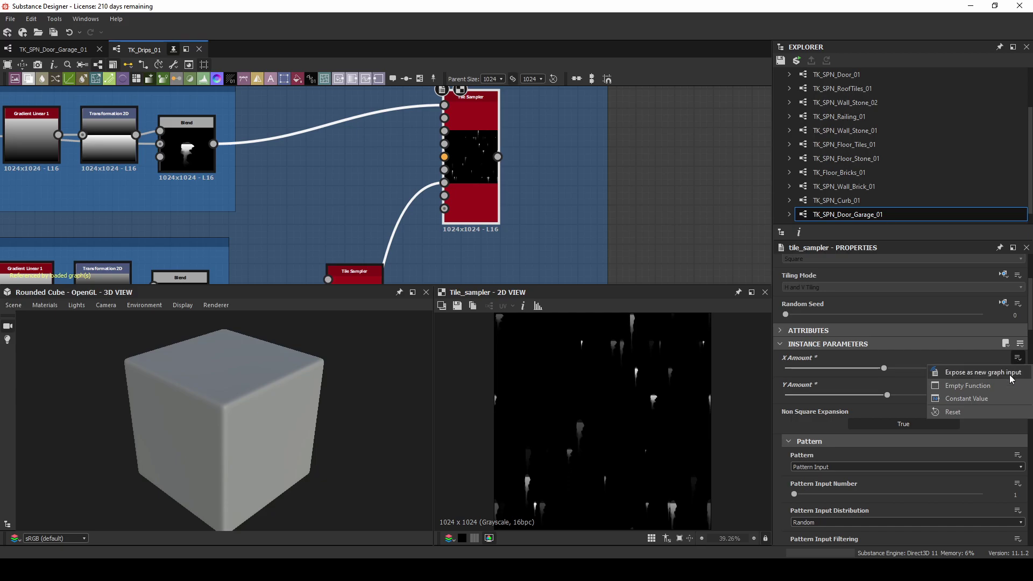
left_click(963, 373)
left_click(406, 203)
key("Delete")
key("Delete")
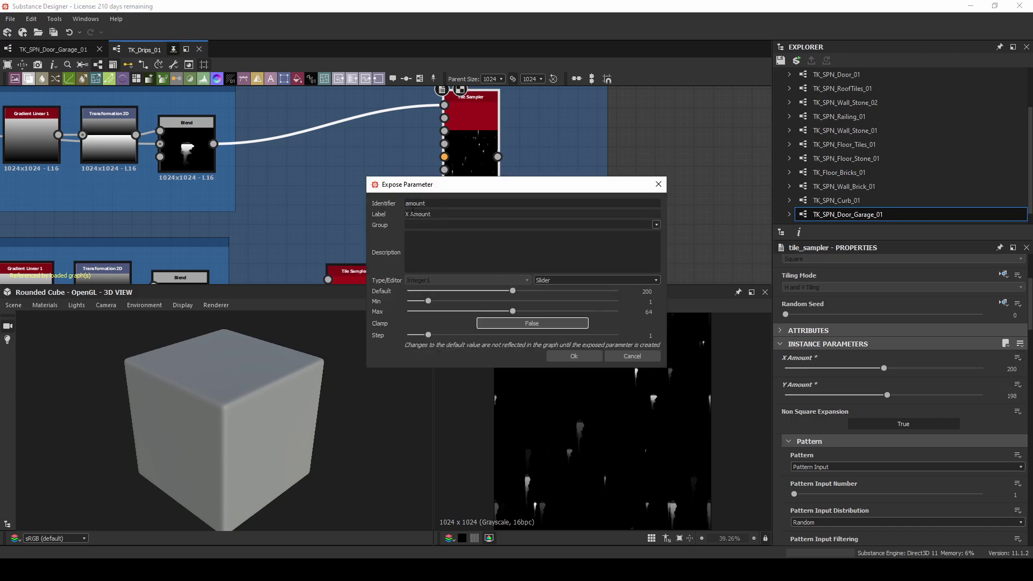
type("total")
key("BackSpace")
type("Total")
type("se values should work ")
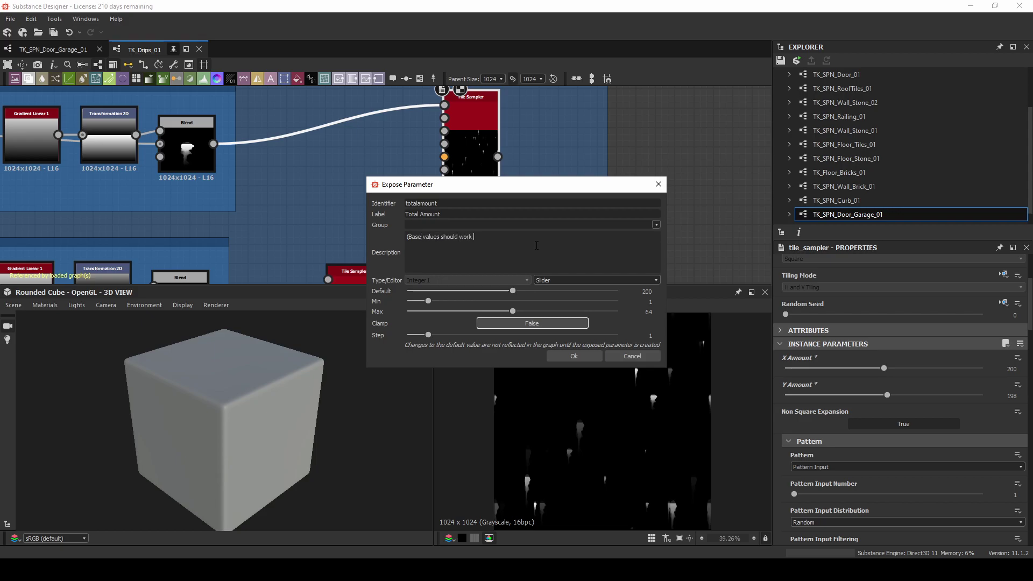
type("fine for most cases)")
left_click(592, 356)
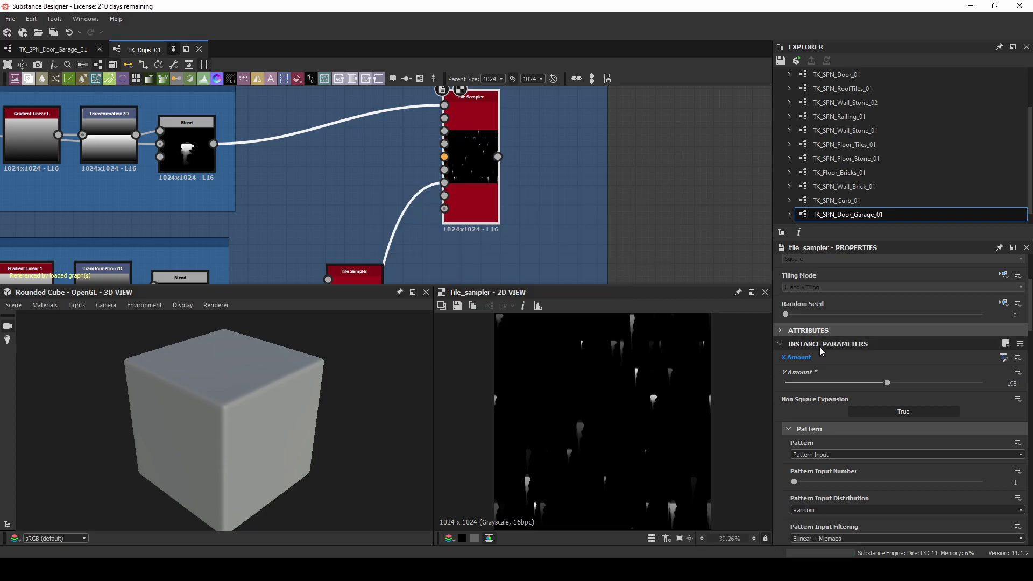
left_click(1017, 372)
left_click(977, 453)
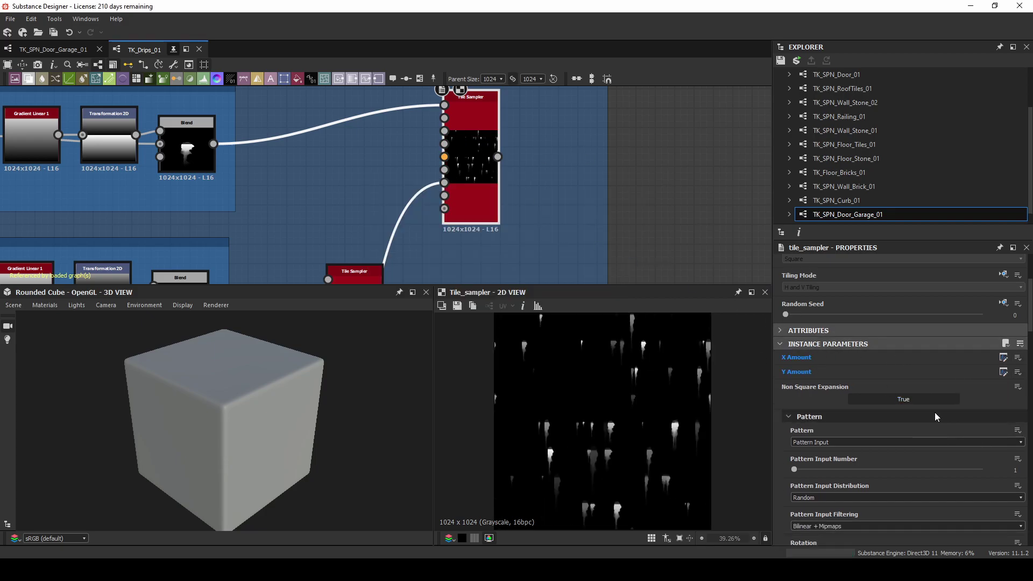
Step: Set the Tile Sampler's Pattern Input Number to 3 and connect the other two drip Blend outputs to the added pattern inputs
scroll(927, 392, "down", 3)
left_click_drag(795, 405, 856, 409)
middle_click_drag(315, 98, 353, 71)
left_click_drag(245, 274, 452, 150)
middle_click_drag(295, 230, 292, 102)
middle_click_drag(210, 219, 206, 97)
mouse_move(223, 244)
left_mouse_down()
mouse_move(320, 124)
mouse_move(329, 170)
mouse_move(402, 100)
left_mouse_up()
middle_click_drag(622, 106, 620, 167)
left_click(621, 167)
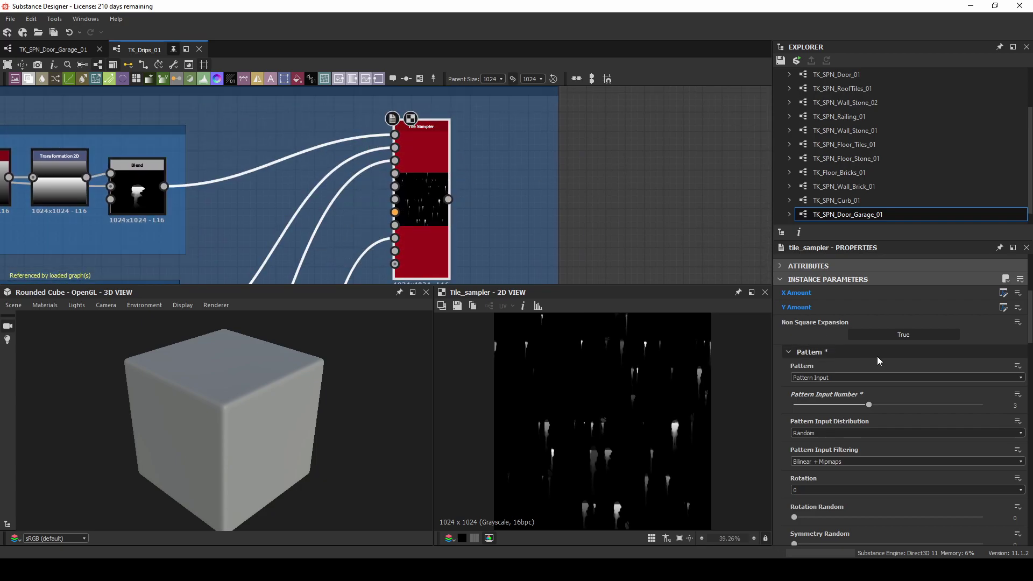
Step: Start exposing the Tile Sampler's Size as a new graph input and select its identifier for replacement
scroll(934, 373, "down", 3)
scroll(929, 369, "down", 2)
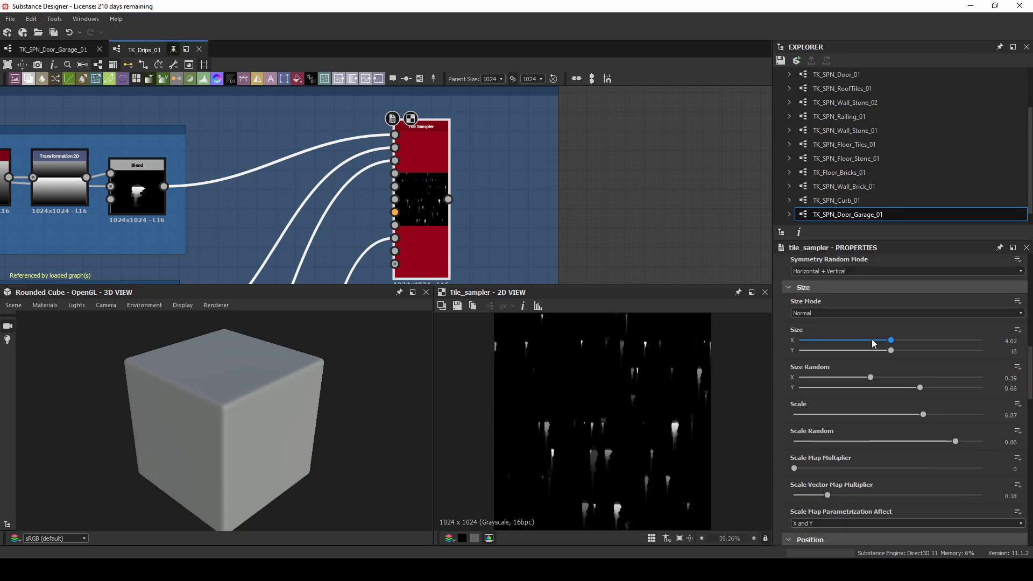
left_click(1014, 340)
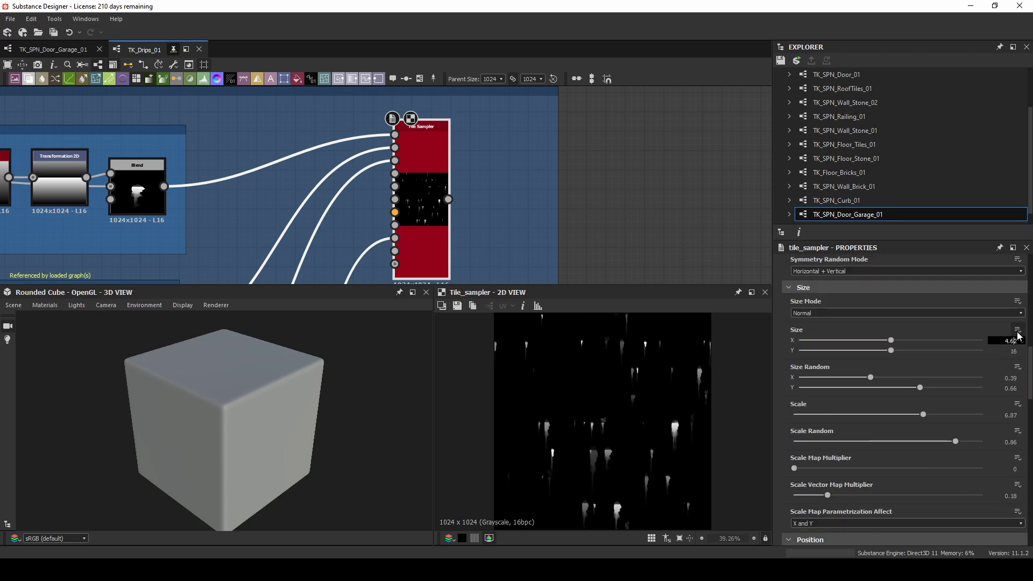
left_click(611, 199)
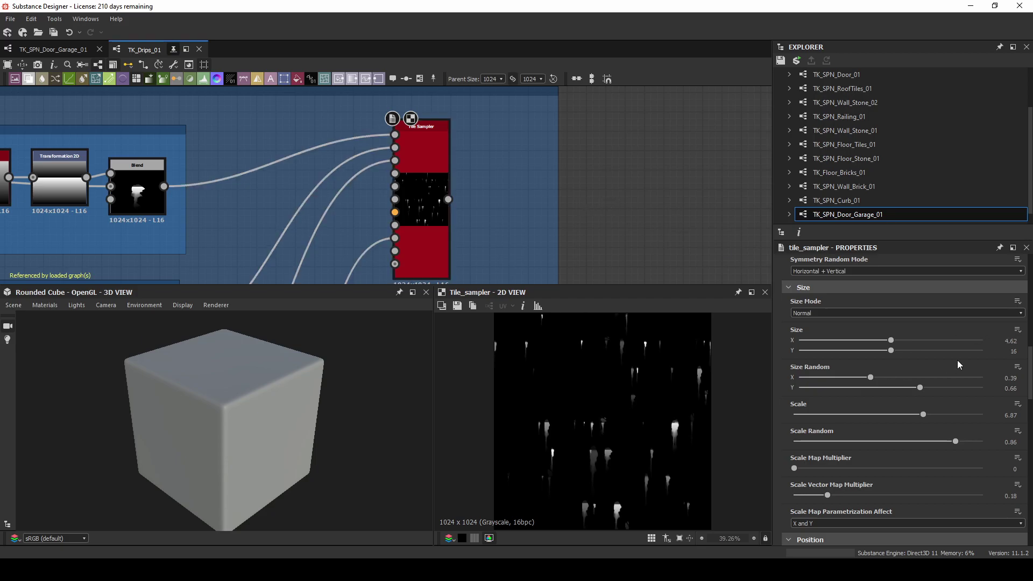
left_click(1017, 330)
left_click(941, 327)
left_click(1017, 330)
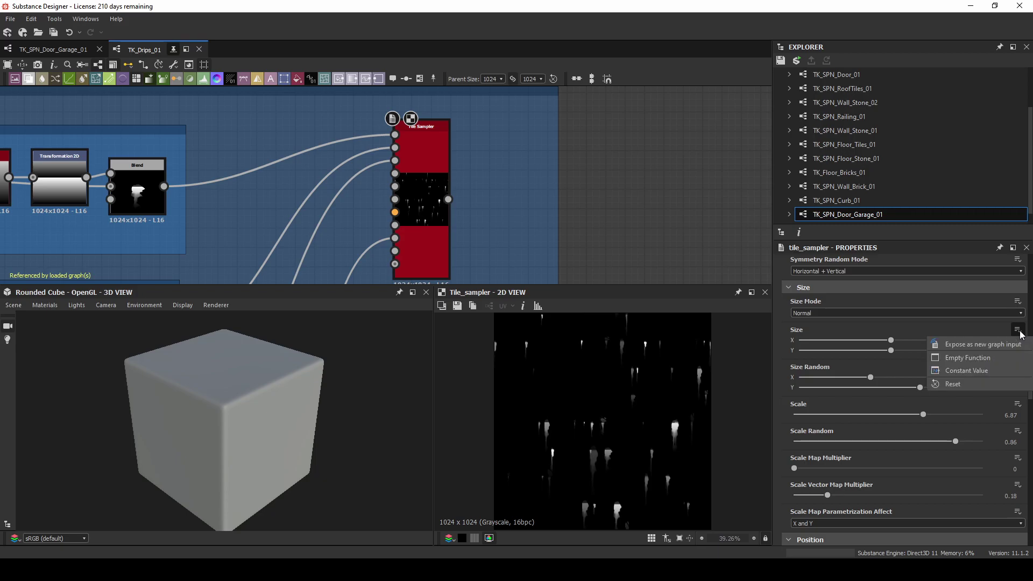
left_click(992, 346)
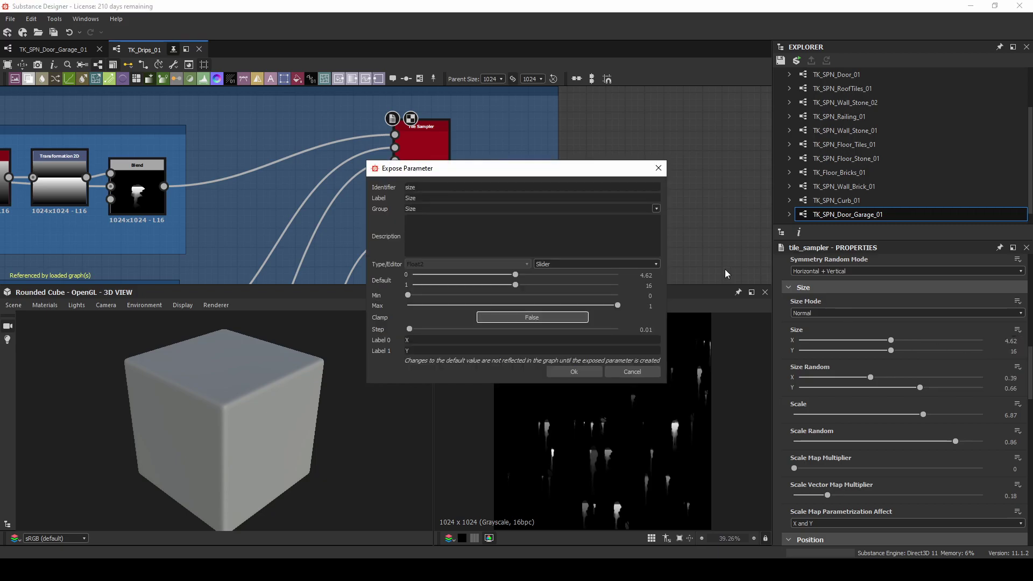
left_click(550, 264)
left_click(550, 265)
left_click(525, 232)
left_click_drag(435, 189, 372, 185)
type("individualSiz")
key("BackSpace")
key("BackSpace")
key("BackSpace")
key("BackSpace")
key("BackSpace")
key("BackSpace")
key("BackSpace")
key("BackSpace")
key("BackSpace")
key("BackSpace")
key("BackSpace")
key("BackSpace")
key("BackSpace")
Step: Give the exposed Size parameter the identifier baseSize, prefix its label with "Base", and create the input
type("baseSize")
key("Tab")
type("Base")
left_click(580, 374)
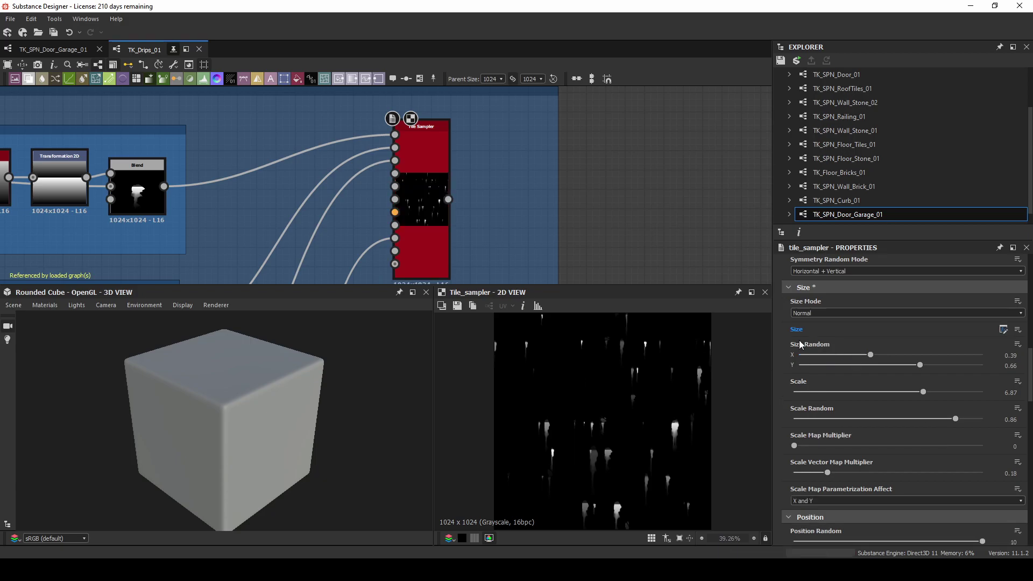
Step: Expose Size Random as the graph input size_random in the Size group, and set the Tile Sampler's Scale to 7.98
left_click(1016, 347)
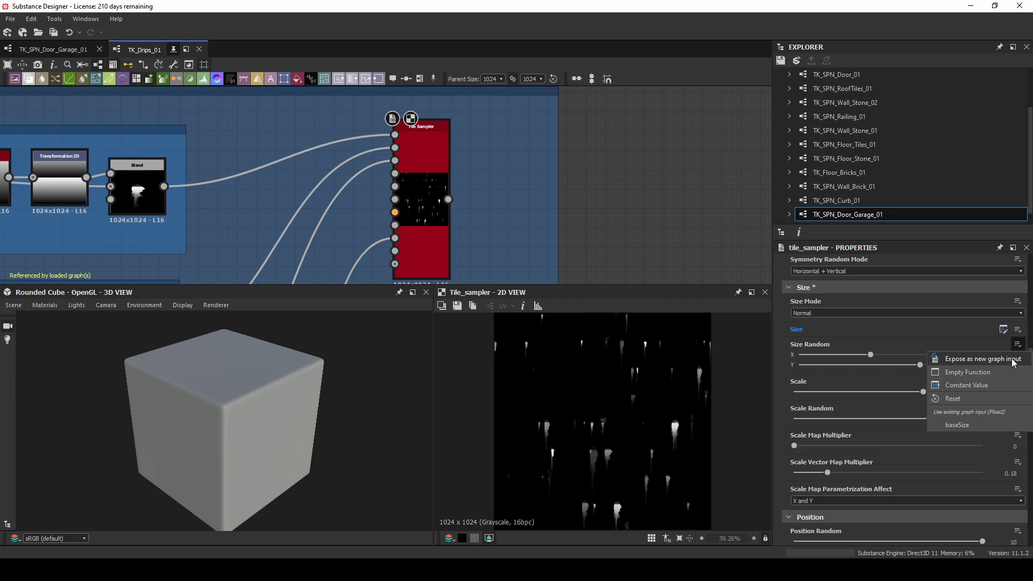
left_click(1011, 358)
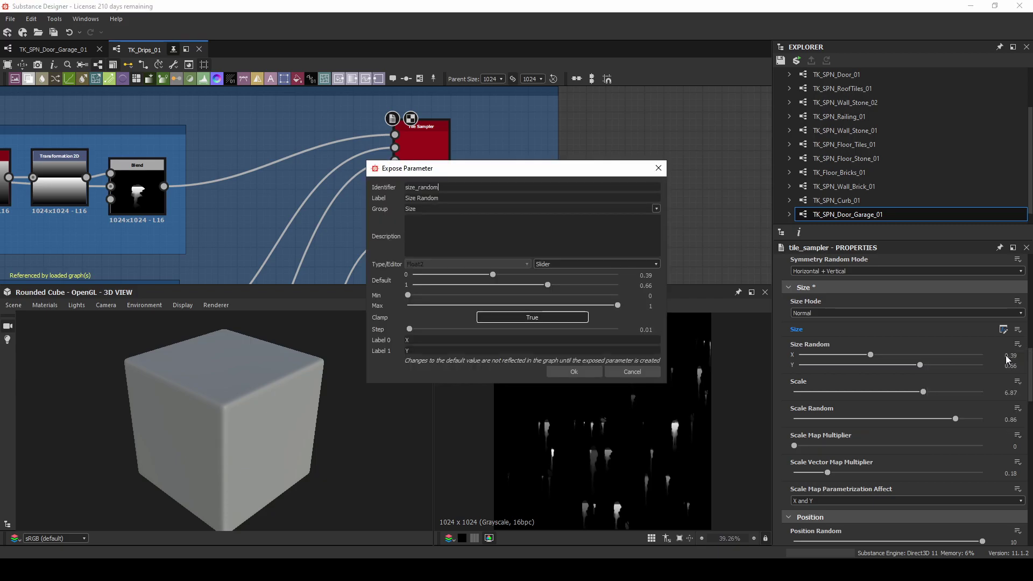
left_click(573, 371)
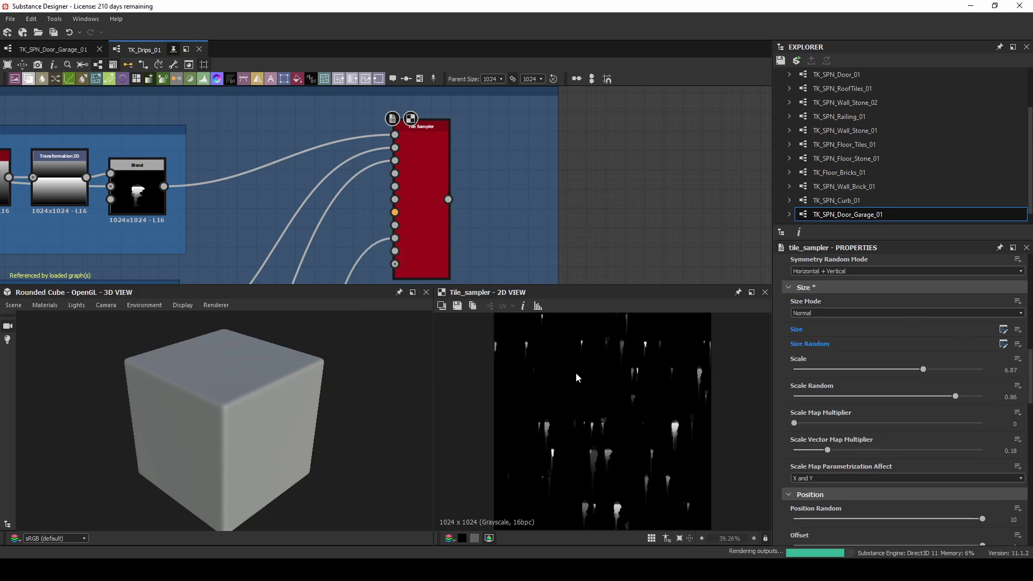
left_click_drag(915, 367, 993, 374)
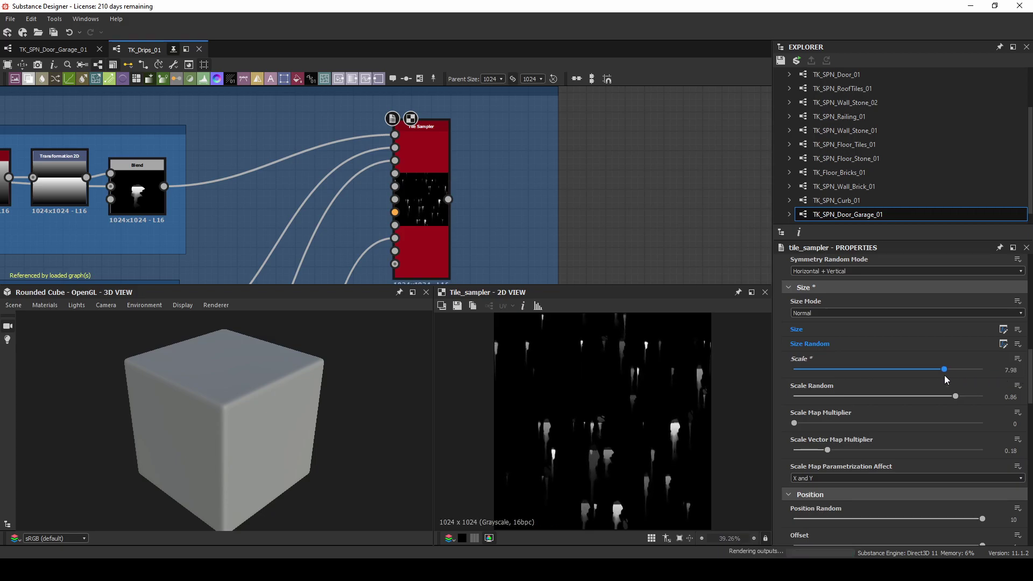
left_click(1017, 359)
left_click(973, 374)
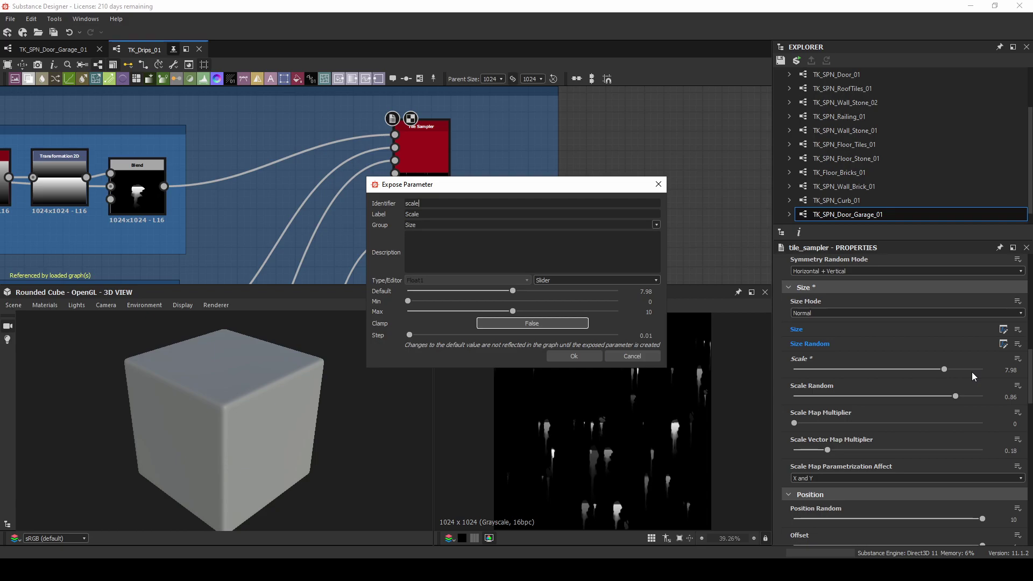
key("Home")
type("drip")
key("Tab")
key("Home")
type("Drip")
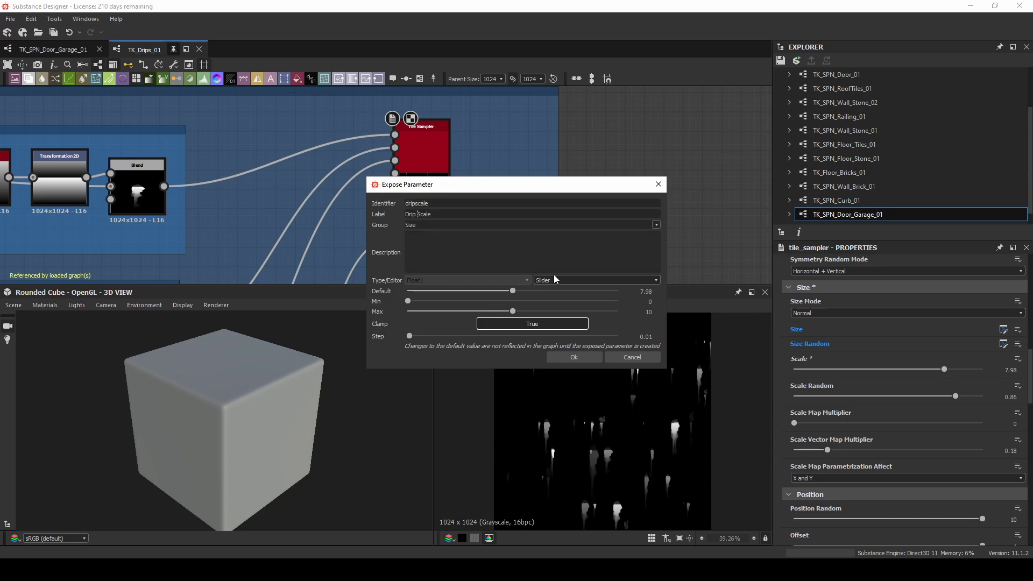
left_click(633, 357)
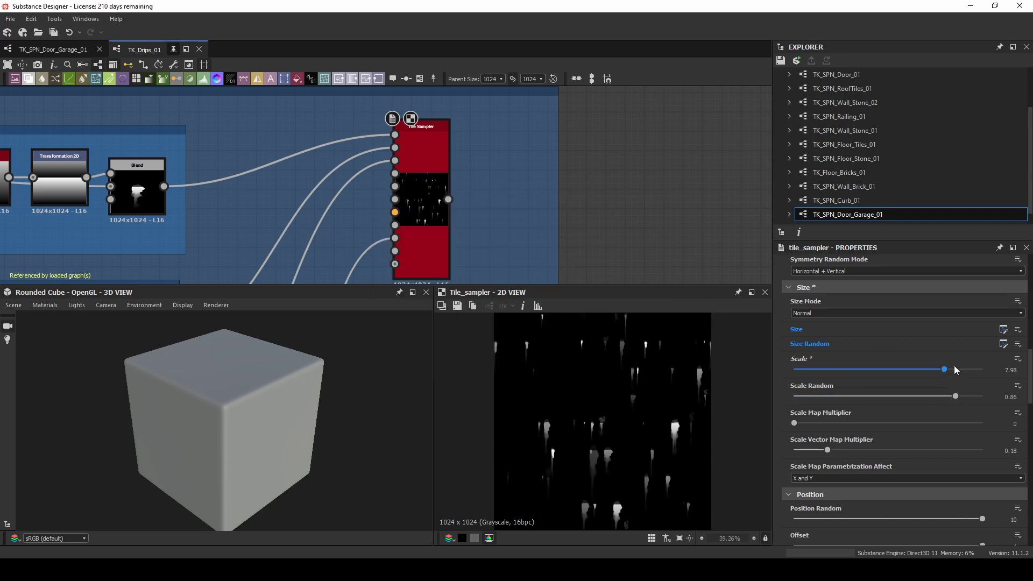
Step: Expose the Tile Sampler's Scale as a new graph input with identifier dripscale and label "Drip Scale"
left_click(1017, 358)
left_click(975, 373)
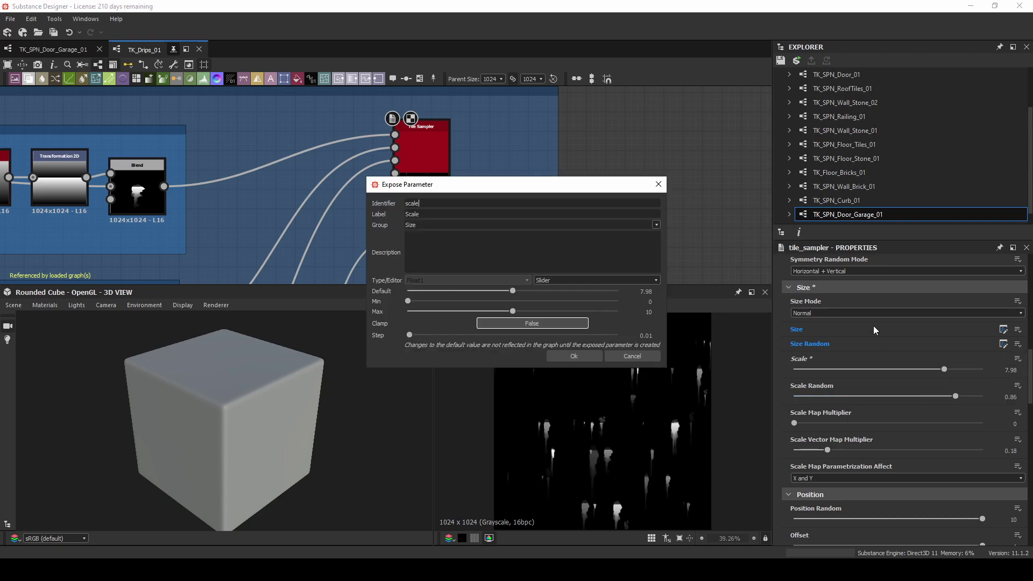
key("Home")
type("drip")
key("Tab")
key("Home")
type("Drip")
left_click(573, 355)
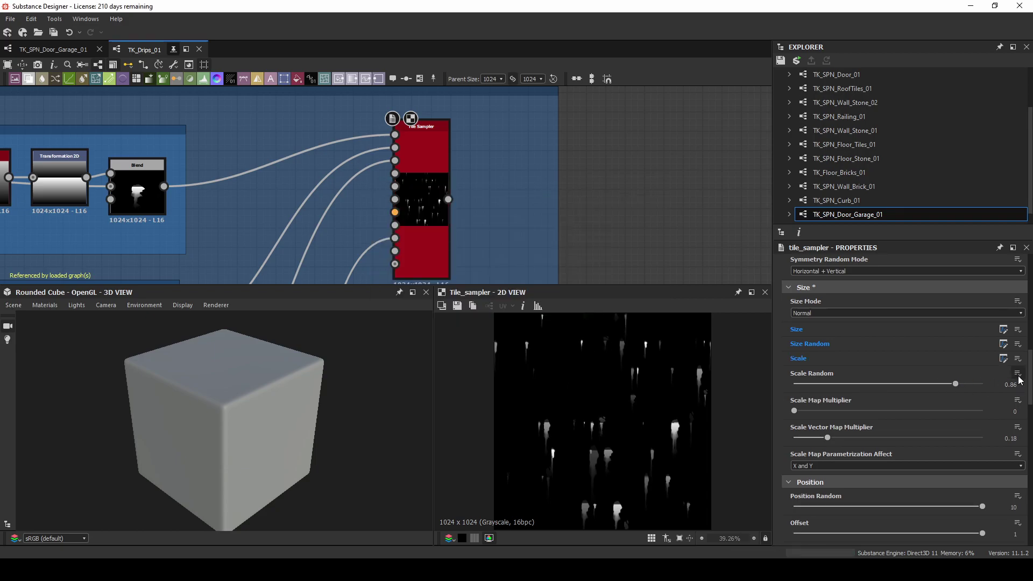
Step: Set the Tile Sampler's Scale Random to 0.62 and expose it as the graph input scale_random in the Size group
left_click_drag(955, 384, 910, 391)
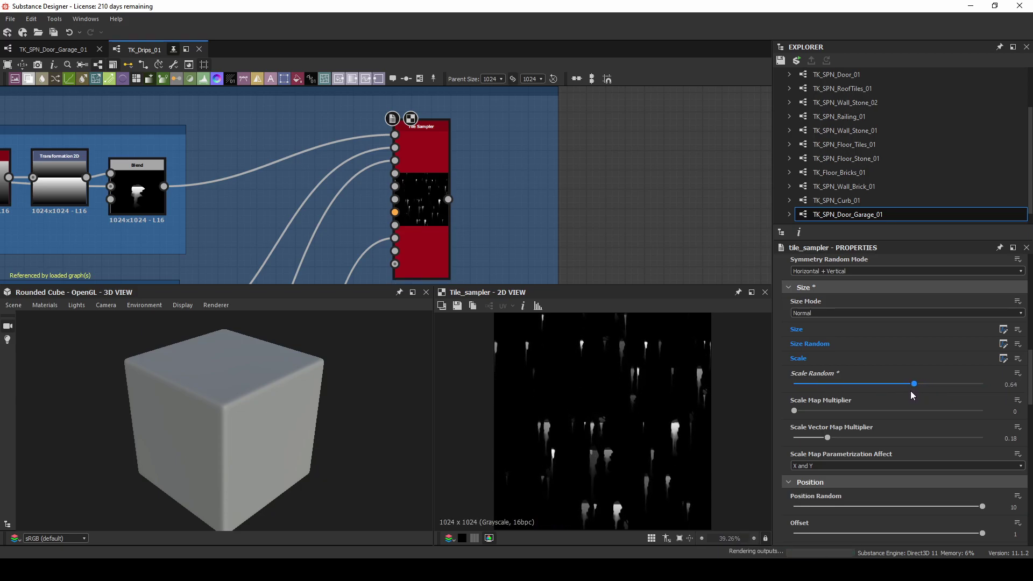
left_click(1017, 373)
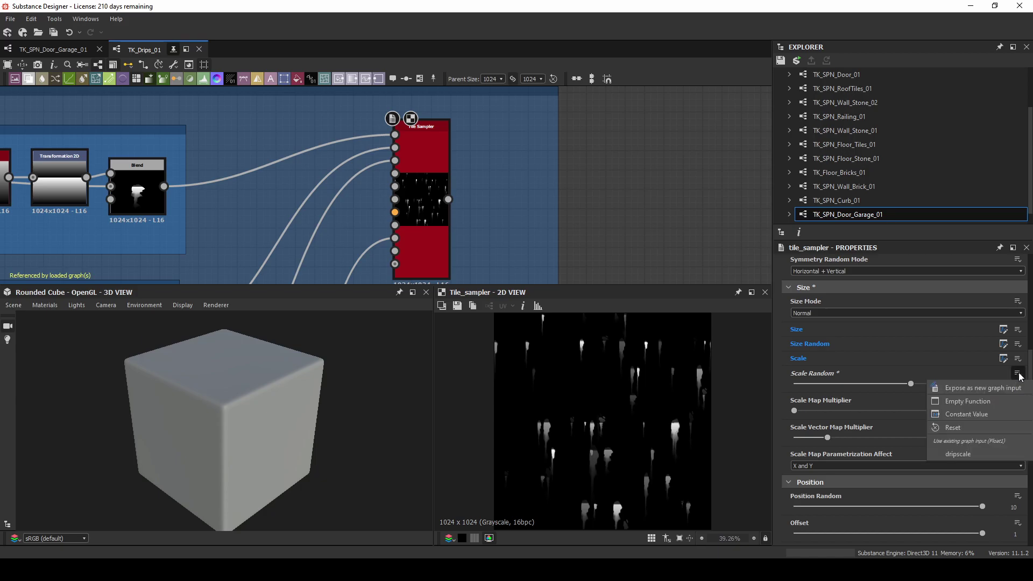
left_click(969, 388)
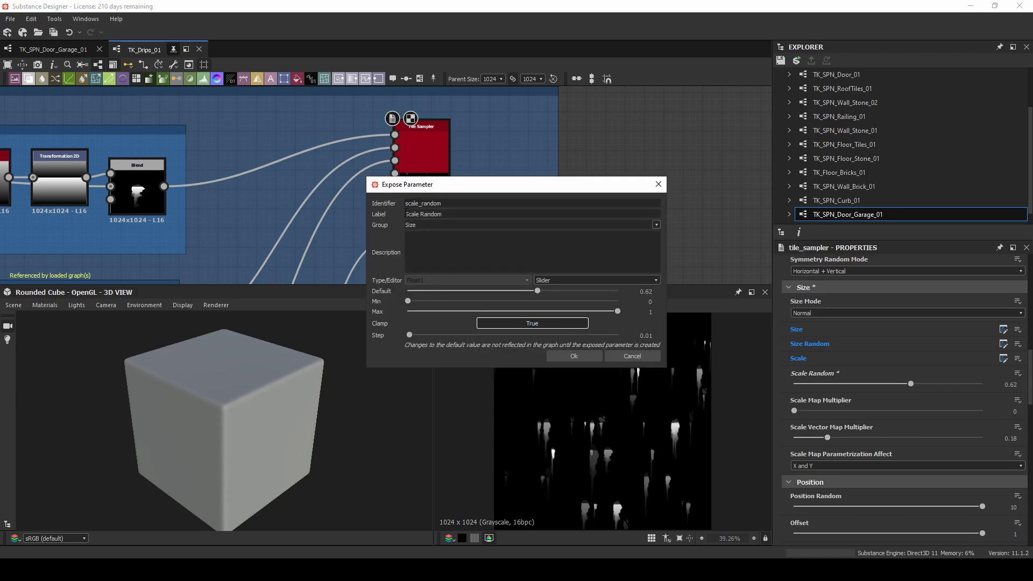
left_click(576, 357)
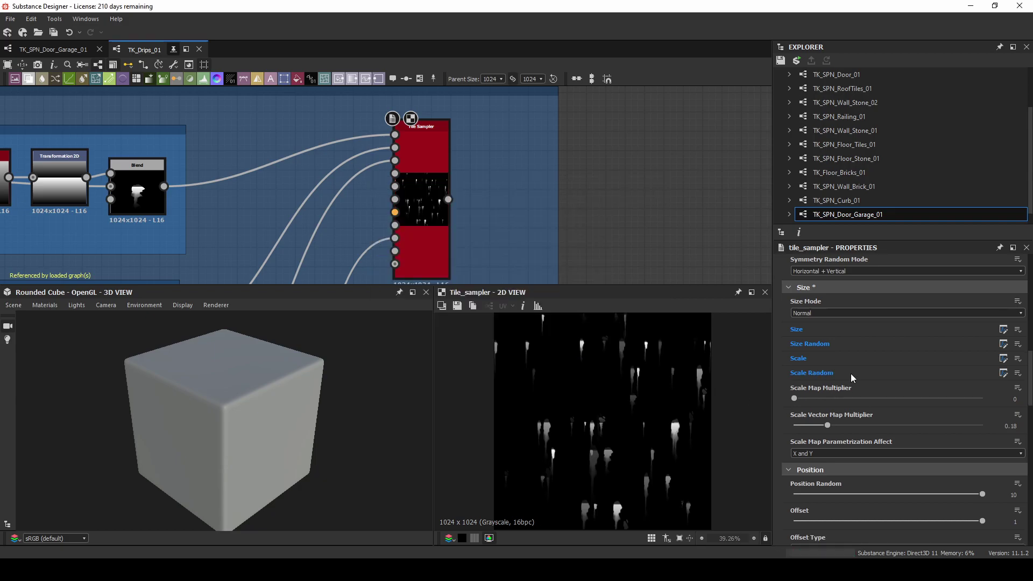
Step: Expose the Tile Sampler's Mask Random as the graph input mask_random with a default of 0.98 and its Group left empty
scroll(917, 368, "down", 7)
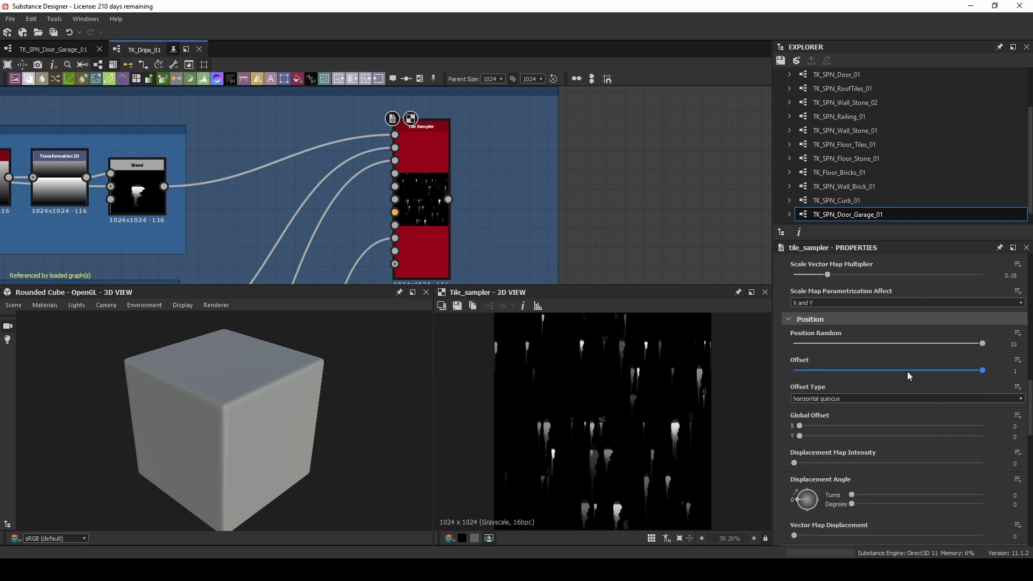
scroll(952, 447, "down", 12)
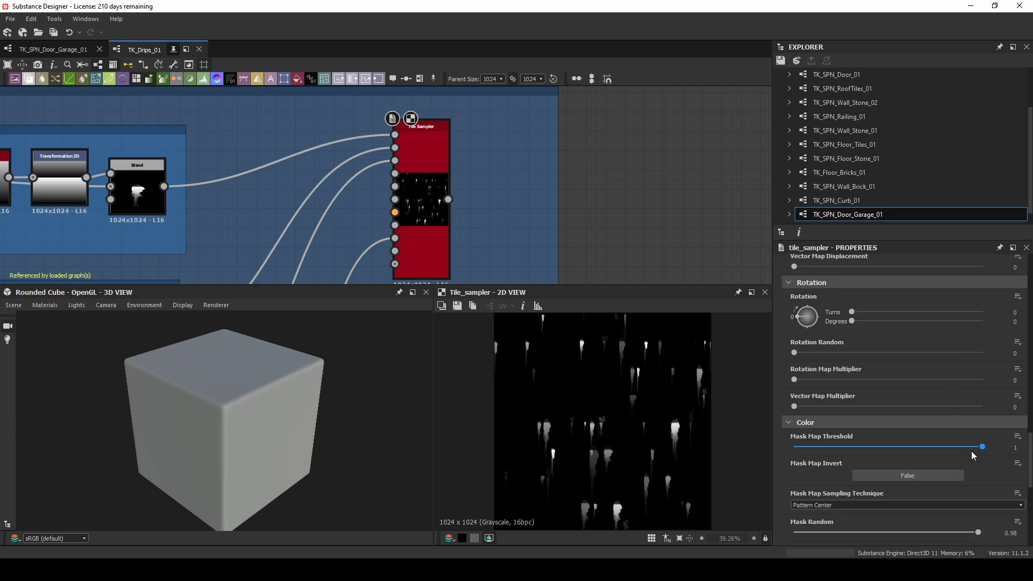
mouse_move(978, 534)
left_mouse_down()
mouse_move(728, 525)
mouse_move(1030, 537)
mouse_move(979, 532)
left_mouse_up()
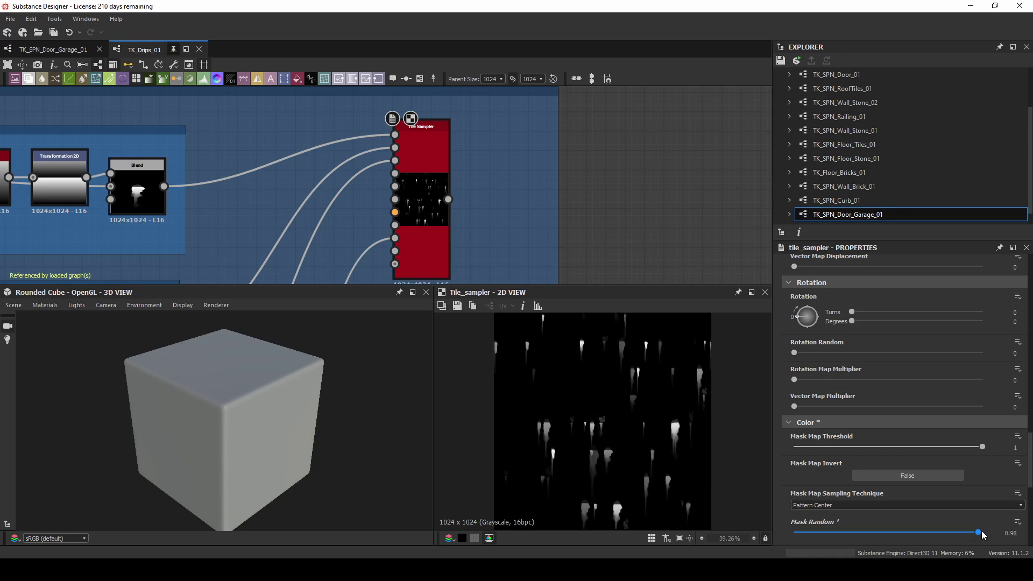
scroll(980, 531, "down", 2)
left_click(1017, 458)
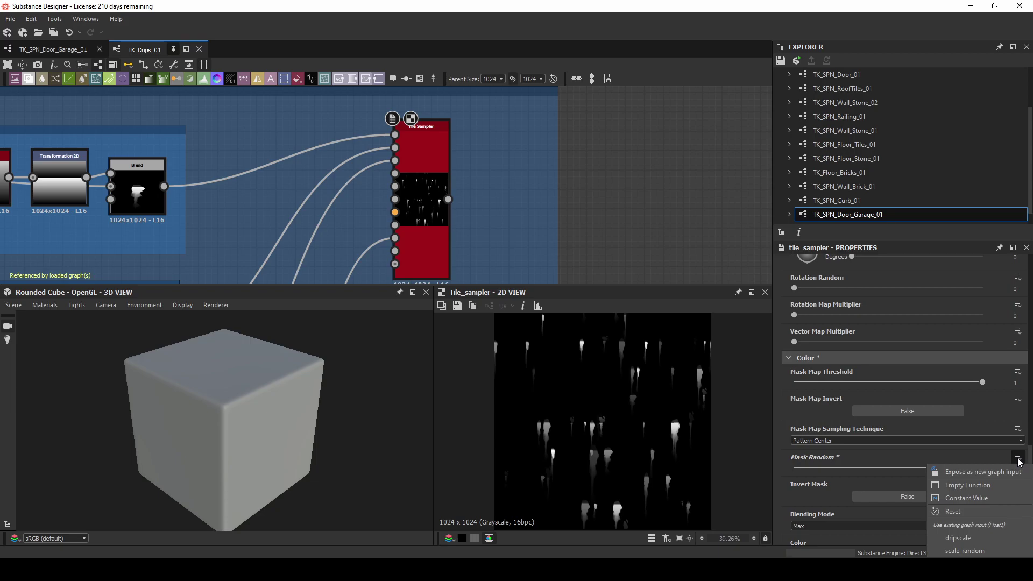
left_click(982, 472)
left_click(467, 214)
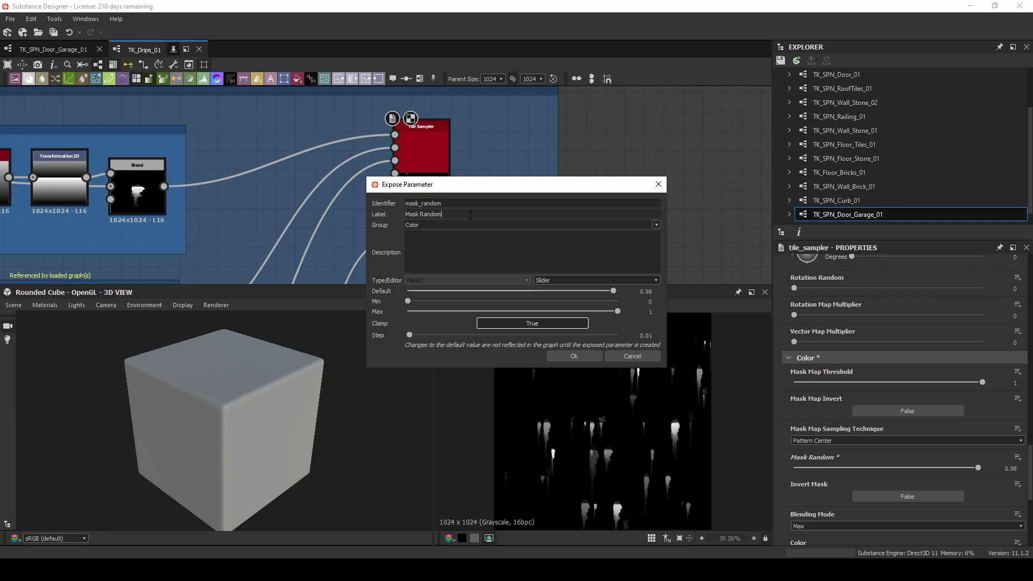
double_click(469, 223)
left_click_drag(469, 223, 281, 218)
left_click(657, 225)
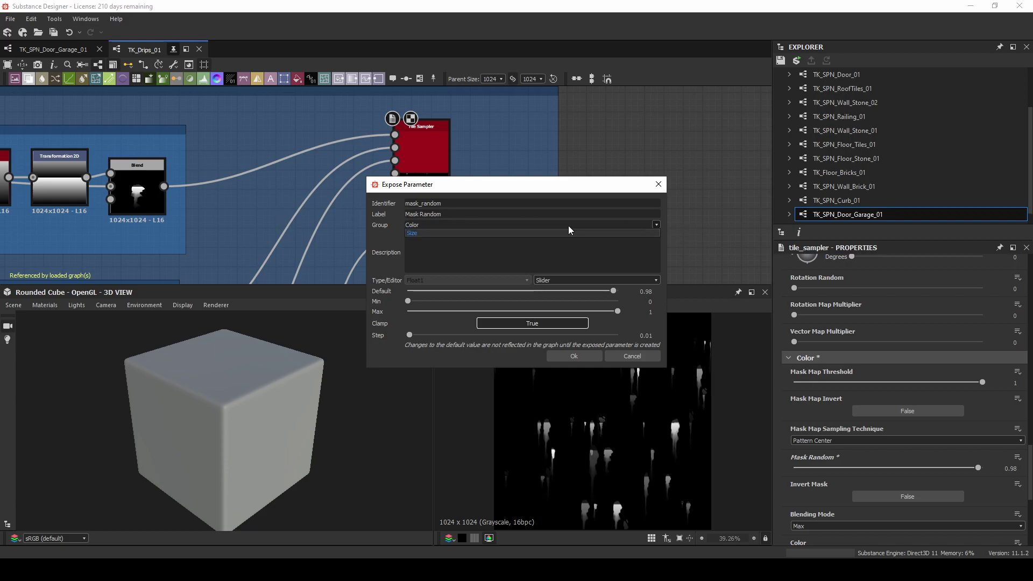
left_click(429, 225)
left_click_drag(428, 225, 372, 221)
key("BackSpace")
left_click(573, 356)
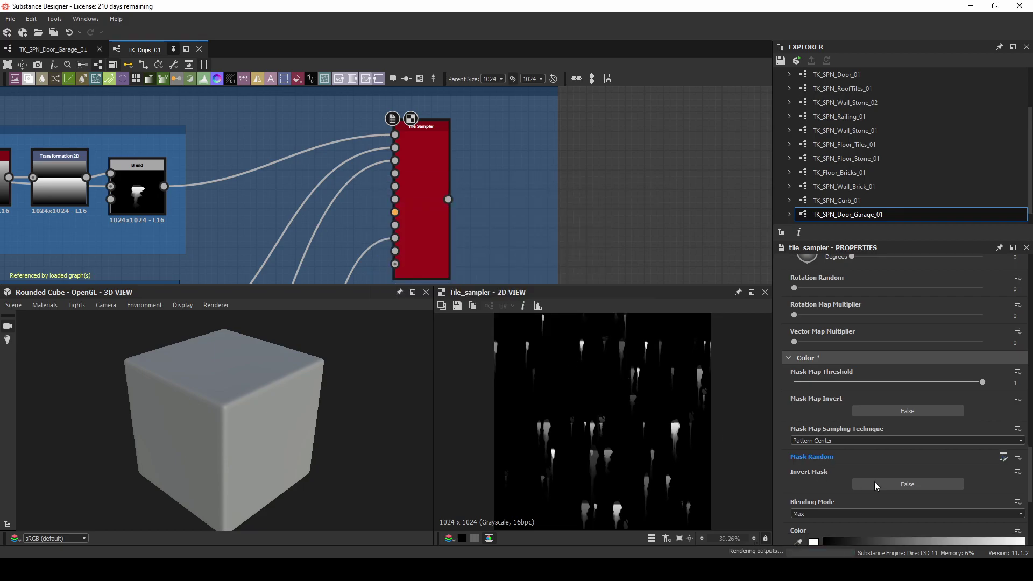
Step: Expose the Tile Sampler's Invert Mask as the graph input mask_invert, defaulting to False and with its Group left empty
left_click(917, 484)
left_click(909, 485)
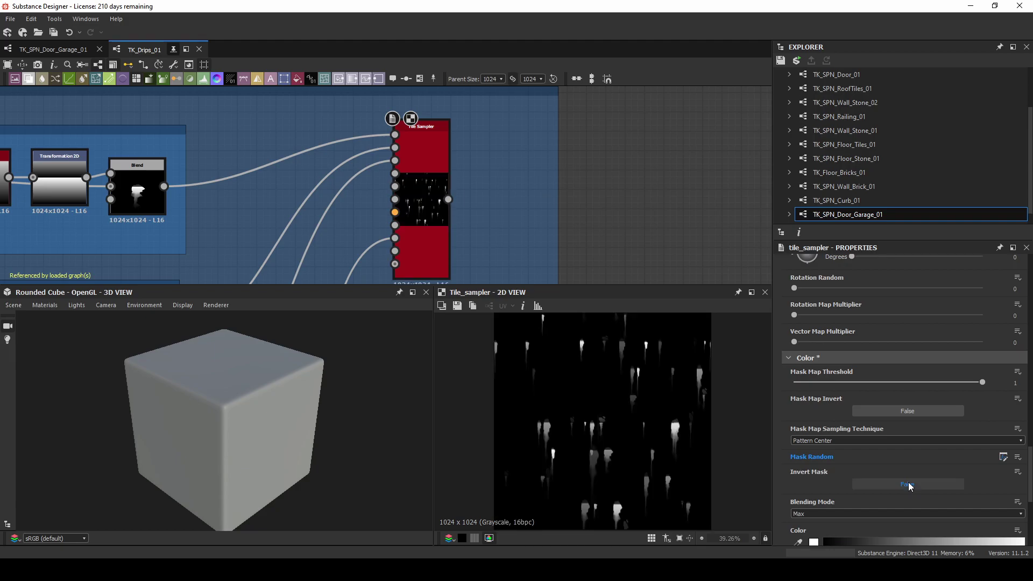
left_click(1017, 472)
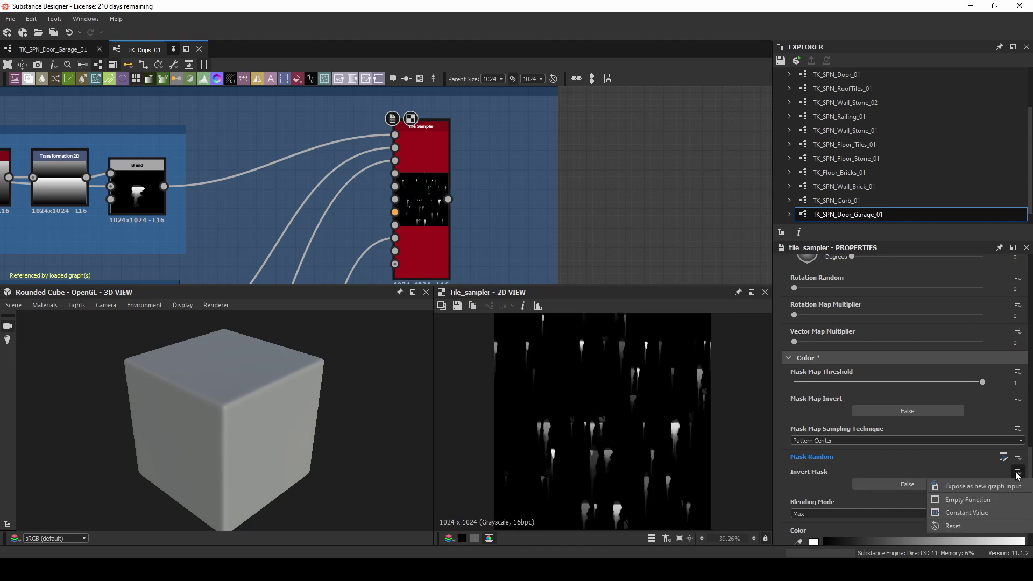
left_click(987, 486)
double_click(412, 235)
key("BackSpace")
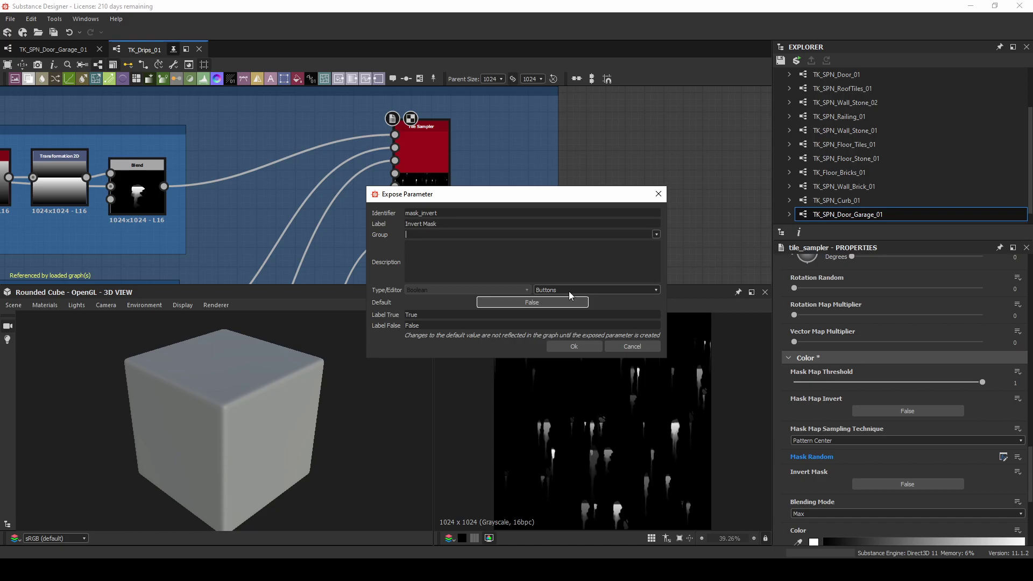
left_click(577, 346)
left_click(807, 499)
left_click(807, 515)
scroll(868, 498, "down", 1)
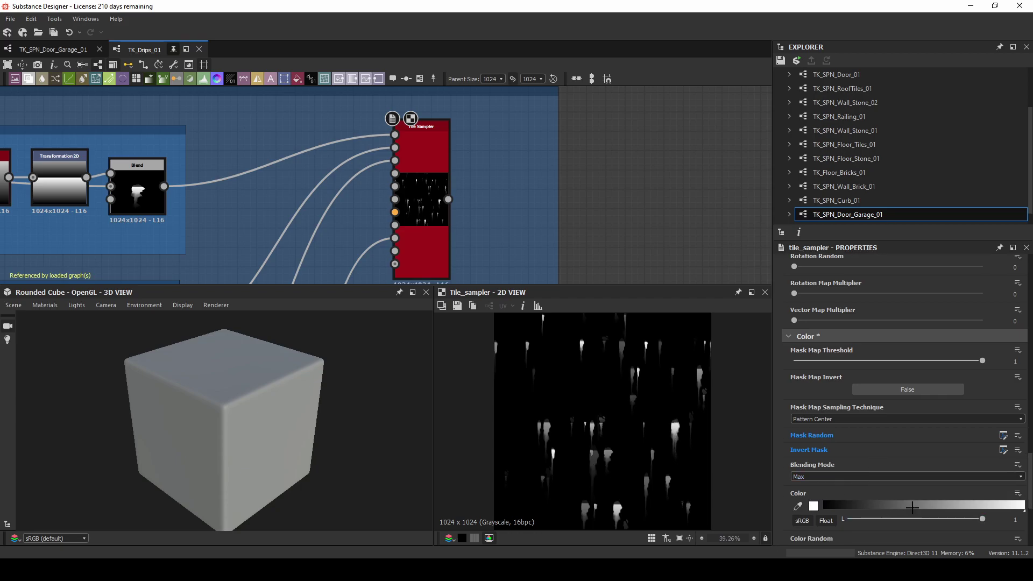
scroll(963, 533, "down", 2)
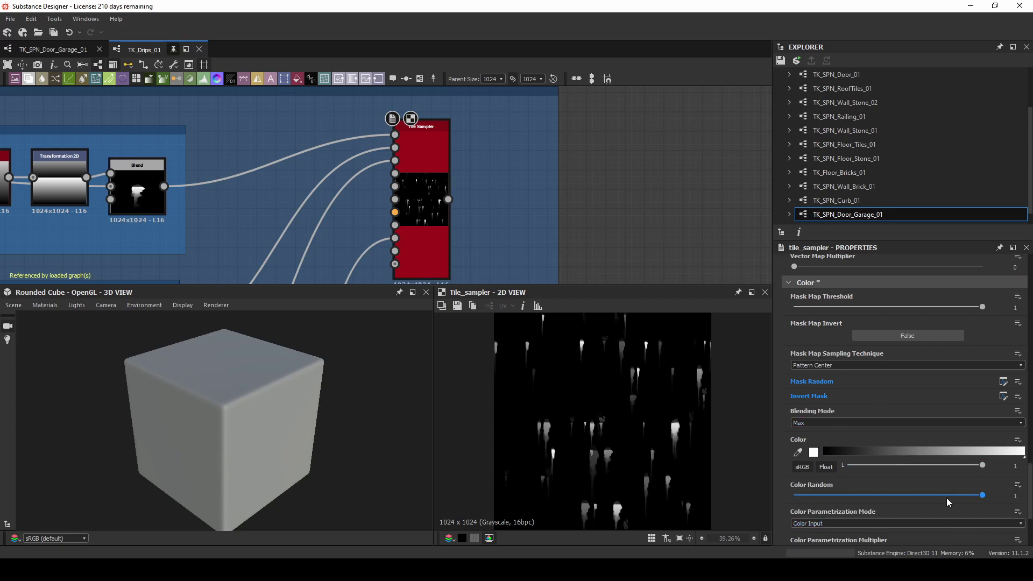
left_click(982, 495)
left_click(886, 525)
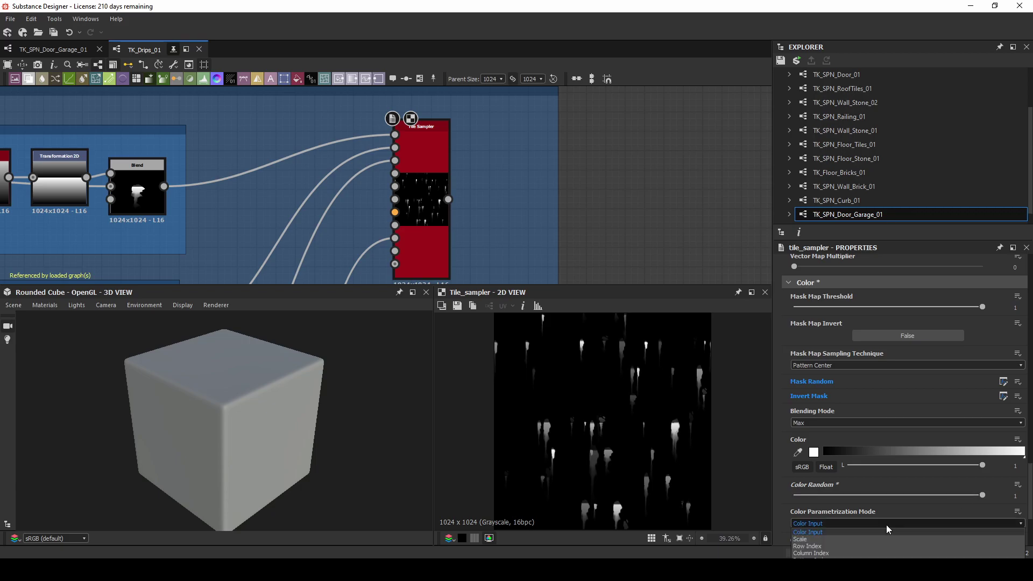
left_click(880, 523)
Step: Expose the Tile Sampler's Global Opacity as the graph input global_opacity with its Group left empty
scroll(888, 505, "down", 2)
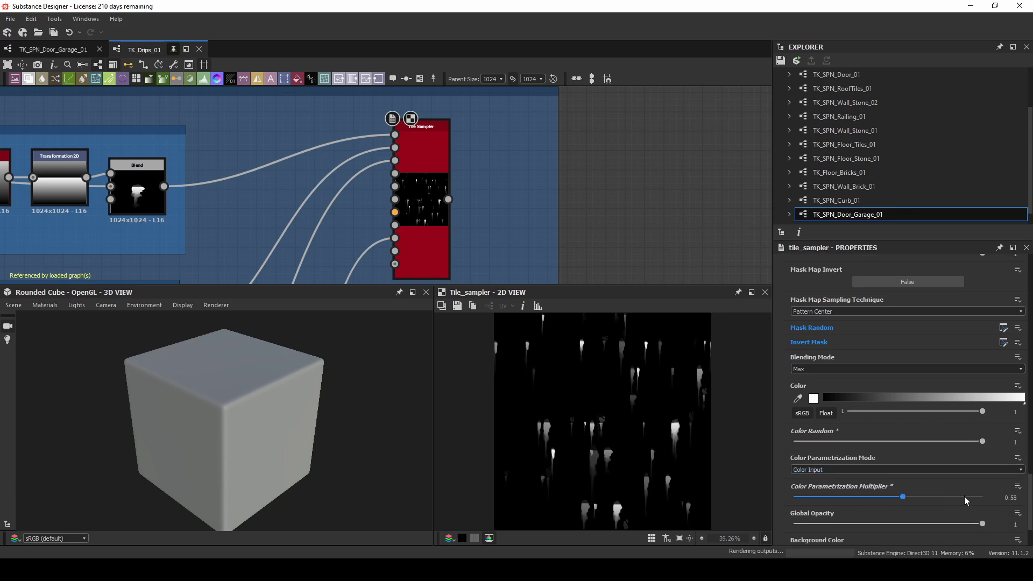
left_click(1017, 513)
left_click(980, 483)
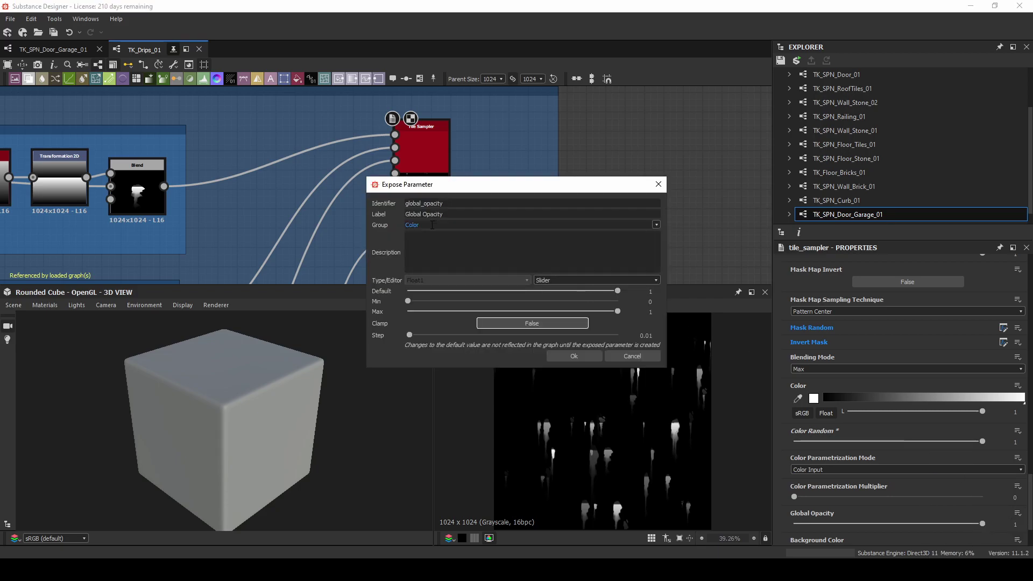
key("Tab")
key("Tab")
key("BackSpace")
left_click(576, 356)
Step: Connect the Slope Blur Grayscale result to the graph's output node in place of the Tile Sampler, and select that output
scroll(634, 185, "down", 3)
middle_click_drag(602, 205, 422, 124)
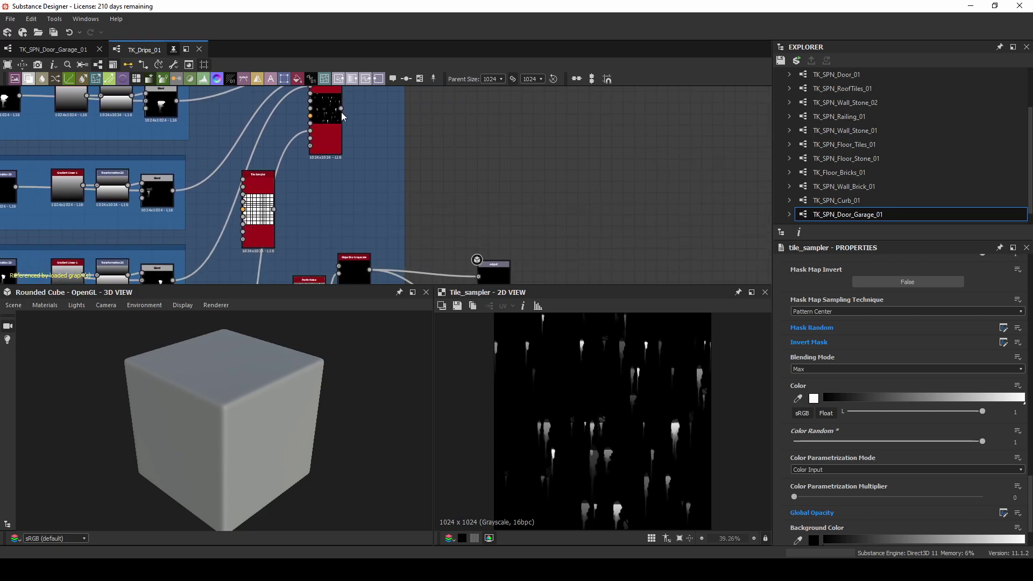
middle_click_drag(497, 249, 597, 247)
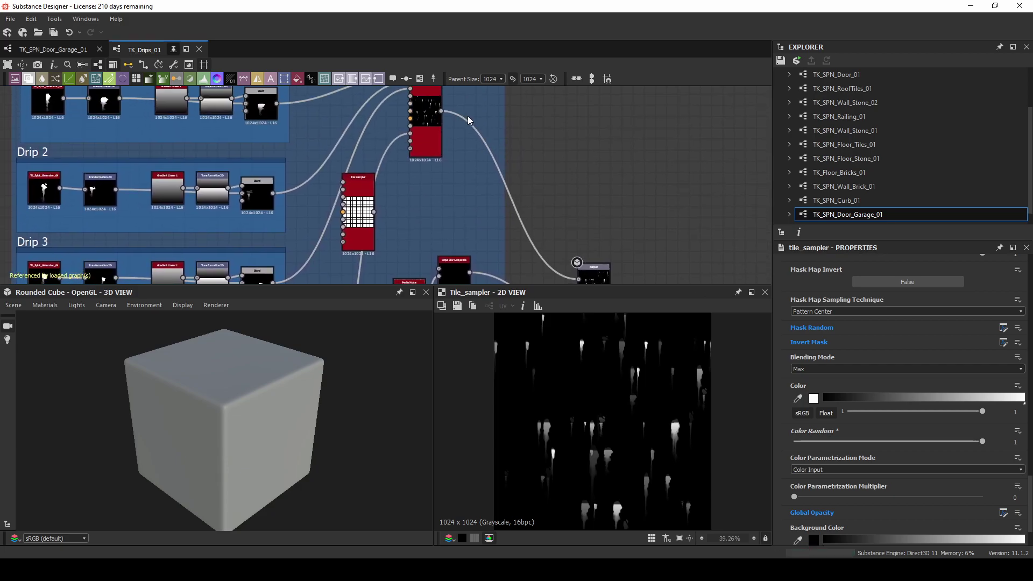
middle_click_drag(523, 221, 487, 155)
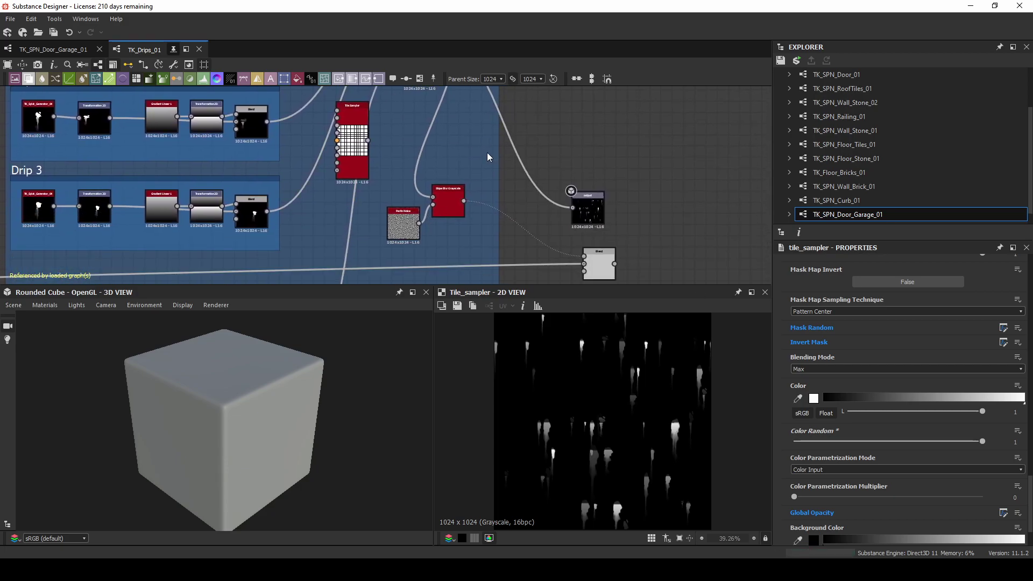
left_click_drag(464, 201, 594, 202)
left_click(592, 207)
Step: Set the Slope Blur Grayscale's Intensity to 1.05 and its Mode to Min, and inspect the drips up close
scroll(449, 214, "up", 5)
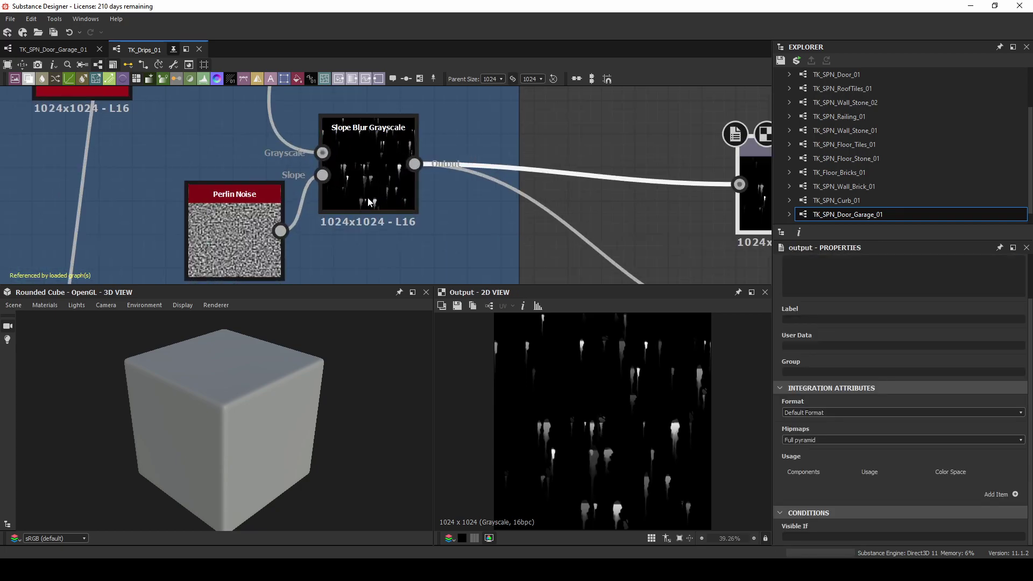
left_click(257, 228)
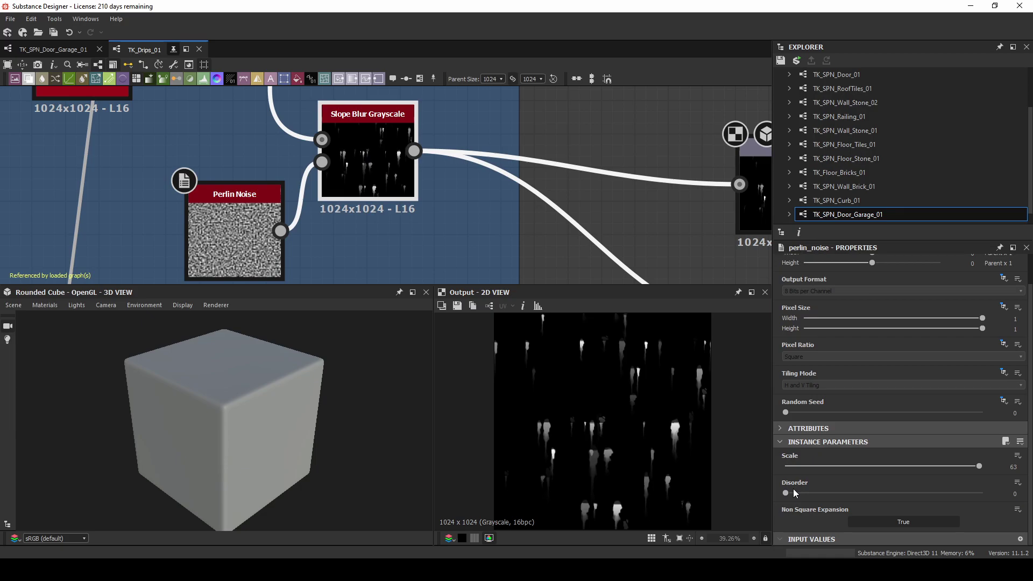
left_click(376, 136)
left_click(799, 496)
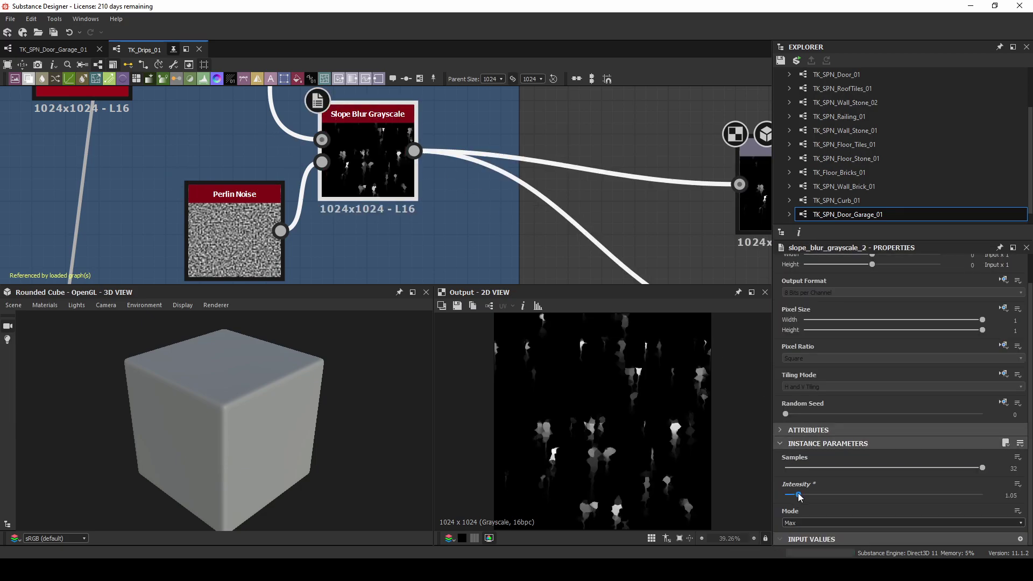
left_click(791, 522)
left_click(793, 538)
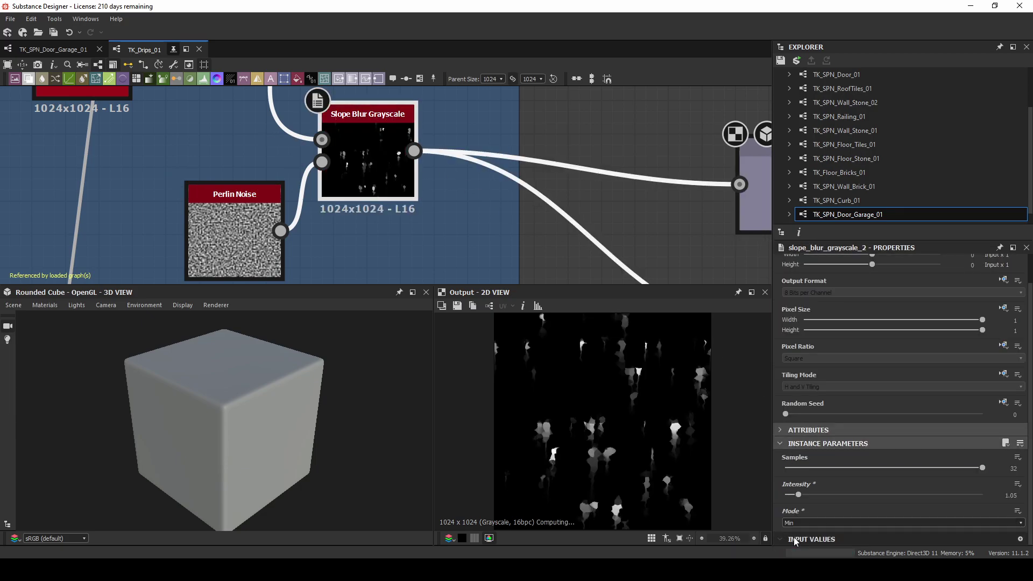
scroll(538, 428, "up", 3)
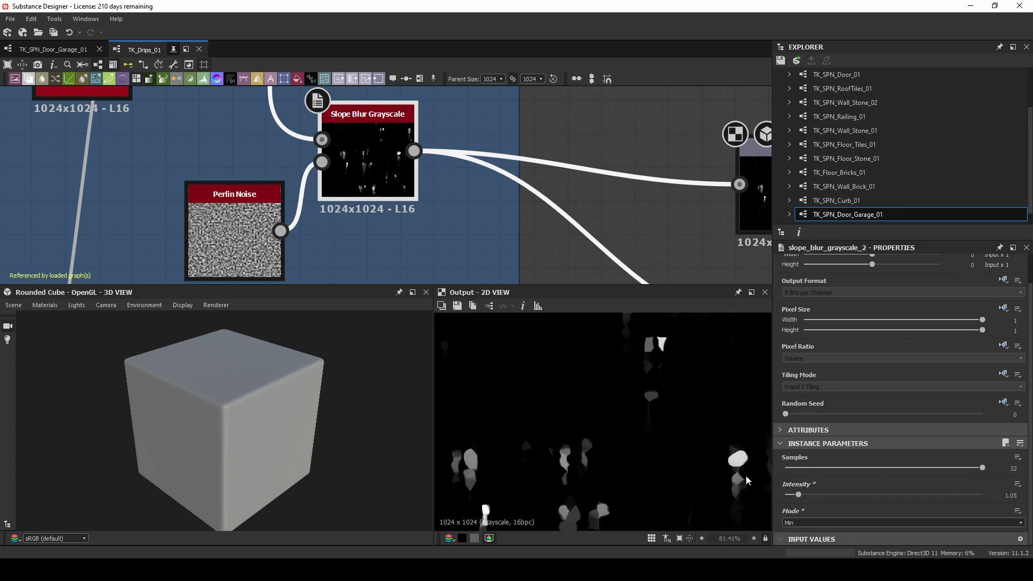
Step: Set the Scale of the Perlin Noise driving the slope blur to 16 and inspect the softened drips
left_click(252, 237)
left_click(833, 468)
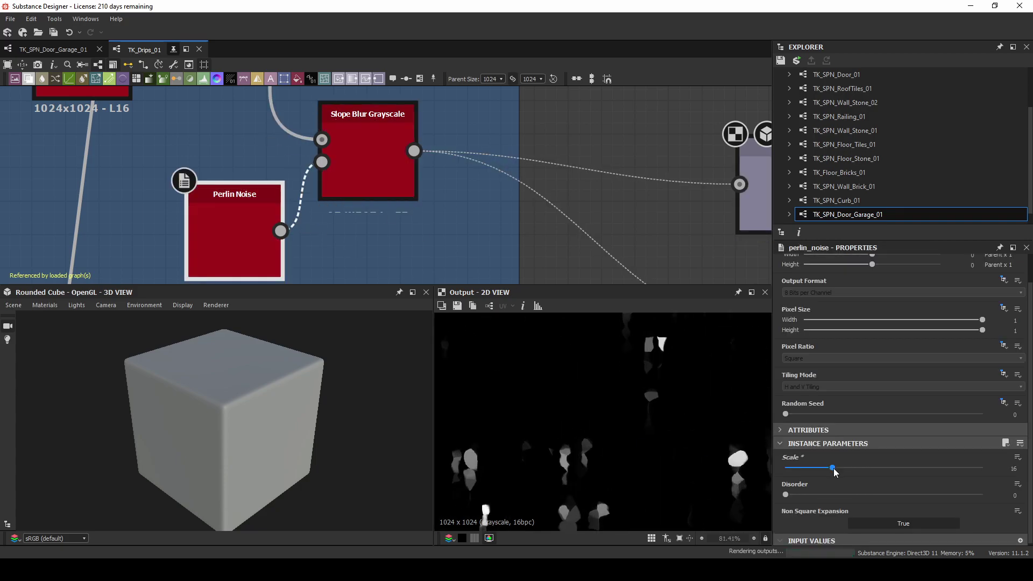
scroll(659, 442, "down", 5)
scroll(634, 435, "up", 4)
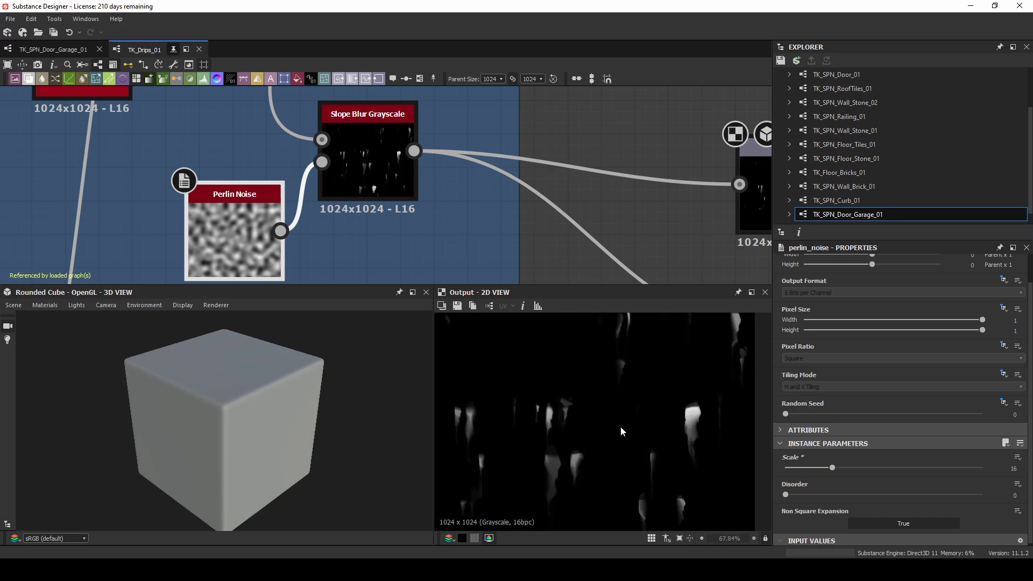
left_click(380, 153)
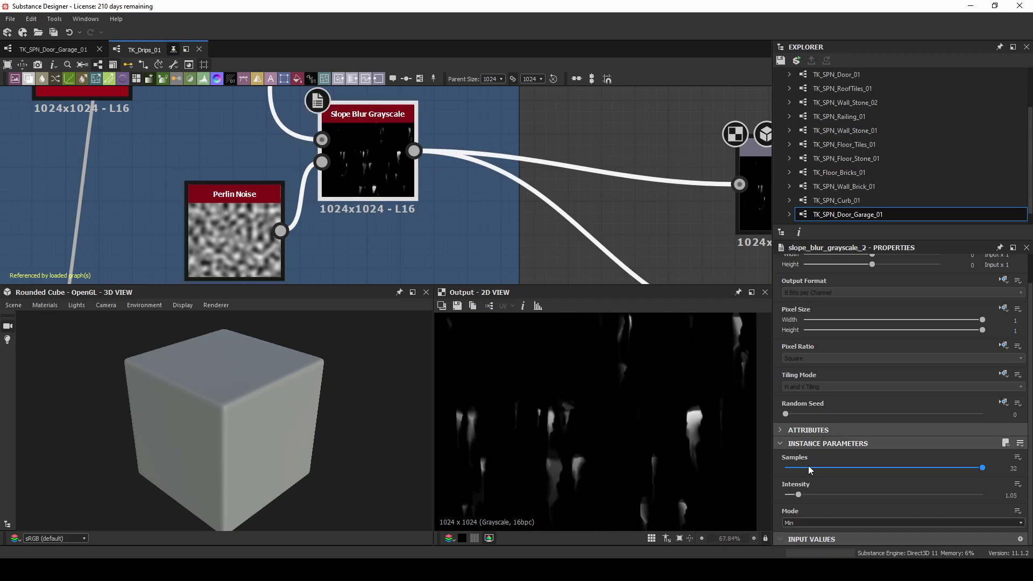
left_click(1017, 486)
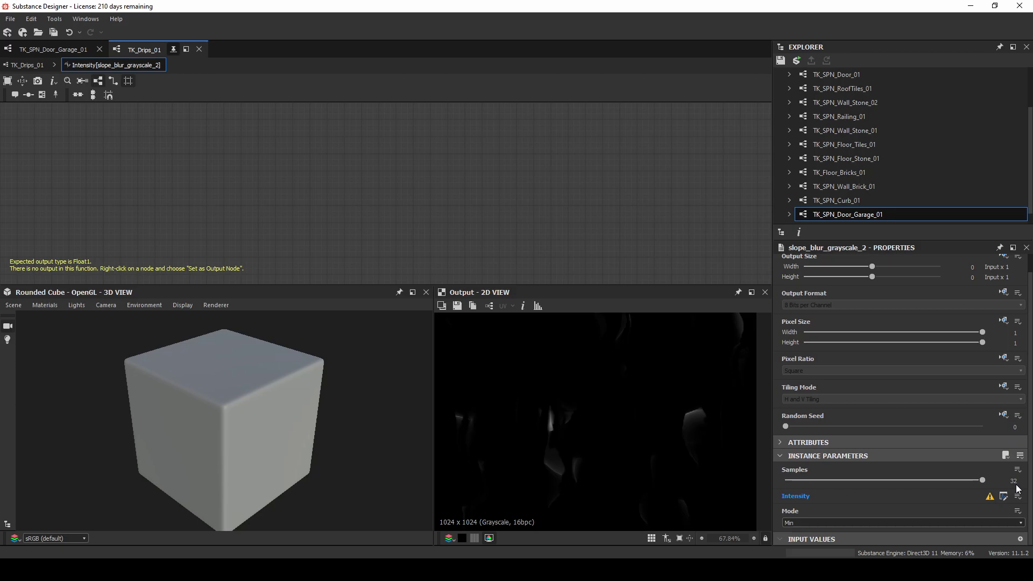
left_click(26, 66)
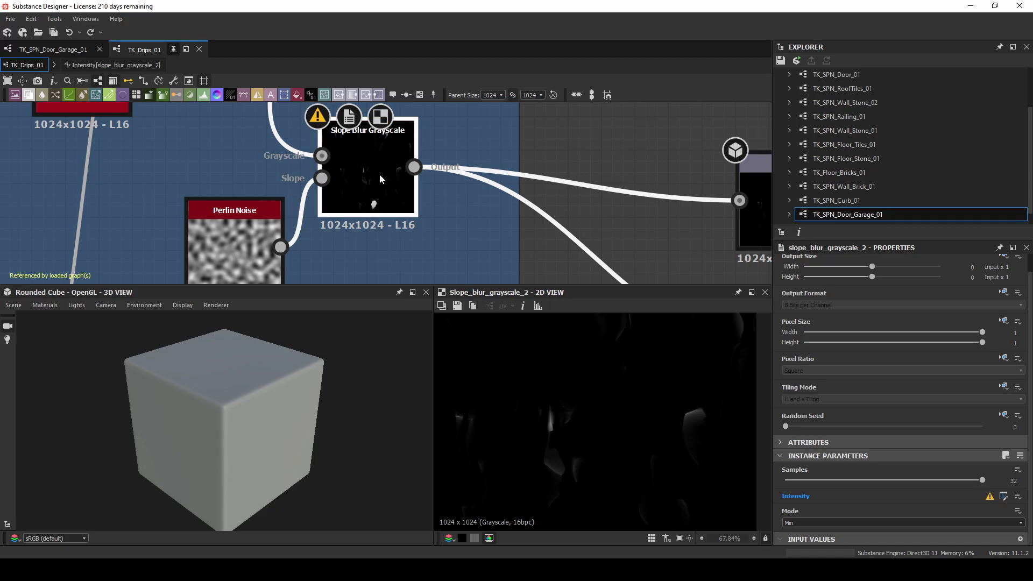
middle_click_drag(380, 176, 417, 267)
scroll(417, 268, "down", 2)
left_click(1018, 498)
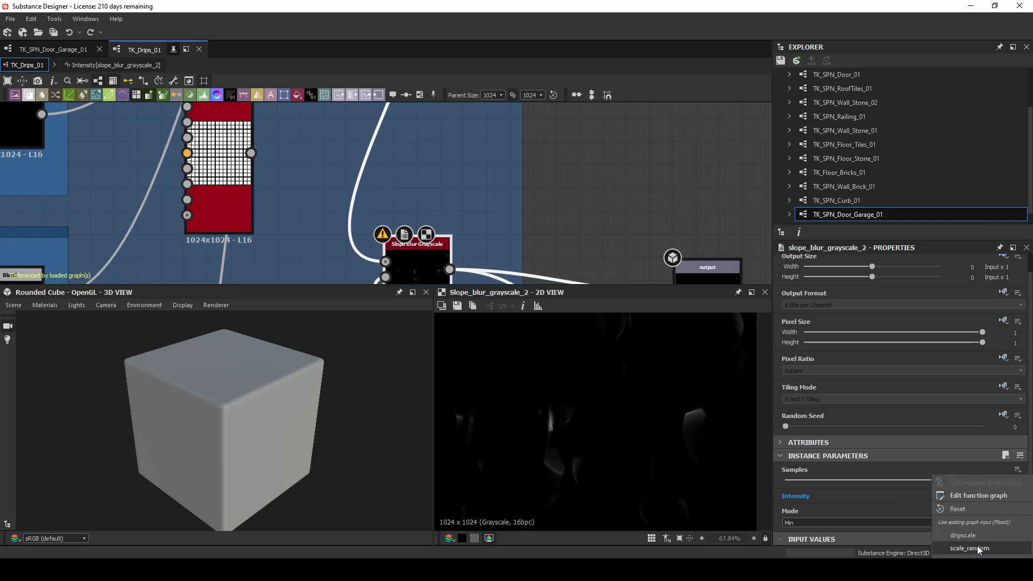
left_click(978, 508)
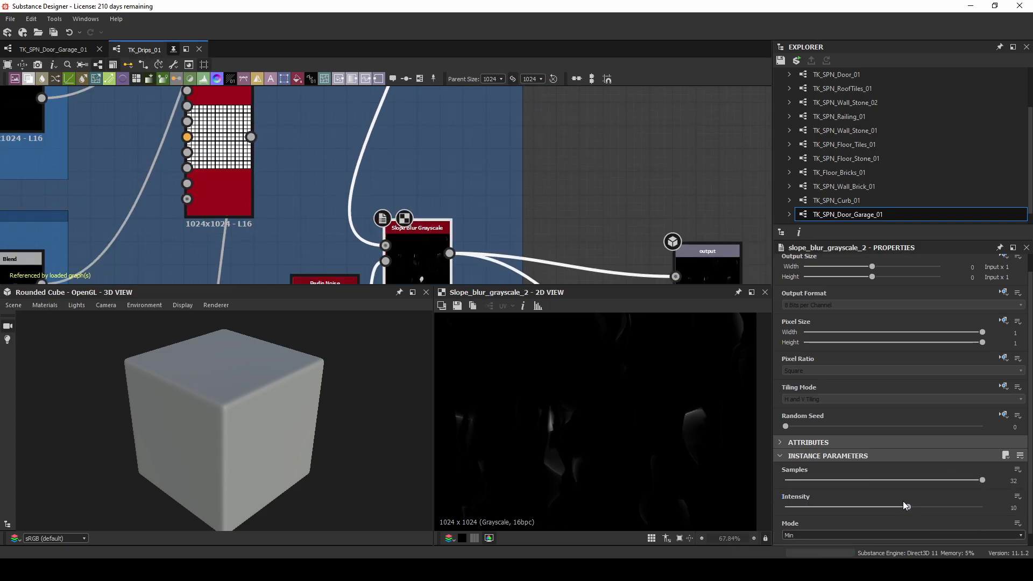
Step: Set the Slope Blur Grayscale's Intensity to 0.65 and expose it as graph input slopeblurintensity, labelled "Slope Blur Intensity"
left_click_drag(831, 507, 792, 507)
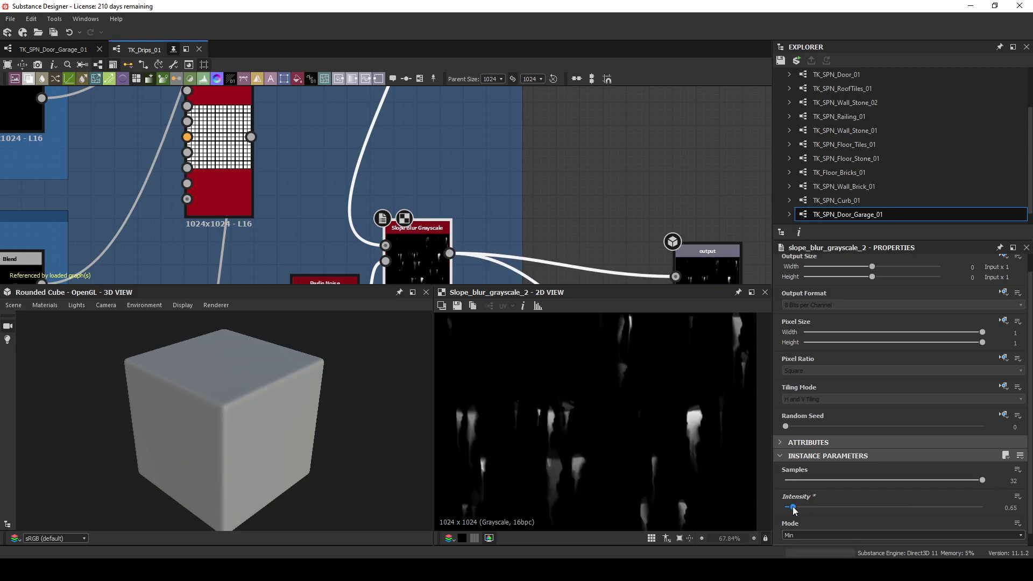
left_click(1017, 496)
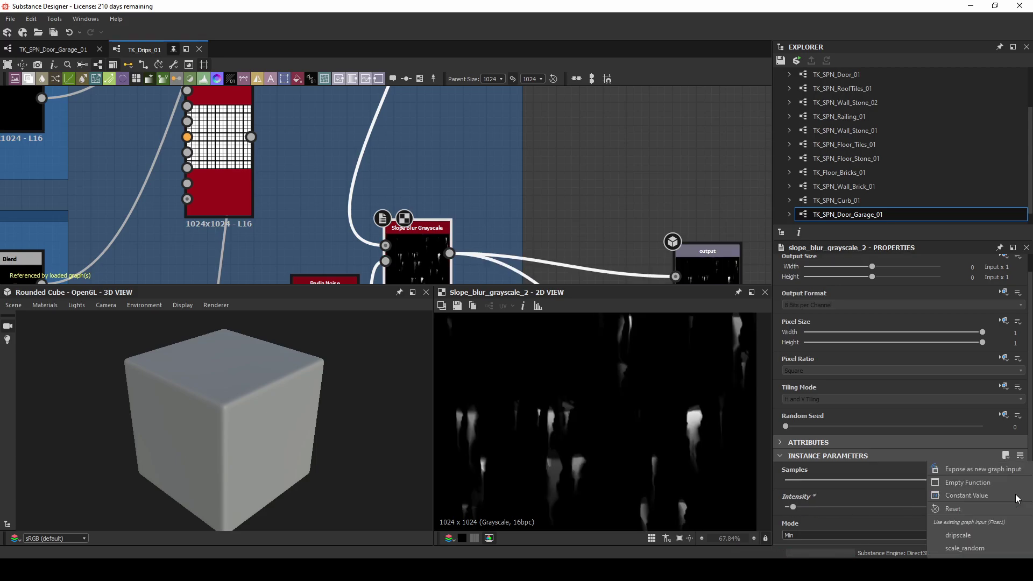
left_click(978, 473)
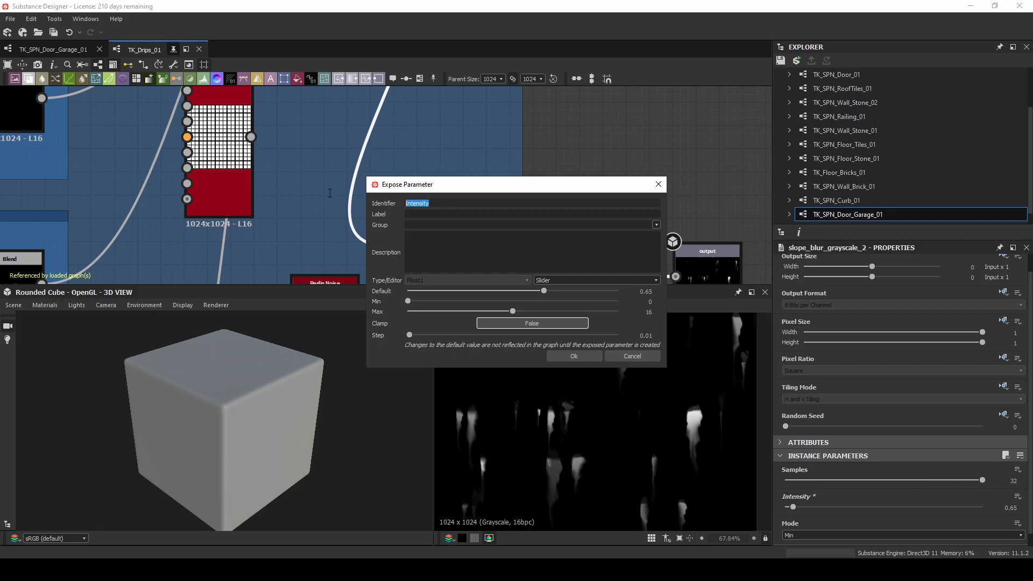
type("slopeblurintensity")
key("Tab")
type("Slope Blur In")
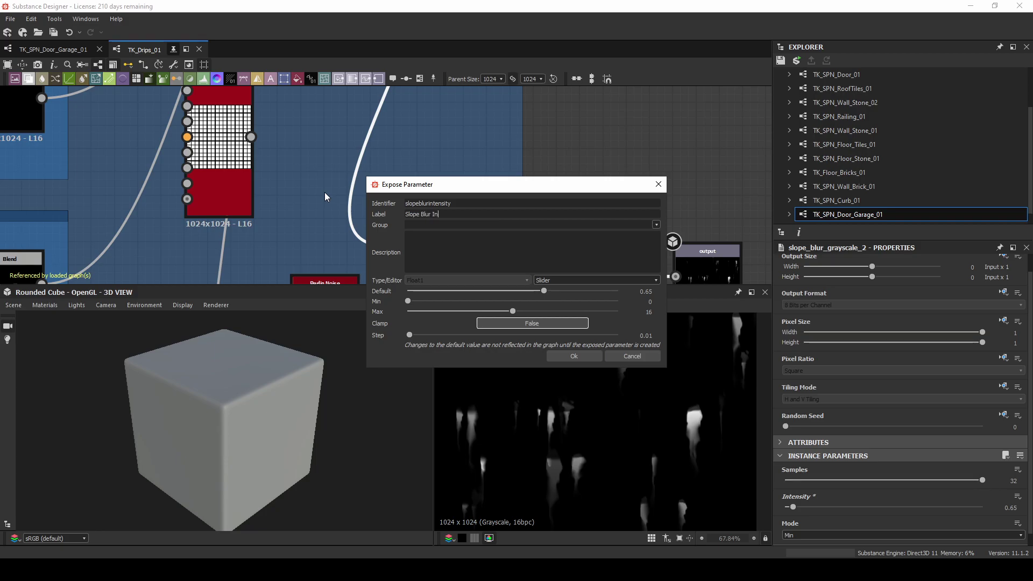
type("tensity")
left_click(579, 359)
left_click(580, 187)
scroll(580, 187, "down", 5)
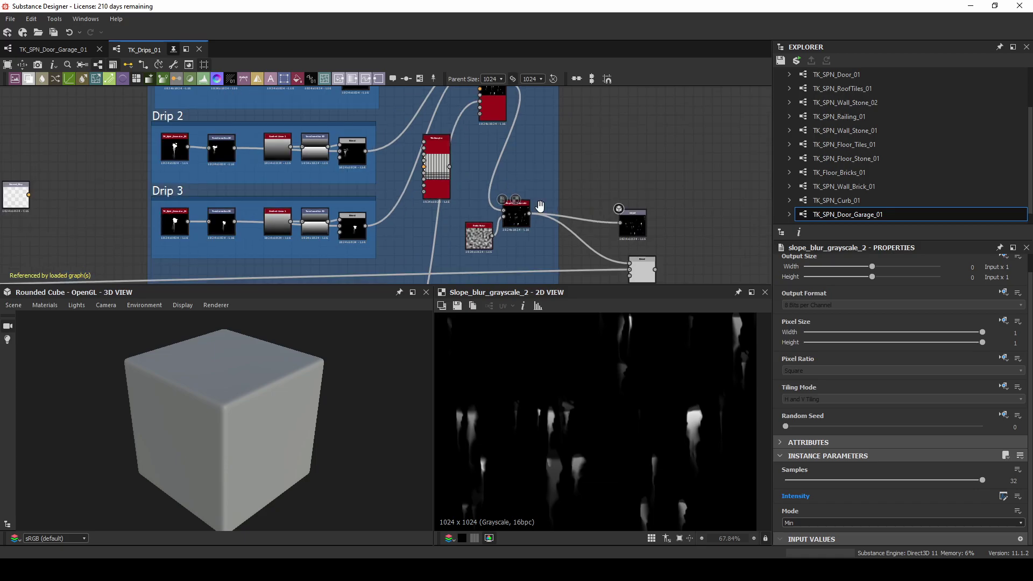
Step: Delete the leftover Blend preview node beside the drips graph's output
middle_click_drag(541, 206, 472, 129)
left_click_drag(571, 191, 548, 207)
key("Delete")
Step: Connect the separate colour input node to the mask chain below Drip 3, replacing the link from the copied normal node
middle_click_drag(269, 195, 633, 155)
middle_click_drag(329, 149, 482, 173)
scroll(479, 171, "down", 2)
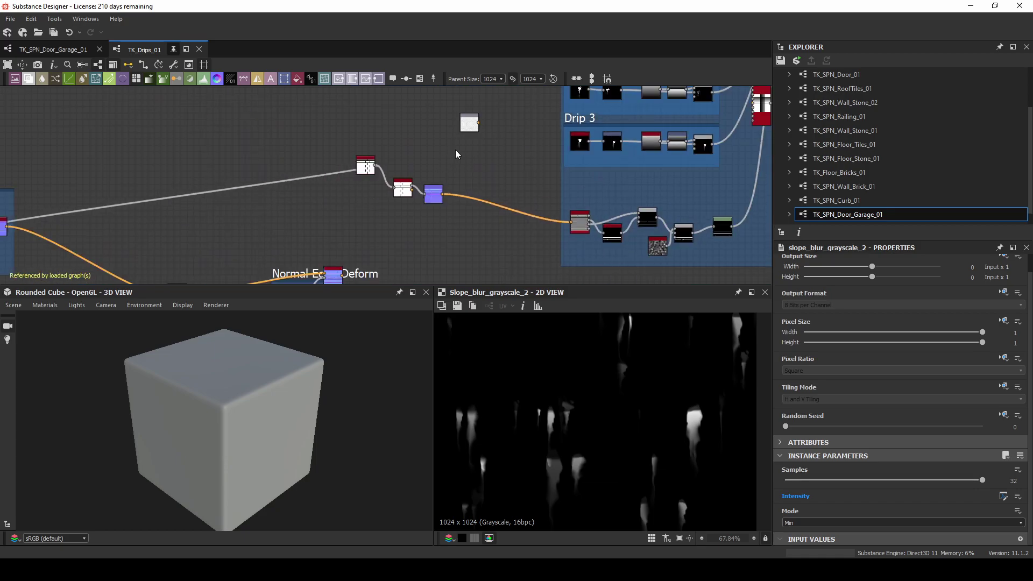
left_click_drag(567, 220, 568, 221)
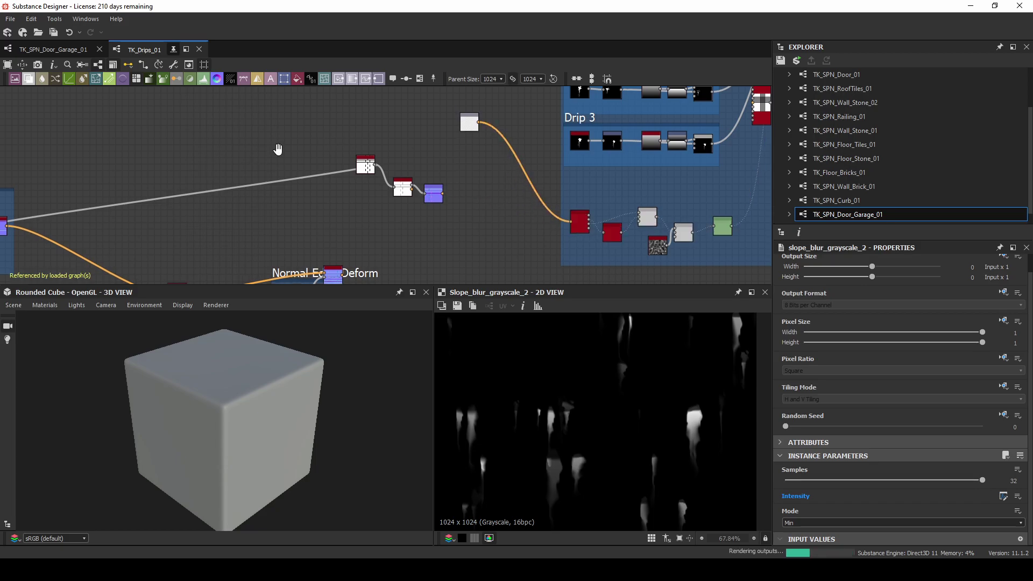
Step: Delete all the copied garage door nodes outside the drips frame, keeping only the input node and the drip network
middle_click_drag(258, 155, 378, 134)
scroll(378, 134, "down", 1)
scroll(179, 155, "down", 4)
middle_click_drag(207, 144, 253, 141)
left_click_drag(109, 118, 392, 262)
key("Delete")
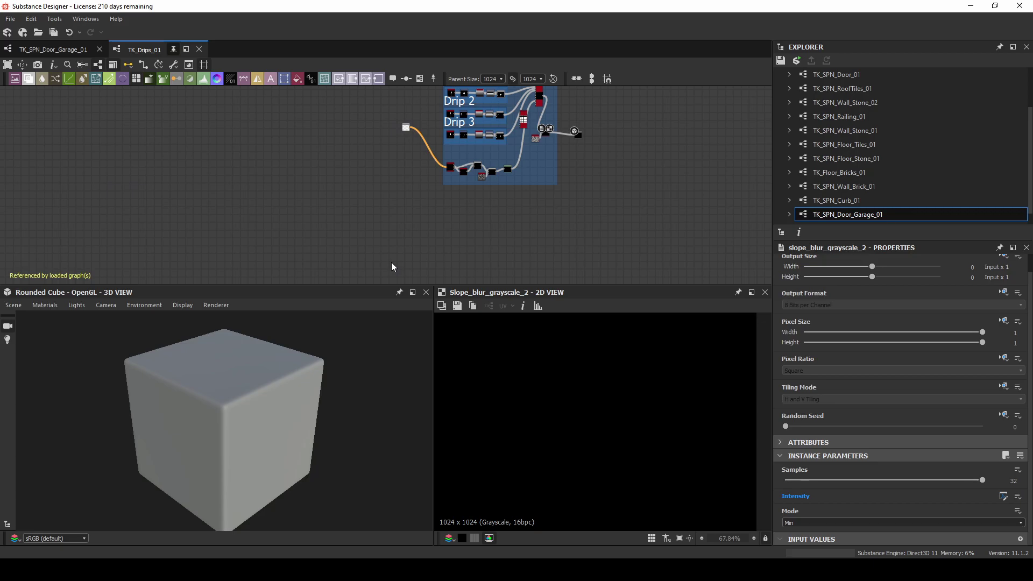
scroll(525, 224, "up", 3)
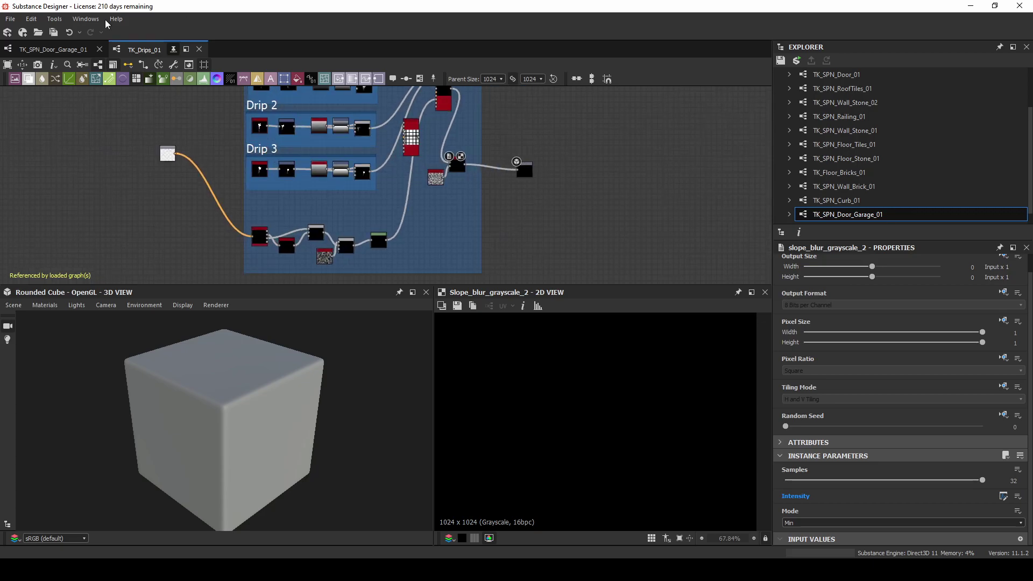
Step: Switch to the TK_SPN_Door_Garage_01 graph and preview the TK_Drips_01 node and the Blend it masks
left_click(53, 49)
double_click(415, 242)
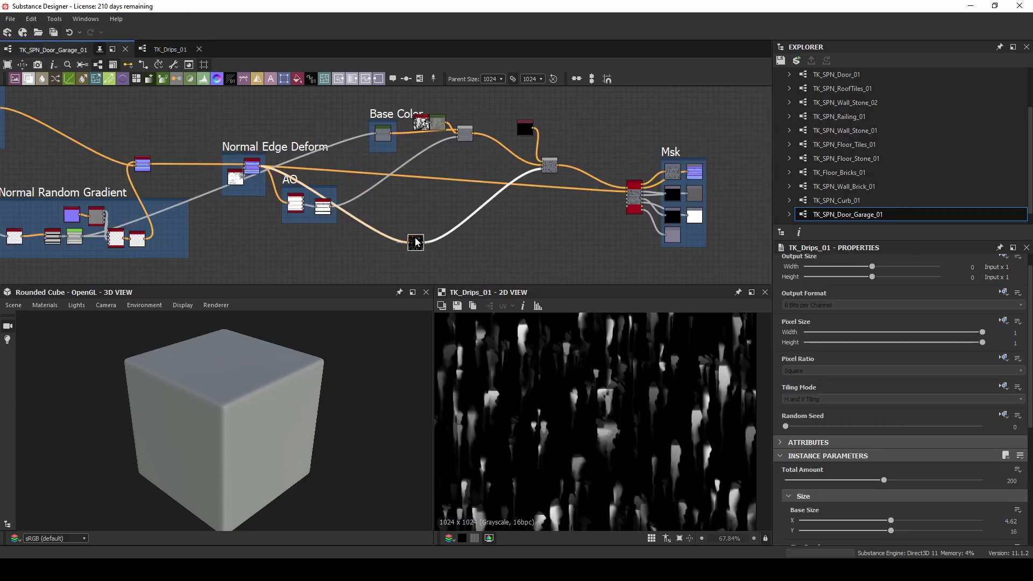
double_click(551, 163)
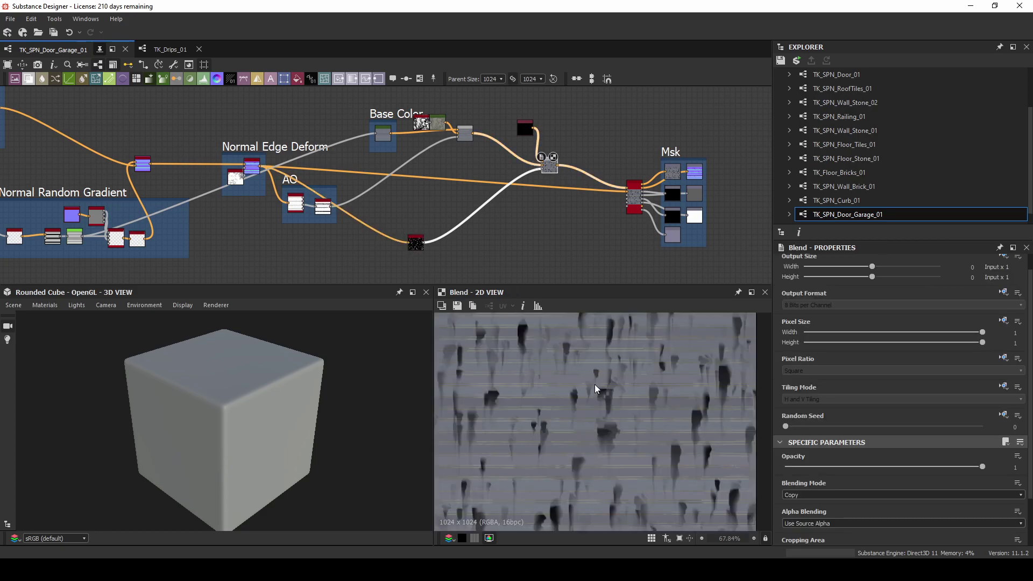
Step: Show the garage door graph's outputs on the 3D model and move the TK_Drips_01 node closer to the Blend it masks
right_click(605, 122)
left_click(644, 188)
left_click_drag(242, 415, 214, 352)
scroll(193, 374, "up", 5)
left_click_drag(417, 247, 465, 208)
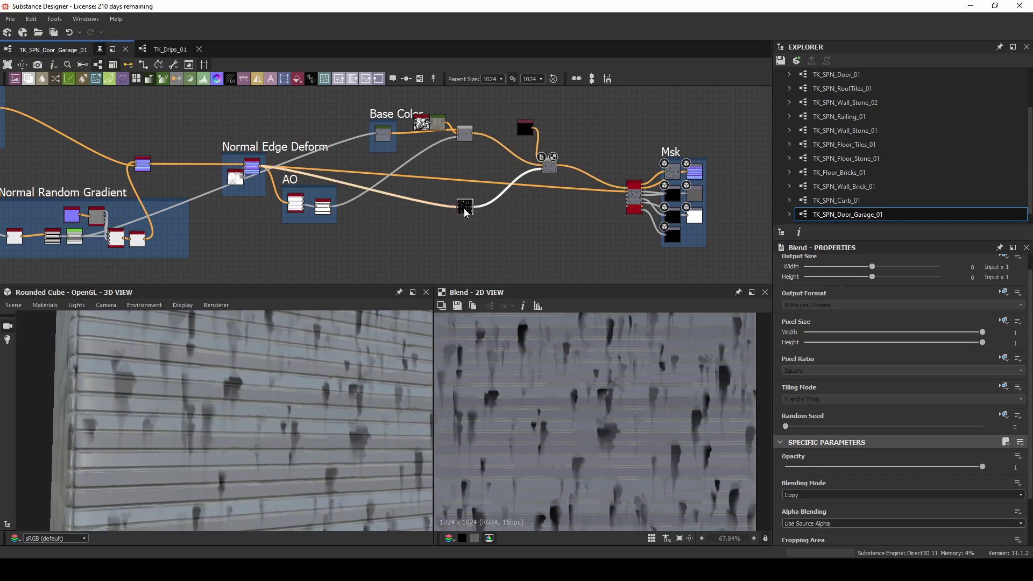
left_click_drag(305, 386, 341, 426)
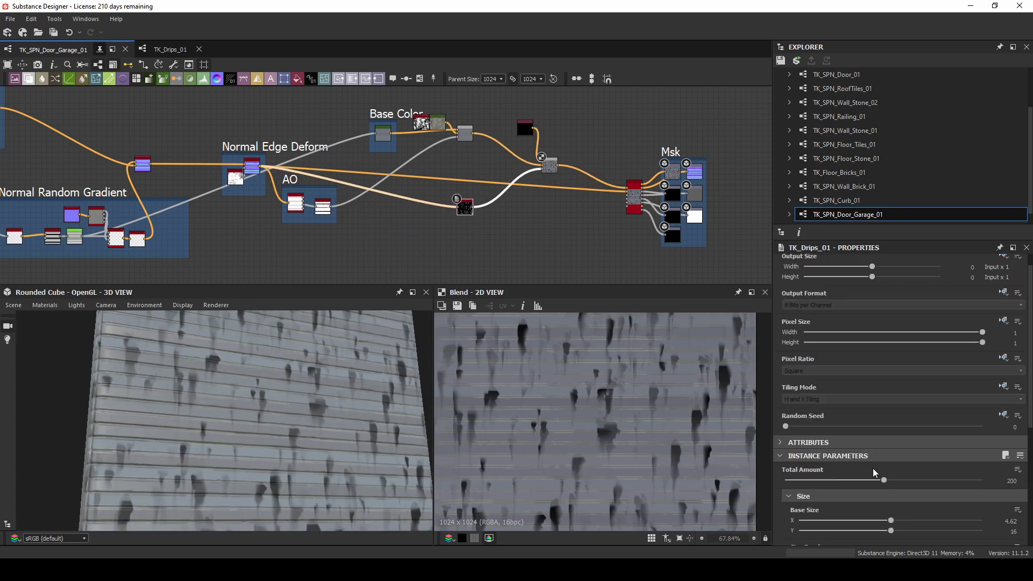
Step: Set the TK_Drips_01 node's Total Amount to 351 and its Base Size to X 2.33 and Y 6.48, checking the drips up close
left_click_drag(883, 481, 958, 481)
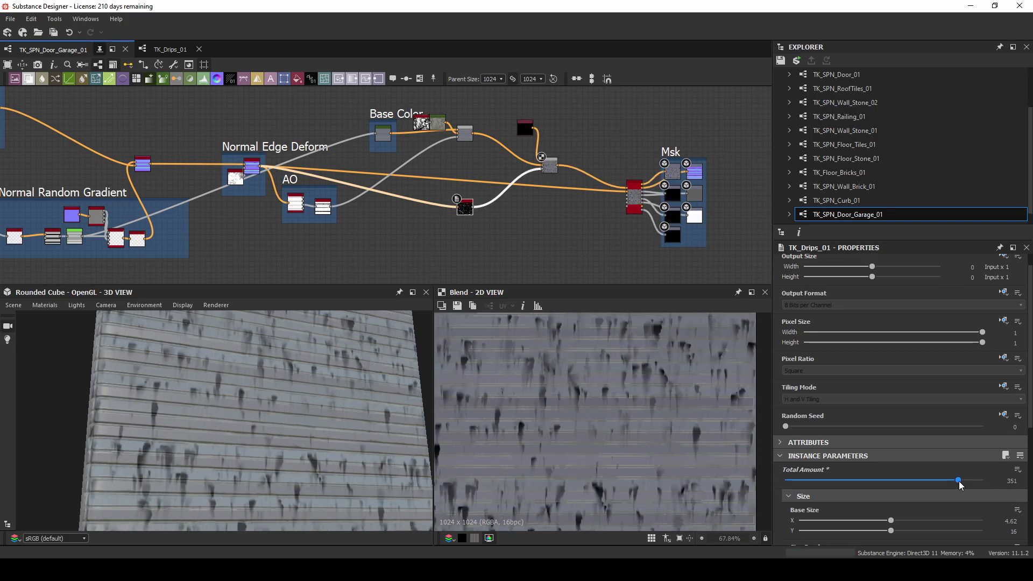
scroll(923, 435, "down", 3)
left_click(886, 423)
left_click_drag(814, 424, 846, 424)
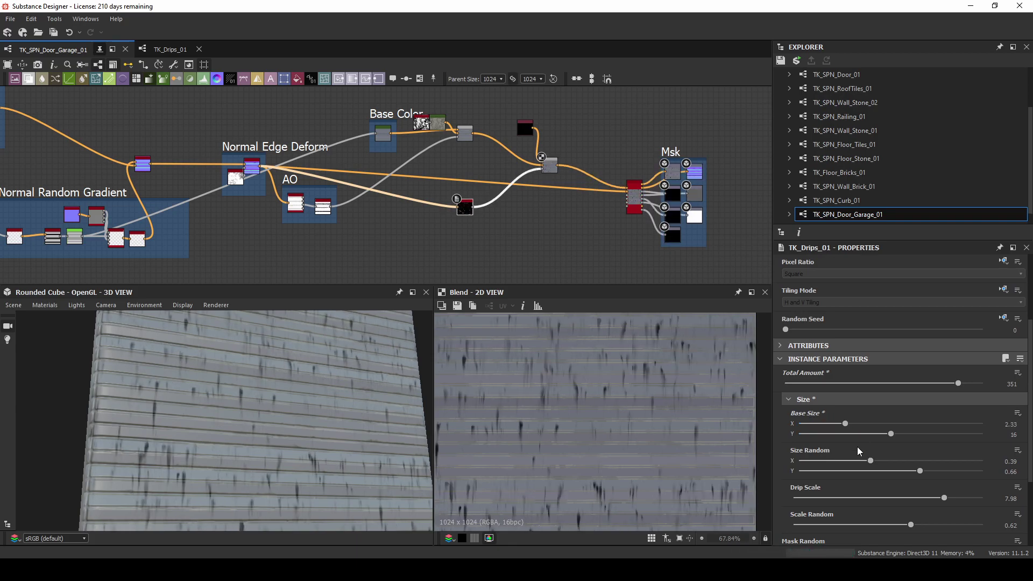
left_click(824, 435)
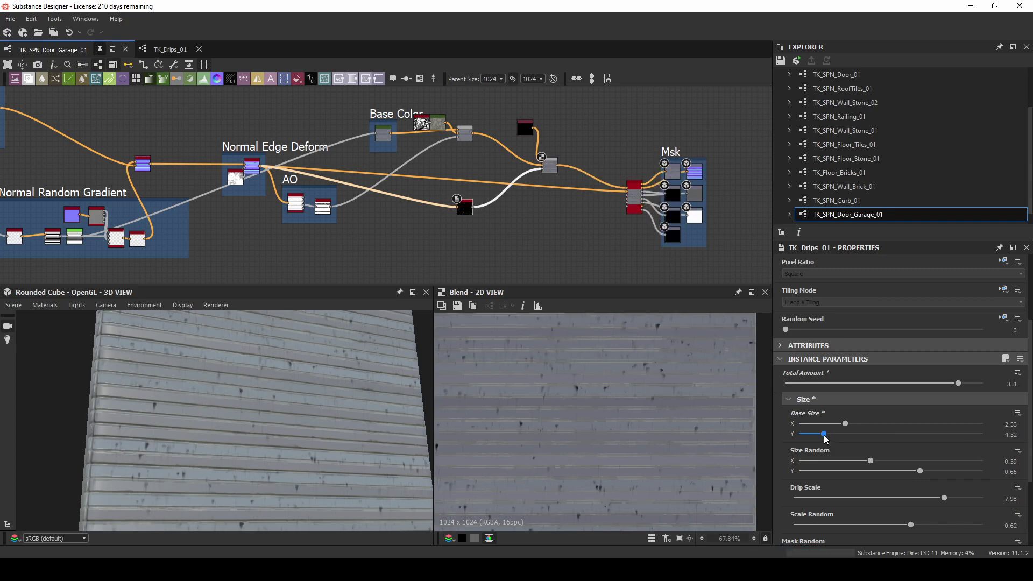
left_click_drag(824, 434, 837, 437)
scroll(243, 430, "up", 4)
left_click_drag(243, 430, 181, 398)
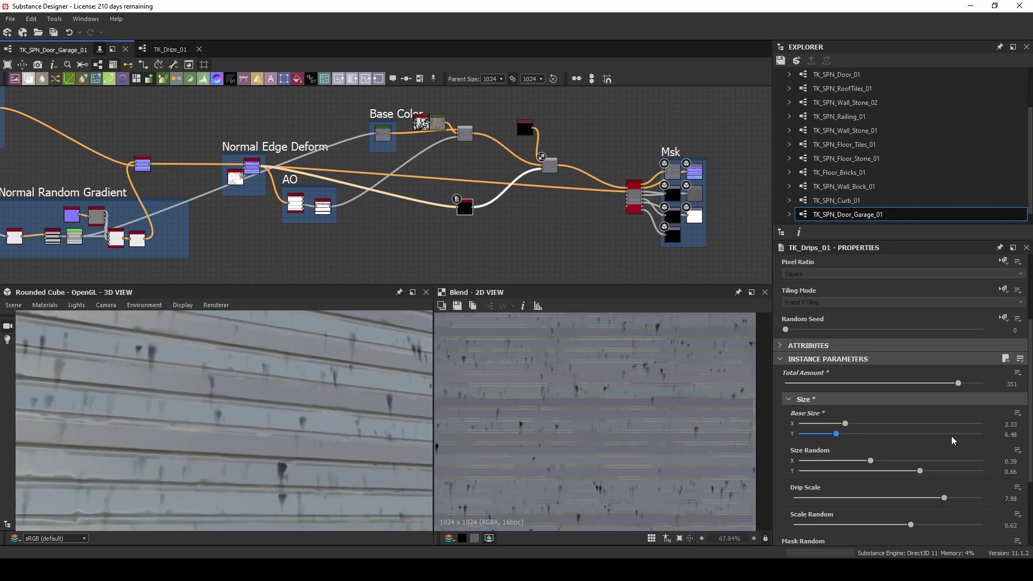
Step: Set the TK_Drips_01 node's Drip Scale to 10 and Scale Random to 0.47
left_click(891, 498)
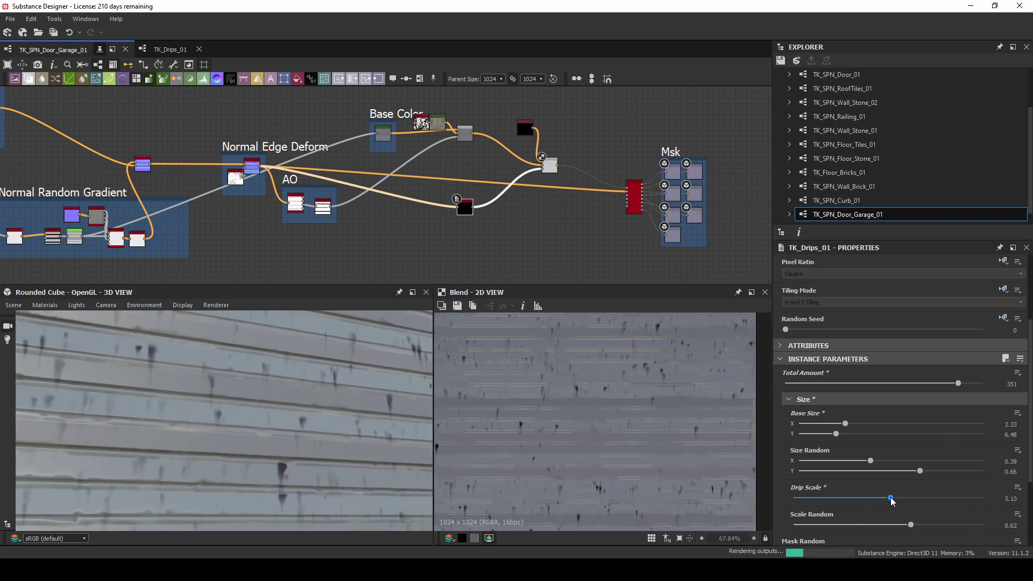
left_click(905, 497)
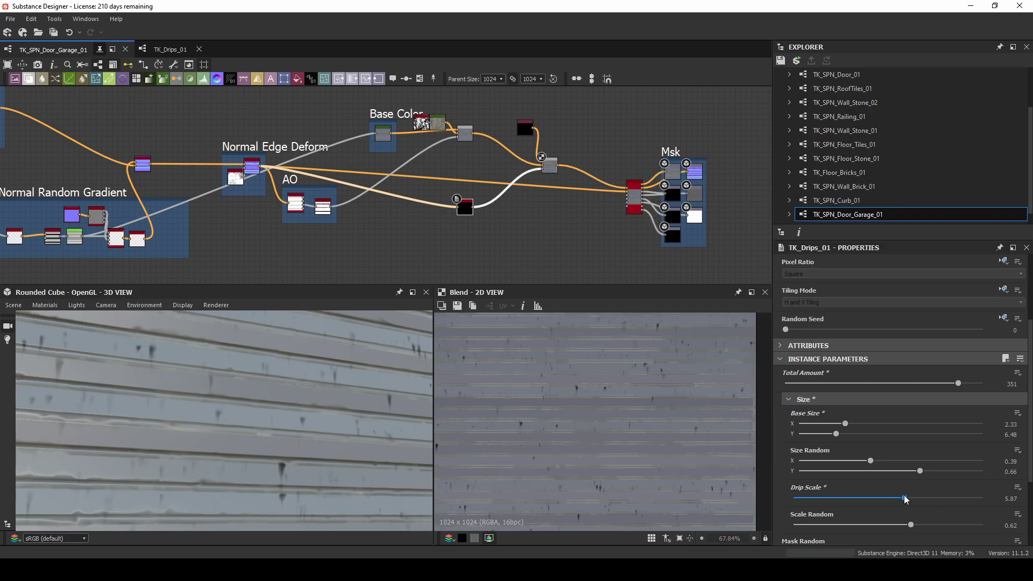
left_click(982, 498)
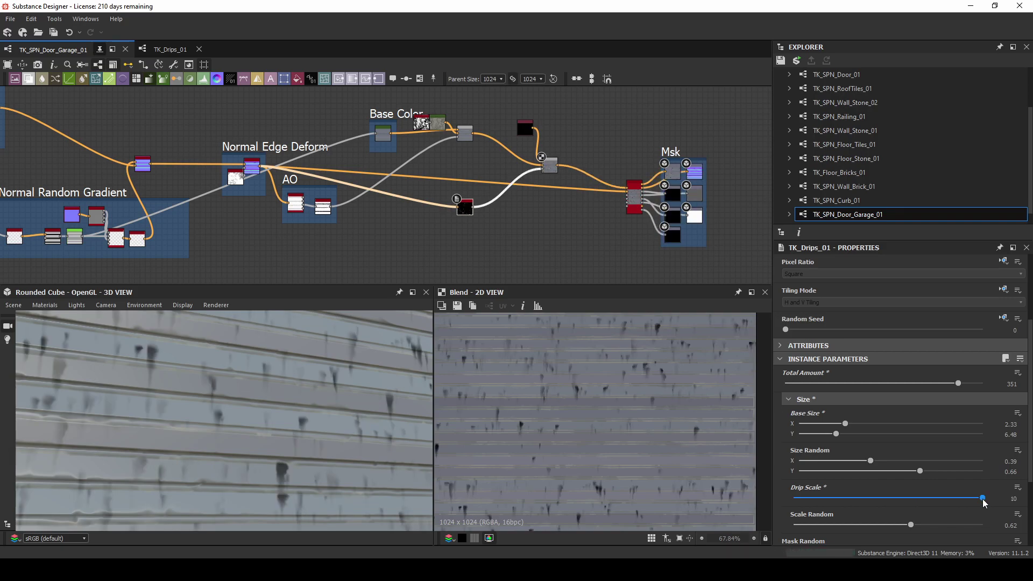
left_click(896, 524)
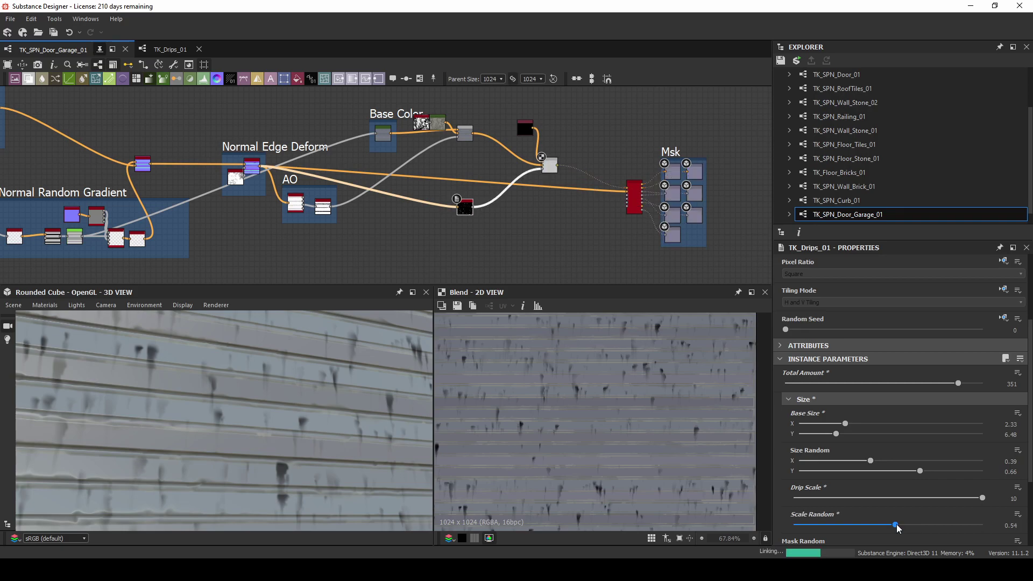
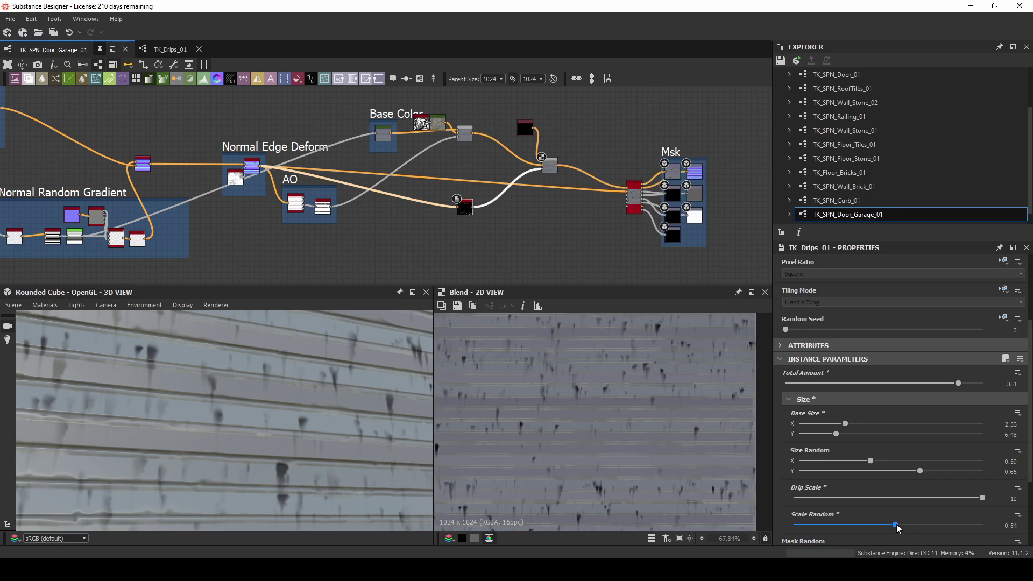
left_click(882, 525)
Step: Try Invert Mask on the drips, switch it back to False, and set Global Opacity to 0.4
scroll(909, 500, "down", 2)
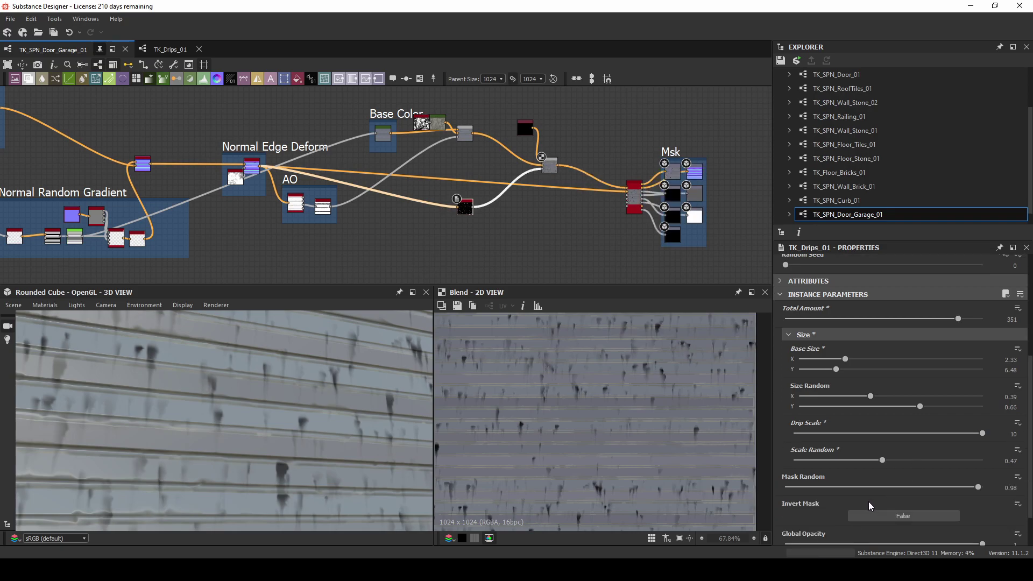
left_click(893, 511)
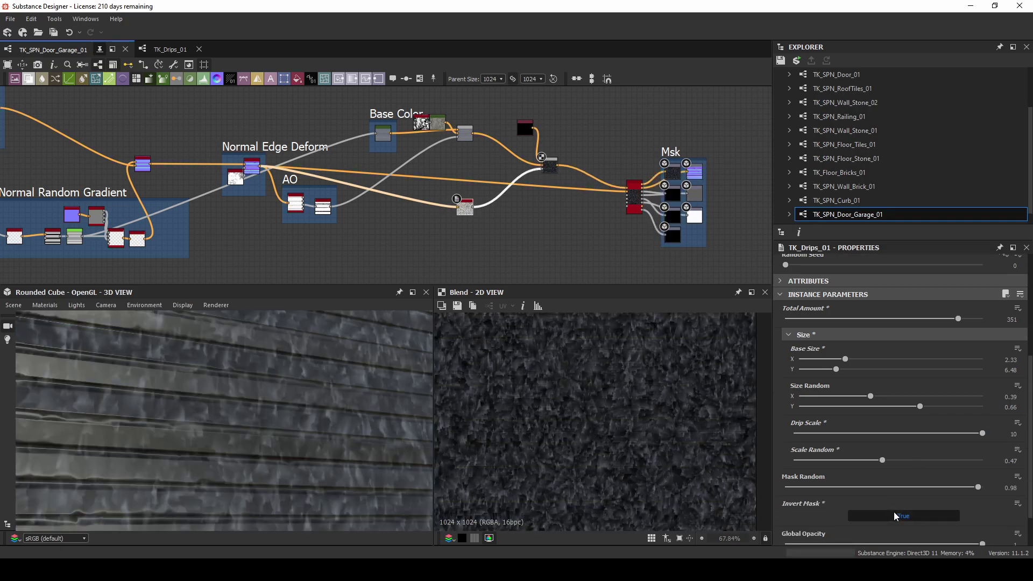
left_click(863, 543)
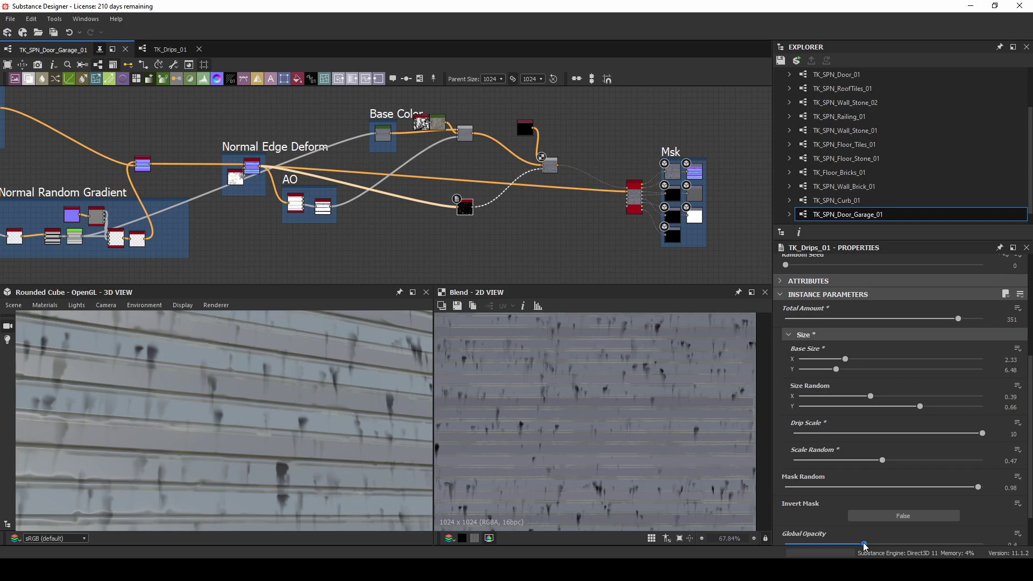
scroll(314, 407, "down", 5)
left_click_drag(264, 405, 298, 429)
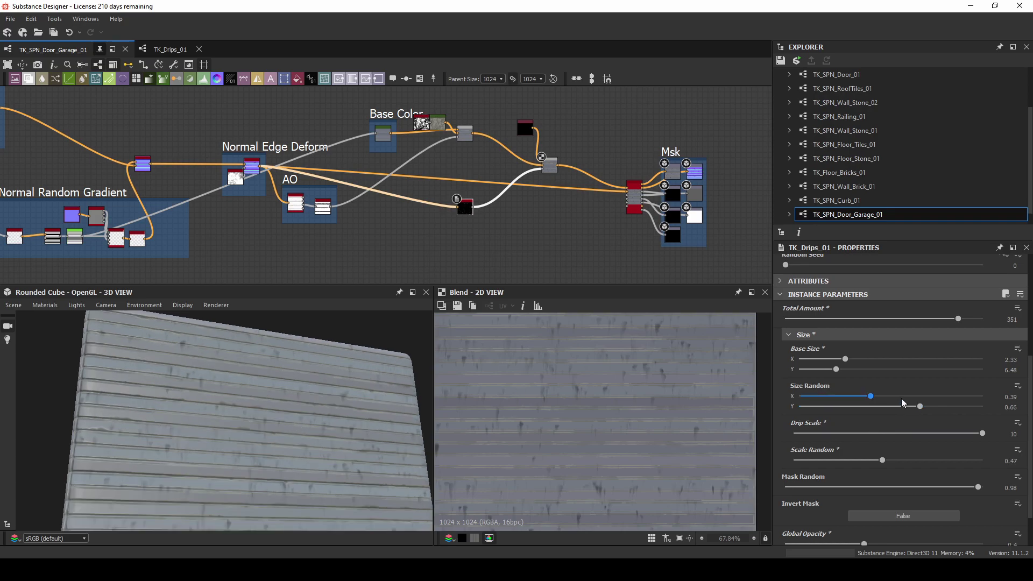
Step: Set the drips' Base Size to X 3.74 and Y 6.57, and inspect the wider drips on the model
left_click_drag(836, 369, 873, 370)
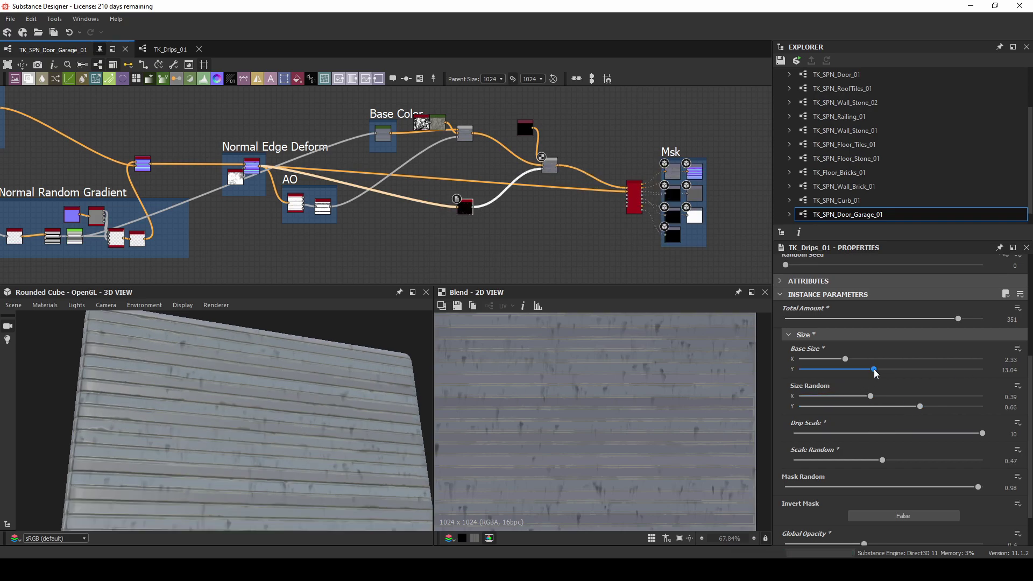
left_click(810, 371)
left_click(837, 370)
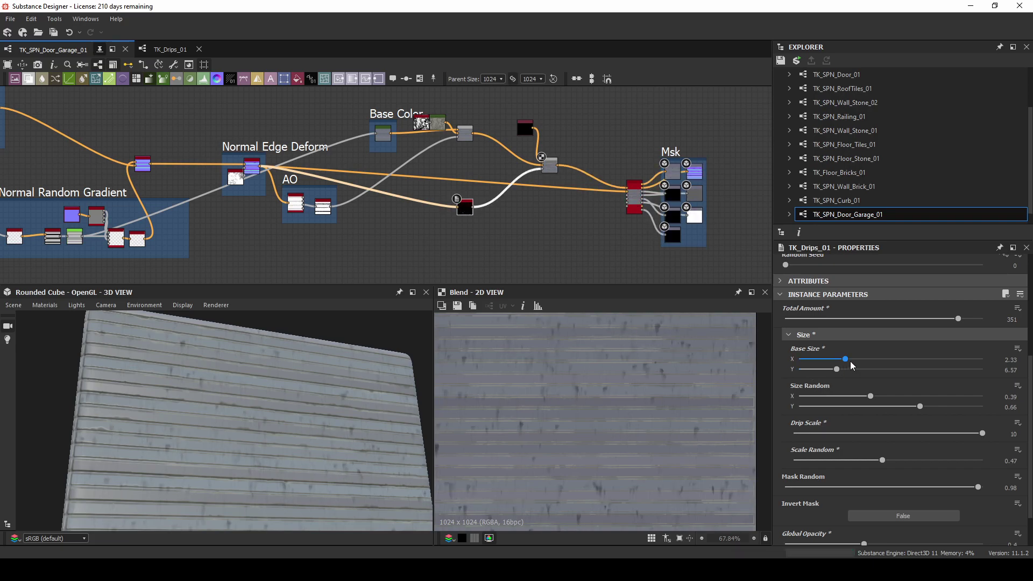
left_click(886, 359)
left_click(874, 356)
scroll(277, 433, "up", 2)
mouse_move(277, 433)
middle_mouse_down()
mouse_move(281, 415)
mouse_move(283, 424)
middle_mouse_up()
left_click_drag(282, 424, 281, 420)
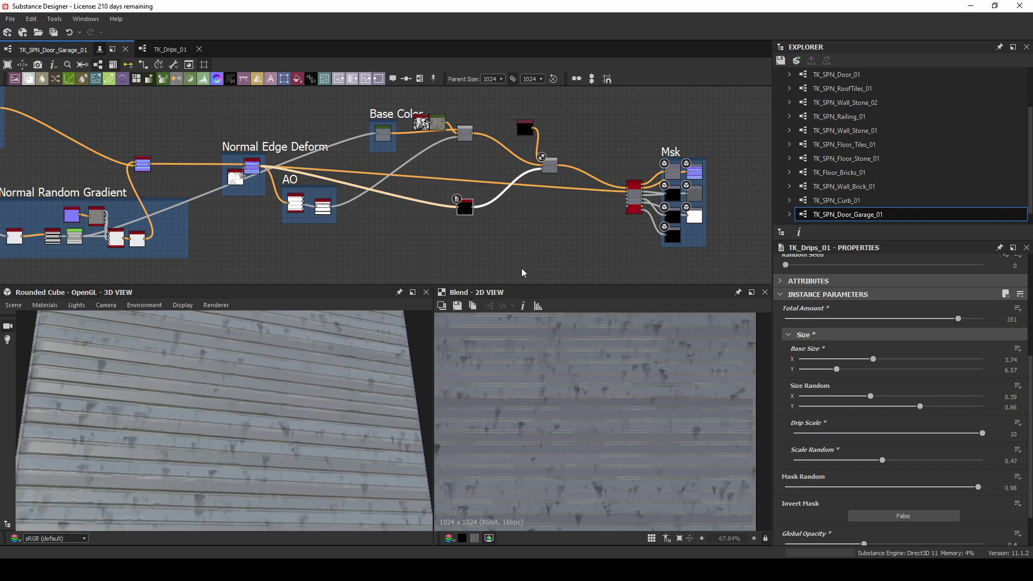
Step: Preview the Normal Combine, Slope Blur and Height to Normal World Units nodes to compare their normal maps
scroll(439, 229, "up", 2)
middle_click_drag(295, 231, 664, 249)
middle_click_drag(359, 178, 491, 221)
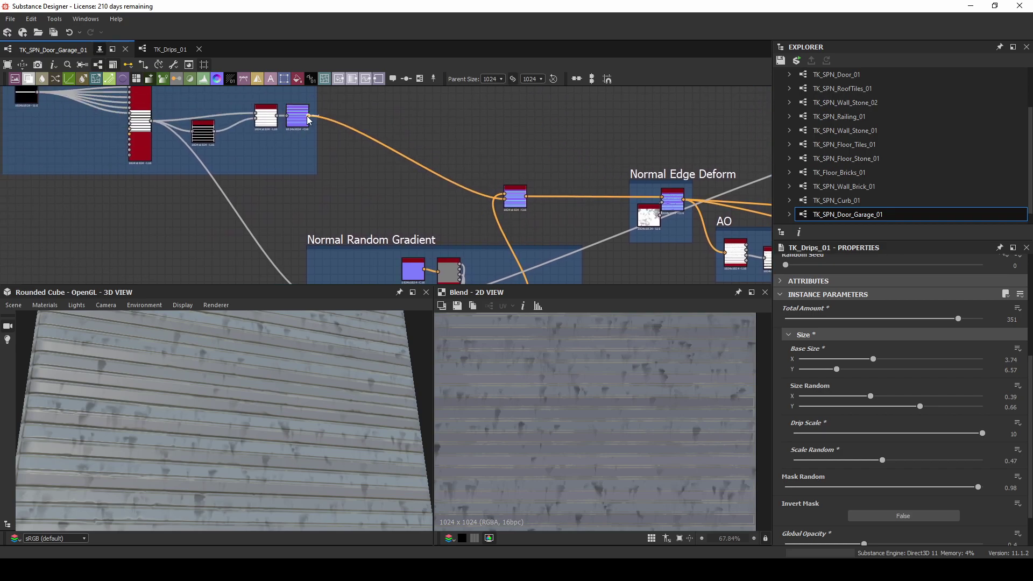
double_click(527, 200)
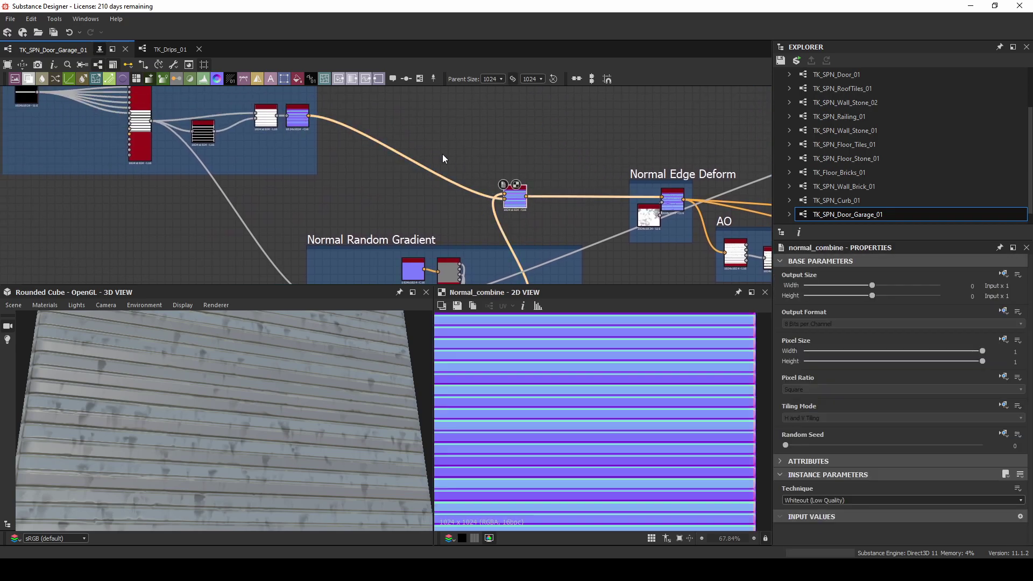
double_click(671, 197)
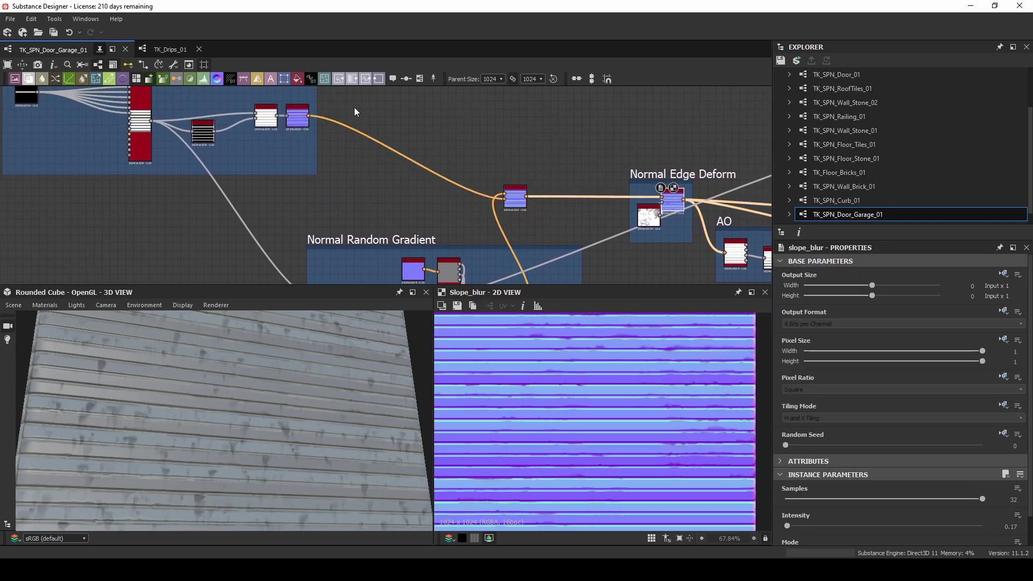
double_click(293, 121)
Step: Connect the Height to Normal World Units output to the TK_Drips_01 input in place of the Normal Edge Deform result
left_click(307, 115)
middle_click_drag(563, 145, 259, 108)
left_click_drag(619, 220, 667, 221)
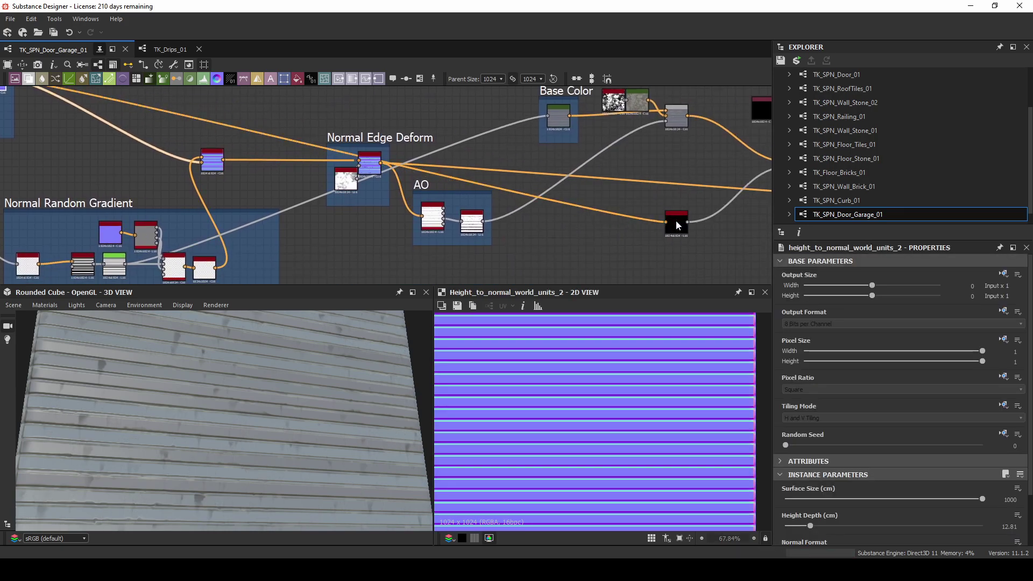
mouse_move(238, 392)
left_mouse_down()
mouse_move(219, 401)
mouse_move(241, 403)
mouse_move(247, 376)
mouse_move(264, 397)
mouse_move(260, 413)
mouse_move(250, 395)
left_mouse_up()
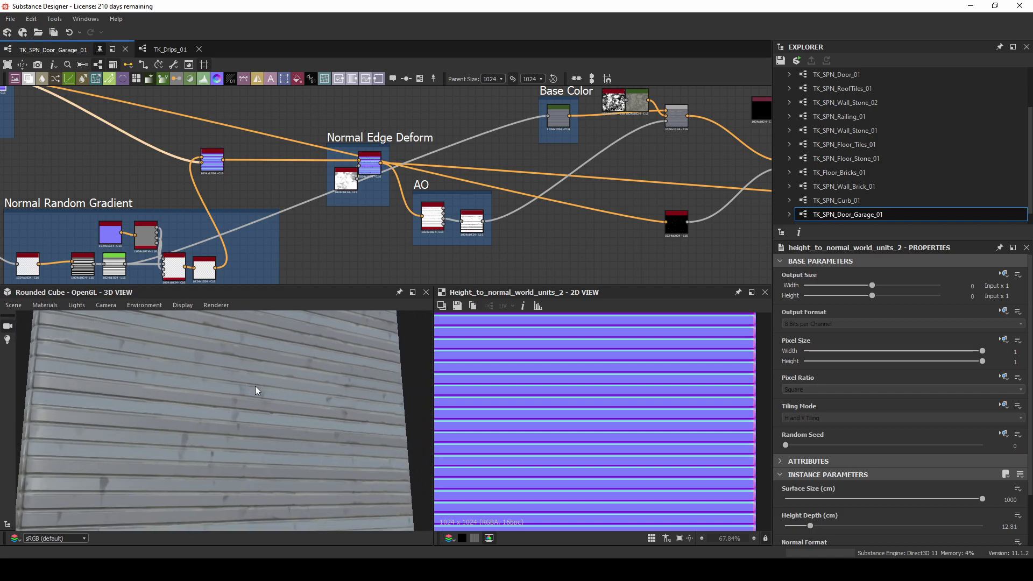
Step: Set the TK_Drips_01 node's Mask Random to 0.97 and Slope Blur Intensity to 1.57
middle_click_drag(617, 214, 447, 240)
left_click(506, 243)
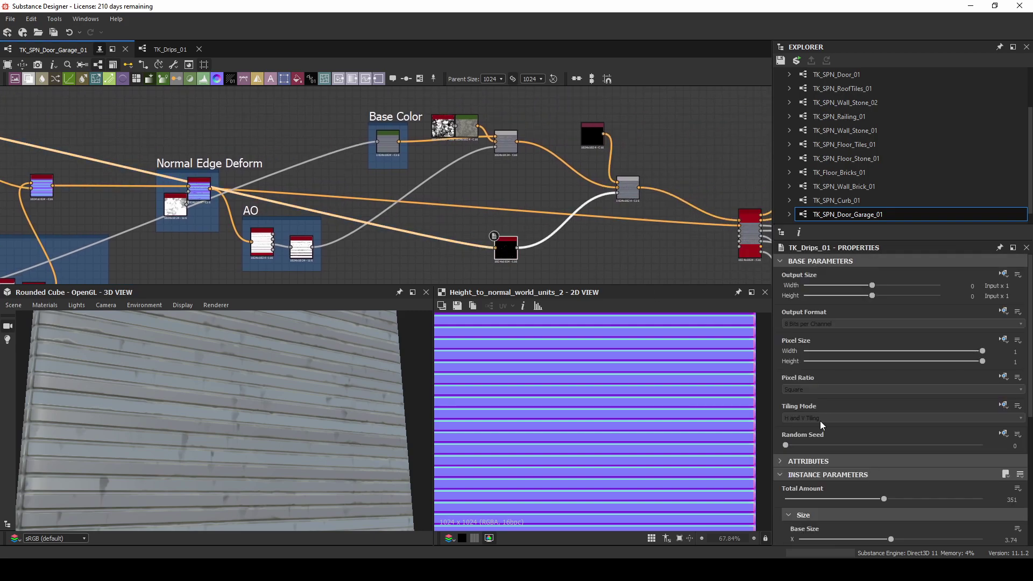
scroll(902, 463, "down", 5)
left_click(967, 484)
left_click_drag(962, 484, 977, 485)
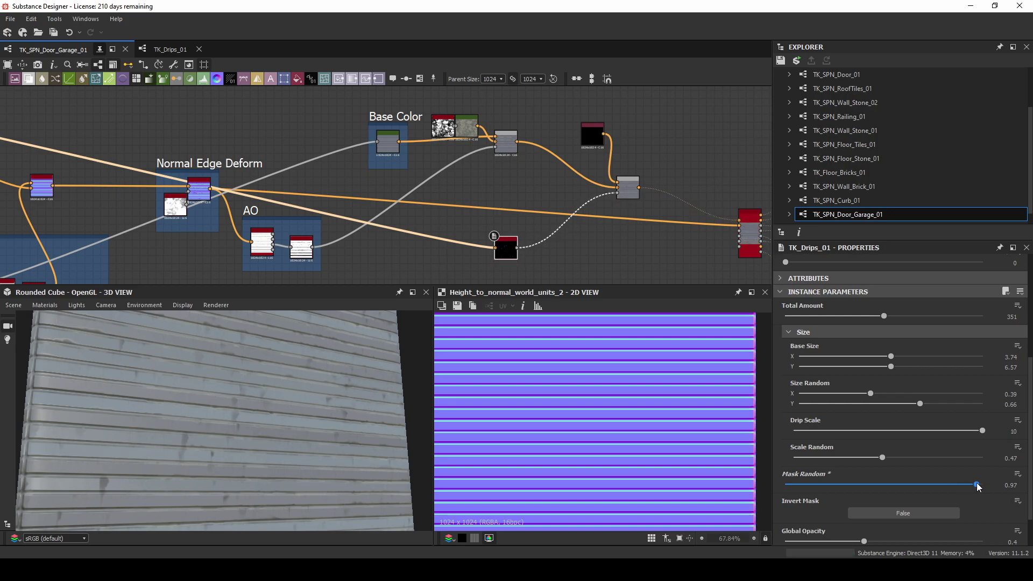
scroll(919, 423, "down", 2)
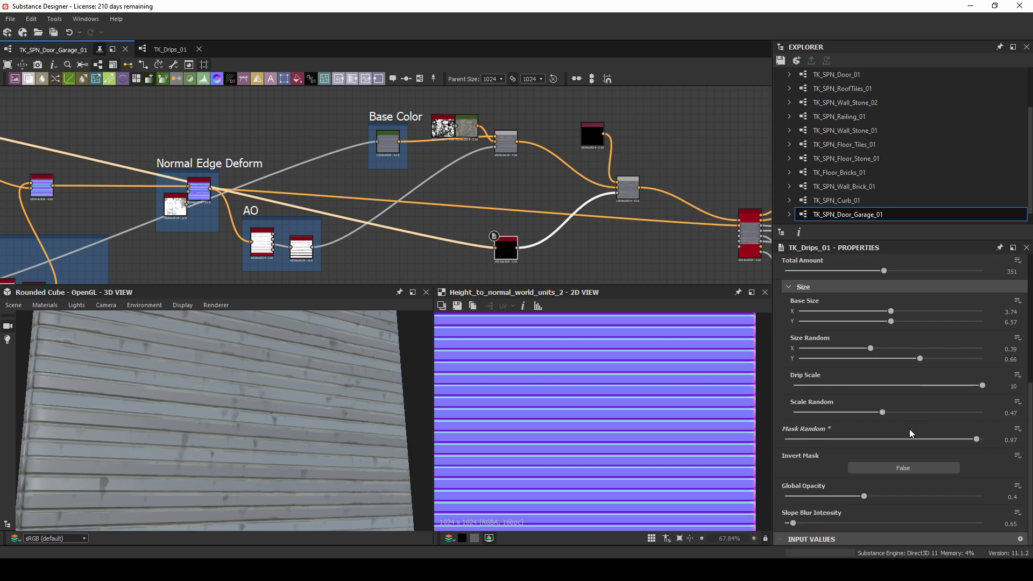
left_click_drag(798, 522, 805, 522)
Step: Set the drips' Base Size Y to 22 to lengthen them
left_click(913, 322)
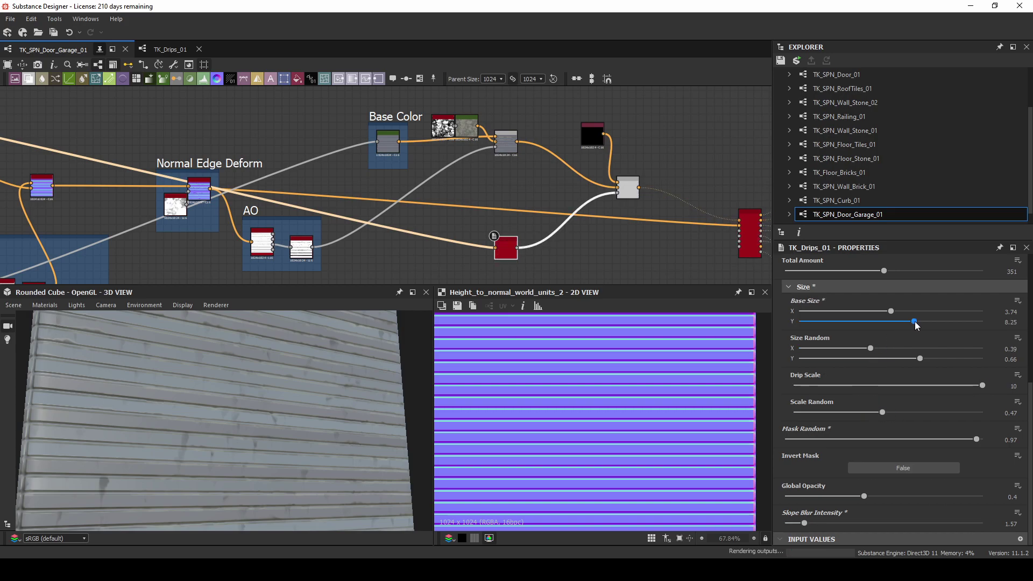
left_click_drag(915, 322, 962, 321)
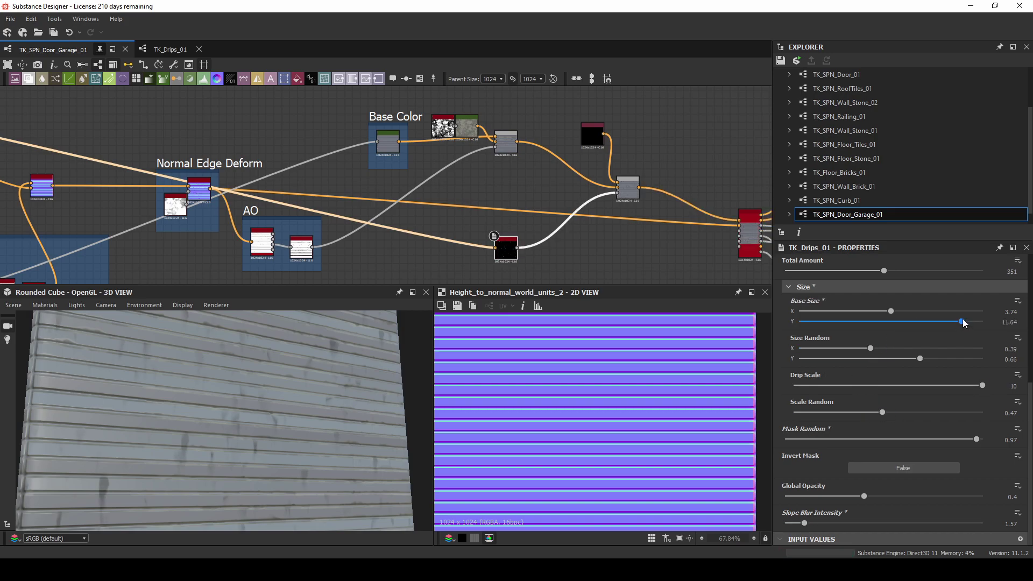
left_click(1009, 322)
type("22")
key("Return")
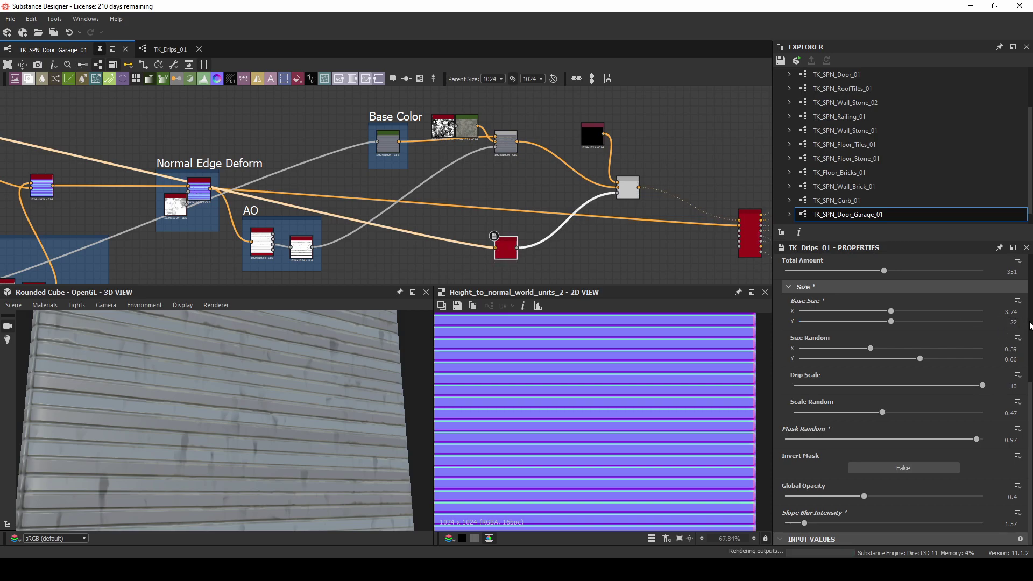
Step: Set the TK_Drips_01 node's Slope Blur Intensity to 1.35
left_click_drag(276, 406, 225, 401)
mouse_move(803, 522)
left_mouse_down()
mouse_move(785, 524)
mouse_move(822, 523)
left_mouse_up()
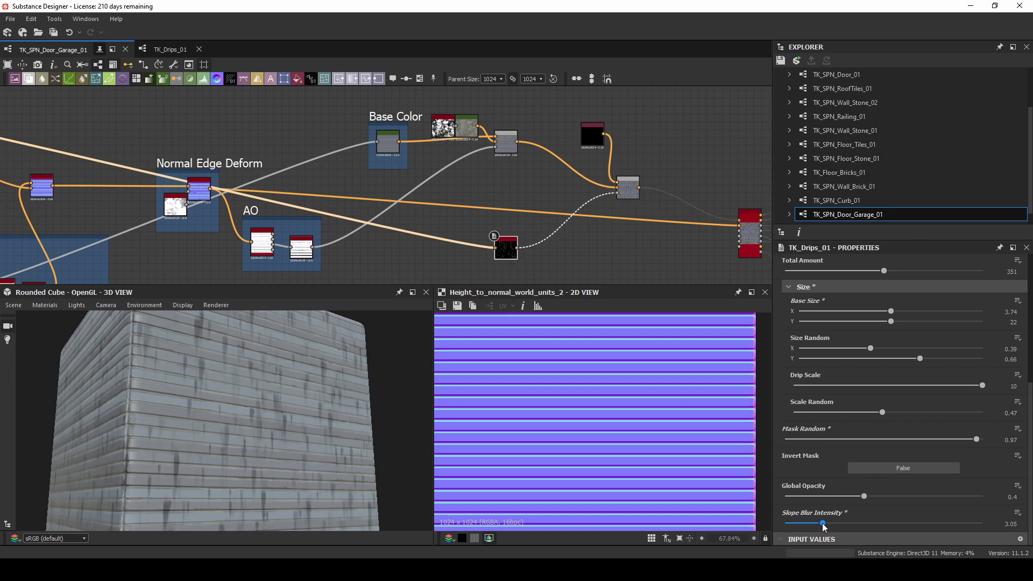
left_click(802, 522)
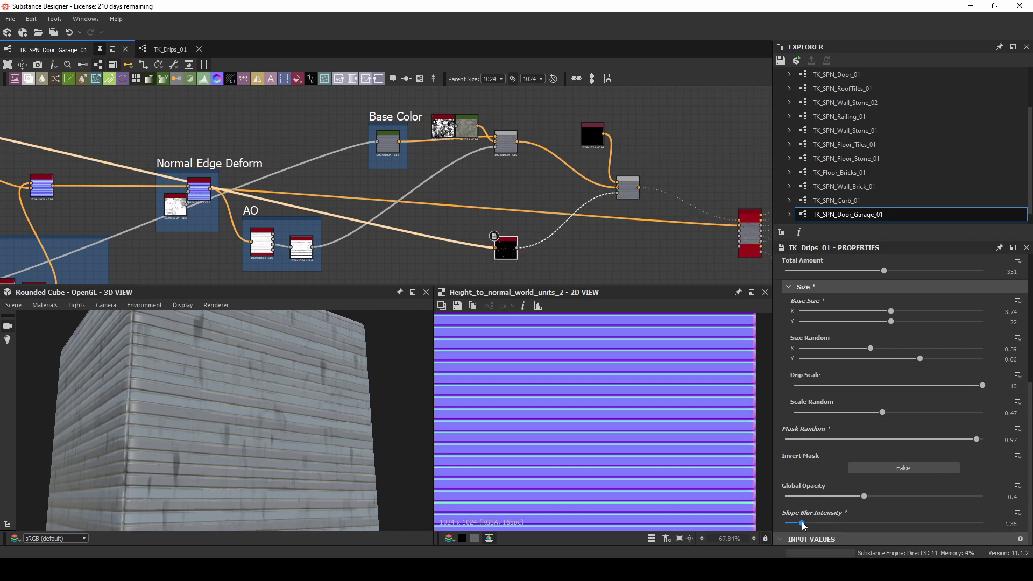
Step: Set the drips' Size Random X to 0.75 and Base Size X to 12
left_click_drag(871, 348, 937, 347)
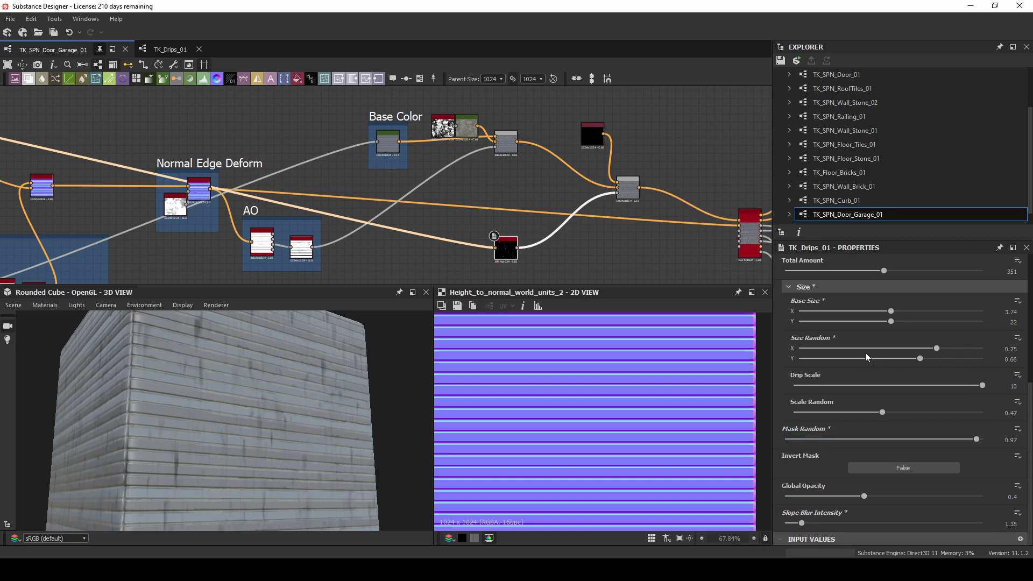
left_click(953, 309)
left_click(1022, 312)
type("12")
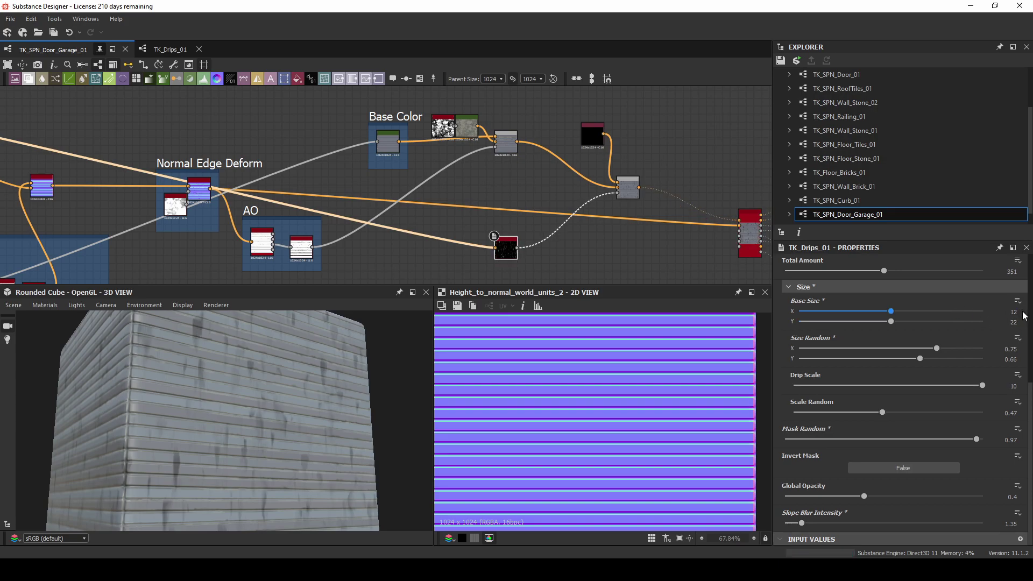
key("Return")
Step: Set the drips' Drip Scale to 6.41 and Scale Random to 0.58
scroll(284, 397, "up", 3)
left_click_drag(284, 393, 327, 369)
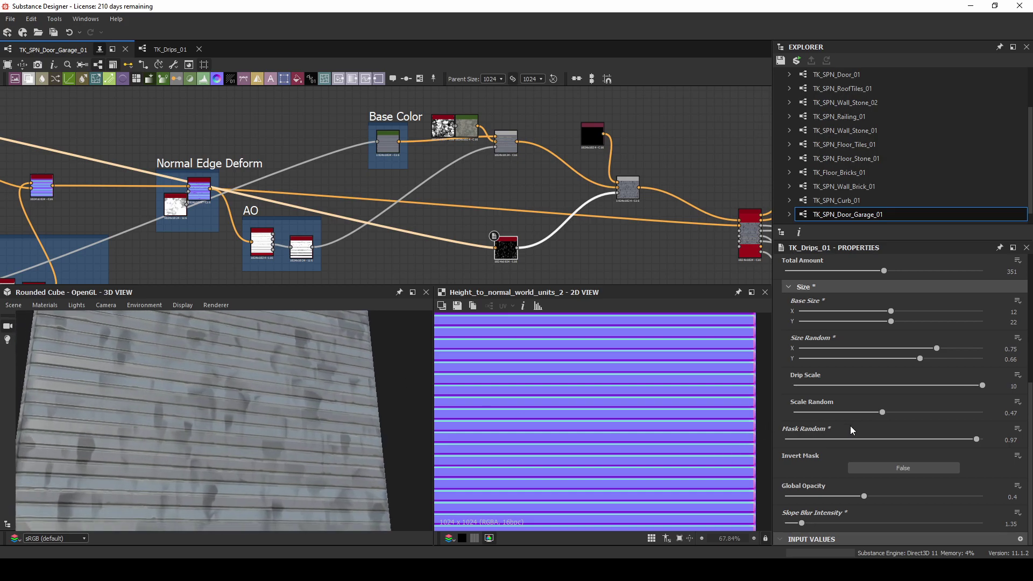
left_click(915, 386)
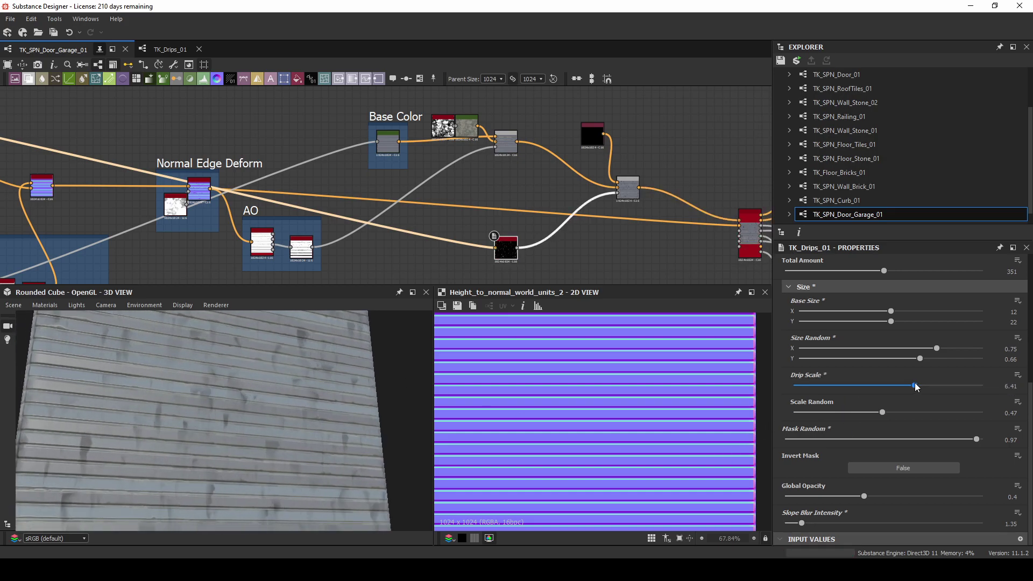
left_click_drag(118, 392, 231, 399)
left_click(853, 412)
left_click(906, 412)
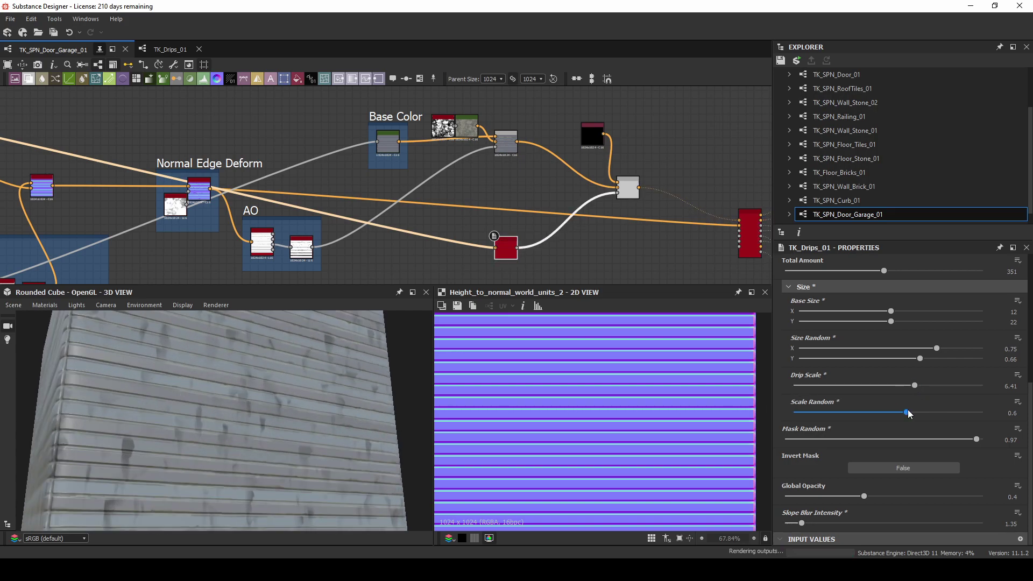
left_click_drag(906, 413, 903, 413)
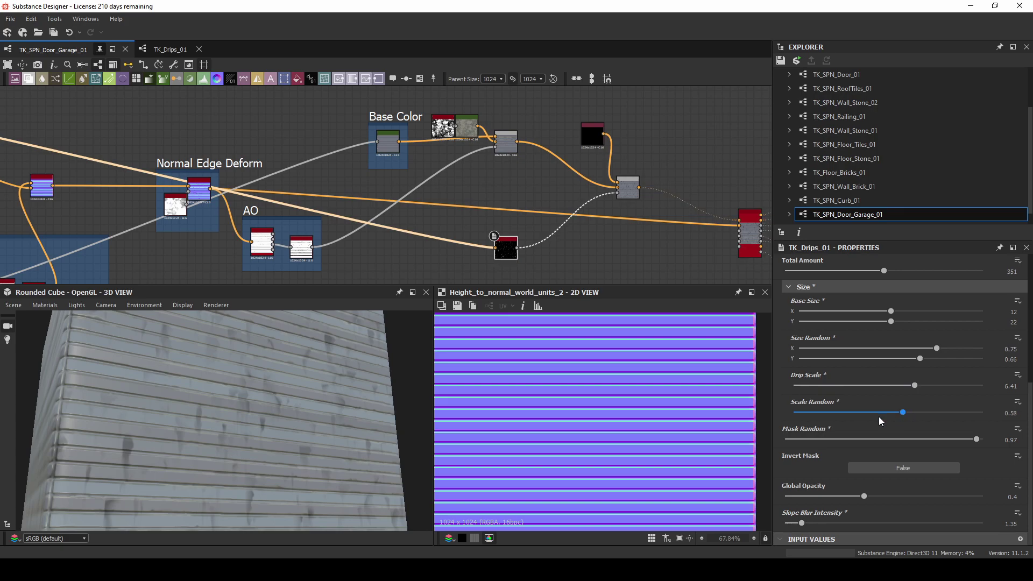
Step: Set the drips' Slope Blur Intensity to 0.39 and Base Size X to 10.28
left_click(790, 525)
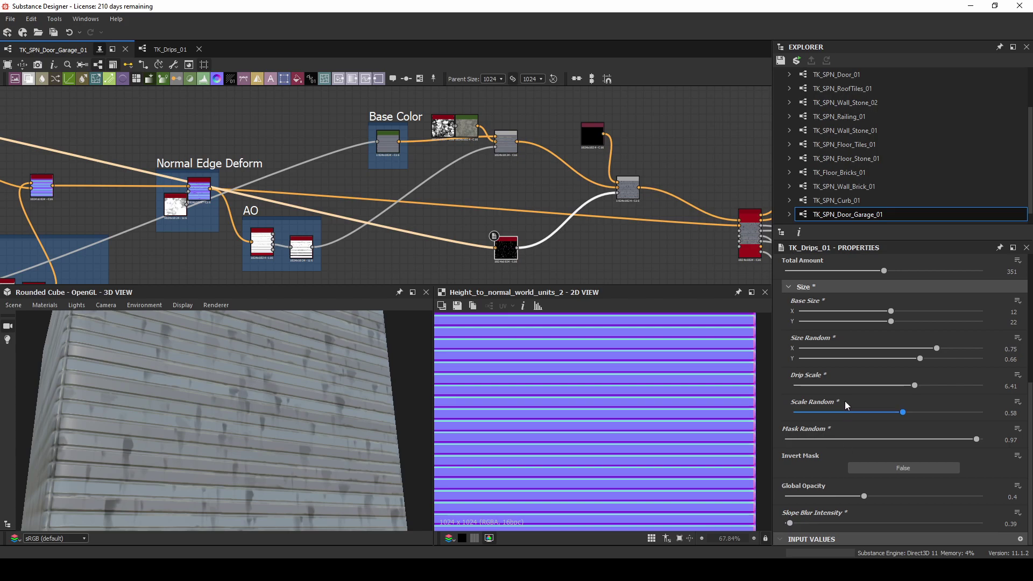
left_click(866, 311)
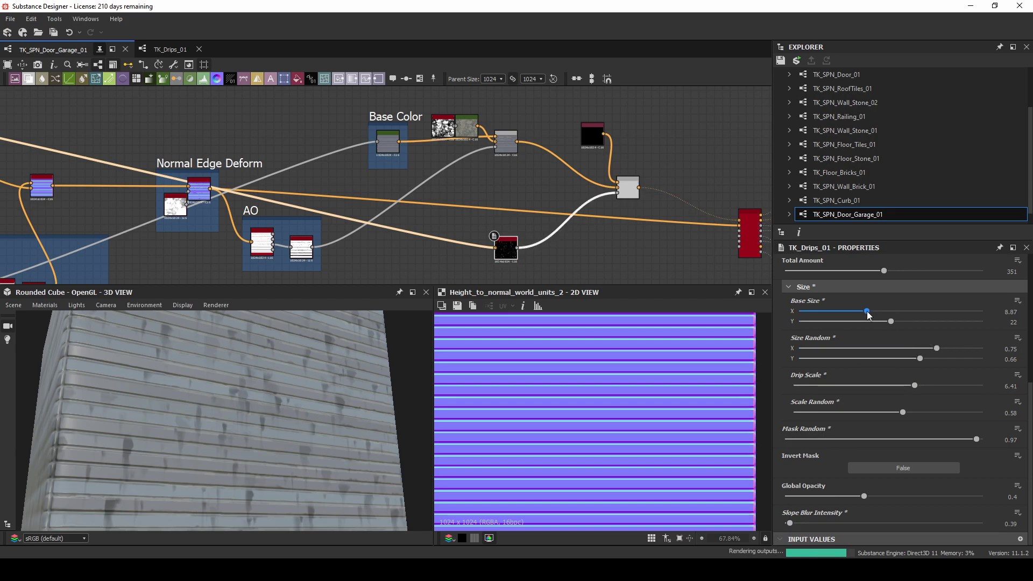
left_click_drag(867, 311, 877, 311)
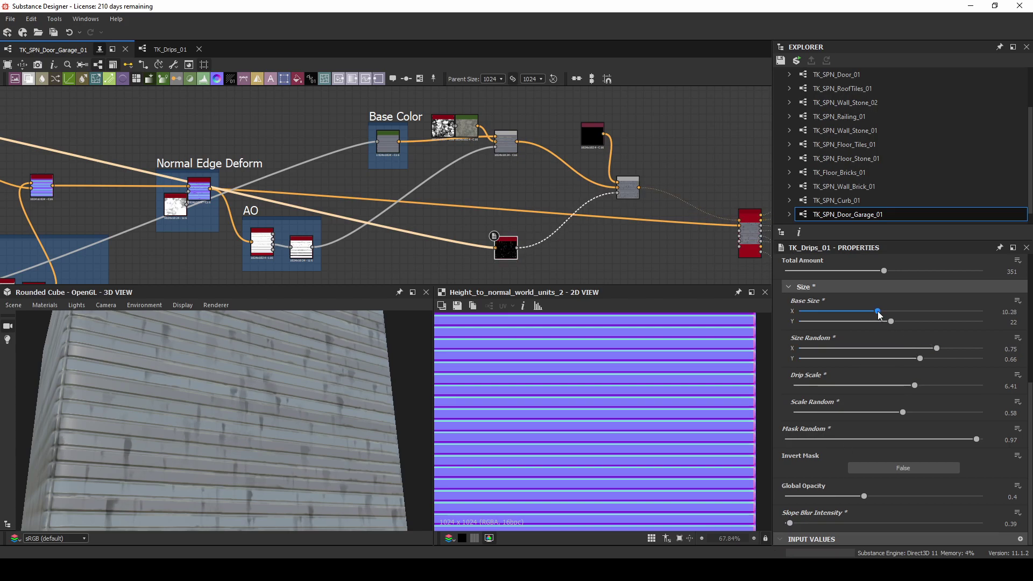
scroll(380, 433, "down", 2)
left_click_drag(379, 434, 372, 452)
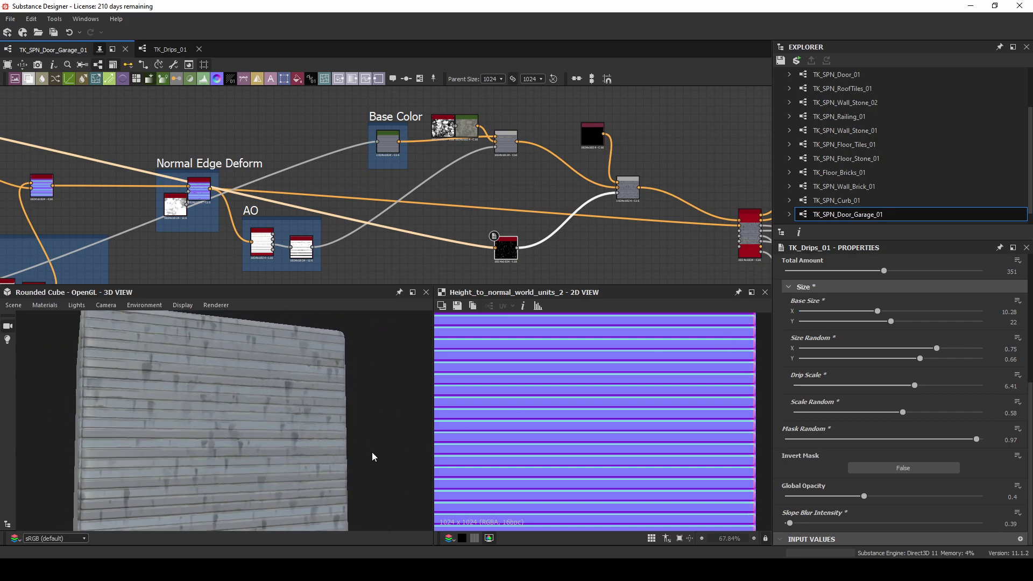
left_click_drag(276, 434, 266, 407)
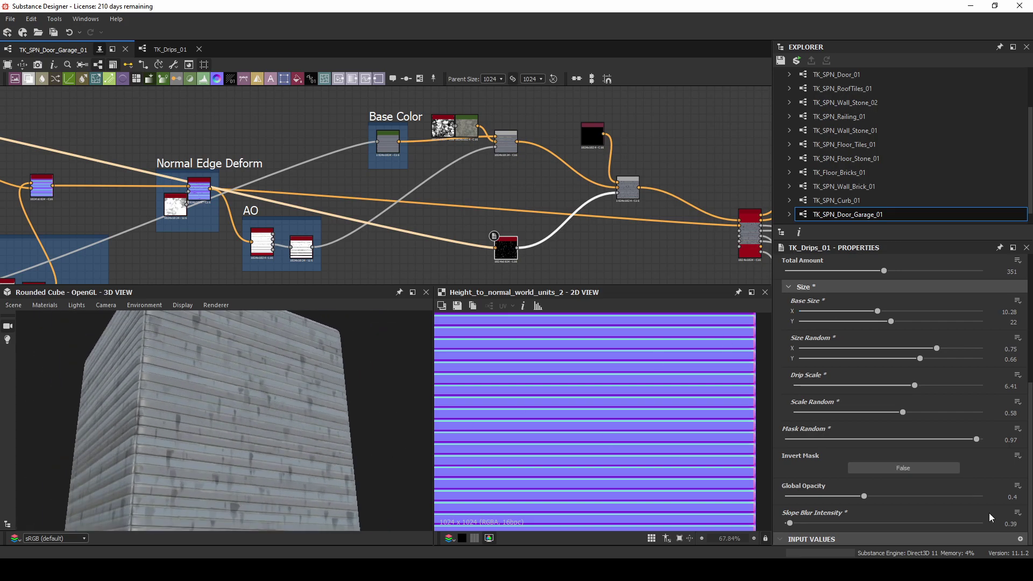
Step: Raise the TK_Drips_01 node's Mask Random to 0.99 to thin out the drips
left_click(1022, 438)
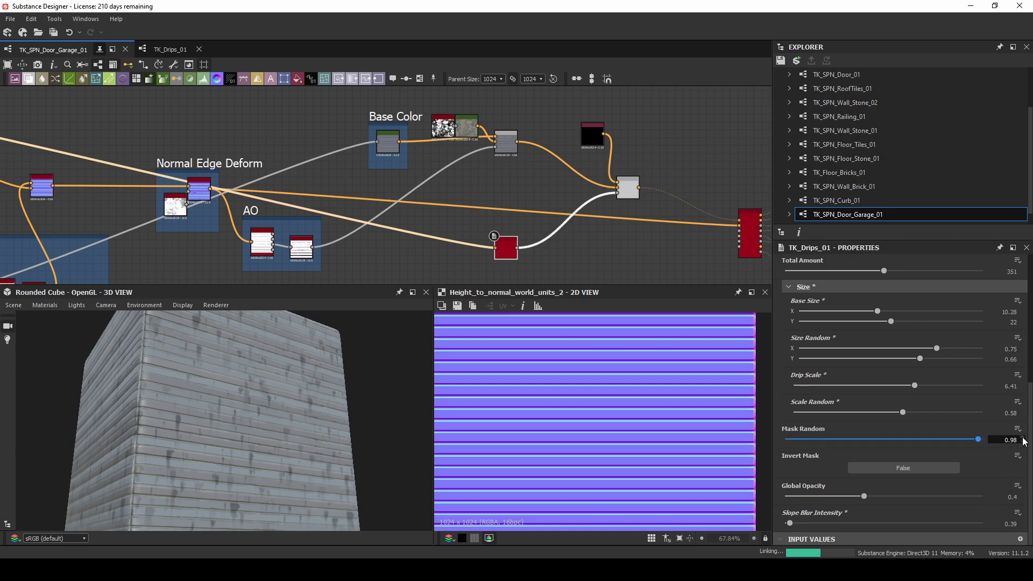
left_click(1022, 437)
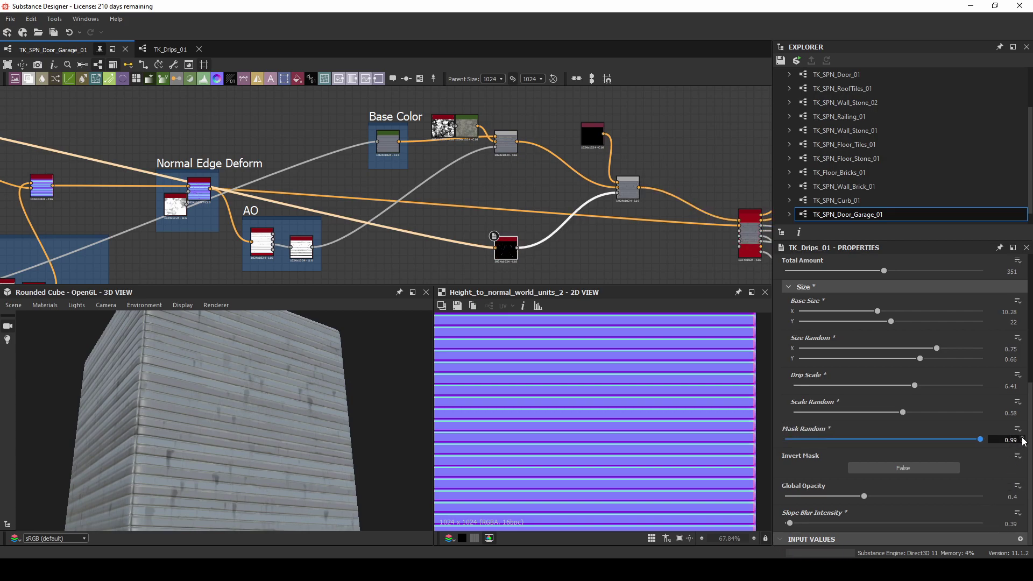
left_click_drag(379, 414, 312, 449)
Step: Set the Output Color of the Uniform Color node feeding the drips Blend to warm grey #69665f
left_click(592, 134)
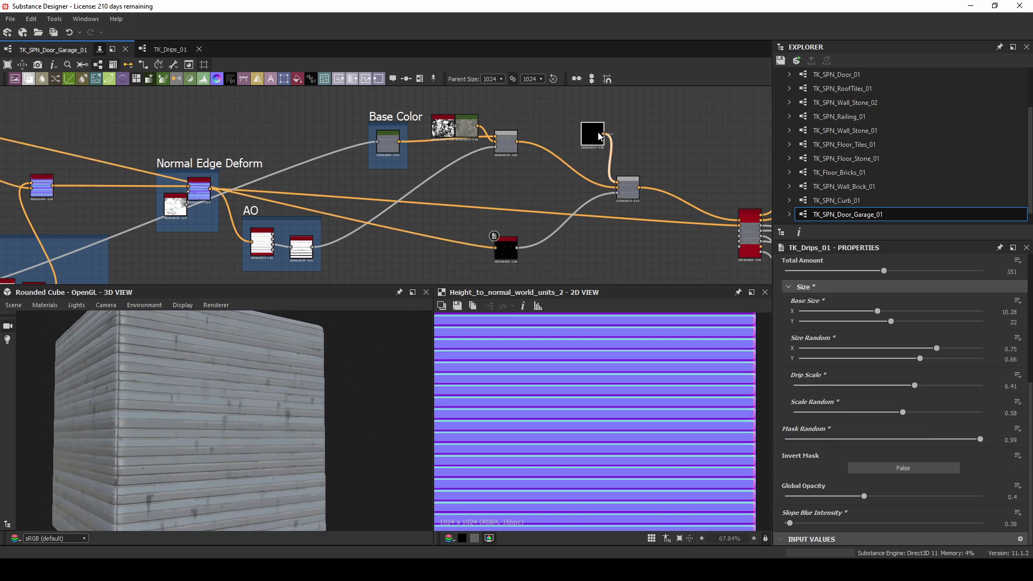
left_click(805, 480)
left_click(487, 277)
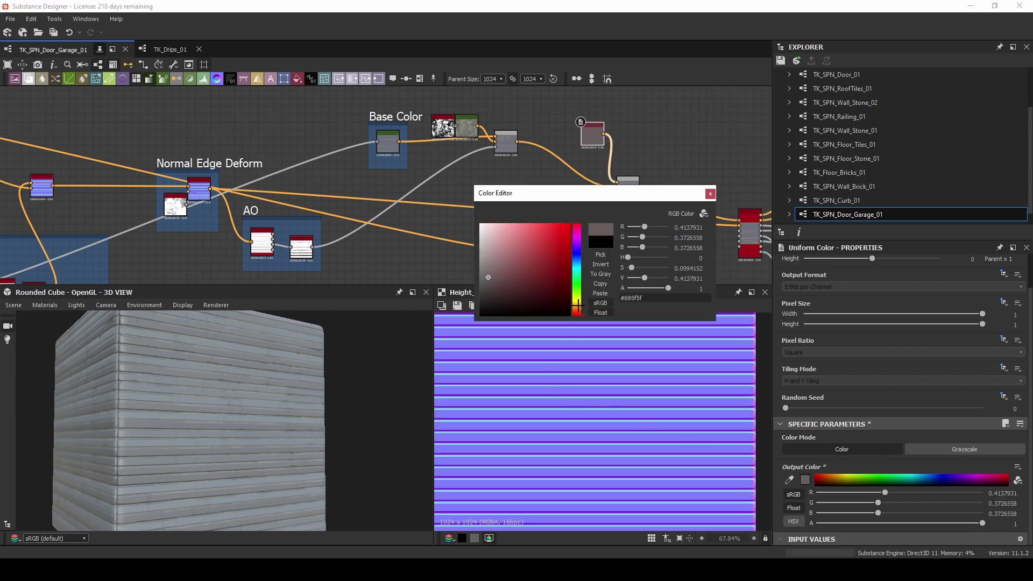
left_click(577, 305)
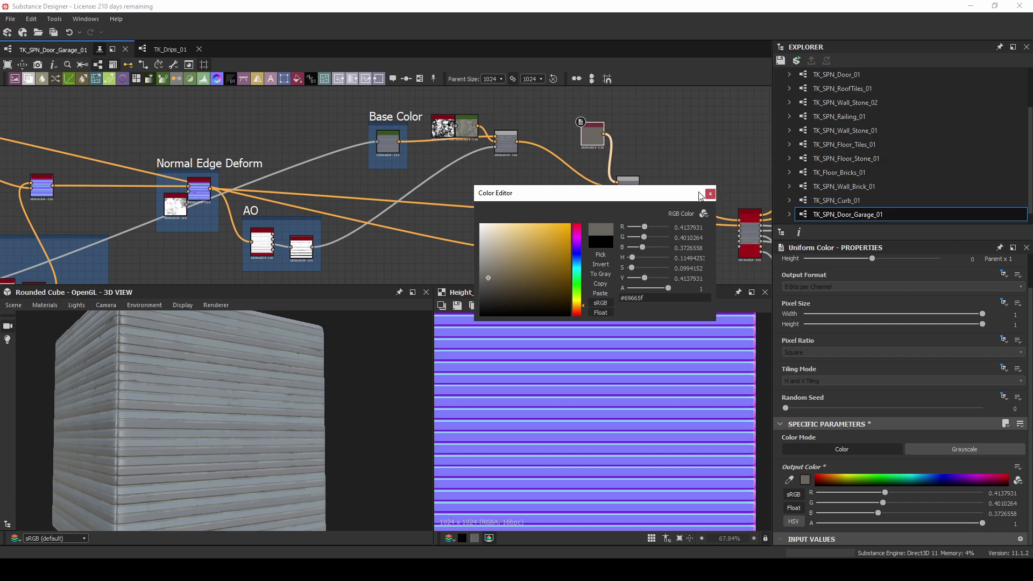
left_click(710, 194)
Step: Check the drips Blend node's settings and examine the recolored drips on the 3D cube
scroll(618, 213, "up", 8)
left_click(614, 215)
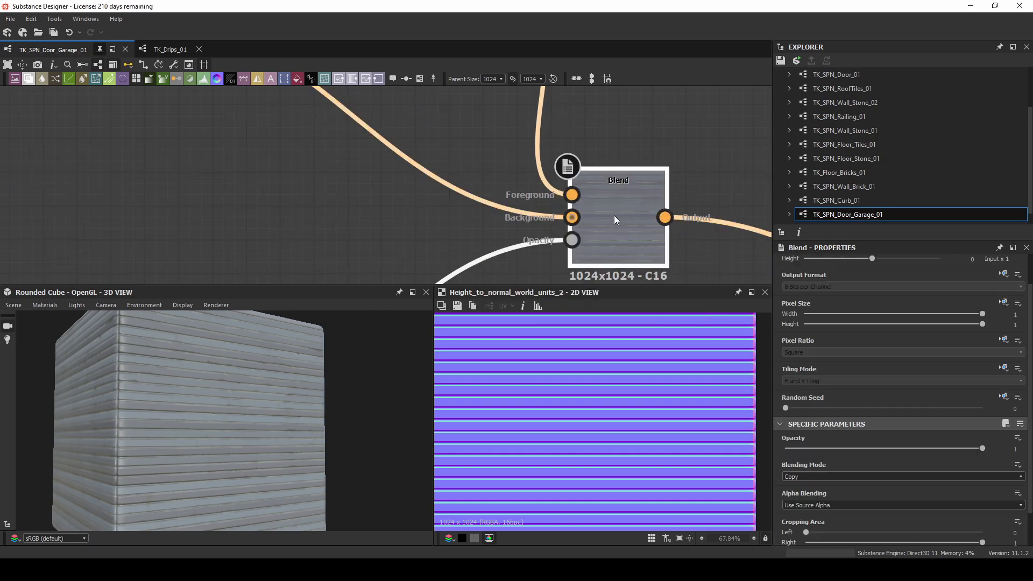
middle_click_drag(531, 192, 584, 296)
left_click_drag(307, 399, 214, 413)
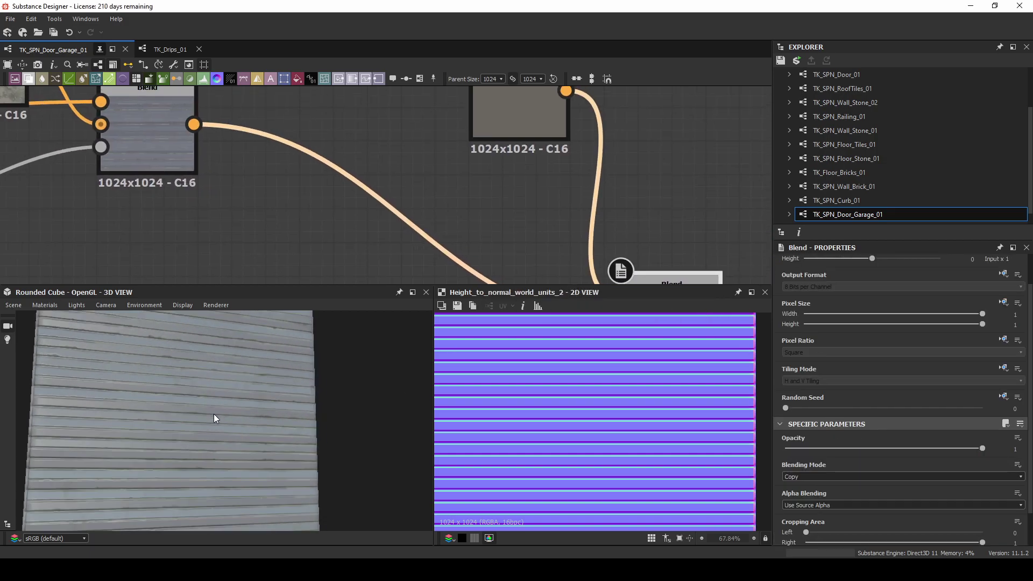
scroll(214, 413, "up", 3)
Step: Set the drips' Uniform Color to dark olive brown #53472a after trying lighter yellowish and reddish brown shades
left_click(498, 123)
scroll(527, 188, "down", 6)
middle_click_drag(640, 241, 530, 233)
left_click(803, 483)
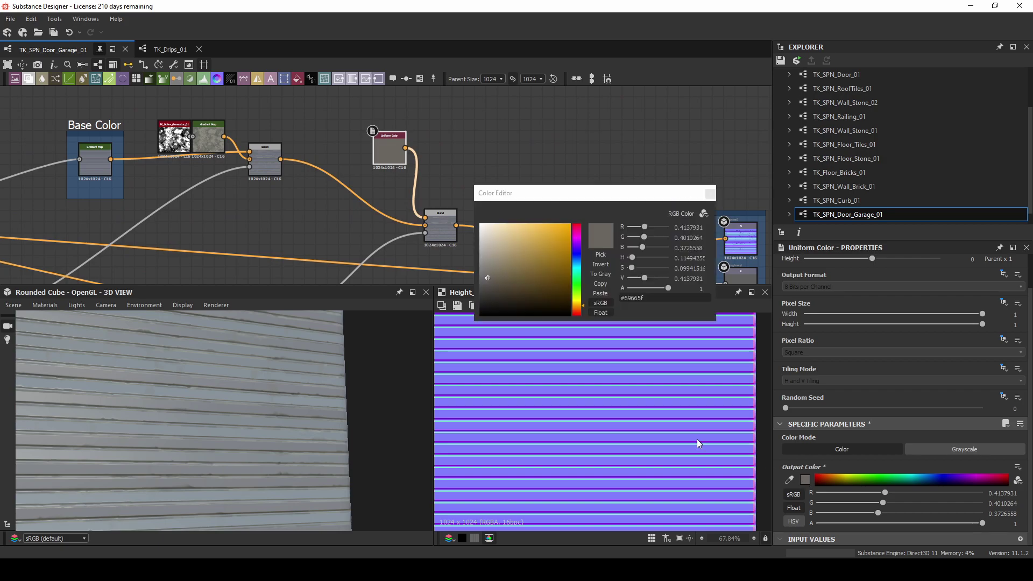
left_click(492, 290)
left_click(510, 293)
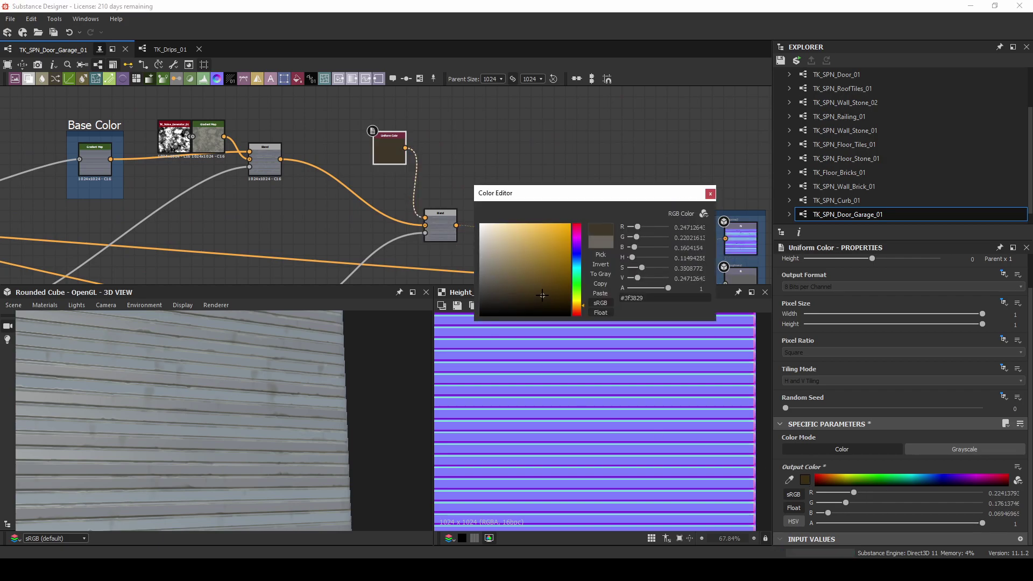
left_click(535, 278)
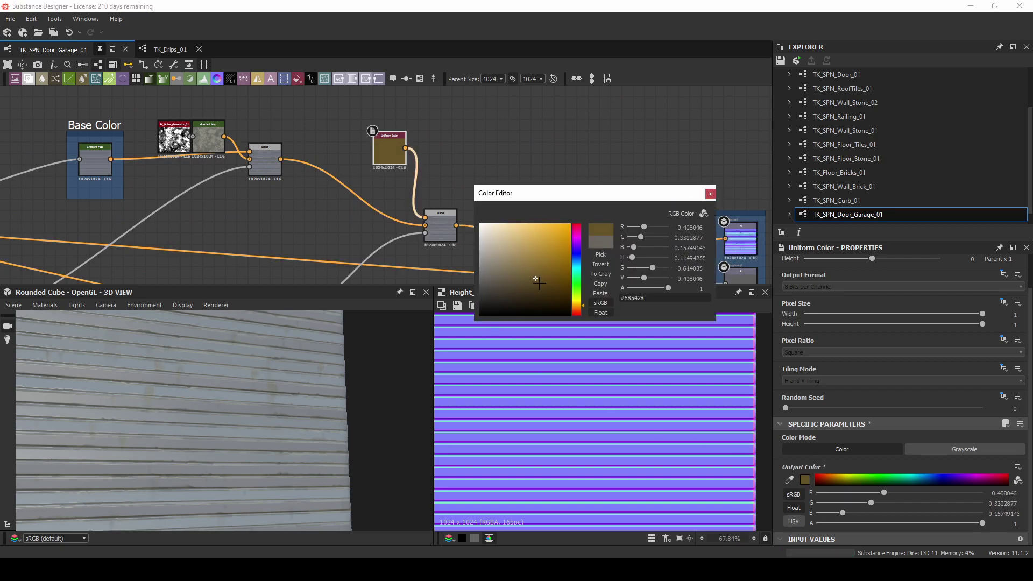
left_click(541, 286)
left_click(577, 309)
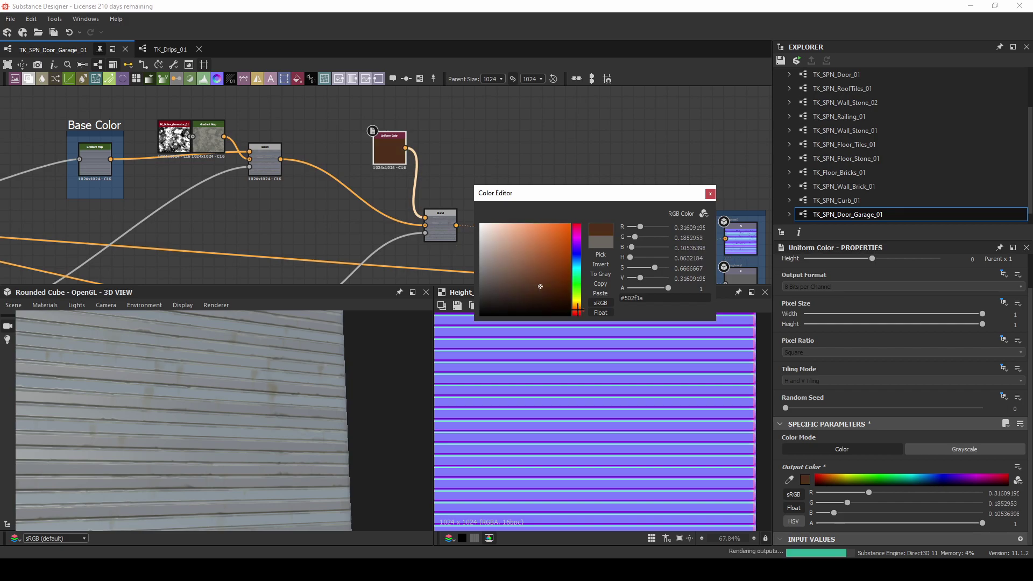
left_click(576, 306)
left_click(524, 279)
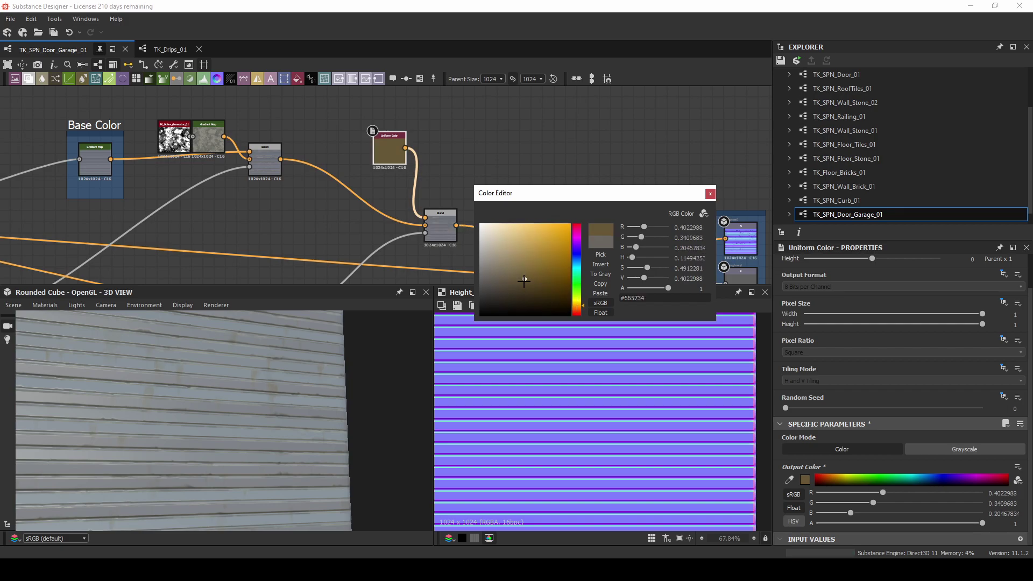
left_click(523, 288)
left_click(524, 285)
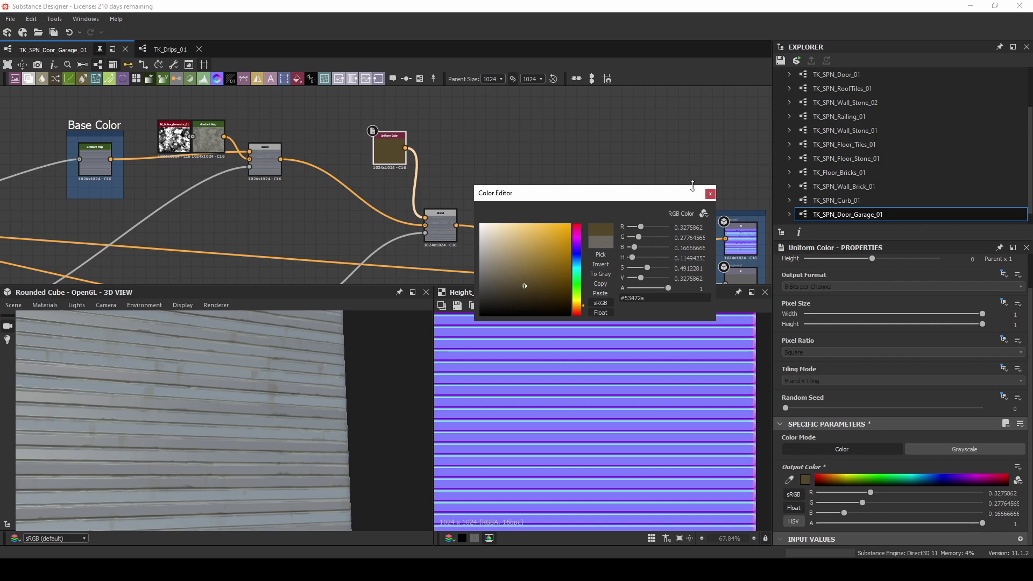
left_click(710, 193)
Step: Try Add (Linear Dodge) as the blending mode of the Blend node after Base Color, and return it to Copy
scroll(244, 386, "up", 3)
middle_click_drag(209, 160, 327, 155)
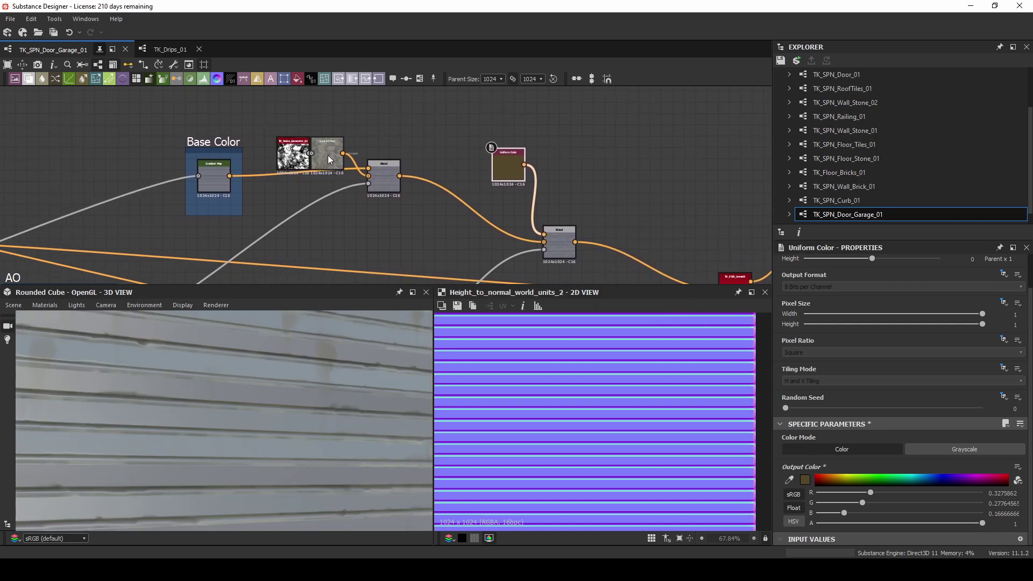
left_click(386, 173)
left_click(815, 477)
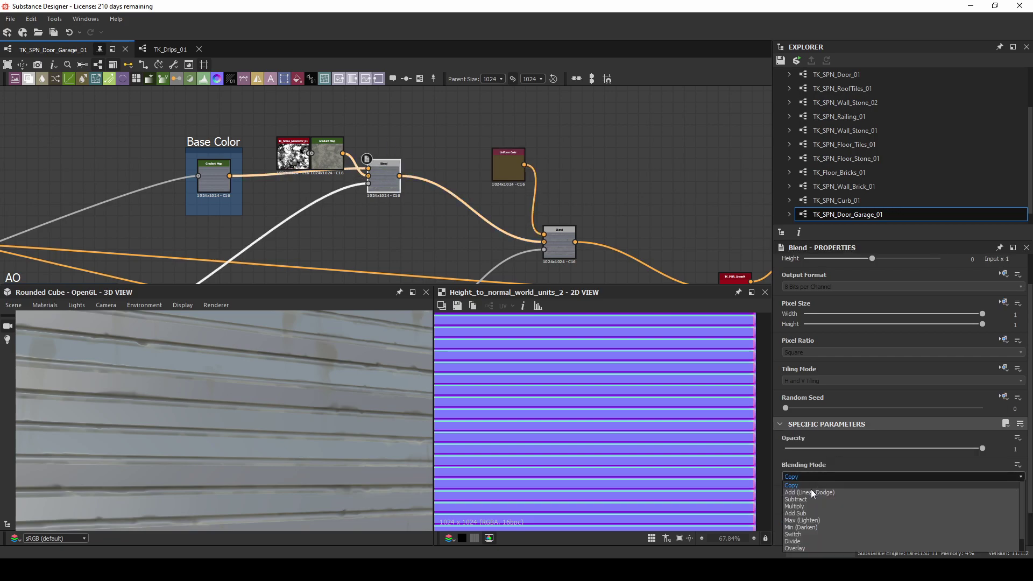
left_click(813, 491)
left_click(805, 477)
left_click(808, 484)
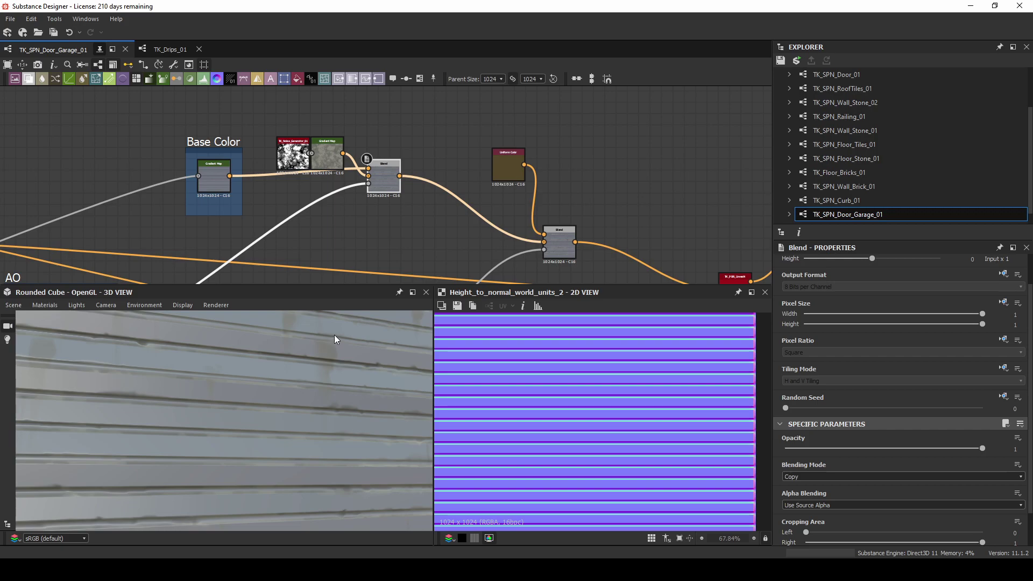
Step: Preview the base color Blend and the AO frame's HBAO node in 2D and compare them with the panel edges in 3D
left_click_drag(273, 370, 151, 381)
double_click(384, 177)
scroll(554, 416, "up", 5)
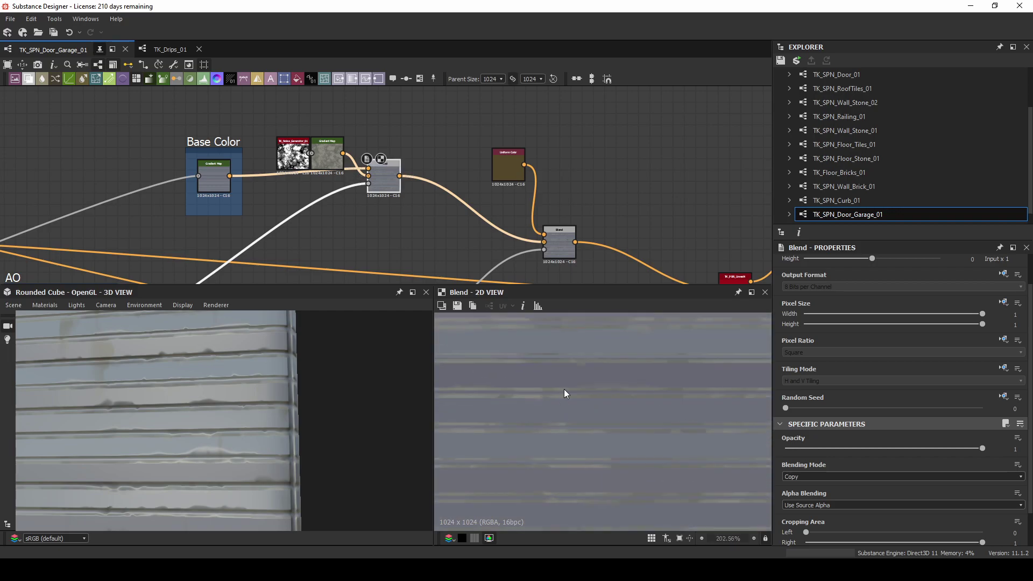
scroll(562, 399, "up", 3)
left_click_drag(242, 408, 156, 385)
scroll(156, 386, "up", 5)
middle_click_drag(213, 166, 249, 275)
double_click(320, 188)
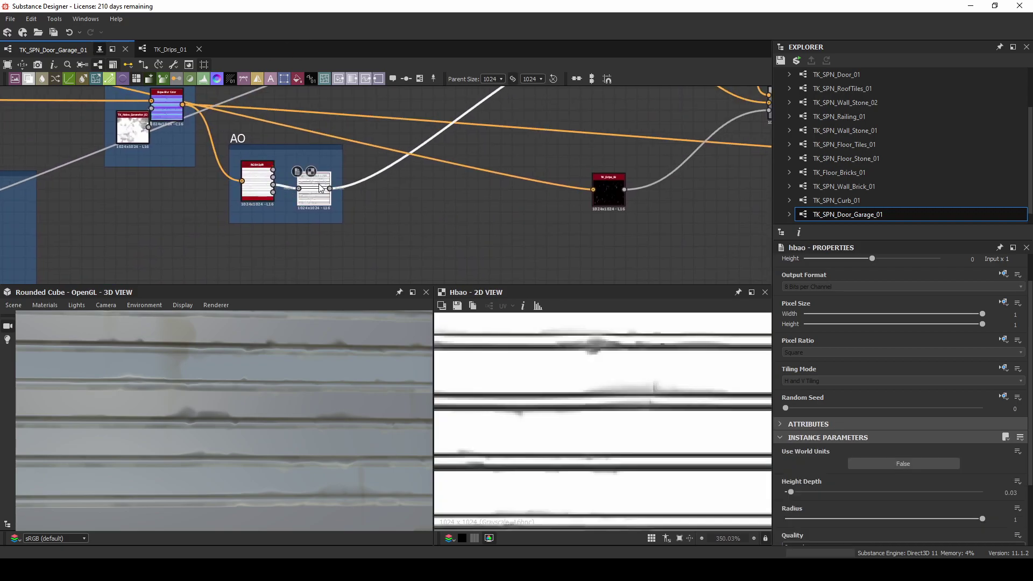
Step: Preview the Slope Blur, Normal Combine and Height to Normal World Units nodes to trace the deformed panel edges
middle_click_drag(174, 122, 305, 171)
double_click(293, 153)
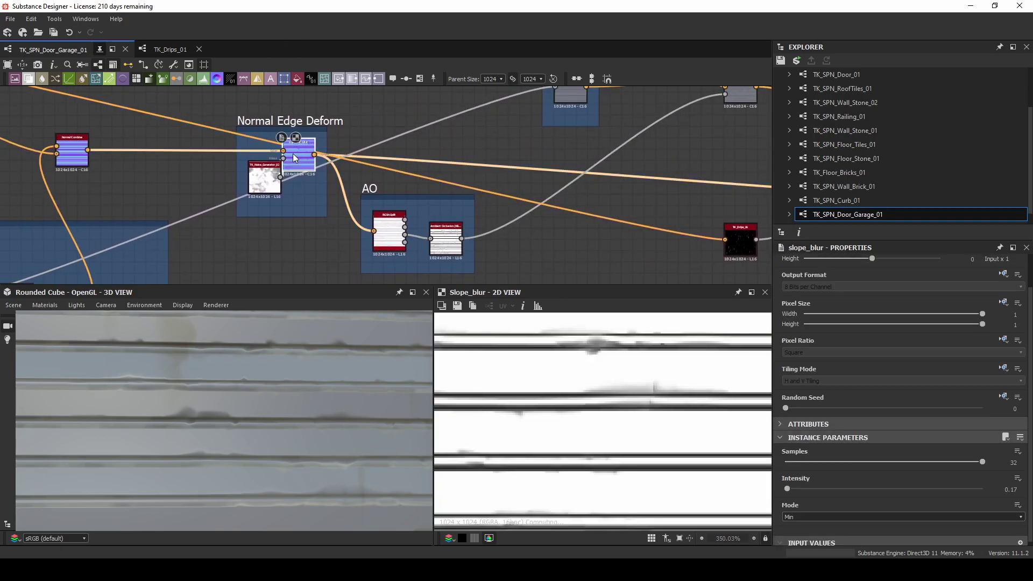
scroll(293, 154, "down", 3)
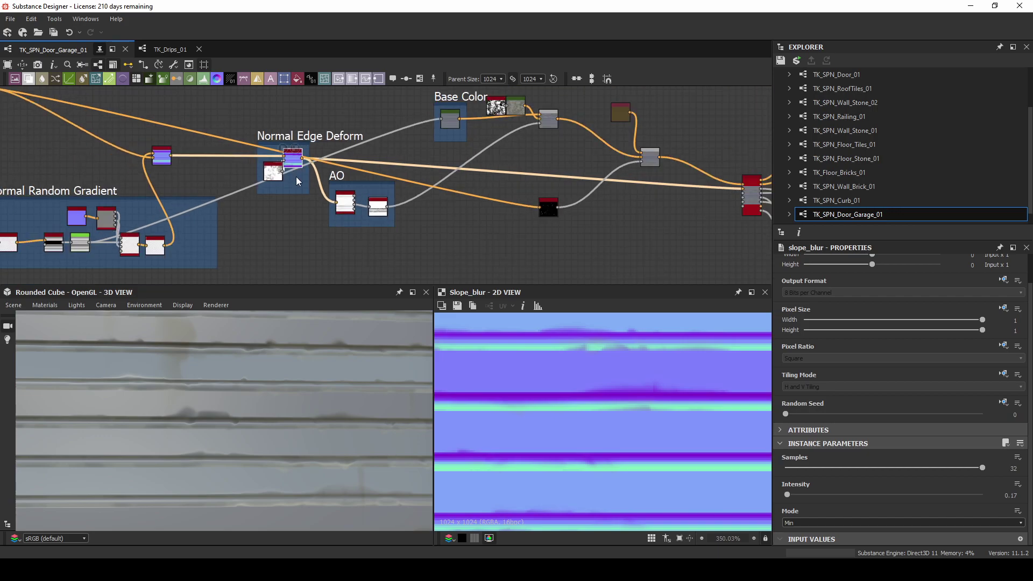
double_click(162, 153)
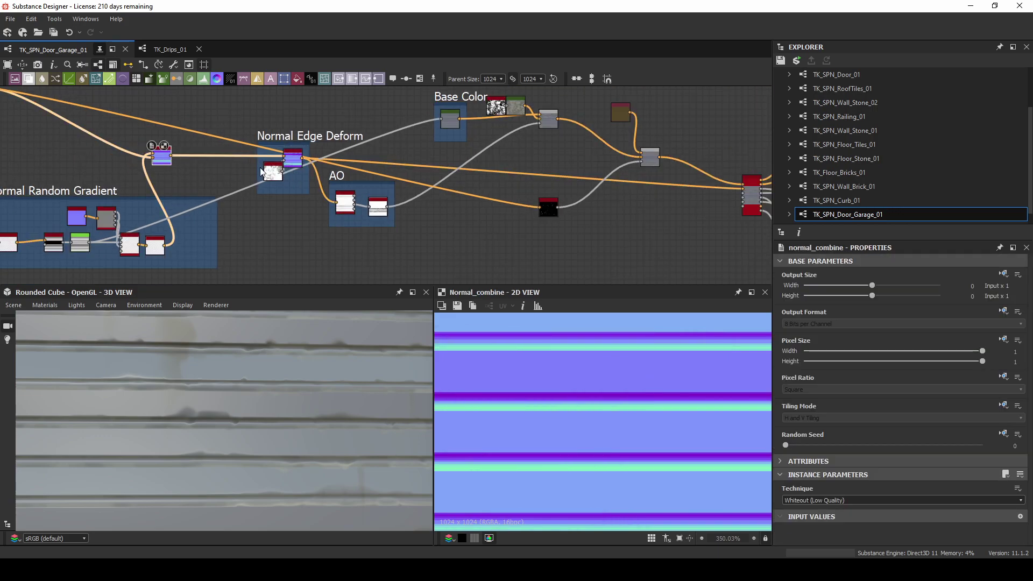
double_click(294, 163)
middle_click_drag(199, 156, 404, 193)
double_click(185, 127)
double_click(361, 195)
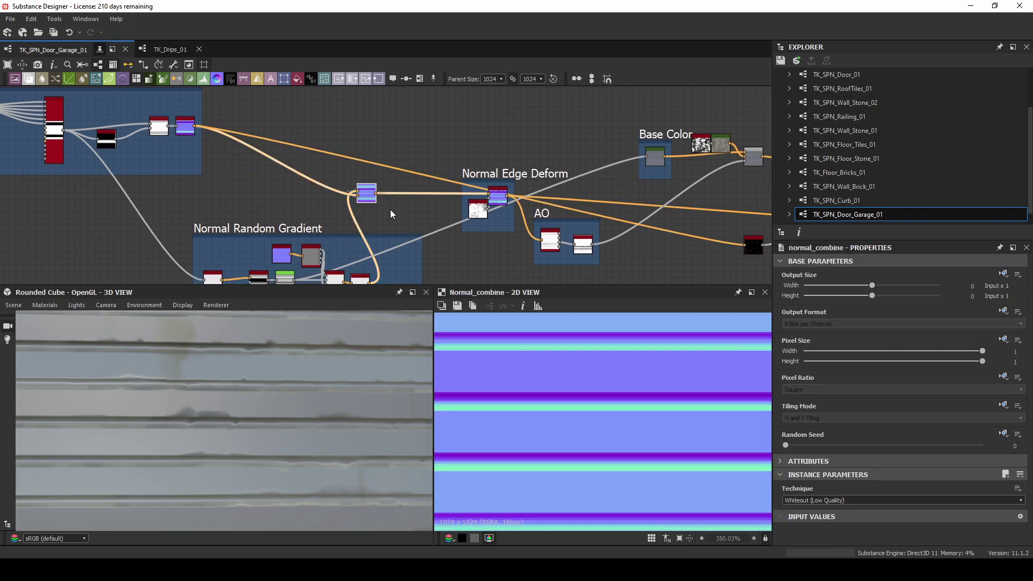
Step: Compare the Normal Combine output with the Slope Blur output in 2D and examine the whole door surface in 3D
scroll(592, 399, "down", 5)
scroll(593, 398, "up", 4)
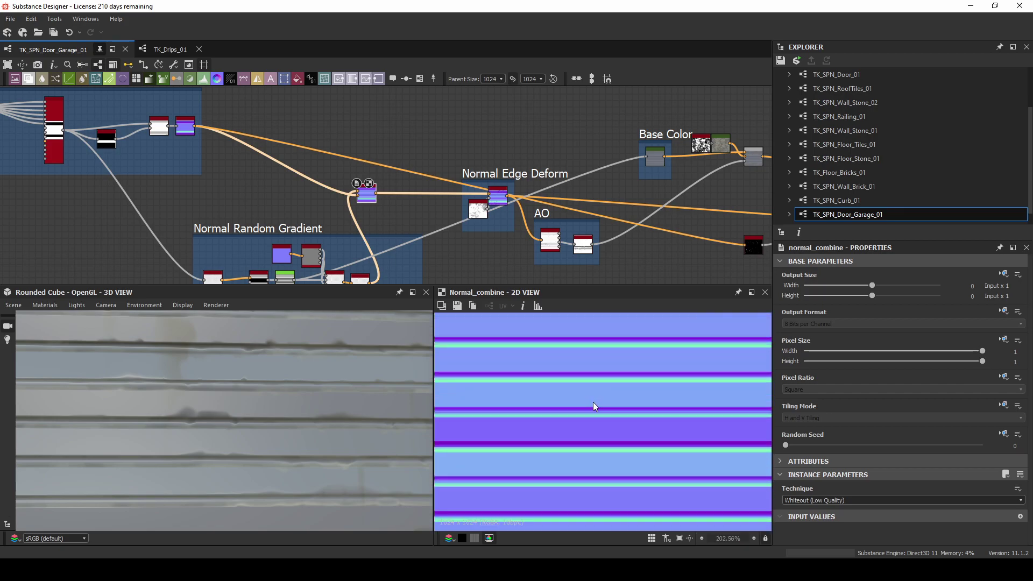
scroll(593, 401, "up", 2)
double_click(497, 196)
middle_click_drag(592, 171, 495, 170)
left_click_drag(275, 356, 209, 351)
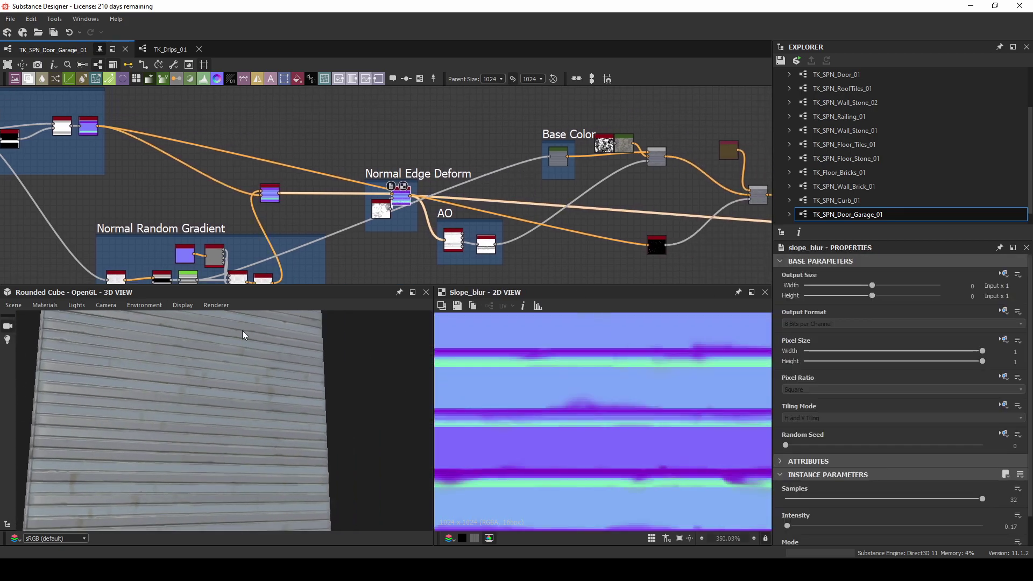
Step: Search the node library for scratch nodes using "scra"
middle_click_drag(450, 198, 265, 144)
middle_click_drag(532, 177, 328, 171)
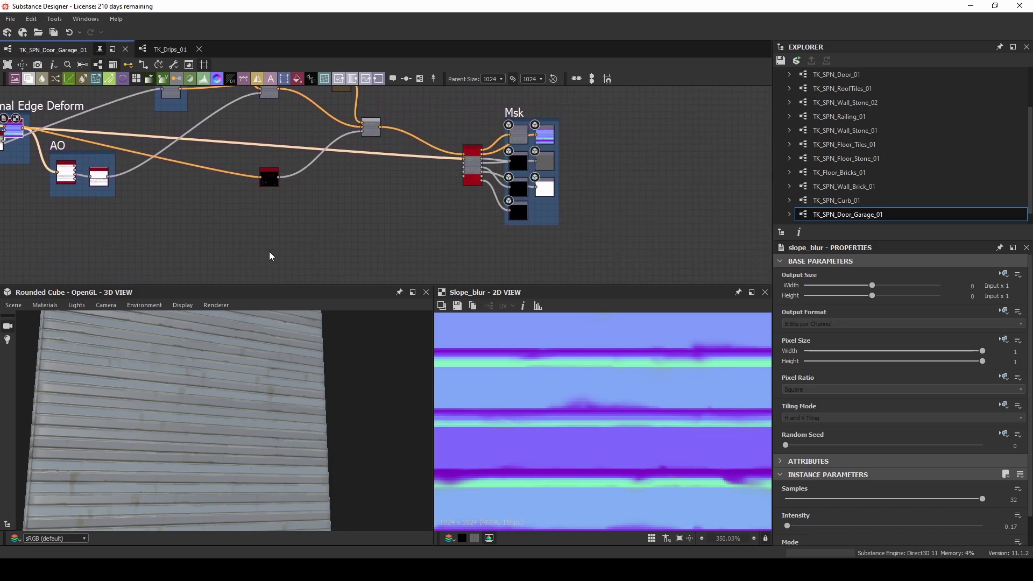
key("space")
type("scra")
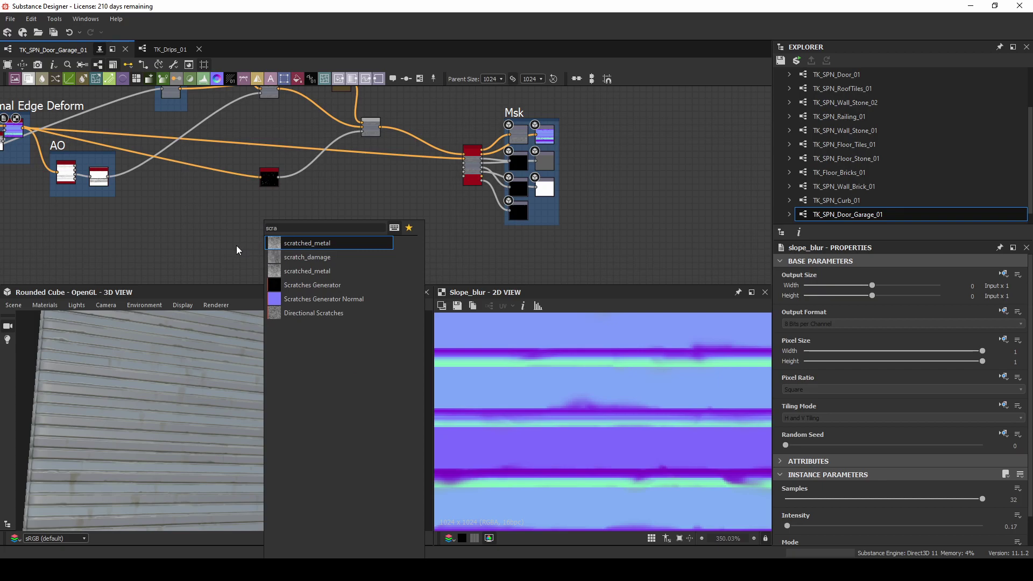
key("Escape")
middle_click_drag(283, 238, 318, 215)
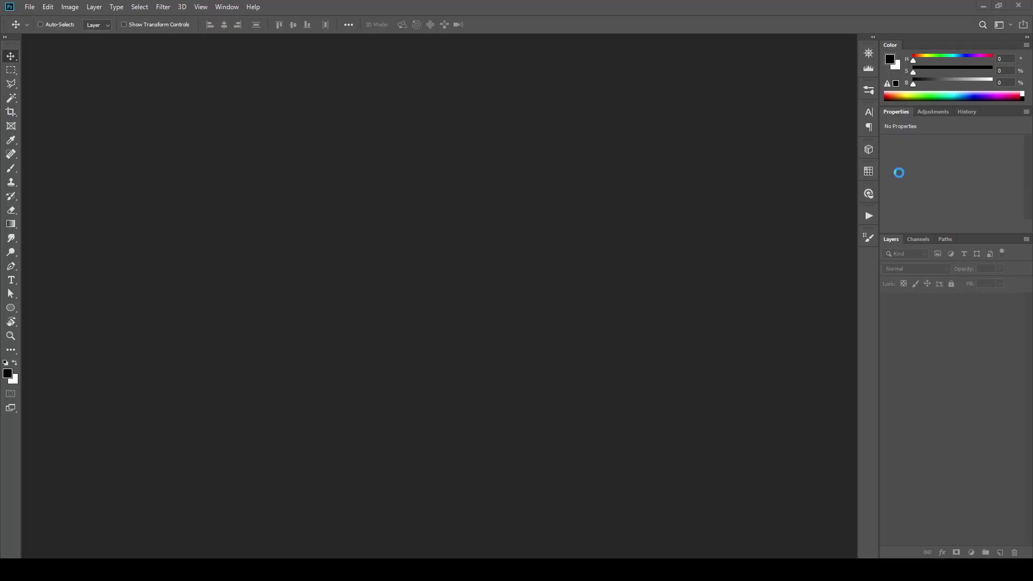
Step: In Photoshop, create a new 512 by 512 pixel document and fill its background with black
left_click(30, 7)
left_click(33, 17)
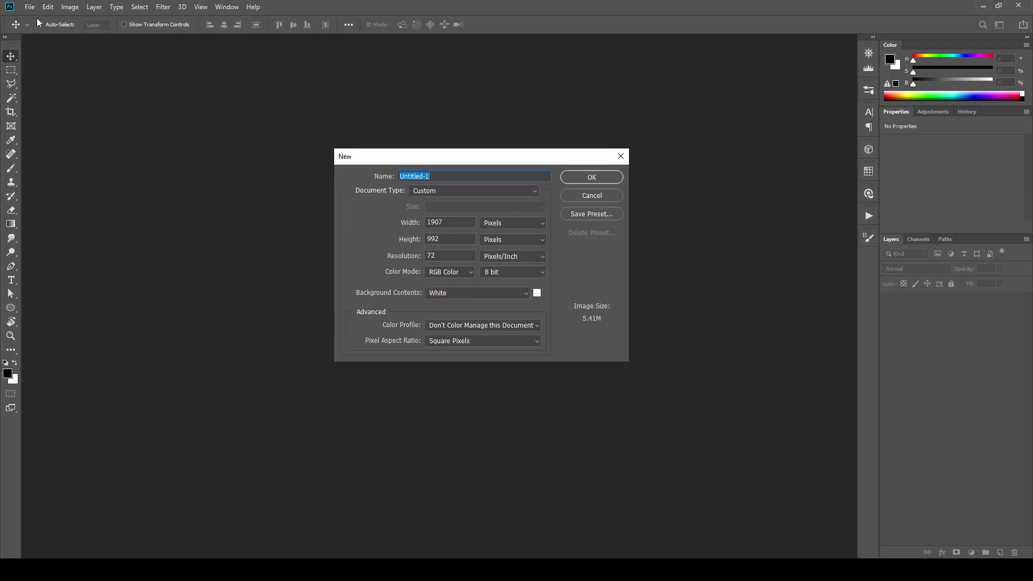
key("Tab")
type("512")
key("Tab")
type("512")
key("Return")
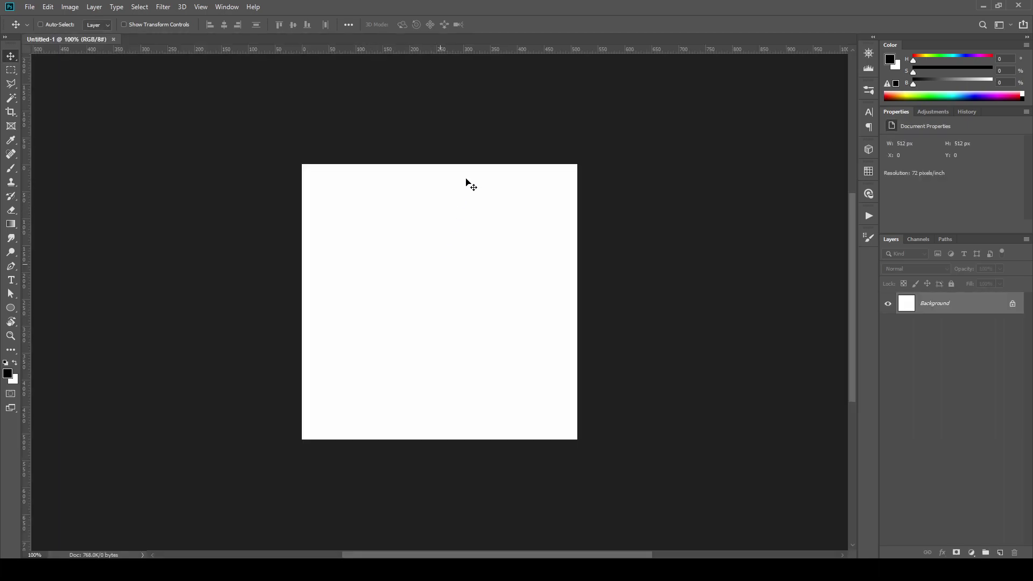
key("b")
key("alt+BackSpace")
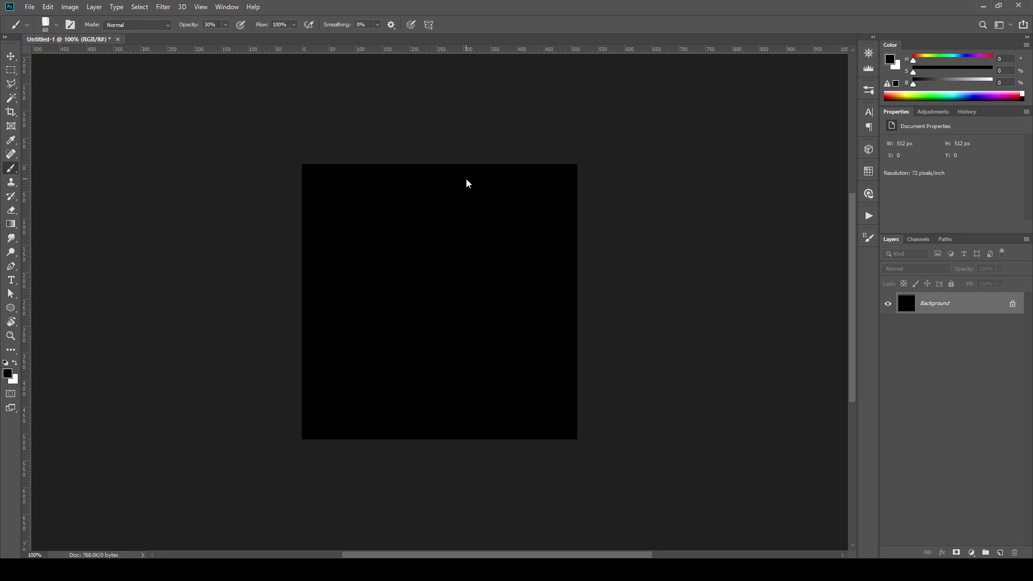
Step: Choose the last scratch brush in the Surfaces group, switch the foreground color to white and test one dab on the canvas
right_click(445, 253)
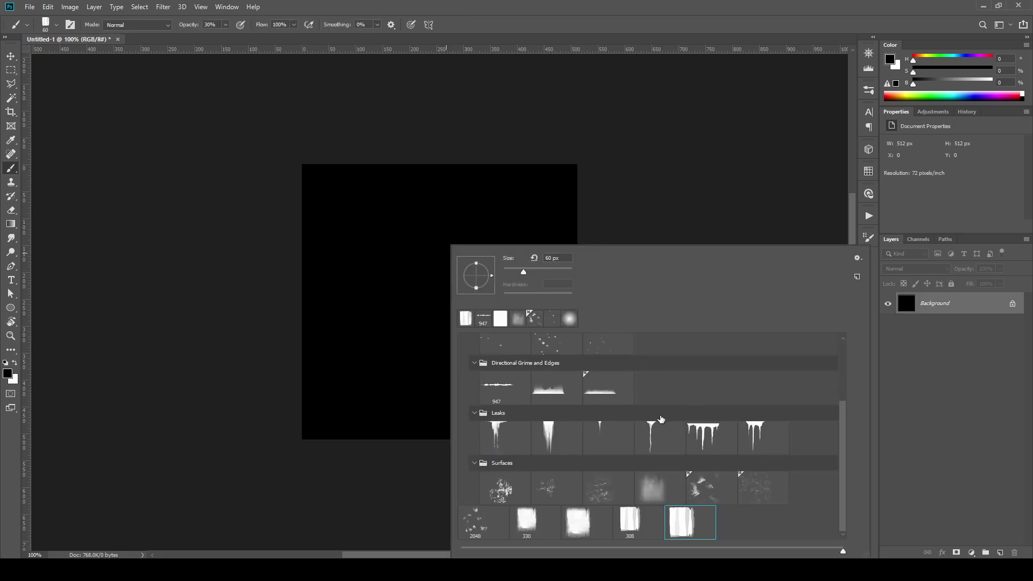
left_click(599, 494)
left_click(745, 489)
left_click(620, 5)
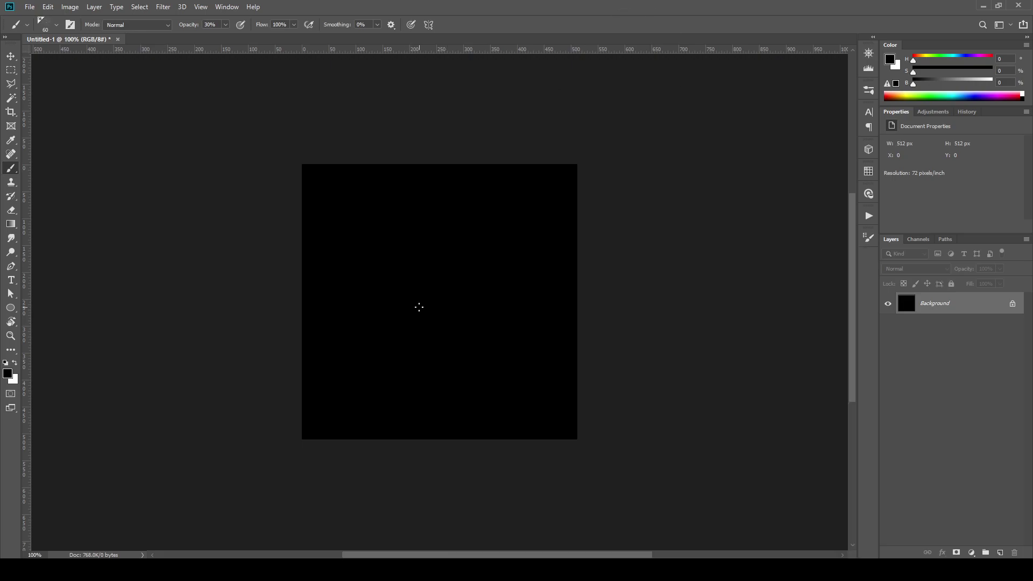
key("x")
left_click(420, 297)
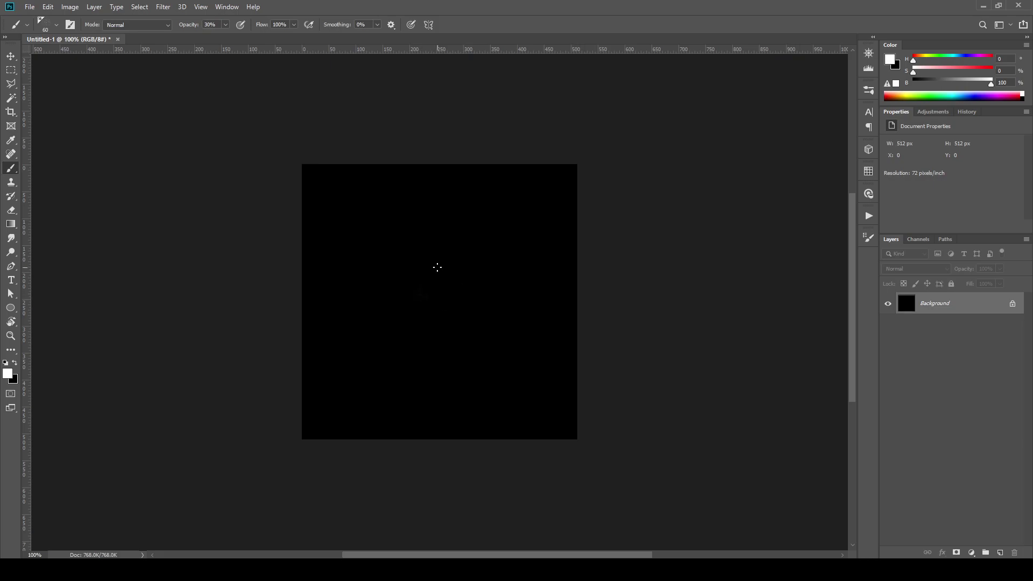
Step: Set the scratch brush to 800 px at 100% opacity, undoing the test stroke made on the background
right_click(411, 272)
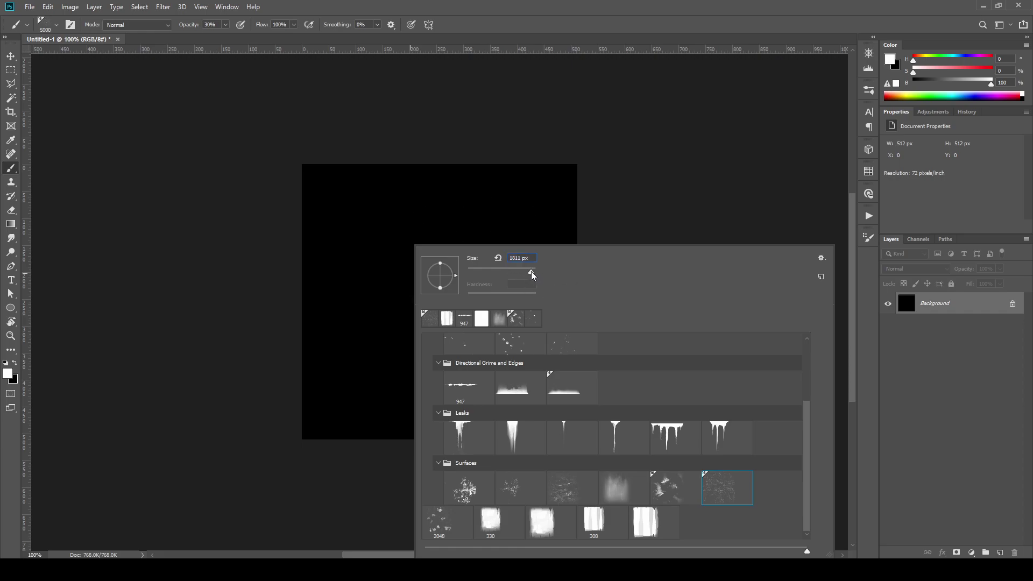
mouse_move(422, 218)
left_mouse_down()
mouse_move(475, 345)
mouse_move(433, 316)
left_mouse_up()
key("ctrl+z")
key("bracketright")
key("bracketright")
key("bracketright")
key("bracketright")
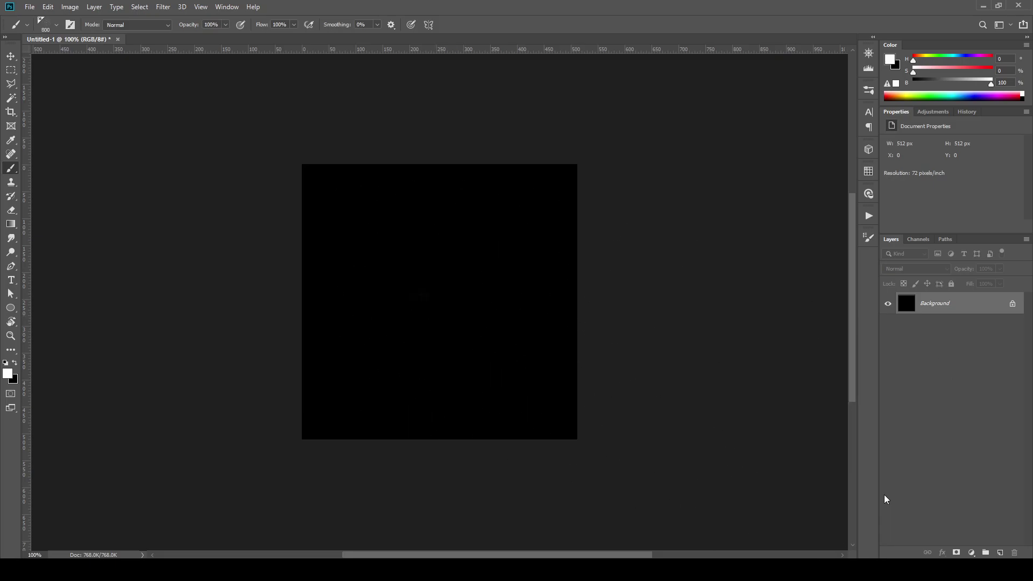
Step: Stamp the scratches once on a new layer, and intensify them by duplicating that layer and merging the copy down
left_click(999, 553)
left_click(437, 294)
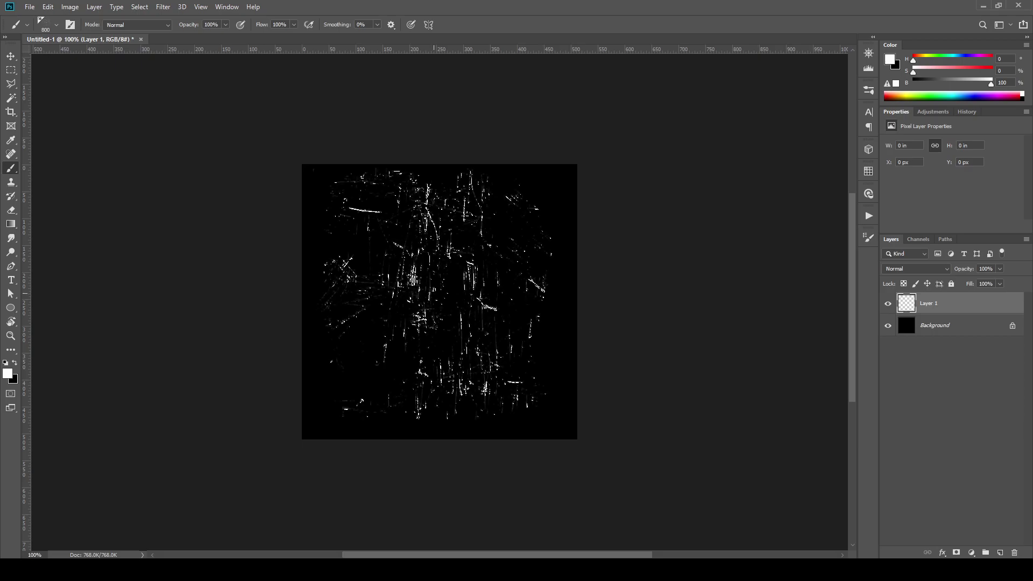
key("ctrl+j")
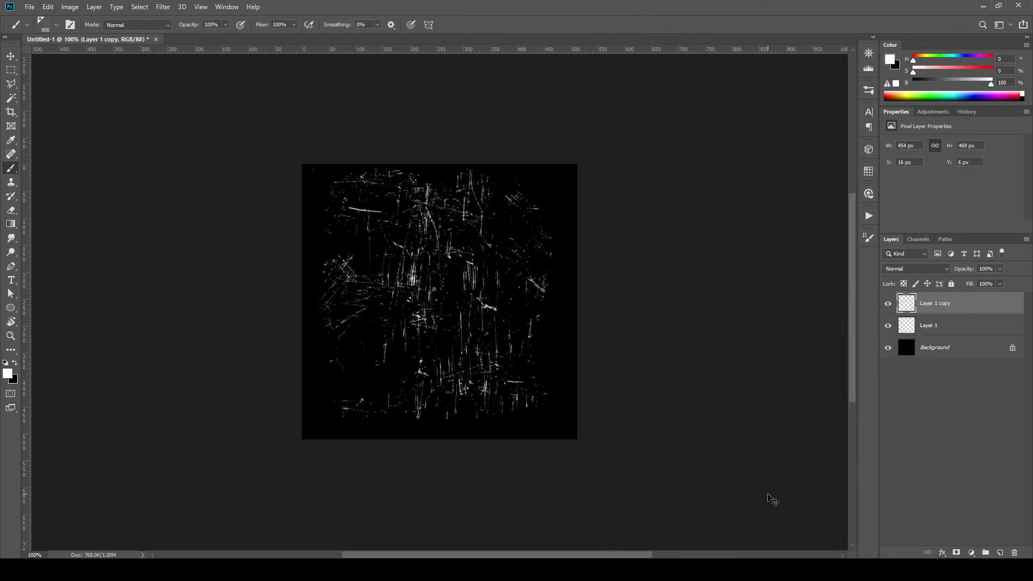
key("ctrl+e")
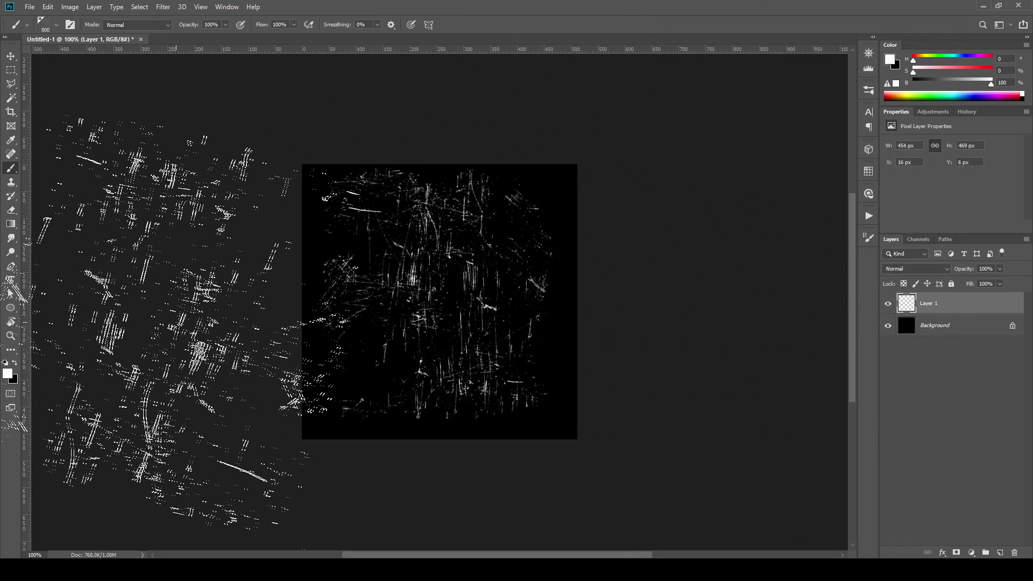
key("ctrl+plus")
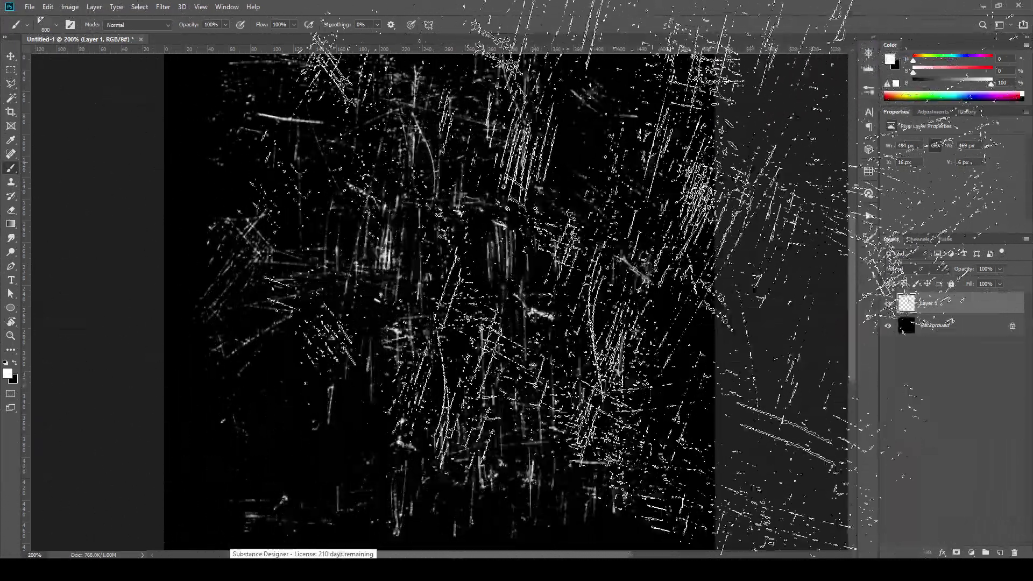
key("ctrl+minus")
Step: Set the square Eraser brush to 73 px
key("e")
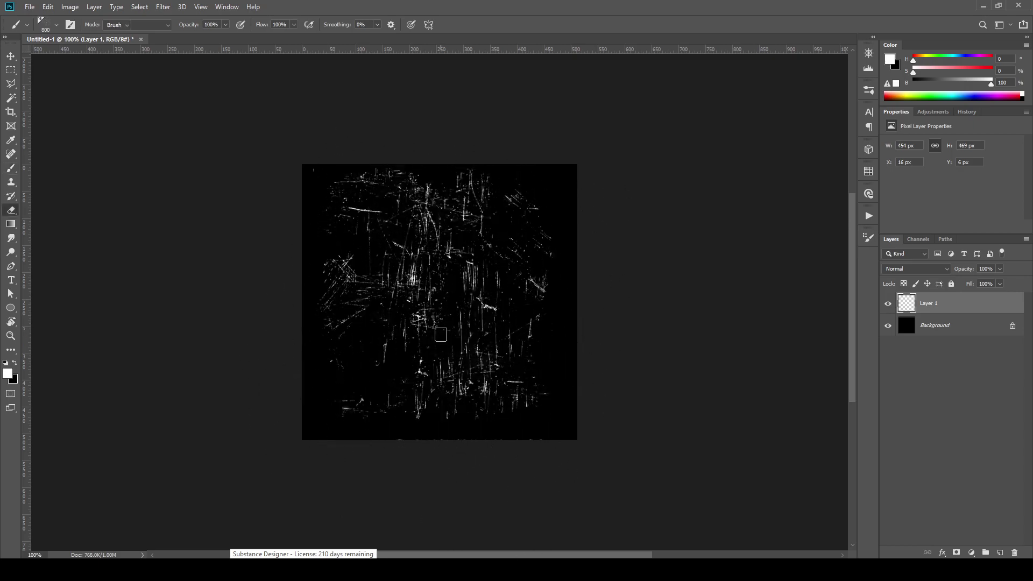
right_click(408, 302)
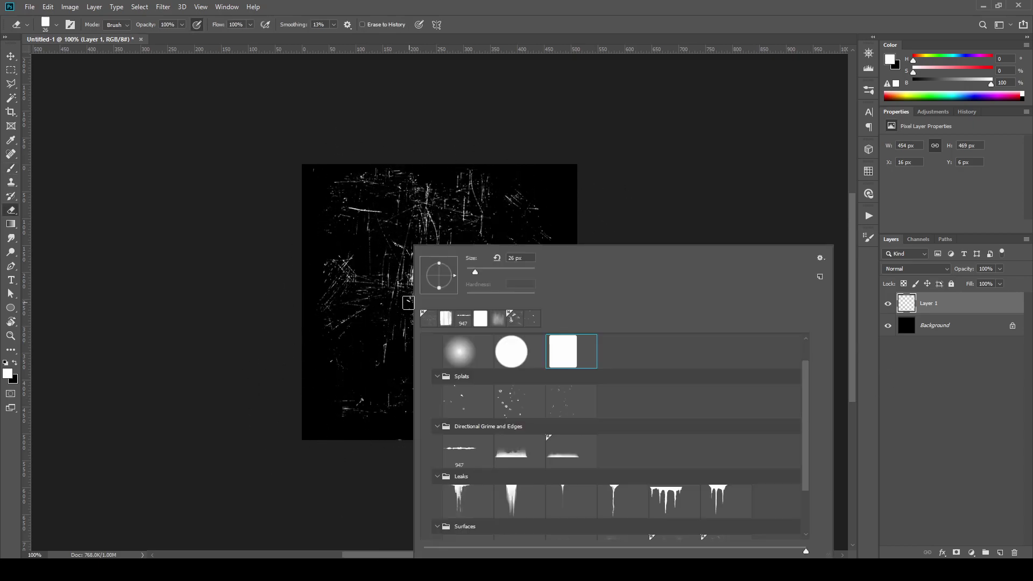
left_click_drag(491, 272, 490, 273)
left_click(569, 5)
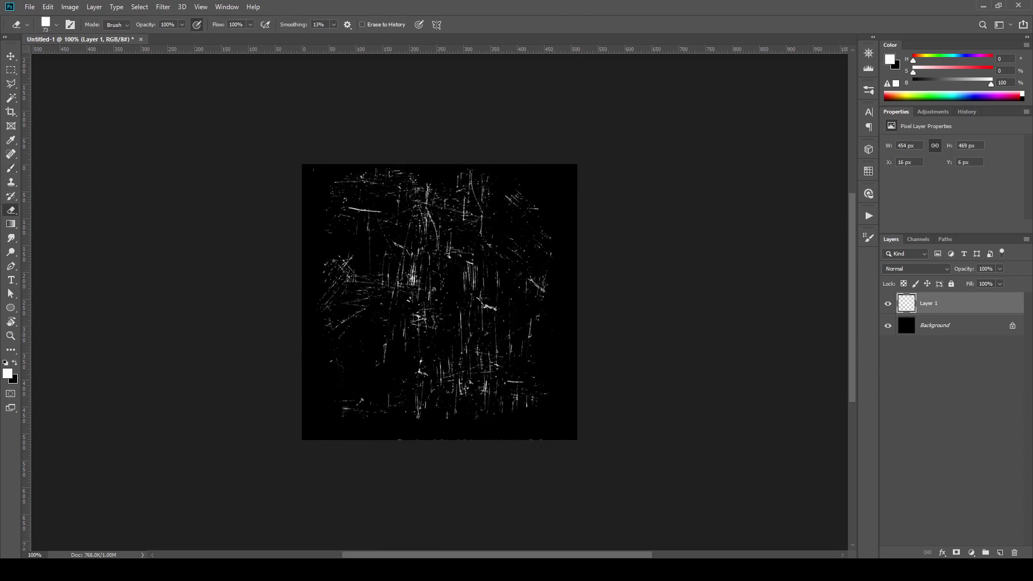
Step: Add a layer mask to Layer 1, choose the rough 330 px brush for the Eraser and switch the foreground color to black
left_click(956, 552)
right_click(579, 367)
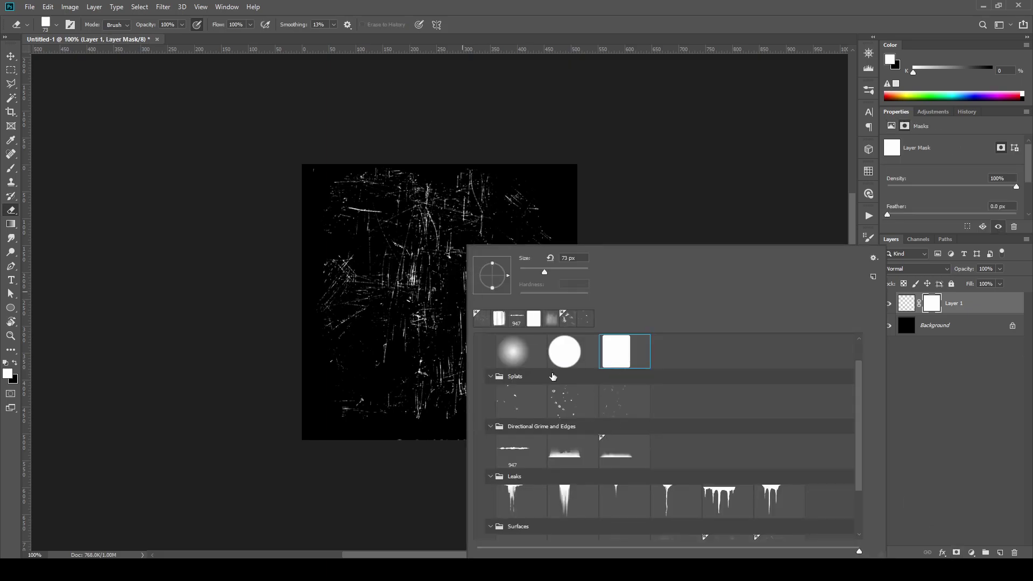
scroll(607, 474, "down", 3)
left_click(552, 525)
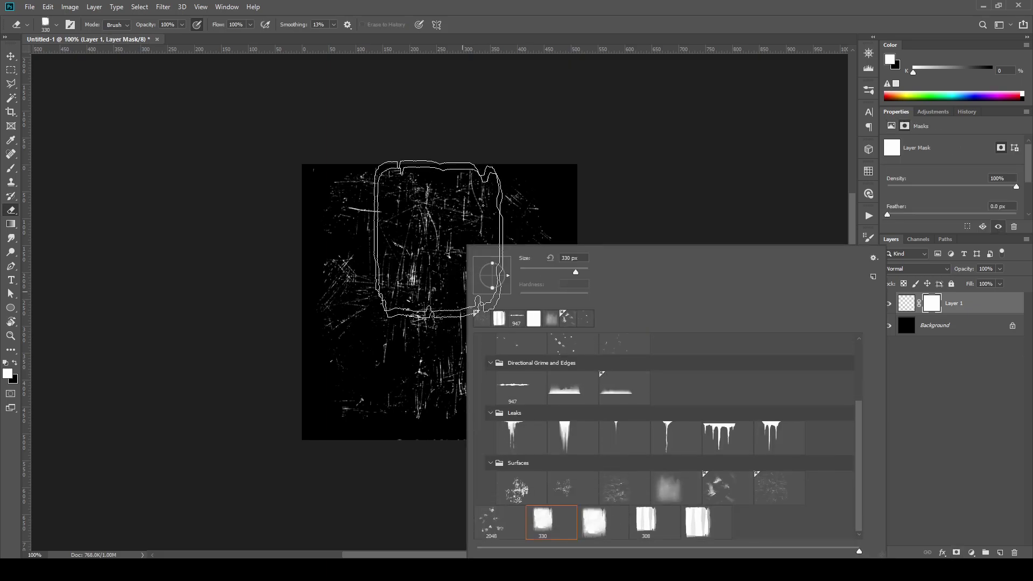
key("Return")
key("x")
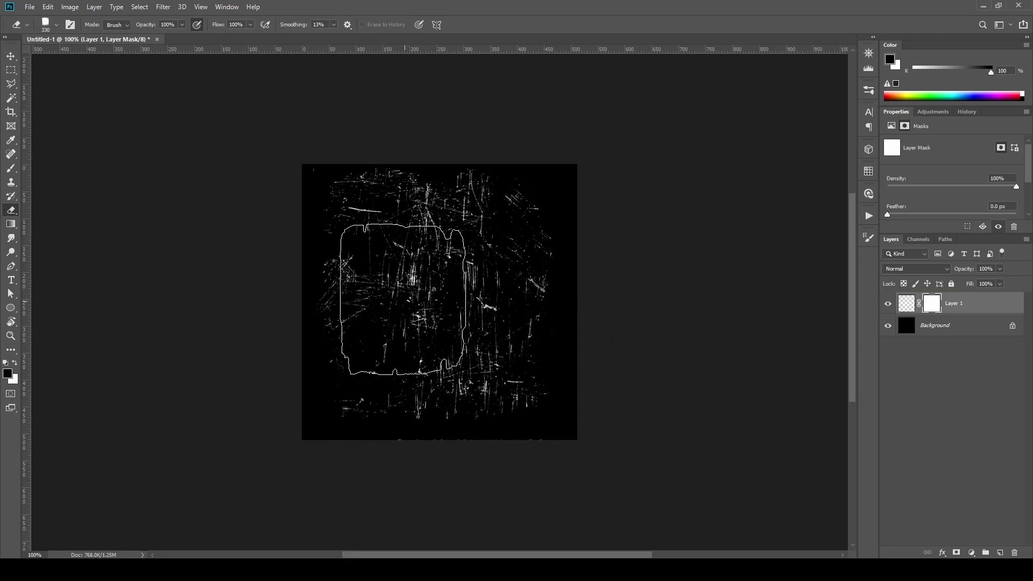
Step: Set the Brush tool to a rough-edged square tip at 200 px and 30% opacity, undoing the full-opacity test stroke on the mask
key("b")
right_click(582, 440)
left_click(634, 525)
type("200")
key("Return")
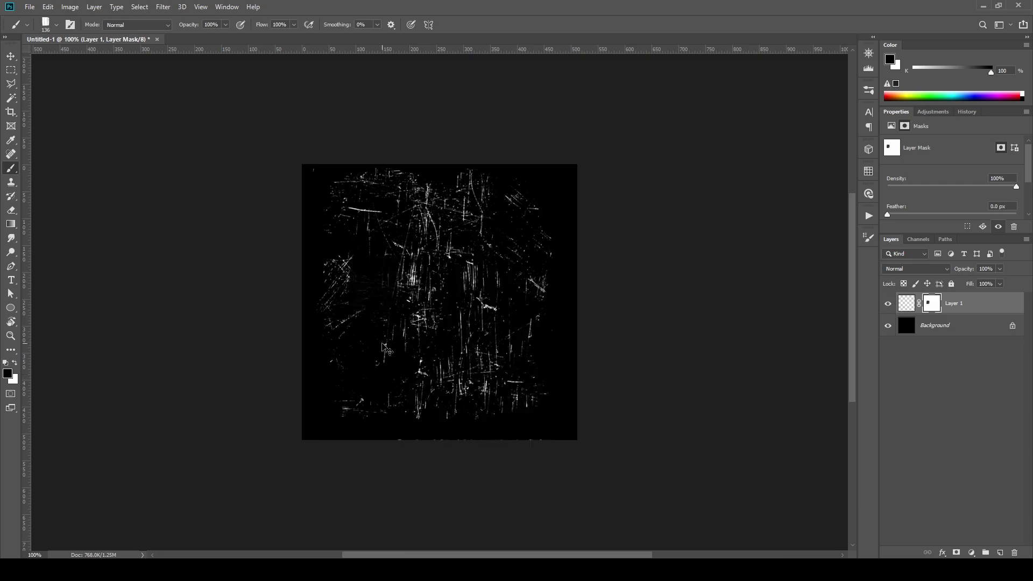
left_click_drag(463, 326, 461, 356)
key("ctrl+z")
key("3")
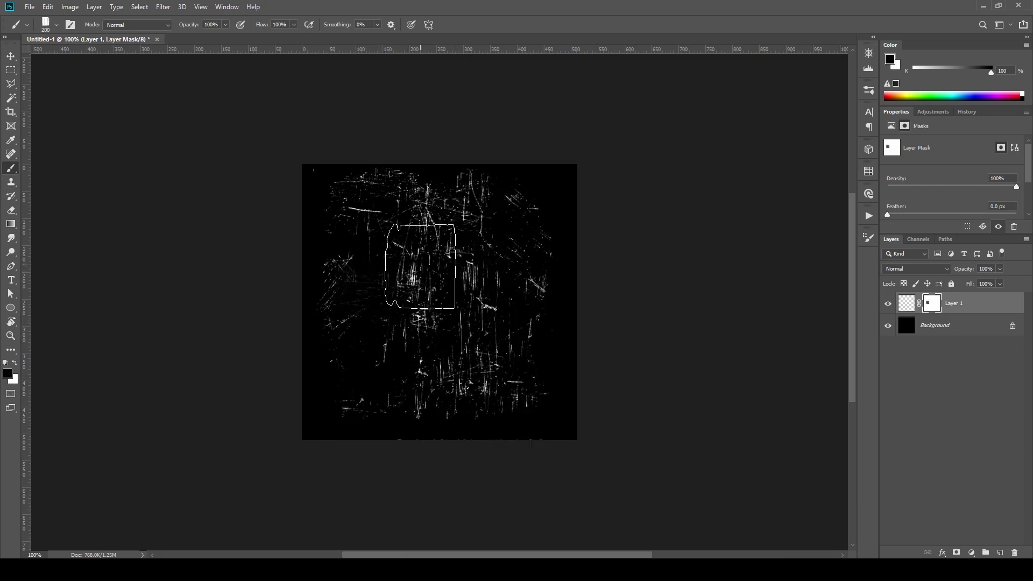
Step: Paint black dabs at 30% opacity across the Layer 1 mask to fade scattered patches of the scratches
left_click(392, 271)
left_click(521, 225)
left_click(459, 208)
left_click(410, 230)
left_click(355, 195)
left_click(406, 200)
left_click(439, 390)
left_click(542, 363)
left_click(470, 307)
left_click(532, 397)
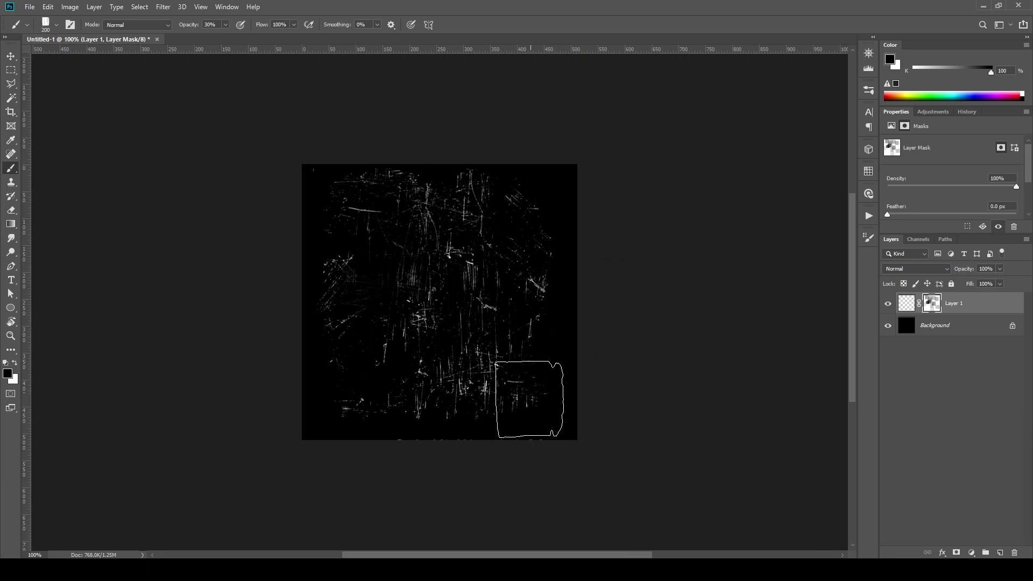
left_click(450, 270)
left_click(396, 322)
left_click(442, 338)
left_click(459, 385)
left_click(477, 268)
left_click(433, 185)
mouse_move(476, 198)
left_mouse_down()
mouse_move(331, 282)
mouse_move(516, 317)
mouse_move(435, 401)
mouse_move(338, 253)
left_mouse_up()
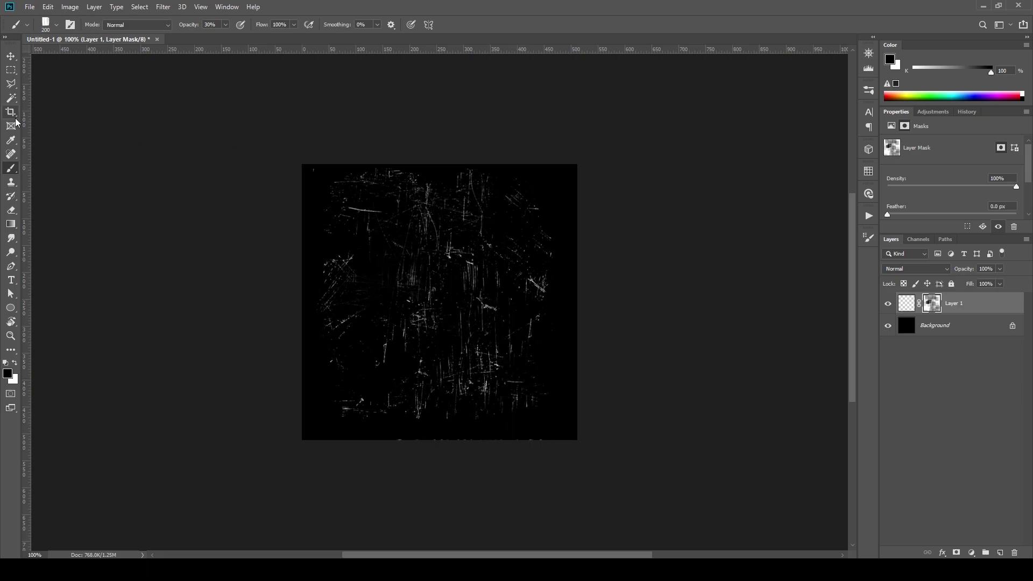
Step: Start saving the scratch image and browse to the Alphas folder inside _SpanishTown\Sources
key("ctrl+s")
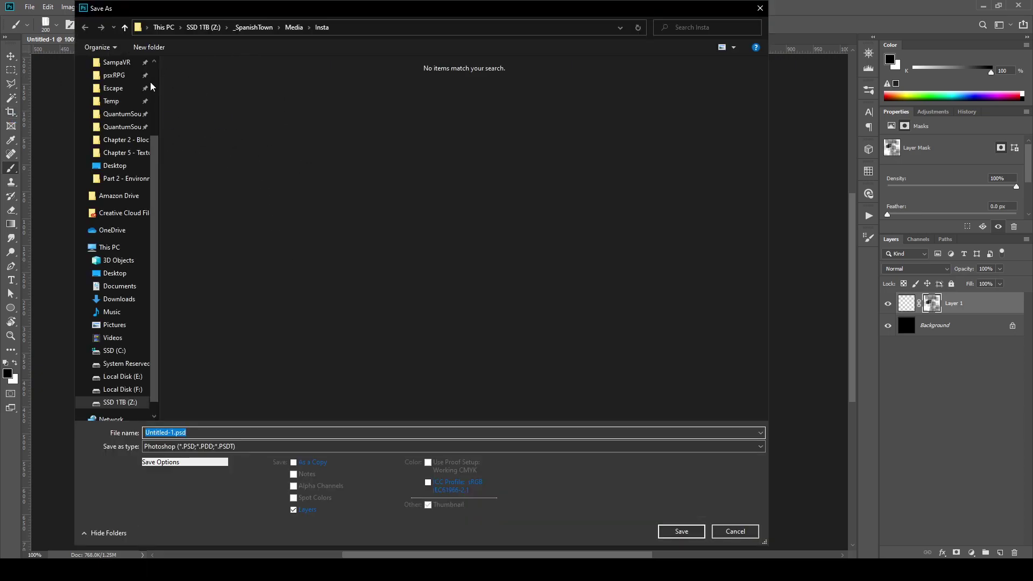
scroll(123, 97, "up", 3)
left_click(118, 86)
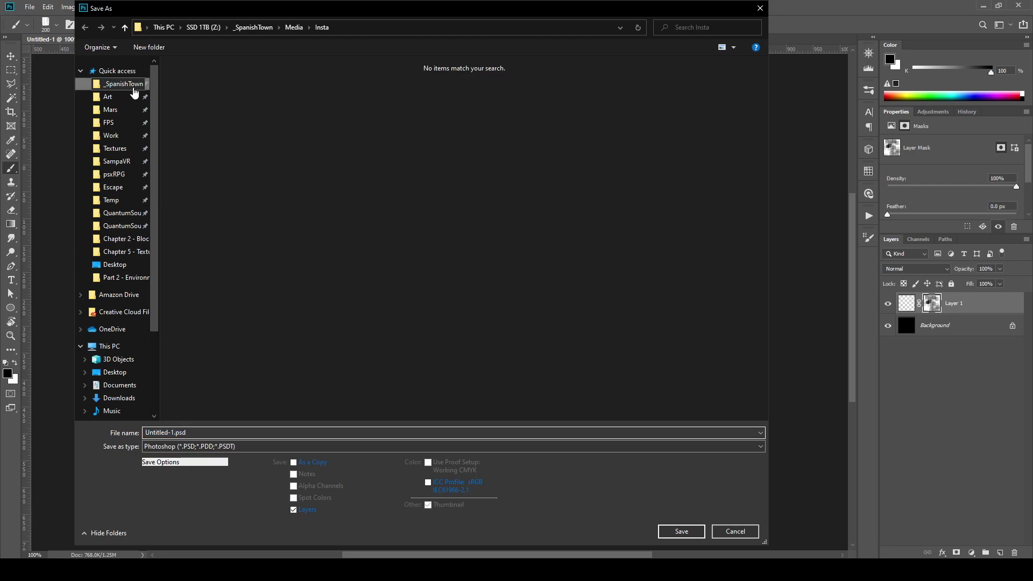
left_click(216, 180)
double_click(216, 178)
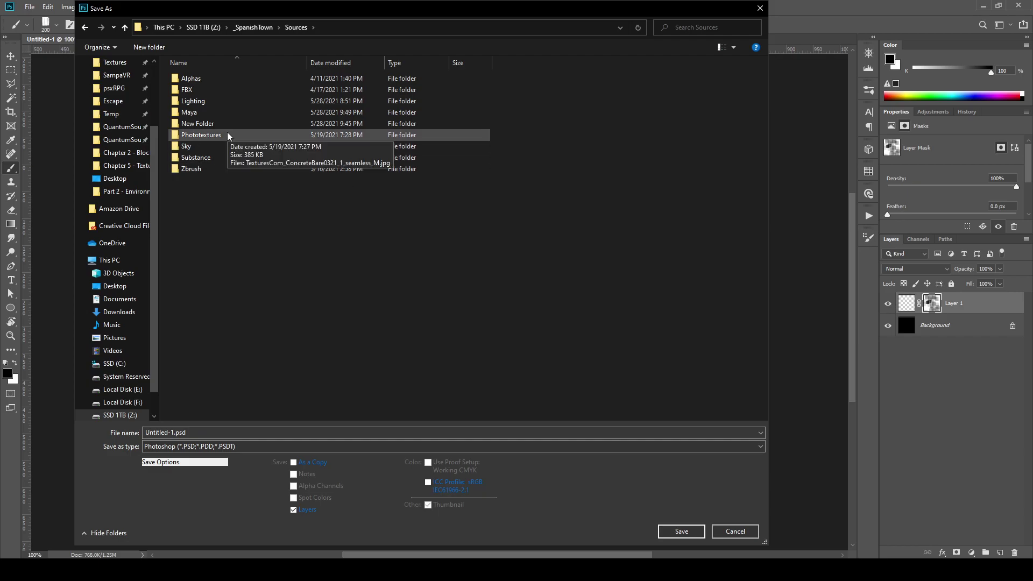
double_click(221, 79)
Step: Save the image in Targa format with a file name beginning with "Scratches_", accepting the export options
left_click(233, 446)
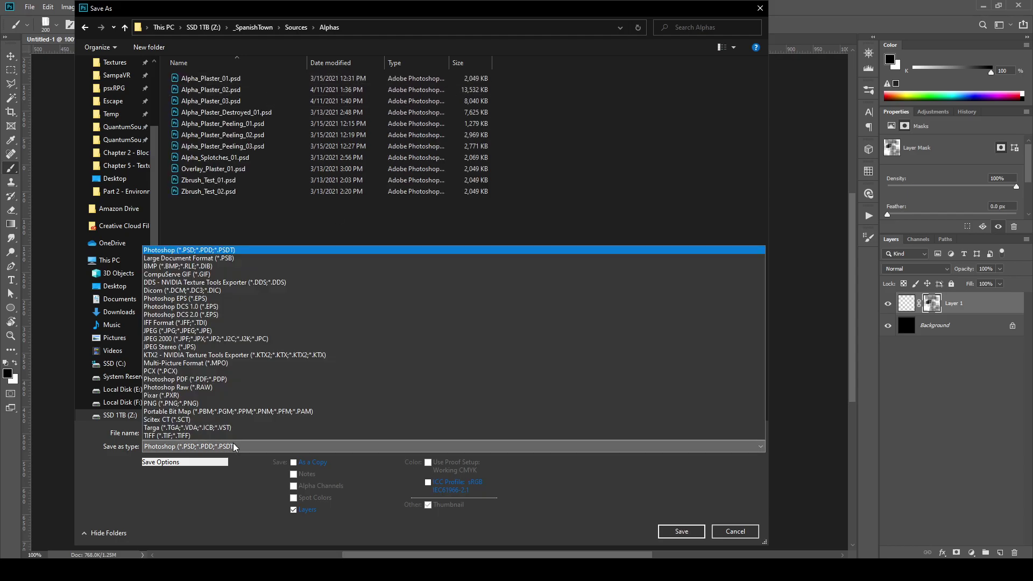
left_click(214, 427)
double_click(209, 433)
type("Scratches_")
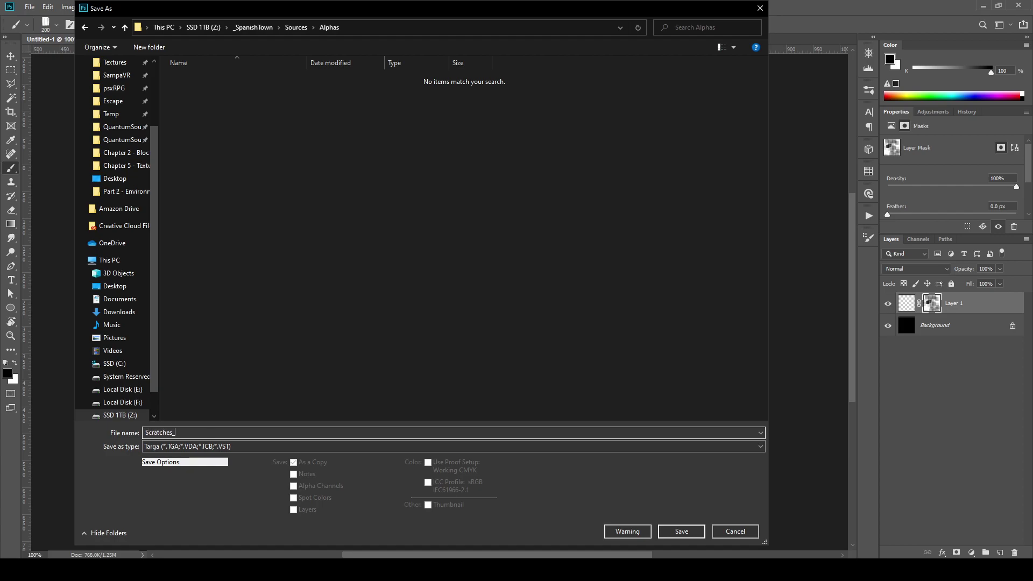
key("Return")
key("Return")
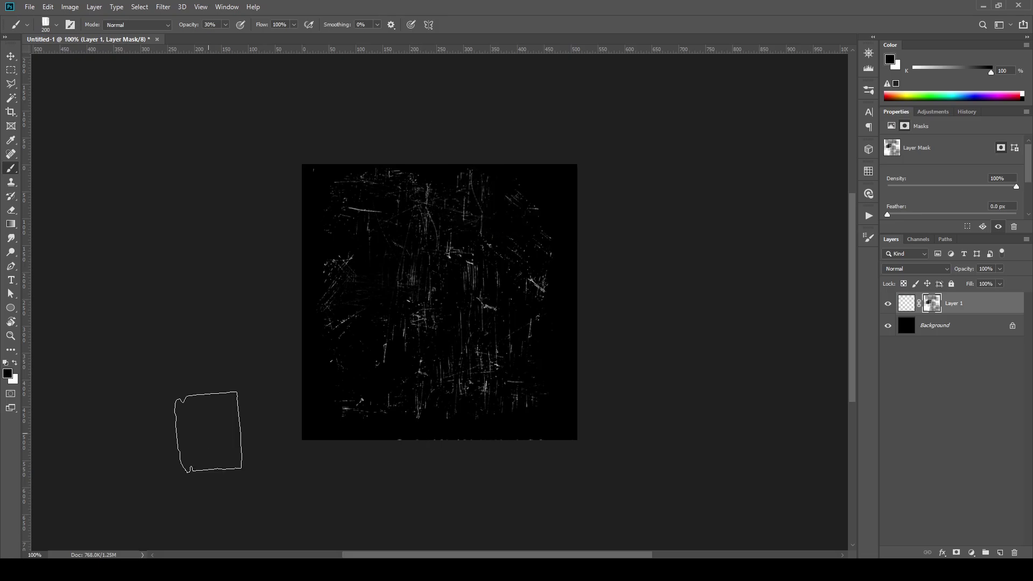
Step: Switch to Substance Designer and select the Resources folder of TK_Spain_Workfile.sbs, showing its contents
key("alt+Tab")
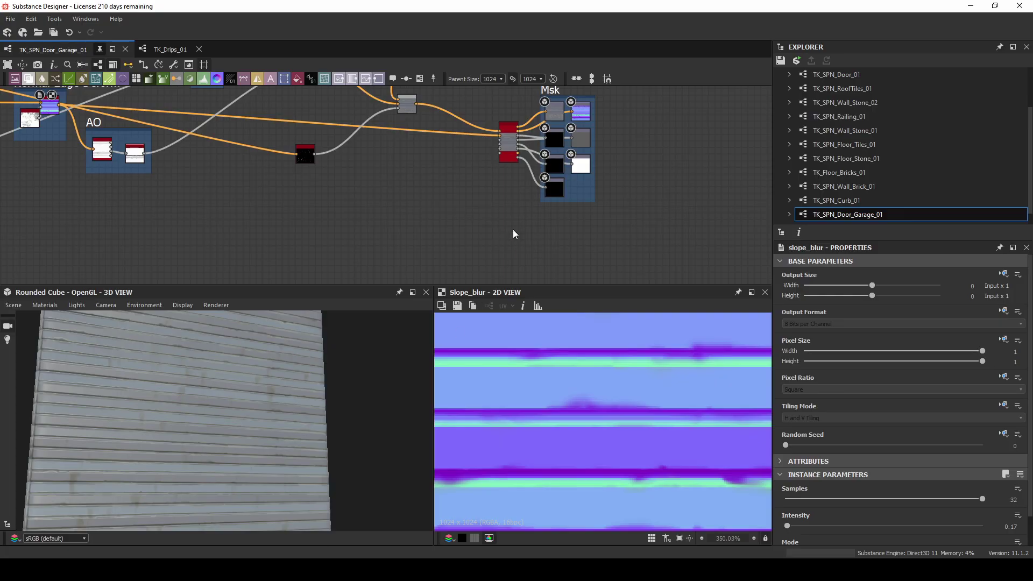
scroll(845, 155, "up", 5)
left_click(790, 102)
left_click(831, 102)
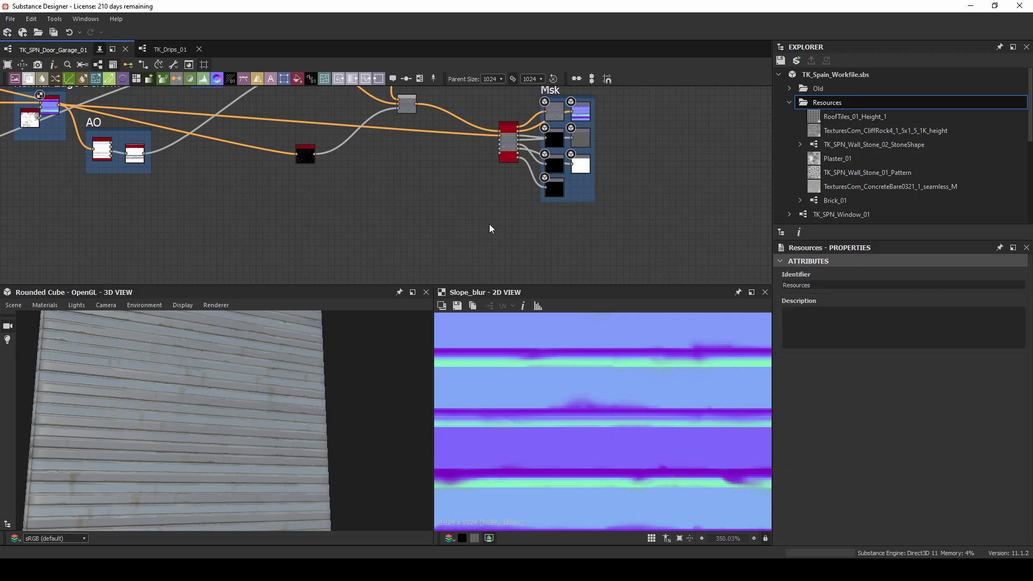
Step: Add Scratches_01.tga from the _SpanishTown\Sources\Alphas folder to the Resources folder of TK_Spain_Workfile.sbs
key("super+e")
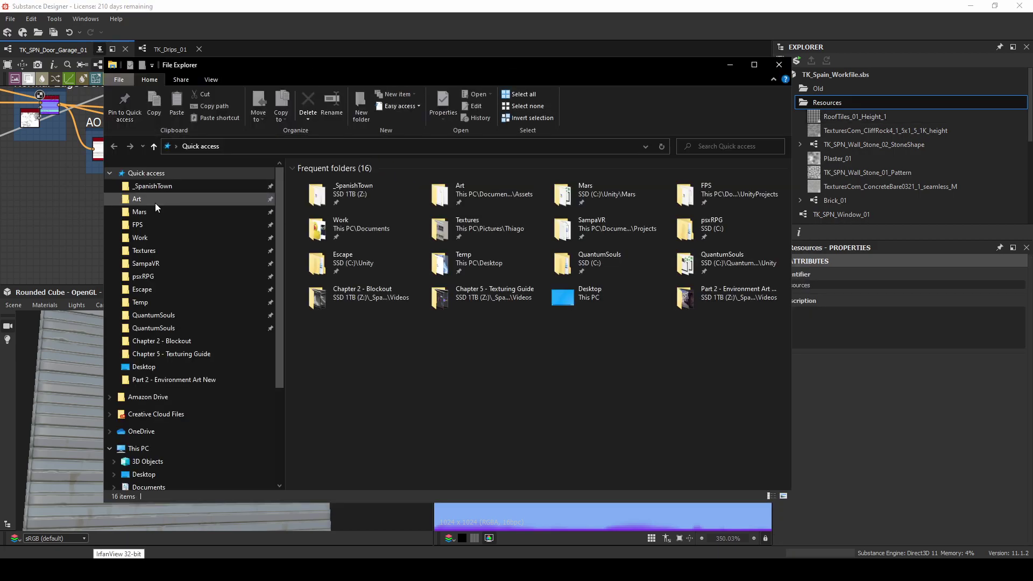
left_click(152, 186)
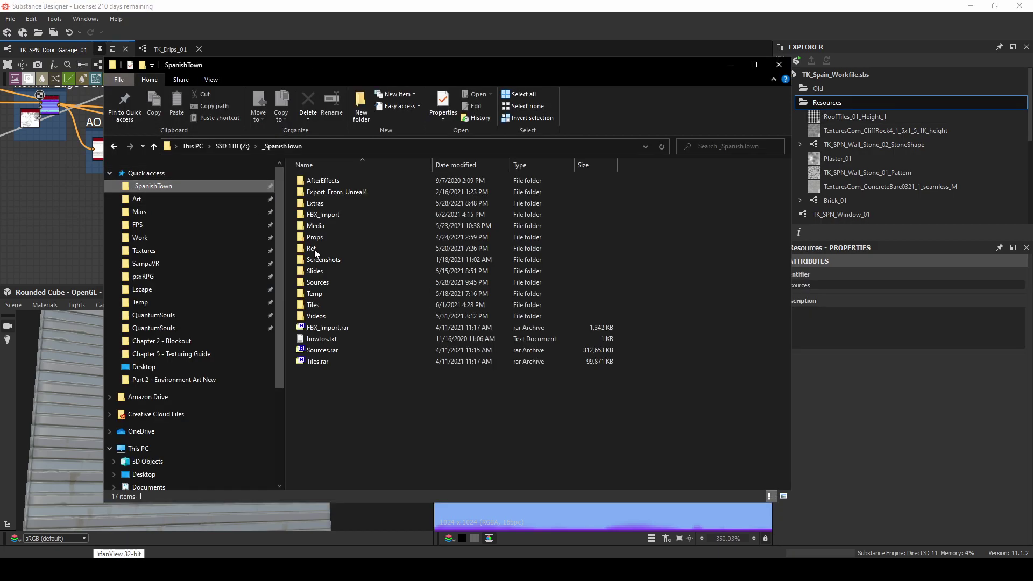
double_click(340, 283)
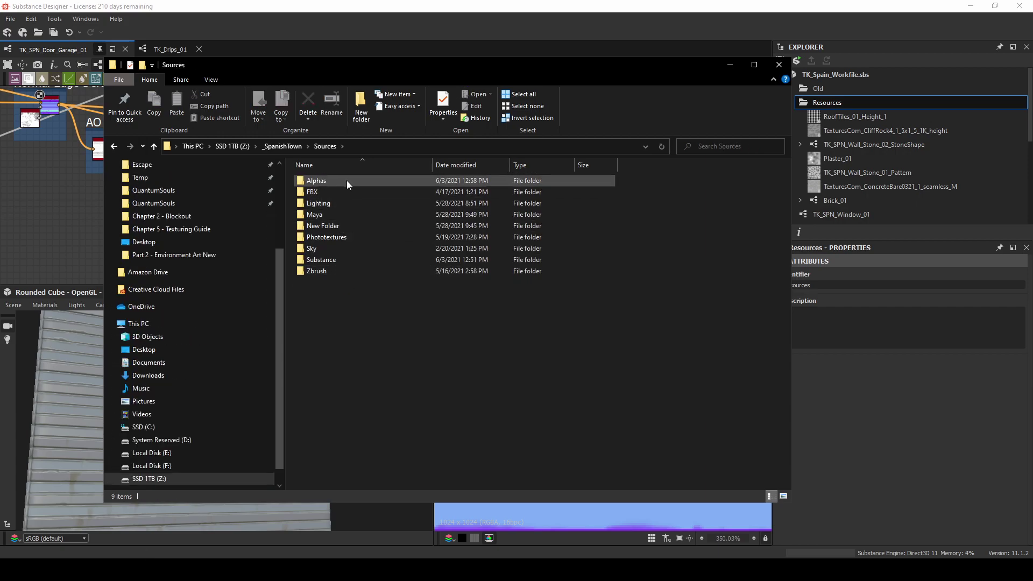
double_click(347, 180)
left_click_drag(336, 297, 867, 102)
left_click(891, 111)
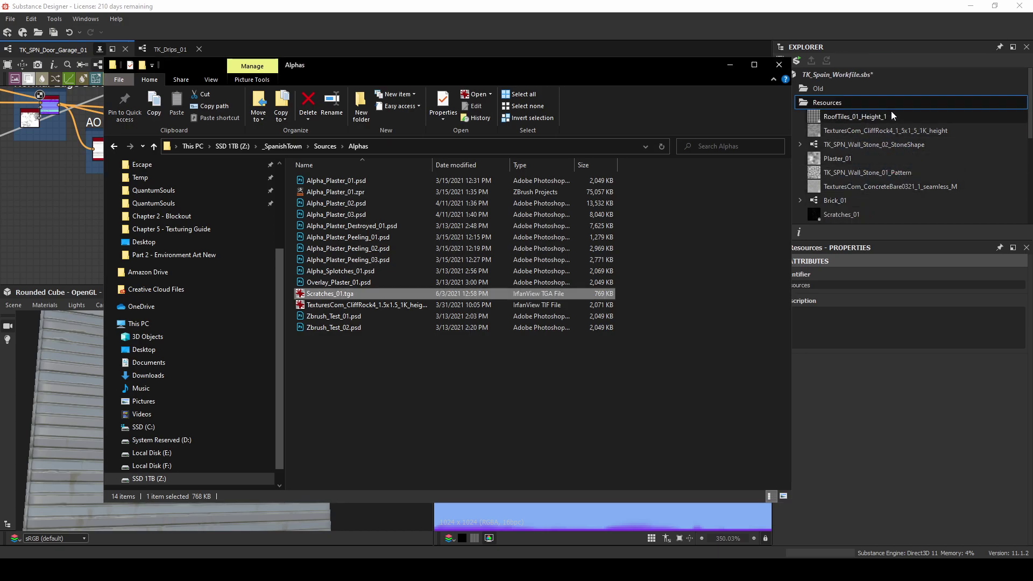
left_click(728, 65)
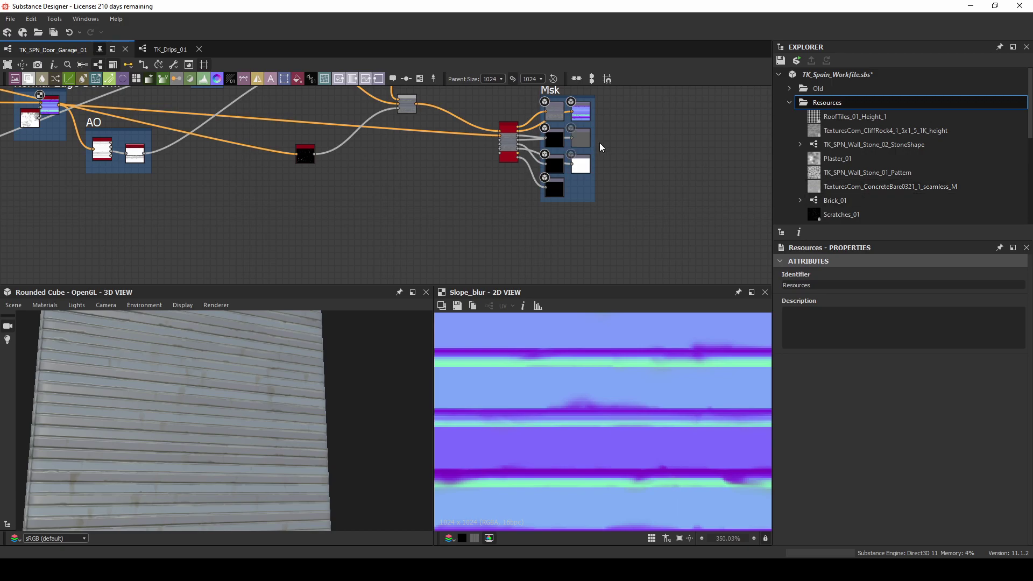
middle_click_drag(374, 158, 429, 209)
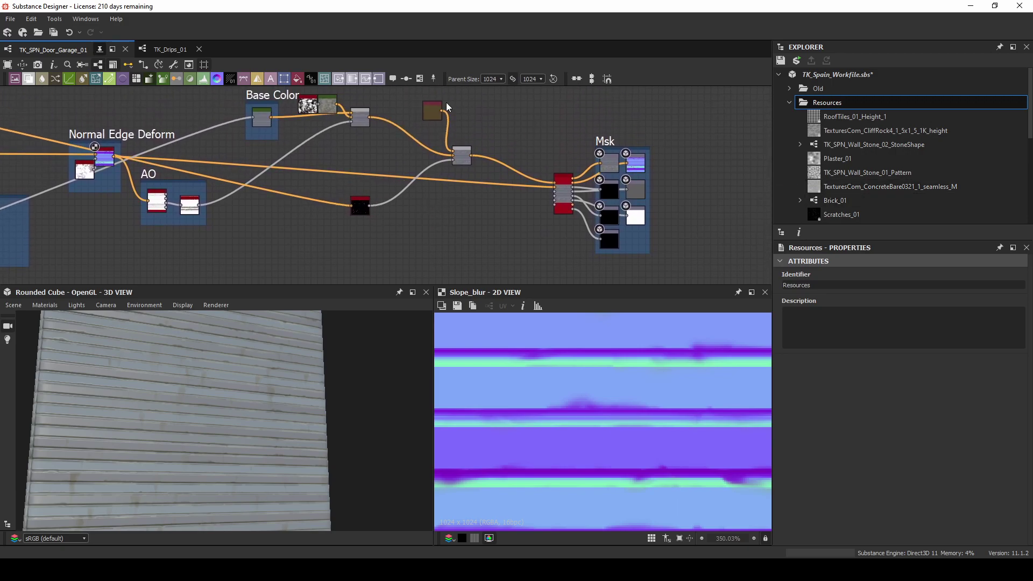
left_click(11, 20)
left_click(33, 30)
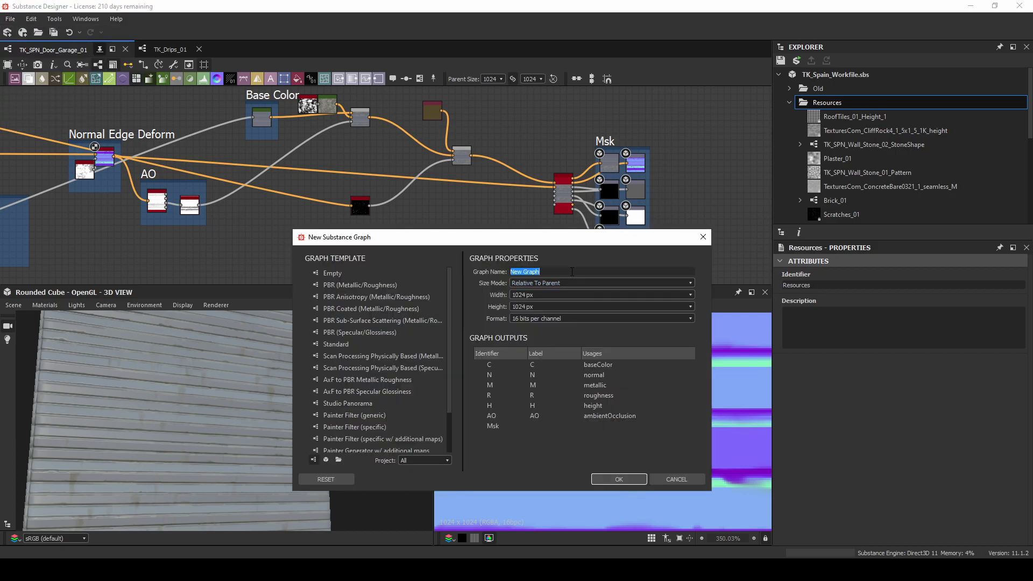
left_click(676, 479)
left_click(790, 103)
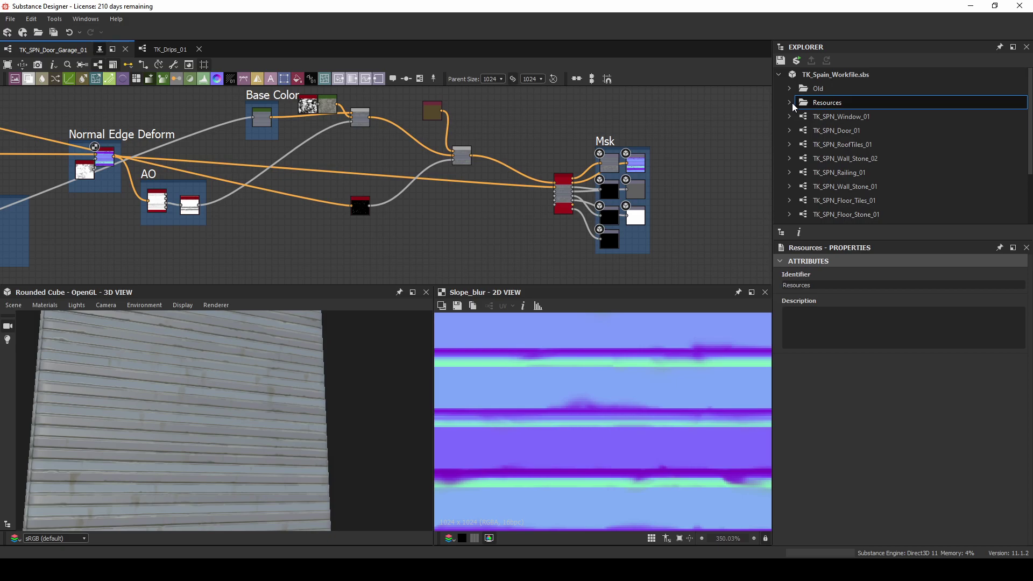
left_click(789, 102)
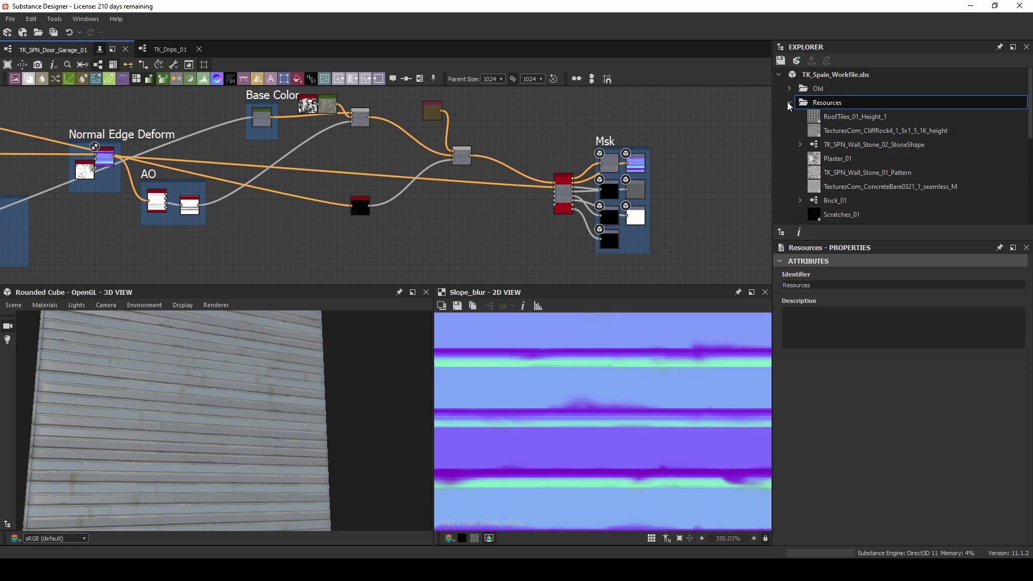
Step: Remove Scratches_01 from the Resources folder of TK_Spain_Workfile.sbs and save the package
right_click(850, 214)
left_click(881, 247)
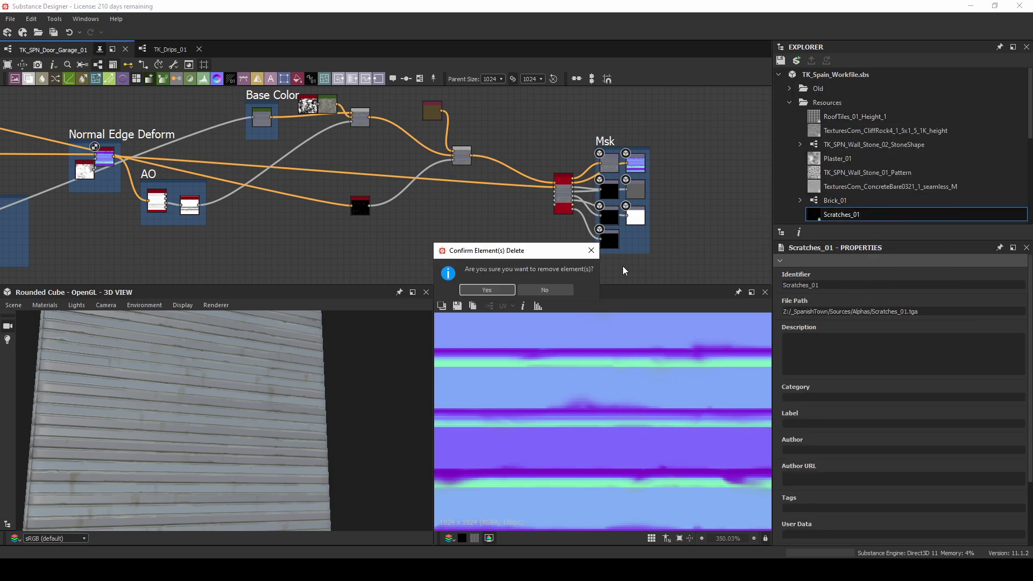
left_click(497, 291)
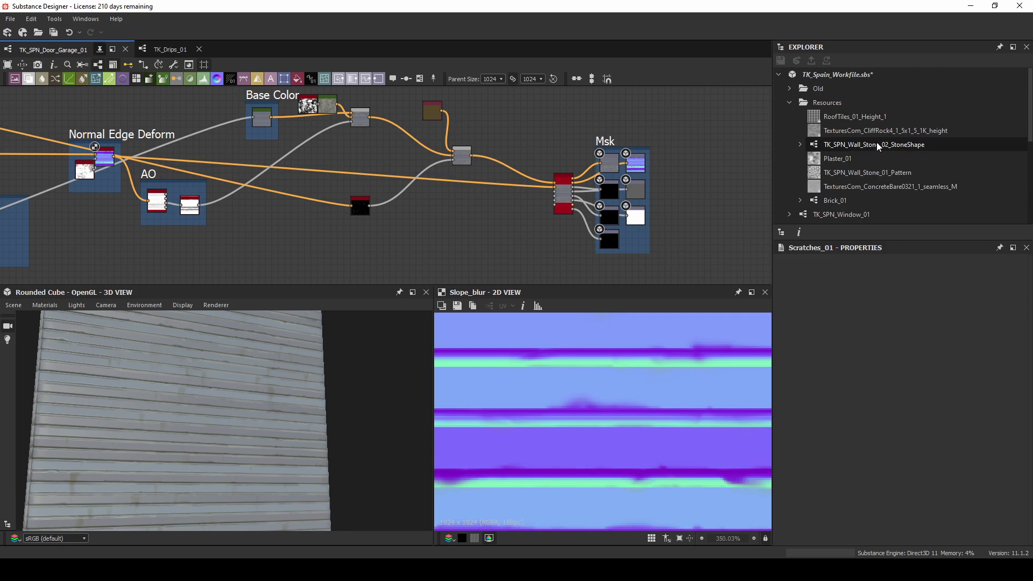
left_click(789, 102)
left_click(826, 76)
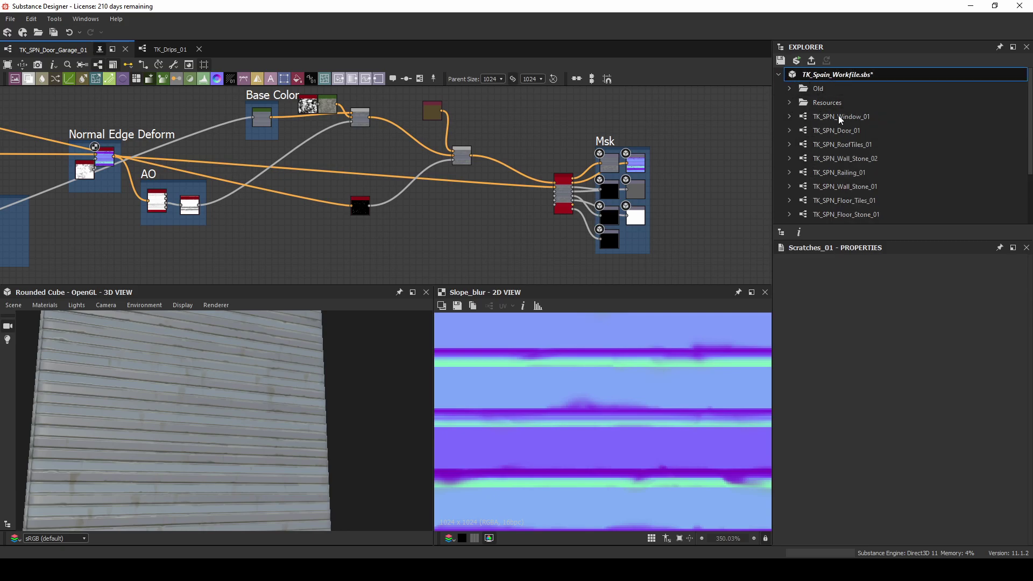
key("ctrl+s")
Step: Collapse TK_Spain_Workfile.sbs and start importing a bitmap into the TK_Tools.sbs package
left_click(778, 74)
left_click(780, 87)
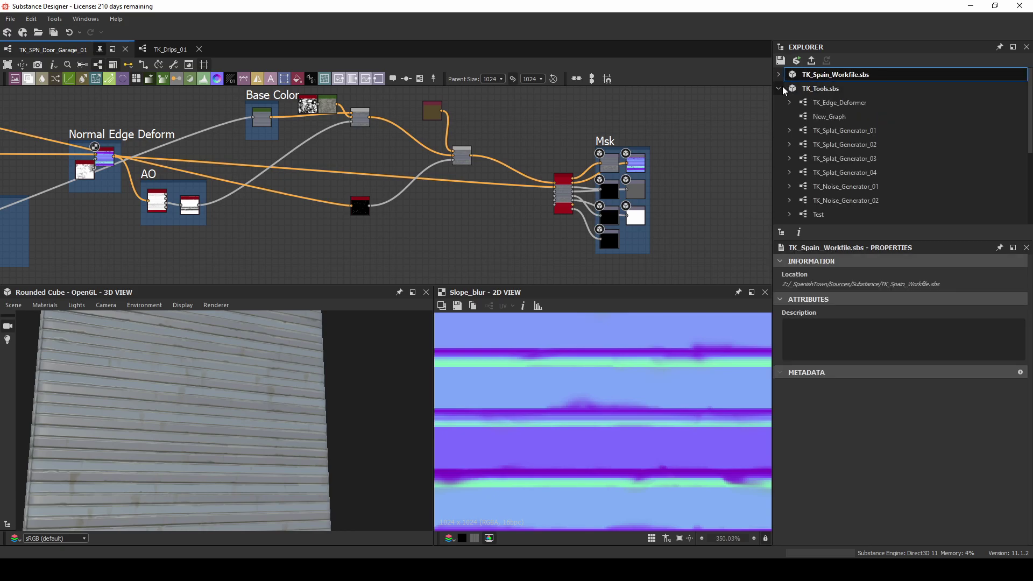
scroll(857, 161, "down", 3)
scroll(855, 151, "up", 3)
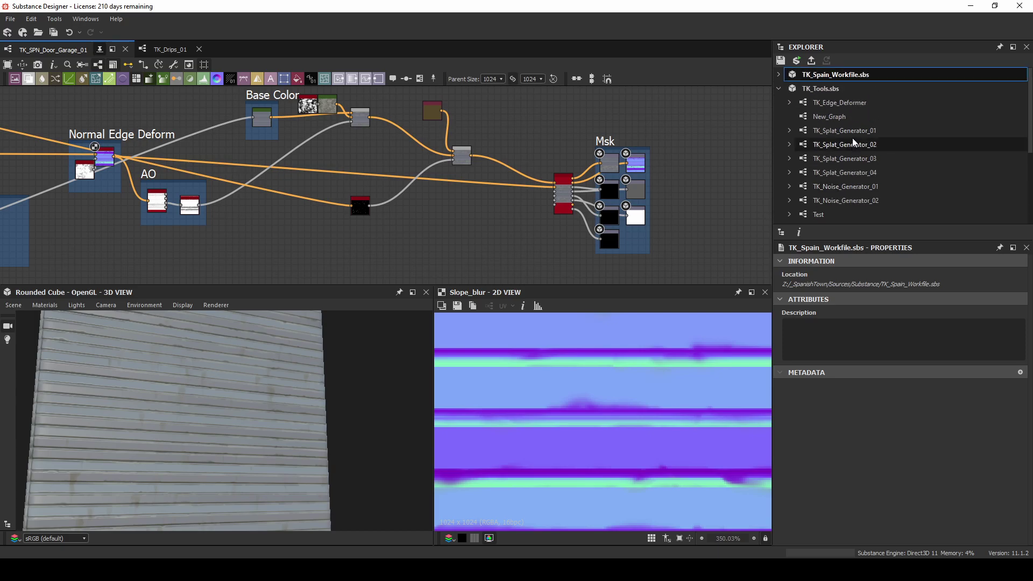
right_click(834, 88)
mouse_move(869, 109)
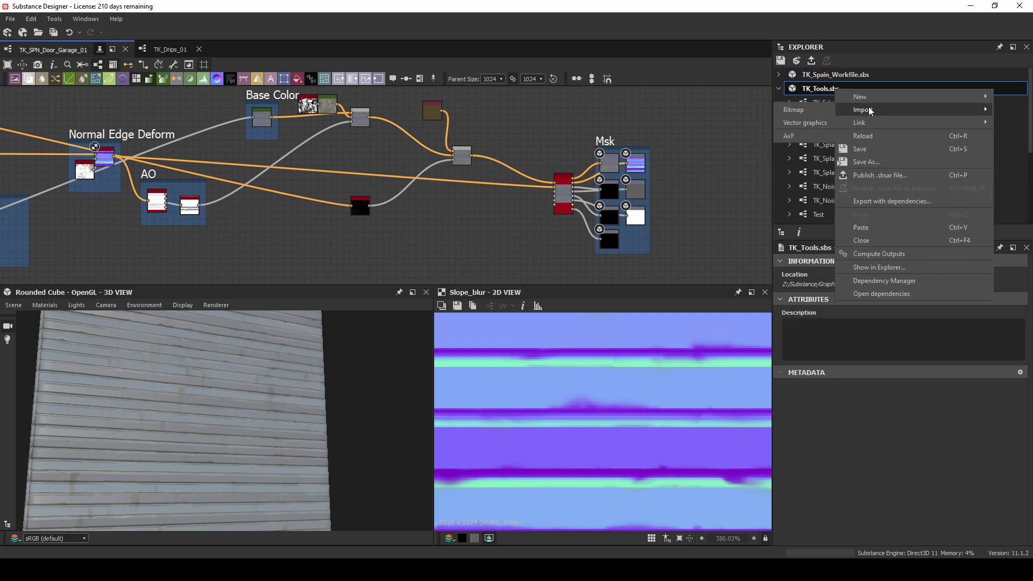
left_click(815, 108)
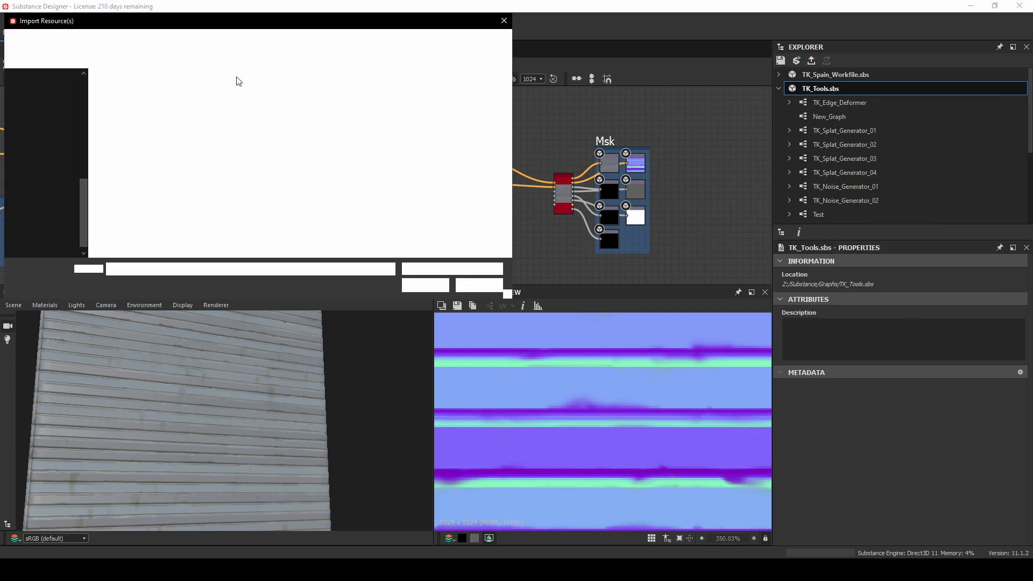
Step: Choose Scratches_01.tga from the _SpanishTown\Sources\Alphas folder as the bitmap to import
scroll(85, 87, "up", 7)
left_click(48, 97)
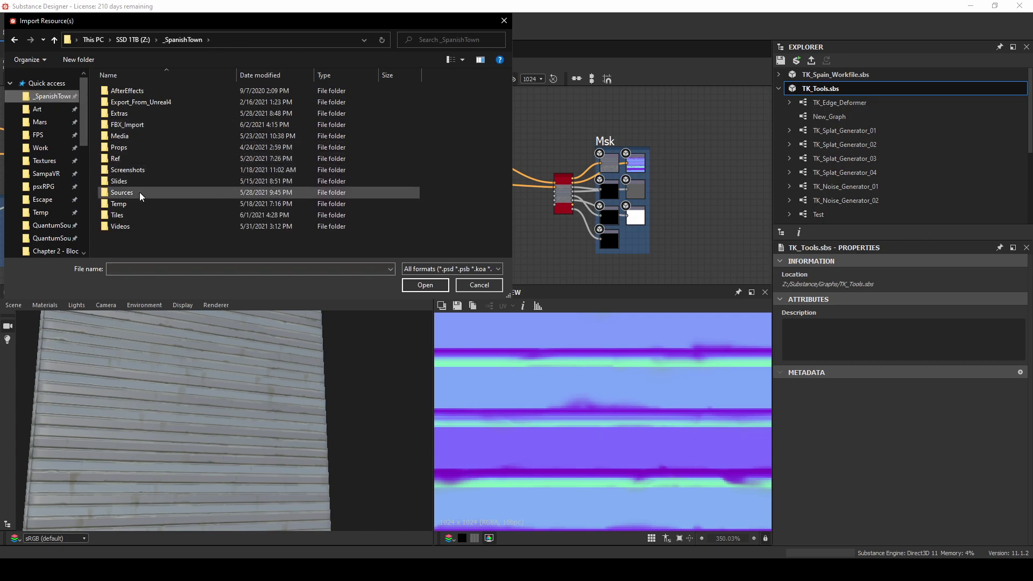
double_click(140, 192)
double_click(152, 90)
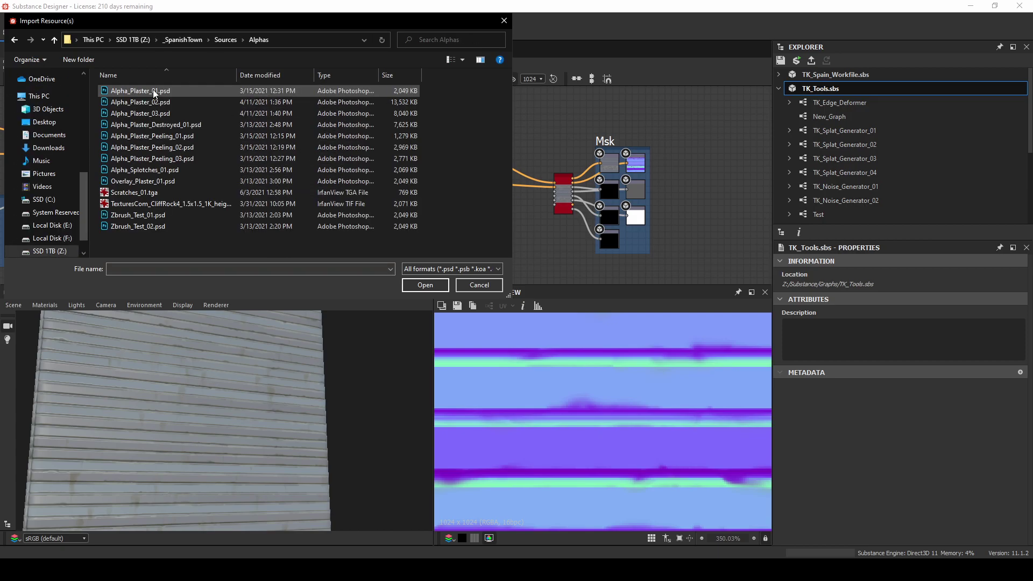
left_click(177, 204)
double_click(166, 192)
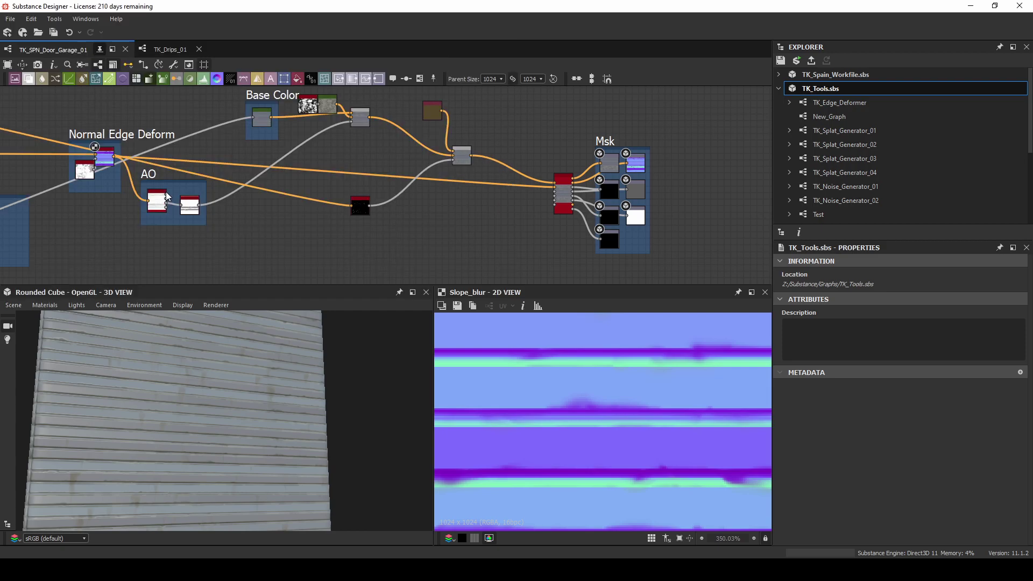
Step: Place the Resources folder with the imported scratches bitmap first in TK_Tools.sbs and save the package
scroll(871, 157, "down", 4)
left_click_drag(828, 214, 877, 97)
left_click(788, 103)
left_click(826, 89)
key("ctrl+s")
Step: Create a new Substance graph named TK_Scratches_01 in the TK_Tools.sbs package
right_click(823, 88)
mouse_move(840, 95)
left_click(784, 99)
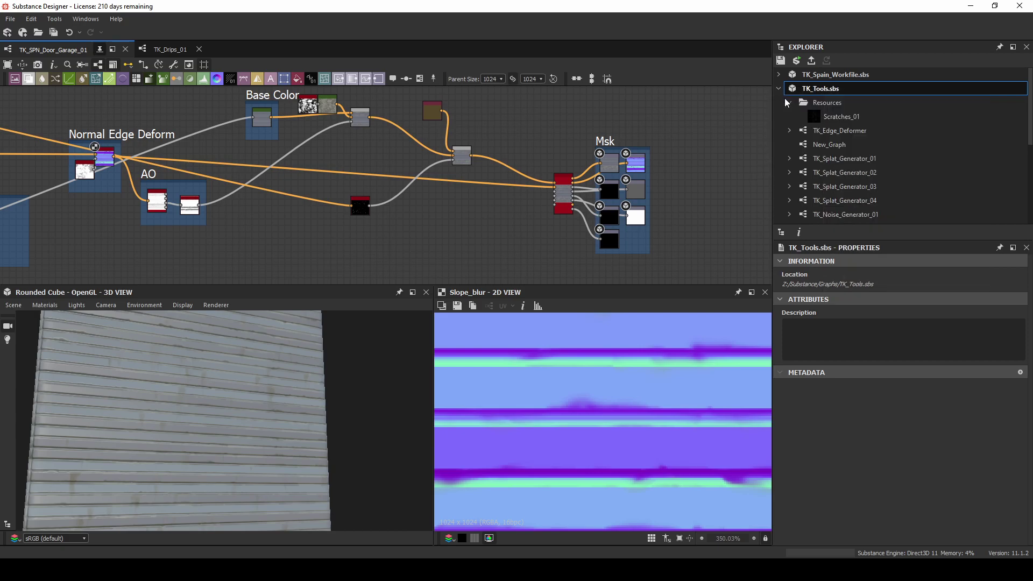
type("TK_")
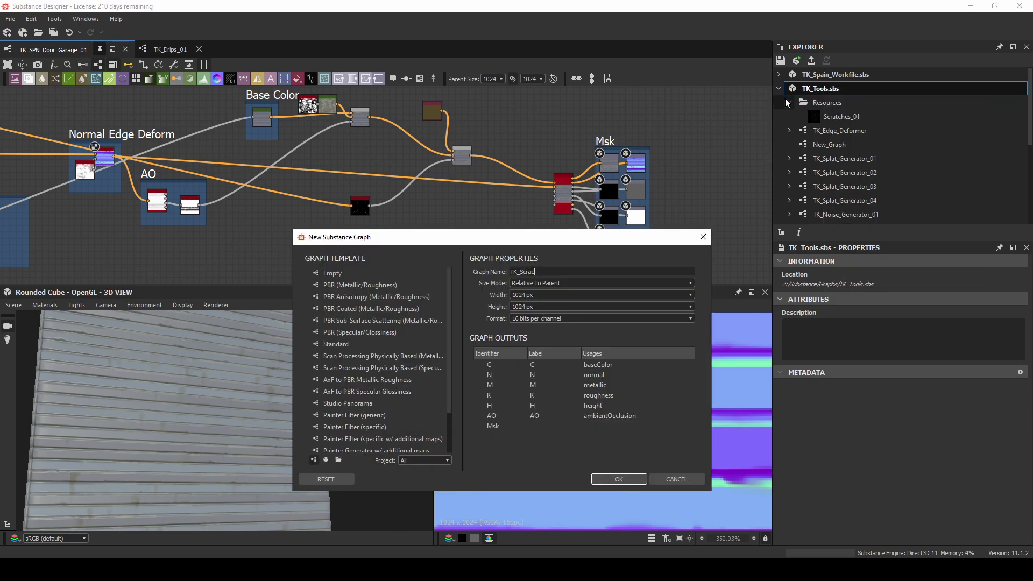
type("Scratches_0")
key("Return")
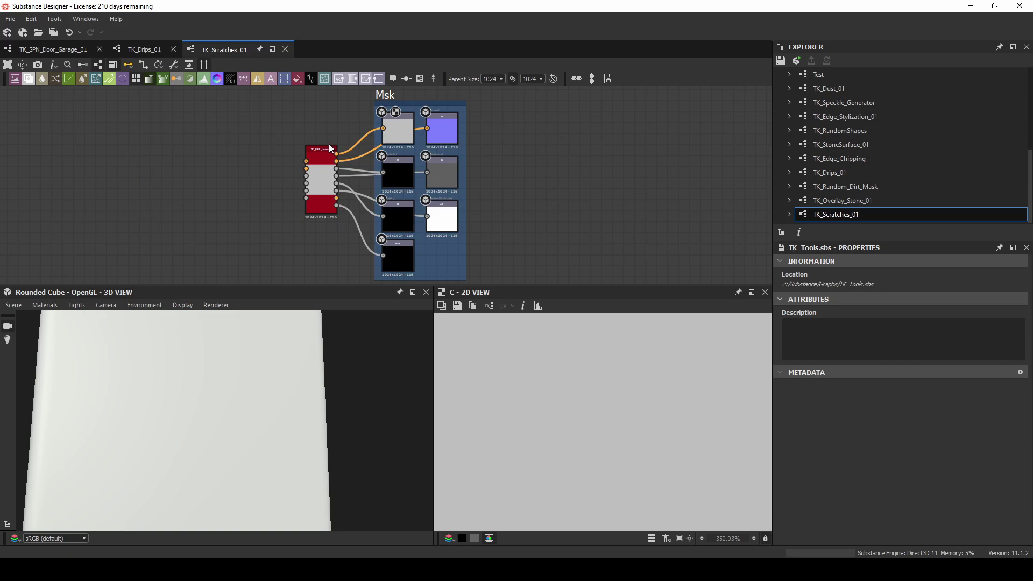
Step: Delete all the template's default nodes from the TK_Scratches_01 graph
scroll(360, 129, "down", 1)
middle_click_drag(360, 129, 529, 153)
left_click_drag(402, 109, 668, 314)
key("Delete")
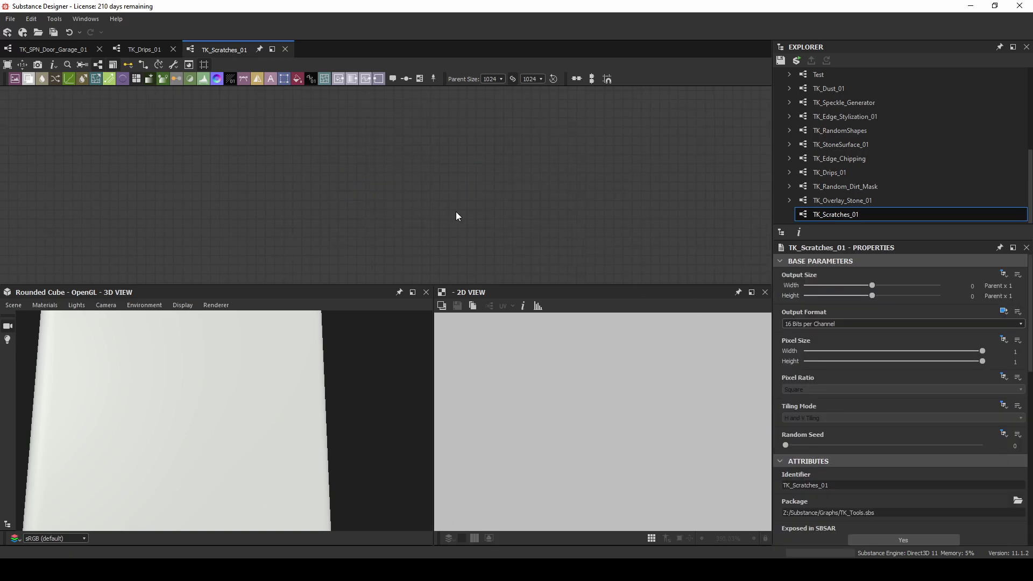
Step: Place the Scratches_01 bitmap in the empty graph and set its color mode to Grayscale
scroll(840, 132, "up", 10)
left_click_drag(840, 116, 258, 190)
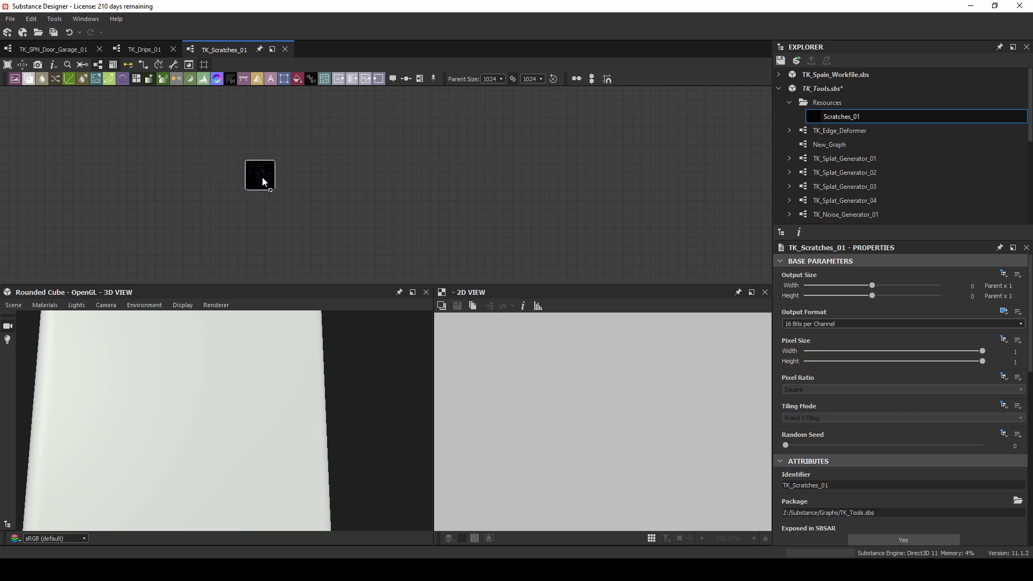
left_click_drag(294, 195, 346, 181)
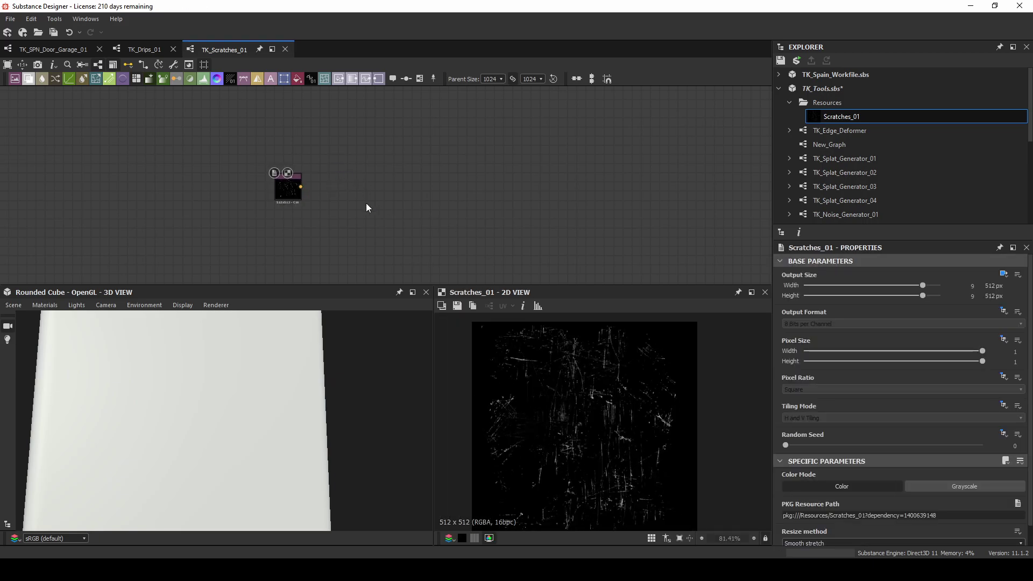
left_click(963, 486)
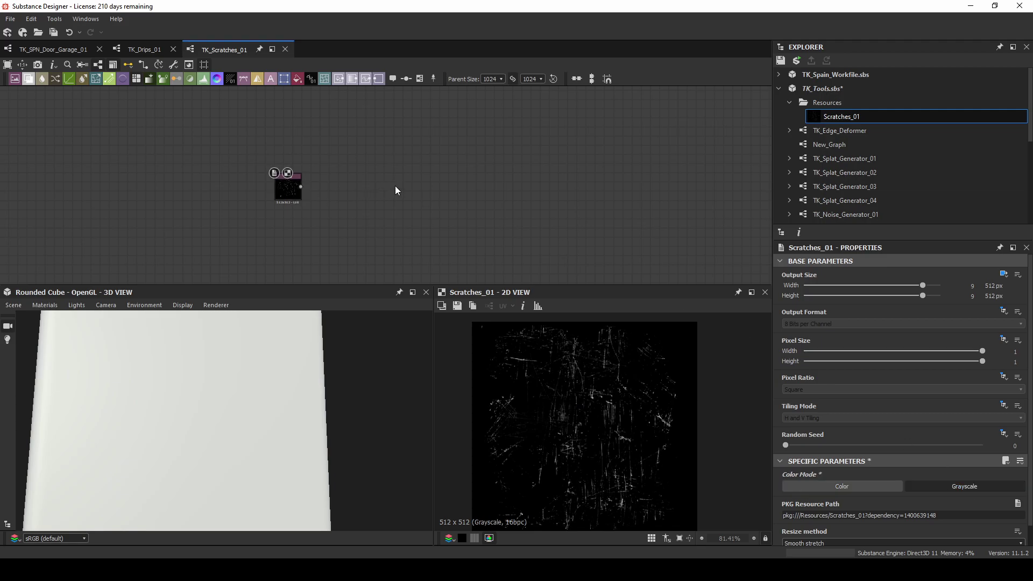
Step: Add a Tile Sampler node beside the scratches bitmap and set its pattern to Pattern Input
key("space")
type("tile s")
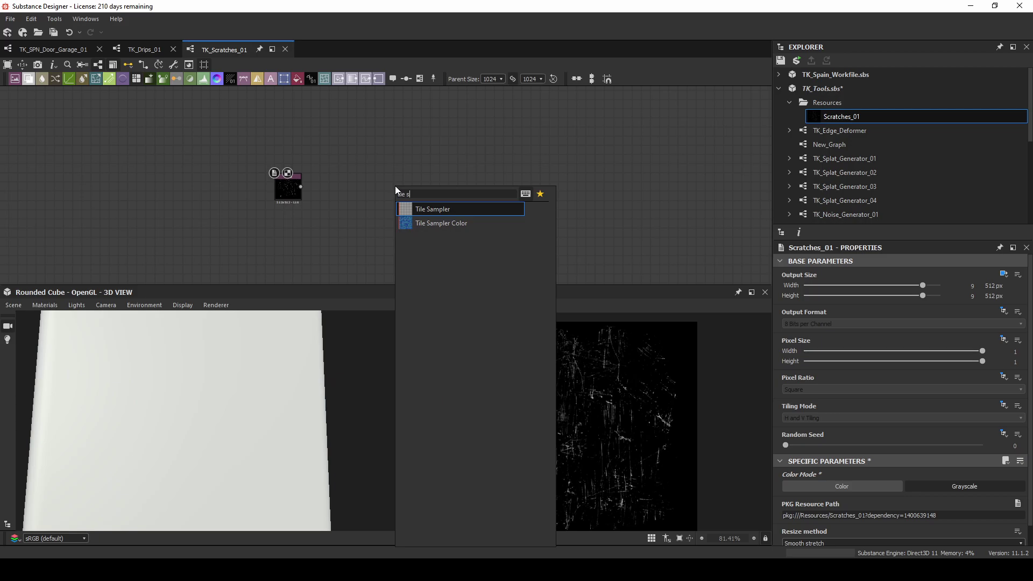
key("Return")
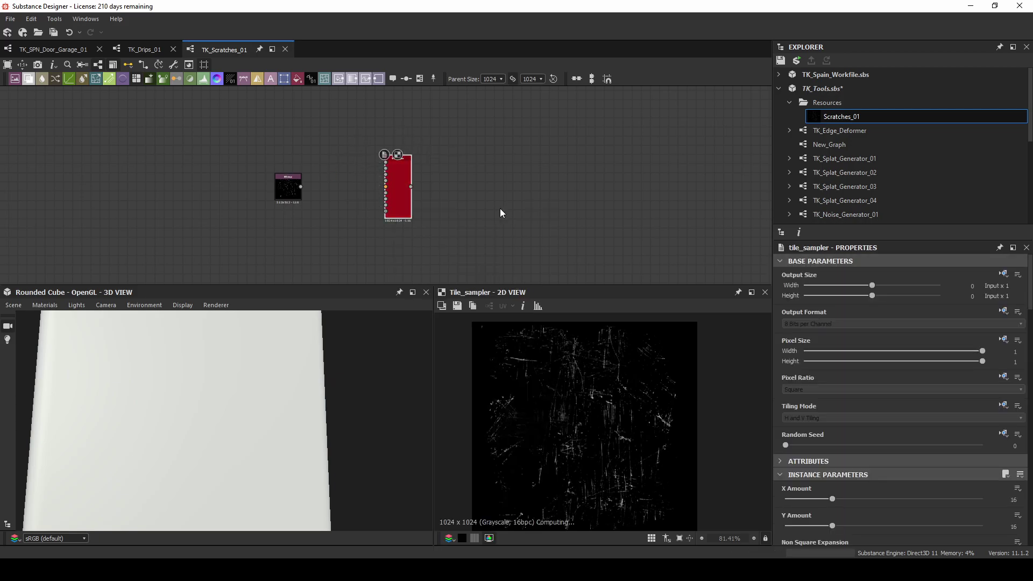
scroll(833, 468, "down", 5)
left_click(812, 436)
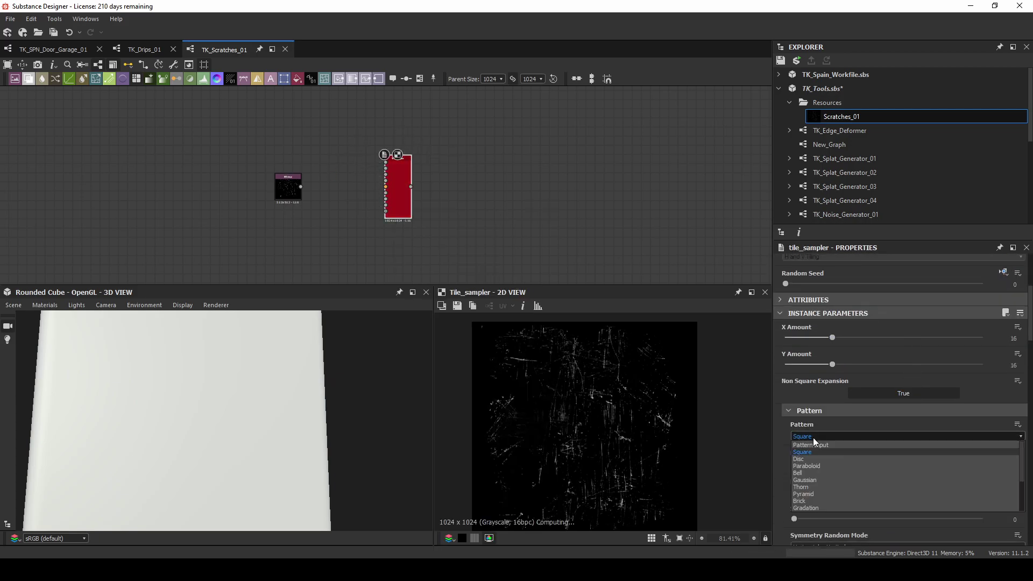
left_click(817, 445)
Step: Connect the Scratches_01 bitmap to the Tile Sampler's first pattern input
mouse_move(302, 187)
left_mouse_down()
mouse_move(422, 163)
mouse_move(386, 161)
left_mouse_up()
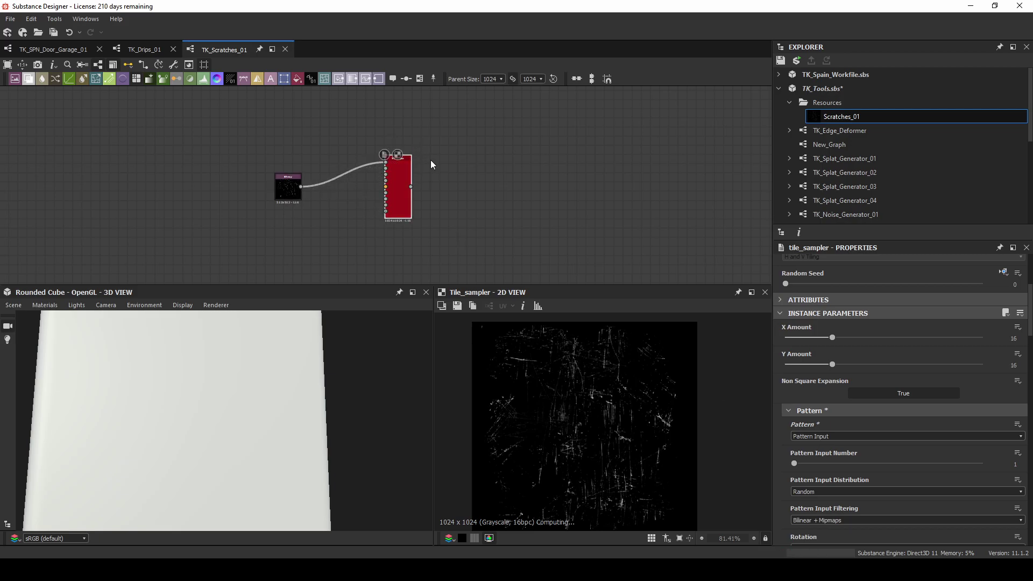
scroll(927, 406, "down", 2)
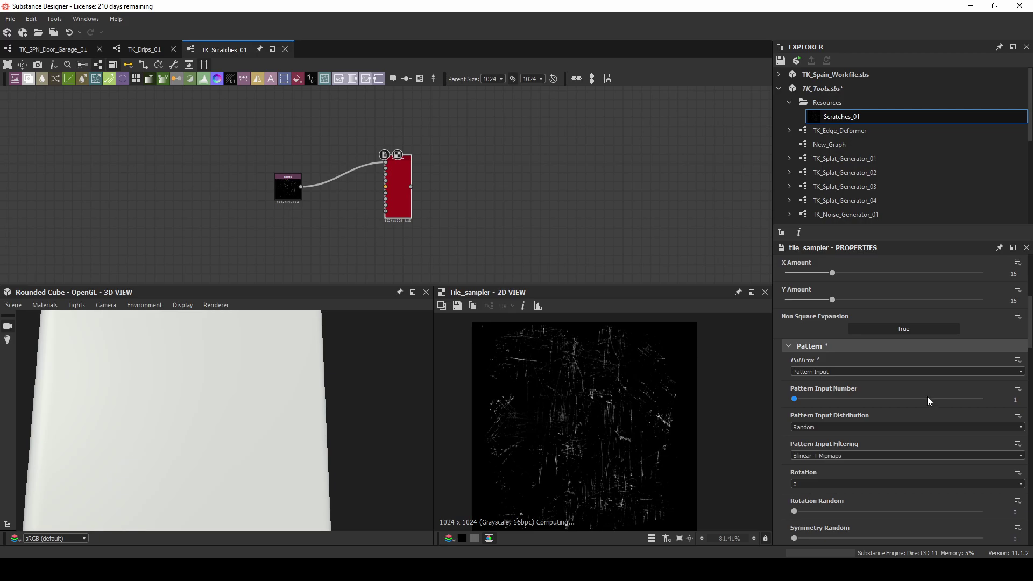
middle_click_drag(471, 174, 500, 158)
scroll(463, 171, "up", 2)
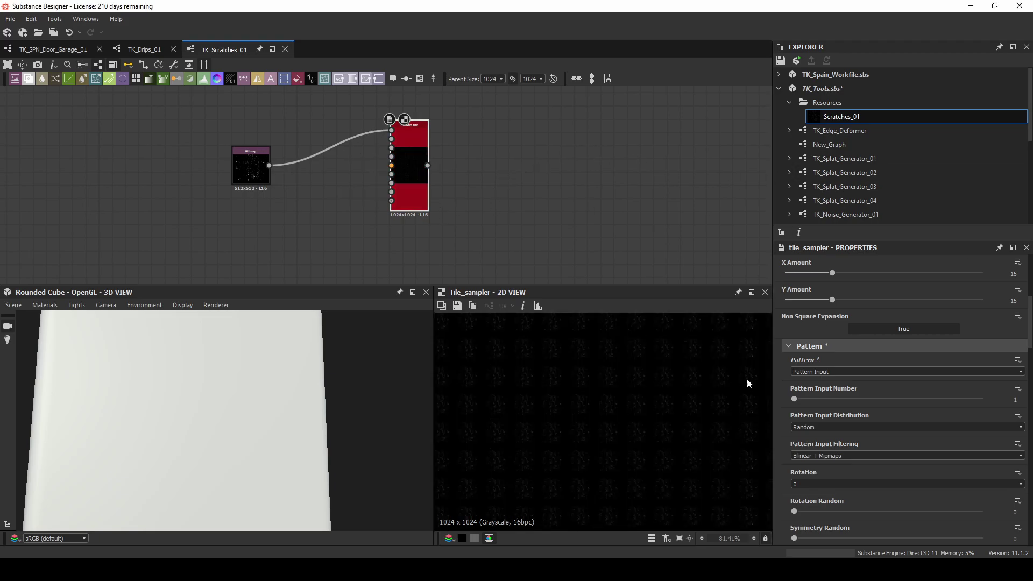
scroll(897, 412, "down", 1)
scroll(898, 411, "down", 1)
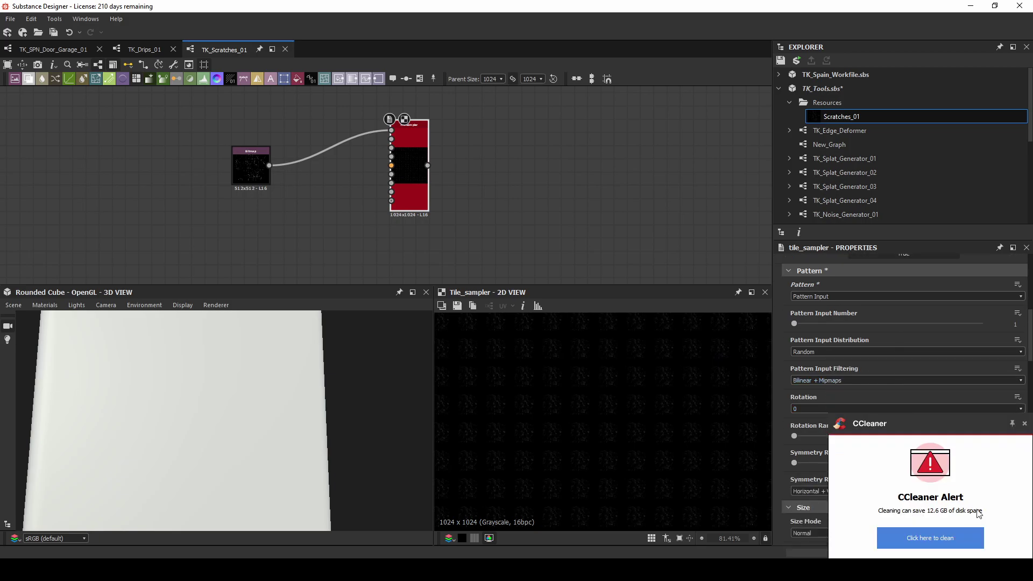
Step: Dismiss the CCleaner alert and set the Tile Sampler's Position Random to 10 and Scale to about 3.79
left_click(1025, 424)
scroll(918, 414, "down", 2)
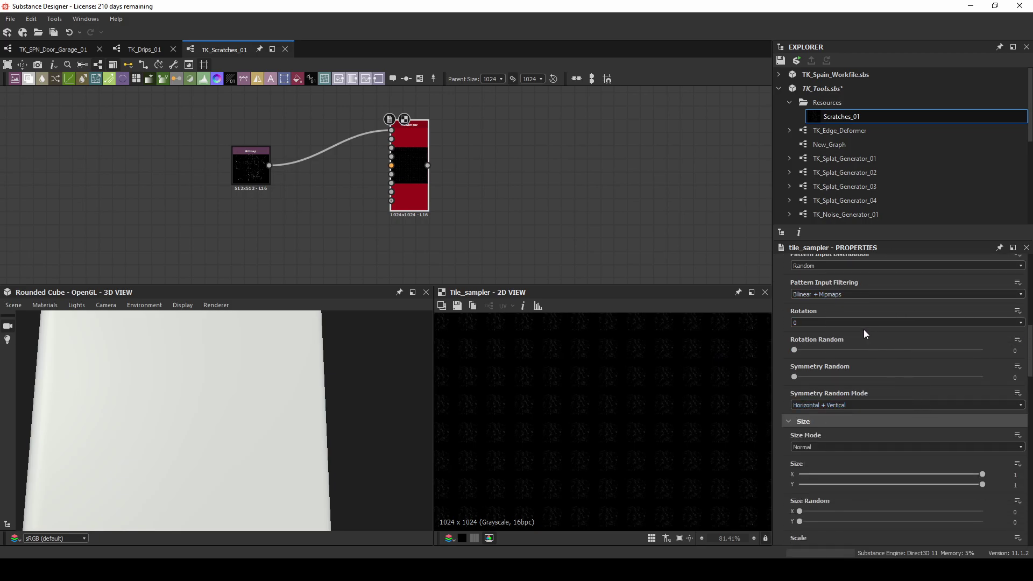
scroll(864, 328, "up", 2)
scroll(845, 378, "down", 7)
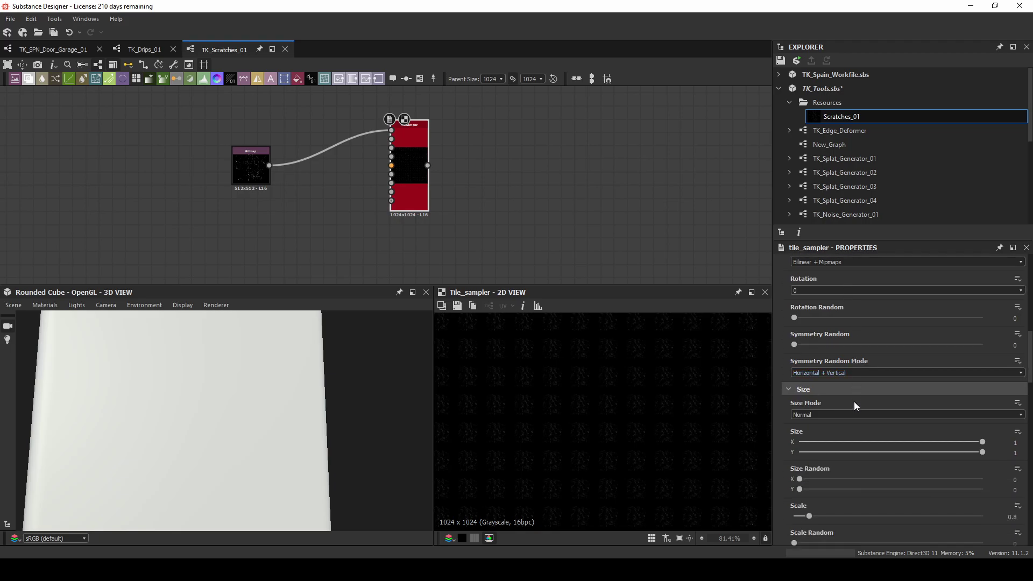
left_click_drag(794, 440, 984, 440)
scroll(881, 380, "up", 2)
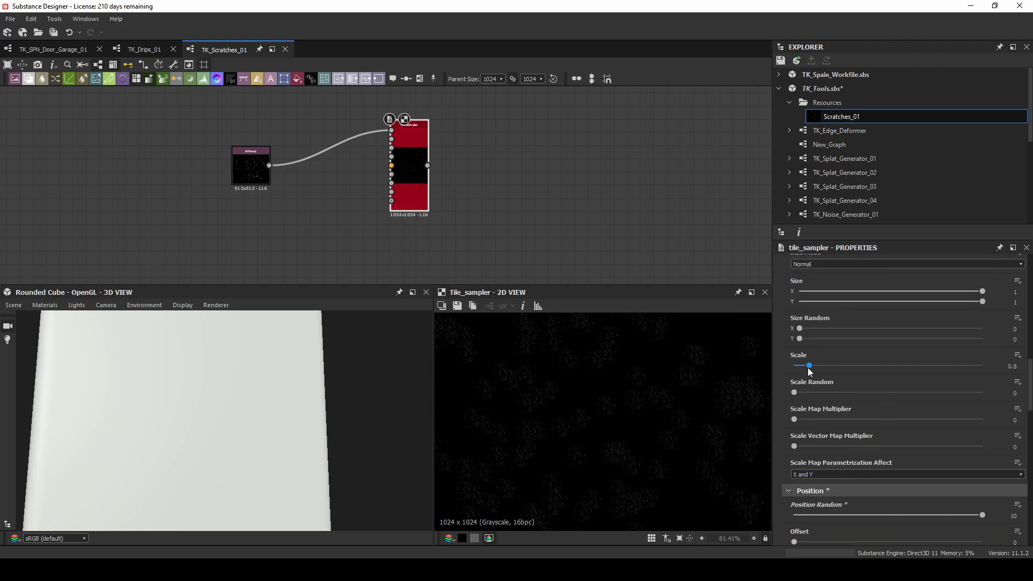
left_click_drag(809, 366, 866, 368)
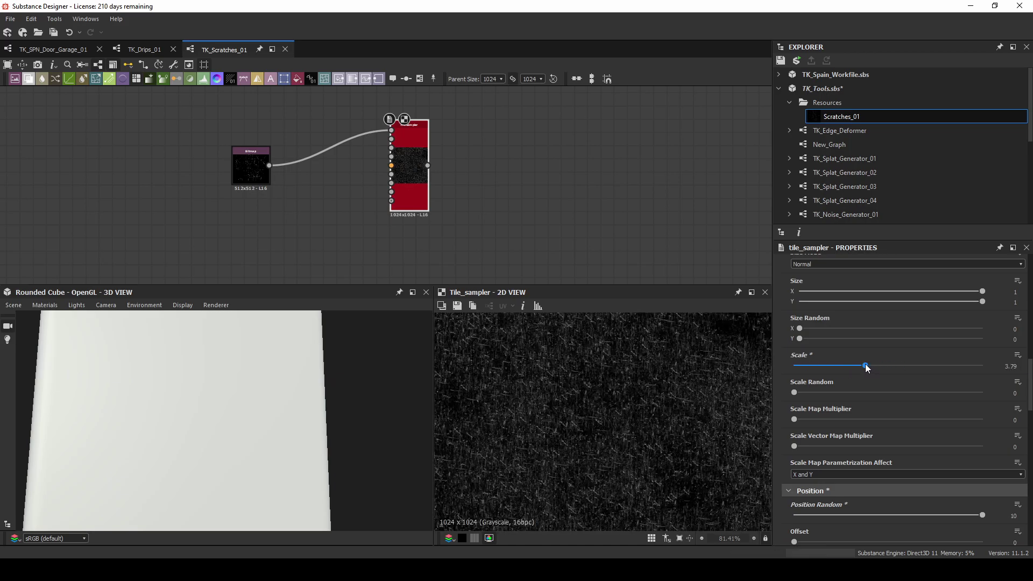
Step: Set the Tile Sampler's Size Random to about 0.06 in X and 0.07 in Y, and the pattern's Rotation Random and Symmetry Random to 1
left_click_drag(801, 330, 982, 333)
scroll(860, 368, "up", 5)
left_click_drag(795, 306, 974, 309)
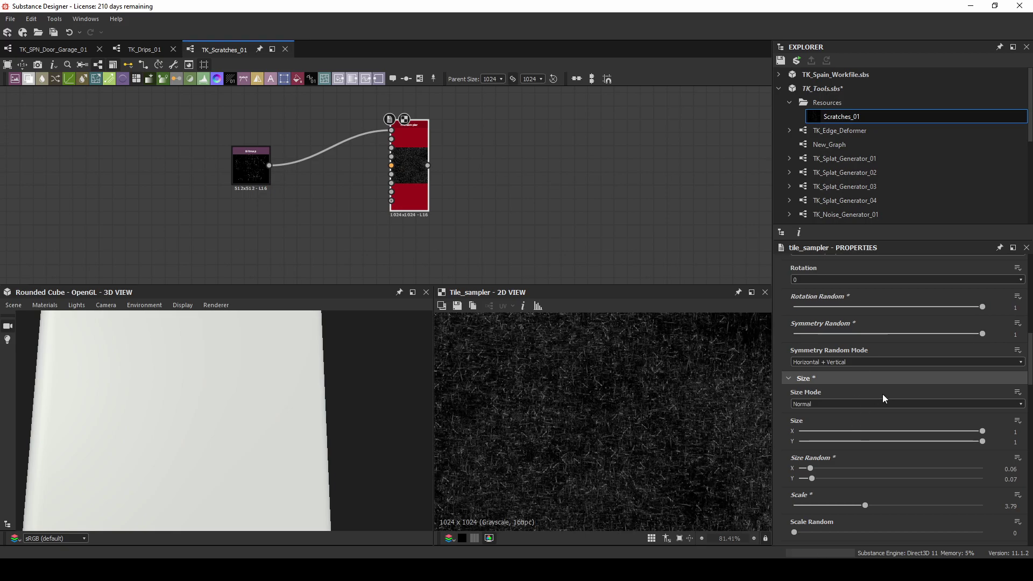
Step: Set the Tile Sampler's Color Random to 1 and Mask Random to about 0.93
scroll(882, 394, "down", 3)
scroll(883, 393, "down", 6)
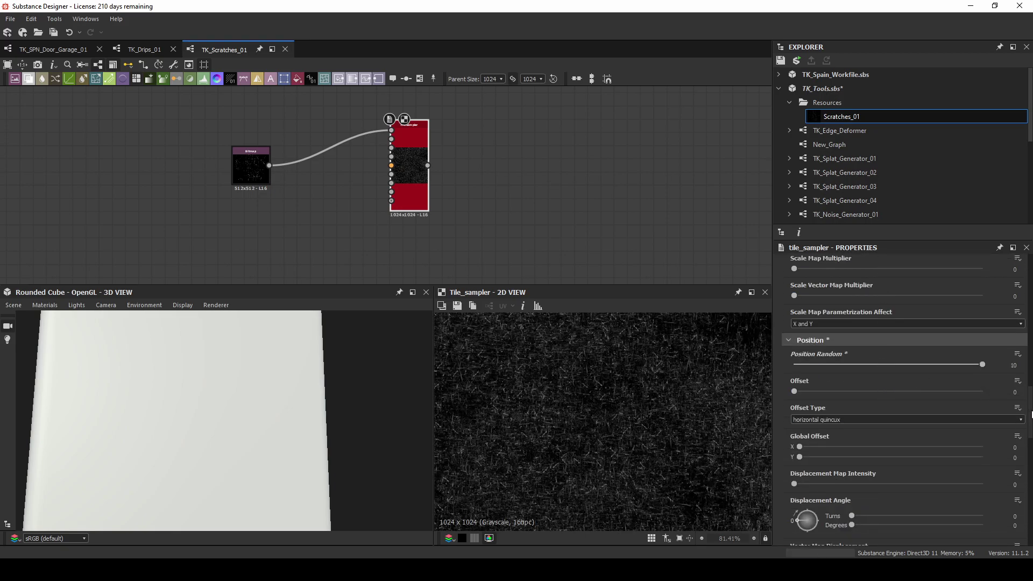
scroll(882, 386, "down", 5)
scroll(915, 399, "down", 10)
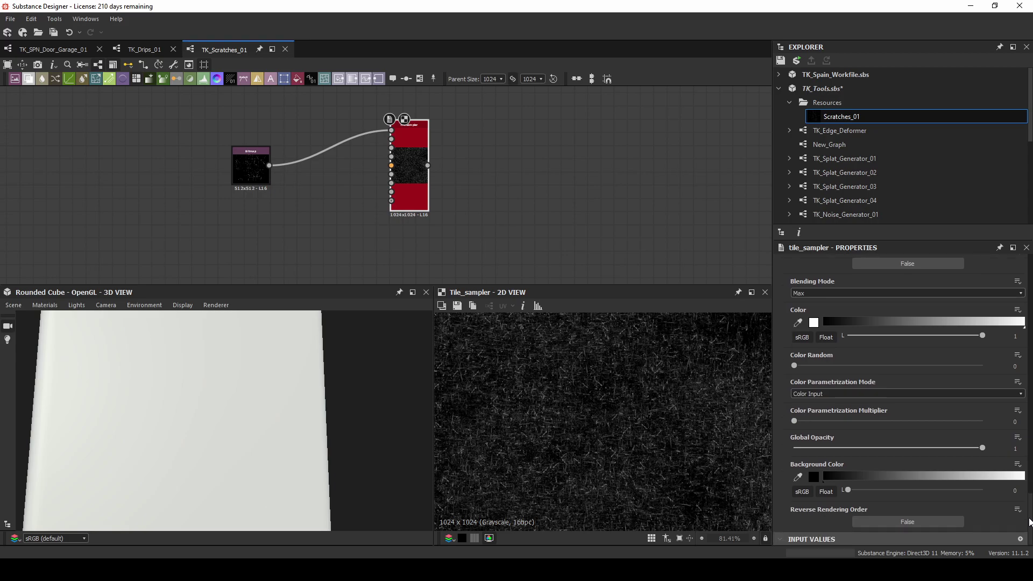
left_click_drag(932, 366, 982, 366)
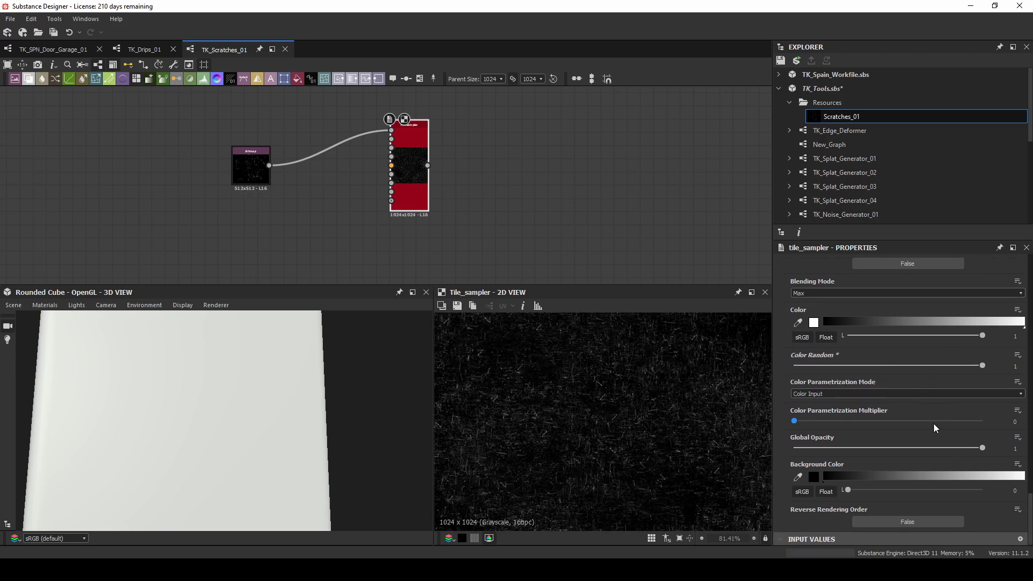
scroll(947, 447, "up", 3)
left_click_drag(889, 288, 969, 288)
scroll(683, 397, "down", 2)
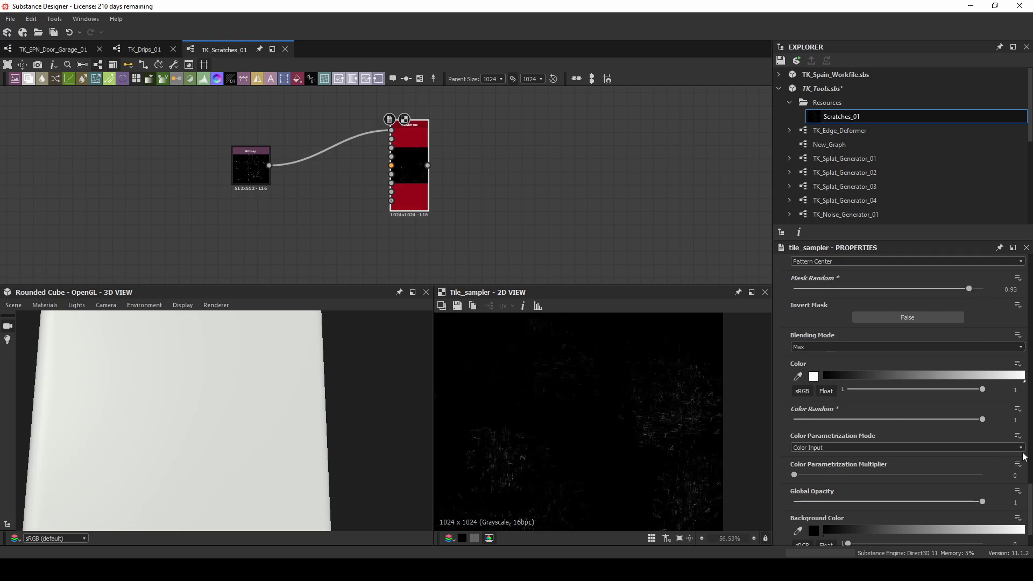
Step: Raise the Tile Sampler's Scale to 10 for larger scratches
scroll(829, 409, "up", 10)
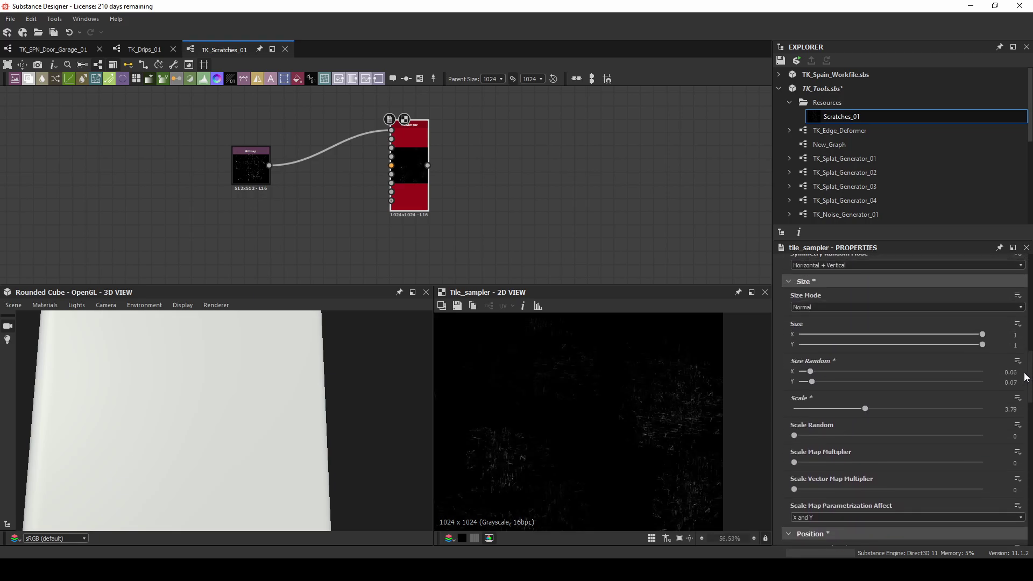
left_click_drag(866, 409, 984, 409)
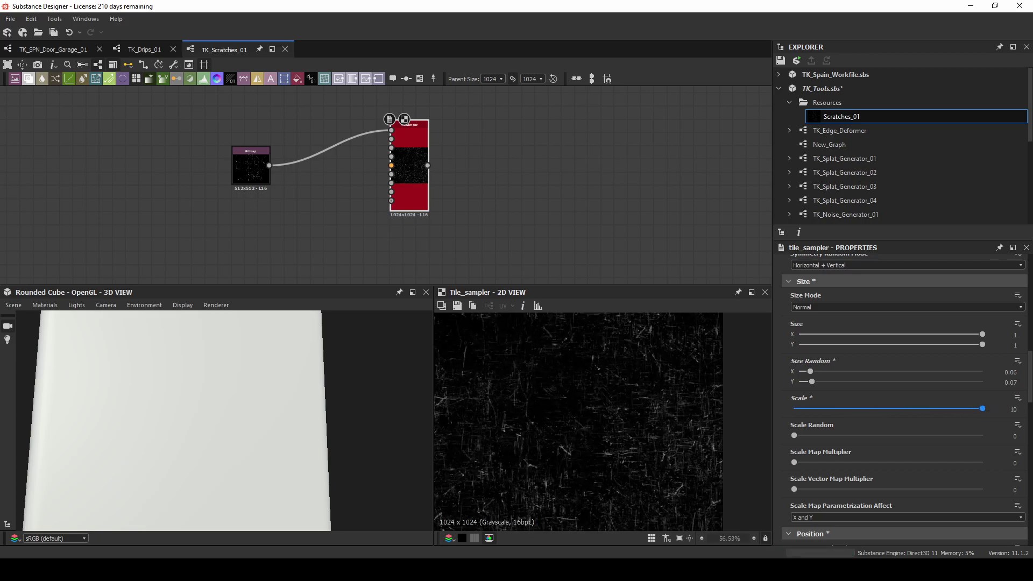
scroll(559, 409, "down", 3)
scroll(557, 408, "up", 2)
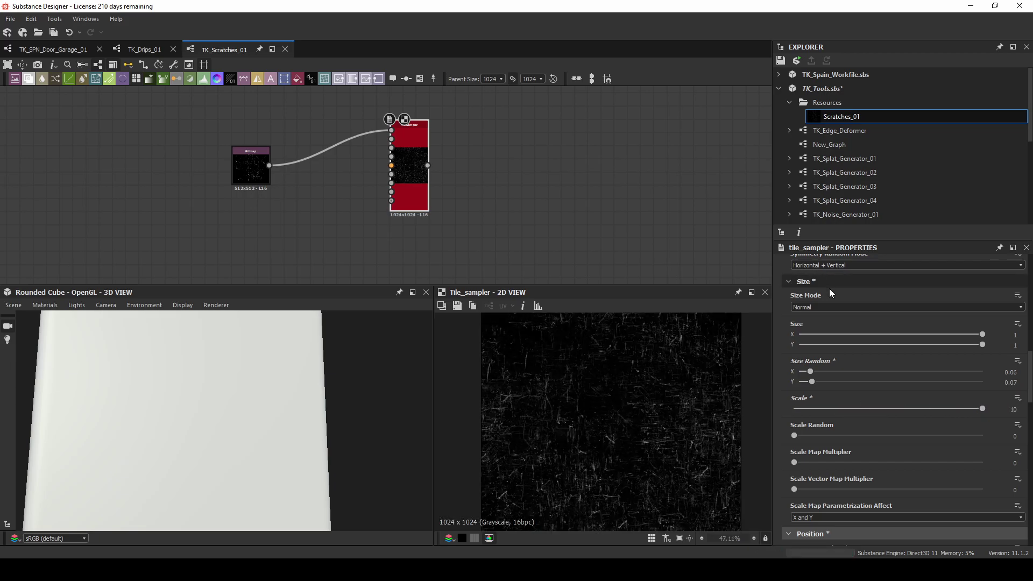
Step: Try out different Random Seed values on the Tile Sampler
scroll(865, 379, "up", 5)
scroll(828, 302, "up", 10)
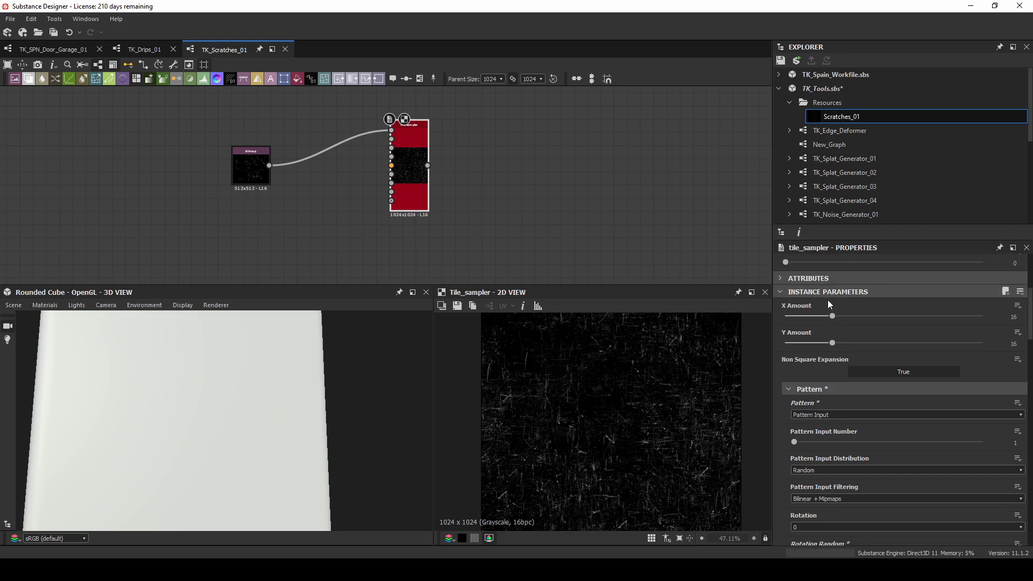
scroll(813, 298, "up", 2)
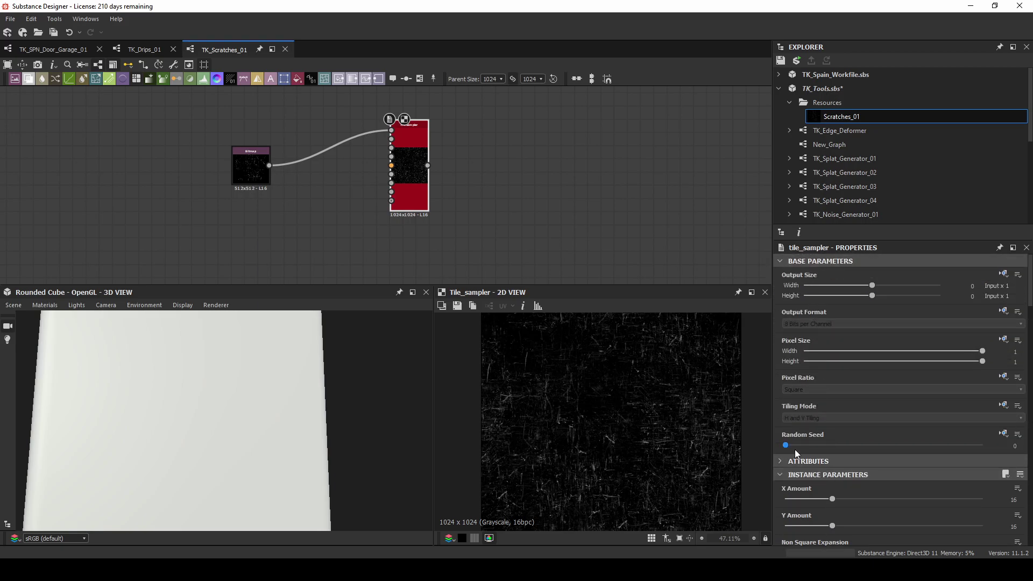
left_click_drag(792, 447, 953, 451)
Step: Set Rotation Random to 1 in the Tile Sampler's Rotation settings
scroll(909, 394, "down", 10)
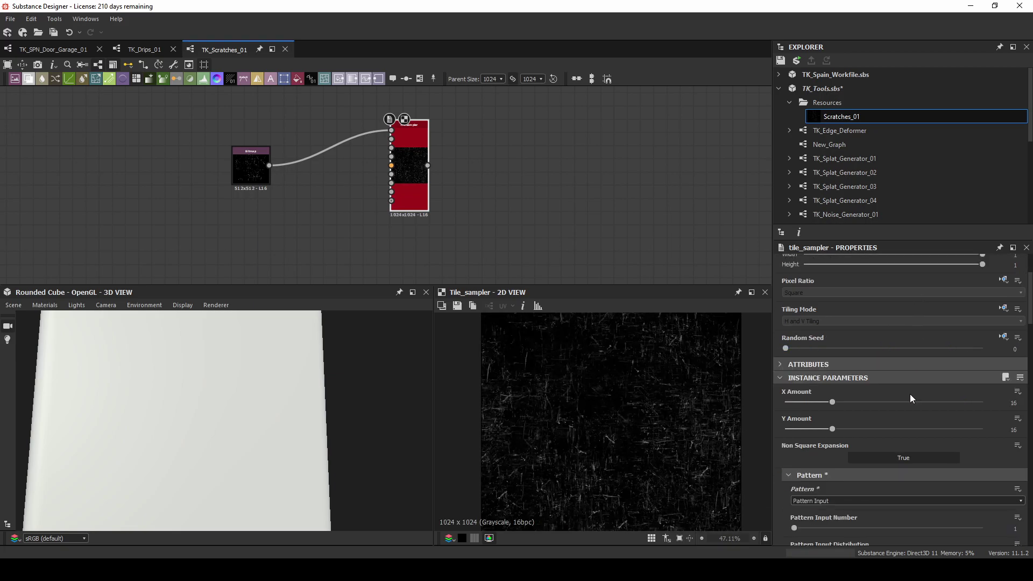
scroll(907, 388, "down", 5)
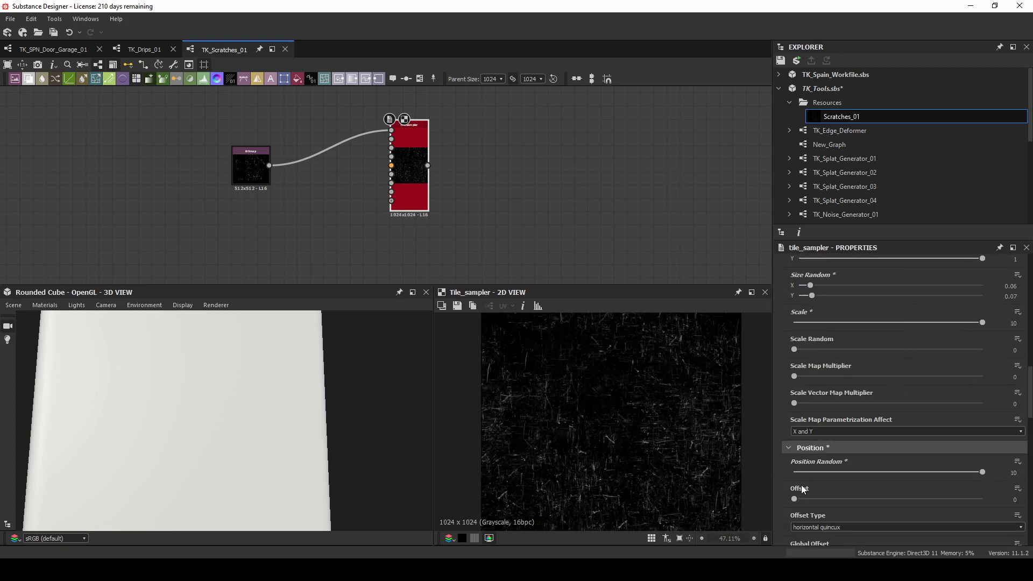
scroll(837, 465, "down", 2)
scroll(828, 468, "down", 5)
left_click_drag(794, 481, 982, 481)
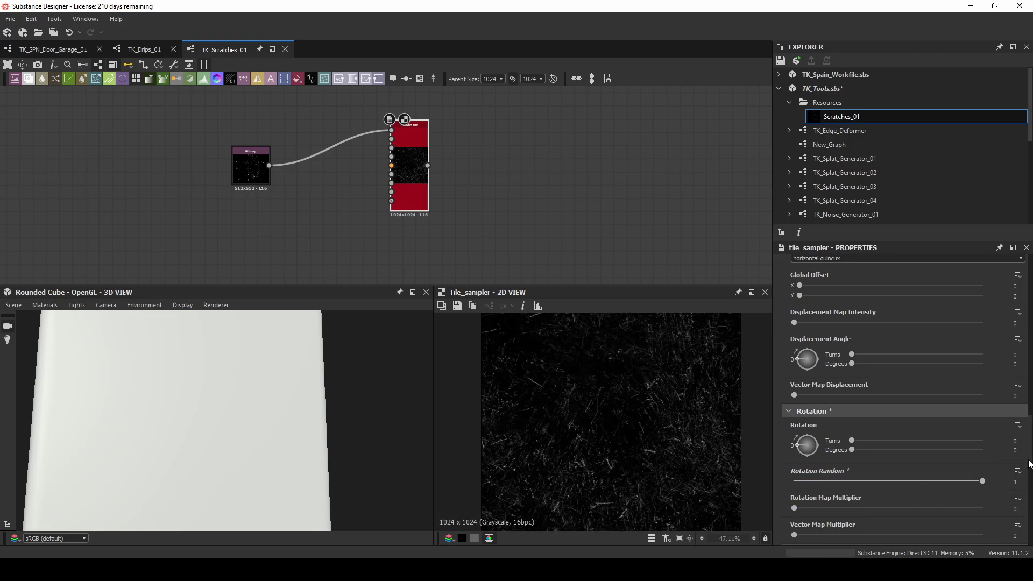
Step: Test the Random Seed with the randomly rotated scratches and save TK_Tools.sbs
scroll(817, 360, "up", 20)
left_click_drag(785, 444, 732, 433)
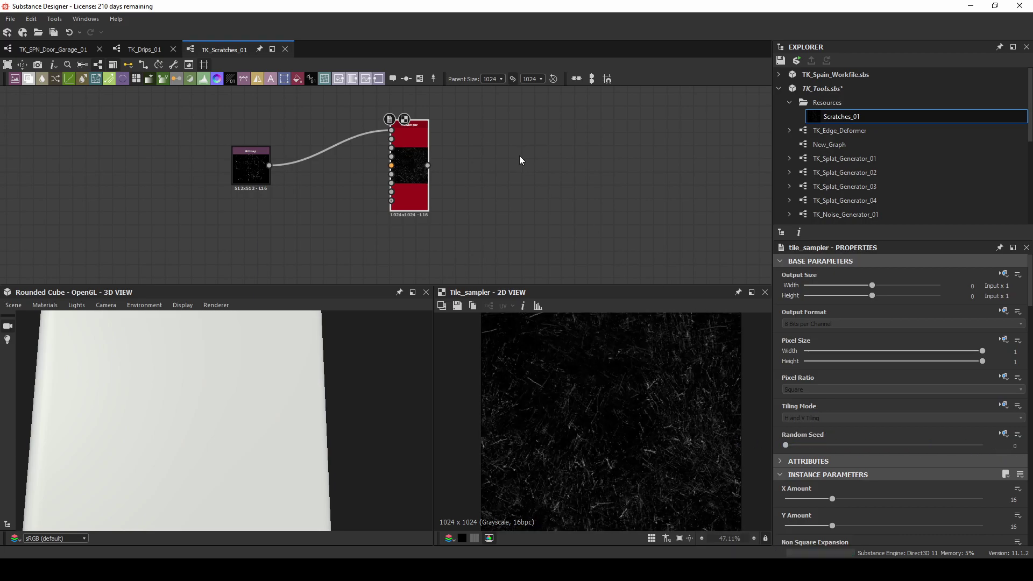
key("ctrl+s")
Step: Expose the Tile Sampler's X Amount as a new graph input with the identifier amount and link Y Amount to the same input
left_click(408, 161)
left_click(1017, 489)
left_click(1010, 507)
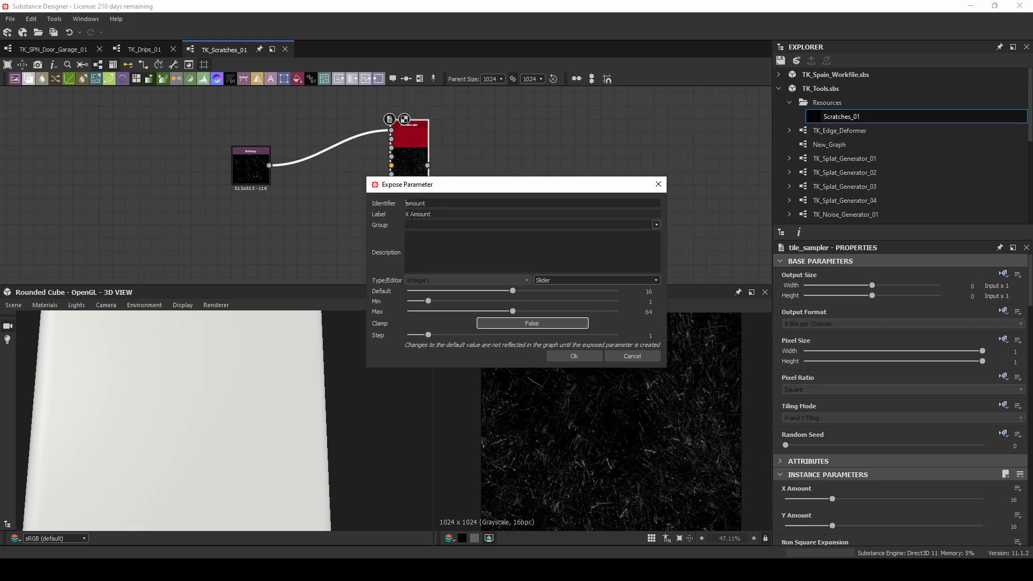
left_click(572, 357)
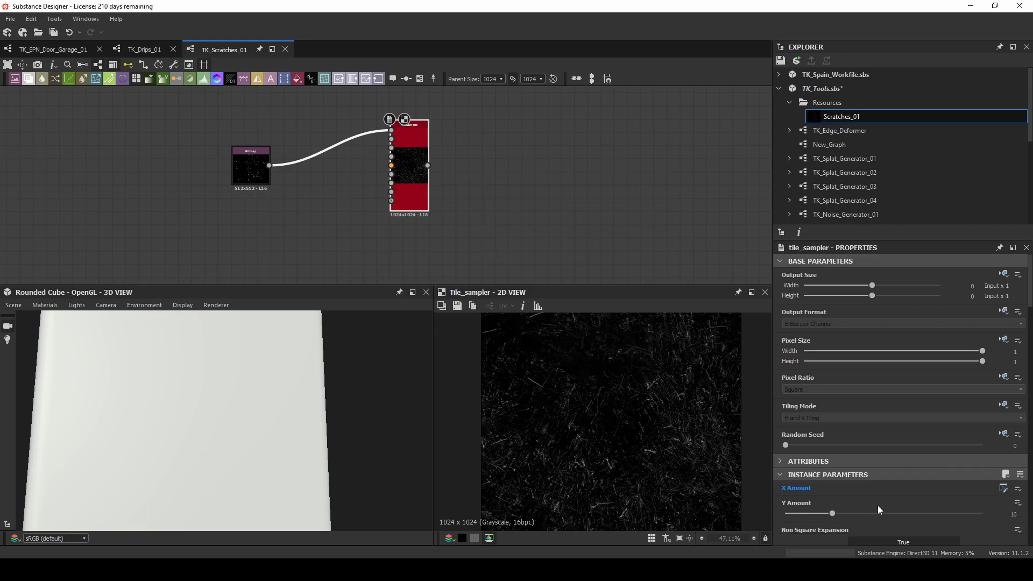
left_click(1017, 488)
left_click(965, 563)
Step: Expose the Tile Sampler's Scale as a new graph input and try out Scale Random
scroll(917, 469, "down", 8)
scroll(915, 464, "down", 2)
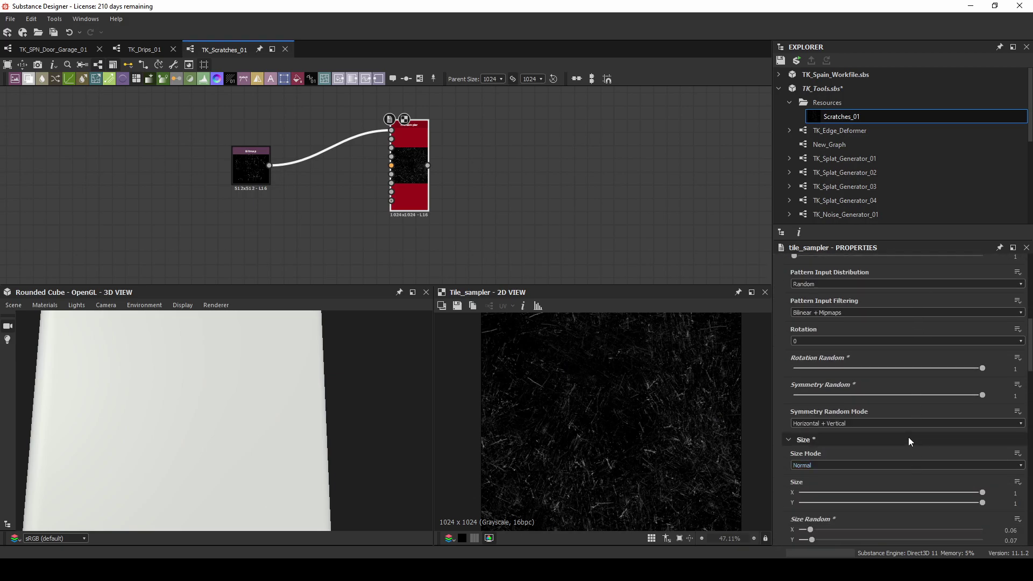
scroll(947, 409, "down", 3)
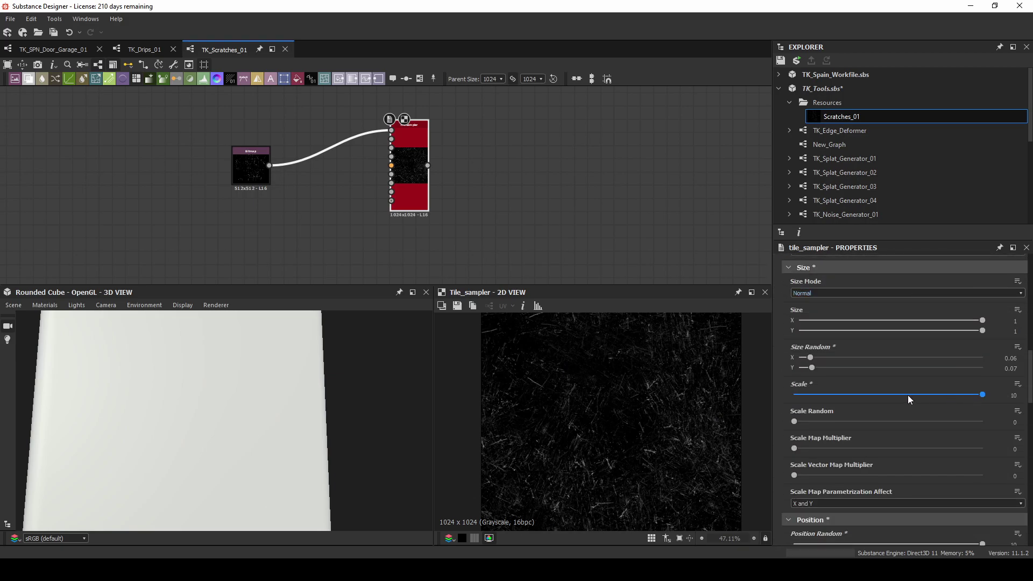
left_click(1016, 385)
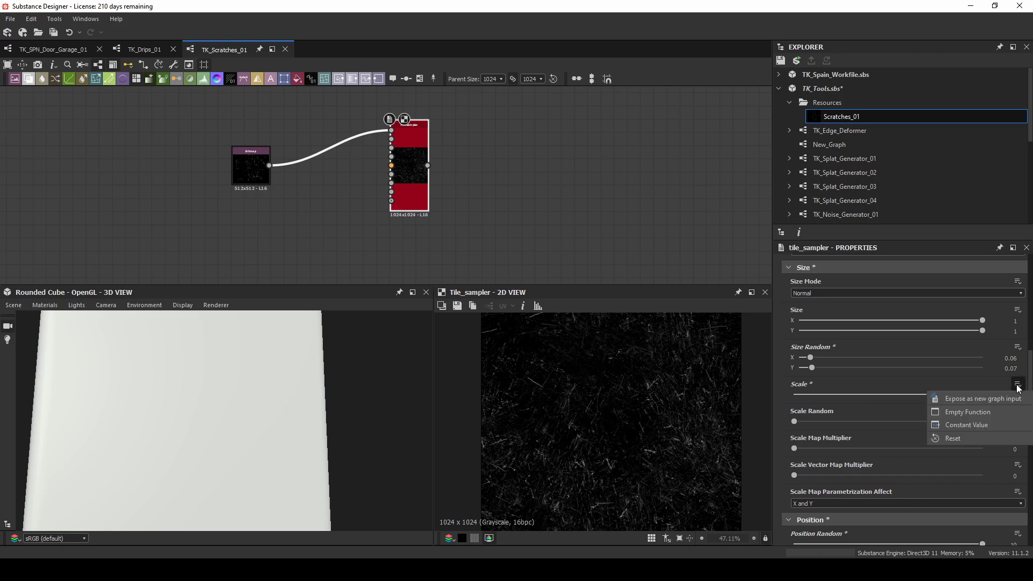
left_click(977, 401)
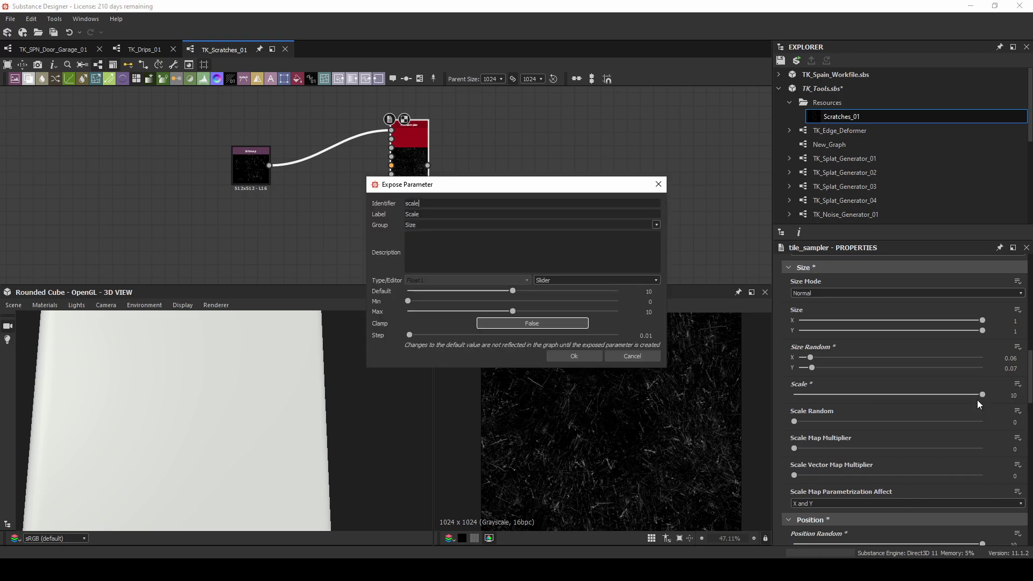
left_click(574, 356)
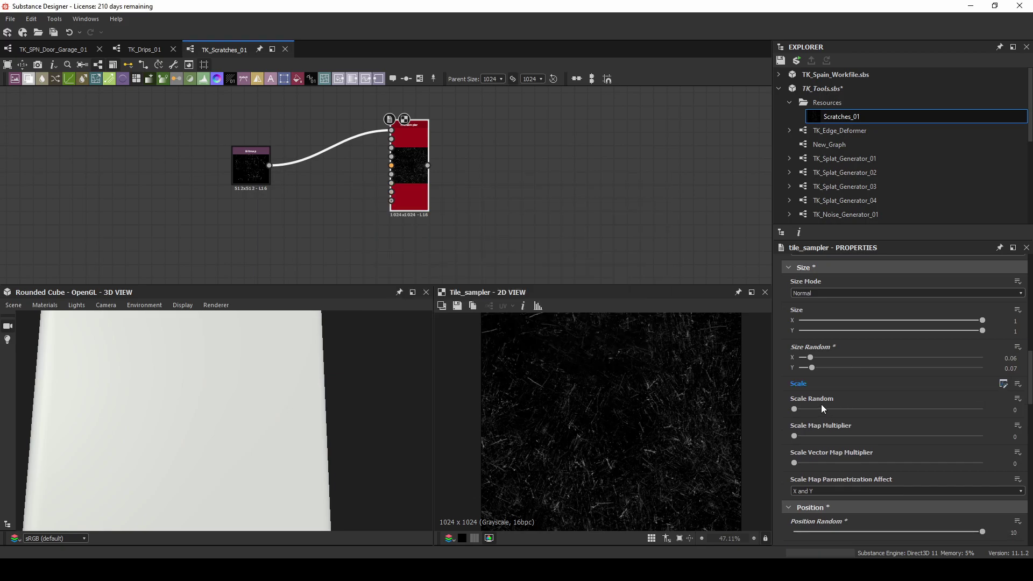
left_click_drag(895, 411, 799, 411)
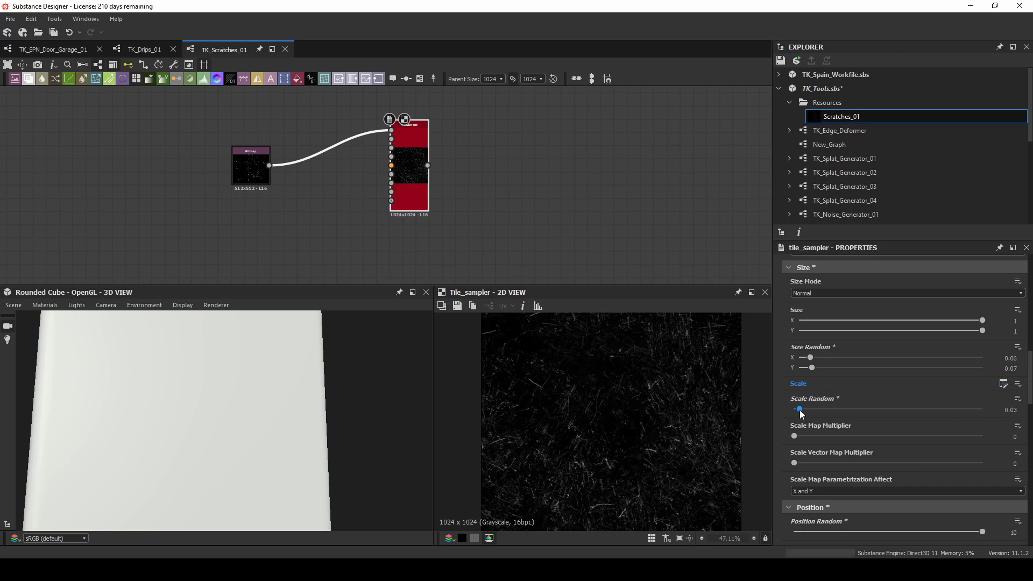
Step: Expose the Tile Sampler's Mask Random as a new graph input
scroll(873, 395, "down", 3)
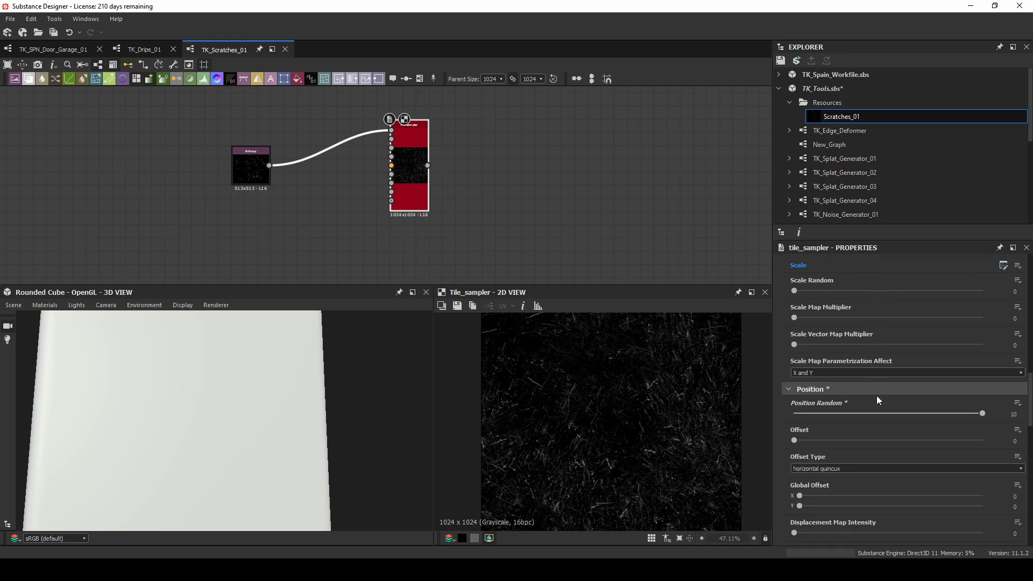
scroll(879, 397, "down", 10)
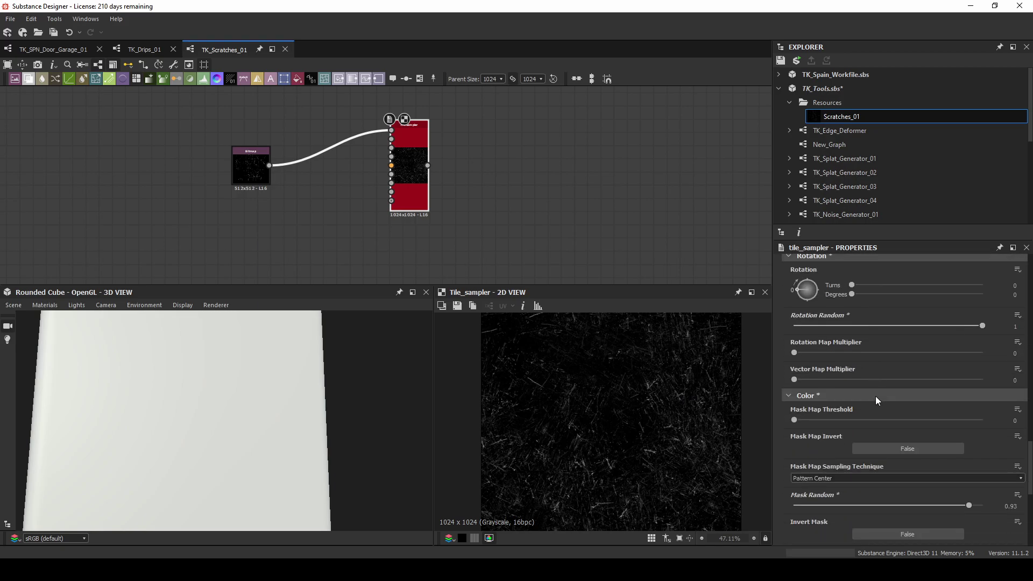
left_click(1017, 421)
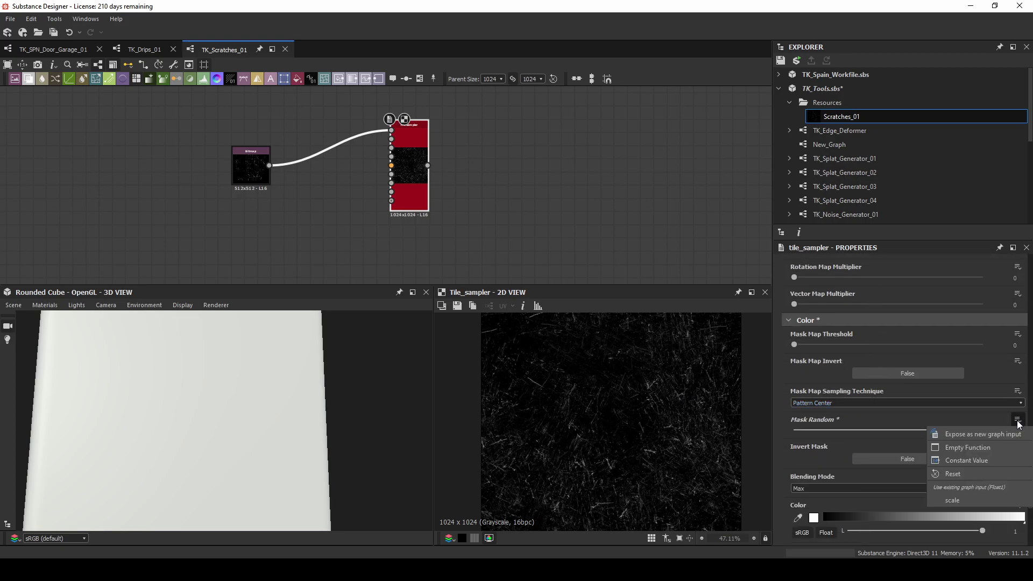
left_click(985, 432)
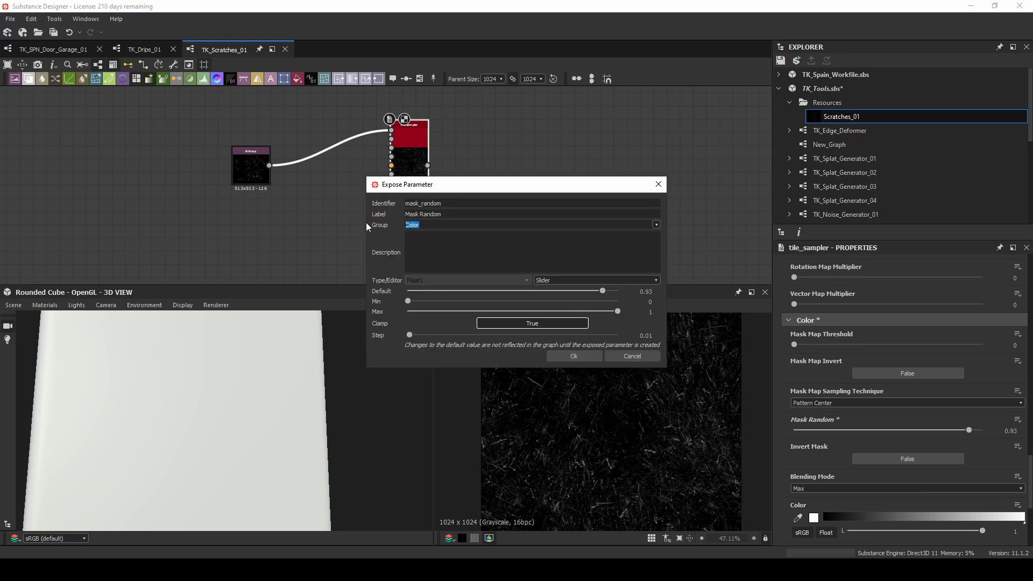
left_click(574, 356)
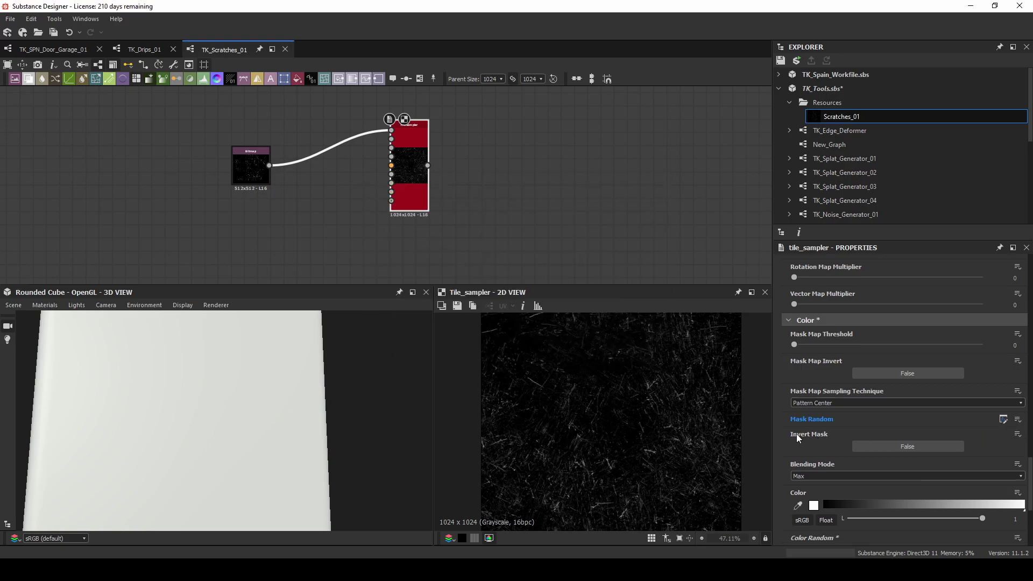
Step: Compare the scratches with Invert Mask switched on and off in the Tile Sampler
left_click(889, 441)
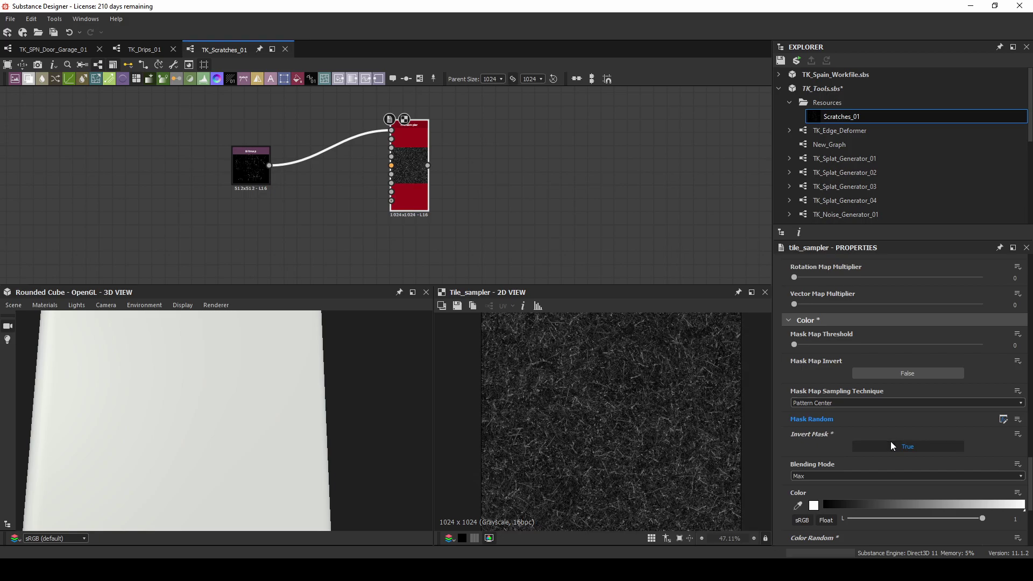
left_click(889, 441)
left_click(890, 441)
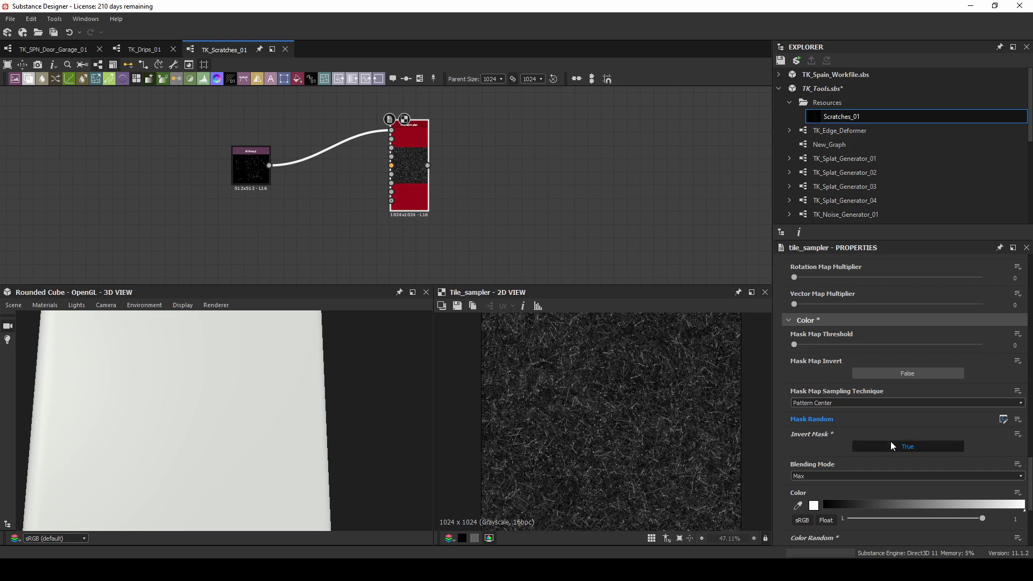
left_click(889, 441)
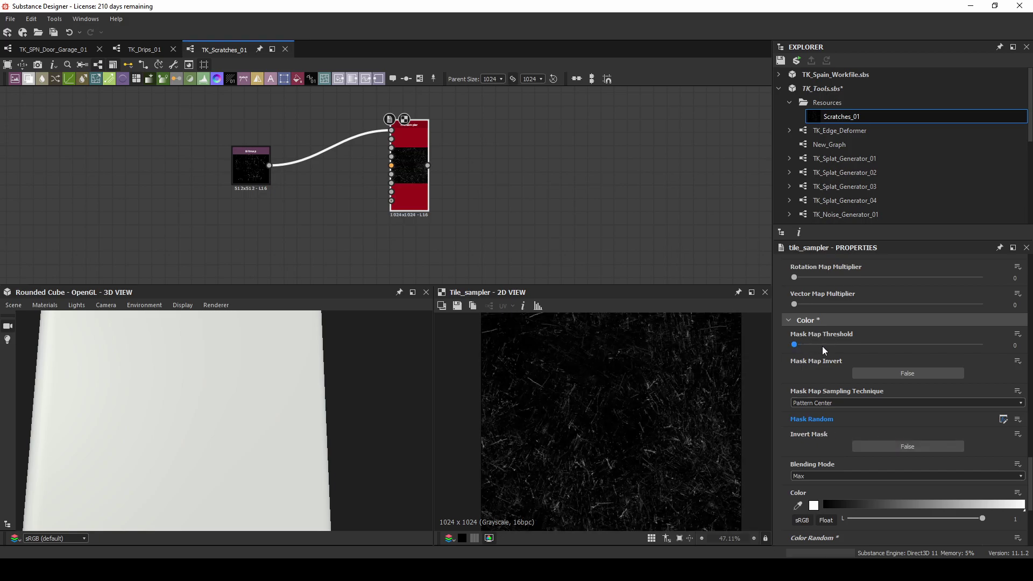
scroll(809, 460, "down", 6)
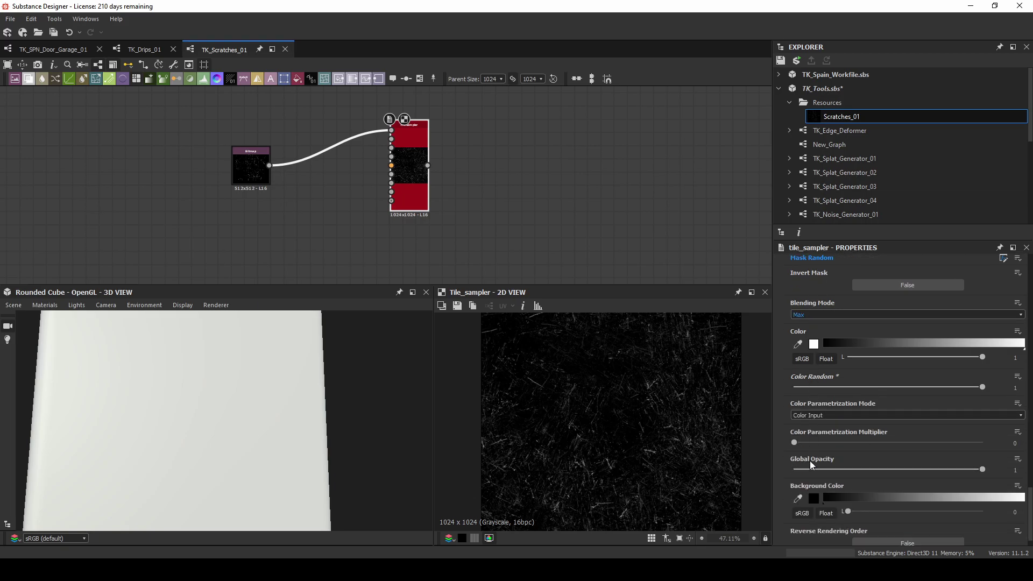
Step: Add an Output node fed by the Tile Sampler in the TK_Scratches_01 graph
scroll(811, 460, "up", 6)
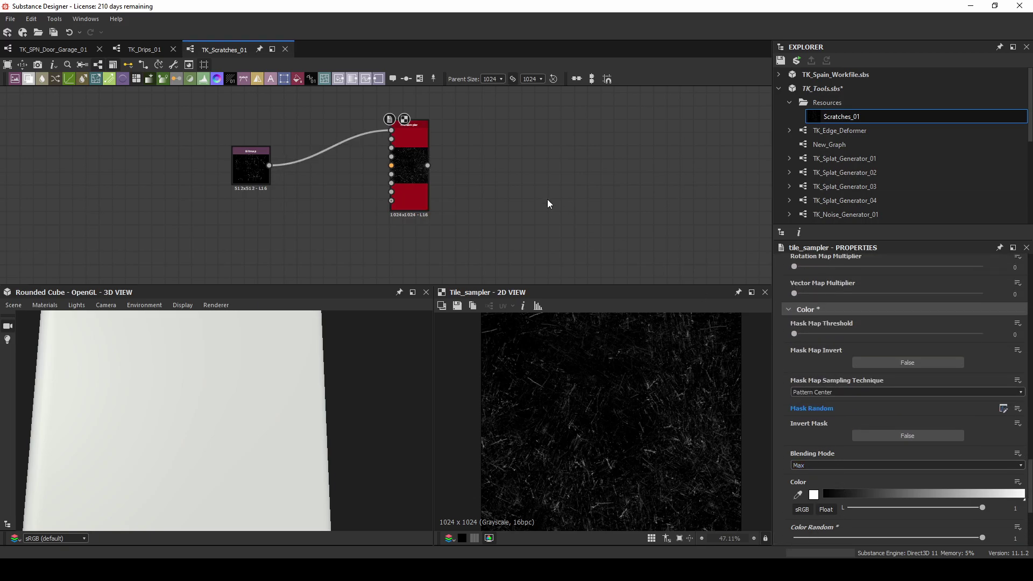
left_click_drag(428, 166, 512, 168)
type("output")
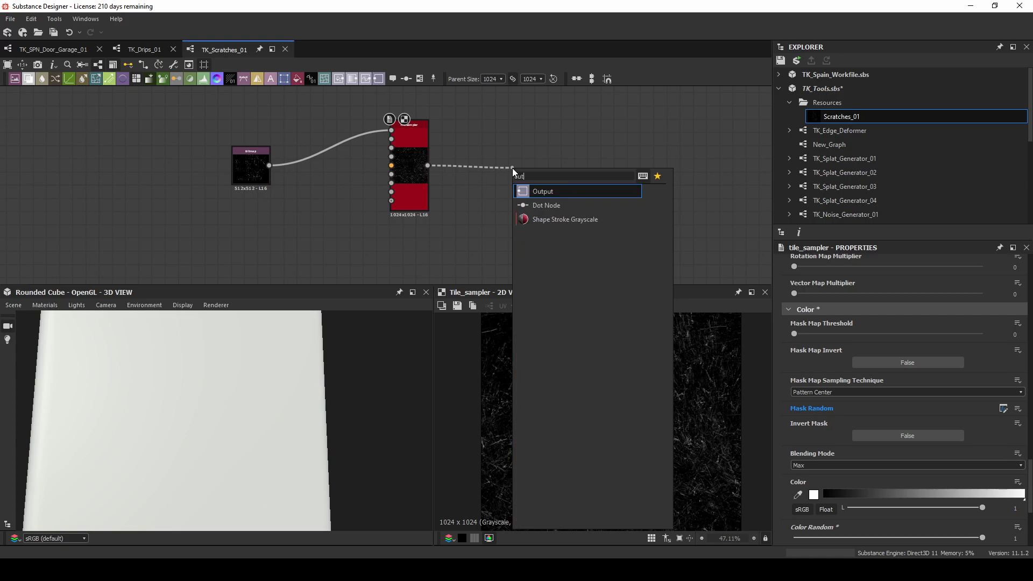
key("Return")
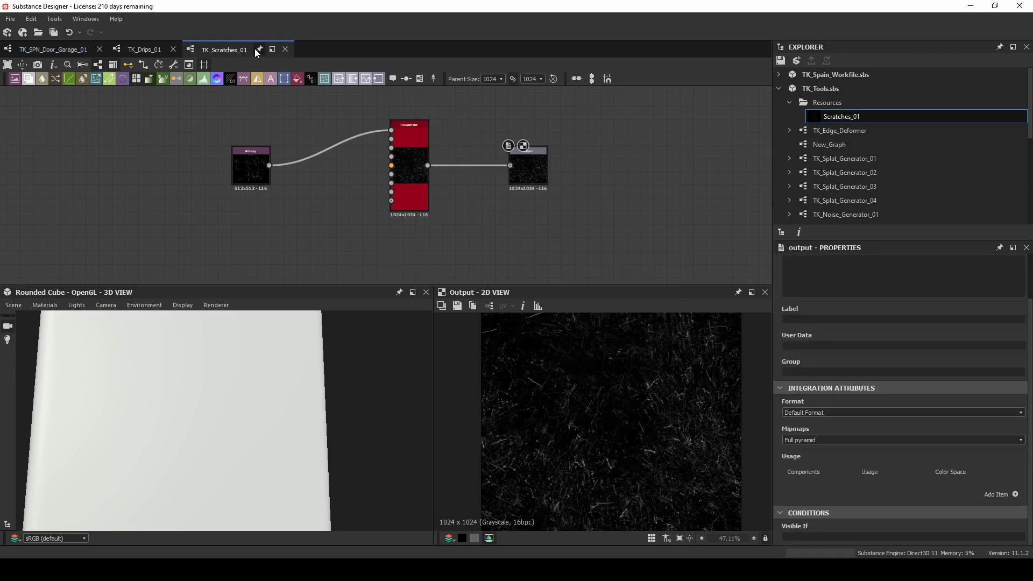
Step: In the TK_SPN_Door_Garage_01 graph, reposition the black mask node beside the AO group and enclose it in a frame titled Drips
left_click(58, 51)
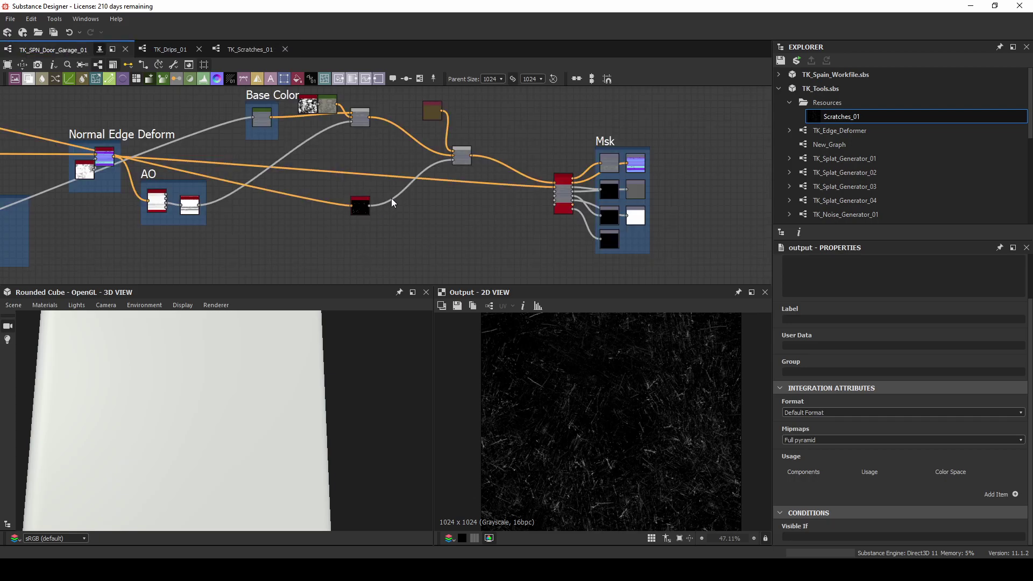
left_click_drag(364, 215, 322, 198)
right_click(321, 198)
left_click(357, 275)
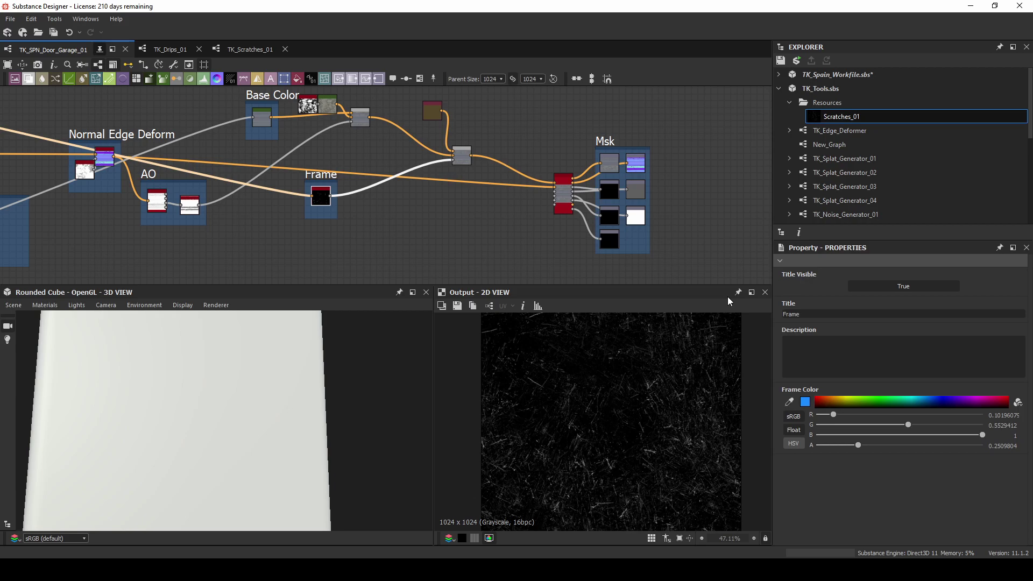
left_click_drag(803, 314, 759, 310)
type("Drips")
Step: Preview the TK_PBR_Unreal4 node in the 2D view and show the garage door graph's outputs on the 3D model
double_click(560, 189)
middle_click_drag(399, 205, 415, 192)
right_click(394, 222)
left_click(431, 294)
Step: Add a Uniform Color node in the empty area below the Drips frame
left_click(465, 205)
key("space")
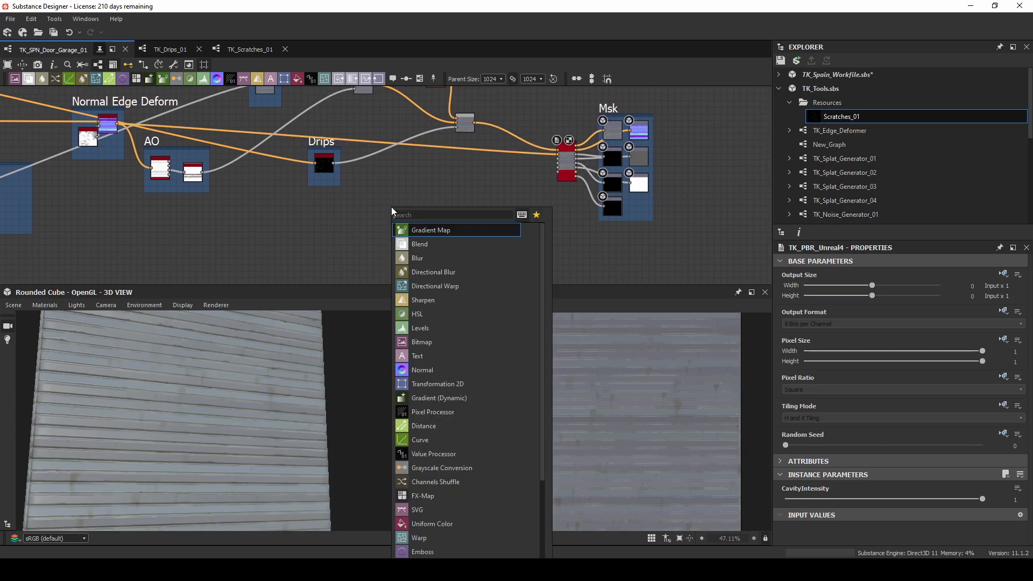
type("uniform")
key("Return")
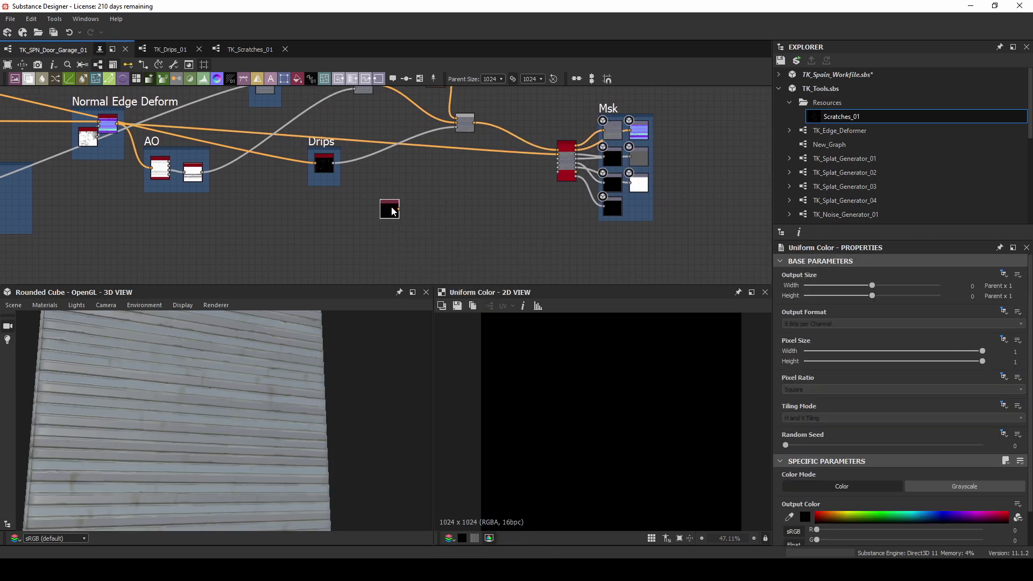
Step: Switch the Uniform Color node to grayscale and feed it through an Invert Grayscale node into the red PBR node
middle_click_drag(167, 203, 289, 195)
left_click(968, 487)
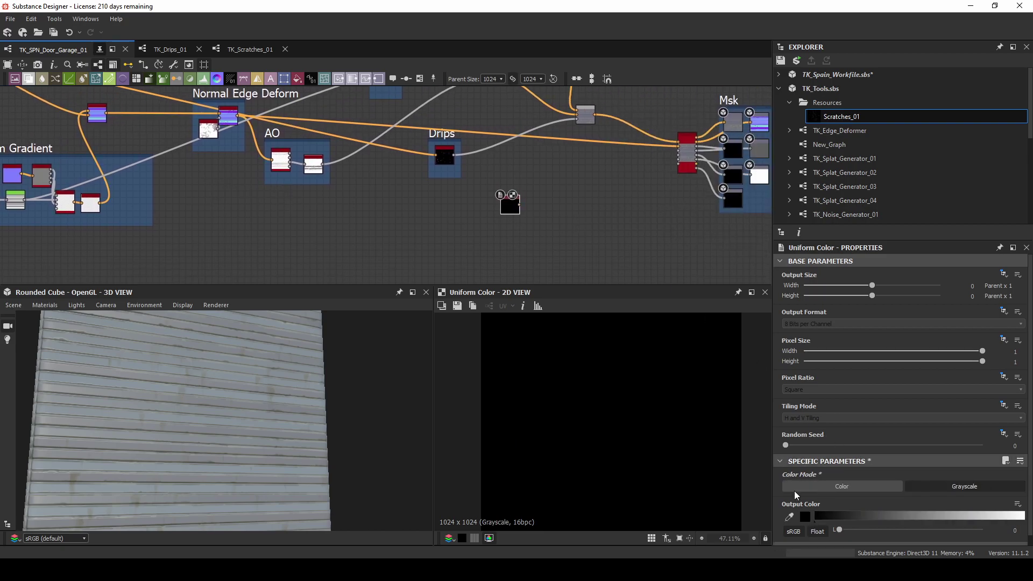
left_click_drag(566, 199, 631, 183)
type("invert")
key("Return")
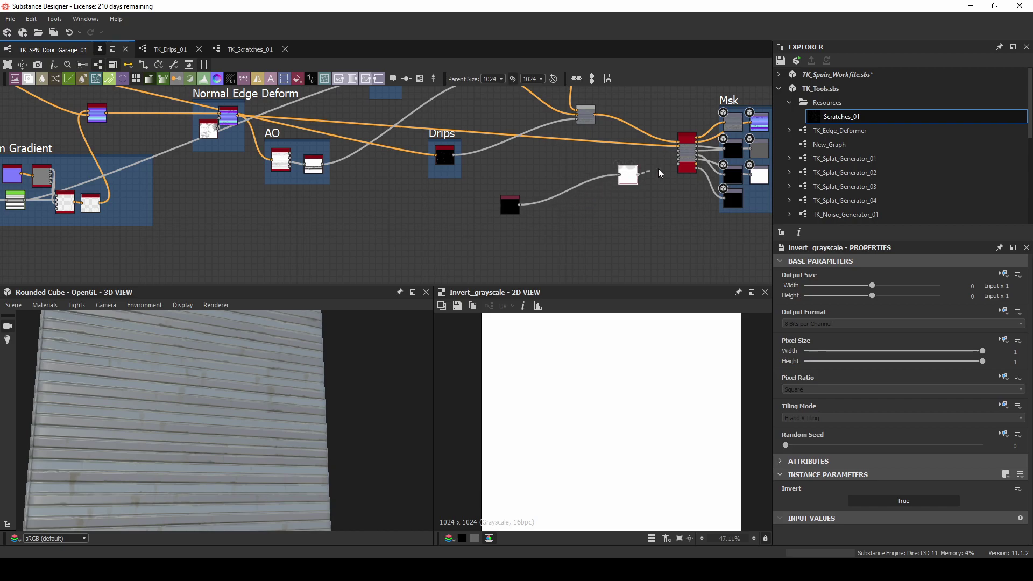
scroll(686, 159, "up", 5)
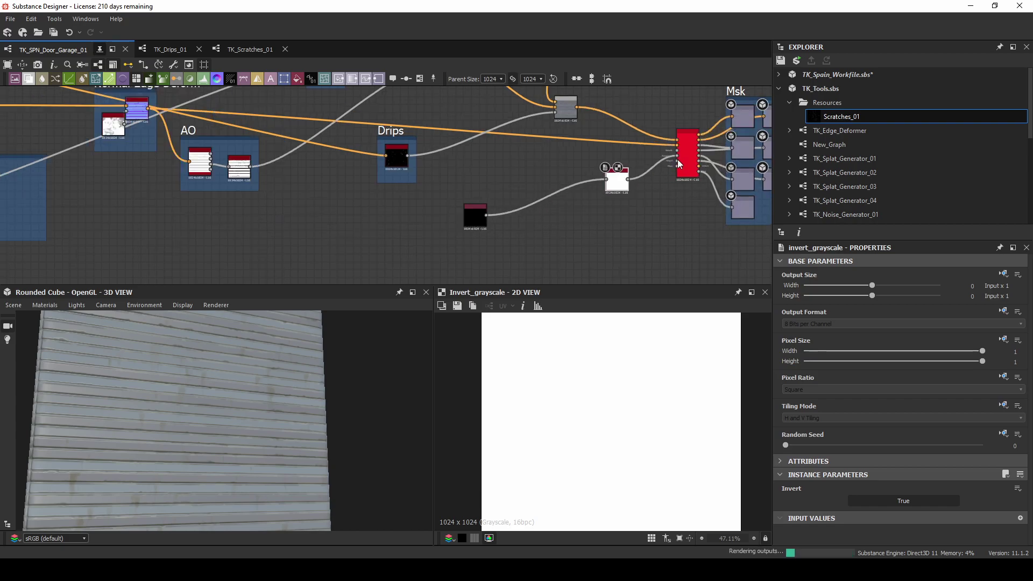
scroll(676, 153, "down", 2)
left_click_drag(205, 398, 156, 407)
Step: Set the Uniform Color node's output luminance to 0.78 and check the door's shine in the 3D view
left_click(328, 261)
left_click(922, 529)
left_click(956, 530)
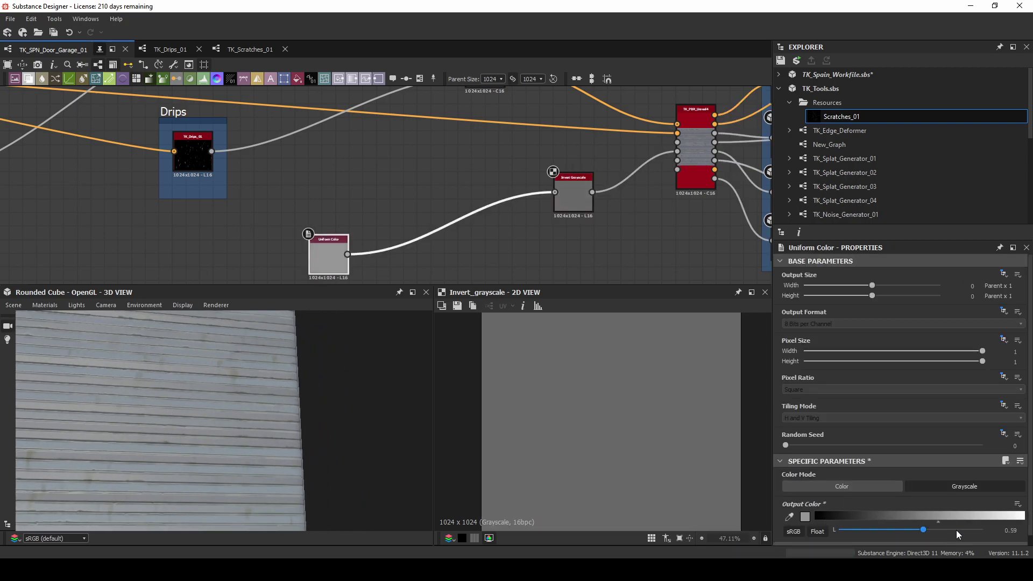
left_click(951, 530)
left_click_drag(295, 389, 178, 393)
Step: Insert a Blend node between Uniform Color and Invert Grayscale, and connect the AO group's output to it
right_click(395, 247)
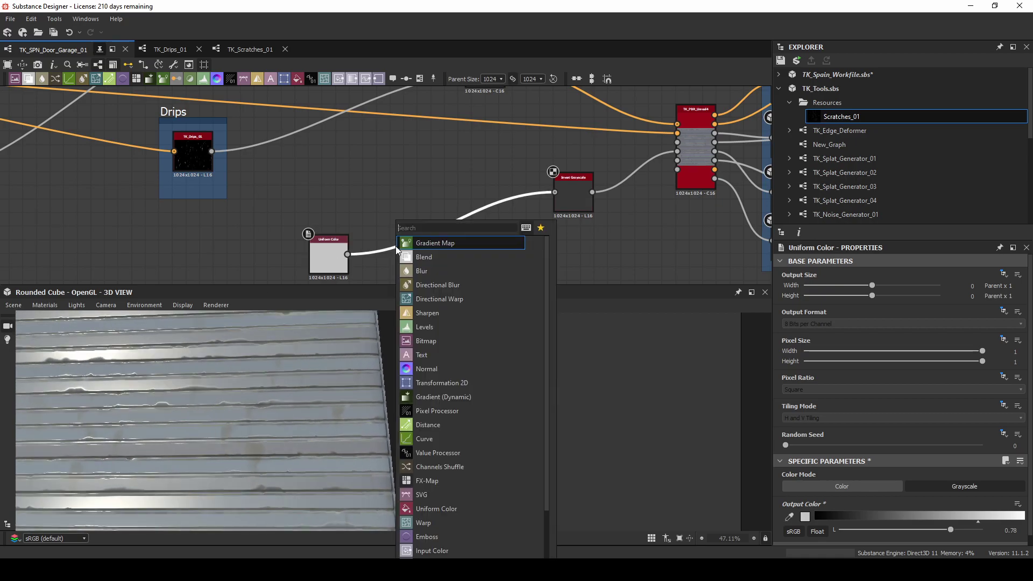
key("Escape")
middle_click_drag(336, 176, 567, 216)
scroll(567, 217, "down", 2)
left_click_drag(291, 213, 643, 239)
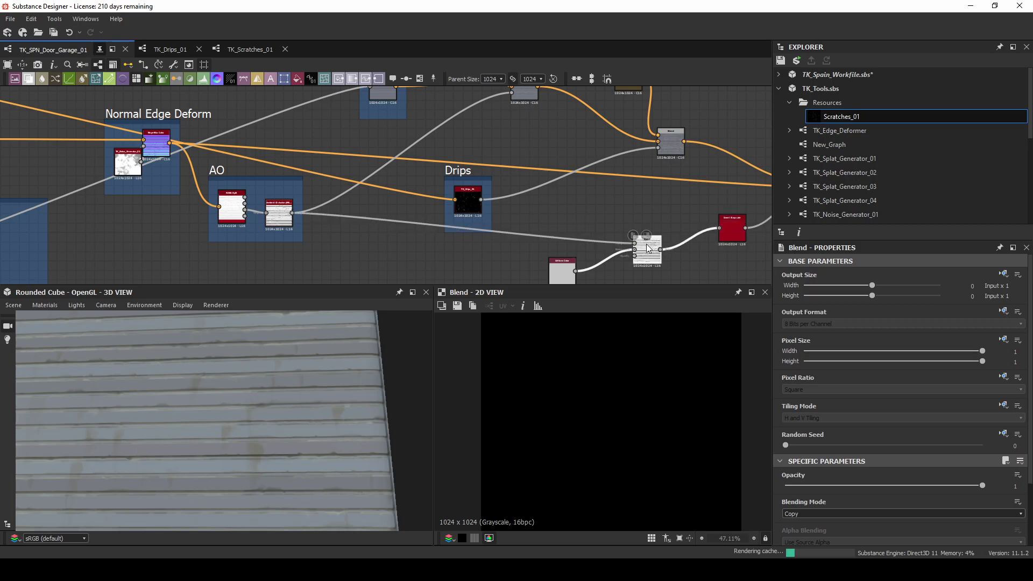
Step: Set the new Blend node's blending mode to Multiply and check the slat edges on the 3D model
left_click(820, 512)
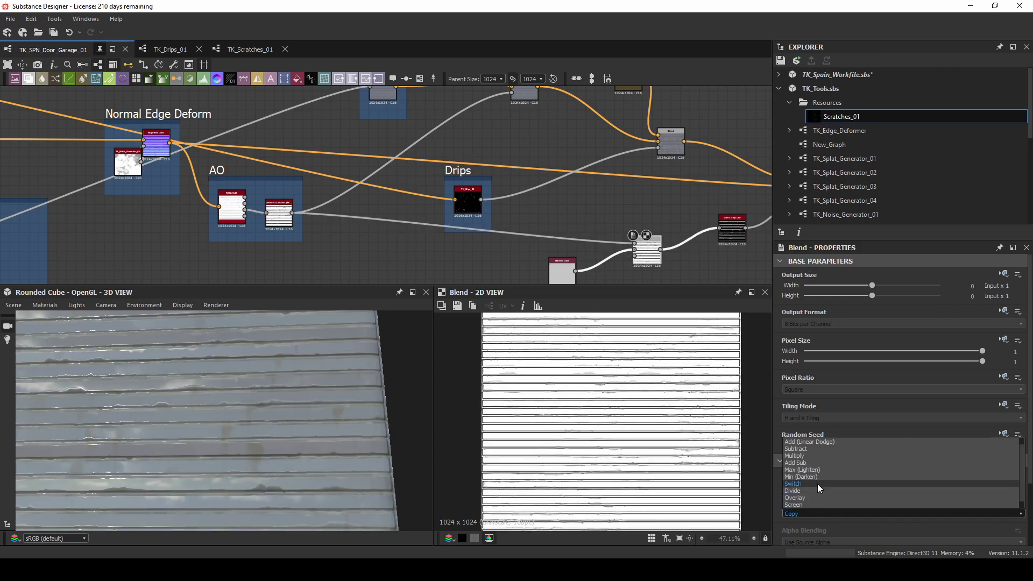
left_click(811, 454)
mouse_move(263, 398)
left_mouse_down()
mouse_move(268, 393)
mouse_move(260, 396)
left_mouse_up()
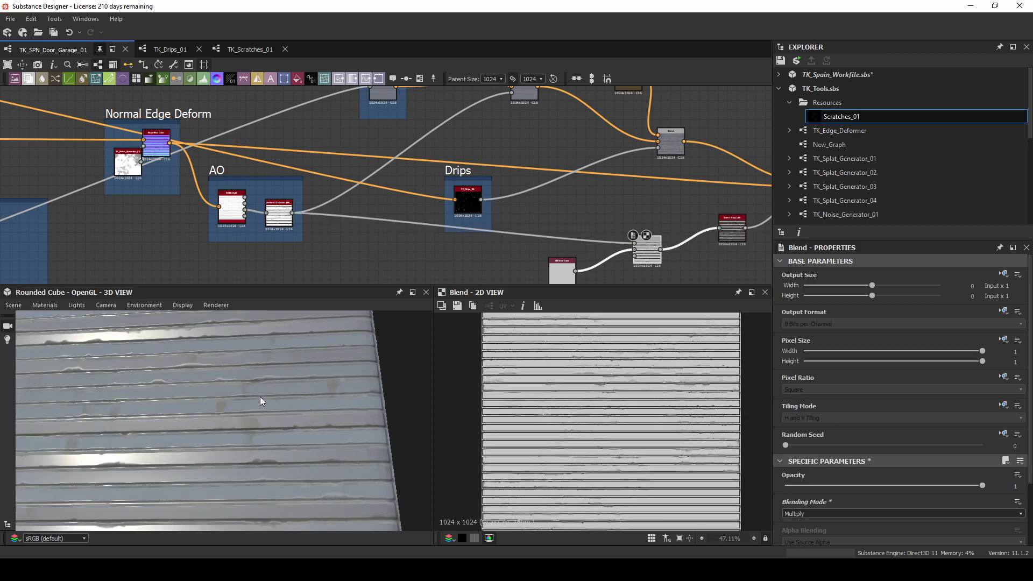
left_click_drag(164, 405, 188, 457)
scroll(188, 457, "up", 5)
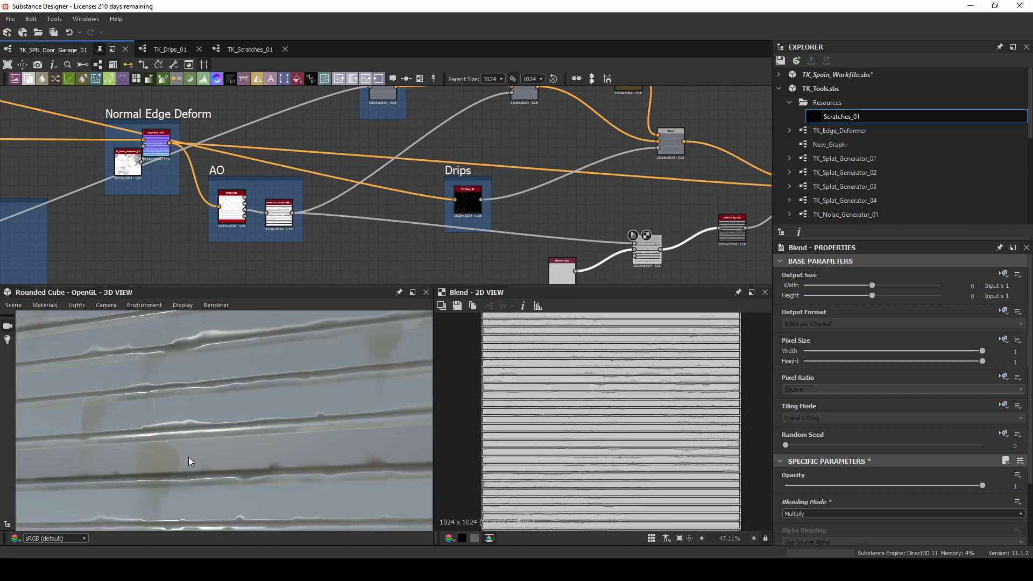
Step: Preview the Slope Blur node in the Normal Edge Deform group, set its mode to Min and fine-tune its intensity
middle_click_drag(123, 203, 163, 213)
double_click(190, 161)
scroll(566, 452, "up", 6)
scroll(568, 446, "up", 8)
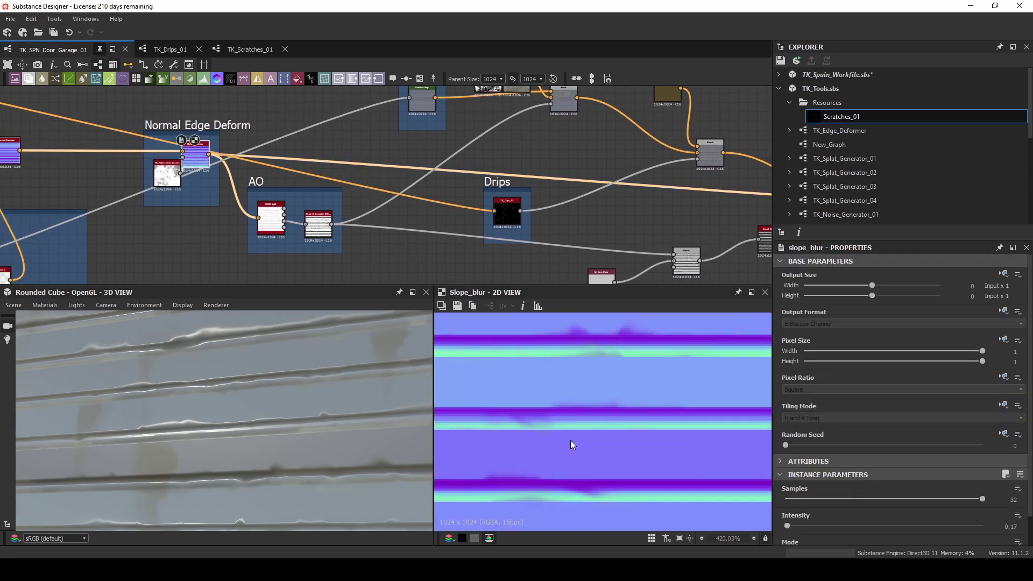
middle_click_drag(607, 376, 600, 421)
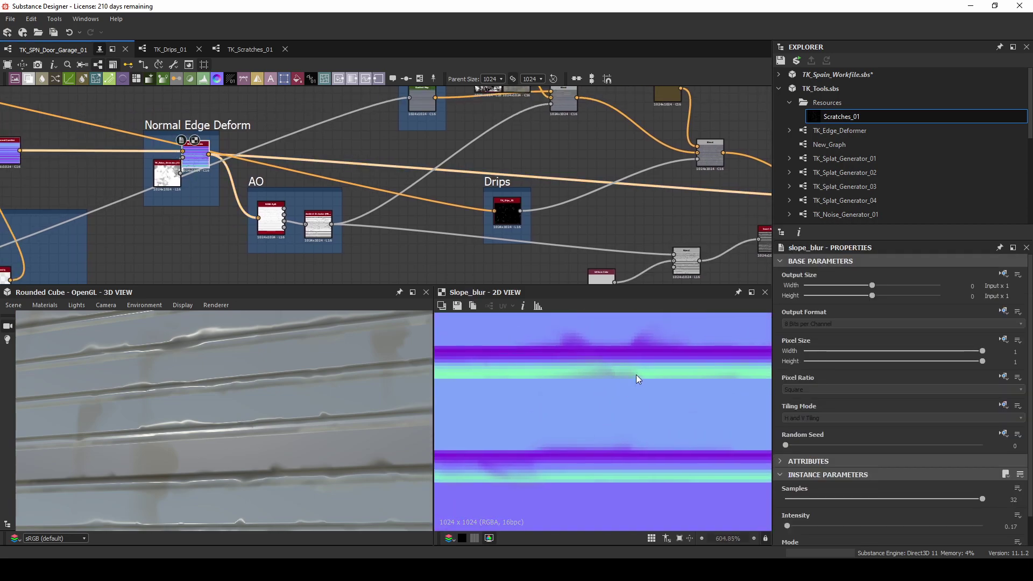
middle_click_drag(643, 379, 632, 421)
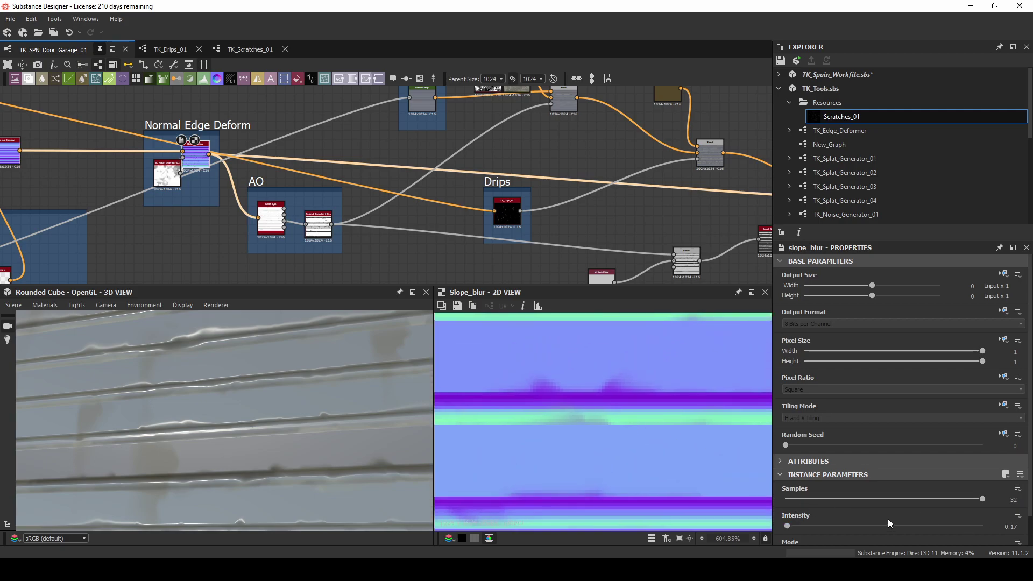
scroll(885, 520, "down", 1)
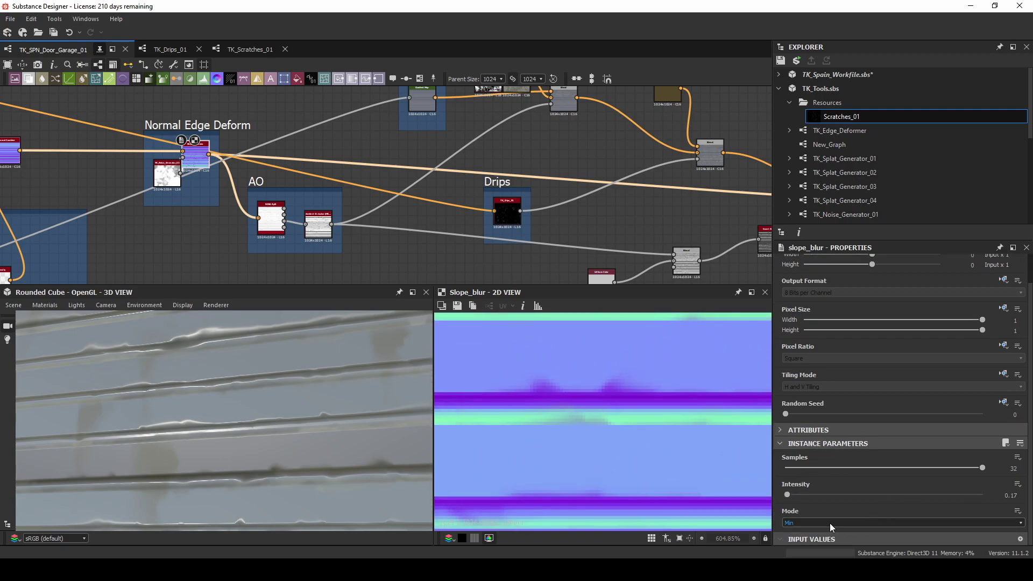
left_click(800, 524)
left_click(799, 530)
left_click(1023, 498)
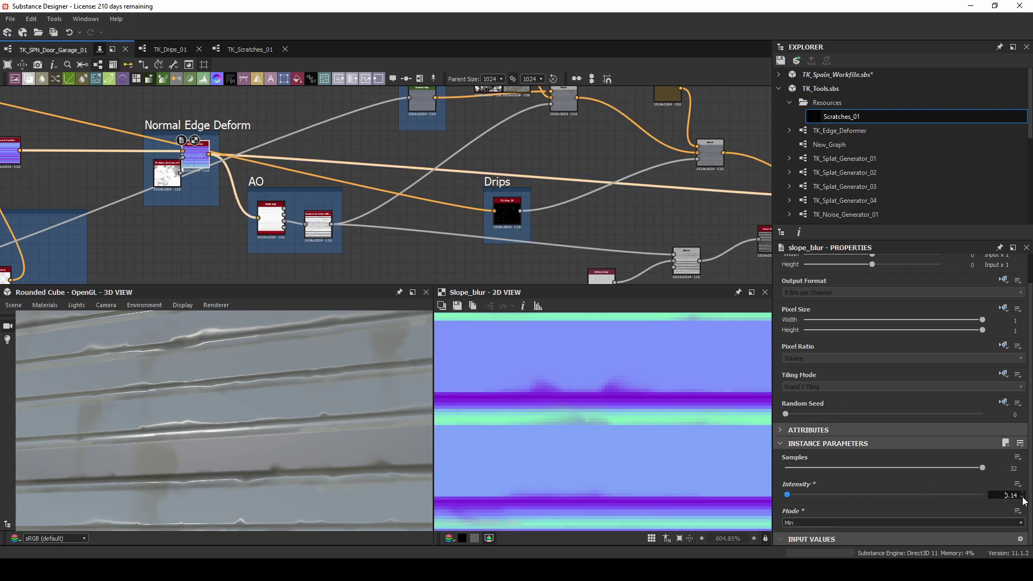
left_click(1022, 492)
Step: Set the height depth of the AO group's HBAO node to 0.53 and its radius to 2
middle_click_drag(623, 203, 611, 195)
left_click(308, 218)
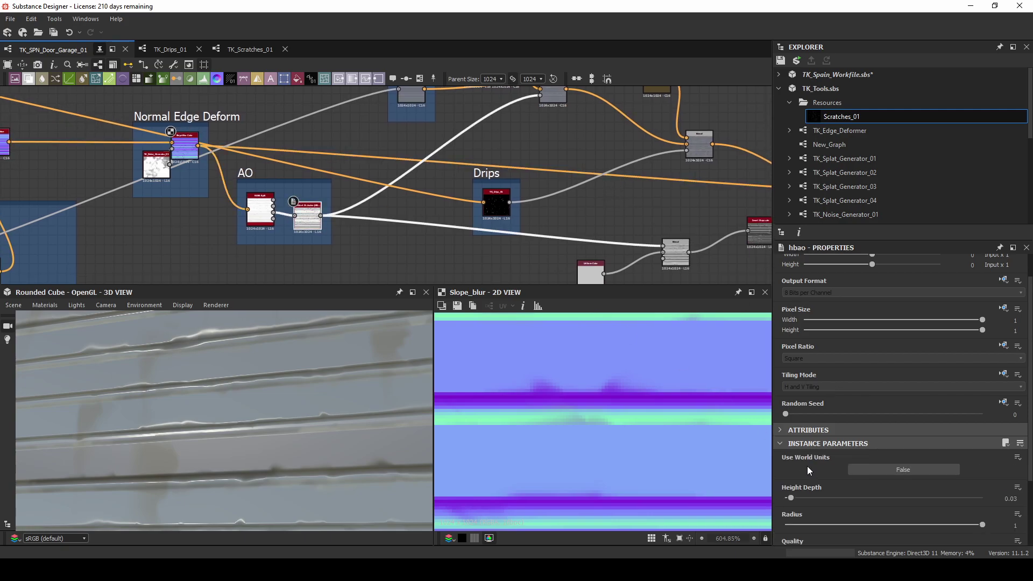
left_click(837, 499)
left_click_drag(837, 499, 890, 502)
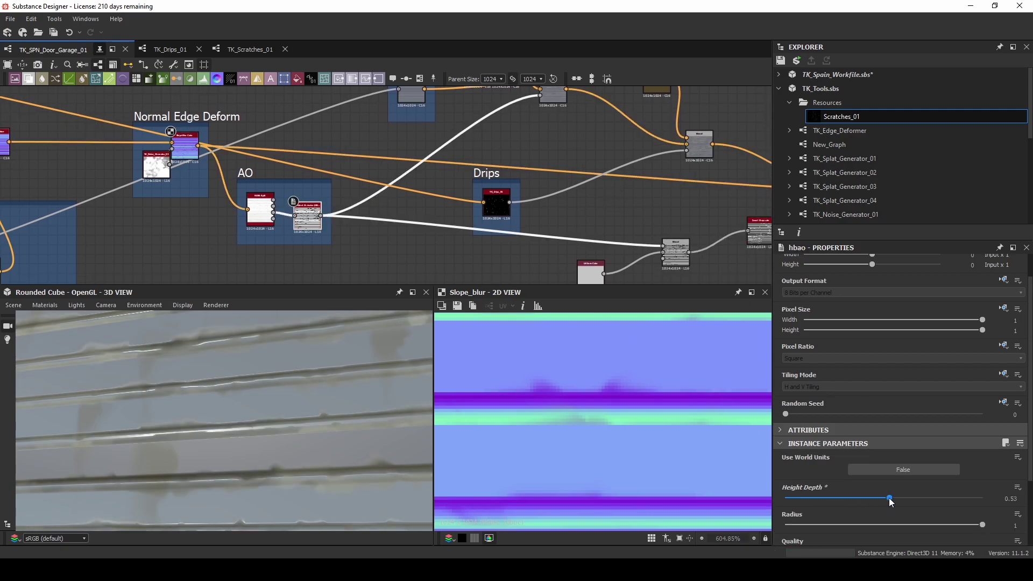
middle_click_drag(663, 262, 591, 231)
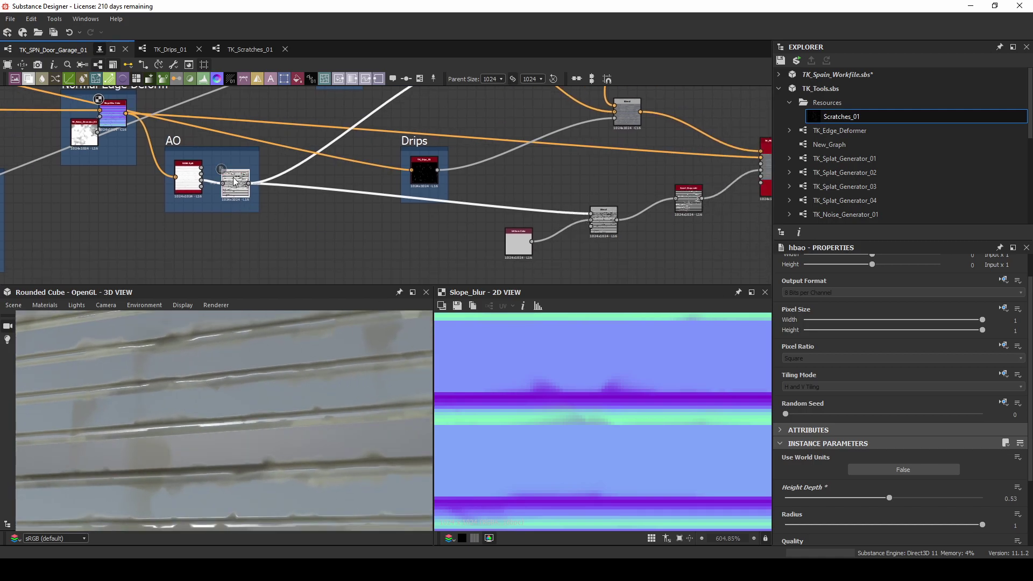
left_click(1014, 525)
type("2")
Step: Preview the AO group's RGBA Split output and the Tile Sampler output in the Basic Shape group
double_click(184, 184)
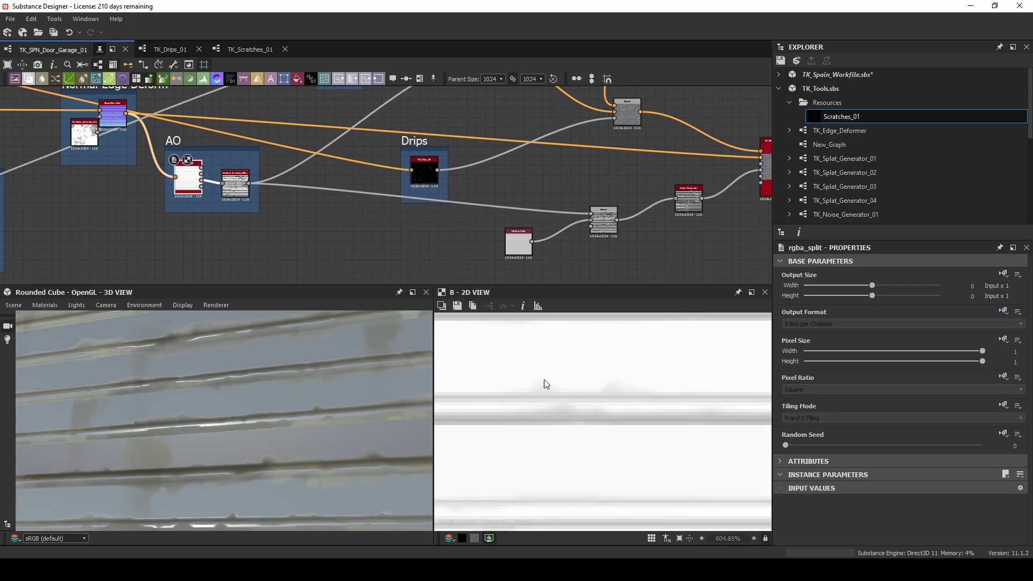
middle_click_drag(187, 163, 260, 151)
scroll(493, 414, "down", 10)
scroll(493, 414, "up", 1)
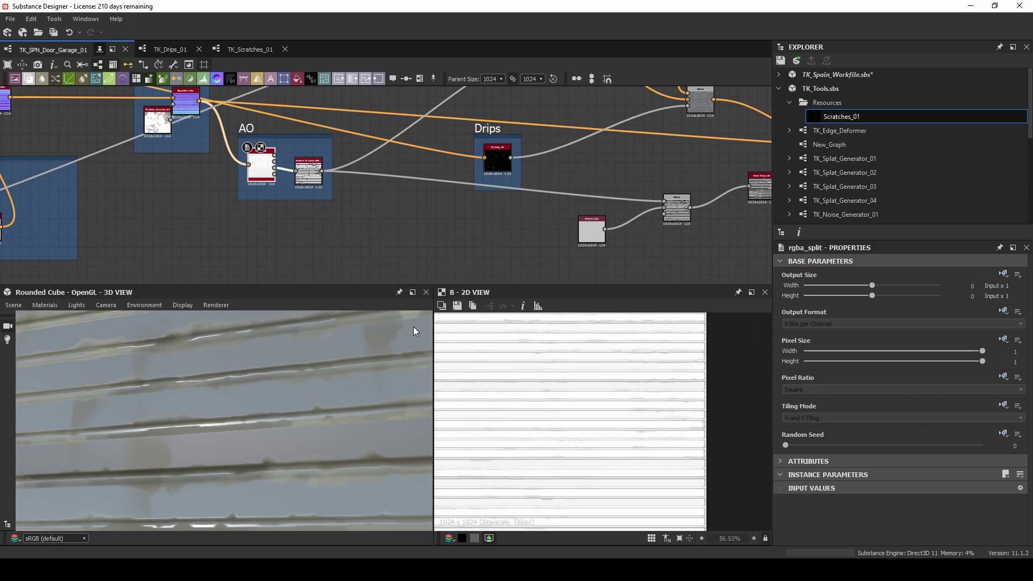
middle_click_drag(240, 209, 420, 248)
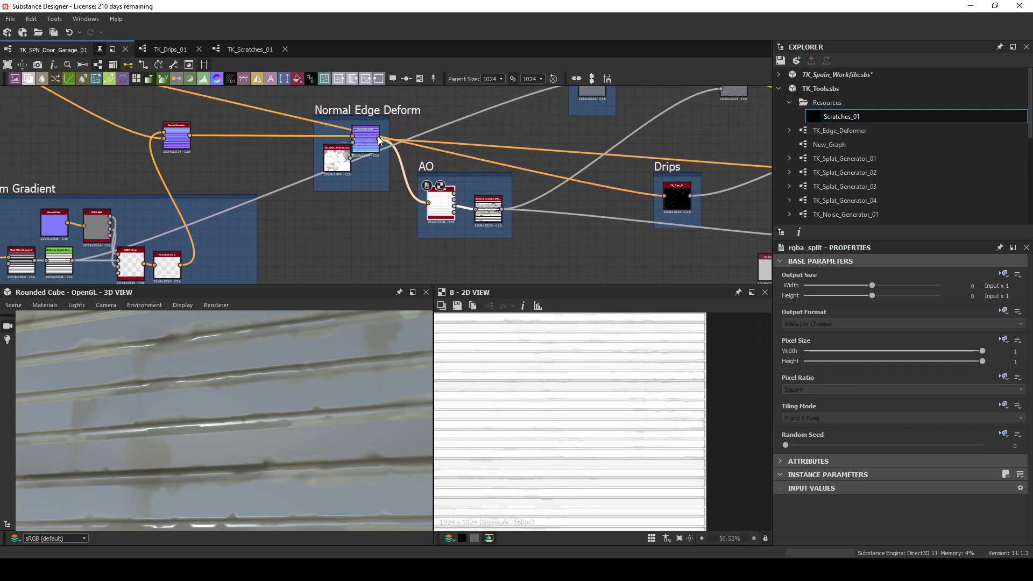
middle_click_drag(250, 177, 638, 234)
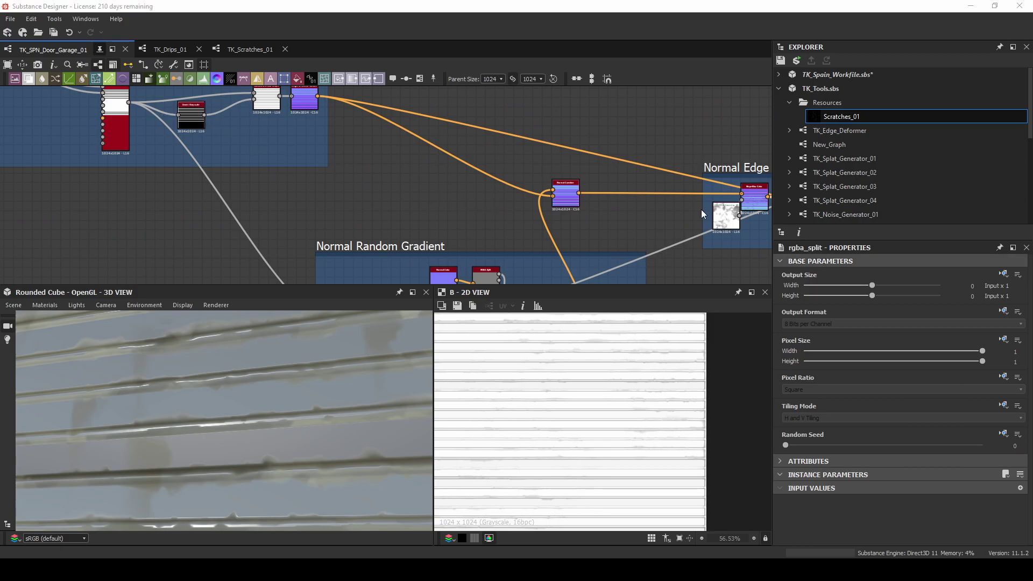
middle_click_drag(349, 188, 576, 262)
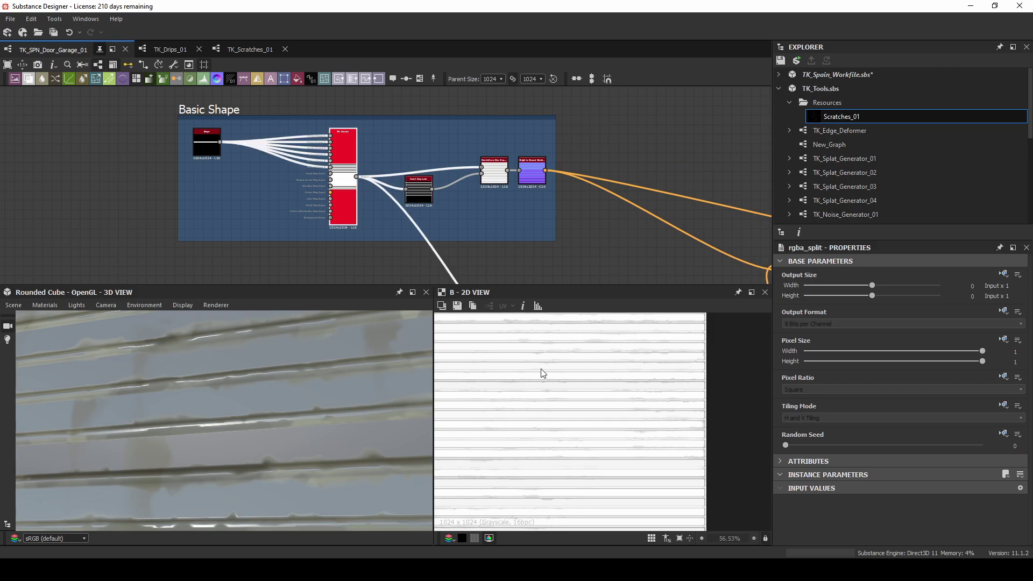
middle_click_drag(587, 249, 528, 179)
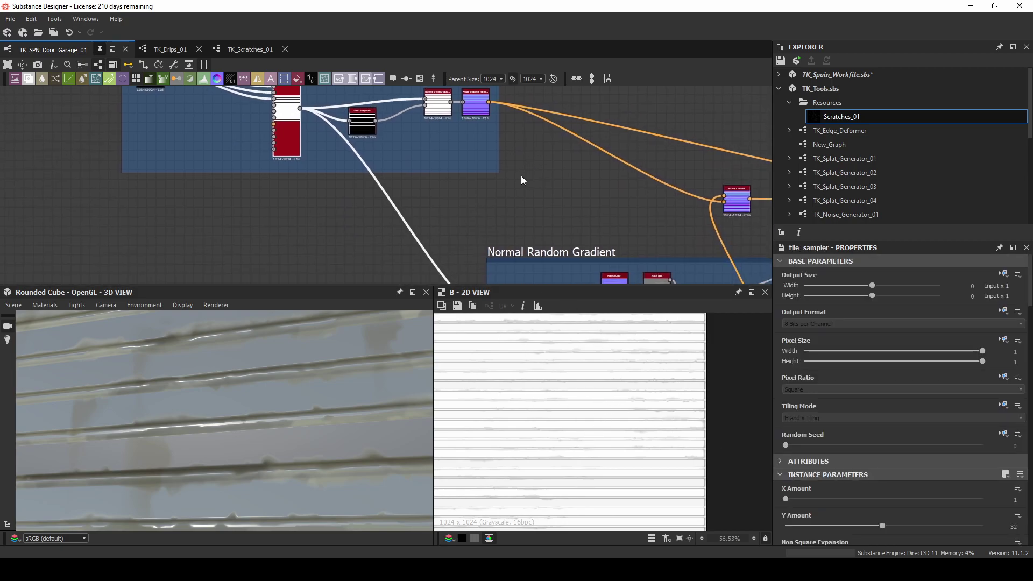
double_click(288, 113)
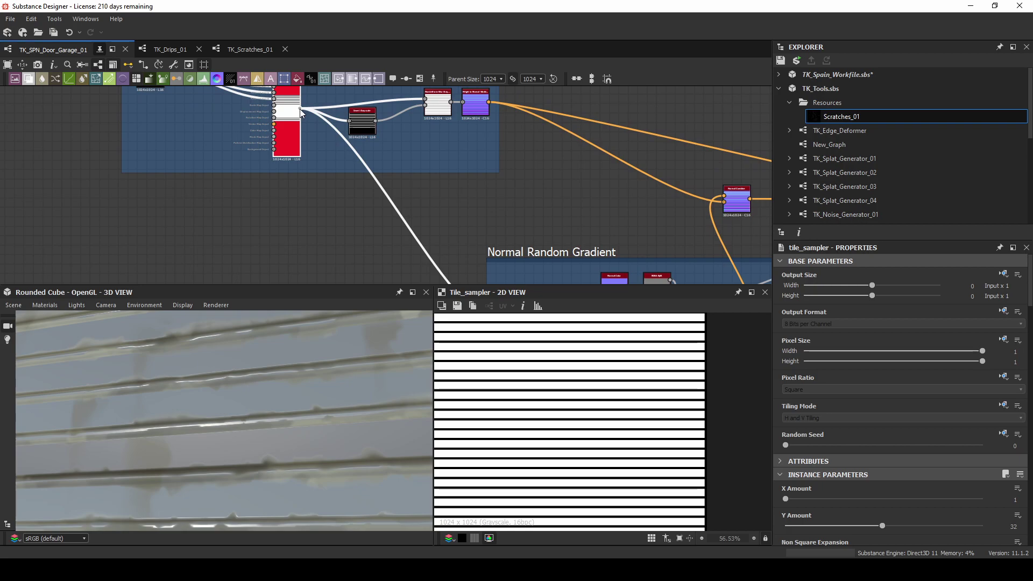
Step: Add a Blend node fed by the Tile Sampler and the existing AO blend, and route its output into Invert Grayscale
left_click_drag(302, 108, 618, 218)
type("blend")
key("Return")
middle_click_drag(498, 171, 252, 139)
middle_click_drag(516, 134, 477, 191)
left_click_drag(467, 216, 419, 286)
left_click_drag(544, 200, 458, 282)
left_click_drag(346, 241, 515, 259)
left_click(550, 279)
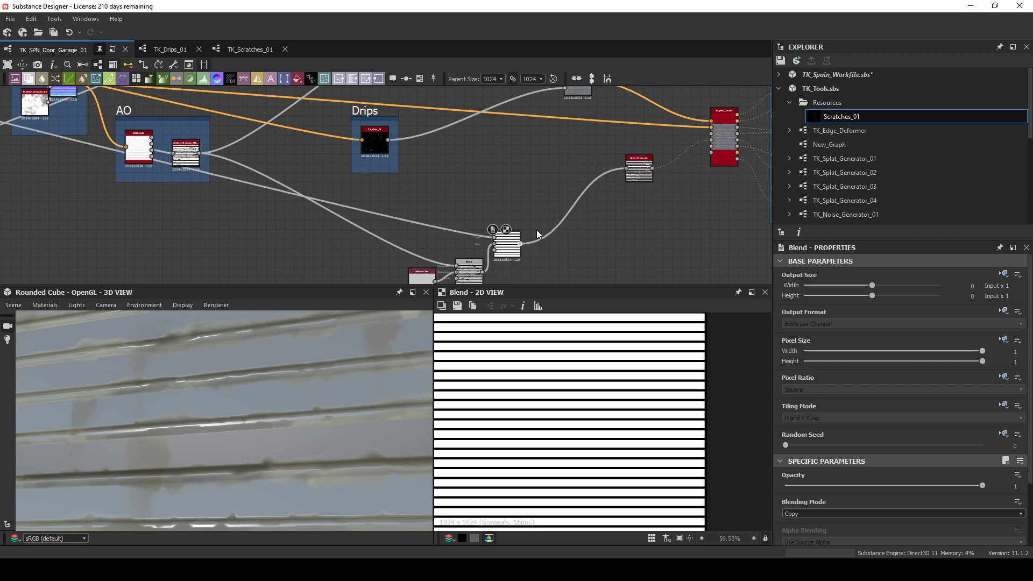
Step: Set the Tile Sampler's Blend node to Multiply and inspect the reflections on the 3D model
left_click(808, 512)
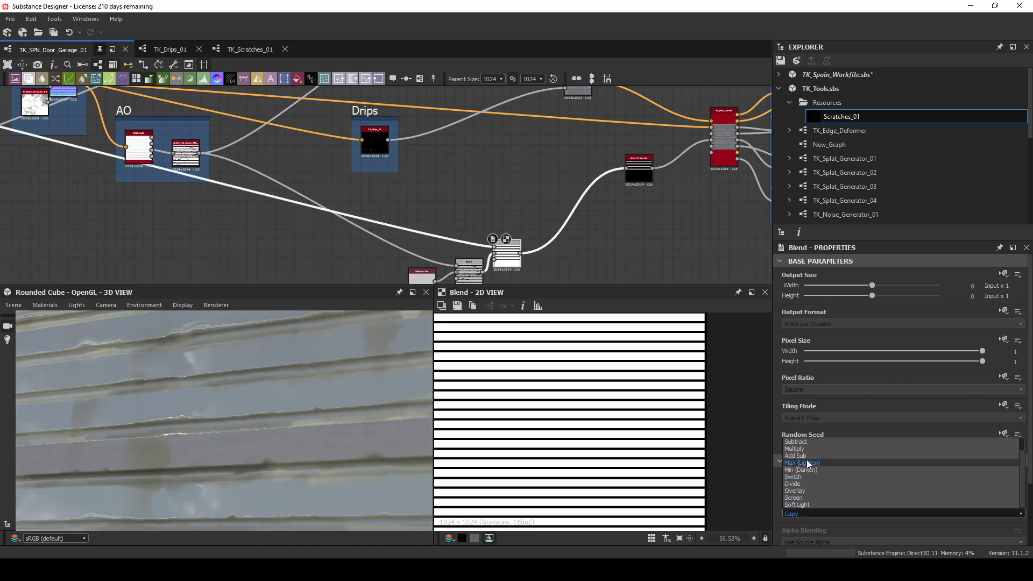
left_click(806, 447)
mouse_move(213, 365)
left_mouse_down()
mouse_move(235, 356)
mouse_move(208, 360)
mouse_move(203, 381)
mouse_move(203, 353)
mouse_move(203, 379)
left_mouse_up()
middle_click_drag(516, 206, 520, 155)
left_click_drag(267, 401, 263, 402)
Step: Set the Normal Intensity node in the Normal Random Gradient group to -1 and check the model
middle_click_drag(343, 160, 653, 269)
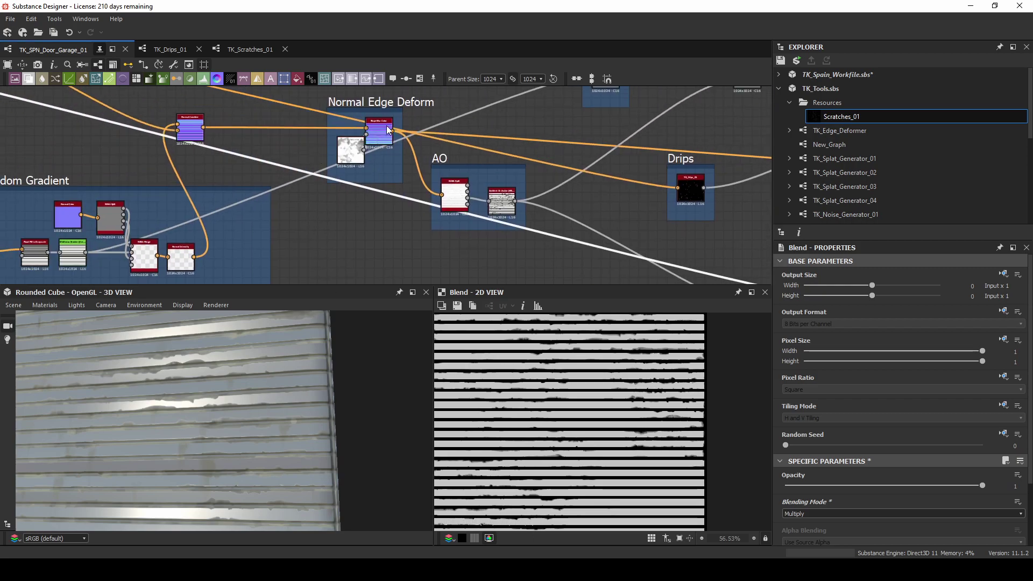
left_click(181, 256)
left_click_drag(821, 499, 786, 499)
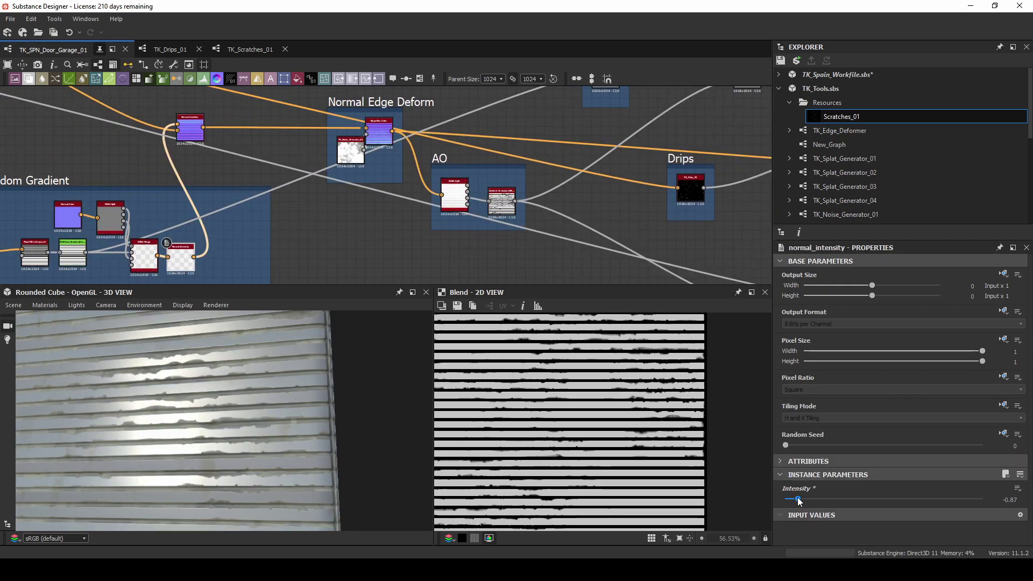
left_click_drag(371, 431, 218, 375)
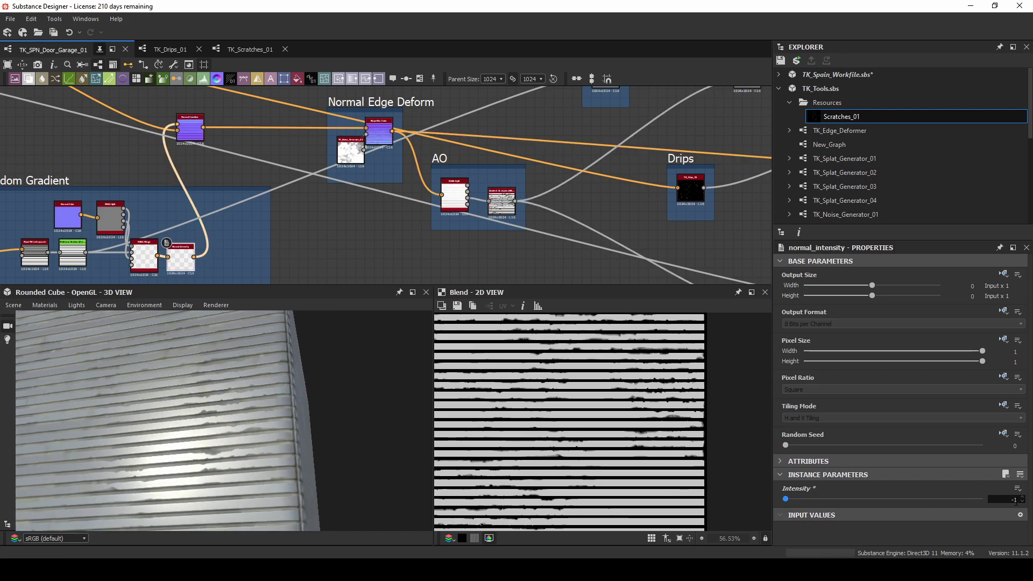
Step: Try an intensity of 0 on the Normal Intensity node and restore it to -1
type("0")
key("Return")
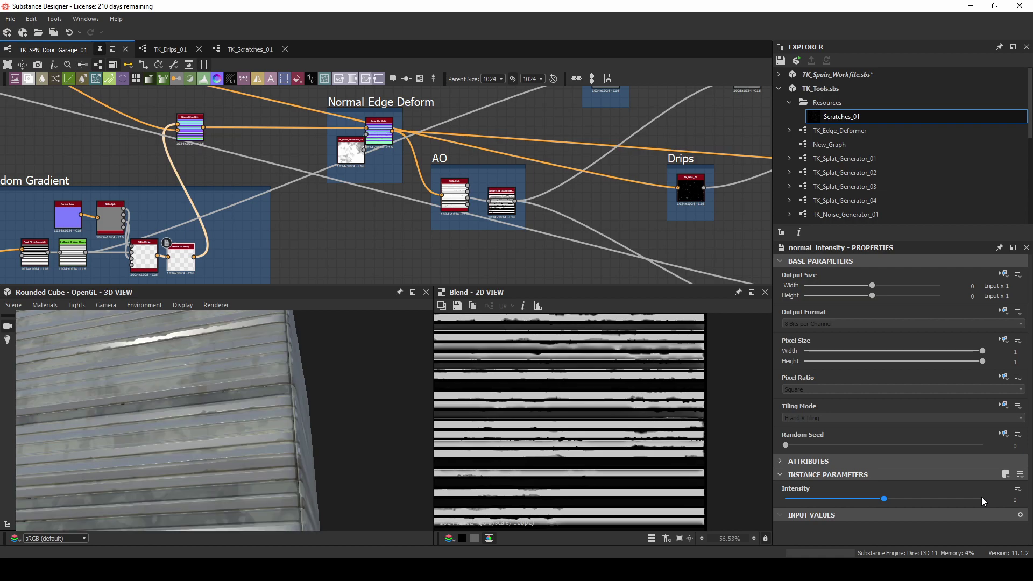
left_click(1014, 499)
key("Return")
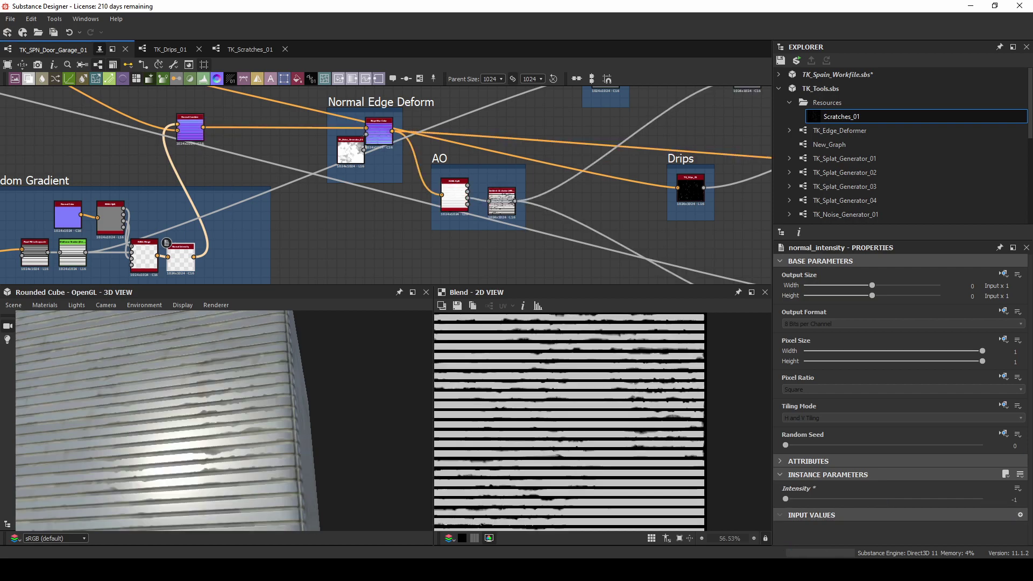
Step: Fine-tune the Normal Intensity node's intensity to -0.91 while checking the slats' reflections
left_click(1023, 499)
left_click(1022, 498)
left_click(1023, 499)
left_click(1023, 498)
left_click(1023, 498)
left_click_drag(171, 402, 179, 377)
left_click(1022, 498)
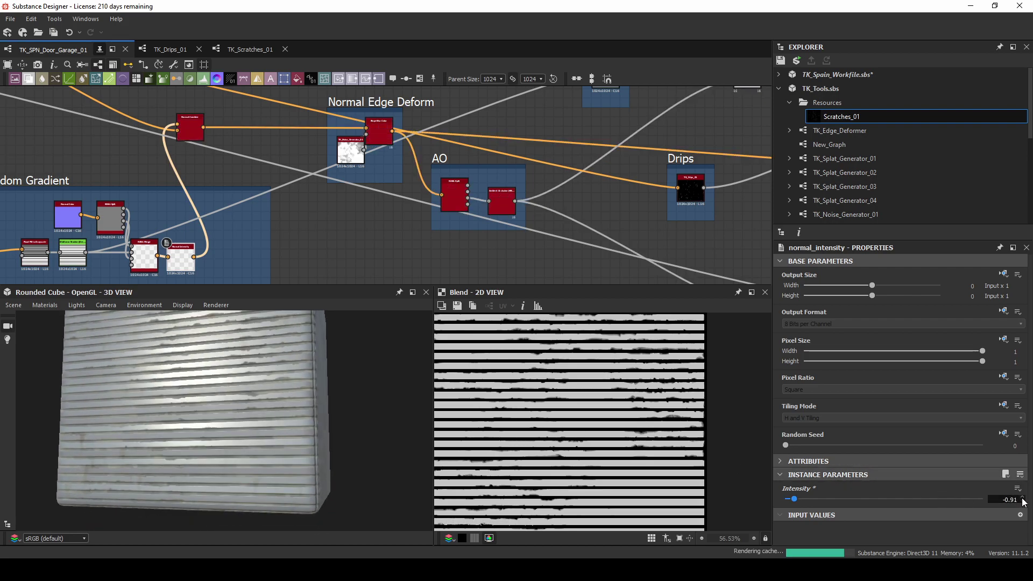
Step: Set the height depth of the Basic Shape group's Height to Normal World Units node to 38.15 cm
middle_click_drag(376, 136, 670, 244)
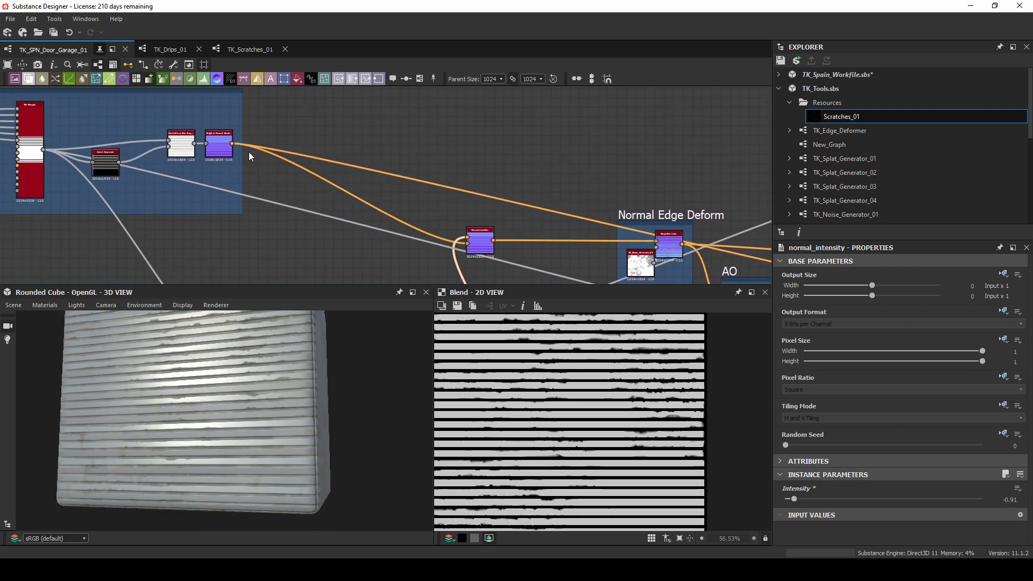
left_click(219, 144)
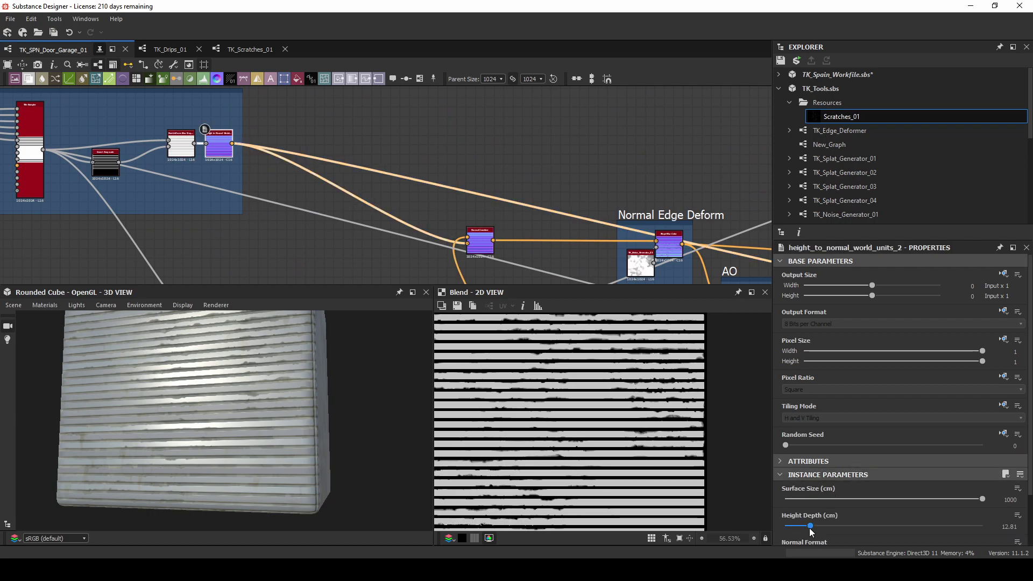
left_click_drag(793, 524, 861, 526)
scroll(192, 389, "up", 5)
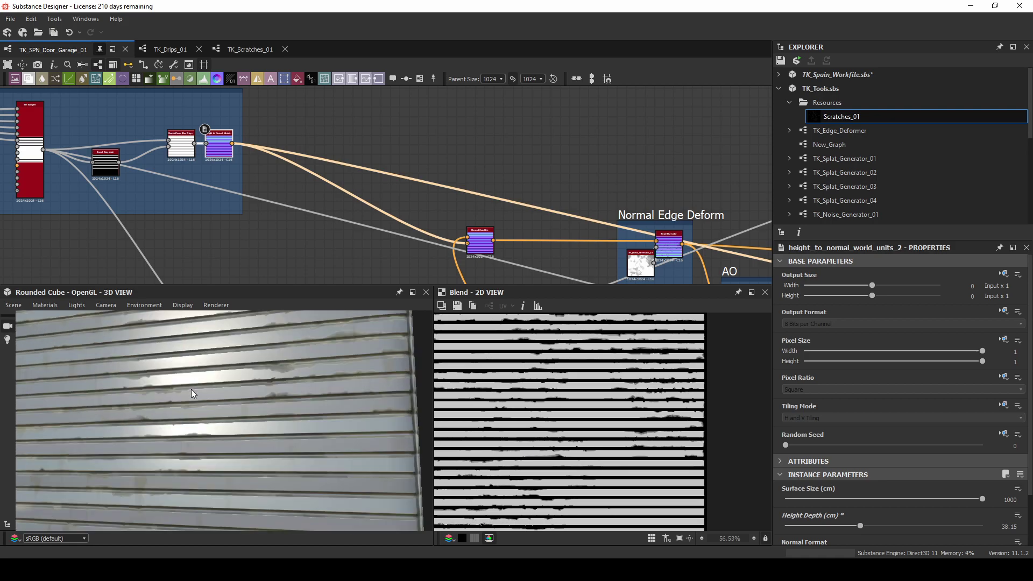
Step: Spread the Uniform Color node away from the mask's first Blend node and insert a new Blend node on the link between them
scroll(192, 376, "down", 5)
mouse_move(190, 376)
left_mouse_down()
mouse_move(163, 385)
mouse_move(180, 385)
mouse_move(183, 373)
mouse_move(175, 380)
left_mouse_up()
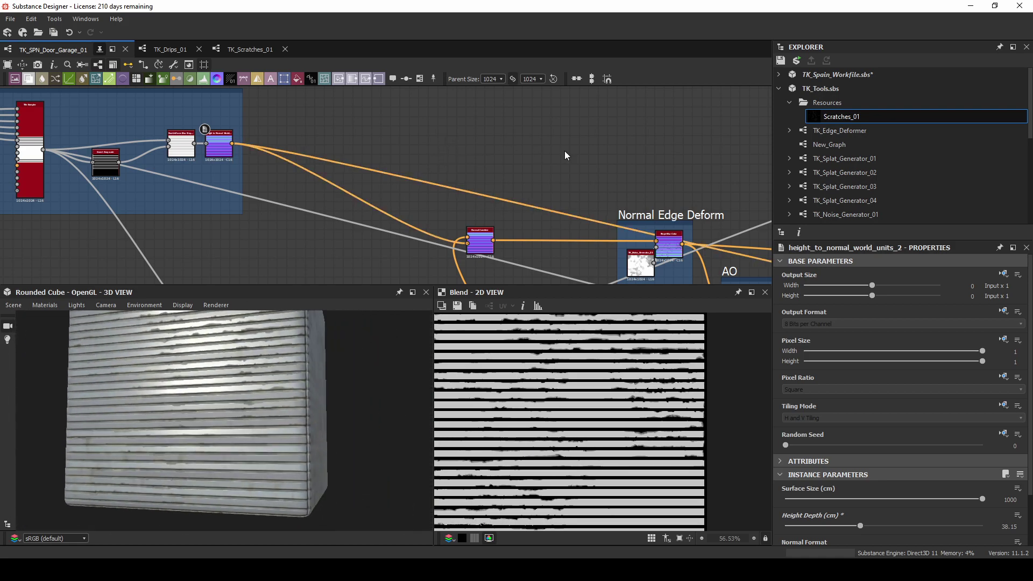
middle_click_drag(482, 145, 520, 172)
middle_click_drag(462, 132, 526, 130)
middle_click_drag(347, 224, 421, 178)
scroll(415, 198, "up", 3)
middle_click_drag(299, 198, 420, 160)
left_click_drag(352, 233, 191, 235)
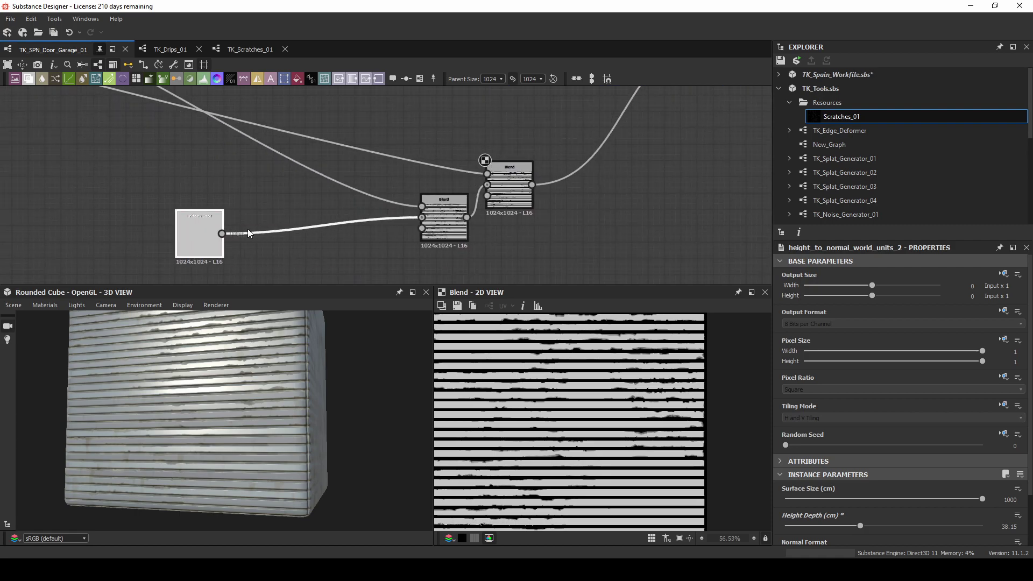
key("space")
type("bl")
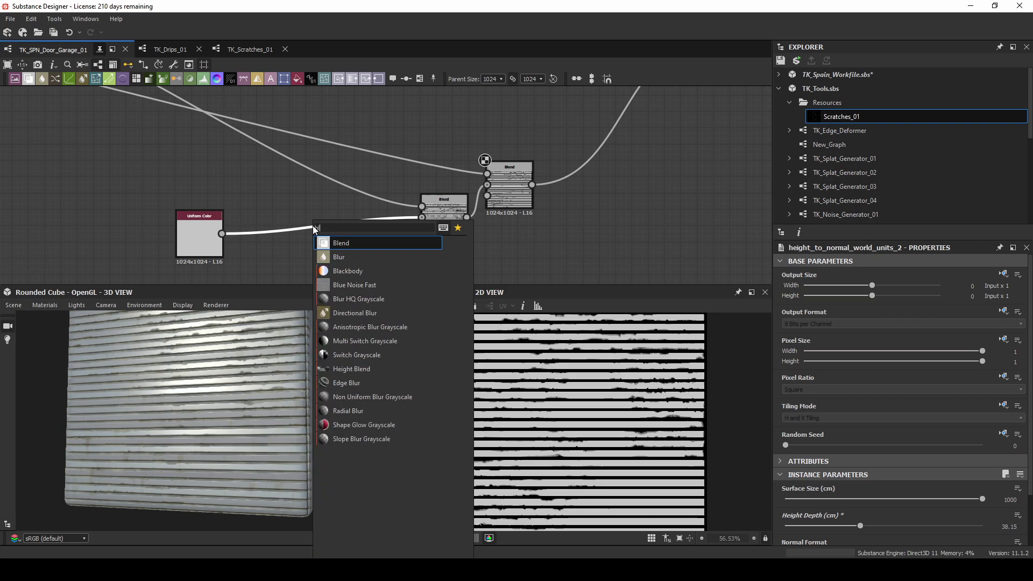
key("Return")
Step: Connect the random-gray slat stripes to the new Blend's foreground and blend them in Overlay mode at 0.14 opacity
middle_click_drag(196, 173, 428, 245)
scroll(428, 245, "down", 3)
middle_click_drag(235, 182, 289, 139)
left_click(494, 211)
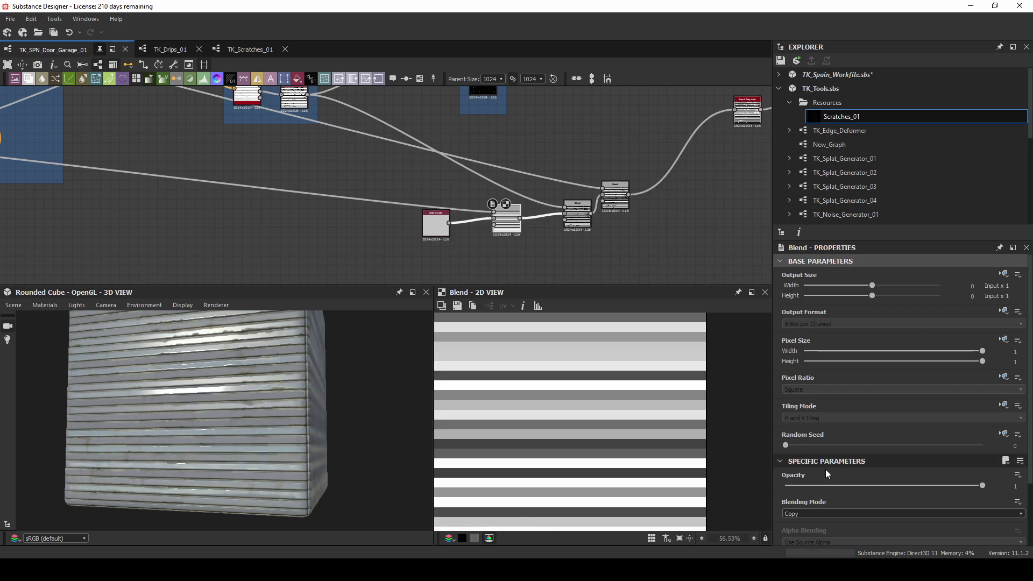
left_click(812, 515)
left_click(806, 492)
left_click_drag(807, 486, 813, 486)
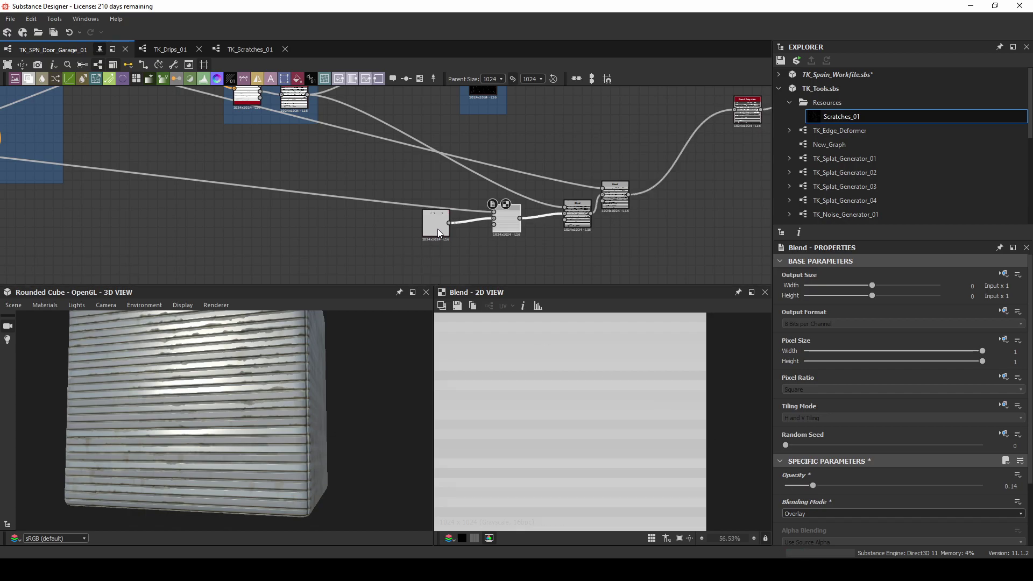
Step: Spread out the mask nodes, add a Blend node at the end of the chain and feed the Drips output into its foreground
left_click_drag(495, 225, 424, 221)
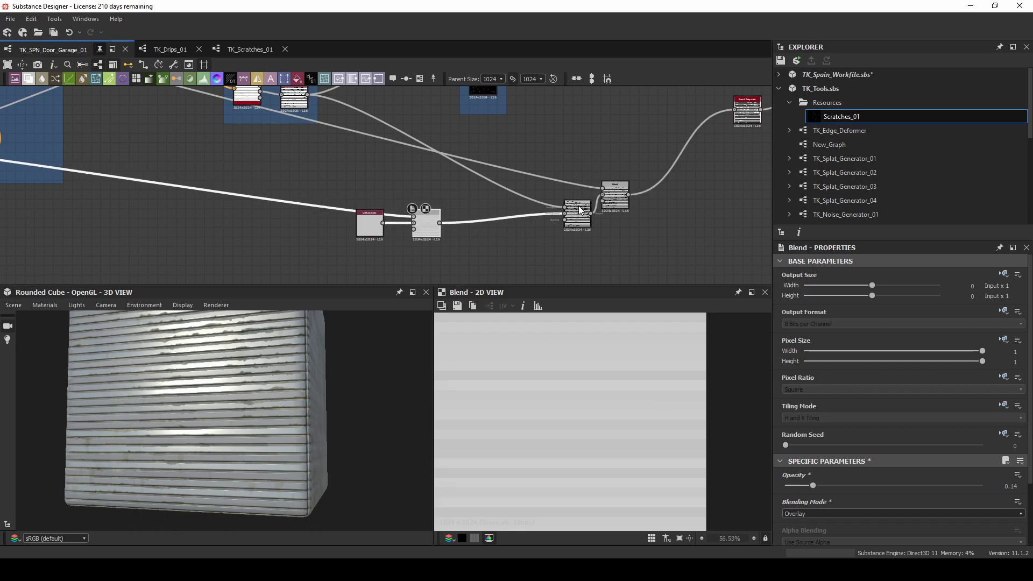
left_click_drag(577, 218, 520, 217)
right_click(664, 178)
key("Escape")
key("b")
left_click_drag(615, 193, 588, 222)
left_click_drag(678, 150, 675, 210)
middle_click_drag(628, 146, 625, 216)
left_click_drag(493, 151, 658, 275)
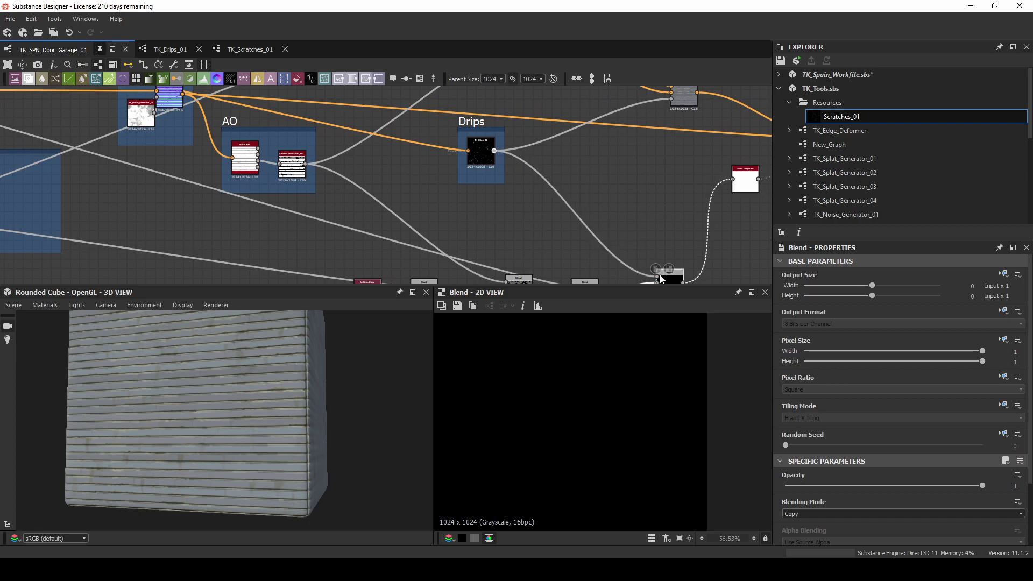
Step: Set the drips Blend node's blending mode to Subtract and check the drips on the model
left_click(822, 512)
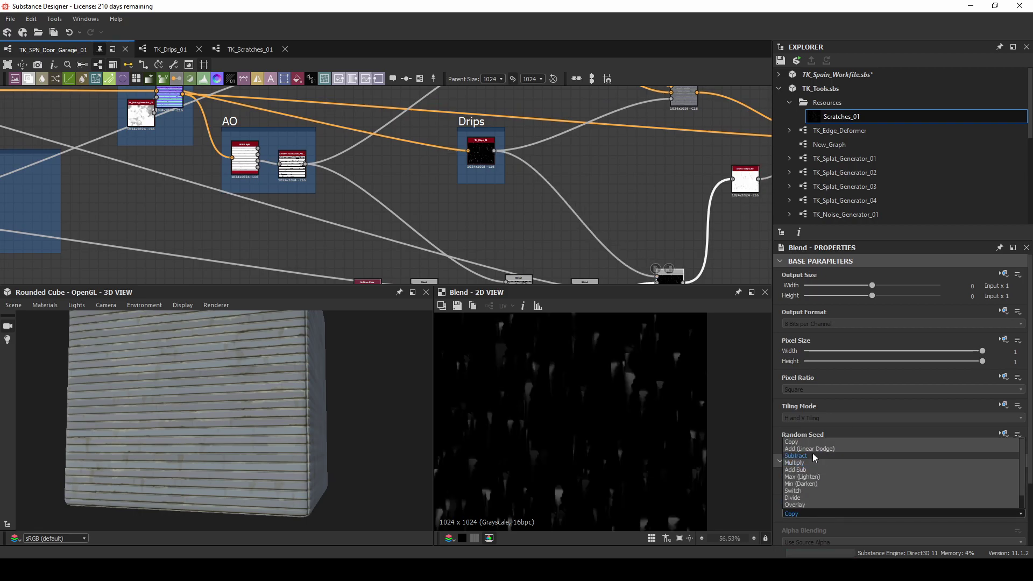
left_click(812, 455)
left_click_drag(248, 366, 253, 356)
Step: Set the output color of the mask's Uniform Color node to a grayscale value of 0.7
middle_click_drag(347, 198, 364, 96)
left_click(375, 191)
left_click(377, 194)
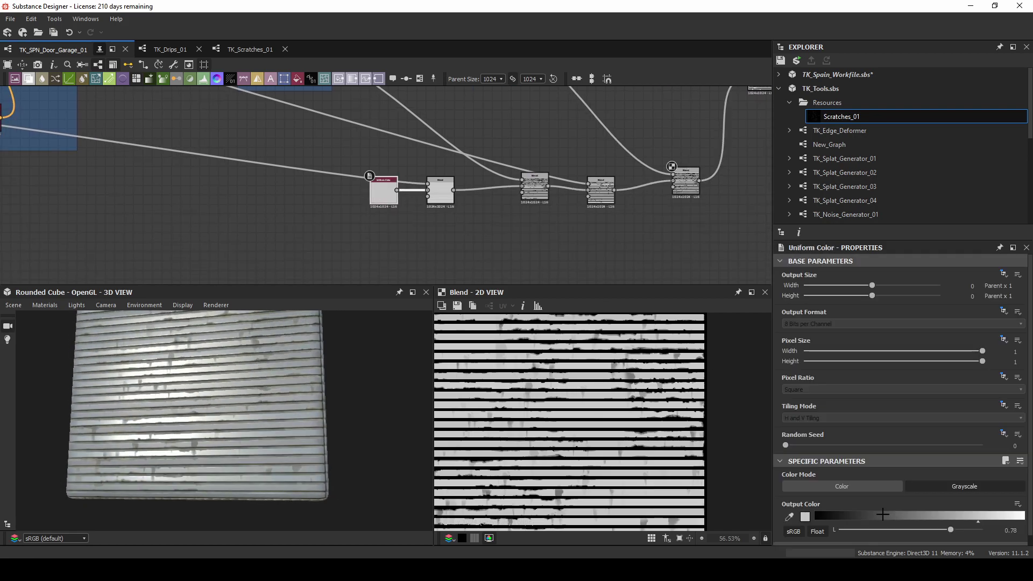
left_click(935, 530)
left_click_drag(935, 530, 939, 529)
Step: Add a TK_Scratches_01 node to the graph and place it below the Uniform Color node, making room before the first Blend
left_click_drag(392, 192, 345, 202)
key("space")
type("tk s")
key("BackSpace")
key("BackSpace")
key("BackSpace")
key("BackSpace")
type("scra")
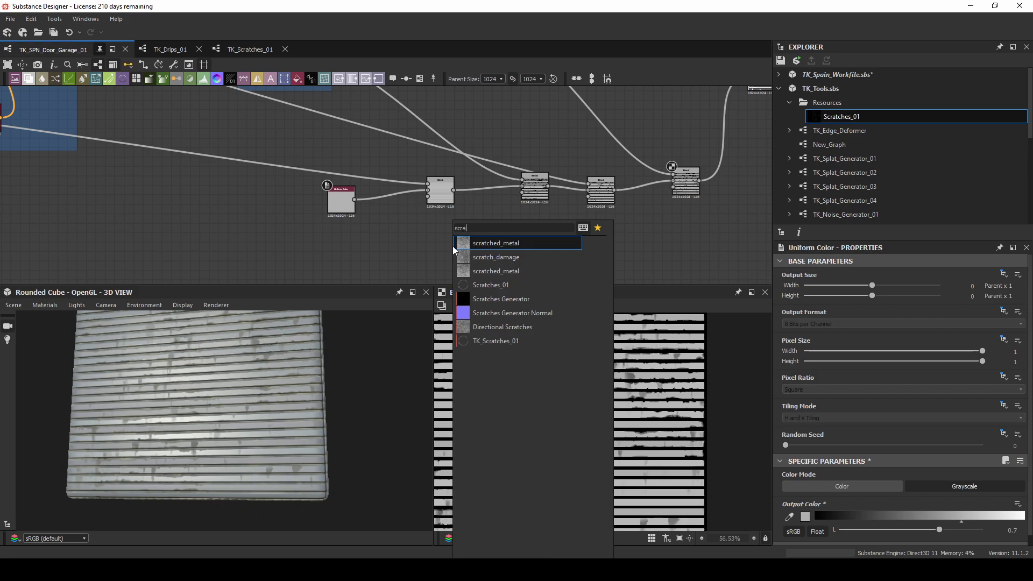
left_click(513, 342)
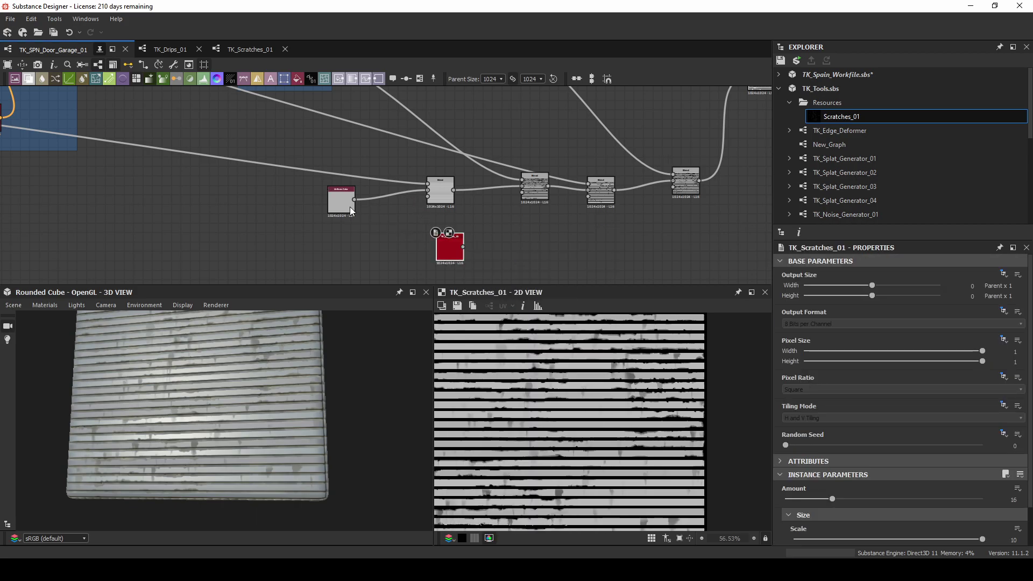
left_click_drag(448, 248, 402, 246)
left_click_drag(341, 199, 295, 198)
left_click_drag(404, 247, 301, 242)
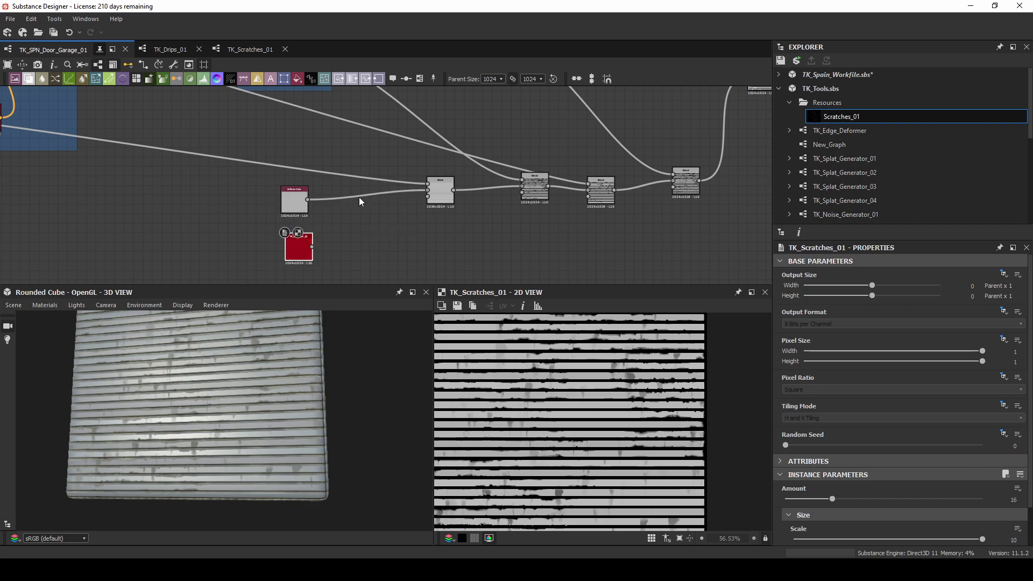
Step: Insert a Blend node after the Uniform Color node, connect TK_Scratches_01 to its foreground and tuck the scratches node beneath the color node
key("space")
key("Return")
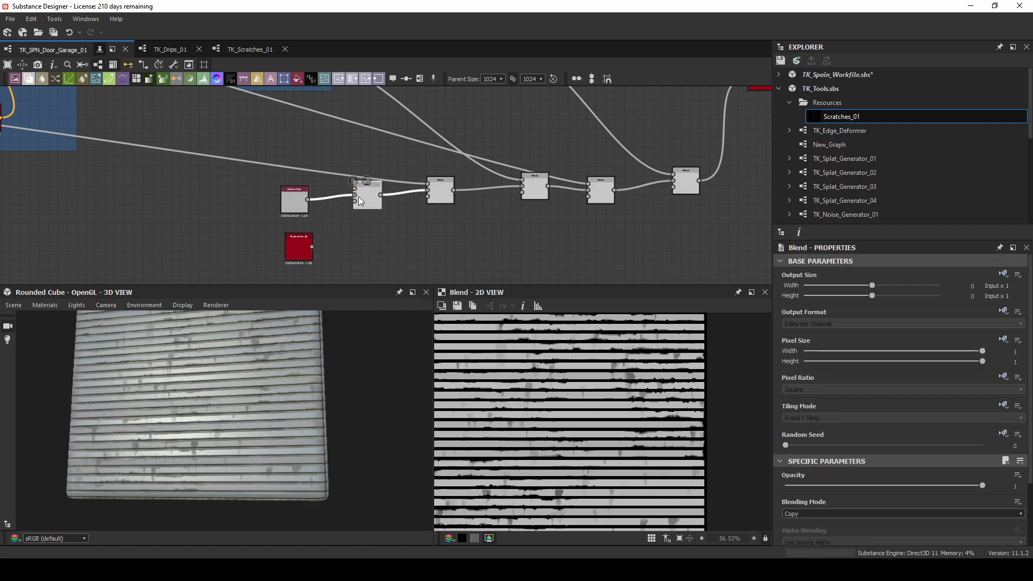
left_click_drag(311, 246, 355, 189)
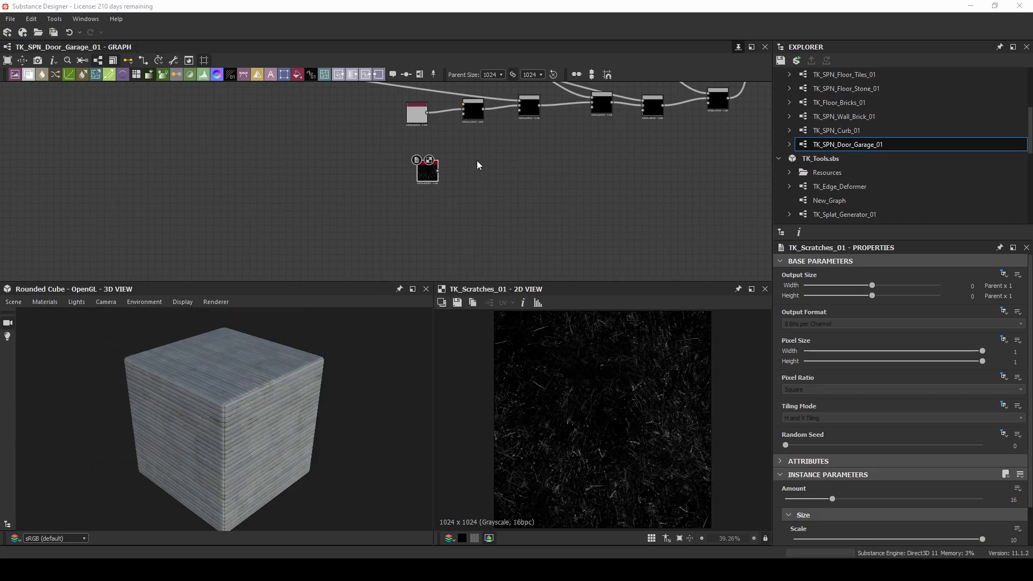
middle_click_drag(480, 164, 461, 213)
scroll(402, 230, "up", 2)
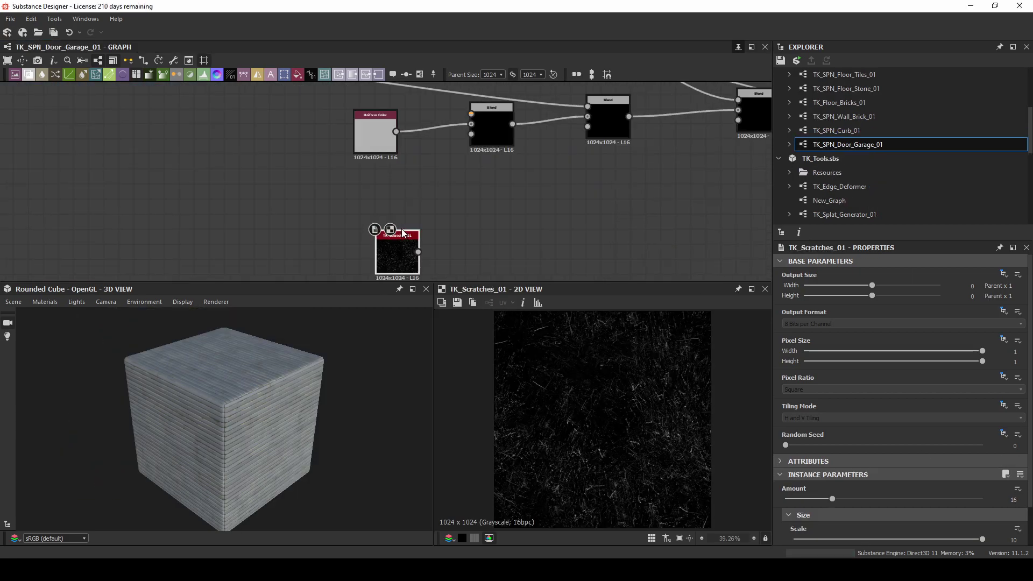
left_click_drag(402, 231, 375, 194)
Step: Set the scratches Blend node's blending mode to Subtract and inspect the scratches up close on the slats
left_click(485, 121)
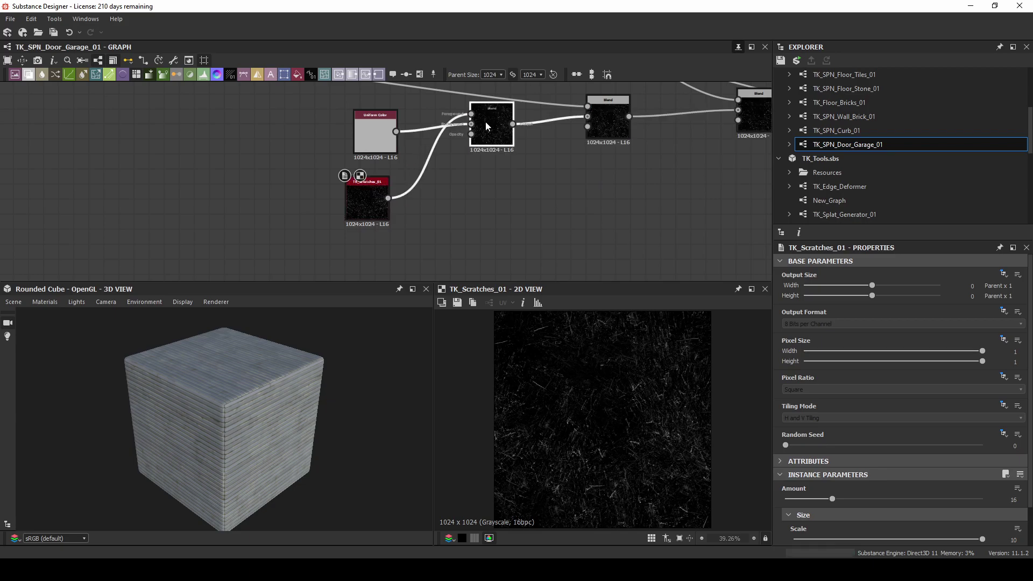
left_click(823, 514)
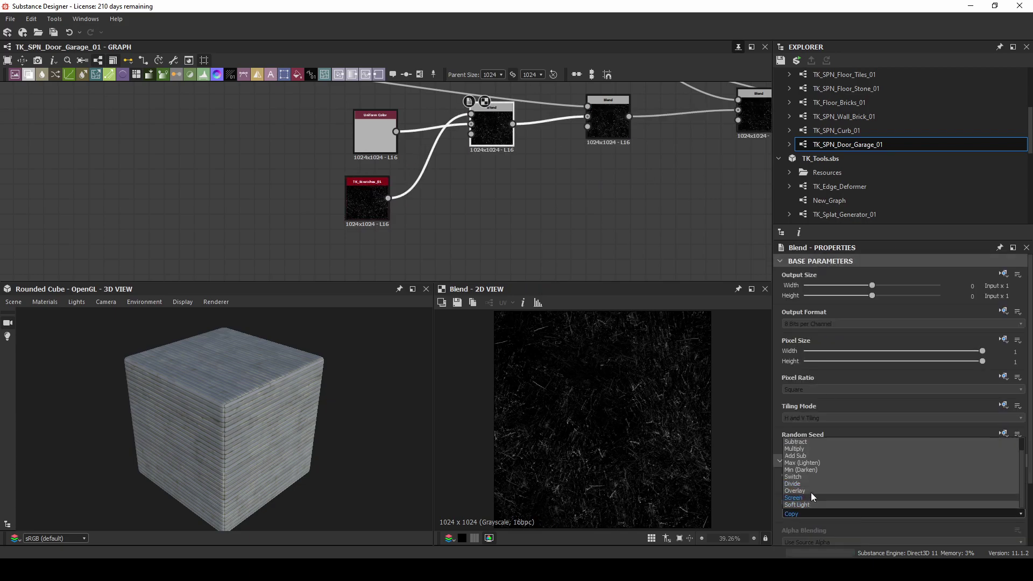
left_click(809, 455)
left_click_drag(373, 412, 190, 365)
scroll(247, 379, "up", 5)
Step: Raise the Amount of the TK_Scratches_01 node to 31 while checking the scratch density on the slats
left_click(370, 212)
scroll(821, 467, "down", 1)
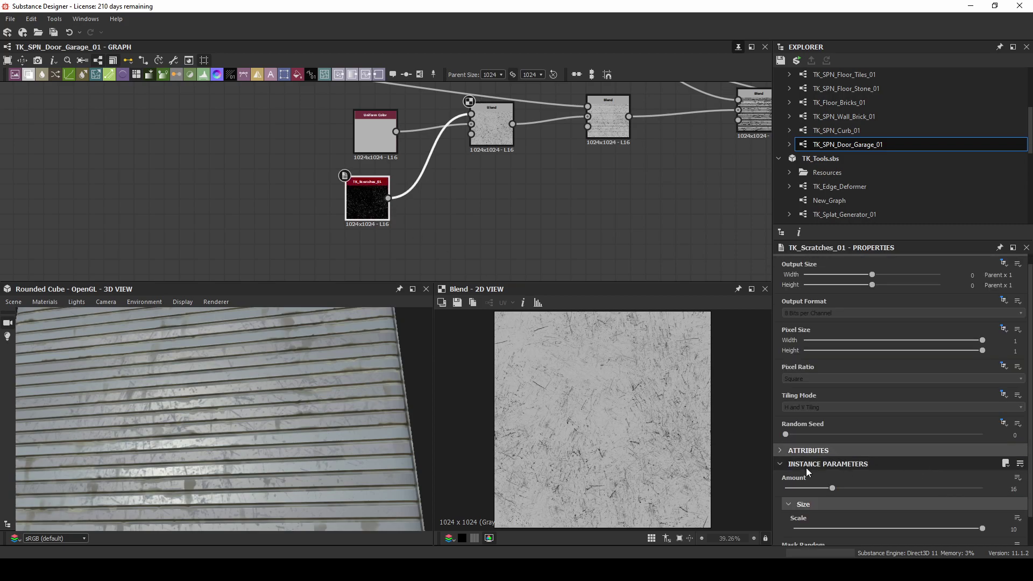
left_click_drag(832, 488, 899, 486)
mouse_move(254, 411)
left_mouse_down()
mouse_move(237, 430)
mouse_move(208, 408)
mouse_move(250, 428)
left_mouse_up()
scroll(250, 428, "up", 4)
left_click(878, 488)
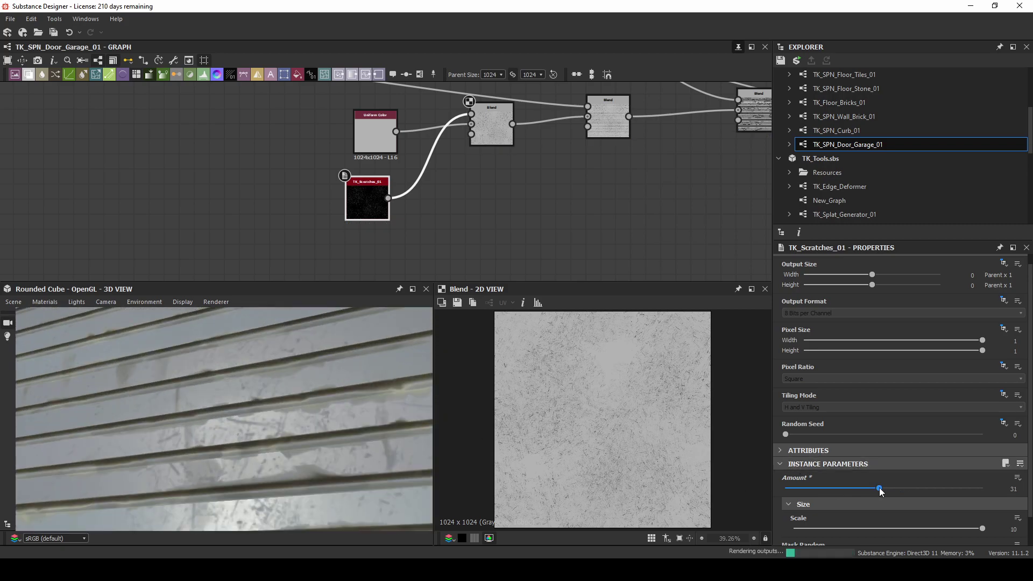
Step: Try a scratch Scale of 4.62, lower Mask Random to 0.8 and bring the Scale up to 7.49
scroll(903, 463, "down", 2)
left_click(922, 496)
left_click_drag(922, 497, 880, 495)
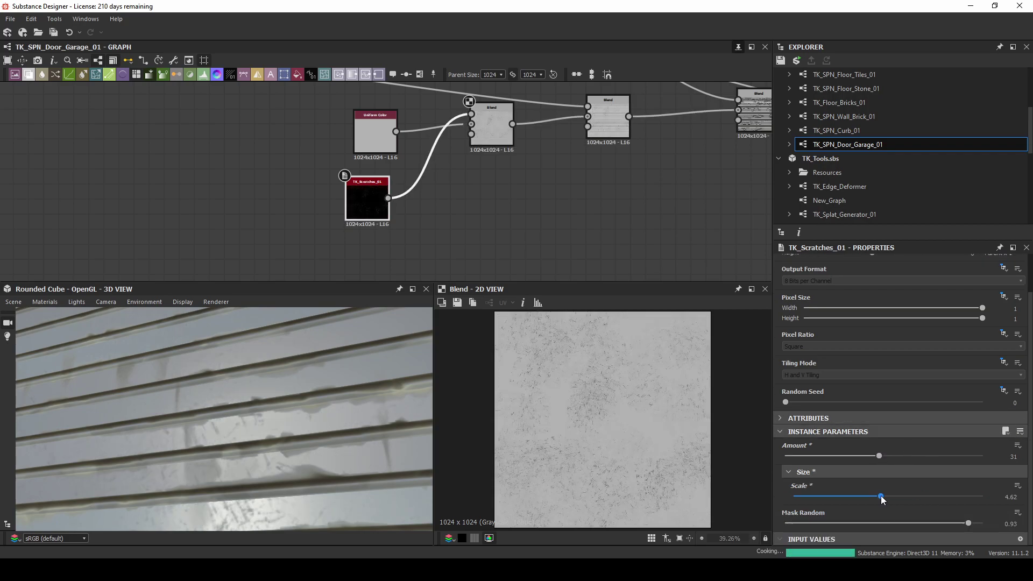
scroll(303, 426, "down", 2)
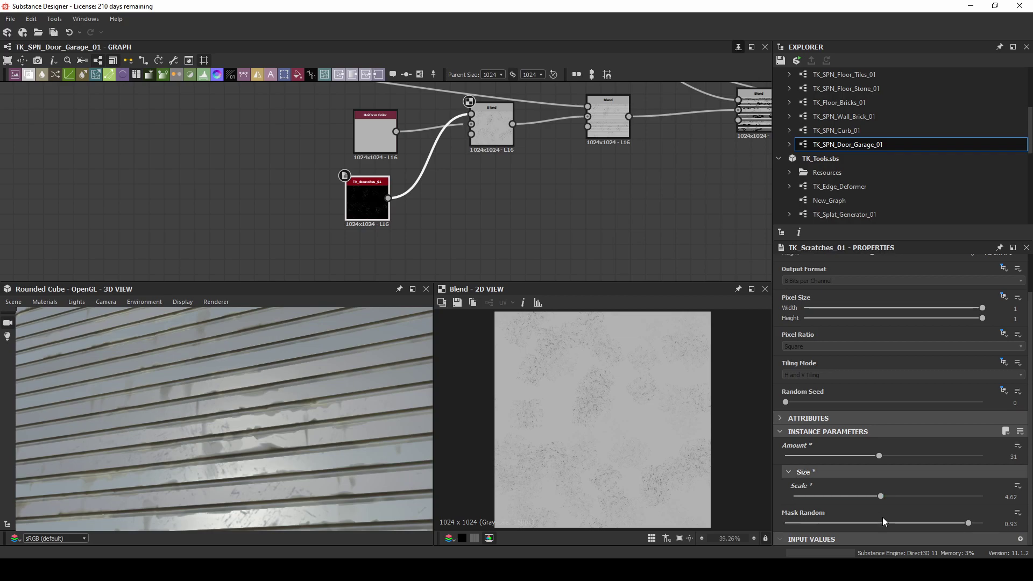
left_click(929, 523)
left_click_drag(931, 524, 943, 524)
left_click(935, 495)
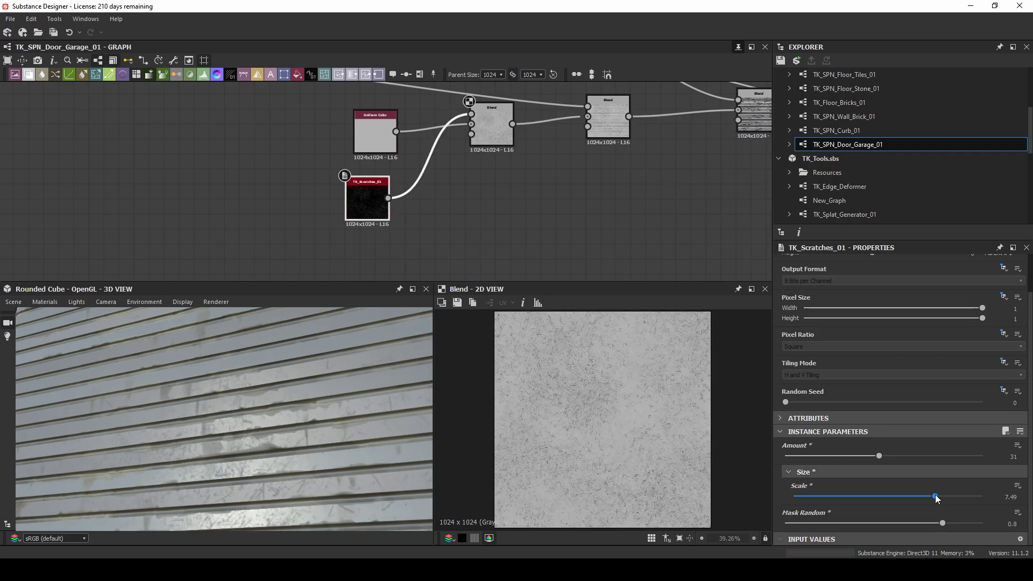
Step: Insert a Sharpen node on the link between TK_Scratches_01 and its Blend node
scroll(615, 432, "up", 5)
left_click(412, 183)
key("space")
type("sh")
left_click(441, 206)
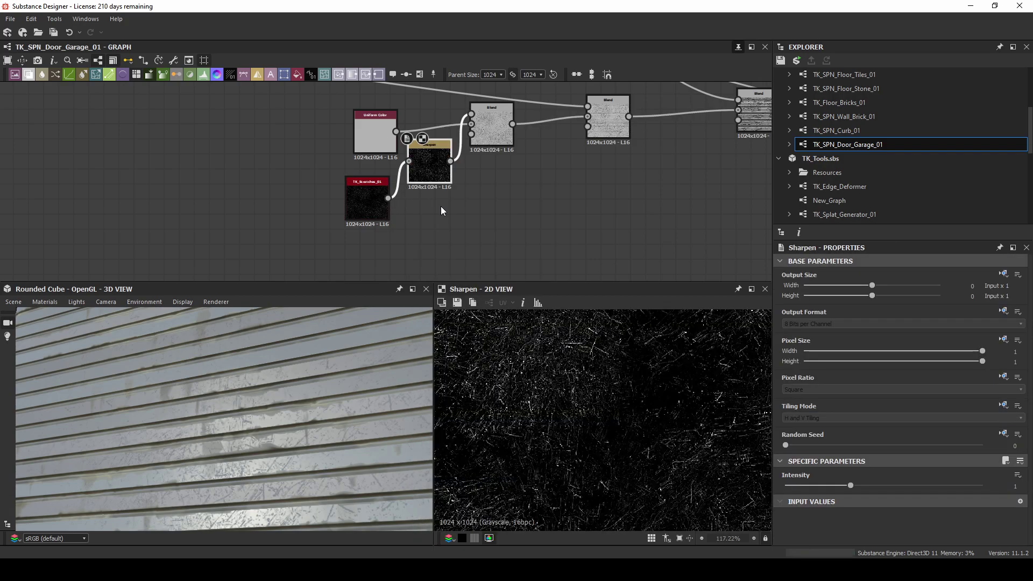
Step: Reduce the Sharpen node's intensity to 0.49 and check the scratches on the door
scroll(283, 409, "up", 5)
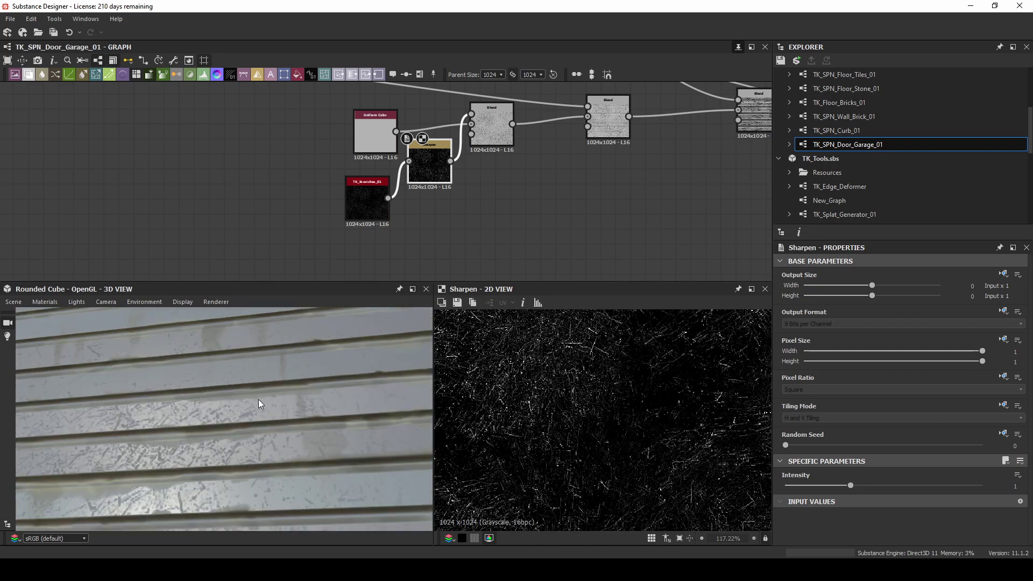
left_click(817, 485)
scroll(292, 382, "down", 3)
scroll(276, 388, "down", 5)
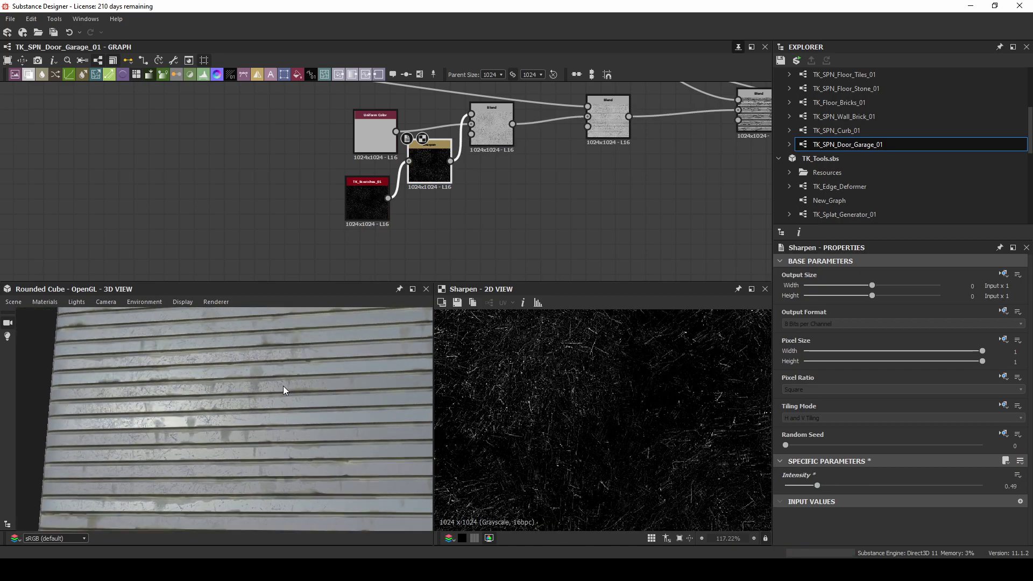
Step: Increase the Scale of the TK_Scratches_01 node to 20
left_click(365, 197)
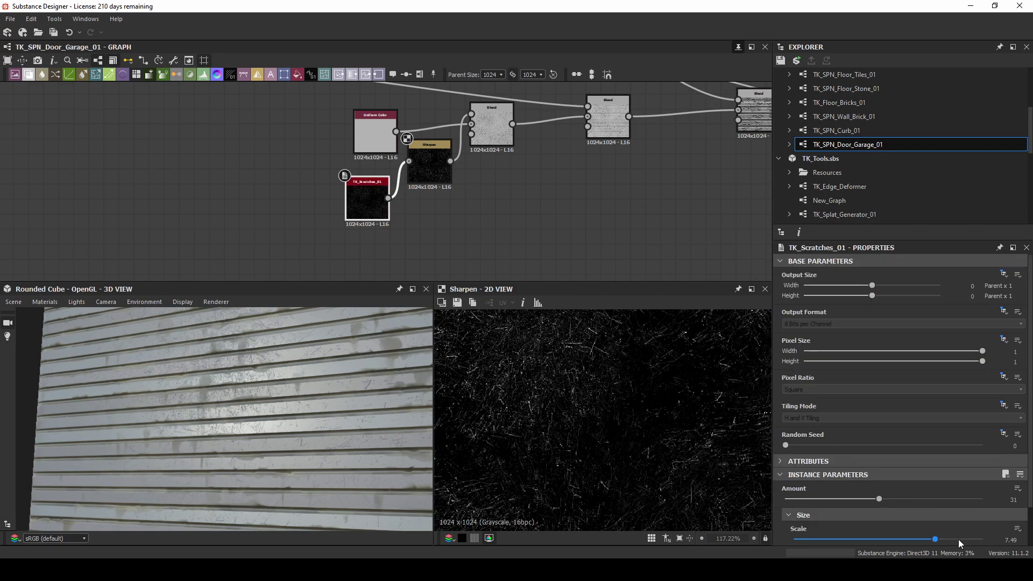
left_click_drag(936, 539, 983, 540)
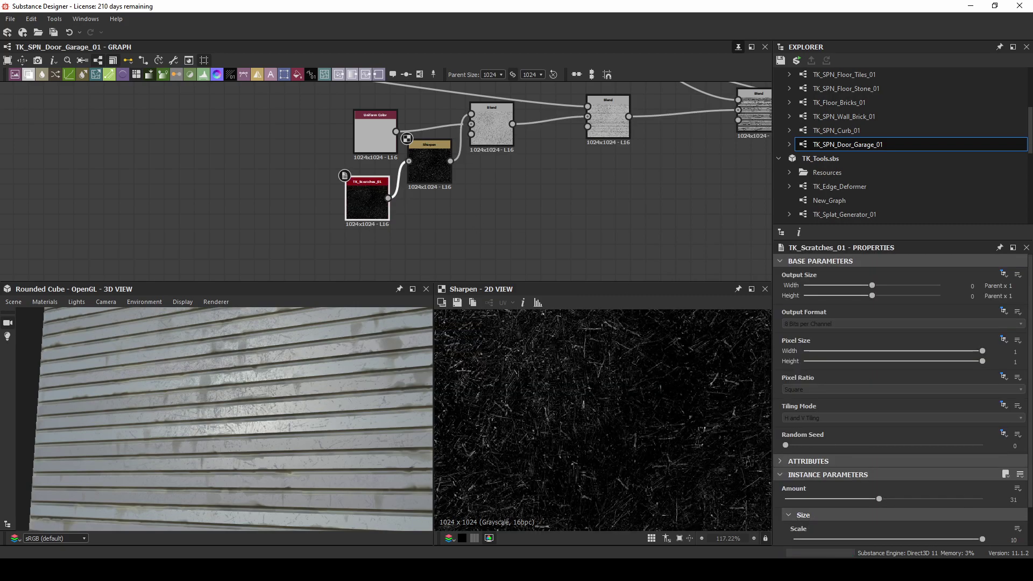
double_click(1012, 540)
type("20")
key("Return")
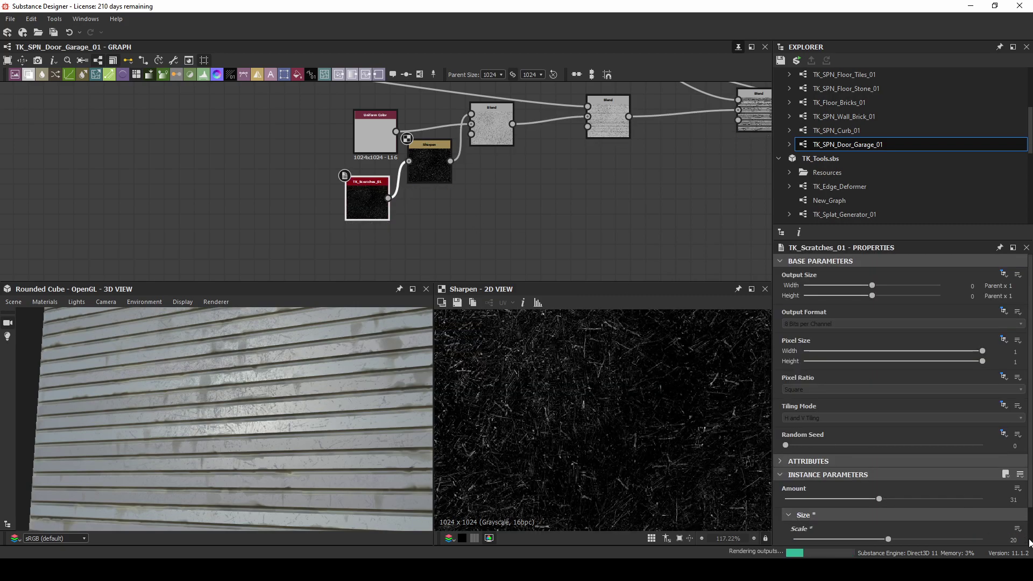
Step: Set the Mask Random of TK_Scratches_01 to 0.98 and check the scratch coverage on the model
scroll(917, 504, "down", 1)
left_click_drag(925, 525, 960, 522)
left_click(975, 523)
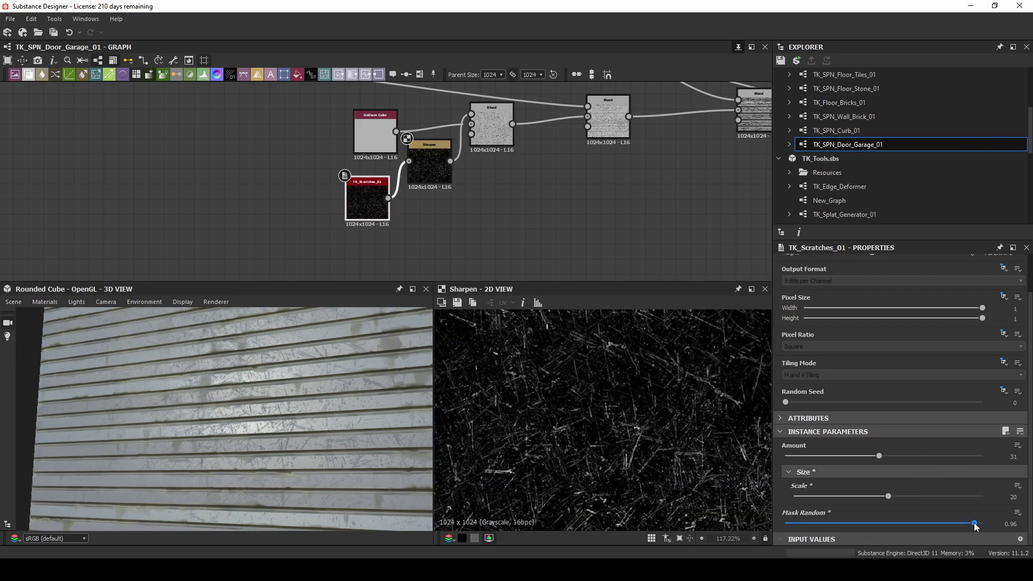
left_click(978, 524)
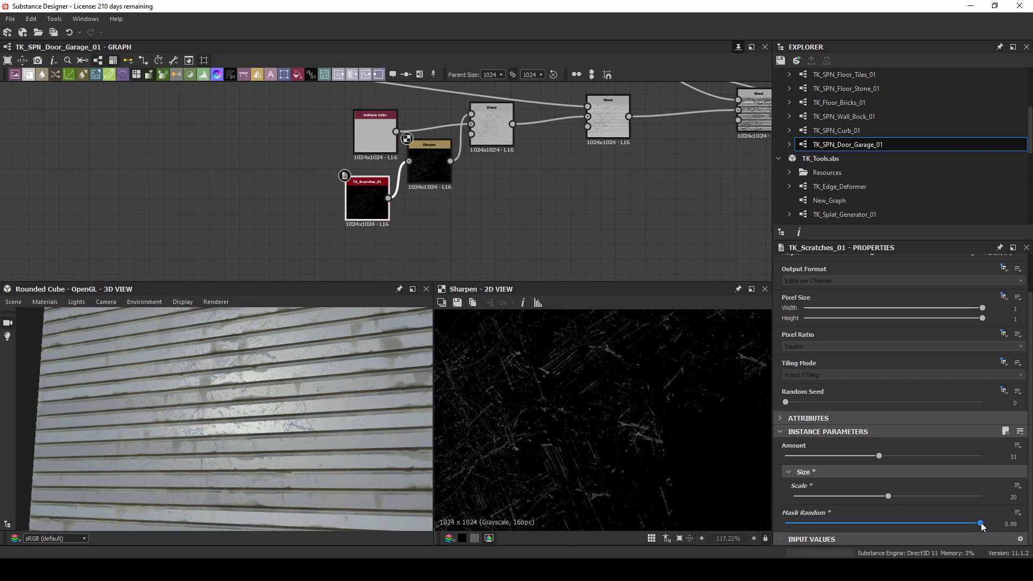
key("f")
left_click_drag(263, 378, 244, 343)
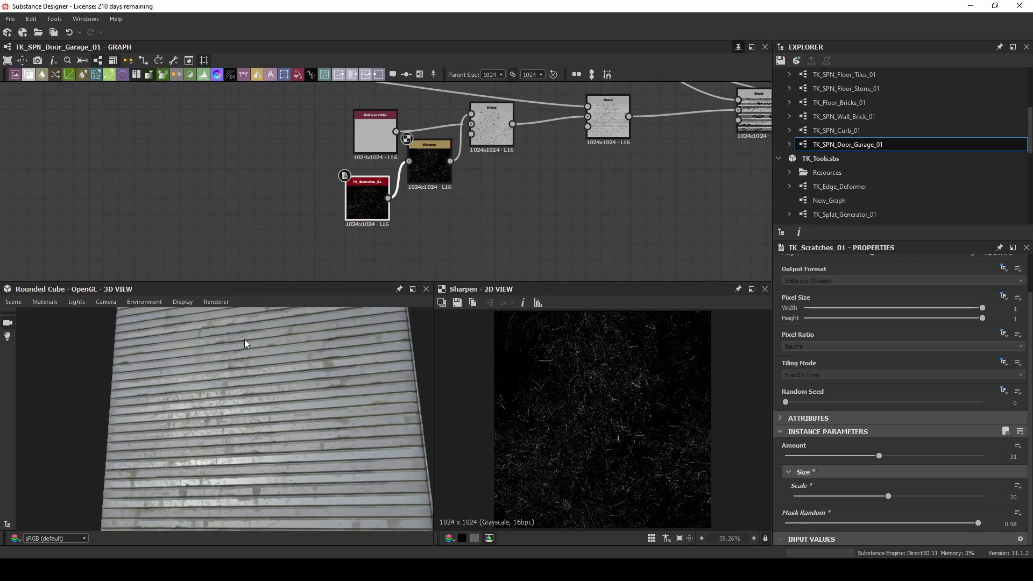
Step: Lower the scratches Blend node's opacity to 0.48 and check the softened scratches on the model
left_click(490, 115)
left_click(880, 444)
left_click_drag(376, 384, 367, 361)
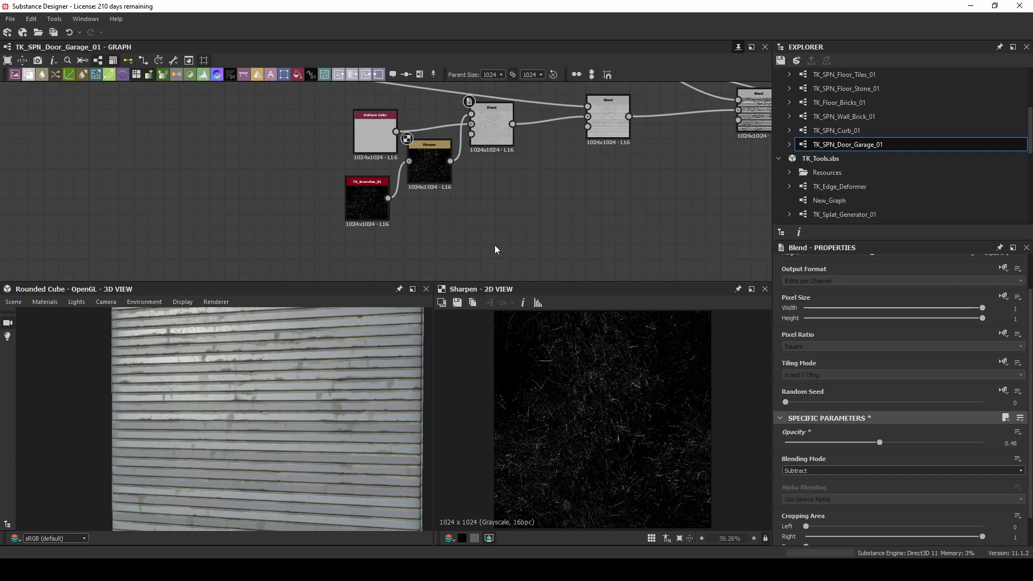
Step: Add an HBAO ambient occlusion node fed by the height that drives the Basic Shape group's Height to Normal World Units node
middle_click_drag(699, 105, 451, 248)
middle_click_drag(615, 151, 616, 254)
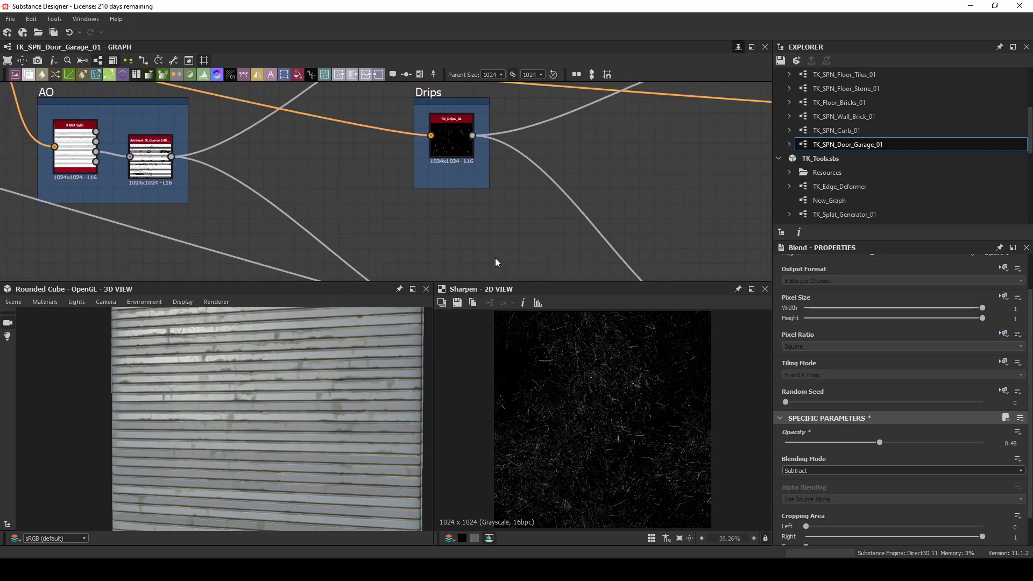
scroll(258, 269, "down", 2)
middle_click_drag(208, 251, 679, 265)
middle_click_drag(205, 180, 538, 247)
middle_click_drag(224, 114, 246, 200)
left_click_drag(280, 178, 531, 146)
type("ao")
key("Return")
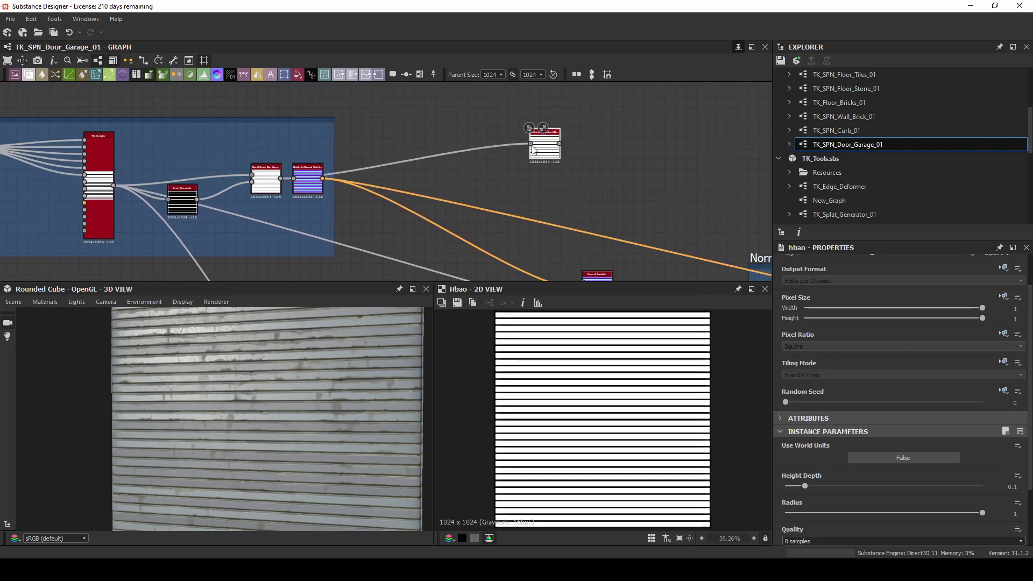
Step: Move the HBAO node across the graph to sit above and beside the Base Color group
middle_click_drag(527, 167, 217, 164)
left_click_drag(242, 144, 622, 143)
middle_click_drag(530, 131, 213, 141)
right_click(595, 136)
left_click(315, 136)
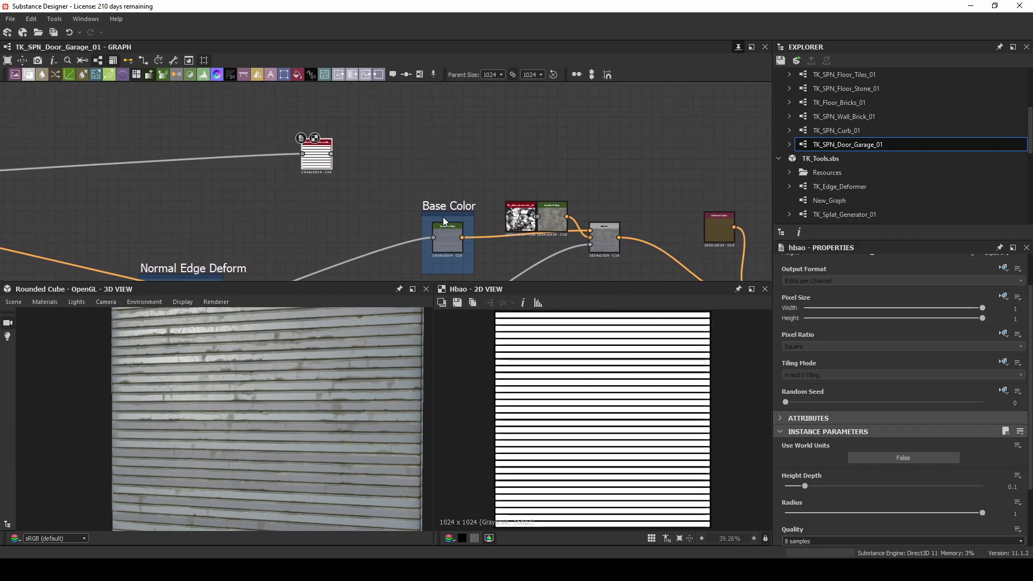
Step: Insert a Blend node after the Base Color gradient map and feed the HBAO through a new Gradient Map into its foreground
mouse_move(451, 212)
left_mouse_down()
mouse_move(371, 212)
mouse_move(460, 222)
left_mouse_up()
key("space")
key("Return")
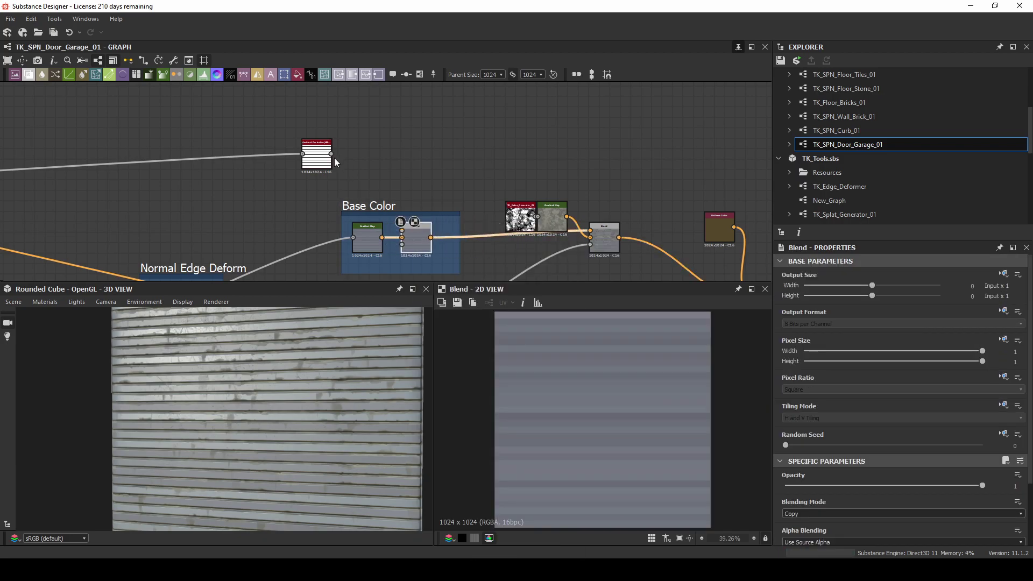
left_click_drag(331, 153, 357, 178)
left_click(393, 190)
left_click(415, 240)
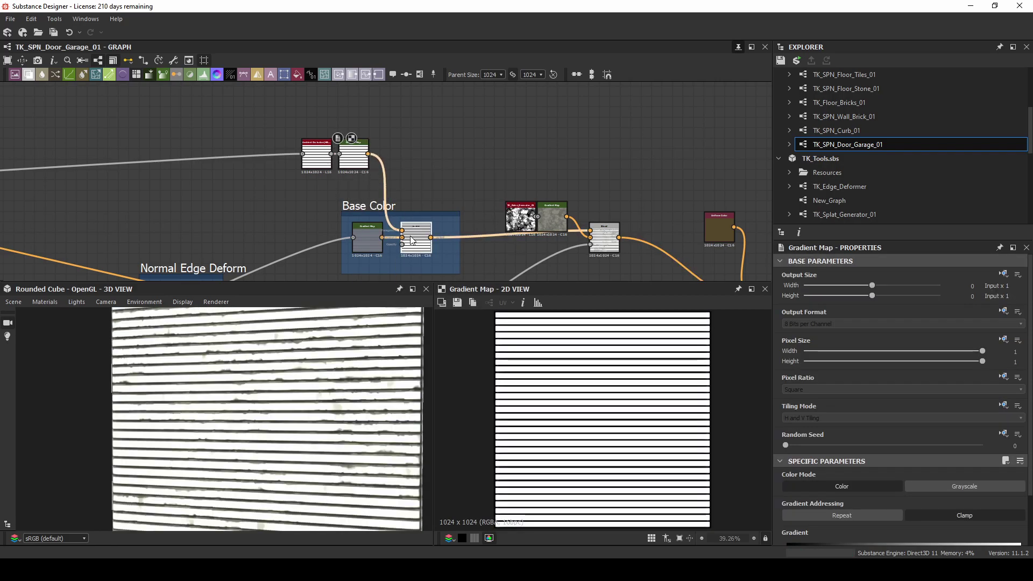
Step: Set the Base Color group's Blend node to Multiply and lower its opacity to soften the occlusion
left_click(827, 515)
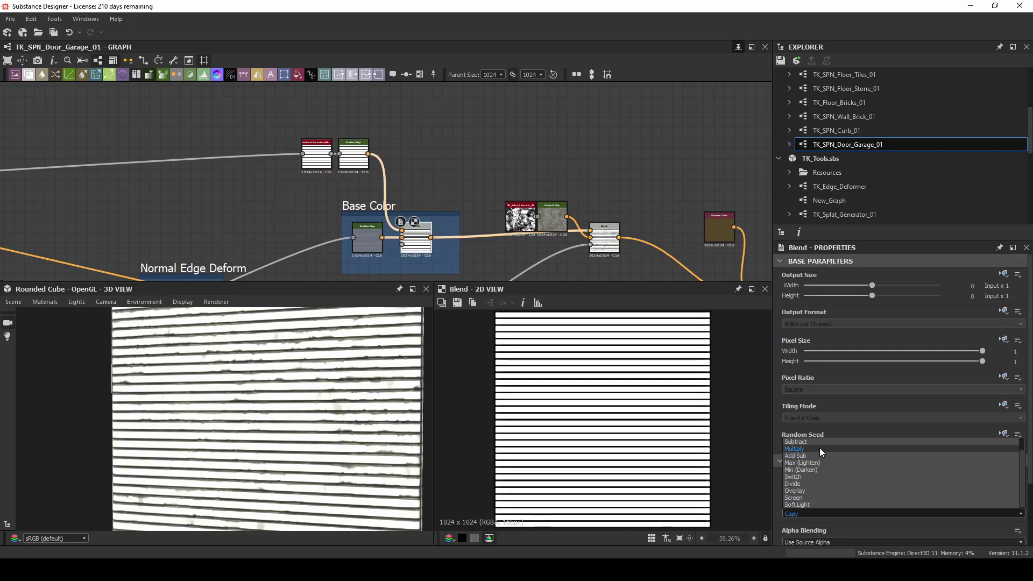
left_click(820, 447)
scroll(283, 401, "up", 8)
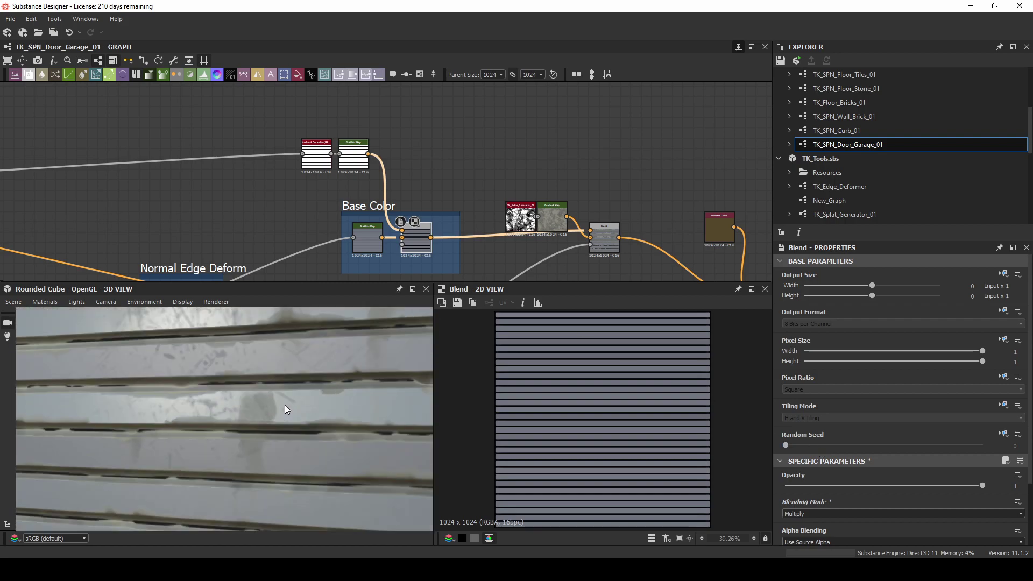
left_click(834, 490)
Step: Preview the final color Blend, set its upstream TK_Noise_Generator_01 to Amount 57 and Scale Map Multiplier 0.36, and check the model
middle_click_drag(599, 200, 374, 68)
double_click(543, 169)
scroll(581, 399, "up", 5)
scroll(608, 419, "up", 2)
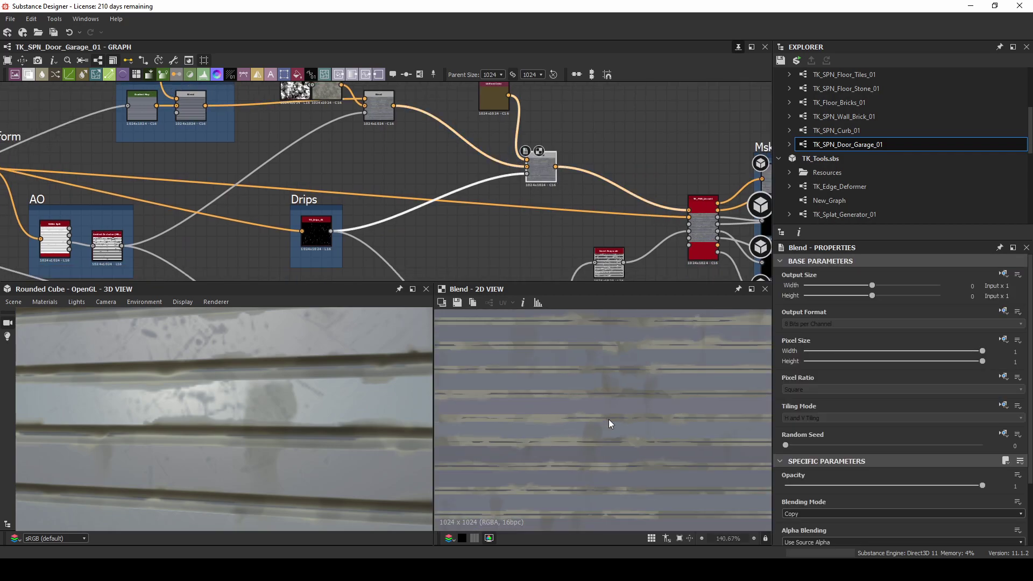
middle_click_drag(420, 143, 567, 203)
left_click(441, 144)
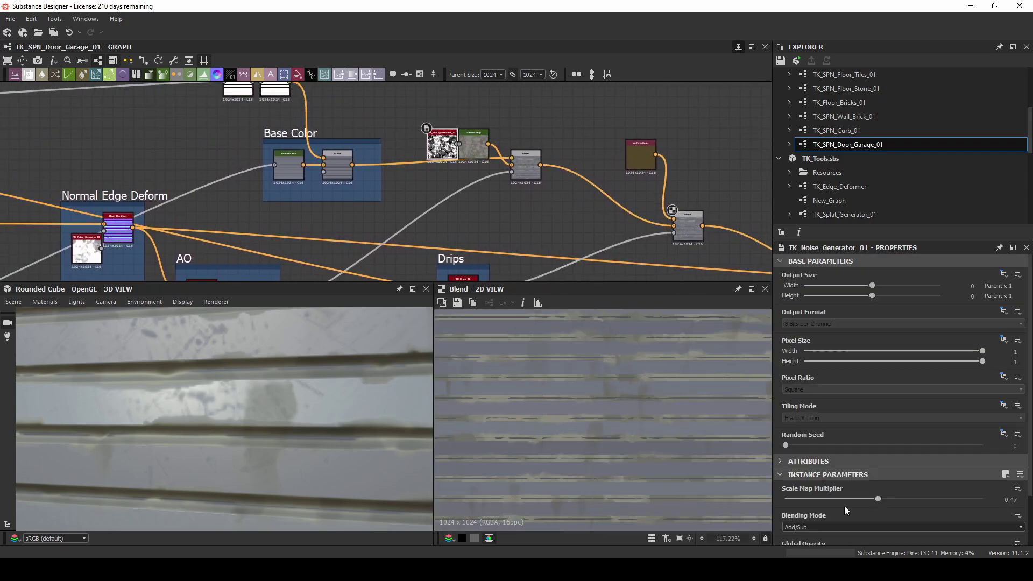
scroll(940, 492, "down", 2)
left_click_drag(866, 526, 961, 525)
left_click_drag(878, 441, 850, 441)
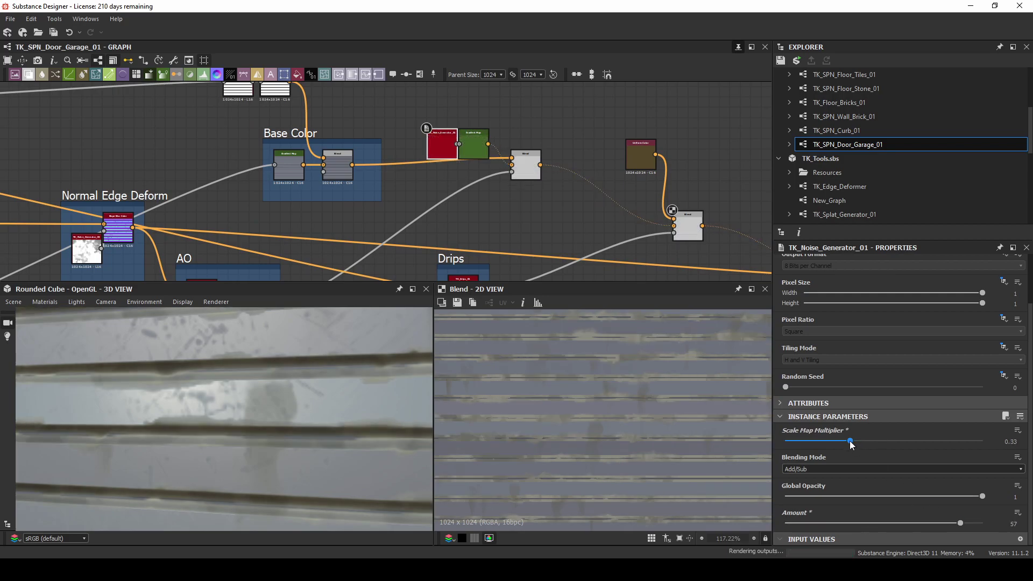
left_click(857, 441)
scroll(658, 406, "down", 5)
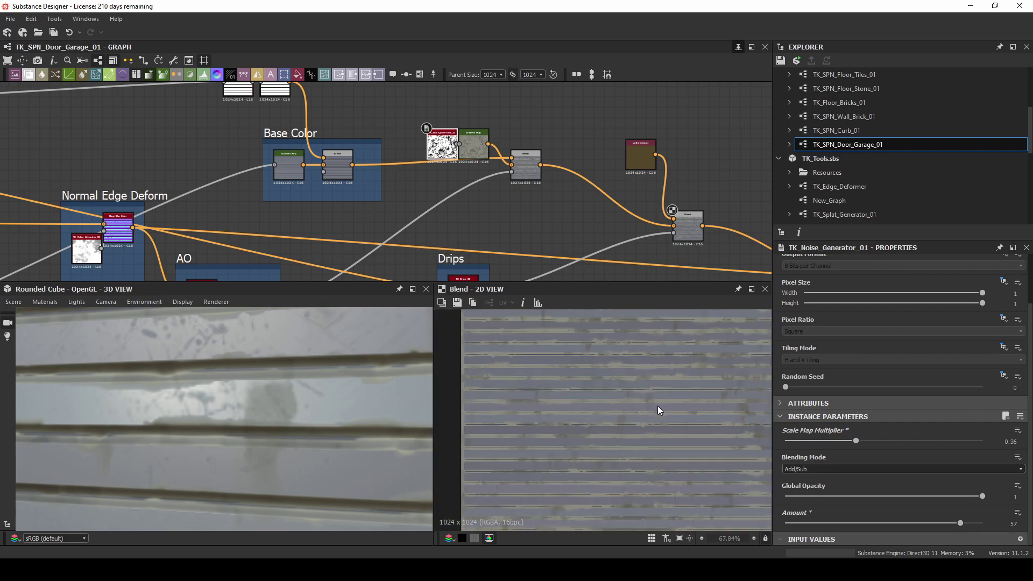
scroll(298, 370, "down", 10)
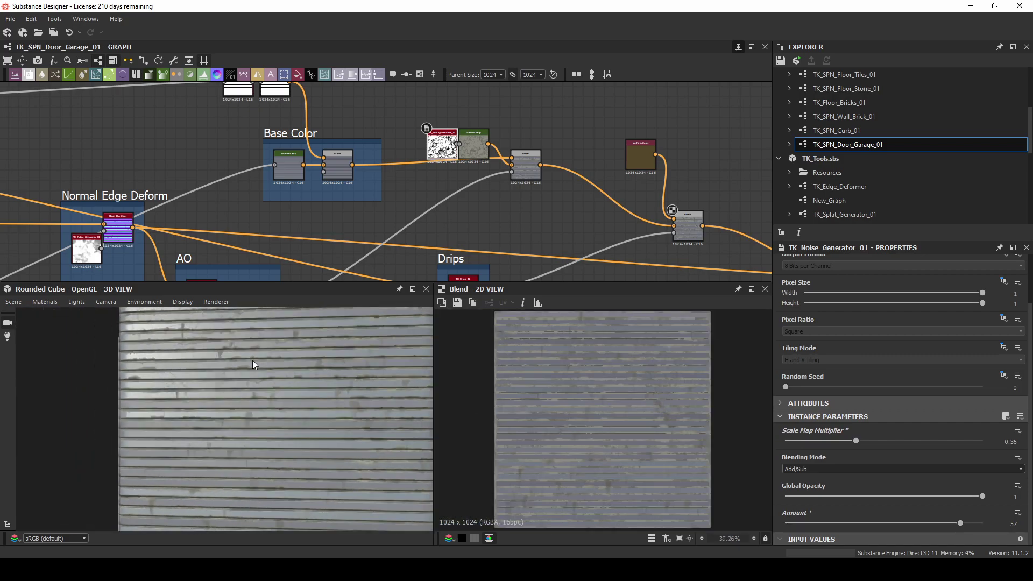
left_click_drag(281, 363, 323, 323)
Step: Move the material node together with the Msk output group farther from the final color Blend to make room
middle_click_drag(497, 208, 189, 148)
left_click_drag(720, 112, 530, 323)
left_click_drag(541, 223, 739, 233)
Step: Add a second TK_Noise_Generator_01 above the final color connection with Scale Map Multiplier 0.85 and Amount 13
left_click(513, 121)
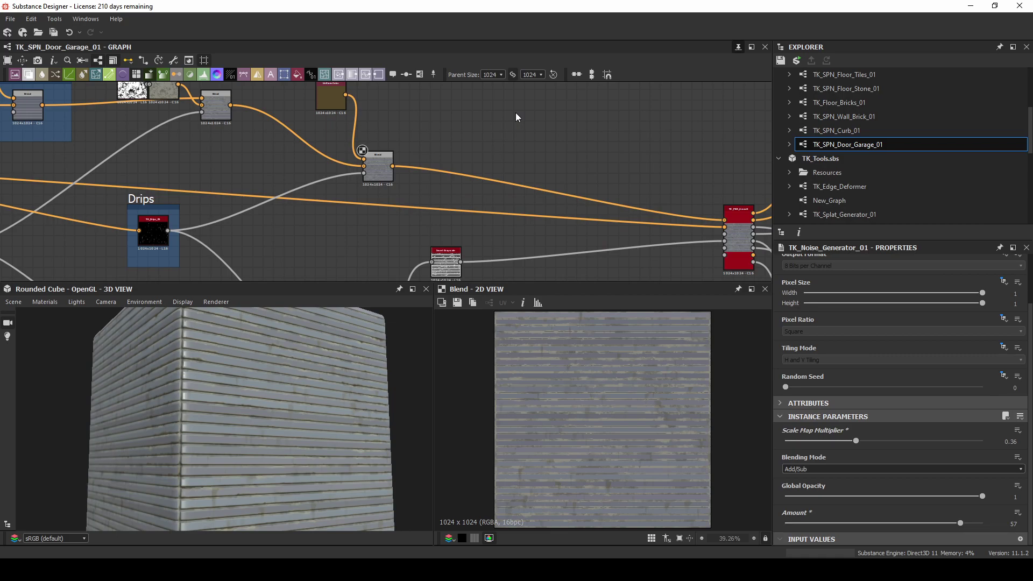
key("space")
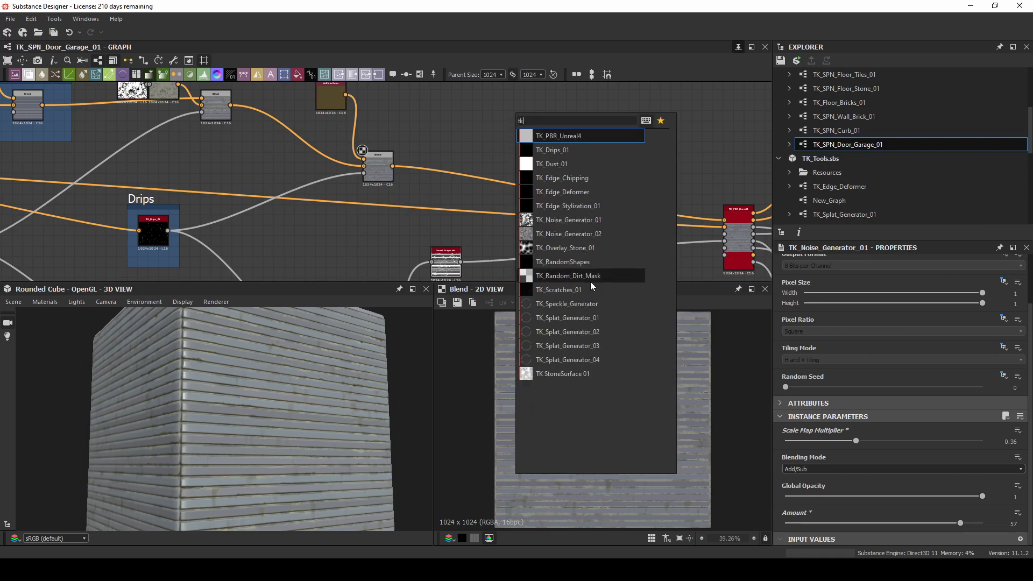
left_click(599, 220)
double_click(515, 118)
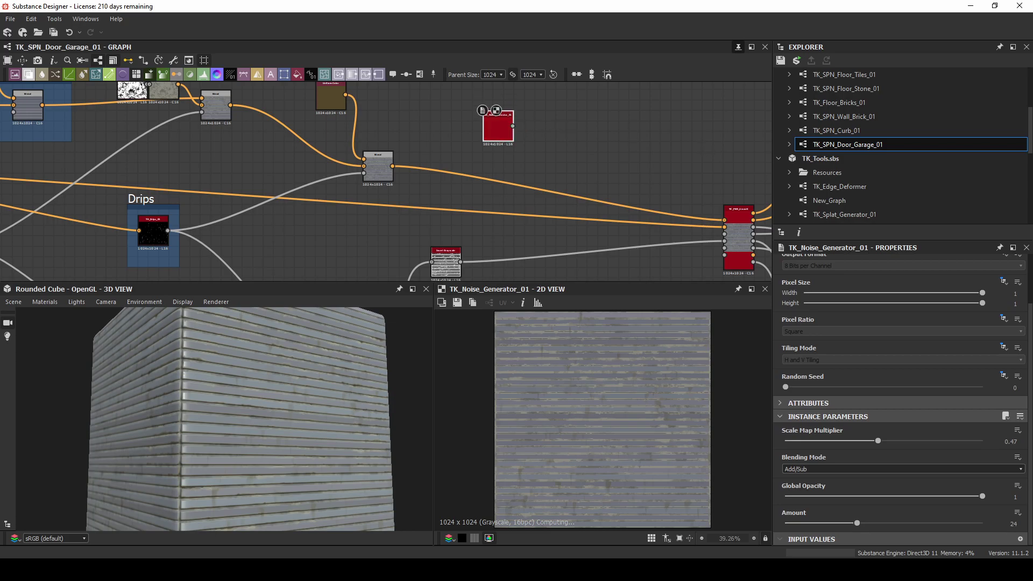
left_click_drag(878, 439, 929, 440)
left_click(952, 441)
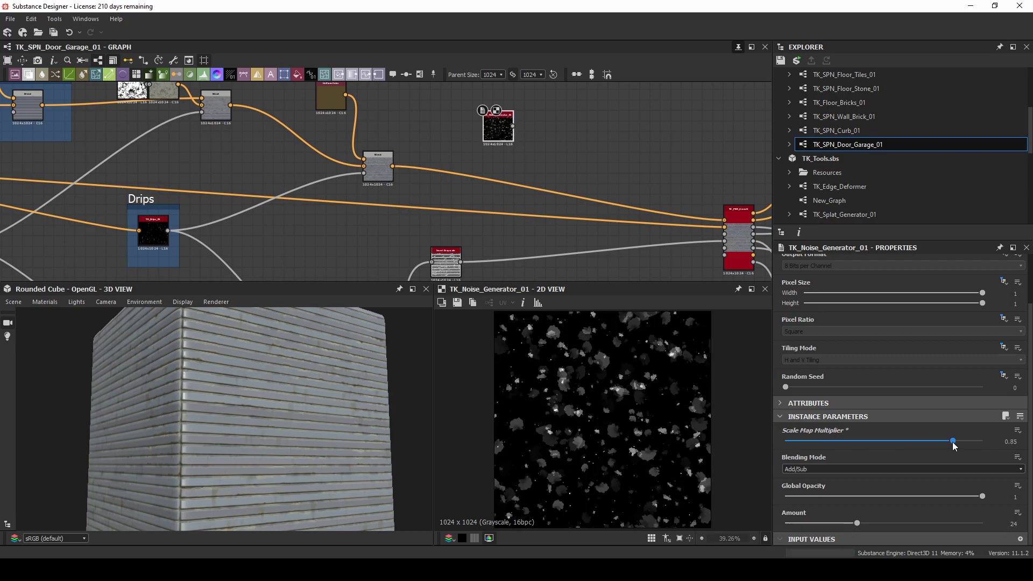
left_click(874, 524)
left_click(814, 521)
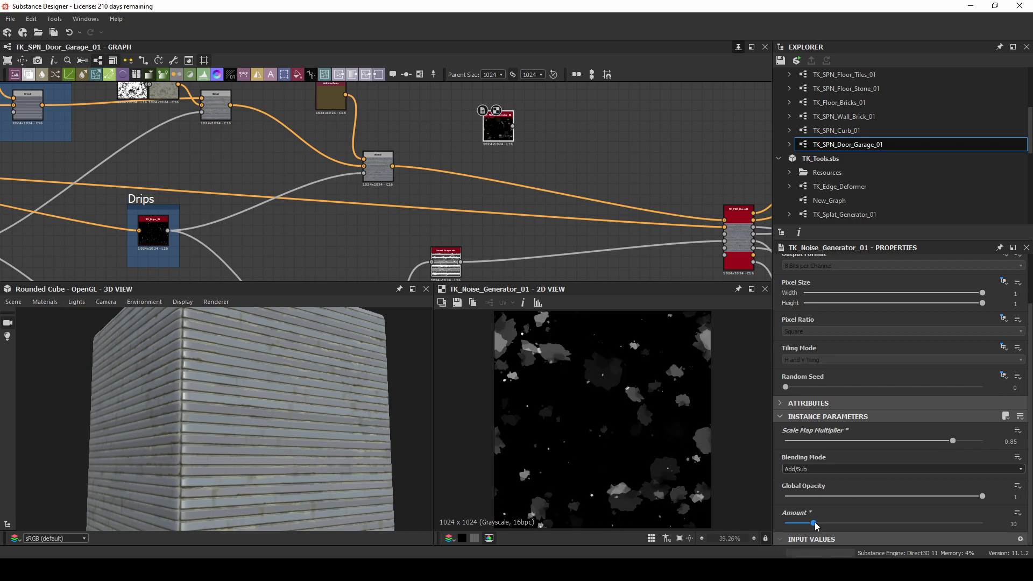
left_click(822, 523)
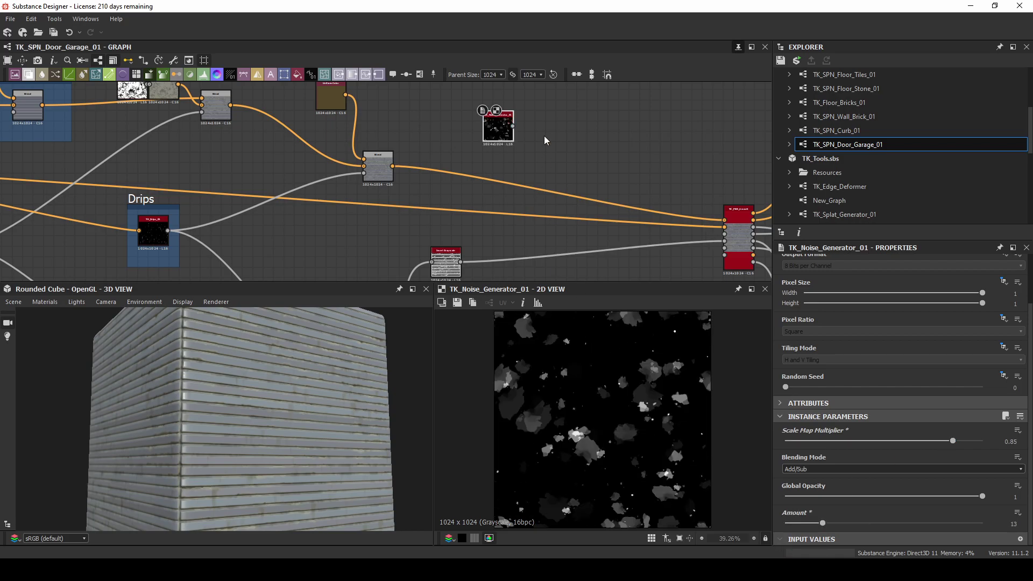
Step: Attach a Gradient Map to the new noise generator and look at its gradient without editing it
left_click_drag(521, 130, 538, 127)
left_click(579, 150)
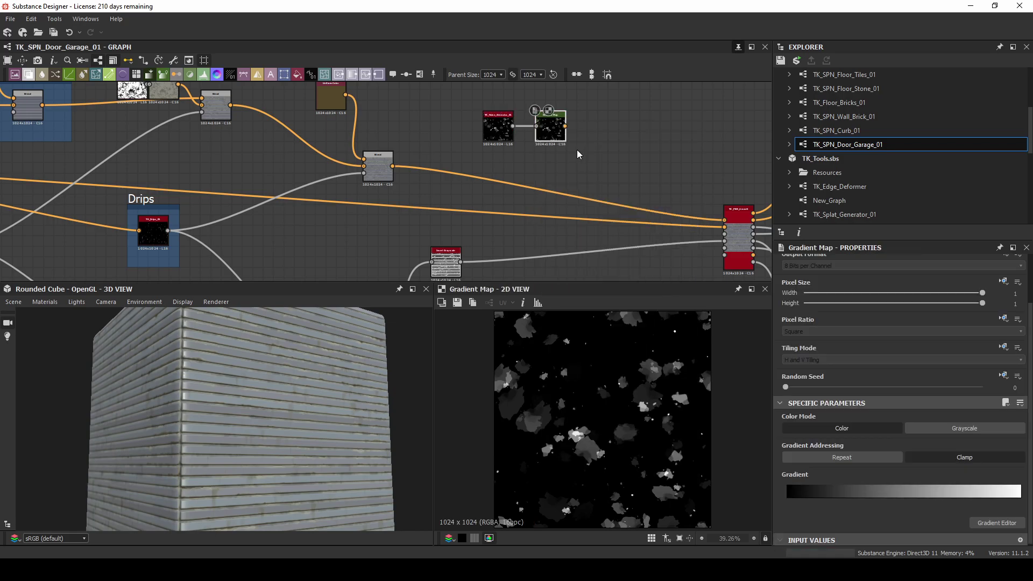
left_click(995, 523)
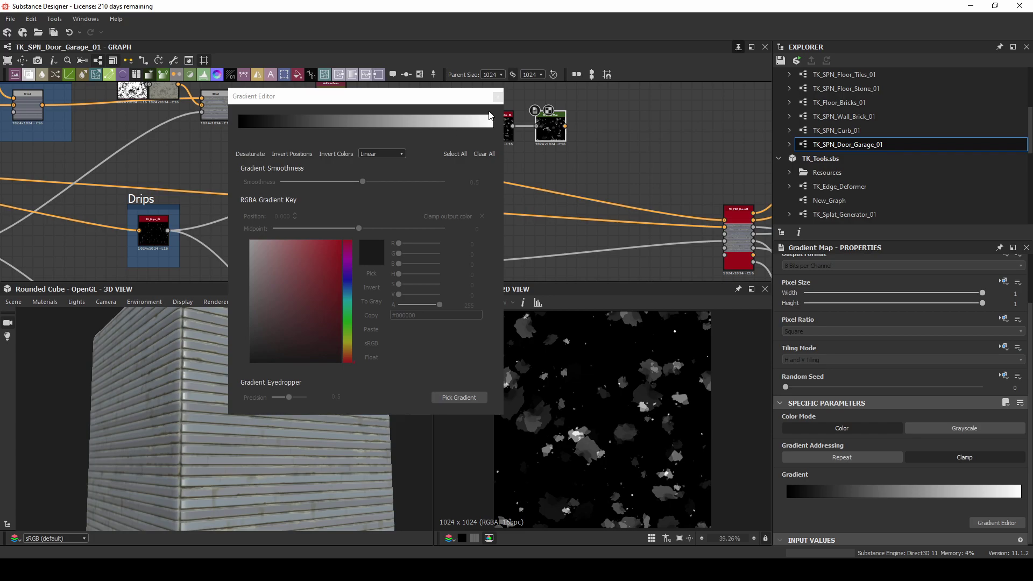
left_click(497, 96)
Step: Insert a Blend node before the material node's color input, using the new Gradient Map as foreground and its noise generator as mask
middle_click_drag(594, 153, 475, 175)
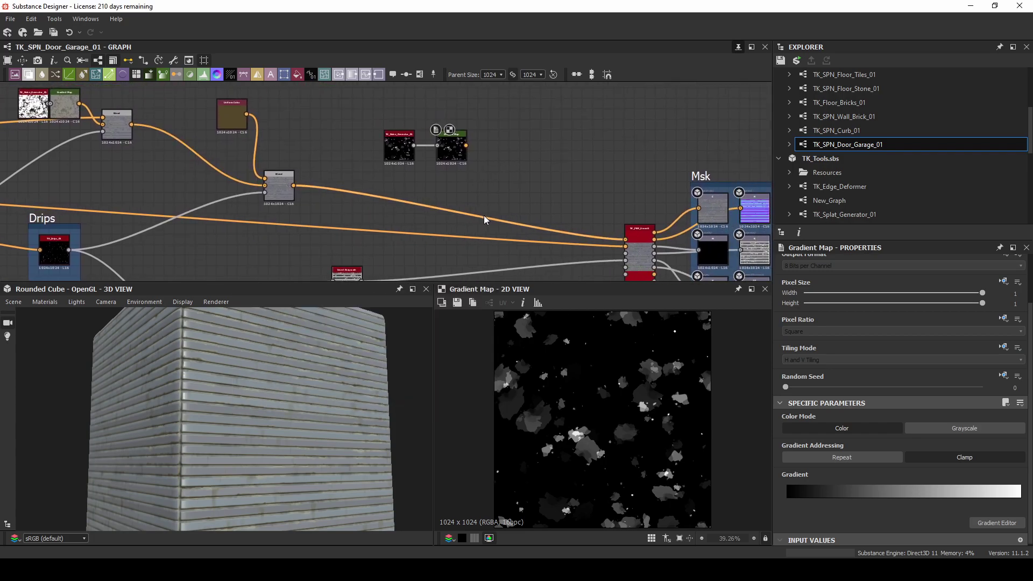
left_click(483, 216)
key("space")
type("bl")
key("Return")
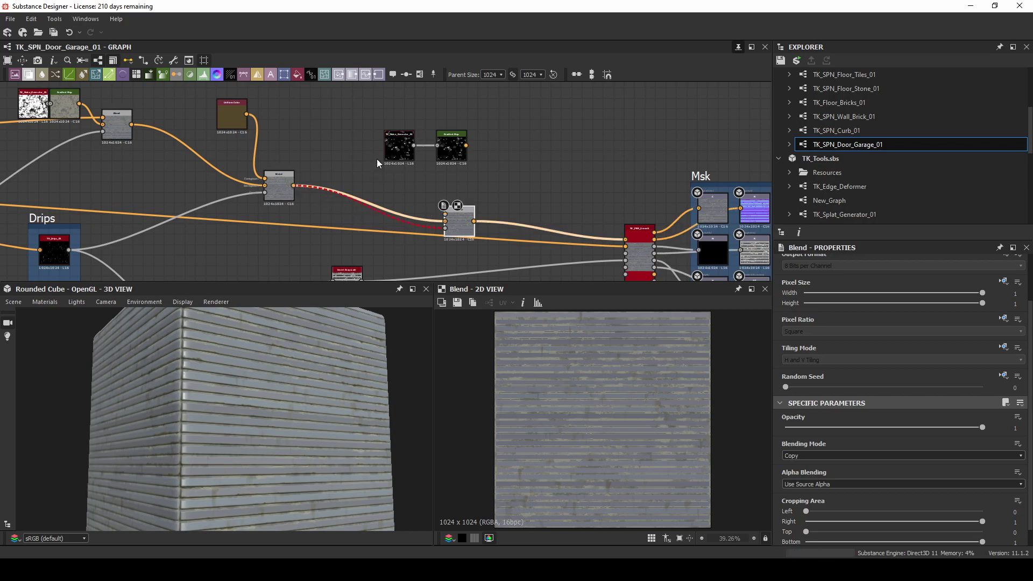
left_click_drag(450, 230, 473, 211)
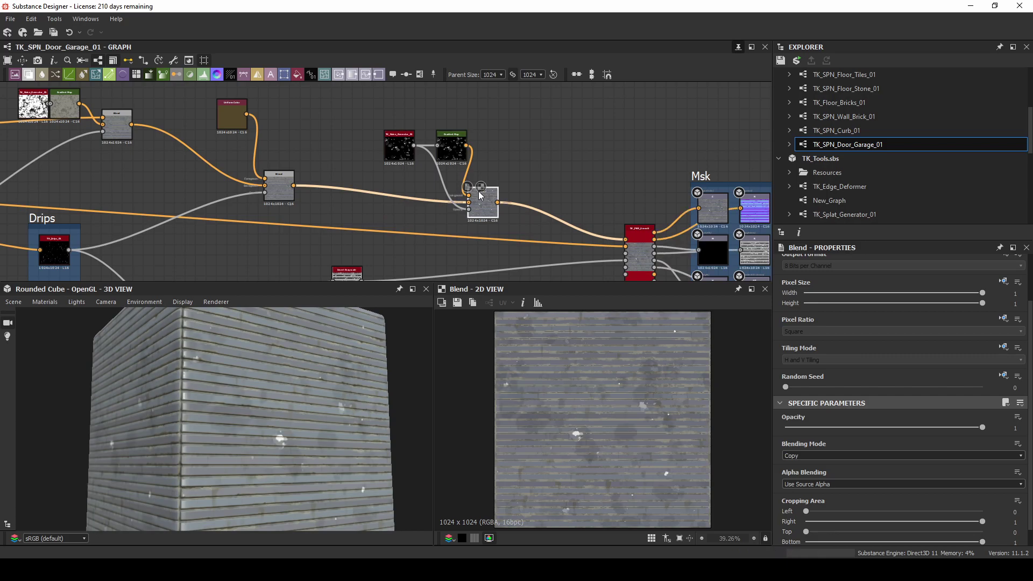
left_click_drag(289, 401, 261, 369)
Step: Shift the inverting node along the grayscale surface mask chain and insert a Blend node before it
middle_click_drag(515, 141, 483, 43)
middle_click_drag(376, 192, 449, 120)
left_click_drag(395, 110, 568, 142)
key("space")
type("blend")
key("Return")
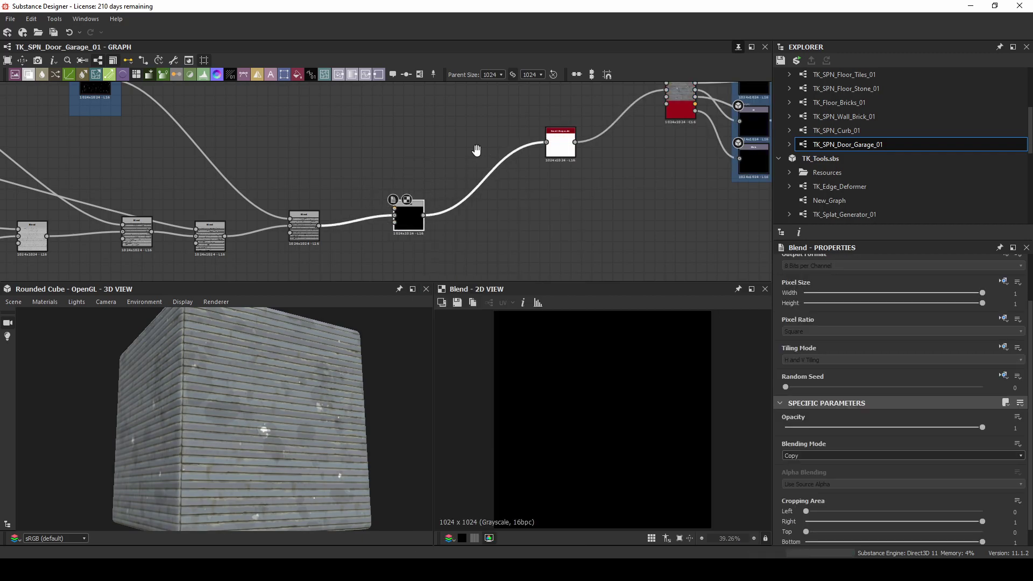
Step: Connect the new noise generator to the foreground of the surface mask chain's last Blend node and preview that Blend
middle_click_drag(477, 151, 456, 205)
scroll(455, 205, "down", 3)
middle_click_drag(443, 154, 438, 152)
double_click(481, 140)
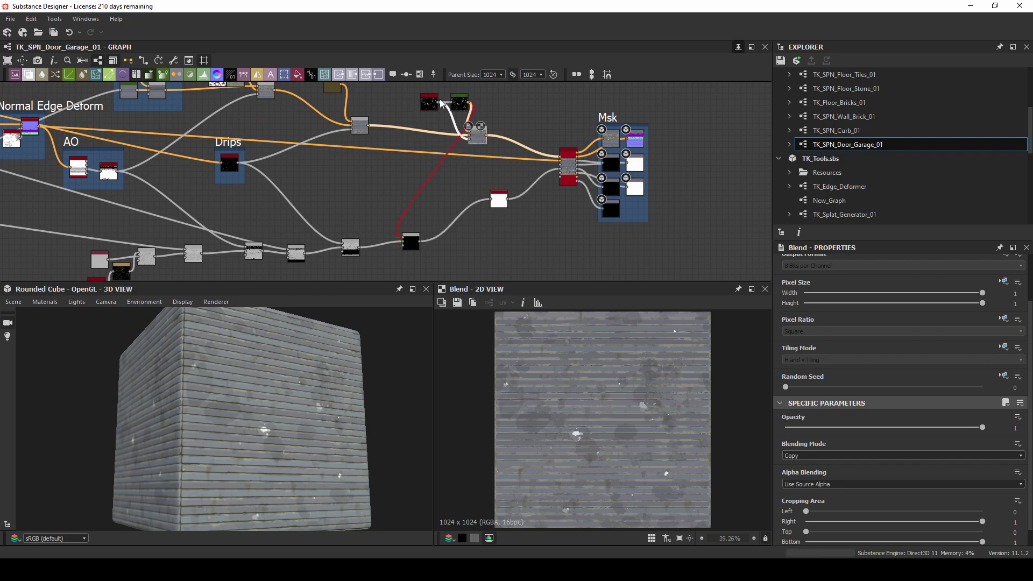
double_click(411, 242)
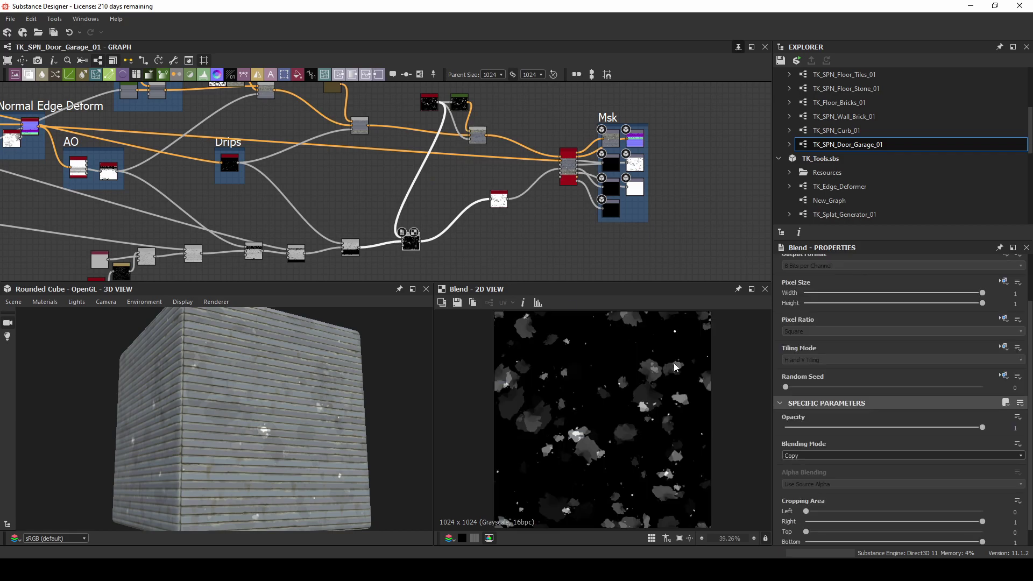
Step: Set the surface mask's last Blend node to Subtract at 0.5 opacity and check the spots on the model
left_click(820, 456)
left_click(811, 478)
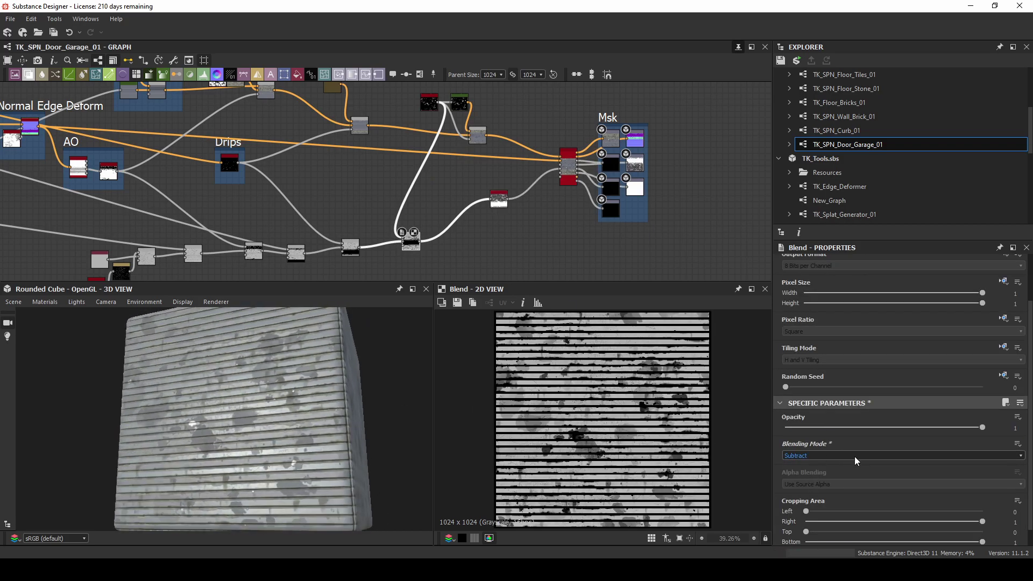
left_click(841, 428)
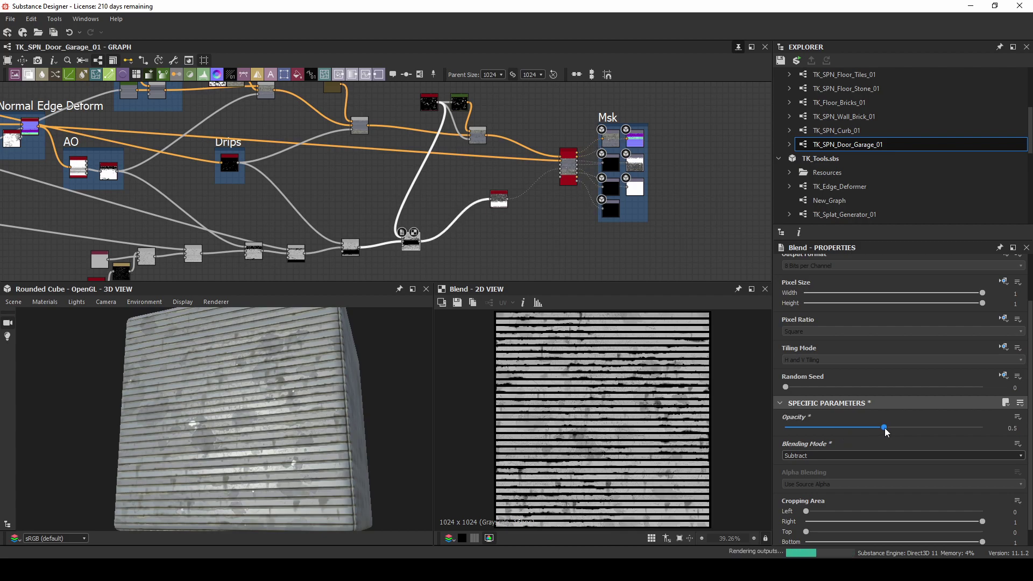
left_click_drag(181, 365, 216, 376)
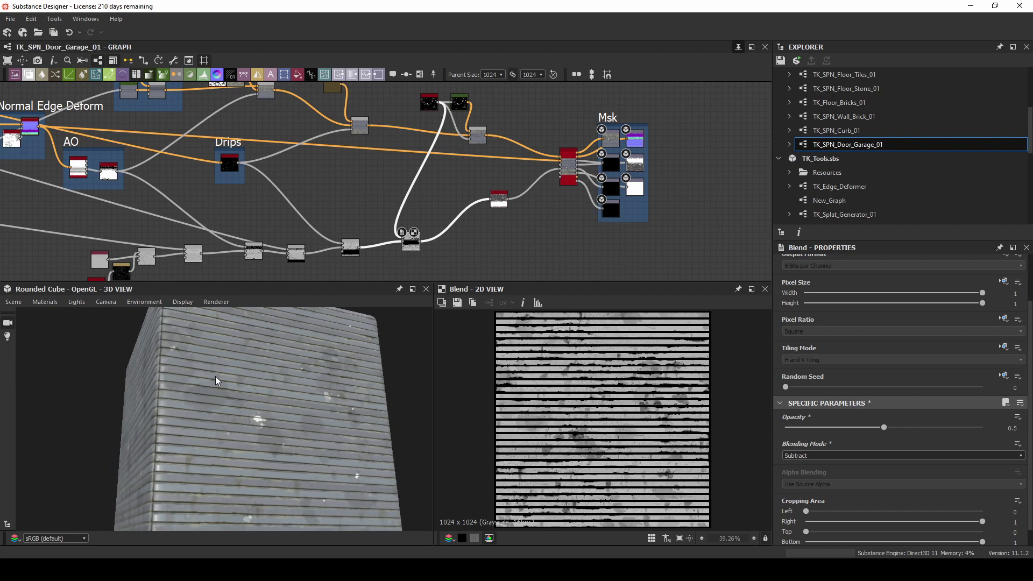
Step: Set the spot noise generator's Amount to 12 and Scale Map Multiplier to 0.83, then inspect the whole cube
left_click(429, 108)
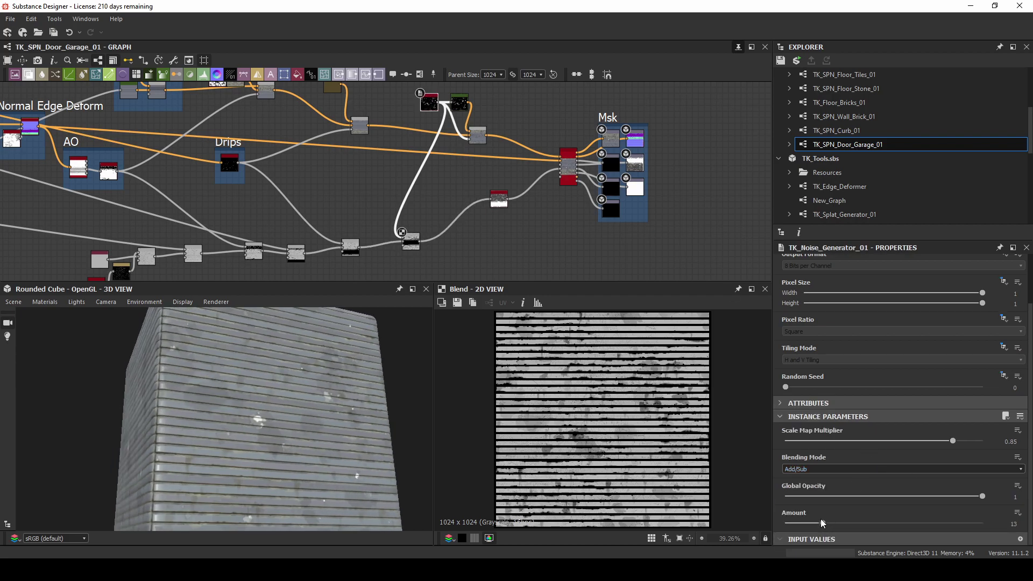
left_click_drag(813, 526, 822, 527)
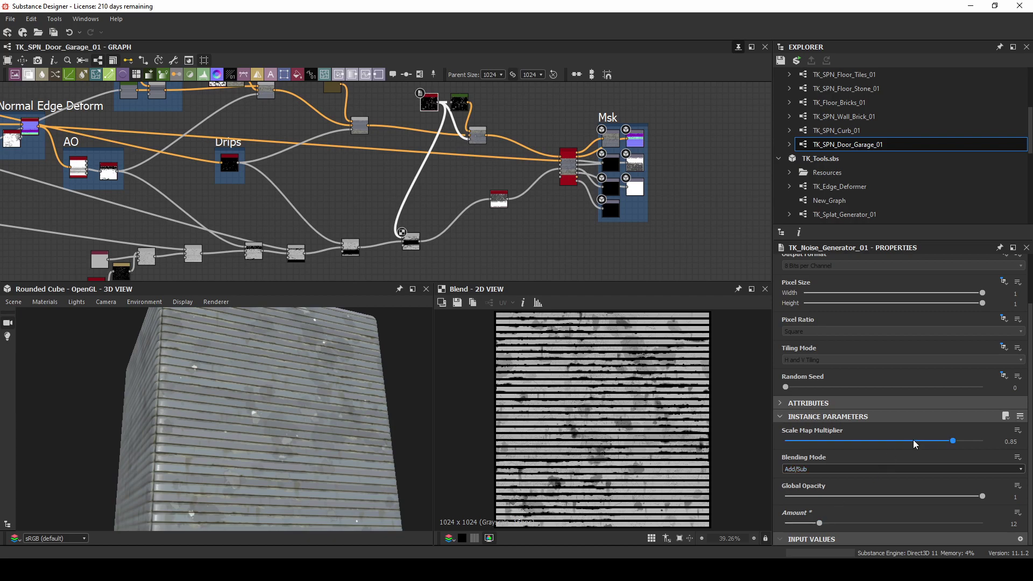
mouse_move(951, 442)
left_mouse_down()
mouse_move(964, 446)
mouse_move(936, 443)
mouse_move(949, 442)
left_mouse_up()
mouse_move(315, 395)
left_mouse_down()
mouse_move(247, 401)
mouse_move(261, 423)
mouse_move(331, 395)
mouse_move(297, 386)
left_mouse_up()
scroll(297, 387, "down", 2)
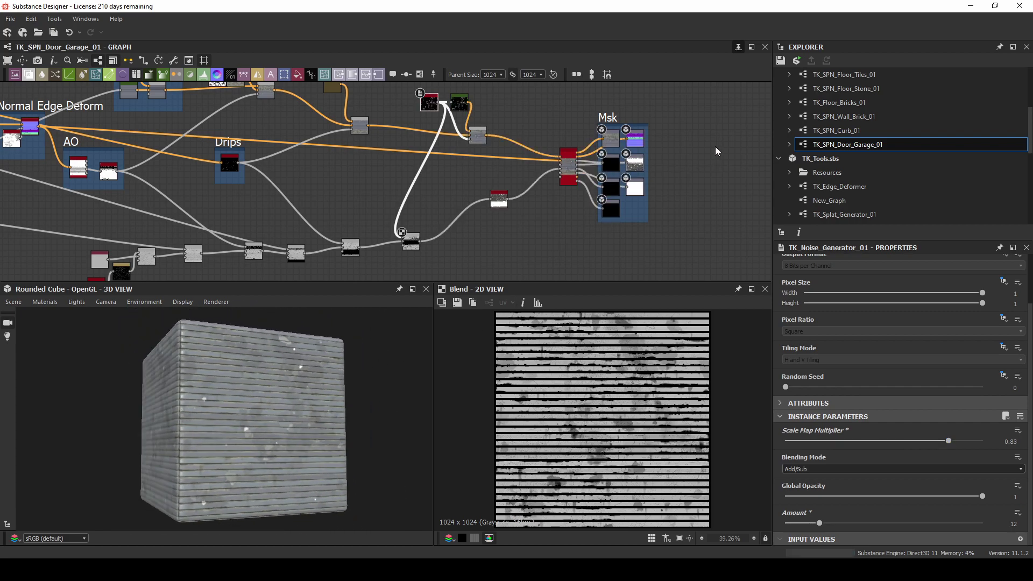
Step: Export all of the garage door graph's outputs as Targa files to C:/temp and close the export dialog
left_click(174, 61)
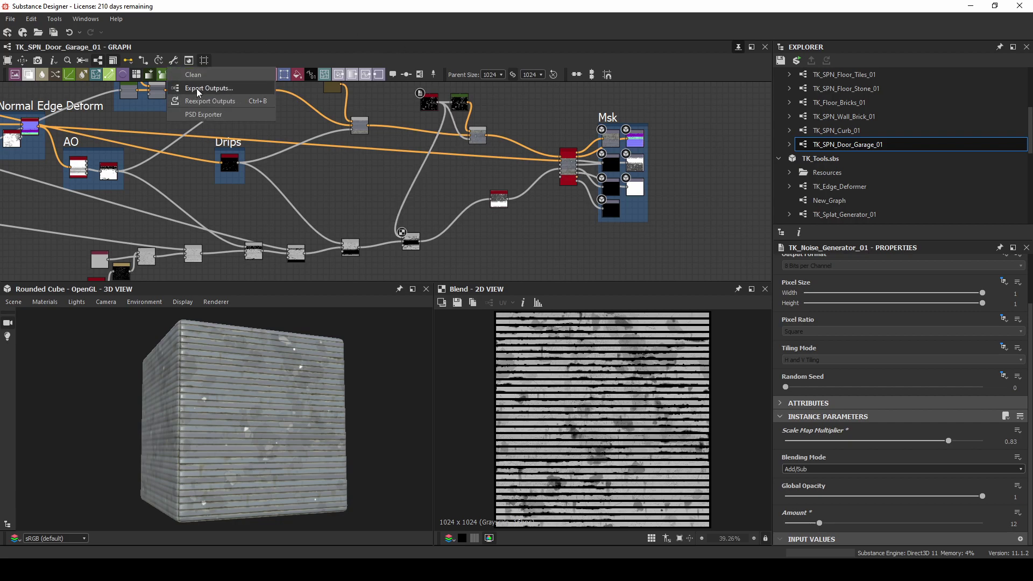
left_click(200, 88)
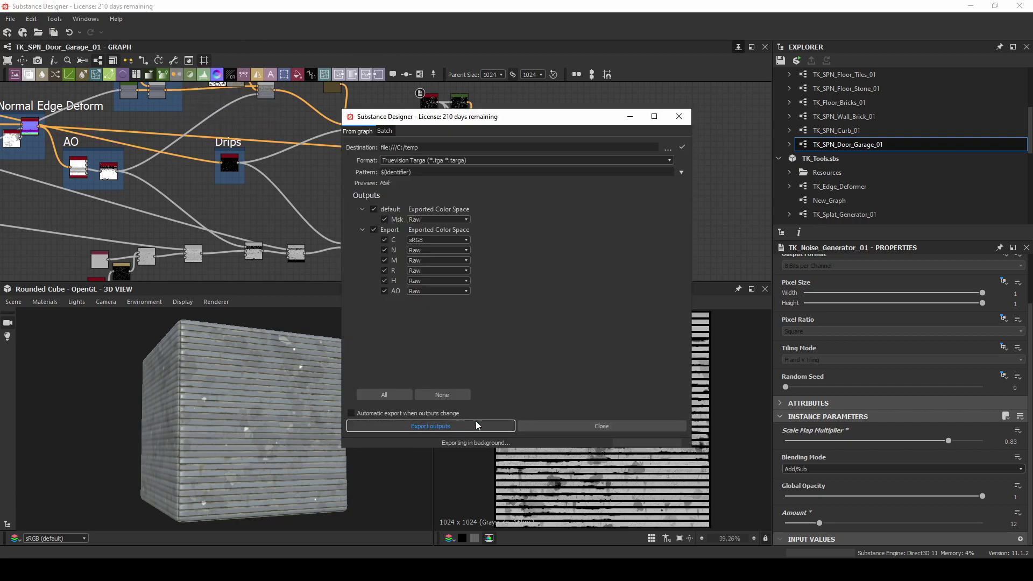
left_click(596, 425)
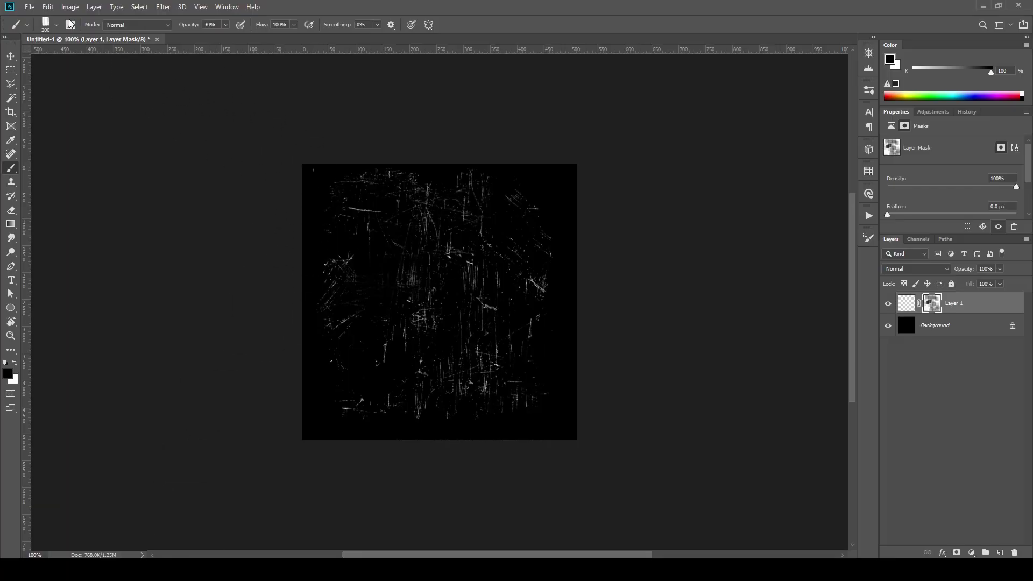
Step: Start opening a document and browse to the _SpanishTown/Tiles folder on the Z: drive
left_click(29, 7)
mouse_move(66, 72)
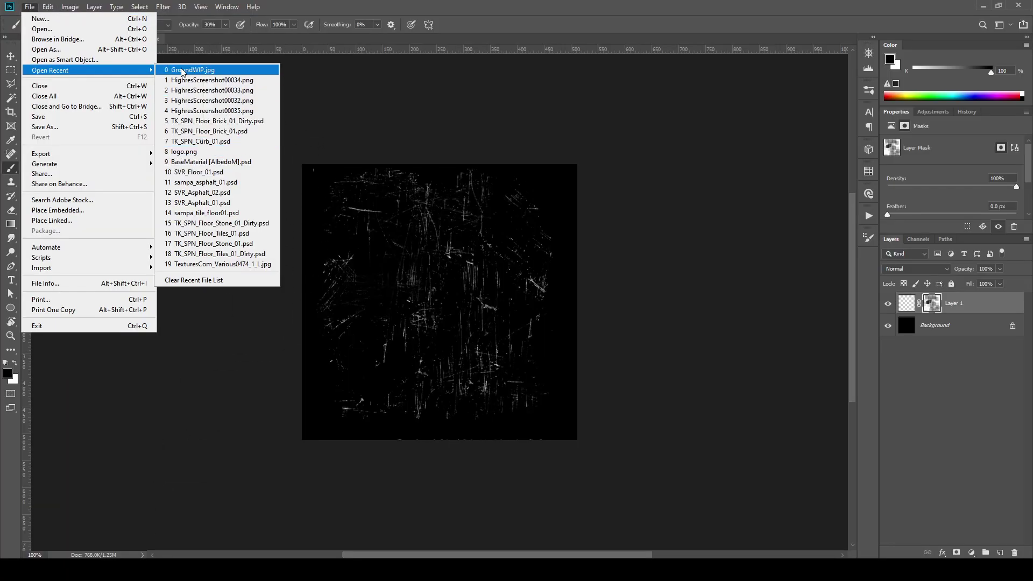
left_click(42, 28)
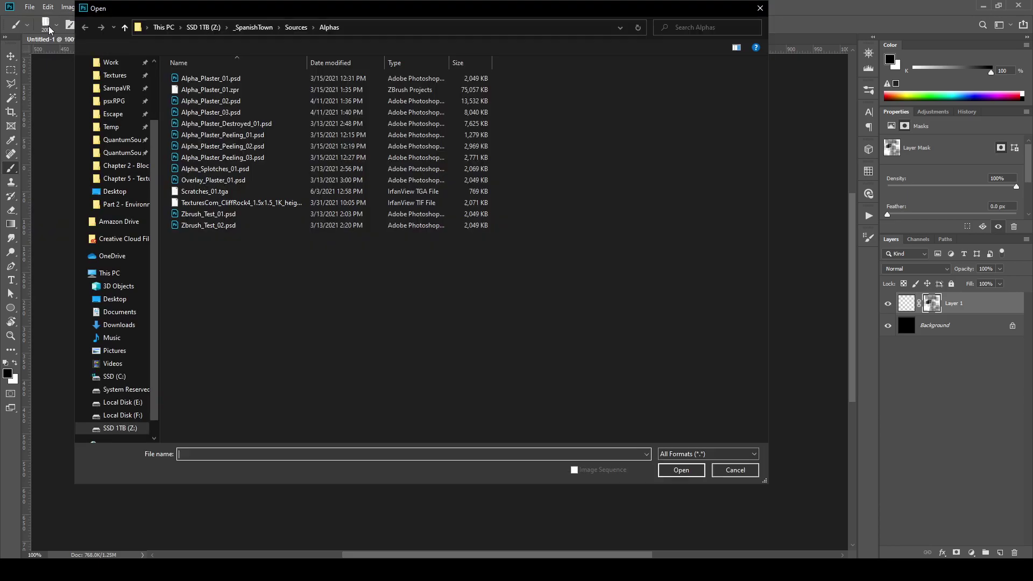
left_click(257, 28)
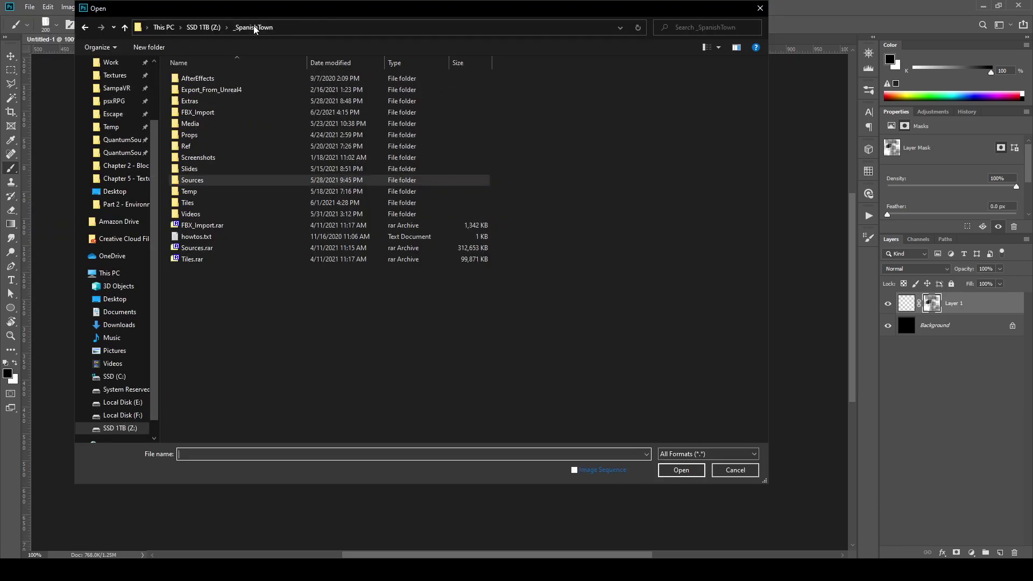
double_click(200, 202)
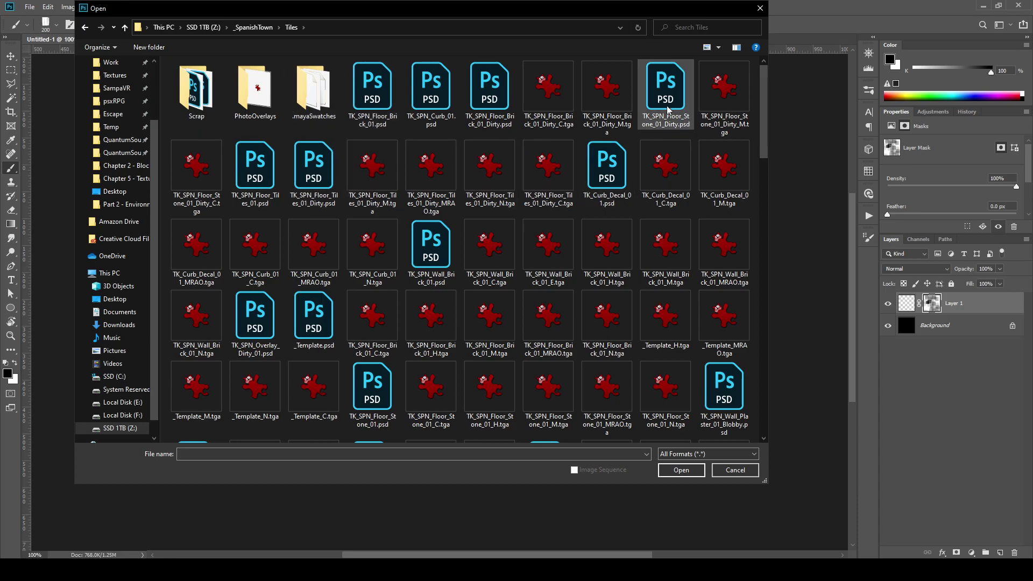
Step: Limit the file list to Photoshop files, sort it by name and open _Template.psd
left_click(710, 454)
left_click(708, 209)
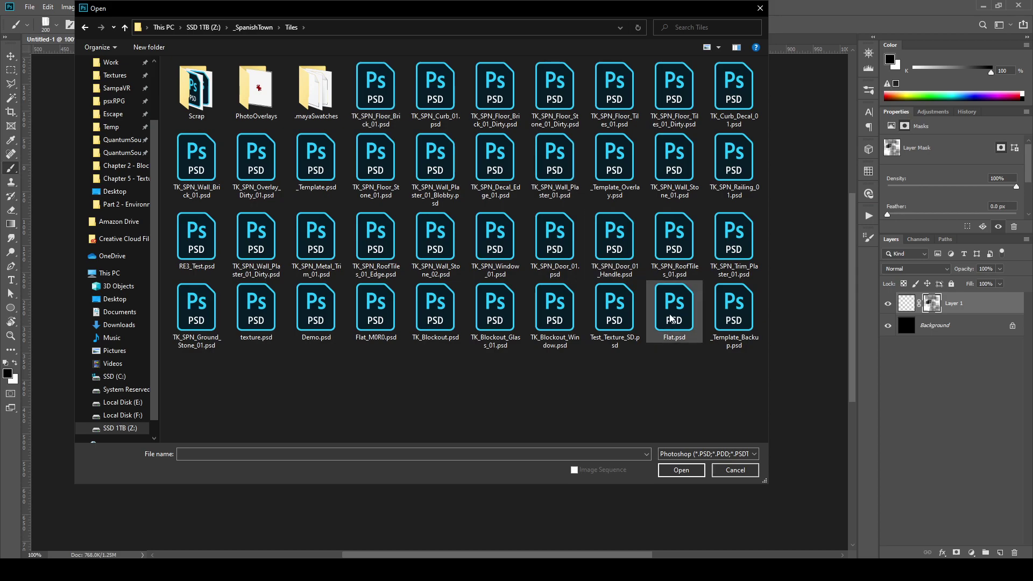
right_click(511, 375)
mouse_move(445, 393)
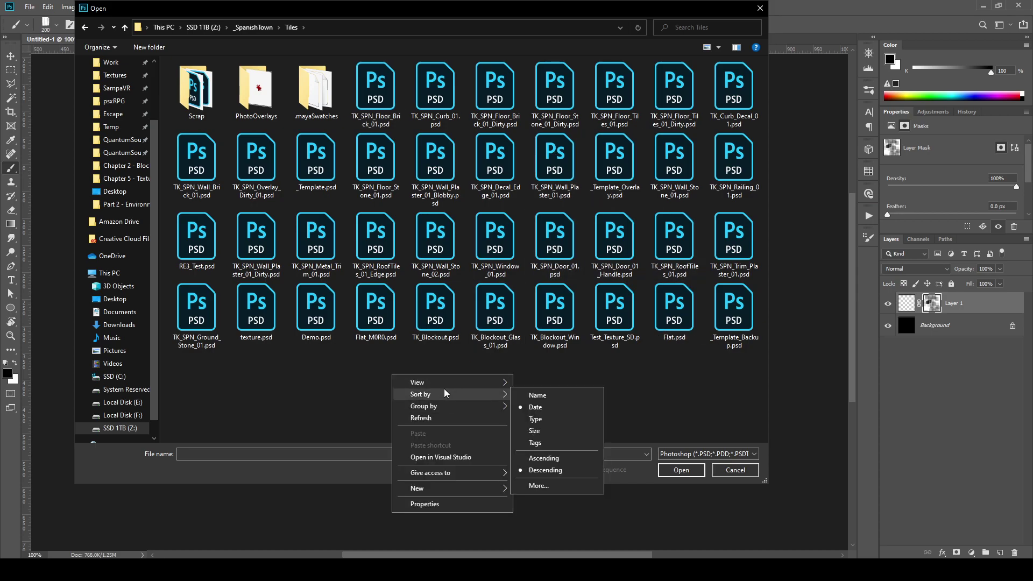
left_click(539, 397)
double_click(383, 94)
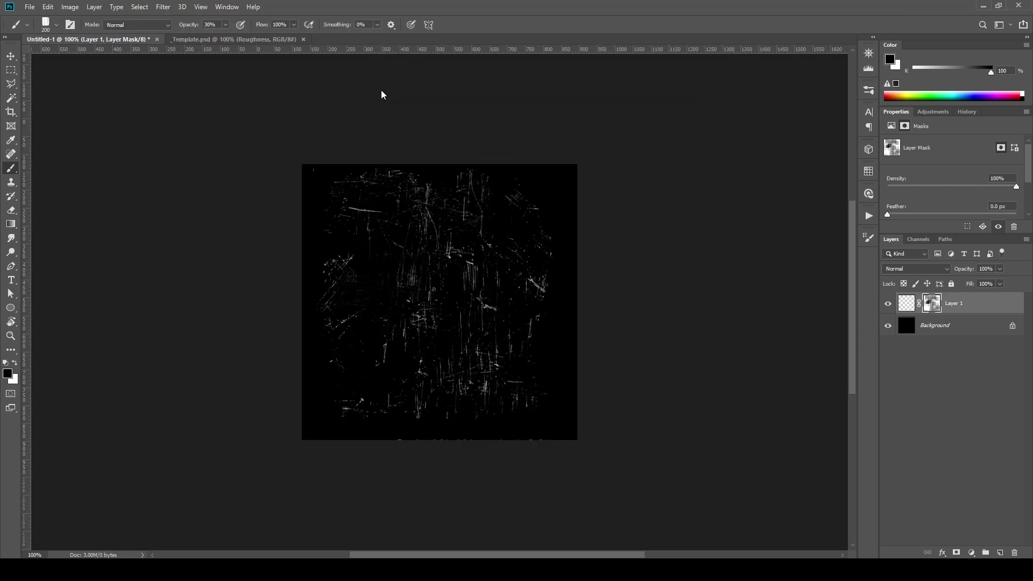
Step: Save the template document as the Photoshop file TK_SPN_Door_Garage_01 in the Tiles folder
key("ctrl+shift+s")
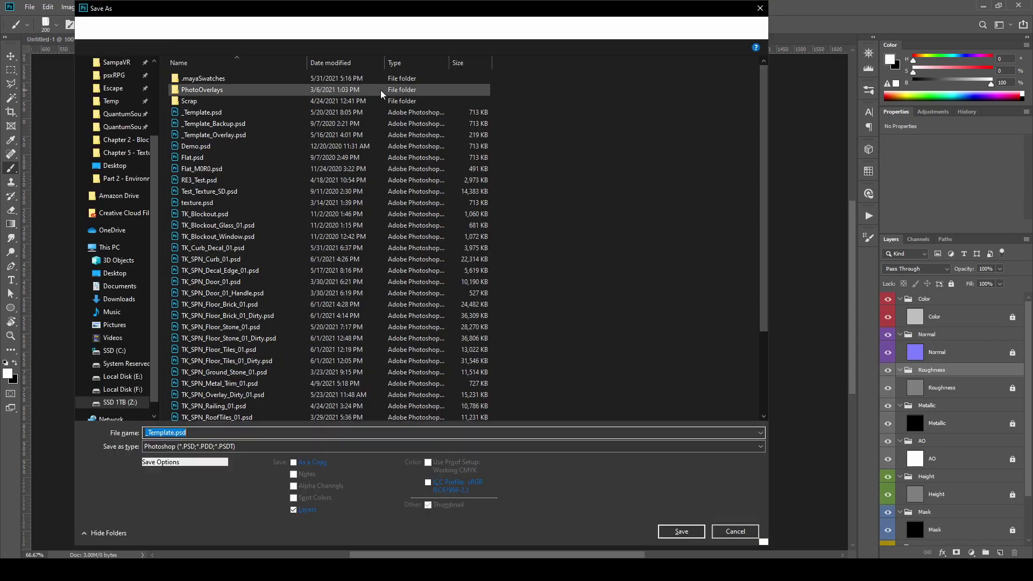
type("TK_SPN_Door_Garage_01")
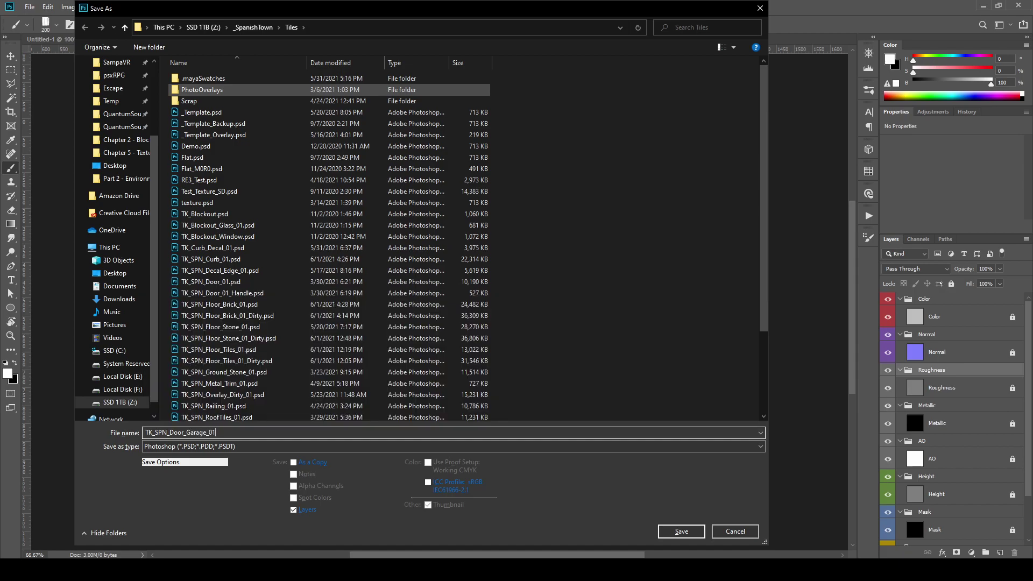
key("Return")
key("Return")
Step: Run the _Import All action to bring in the garage door maps and export all TGA textures with Expresso Exporter
left_click(868, 219)
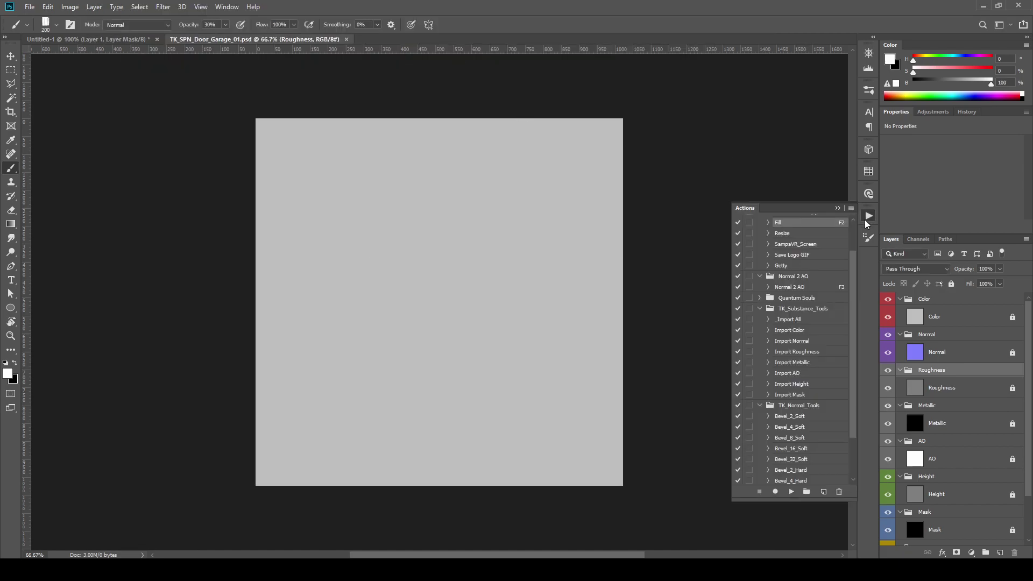
scroll(809, 399, "down", 2)
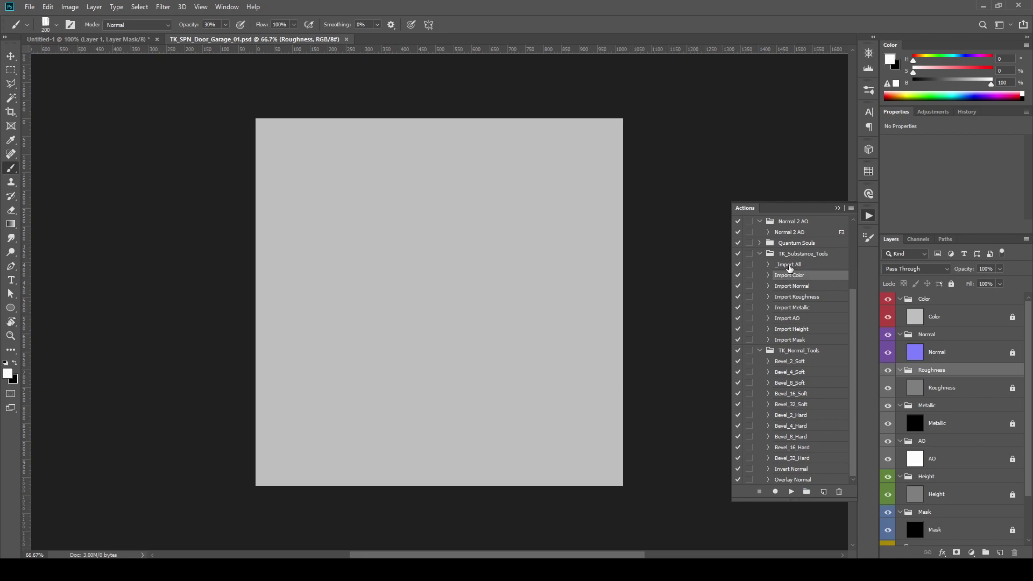
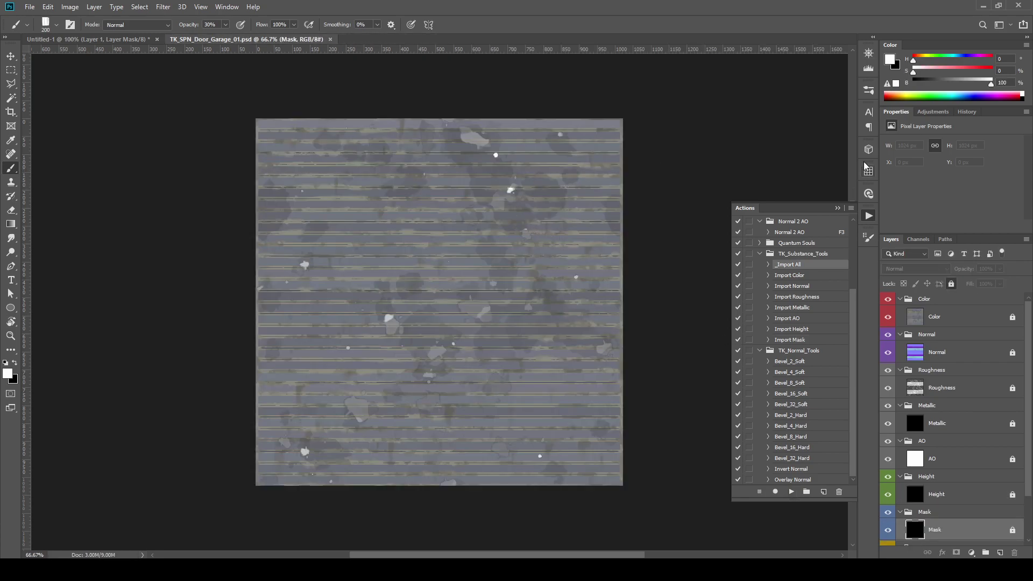
left_click(868, 195)
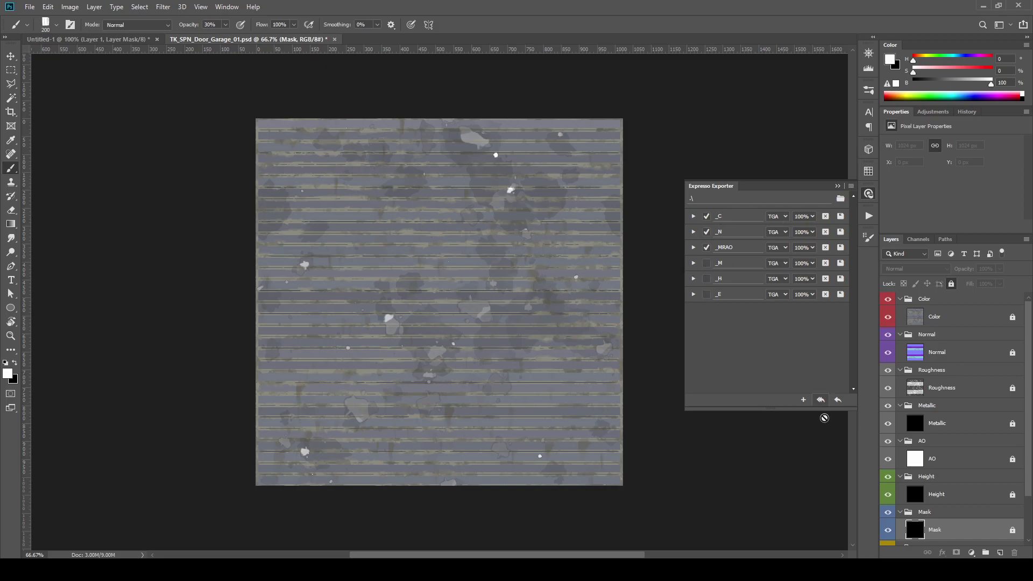
left_click(819, 402)
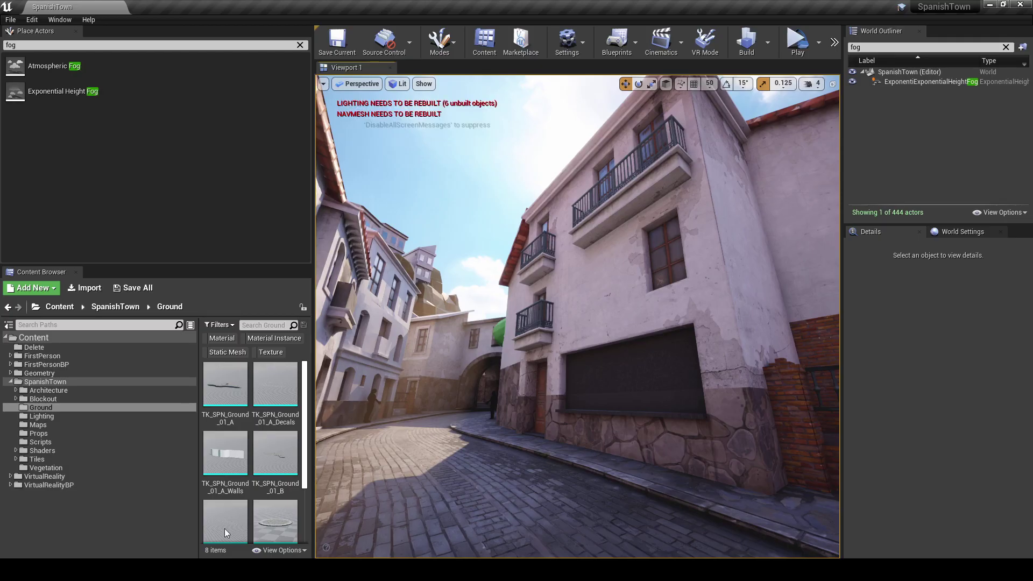
Step: Switch to Unreal Editor, show the SpanishTown/Tiles content folder and start an import from the _SpanishTown/Tiles folder on disk
left_click(59, 460)
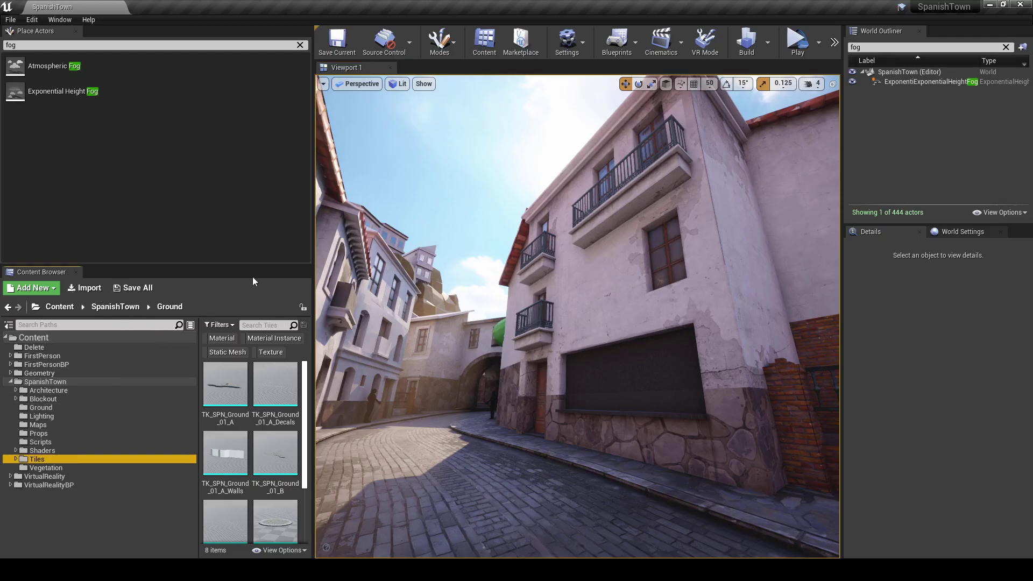
left_click_drag(198, 350, 159, 349)
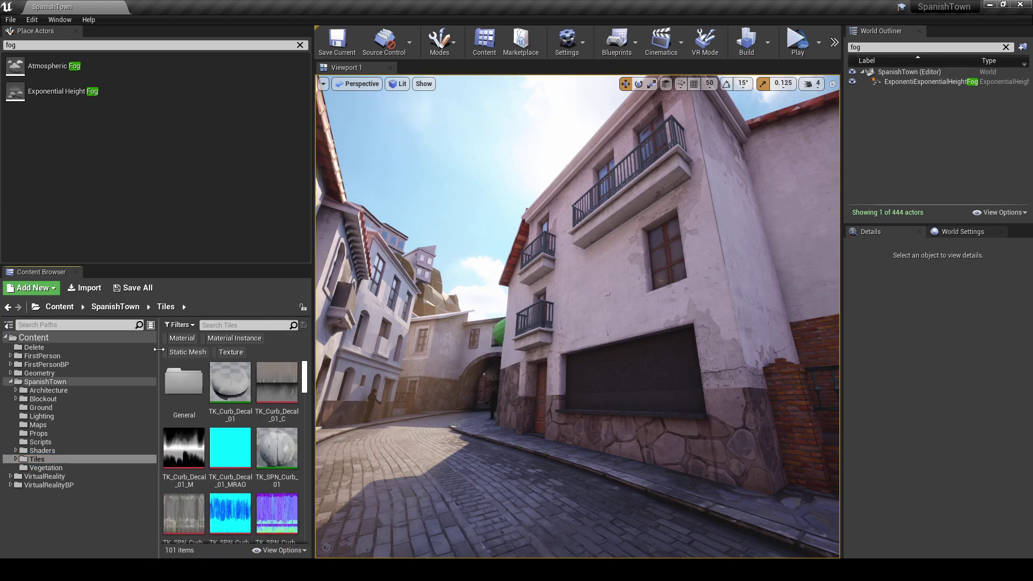
left_click(90, 289)
left_click(188, 29)
double_click(135, 197)
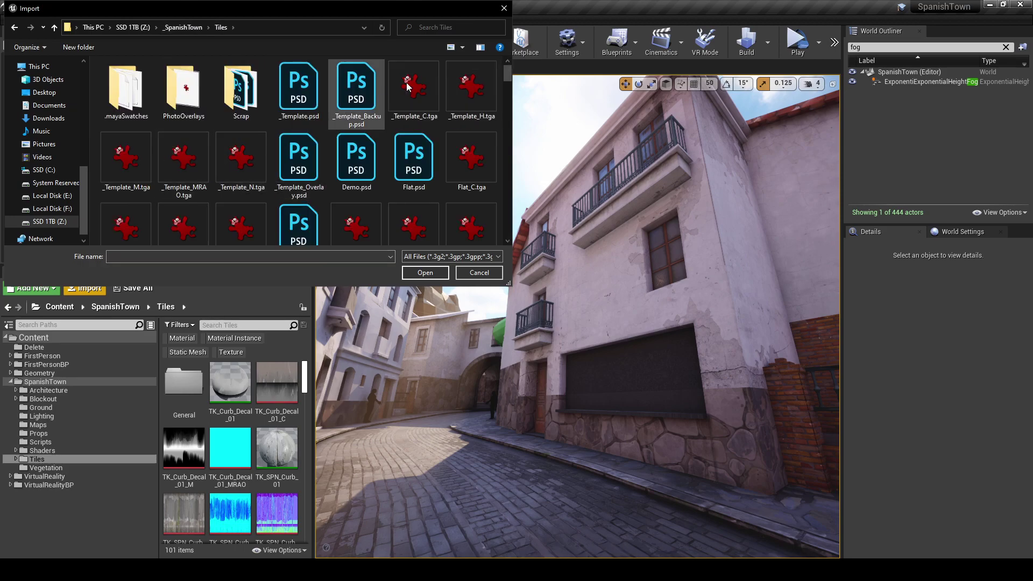
Step: Sort the files by date and import the TK_SPN_Door_Garage_01 C, MRAO and N Targa textures
right_click(443, 196)
mouse_move(408, 215)
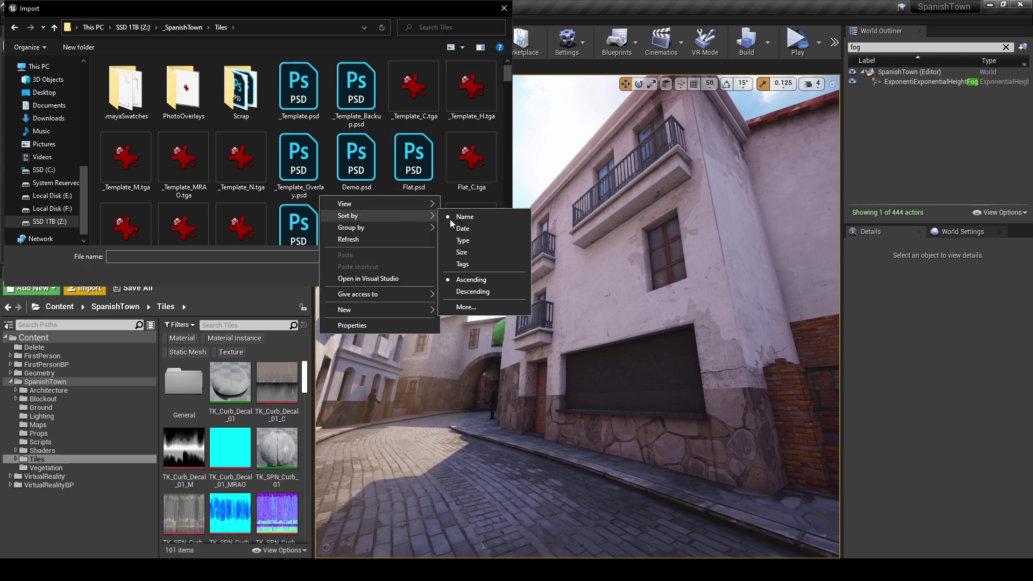
left_click(476, 230)
left_click(299, 91)
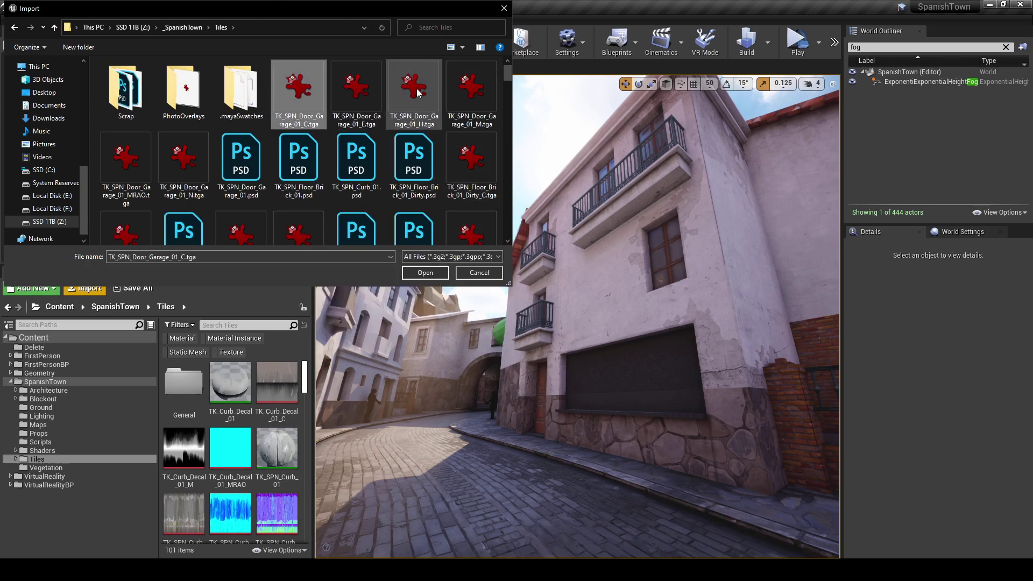
left_click(474, 83, "ctrl")
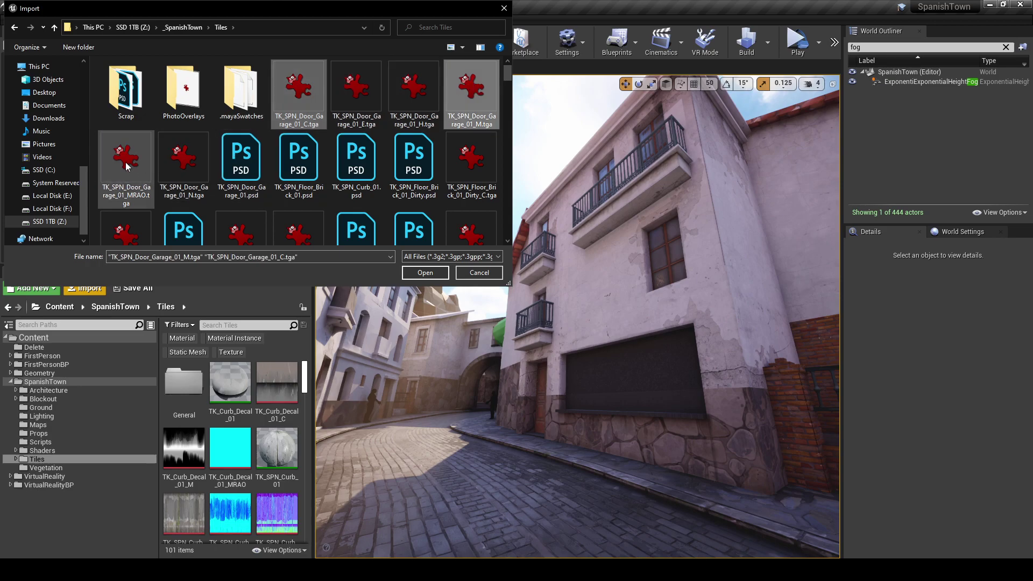
left_click(127, 166)
left_click(183, 161, "ctrl")
left_click(298, 92, "ctrl")
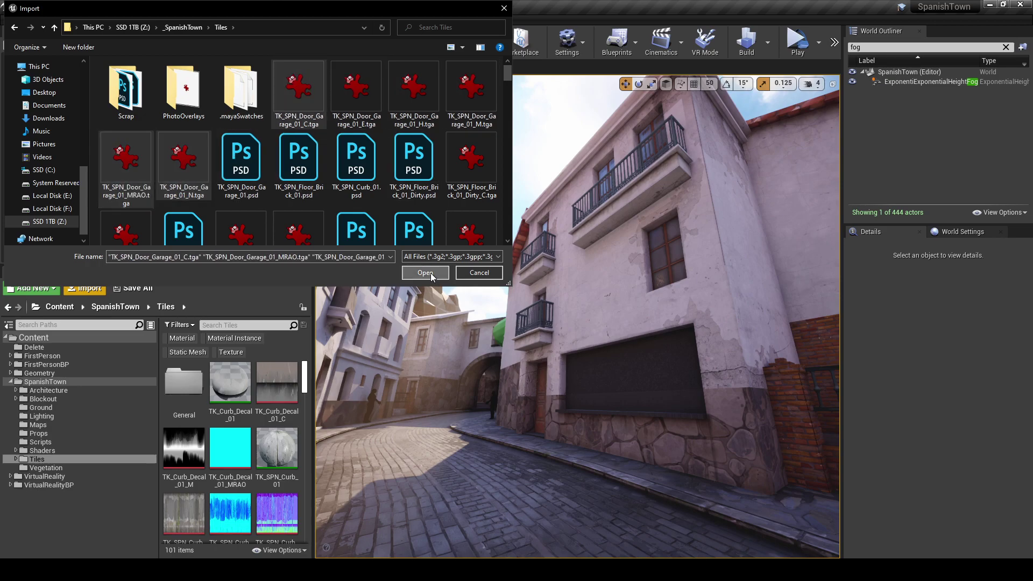
left_click(425, 273)
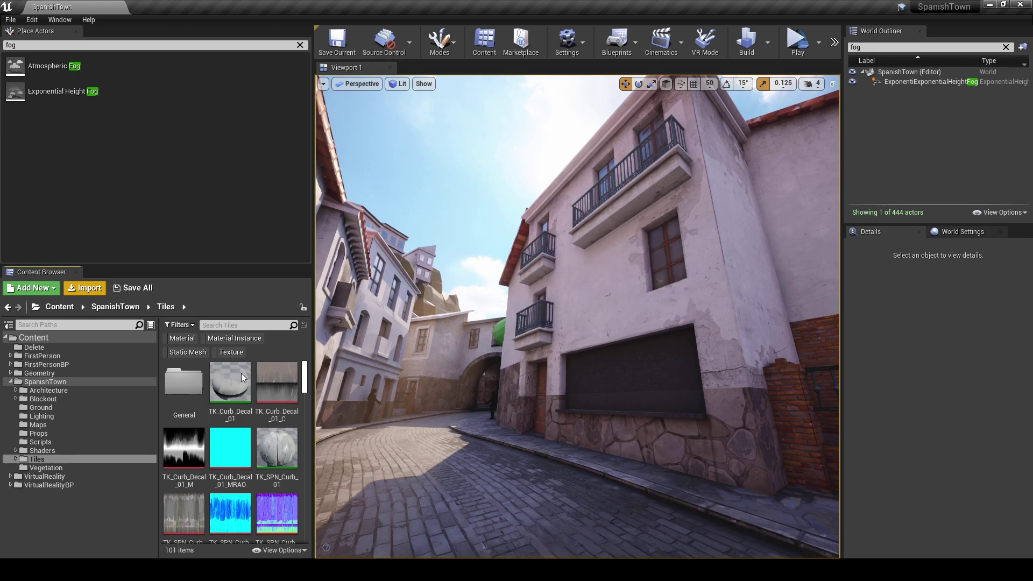
Step: Set the Mip Gen Settings of texture TK_SPN_Door_Garage_01_C to Sharpen8 and save it
double_click(279, 473)
scroll(283, 413, "down", 2)
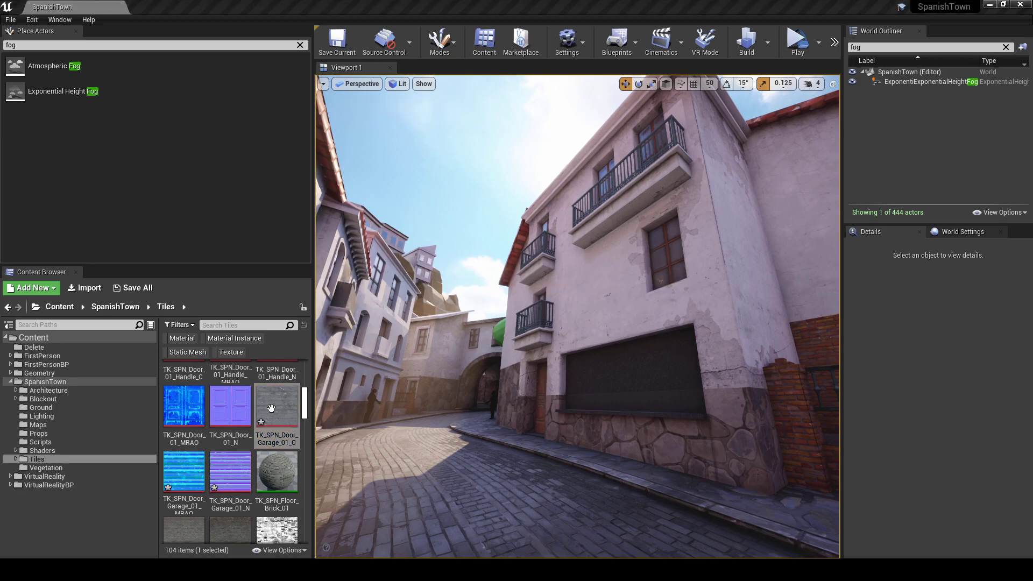
left_click_drag(798, 220, 653, 58)
scroll(755, 373, "down", 5)
scroll(756, 374, "down", 3)
left_click(745, 305)
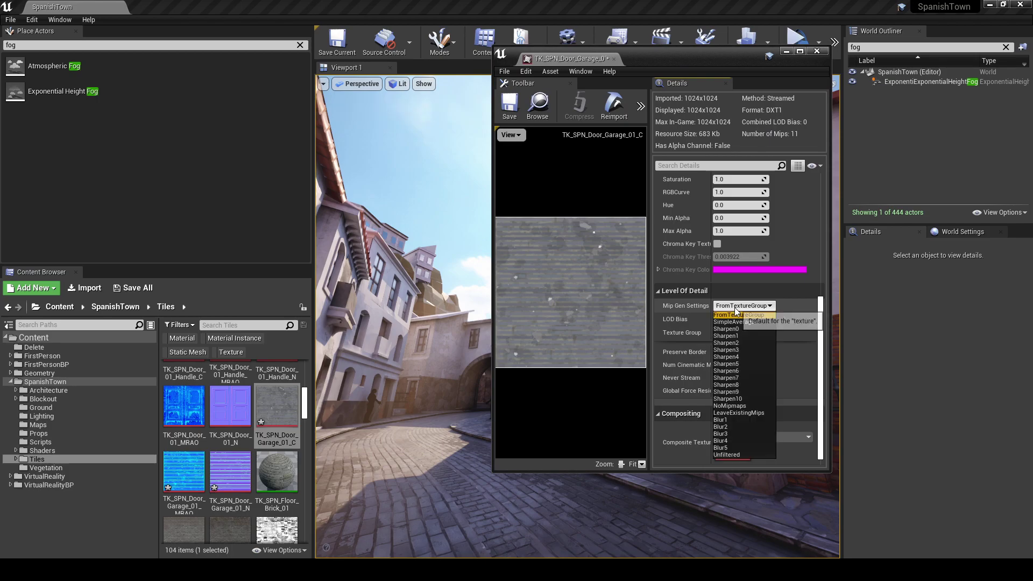
left_click(736, 384)
key("ctrl+s")
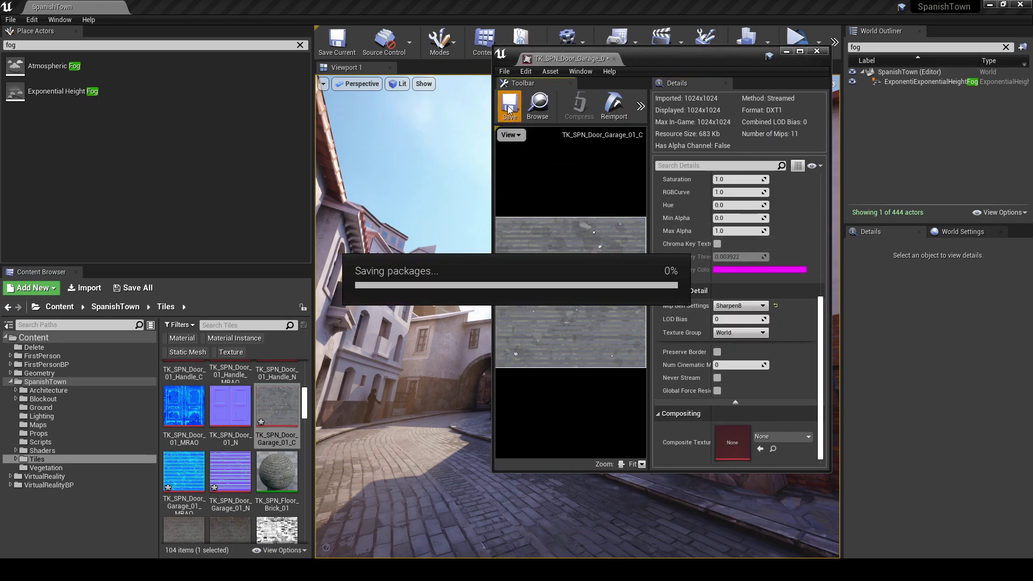
Step: Set TK_SPN_Door_Garage_01_MRAO to Masks (no sRGB) compression with Sharpen7 mip generation, then save and close it
double_click(183, 471)
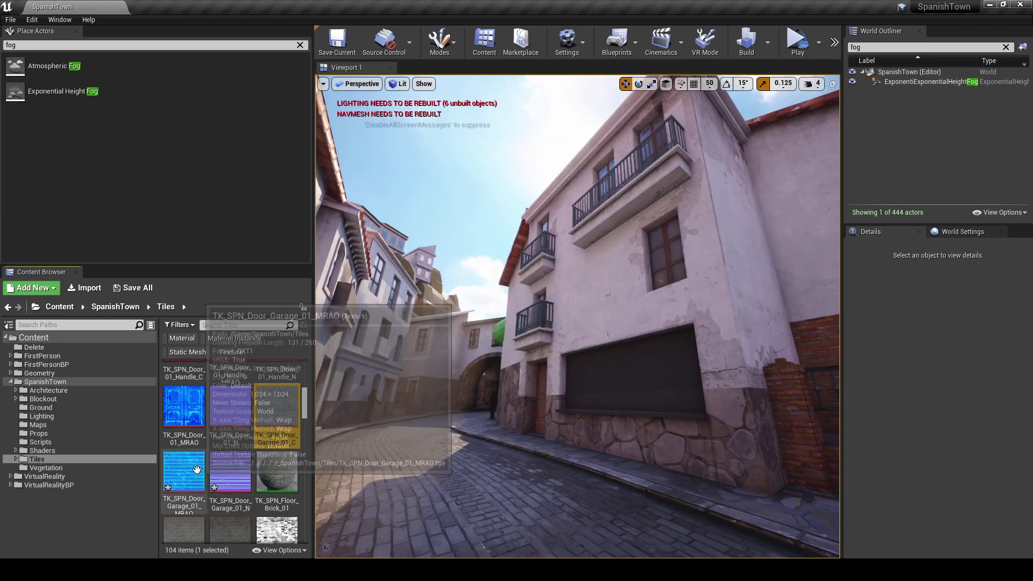
left_click(758, 220)
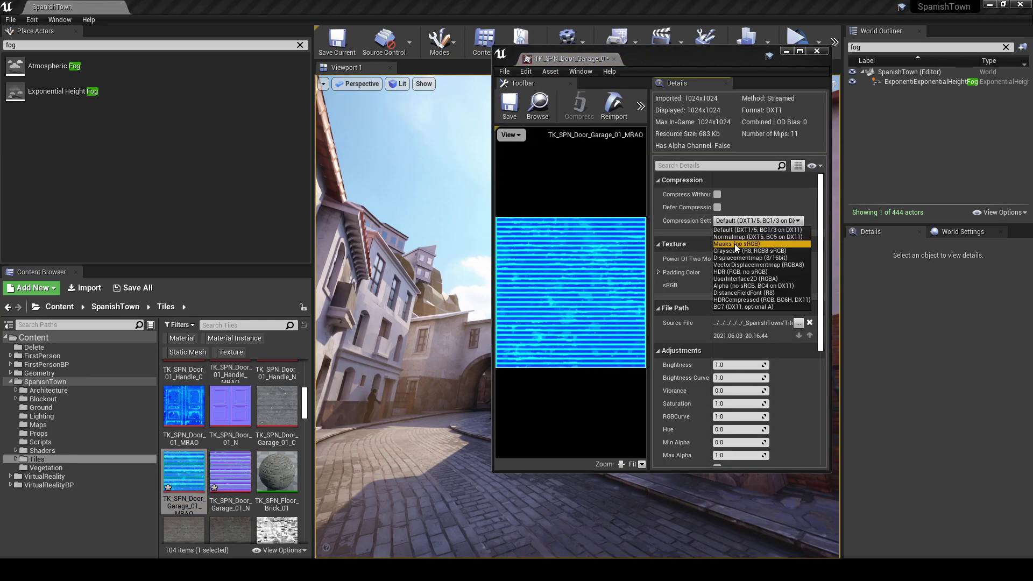
left_click(739, 244)
scroll(758, 350, "down", 5)
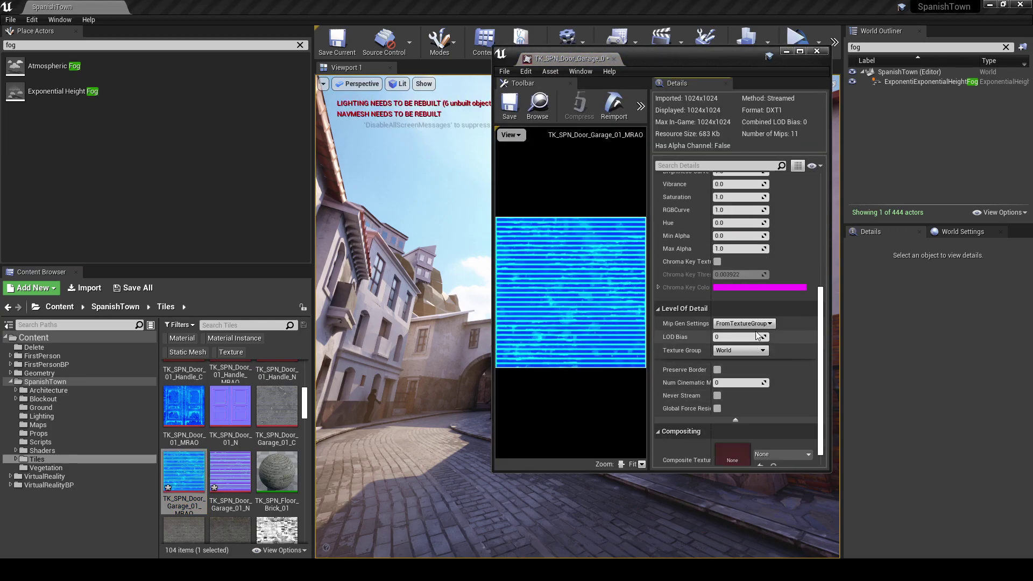
left_click(743, 324)
left_click(744, 396)
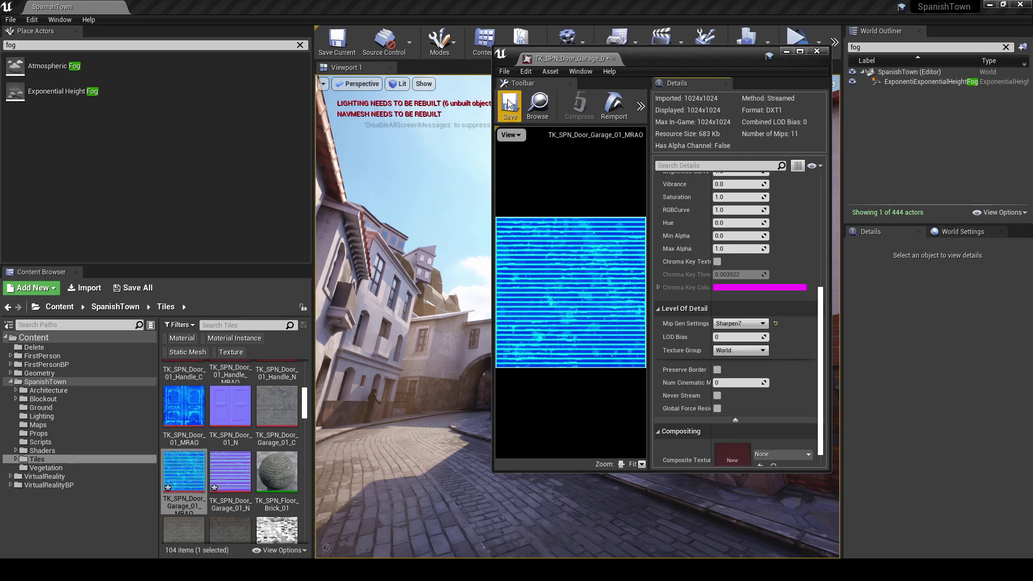
left_click(511, 108)
left_click(613, 59)
Step: Set the Mip Gen Settings of texture TK_SPN_Door_Garage_01_N to Sharpen5, then save and close it
double_click(252, 481)
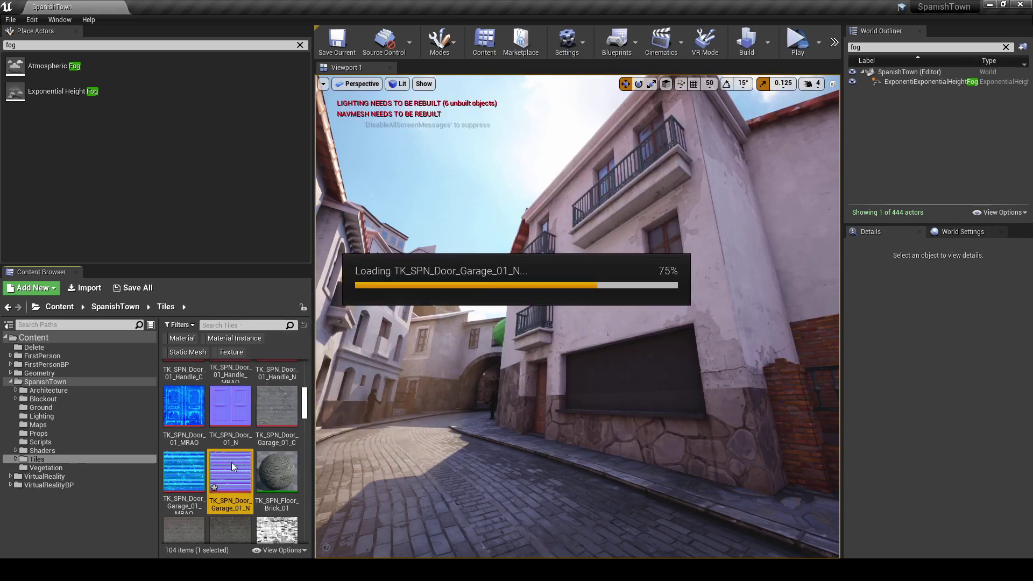
scroll(735, 373, "down", 4)
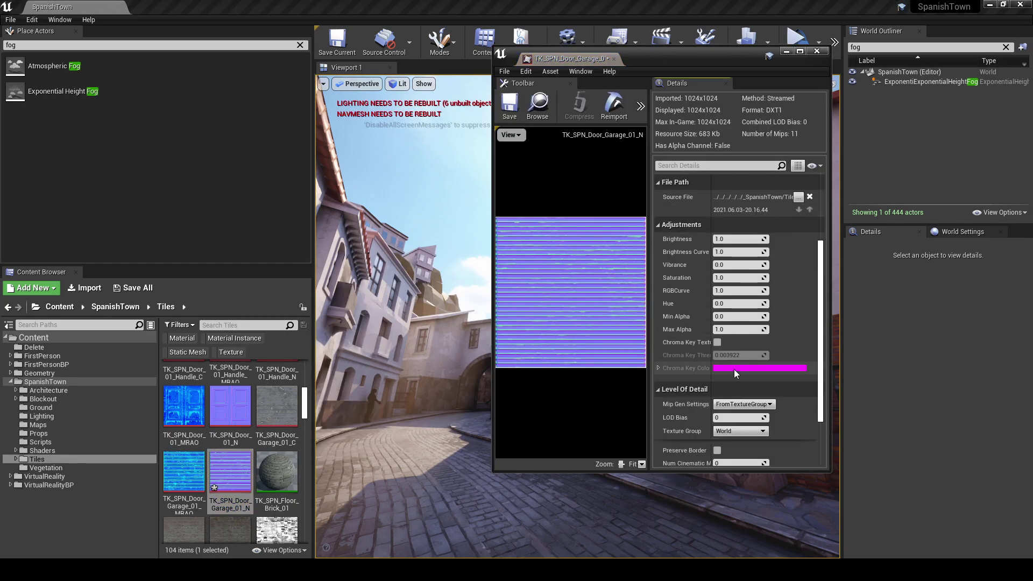
left_click(742, 404)
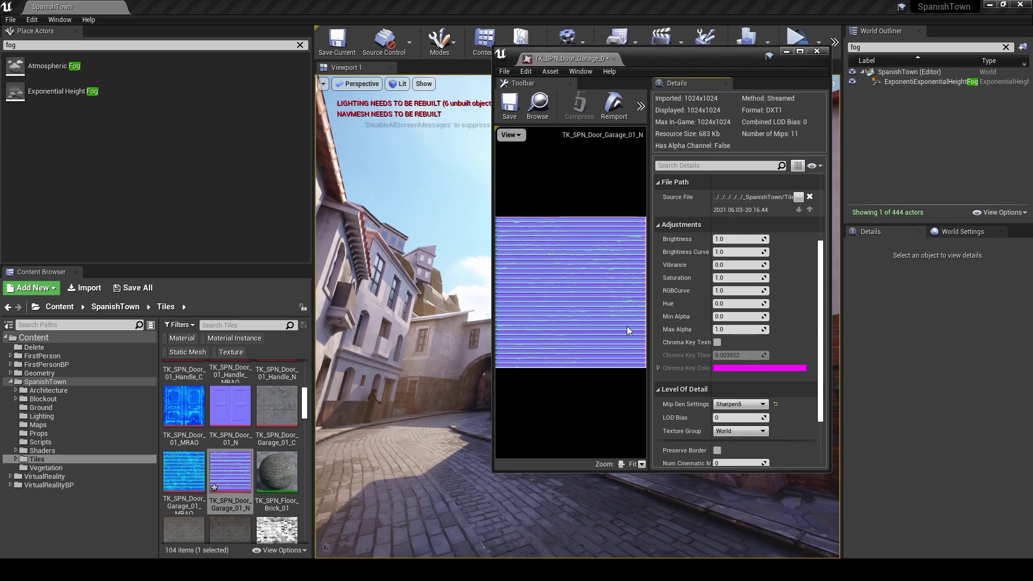
left_click(509, 106)
left_click(613, 59)
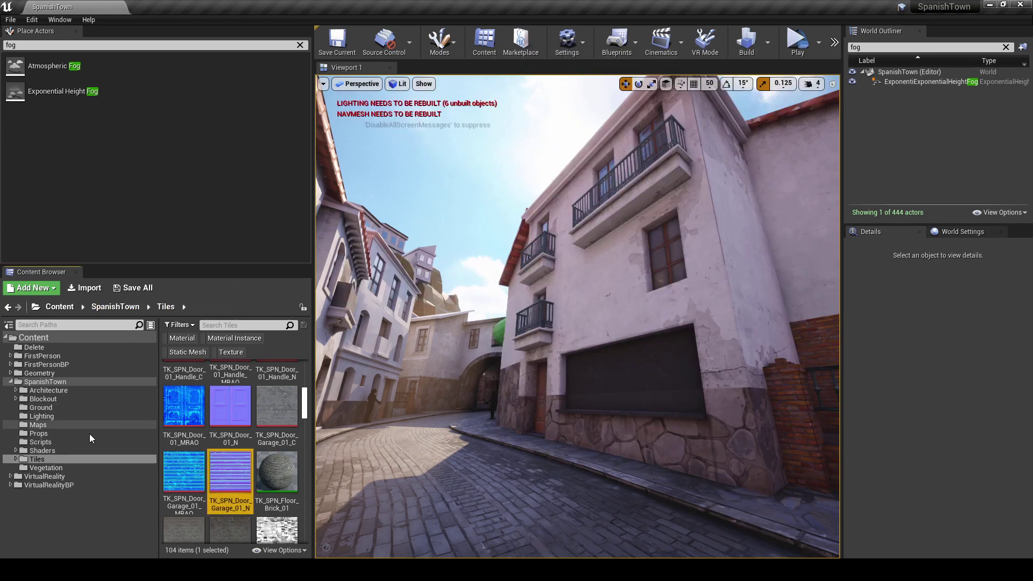
Step: Create a material instance in the Tiles folder and name it TK_SPN_Door_Garage_01
right_click(41, 459)
mouse_move(105, 257)
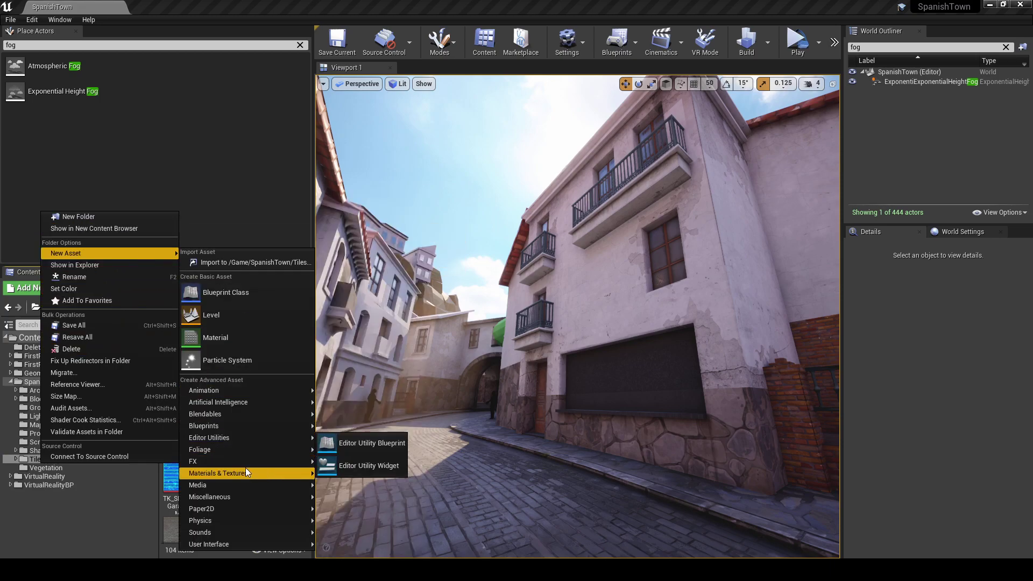
mouse_move(246, 469)
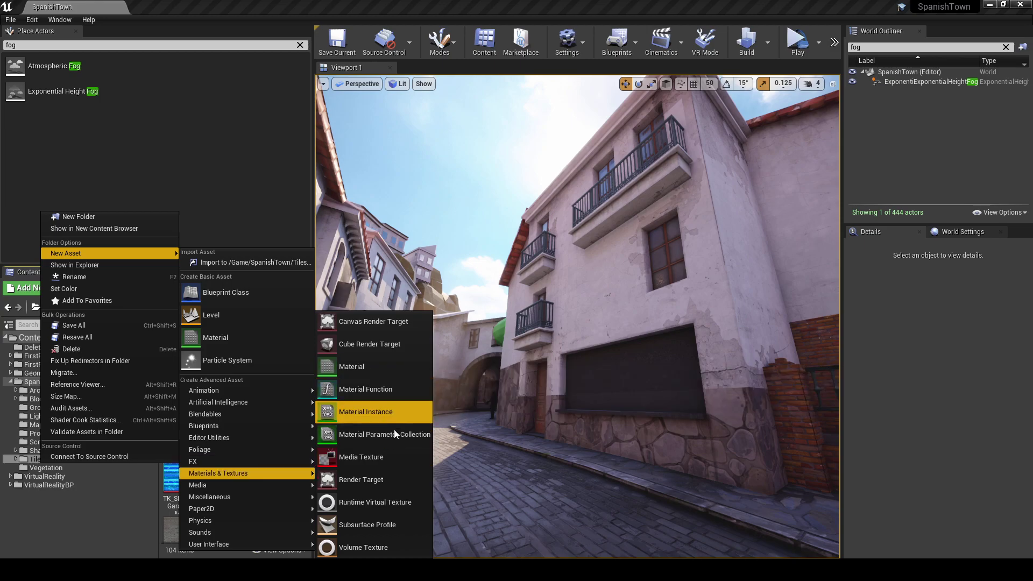
left_click(387, 413)
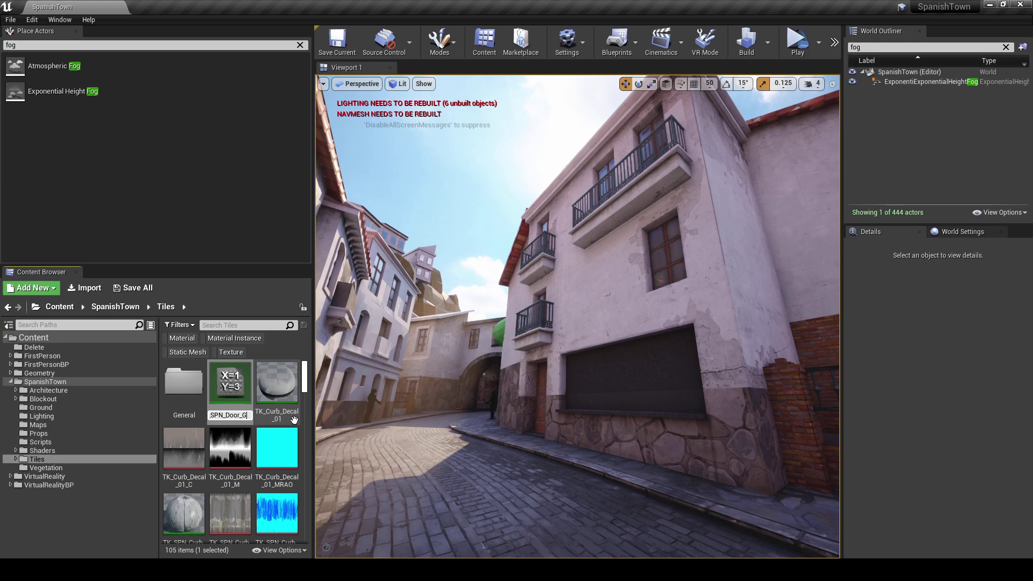
key("Return")
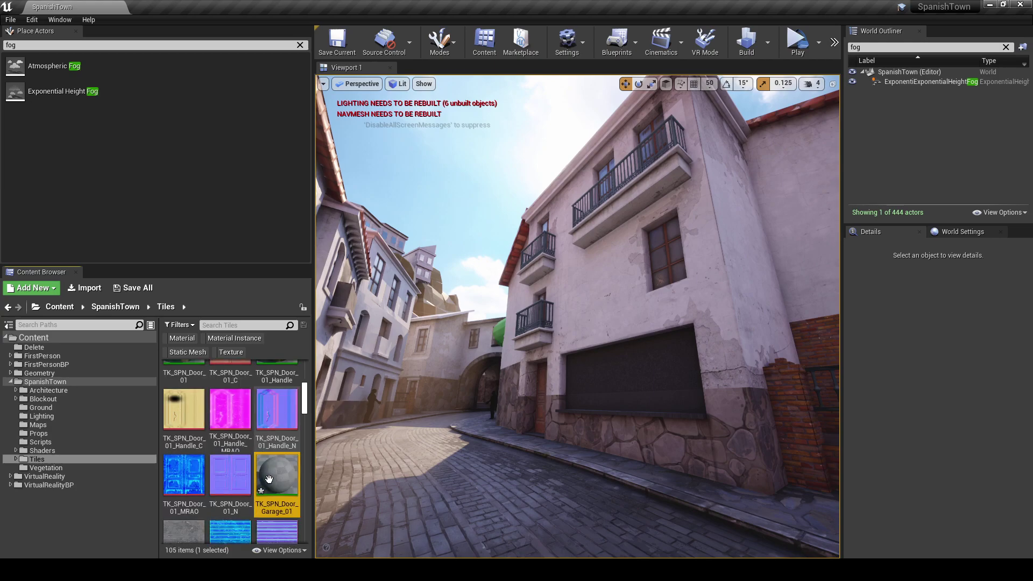
Step: Open the TK_SPN_Door_Garage_01 material instance and set its parent to the Simple Material
scroll(266, 478, "down", 1)
double_click(282, 438)
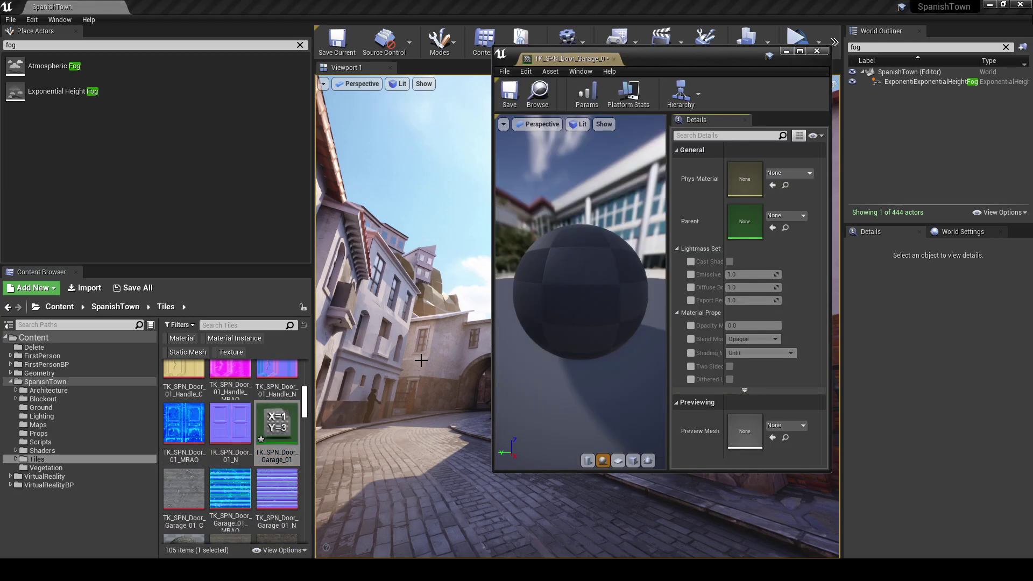
left_click(784, 215)
type("simple")
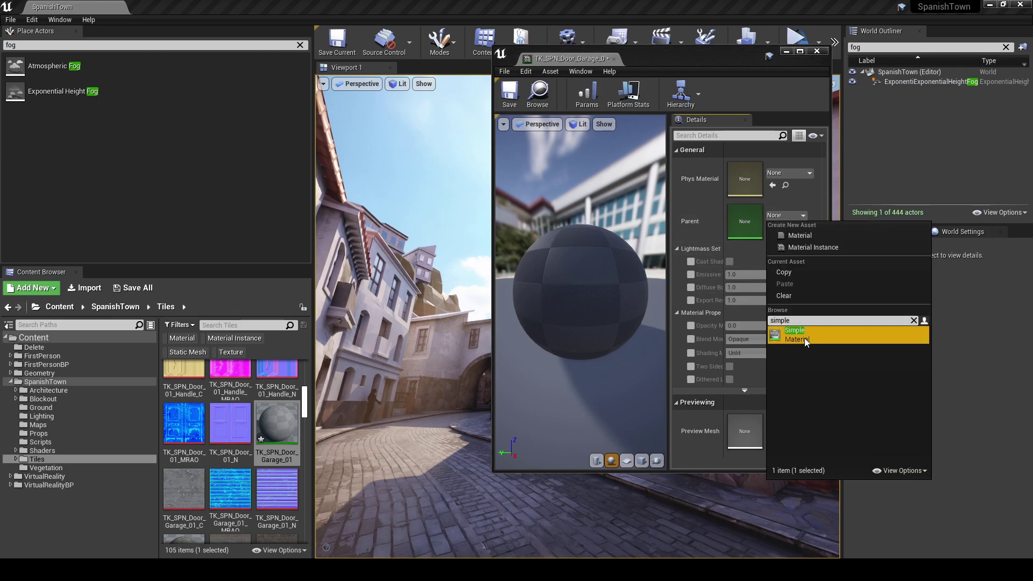
left_click(805, 338)
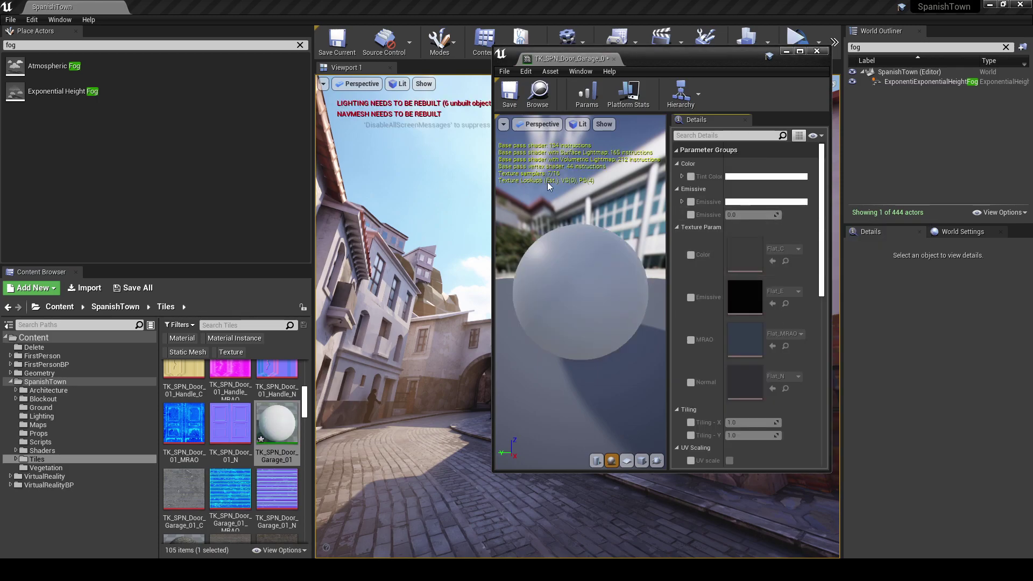
Step: Override the Color, MRAO and Normal parameters with the matching TK_SPN_Door_Garage_01 C, MRAO and N textures, and save the instance
left_click(691, 254)
left_click(691, 340)
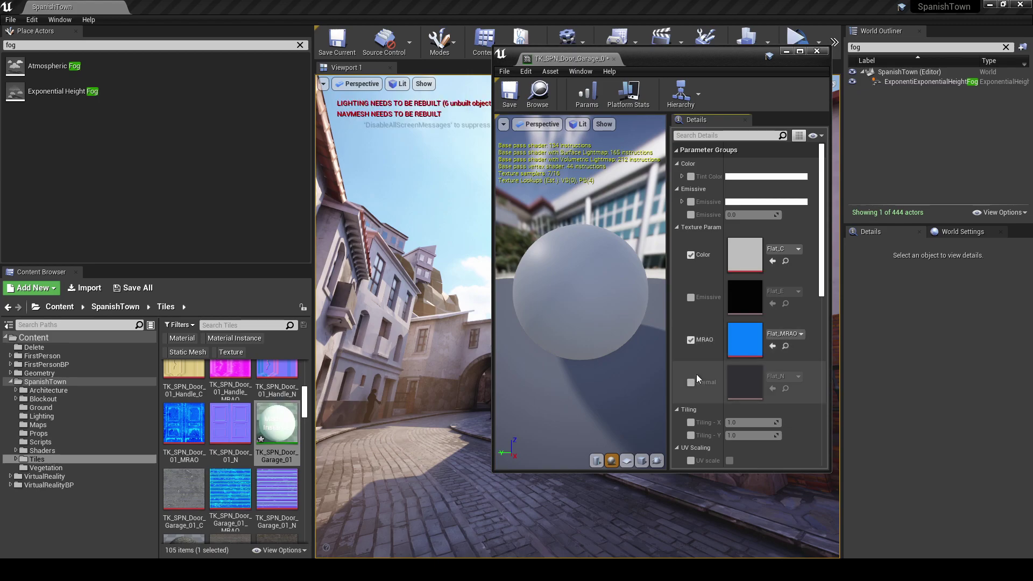
left_click(691, 382)
left_click_drag(184, 488, 745, 254)
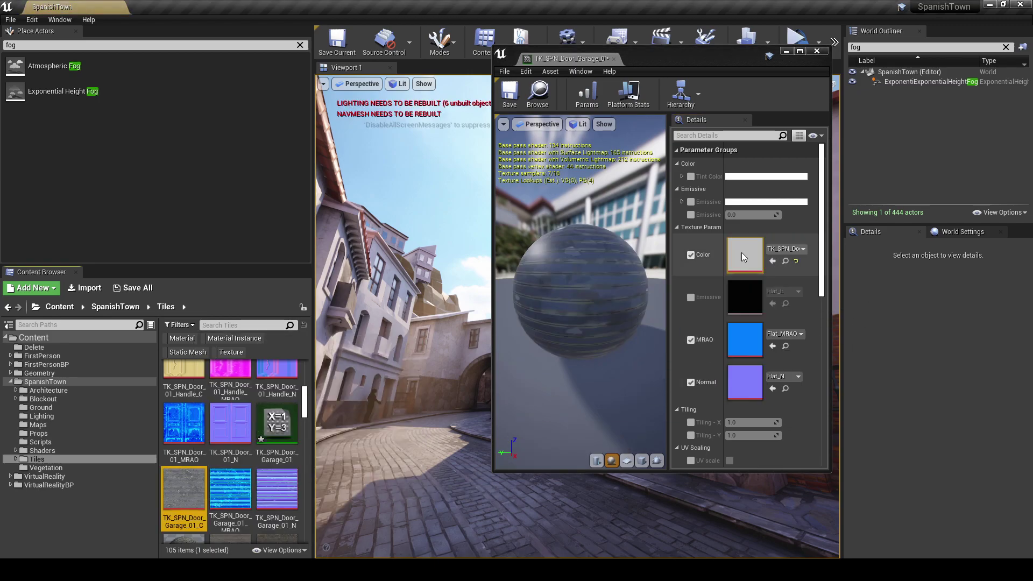
left_click_drag(230, 489, 749, 337)
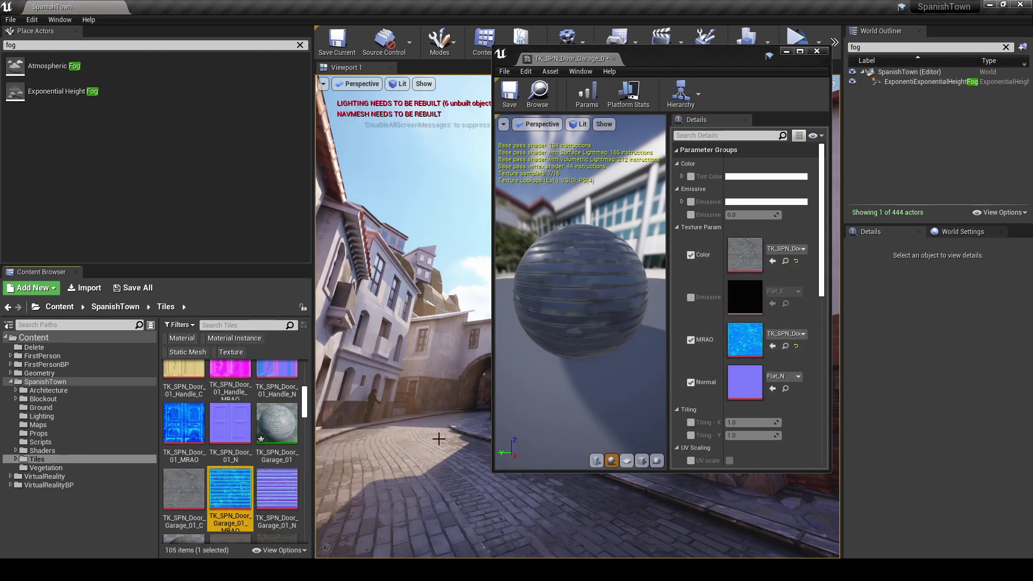
left_click_drag(277, 488, 745, 381)
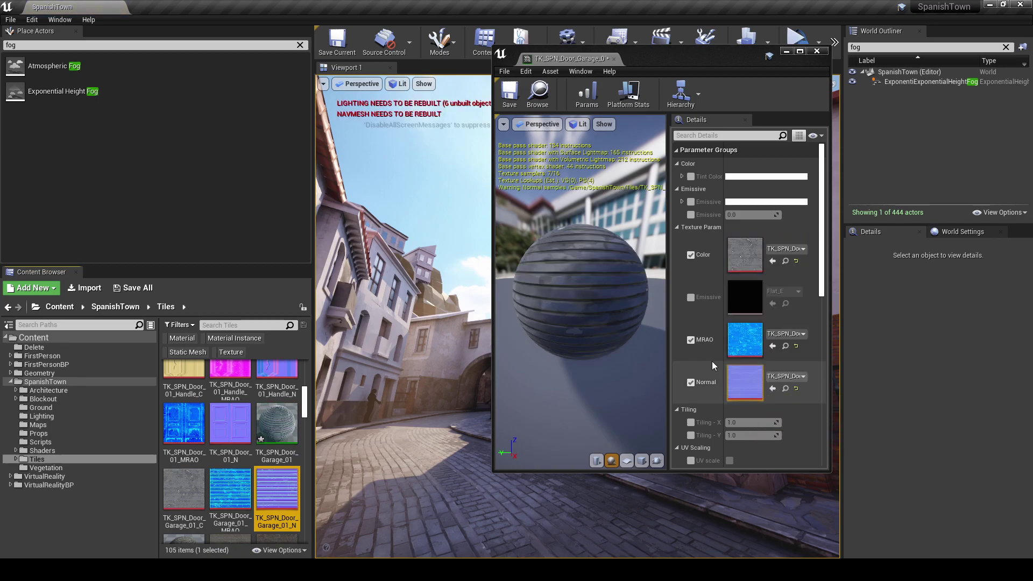
left_click(509, 94)
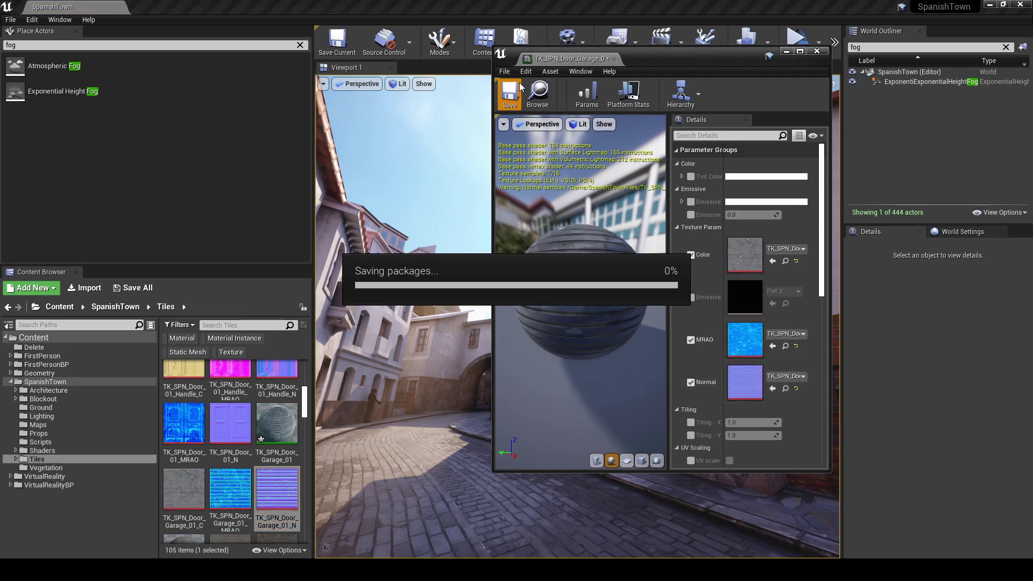
Step: Apply the TK_SPN_Door_Garage_01 material to the dark garage door panel of the house in the viewport
left_click_drag(277, 425, 614, 387)
key("w")
right_click_drag(477, 339, 559, 350)
key("s")
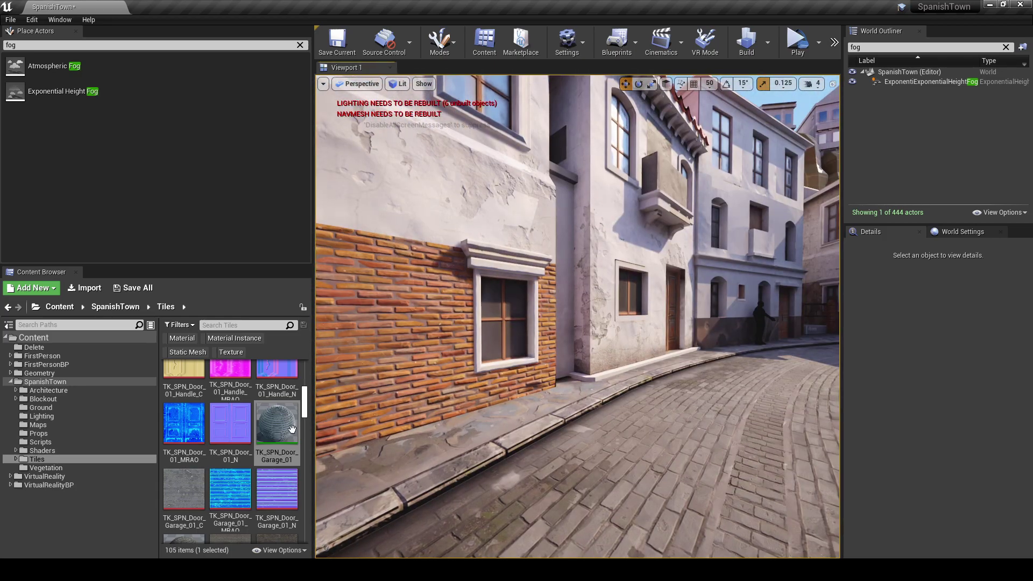
Step: Try TK_SPN_Door_Garage_01 on the brick-covered lower house wall and undo the assignment
left_click_drag(292, 430, 418, 328)
right_click_drag(418, 328, 339, 377)
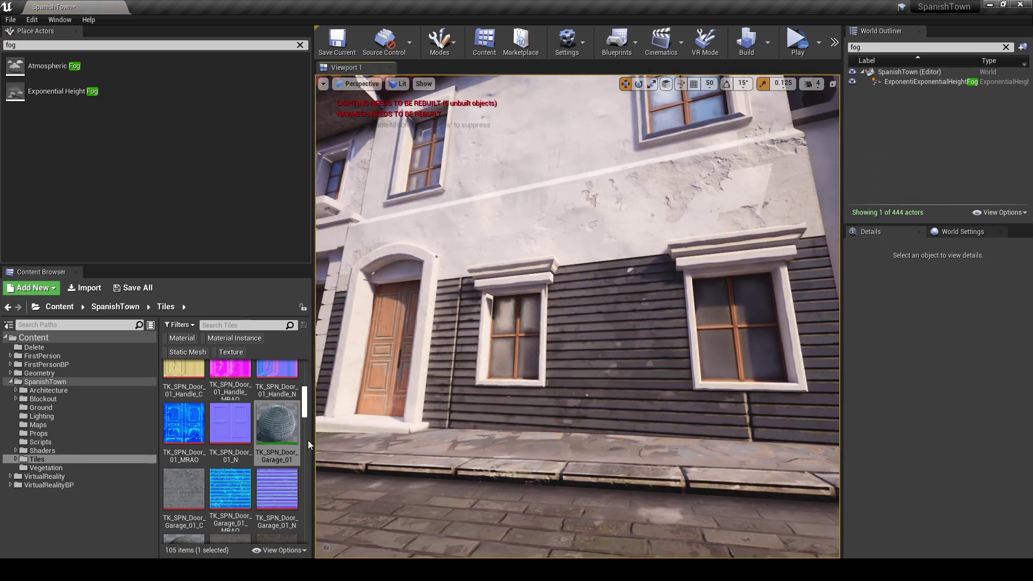
key("ctrl+z")
Step: Apply TK_SPN_Door_Garage_01 to the plastered upper house wall and inspect the slats up close
left_click_drag(279, 427, 529, 151)
mouse_move(529, 151)
right_mouse_down()
mouse_move(527, 75)
mouse_move(562, 94)
mouse_move(602, 140)
mouse_move(578, 132)
mouse_move(511, 156)
right_mouse_up()
key("w")
key("s")
key("w")
right_click_drag(656, 132, 452, 256)
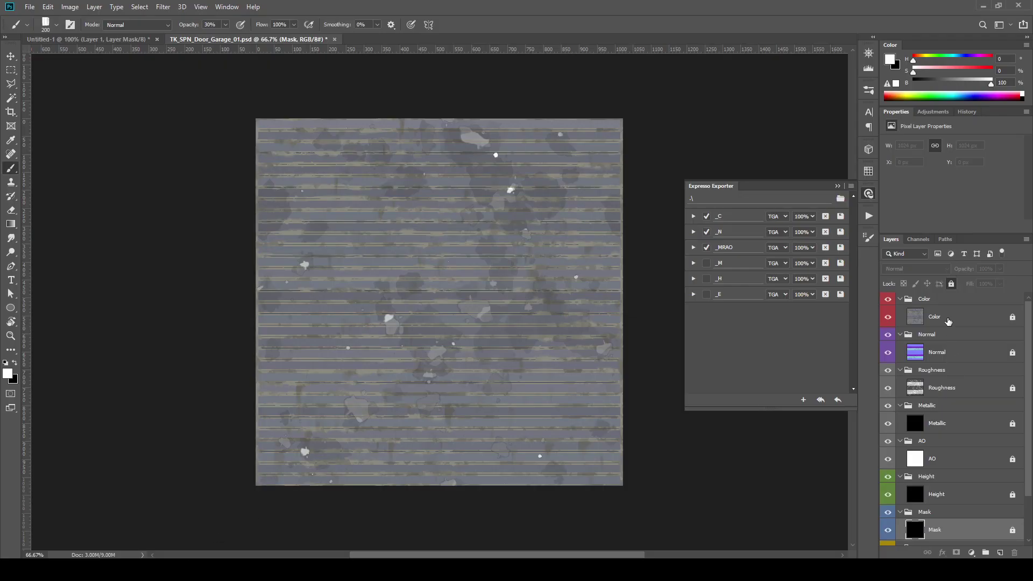
Step: Switch to Photoshop, add a white-filled layer above the Color layer and apply 13.46% monochromatic Gaussian noise to it
left_click(947, 321)
left_click(1000, 553)
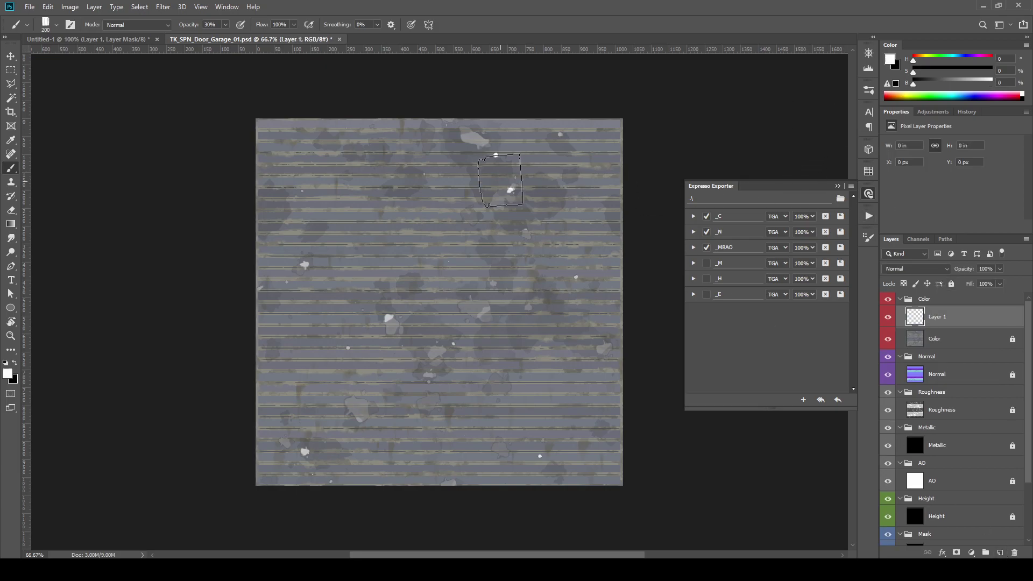
key("alt+BackSpace")
left_click(160, 7)
mouse_move(215, 180)
left_click(322, 181)
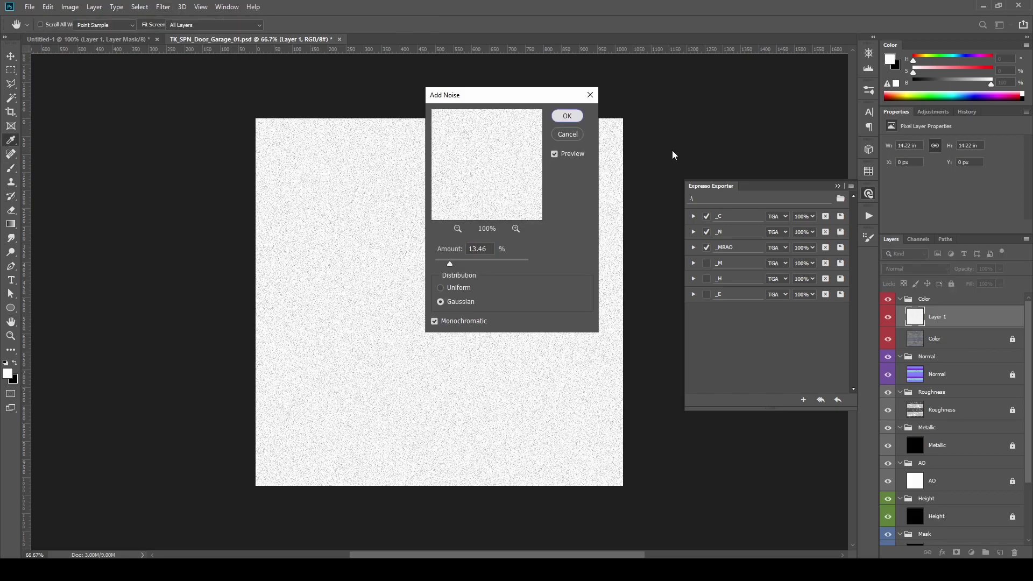
left_click(567, 116)
Step: Set the noise layer to Multiply at 17% opacity, rename it Noise and lock it
left_click(915, 268)
left_click(913, 307)
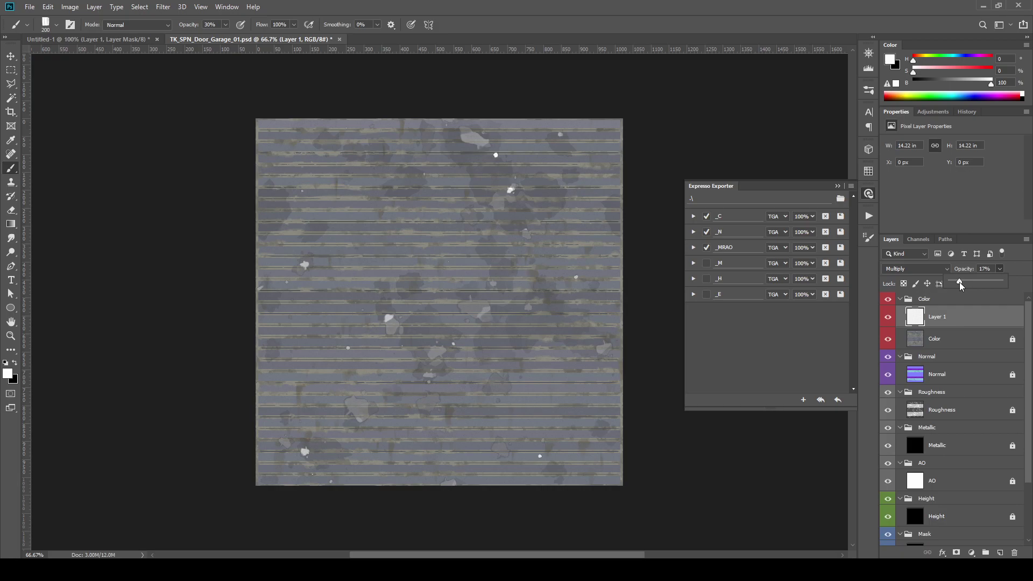
left_click(955, 317)
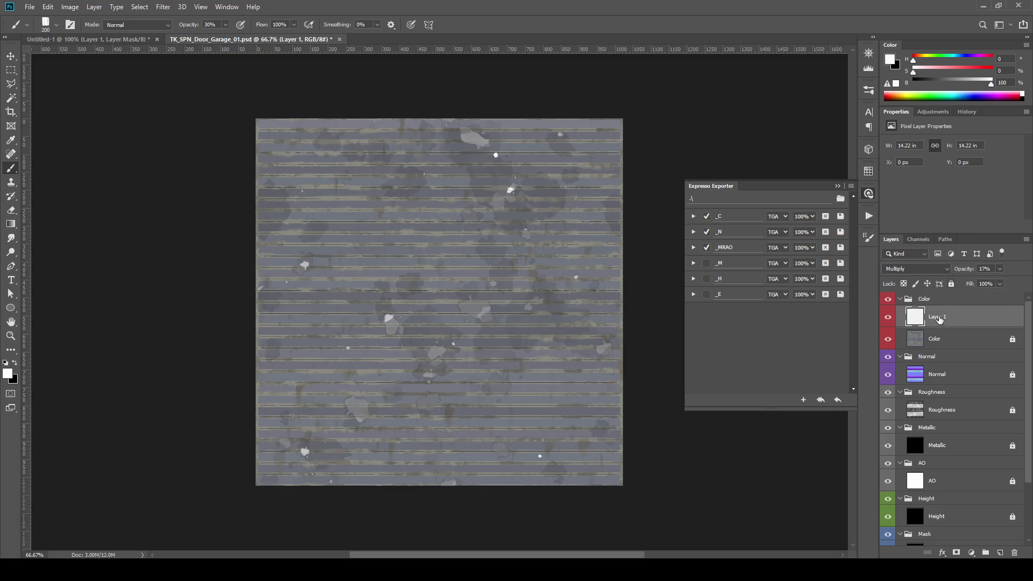
double_click(939, 318)
right_click(947, 315)
key("Escape")
left_click(951, 284)
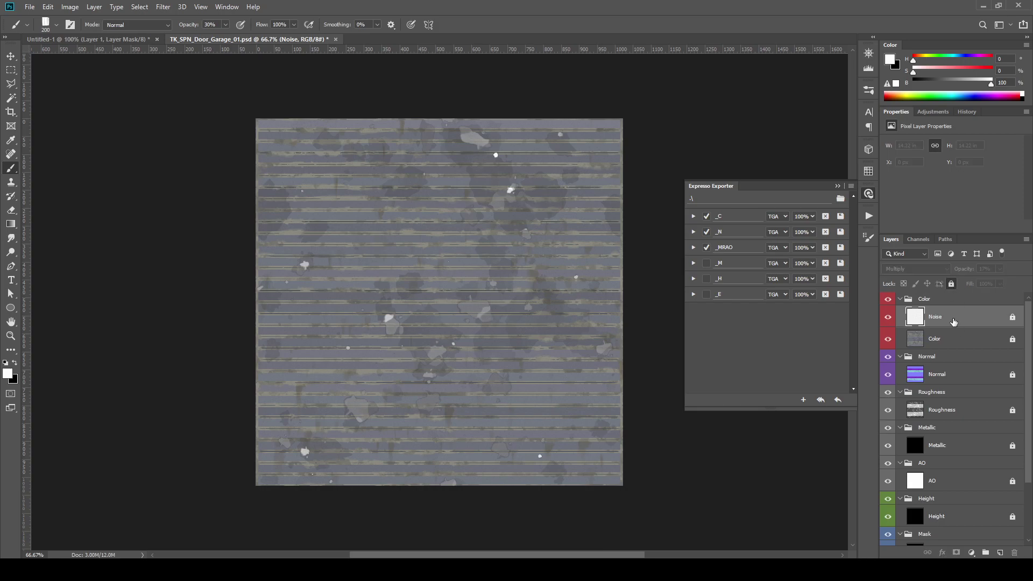
Step: Export the _C map with the noise and reimport TK_SPN_Door_Garage_01_C in Unreal Editor
left_click(958, 337)
left_click(955, 321)
left_click(840, 219)
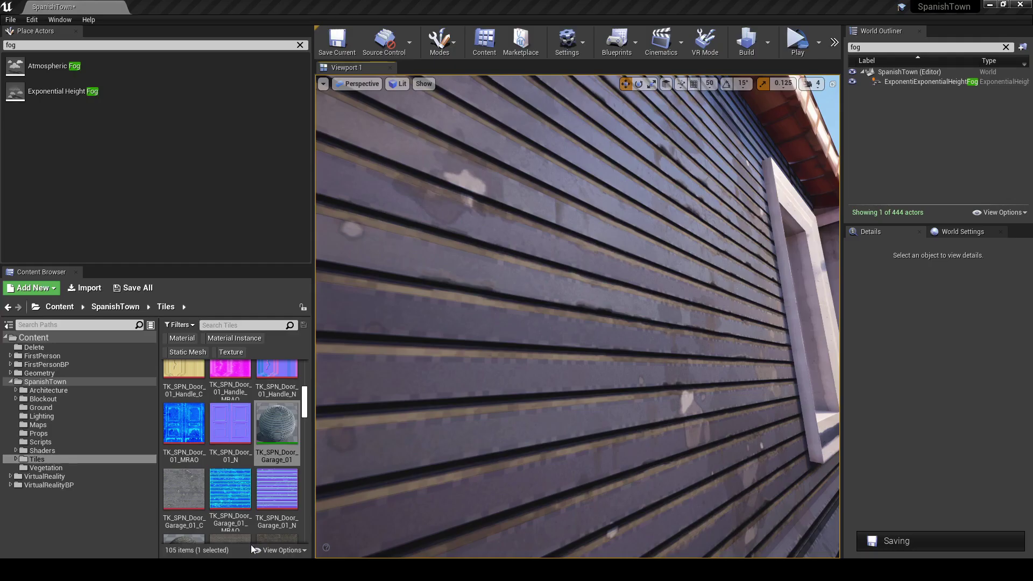
right_click(184, 488)
left_click(236, 208)
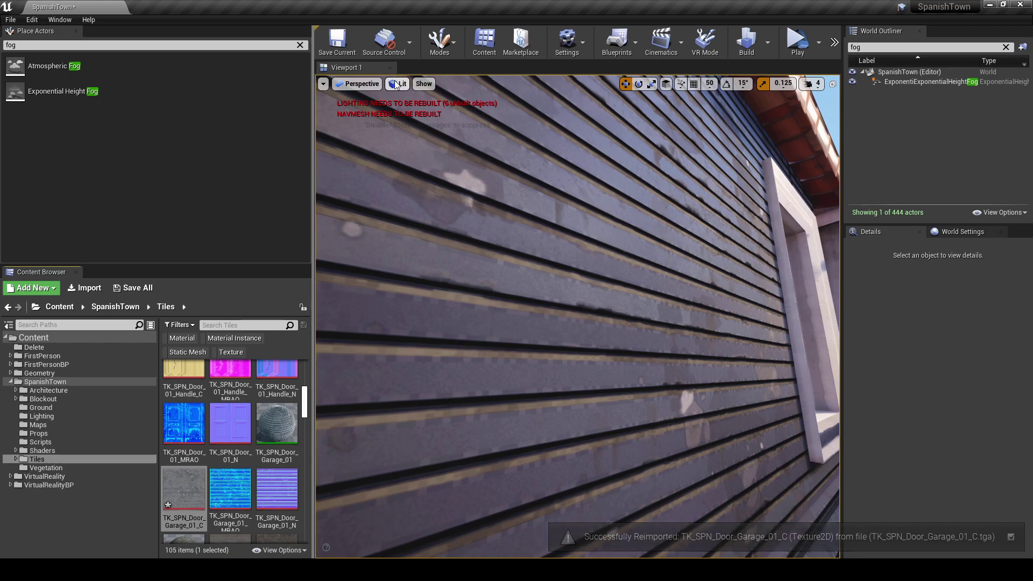
Step: Return to Photoshop, hide the Color and Normal groups and copy the Noise layer into the Roughness group above Roughness
left_click(247, 570)
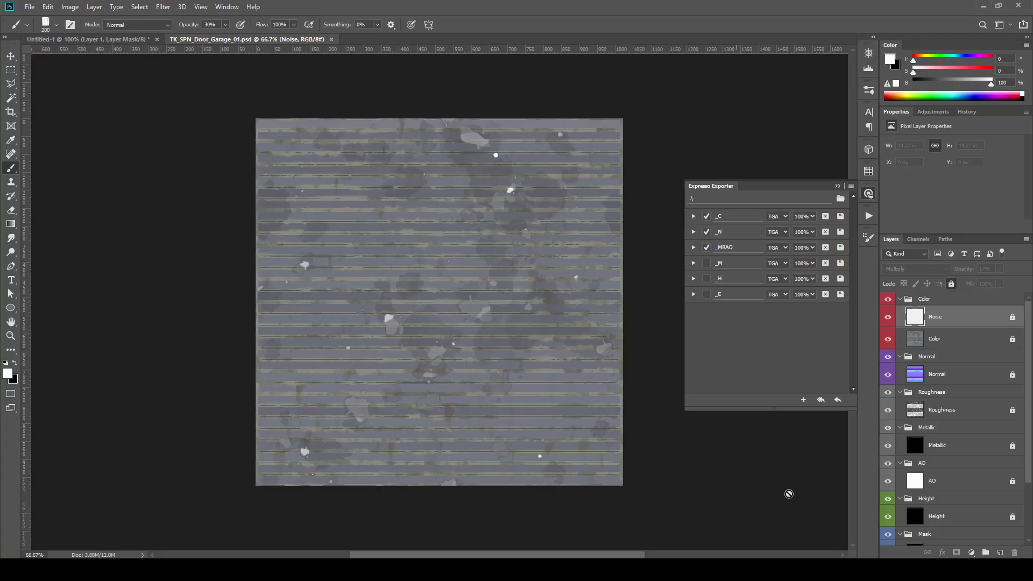
left_click(900, 300)
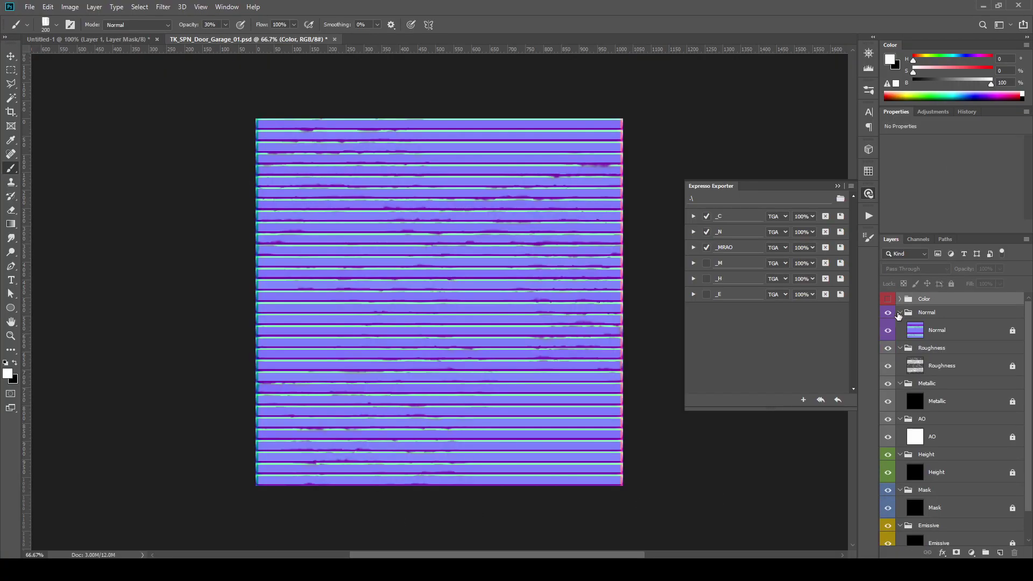
left_click(900, 313)
left_click(888, 312)
left_click(956, 344)
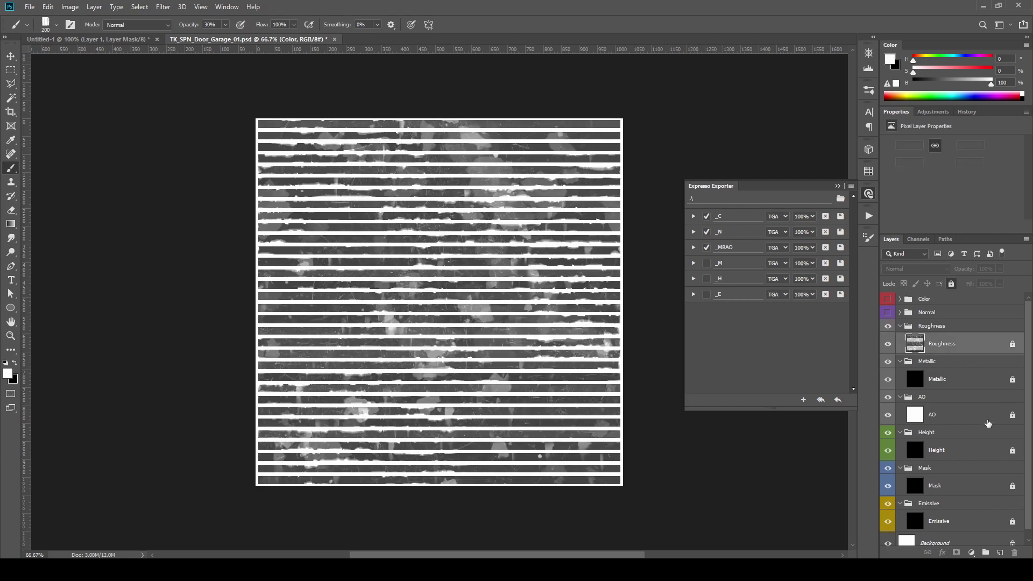
left_click(899, 299)
left_click(952, 318)
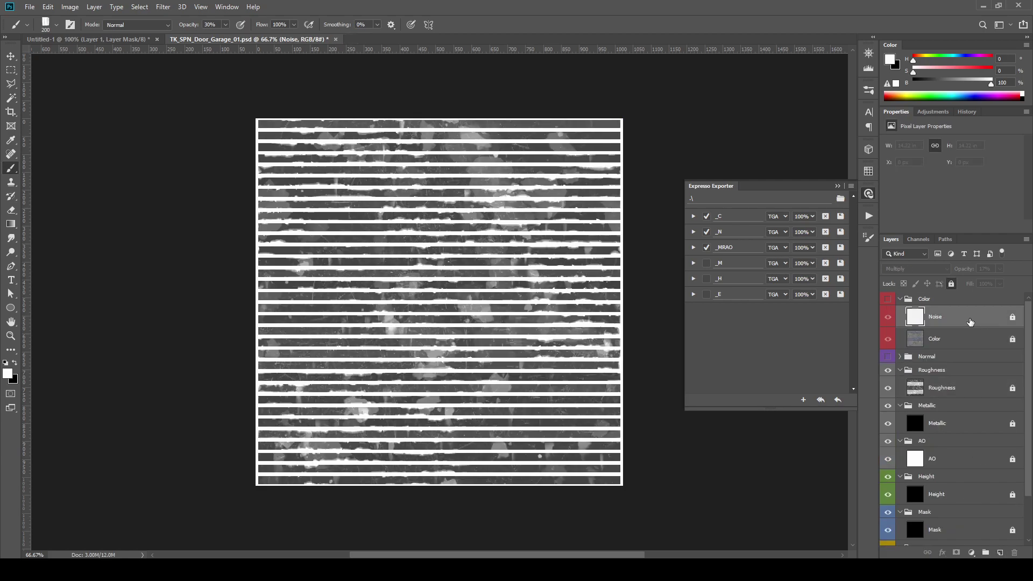
left_click_drag(952, 319, 954, 399)
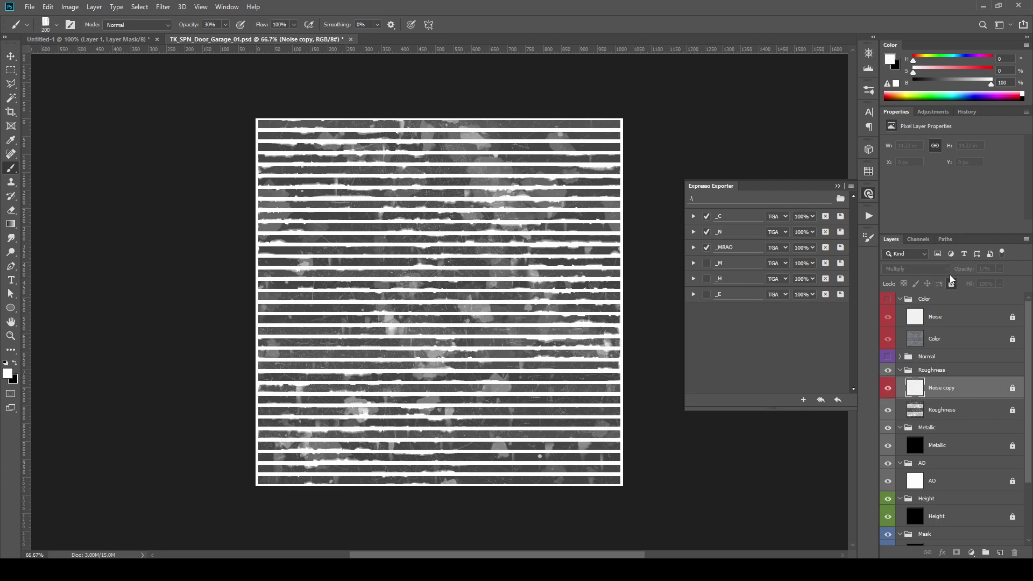
Step: Save the document, export the _MRAO map and reimport TK_SPN_Door_Garage_01_MRAO in Unreal Editor
key("ctrl+s")
left_click(840, 248)
key("alt+Tab")
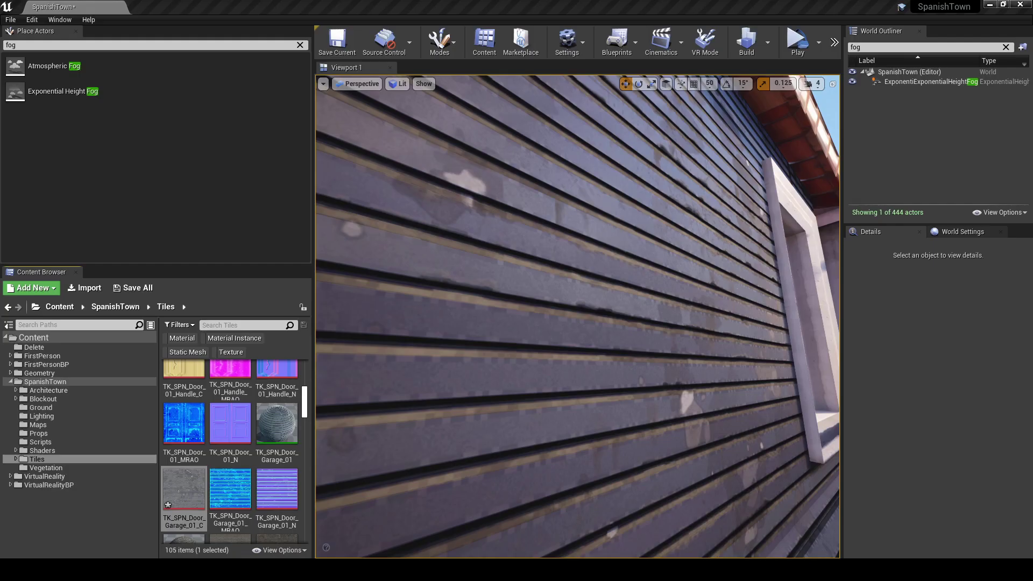
right_click(236, 485)
right_click(235, 484)
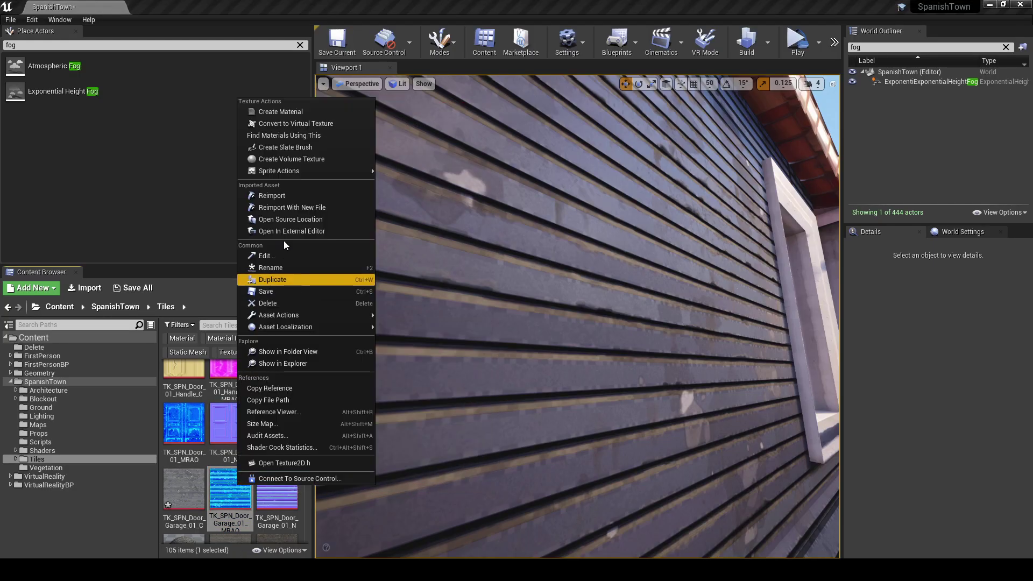
left_click(289, 202)
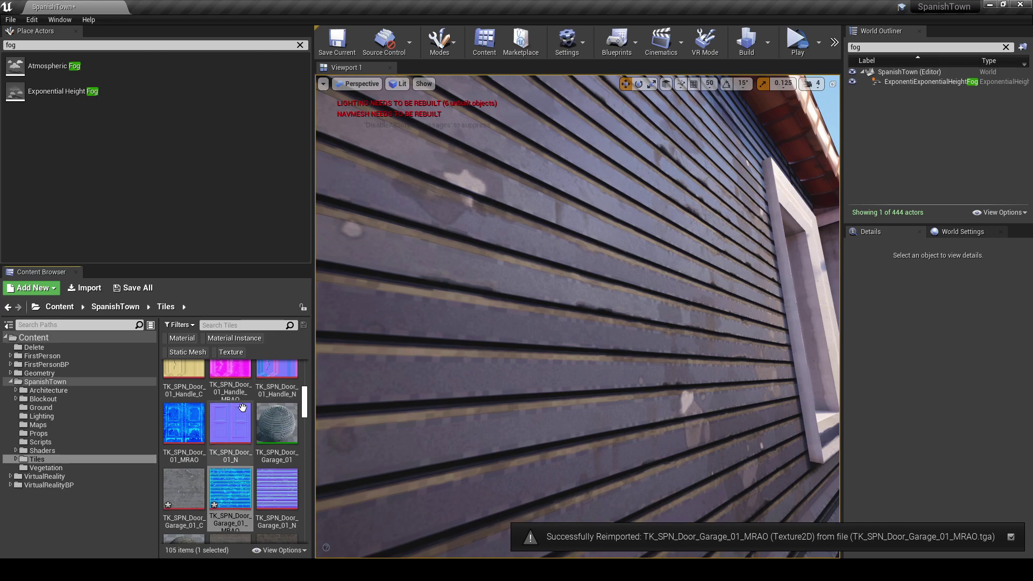
Step: Examine the slatted wall in the Base Color and World Normal buffer visualizations
left_click(400, 83)
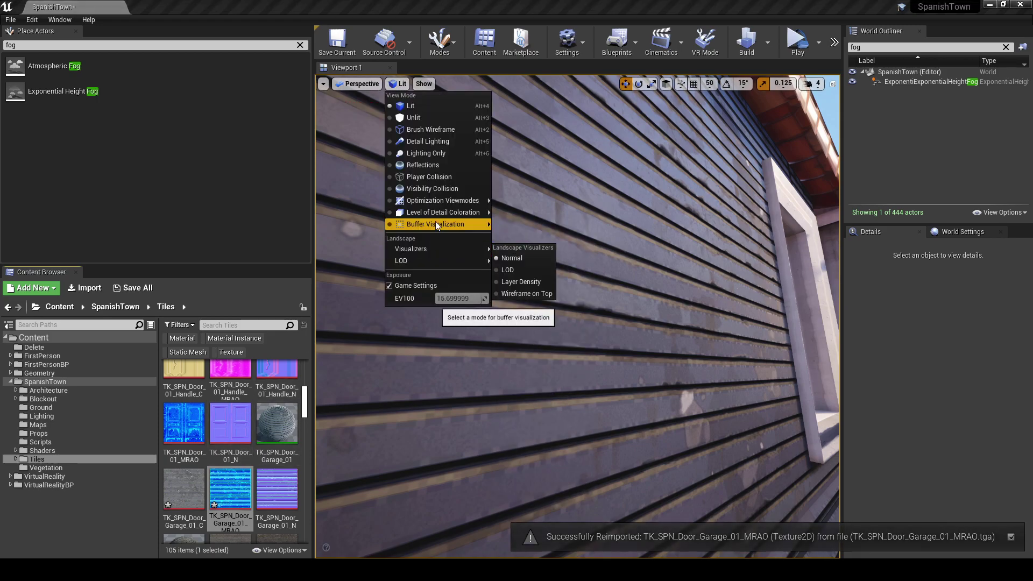
left_click(535, 249)
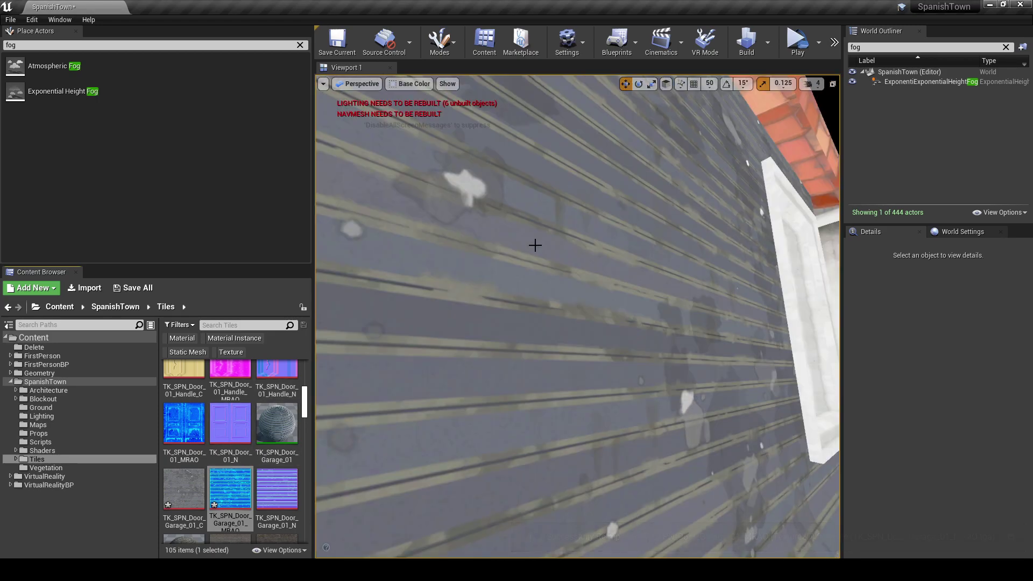
left_click(412, 84)
mouse_move(450, 225)
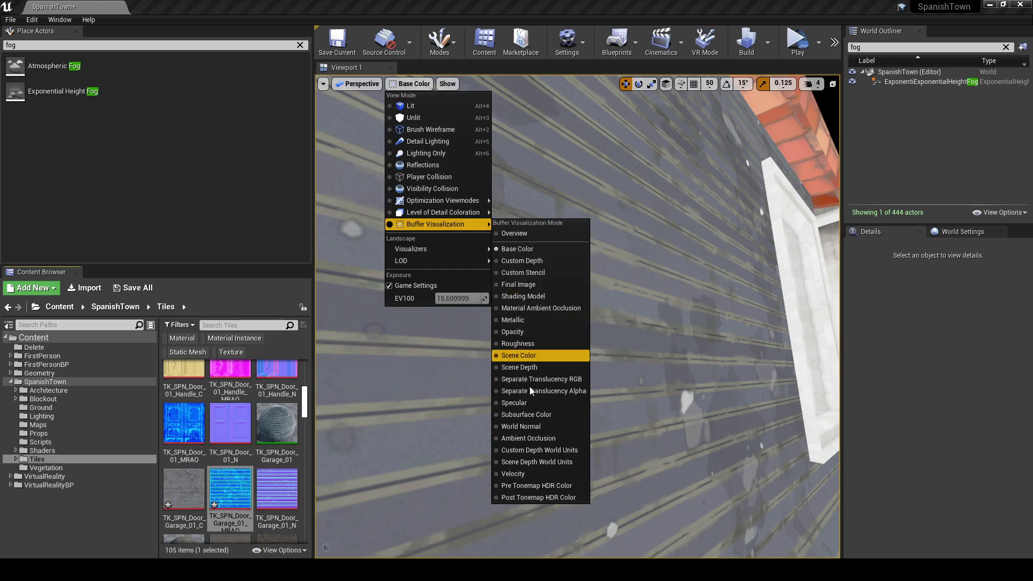
left_click(542, 427)
mouse_move(539, 326)
right_mouse_down()
mouse_move(530, 307)
mouse_move(539, 325)
right_mouse_up()
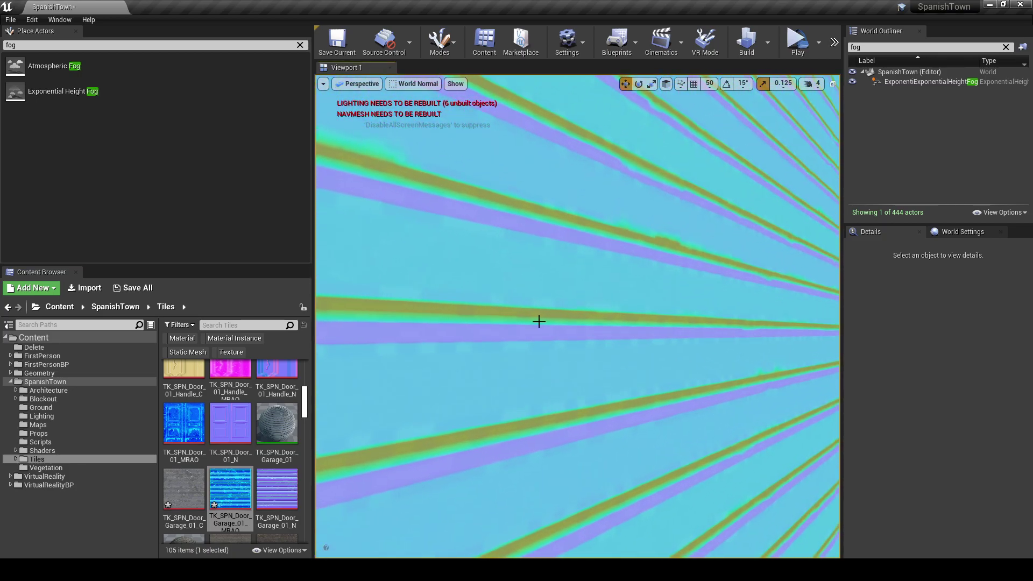
Step: Open the TK_SPN_Door_Garage_01_N texture, set its Mip Gen Settings to FromTextureGroup and save it
double_click(277, 489)
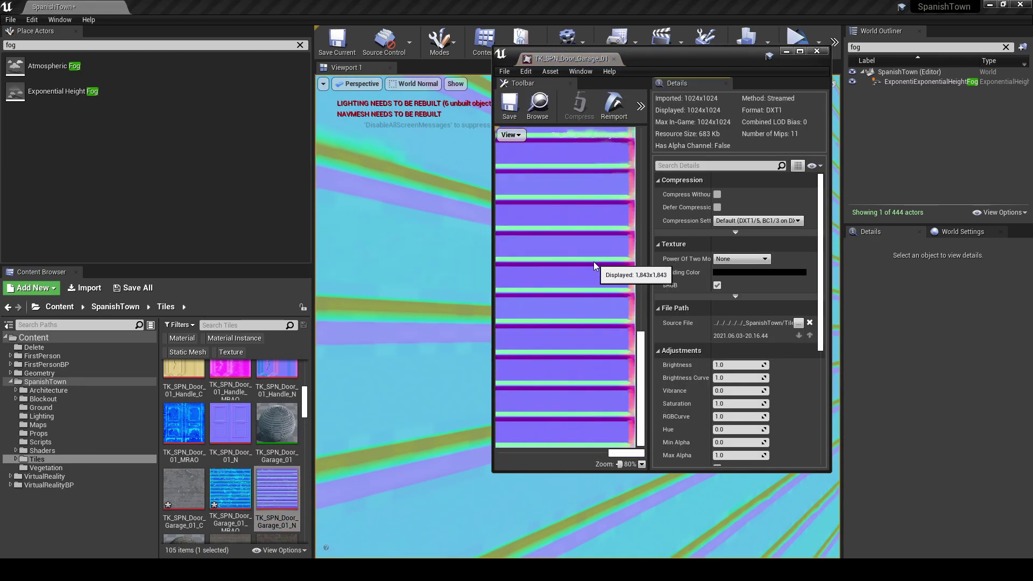
scroll(593, 283, "down", 2)
scroll(776, 323, "down", 3)
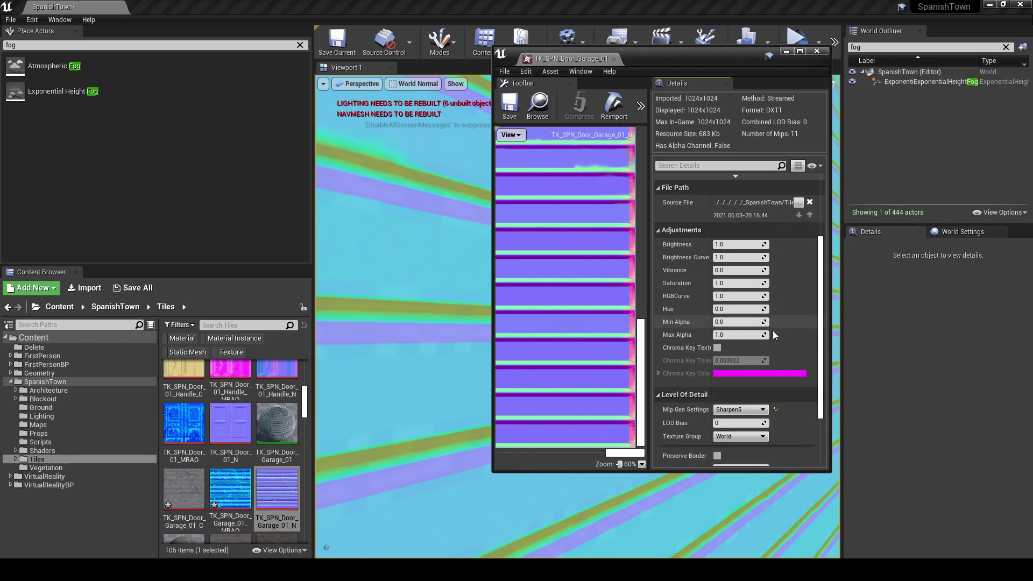
scroll(775, 325, "down", 1)
left_click(740, 393)
left_click(738, 403)
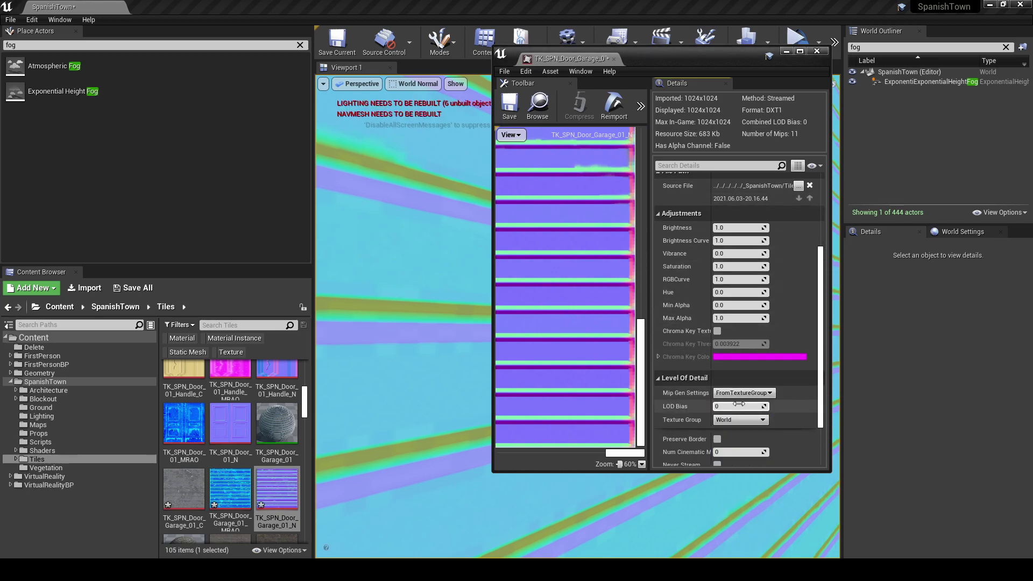
left_click(510, 102)
Step: Try Blur2 as the normal texture's Mip Gen Settings, save it and inspect the texture preview
left_click_drag(684, 61, 863, 47)
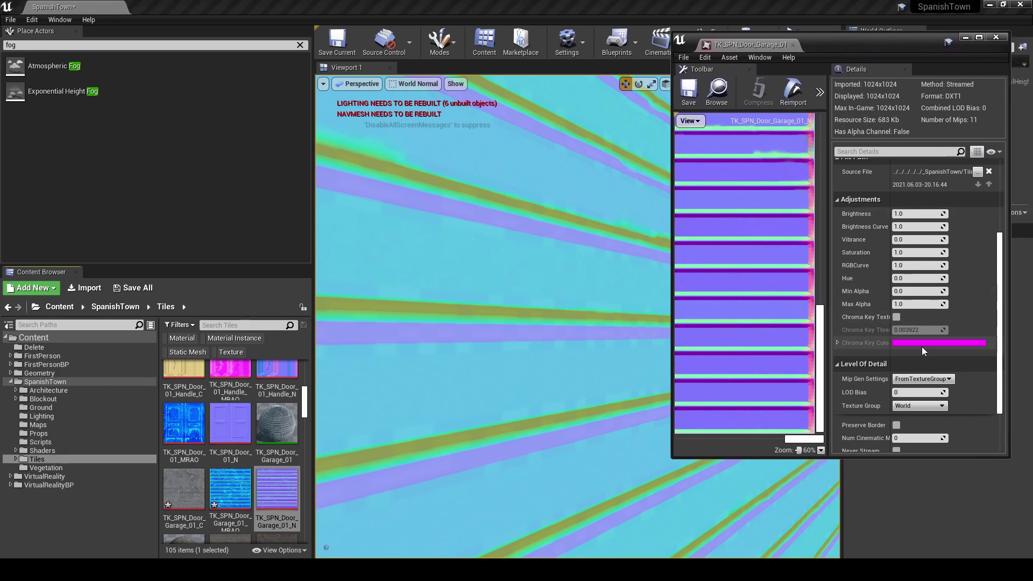
left_click(931, 379)
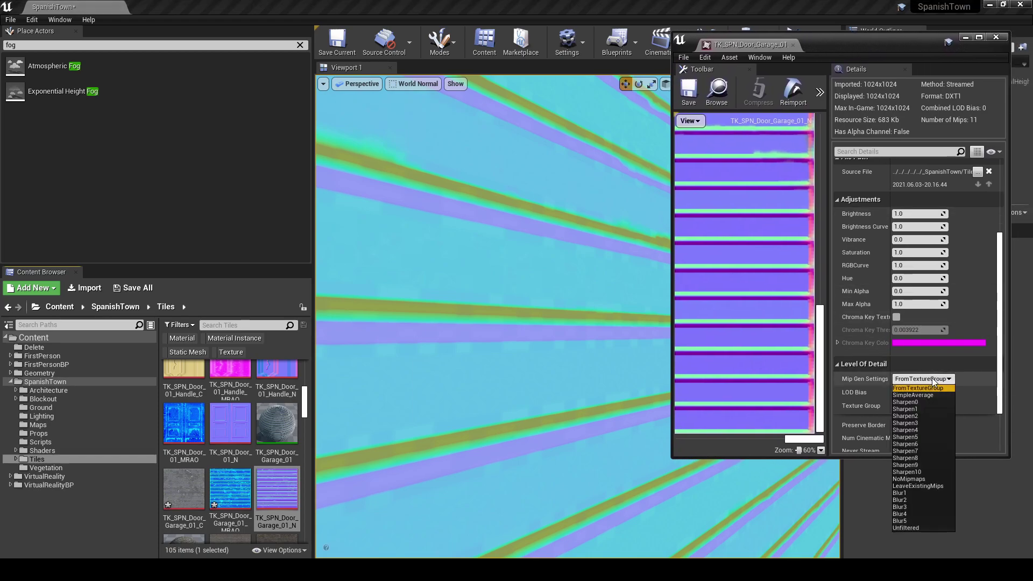
left_click(922, 500)
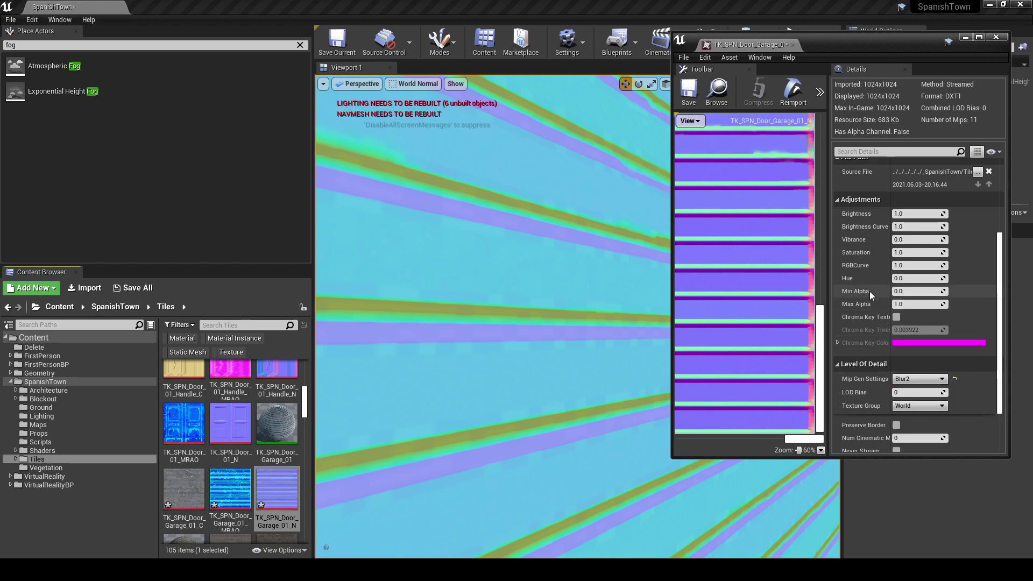
left_click(688, 88)
scroll(721, 285, "down", 2)
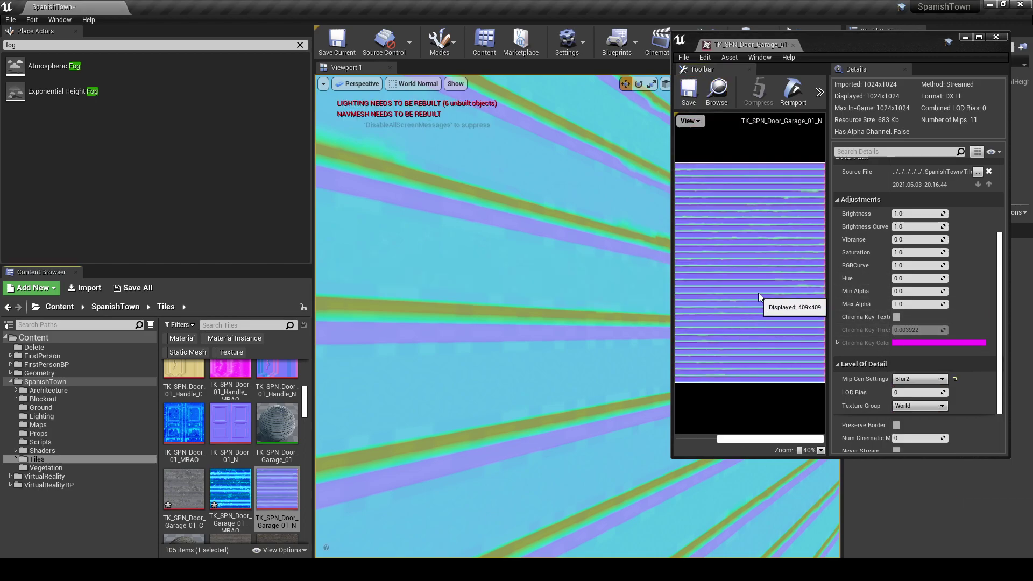
scroll(785, 307, "up", 2)
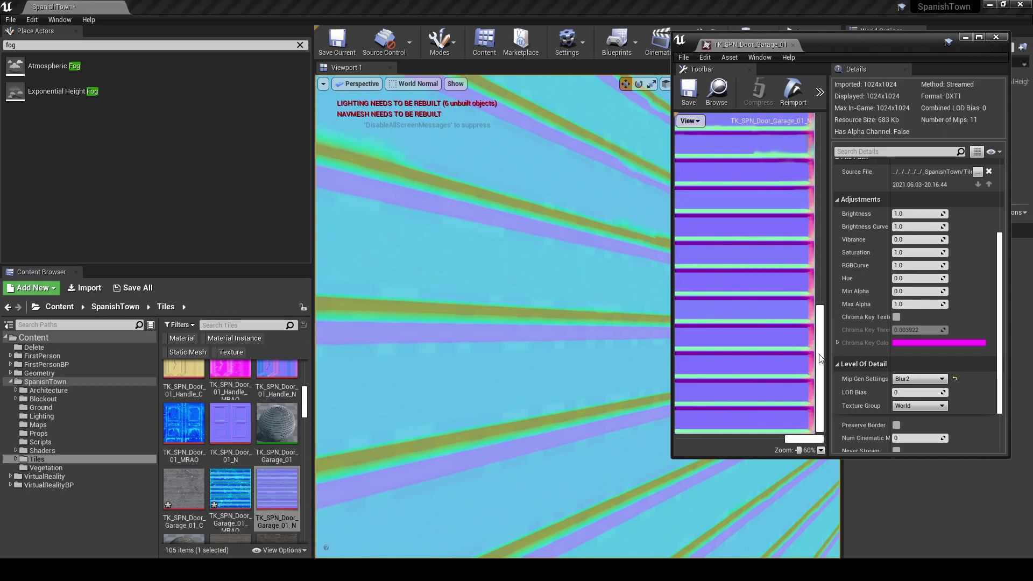
Step: Set the normal texture's compression to Normalmap (DXT5, BC5) and save it
scroll(933, 296, "up", 5)
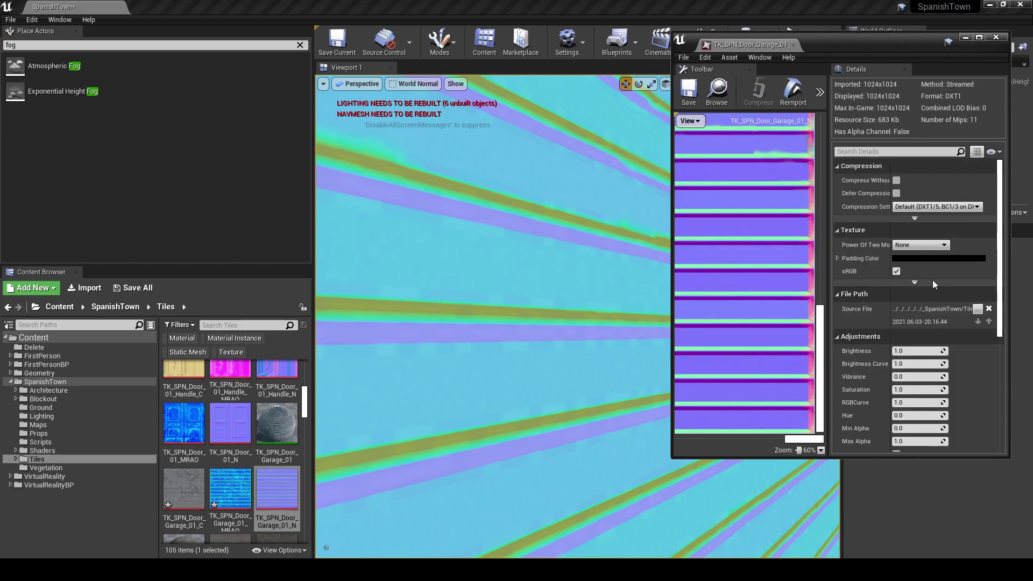
left_click(930, 207)
left_click(933, 226)
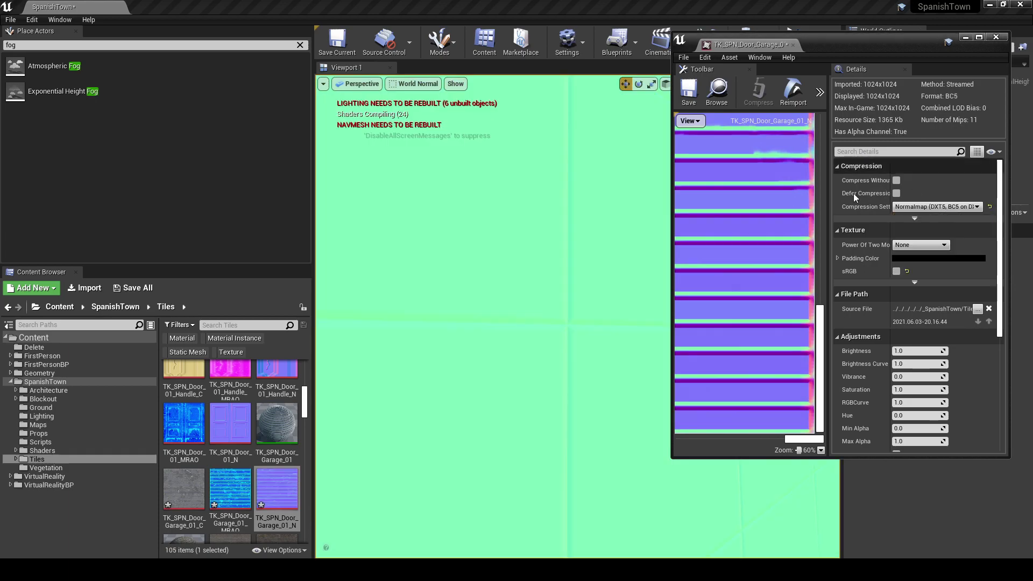
left_click(690, 92)
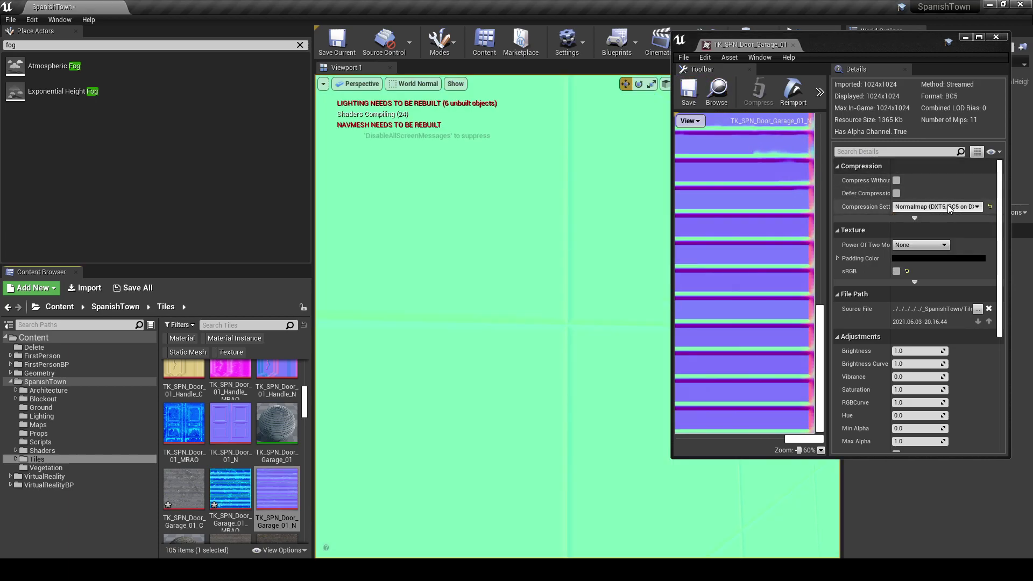
Step: Check the texture parameters of the TK_SPN_Door_Garage_01 material instance and close it
left_click(282, 423)
double_click(282, 424)
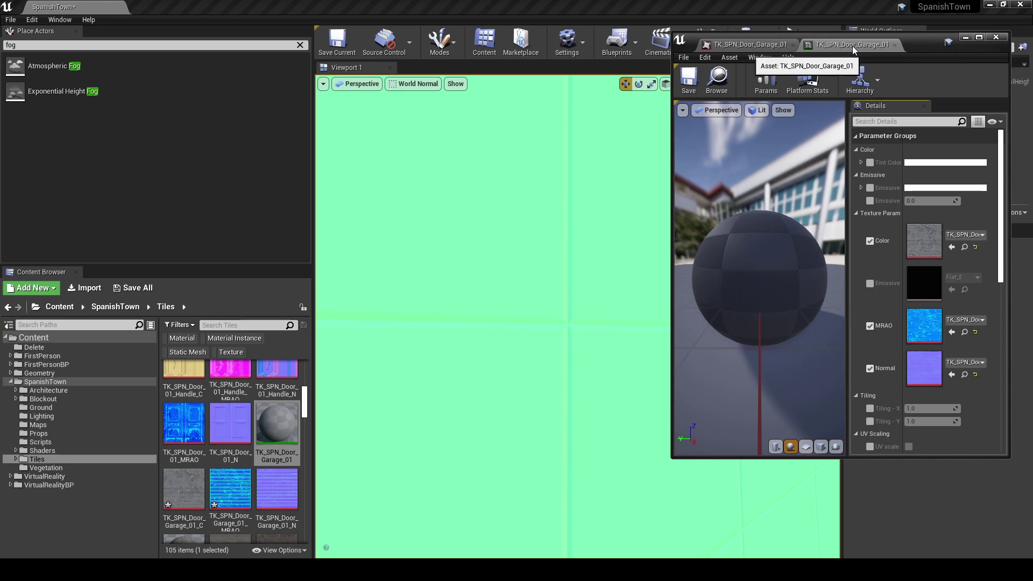
middle_click(852, 46)
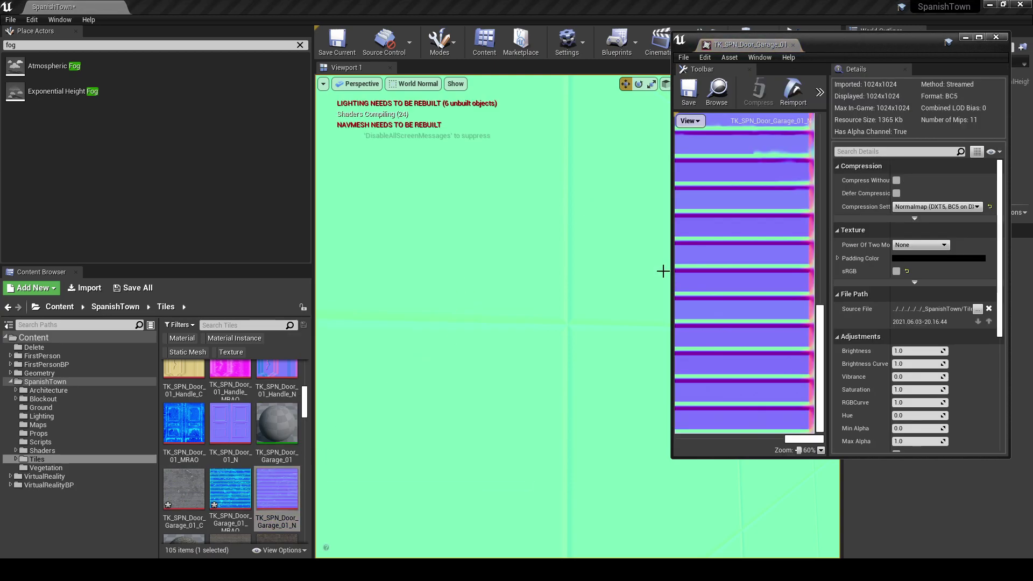
Step: Set the normal texture's Mip Gen Settings to Sharpen7 and close the texture
scroll(937, 273, "down", 5)
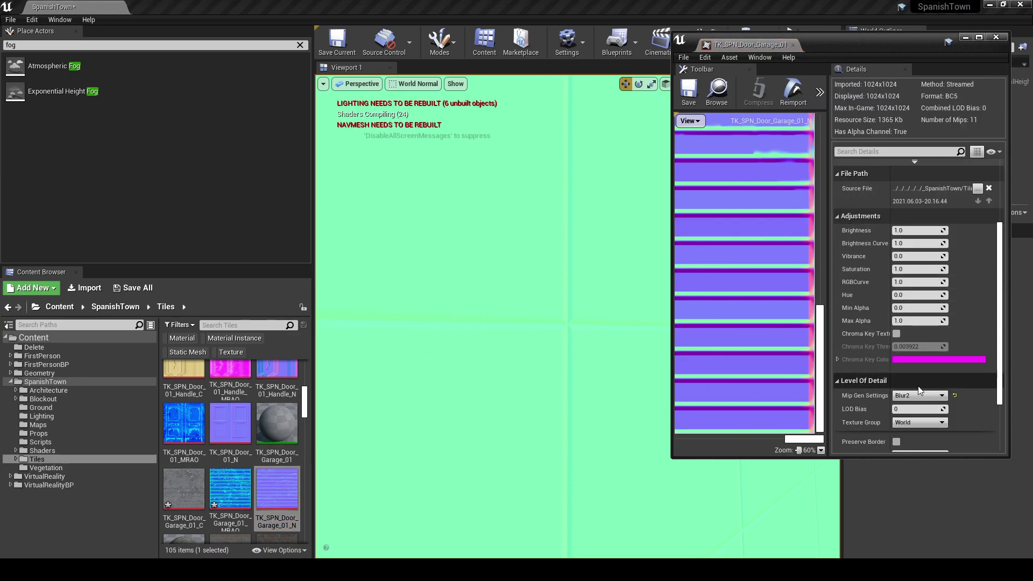
left_click(916, 360)
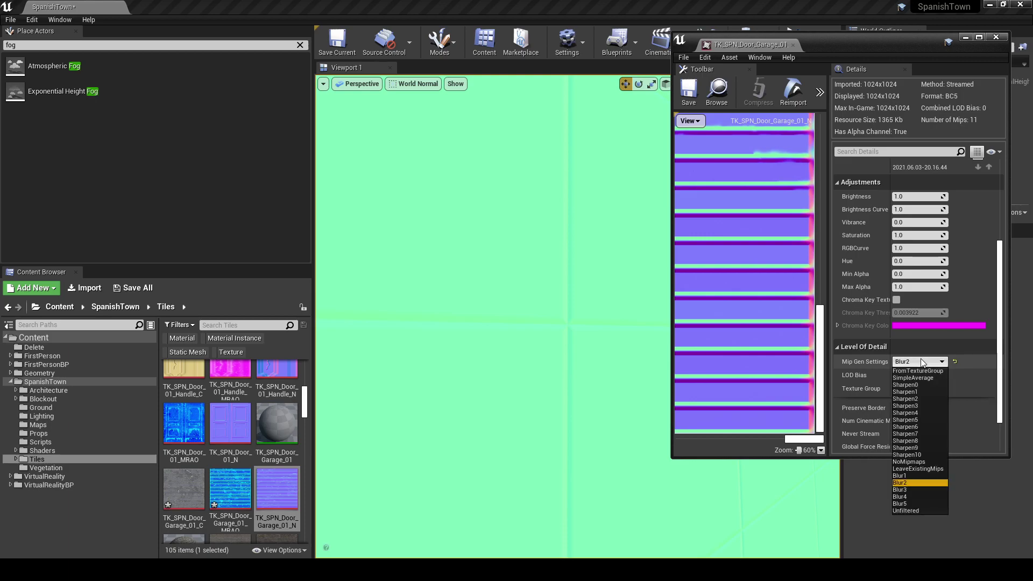
left_click(915, 434)
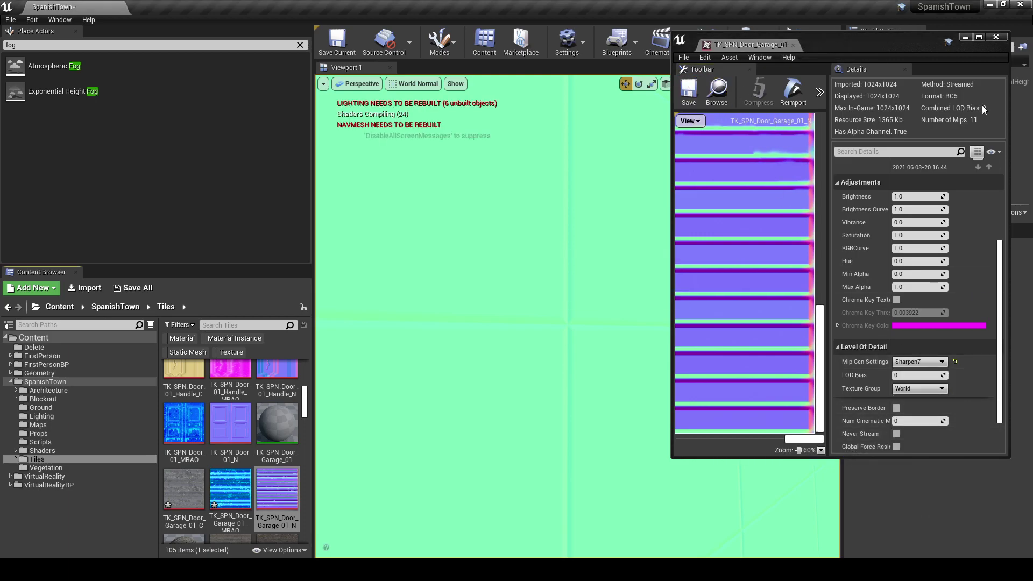
middle_click(761, 40)
Step: Switch the viewport to Lit and examine the slatted wall on the building
left_click(414, 89)
left_click(420, 106)
right_click_drag(601, 195, 731, 183)
right_click_drag(562, 181, 643, 191)
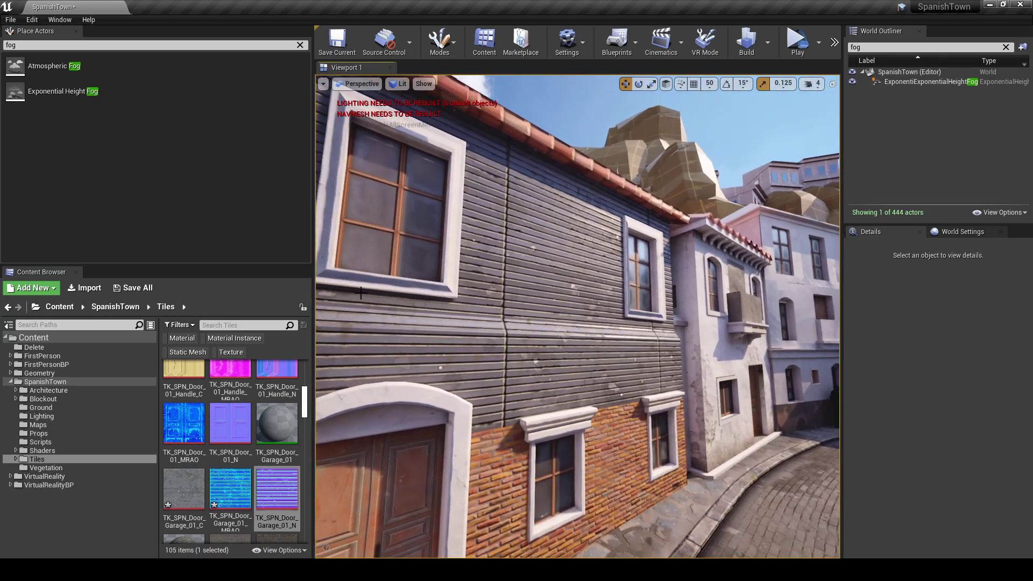
Step: Open the TK_SPN_Door_Garage_01_C texture and try Brightness Curve values of 0.8, 0.2, 0.8 and 0.9
double_click(196, 481)
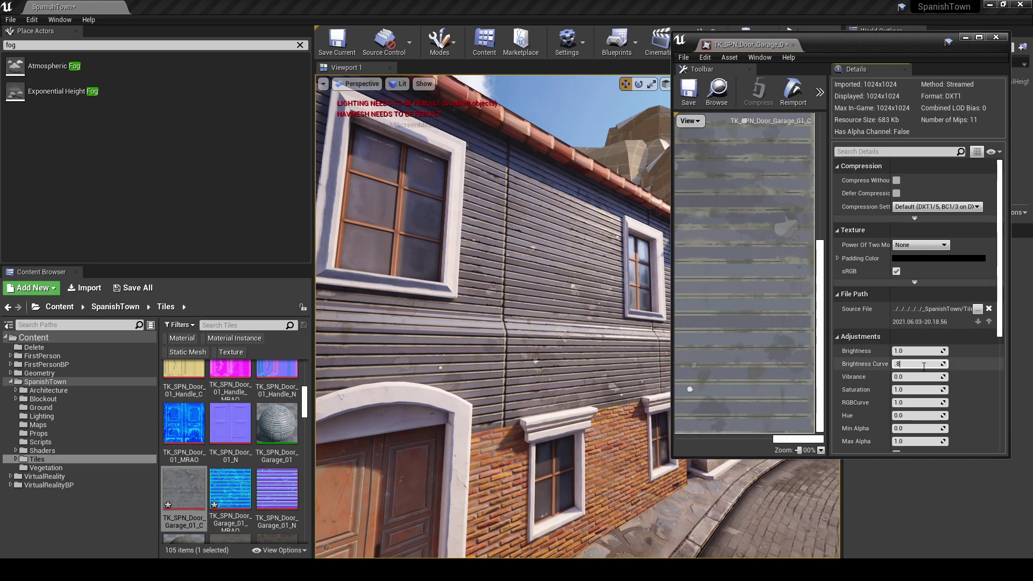
key("Return")
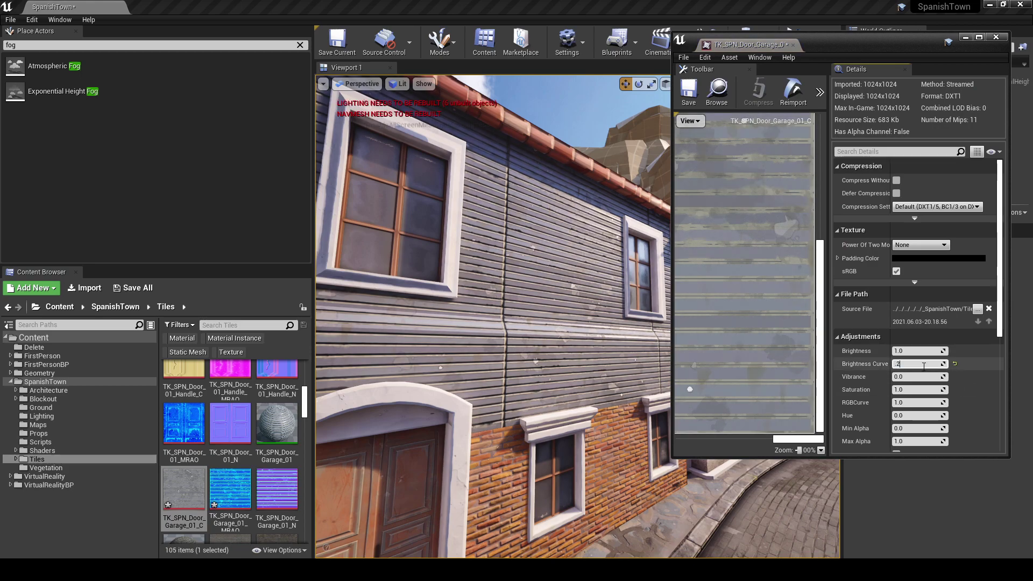
key("Return")
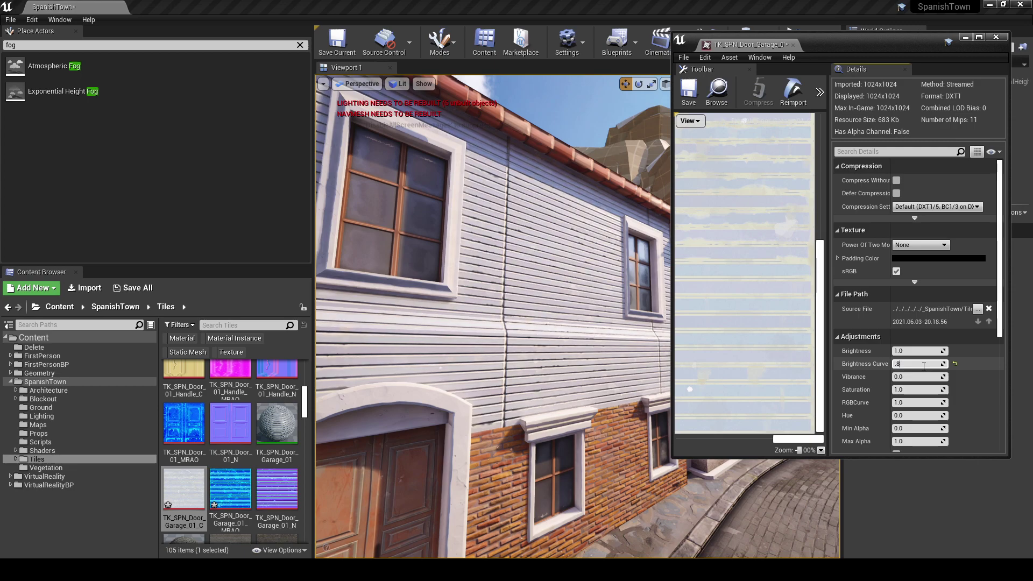
type(".8")
key("Return")
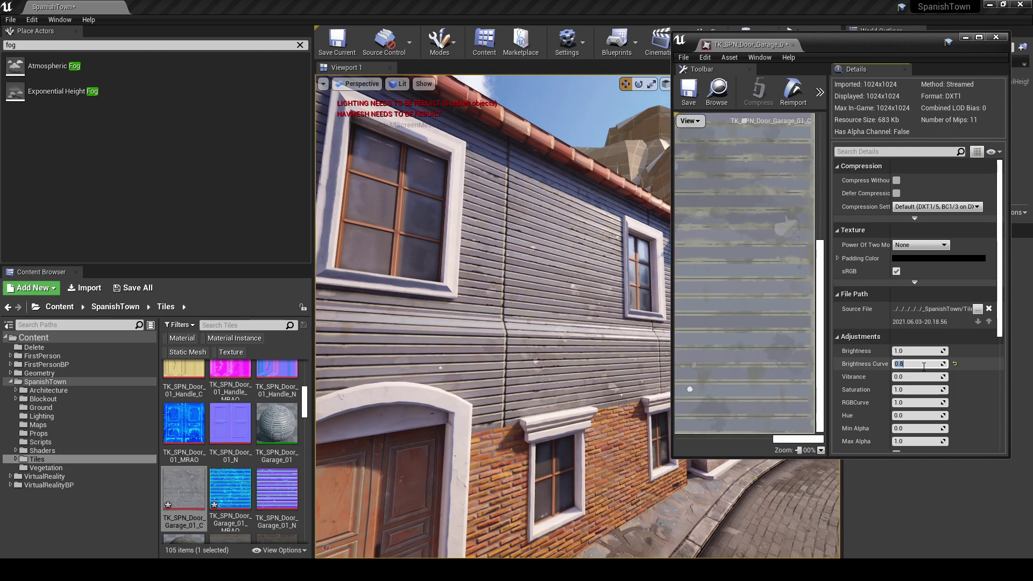
type(".9")
key("Return")
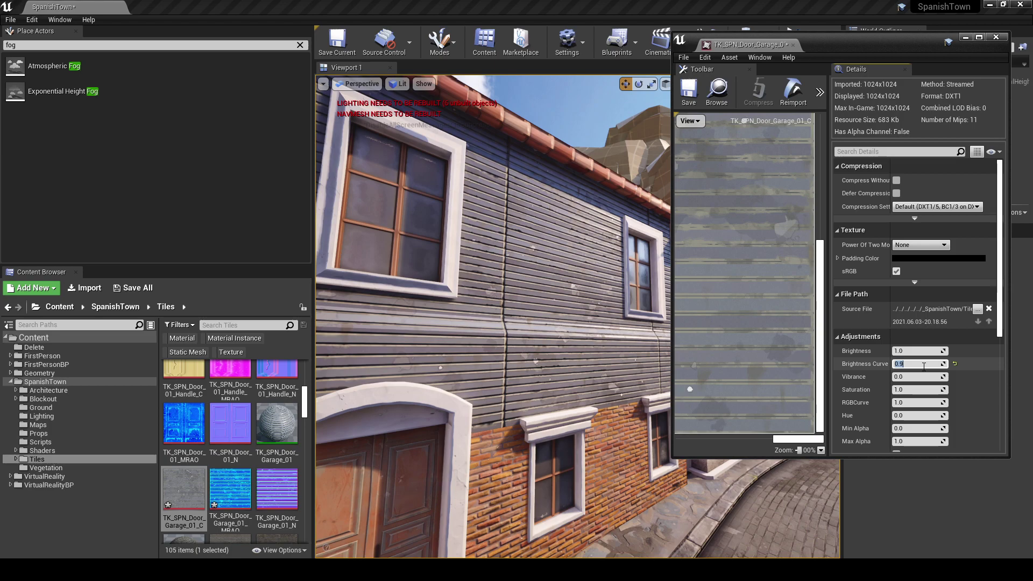
key("Return")
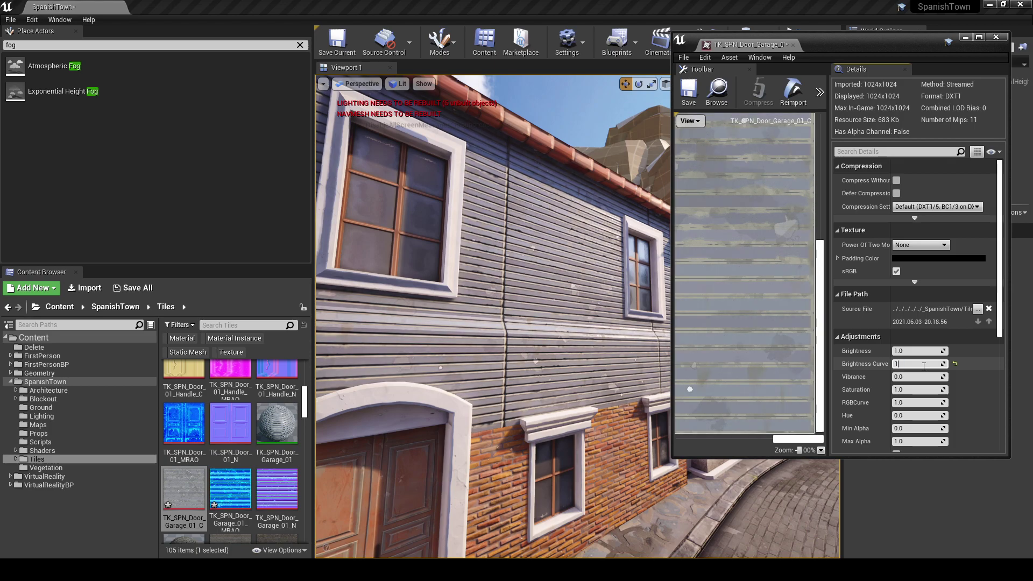
Step: Set the color texture's Brightness Curve back to 1, save the texture and close it
type("1")
key("Return")
left_click(689, 91)
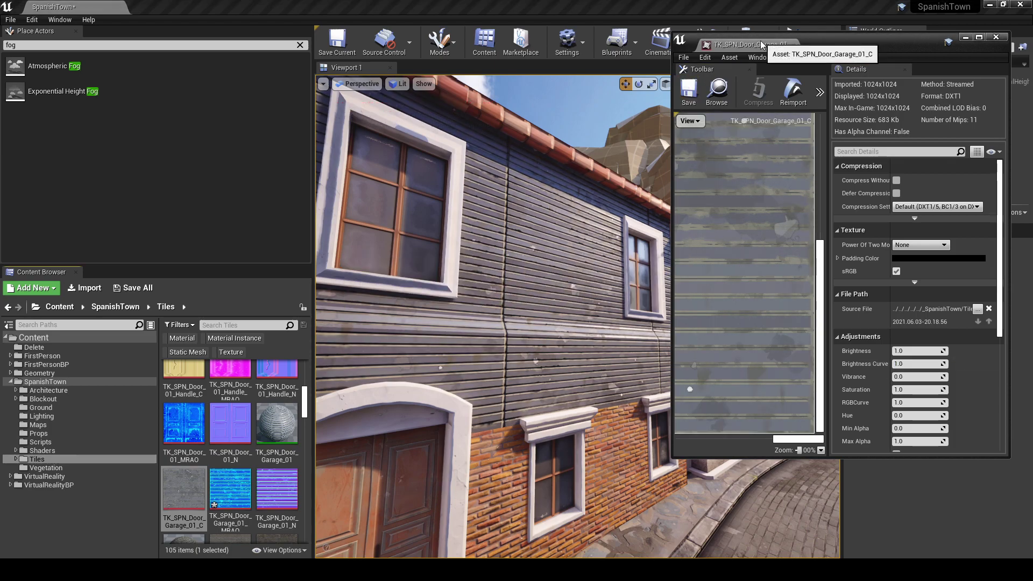
middle_click(760, 45)
Step: Switch to Photoshop, show the Color group and add a Levels adjustment above the Color layer with midtones at 1.19
key("alt+Tab")
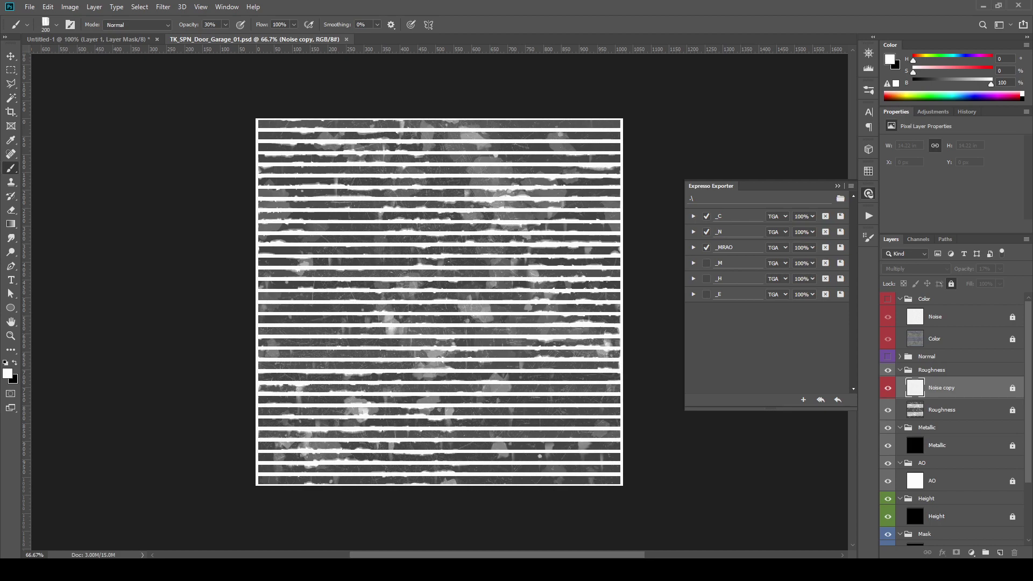
left_click(887, 299)
left_click(947, 338)
left_click(972, 553)
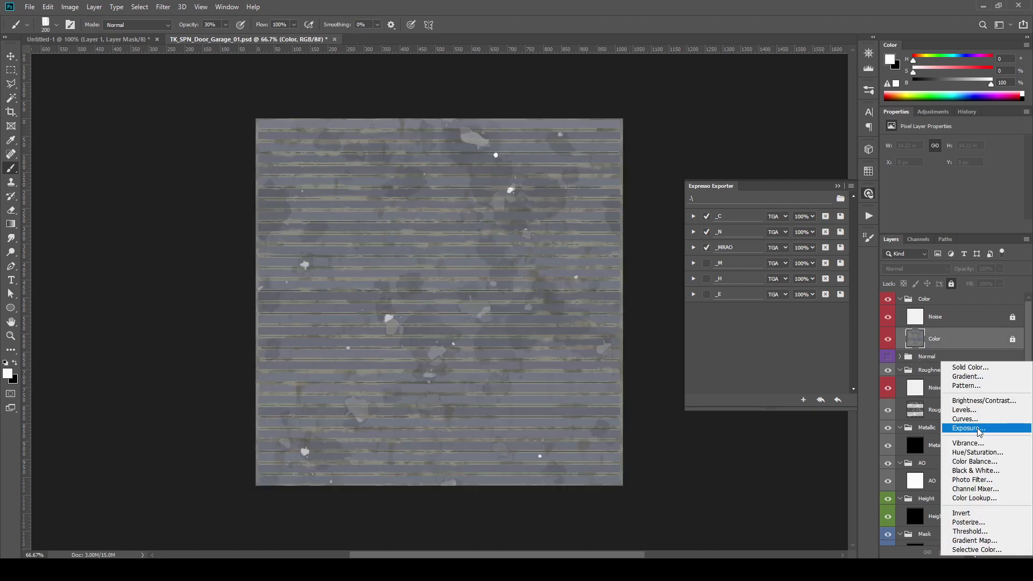
left_click(957, 415)
scroll(1001, 176, "down", 2)
left_click_drag(959, 188, 954, 191)
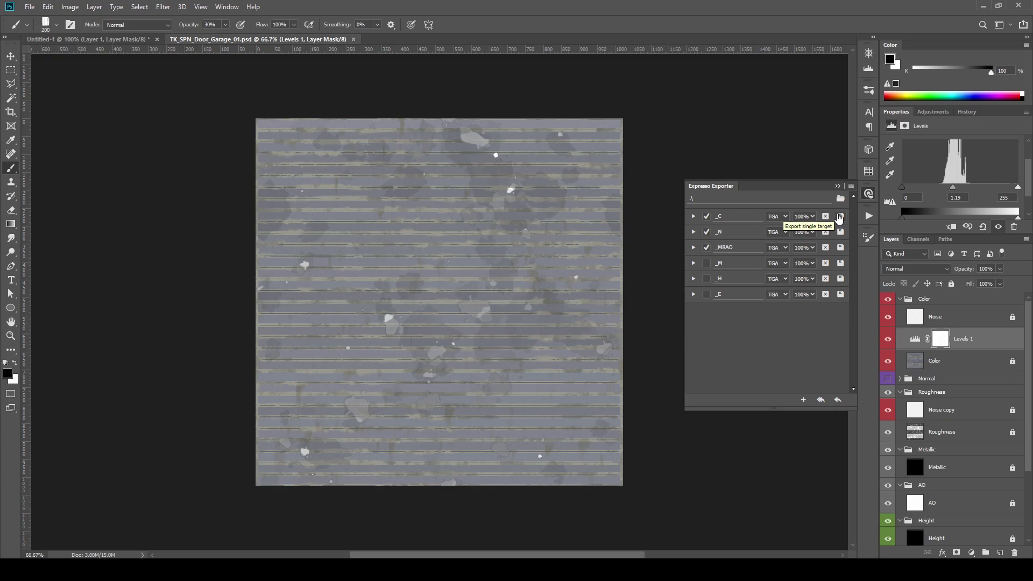
Step: Export the brightened _C map and reimport TK_SPN_Door_Garage_01_C in Unreal Editor
left_click(838, 216)
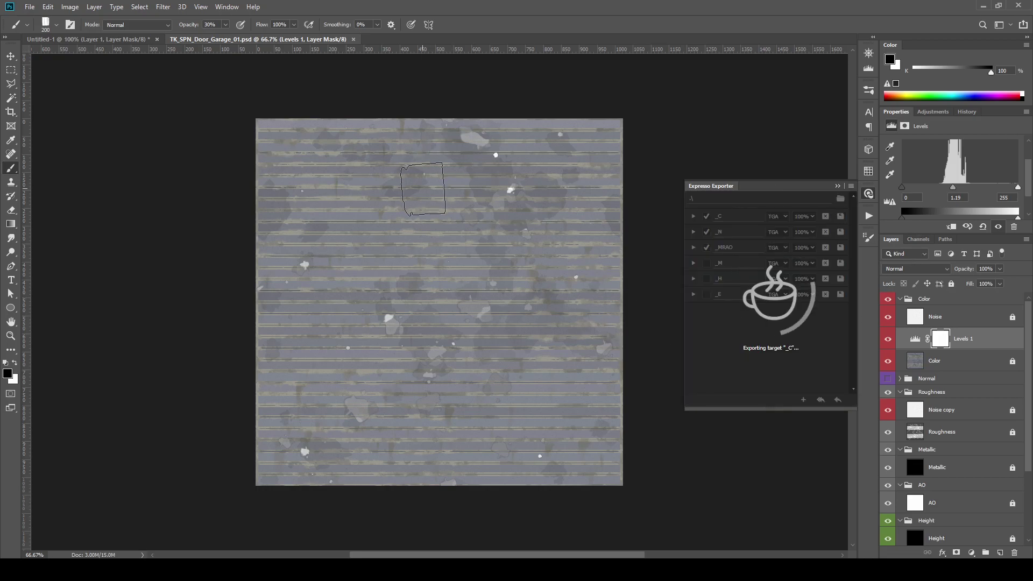
key("alt+Tab")
right_click(184, 491)
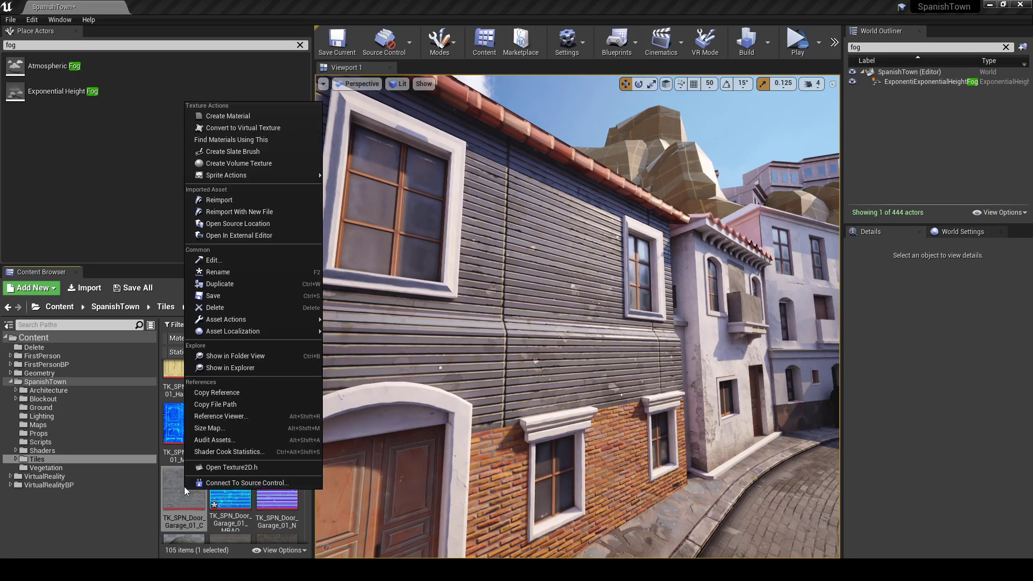
left_click(217, 206)
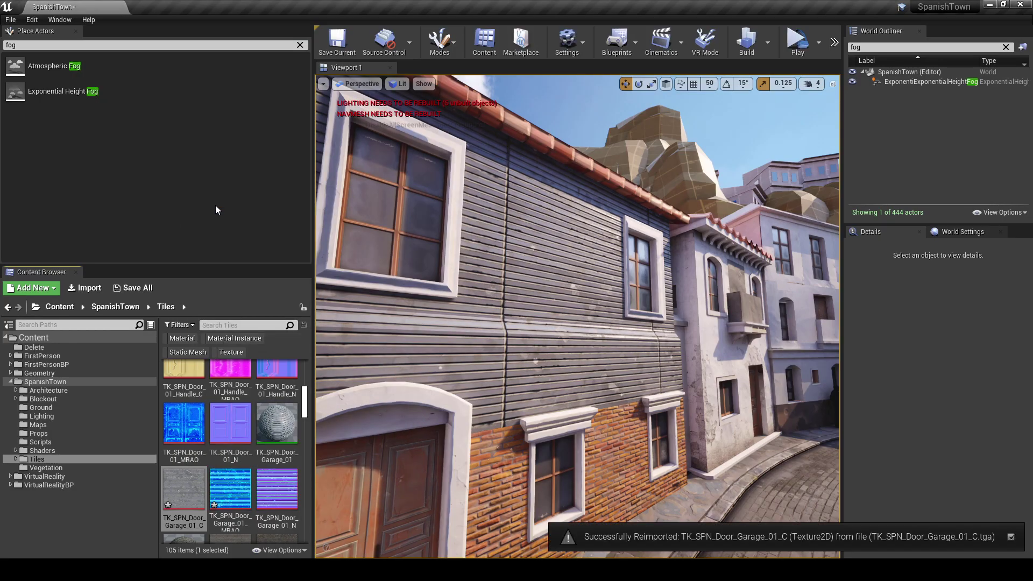
Step: Switch to Substance Designer, set the Basic Shape height-to-normal node's Height Depth to 12.26 cm and inspect the slats on the 3D cube
key("alt+Tab")
middle_click_drag(277, 190, 351, 166)
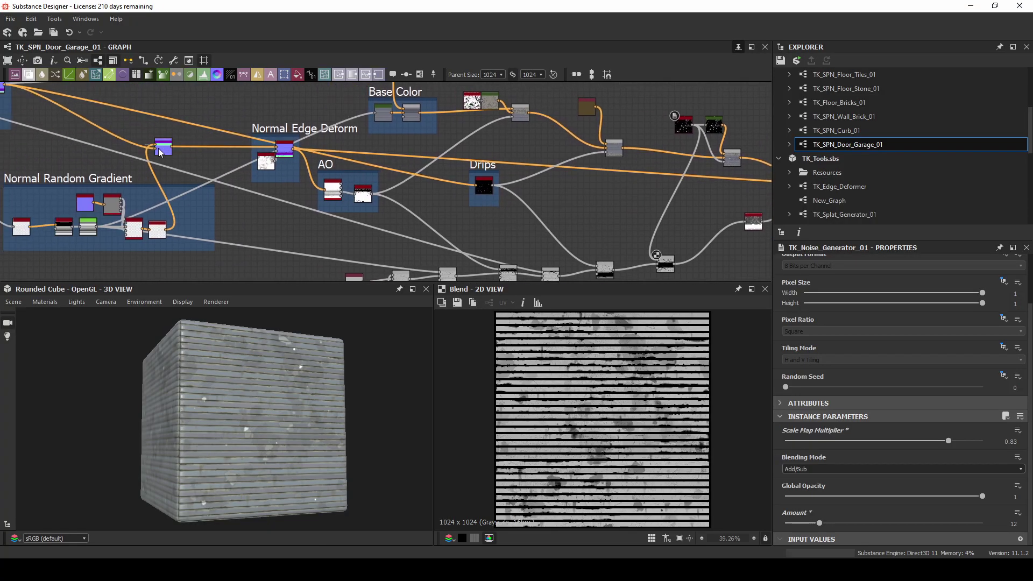
middle_click_drag(165, 150, 408, 204)
left_click(238, 139)
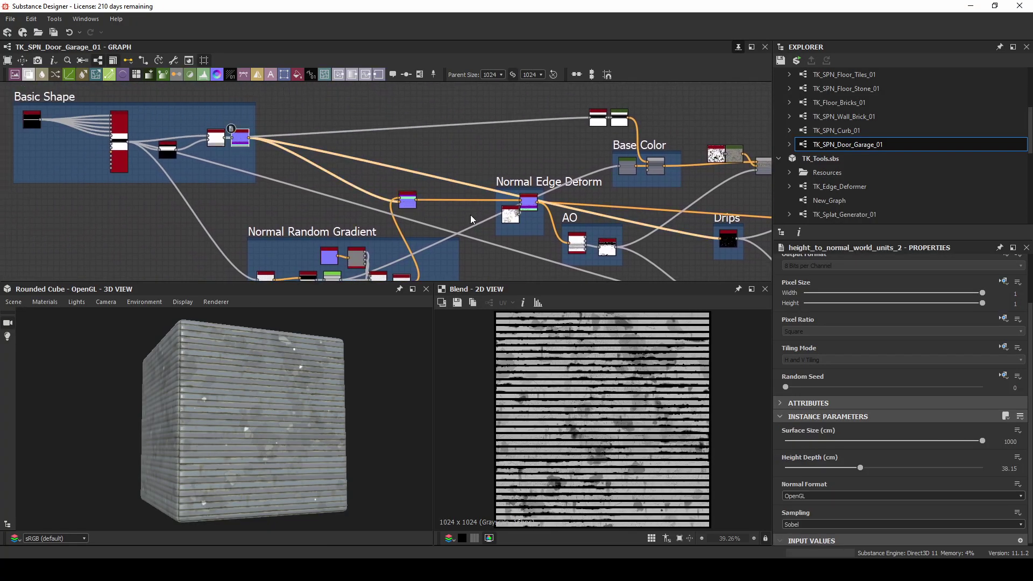
scroll(304, 456, "up", 5)
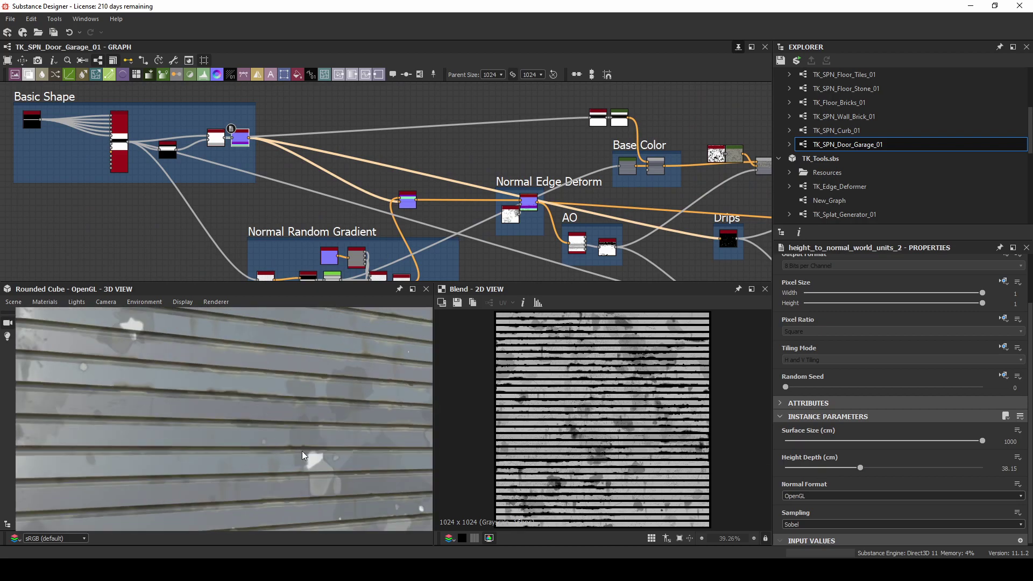
left_click(809, 467)
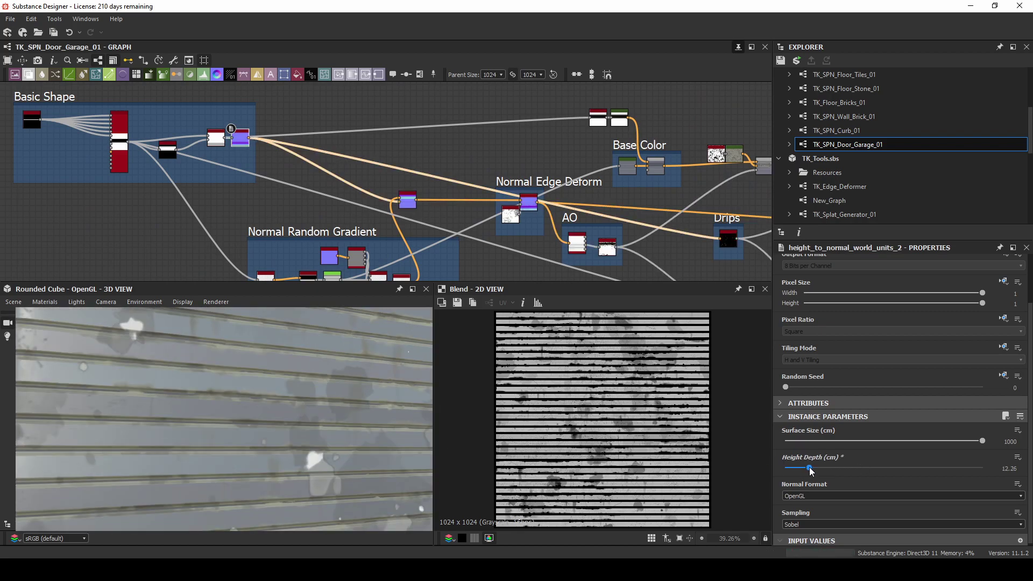
scroll(269, 405, "down", 5)
mouse_move(247, 397)
left_mouse_down()
mouse_move(240, 391)
mouse_move(252, 388)
left_mouse_up()
scroll(262, 409, "up", 5)
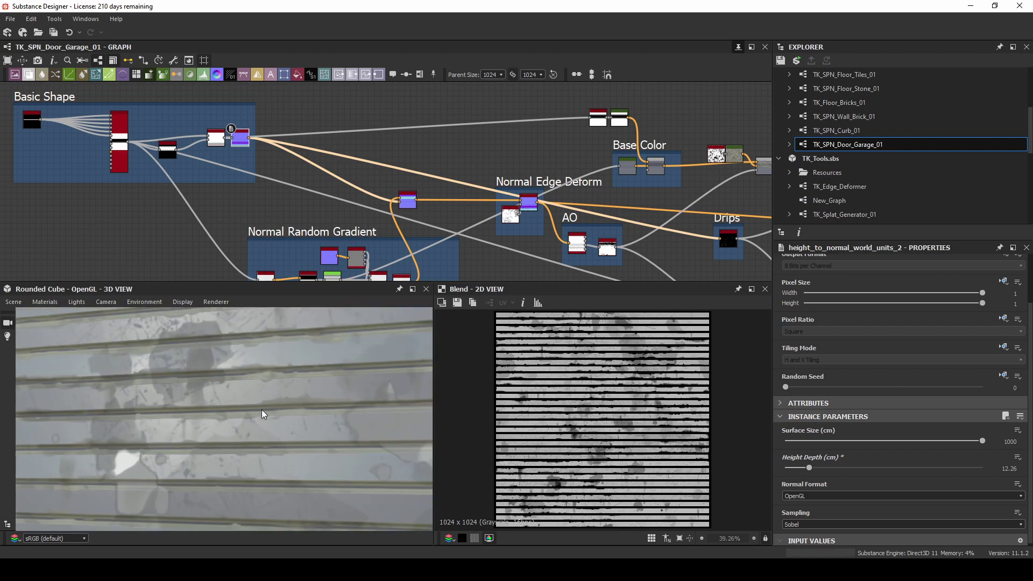
Step: Set Mask Random to 0.98 on the TK_Drips_01 node and inspect the result on the 3D cube
middle_click_drag(645, 210, 401, 182)
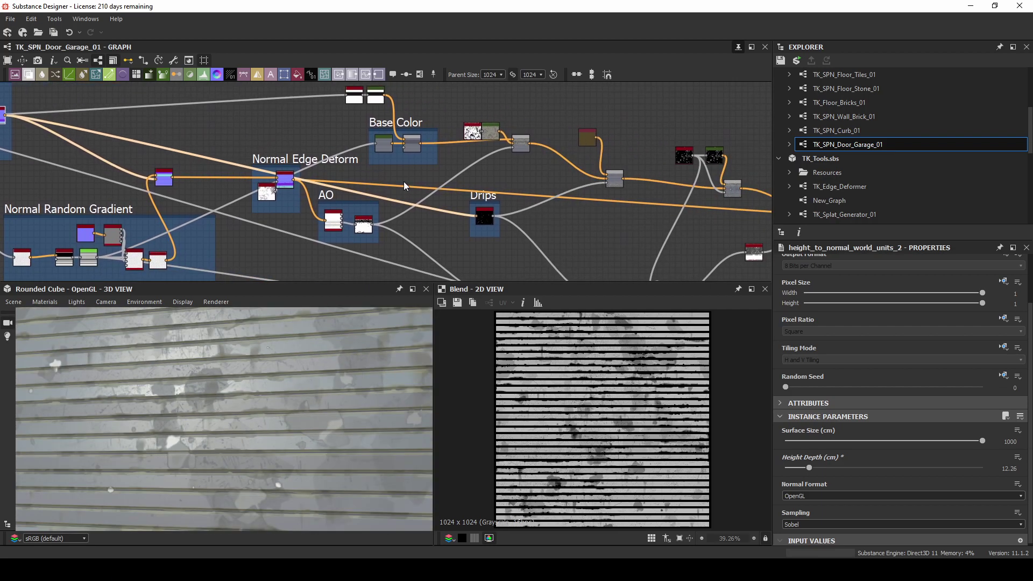
scroll(479, 237, "up", 4)
double_click(472, 215)
scroll(587, 405, "up", 5)
left_click_drag(322, 393, 253, 396)
middle_click_drag(466, 250, 489, 171)
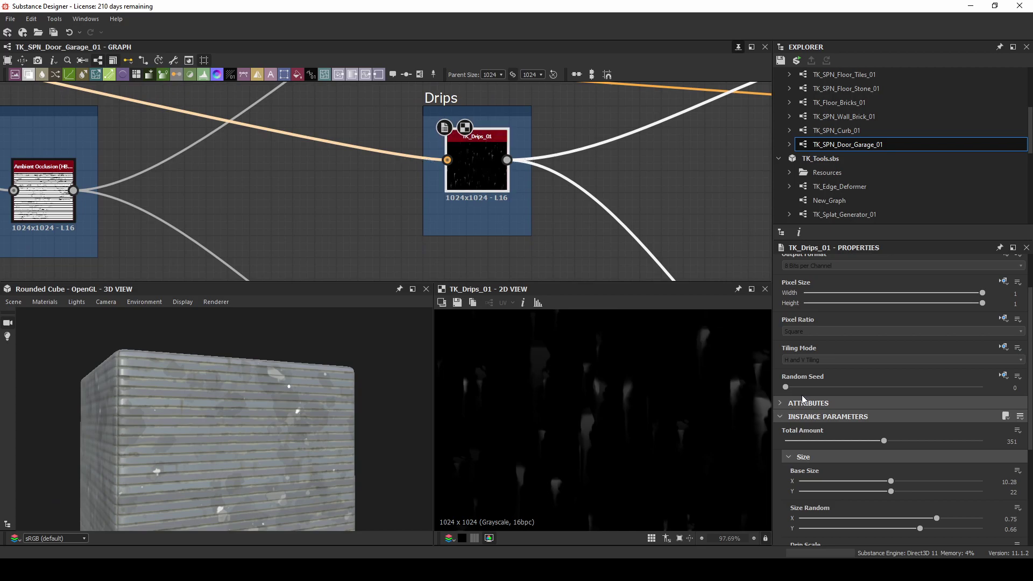
scroll(907, 402, "down", 2)
scroll(931, 498, "down", 2)
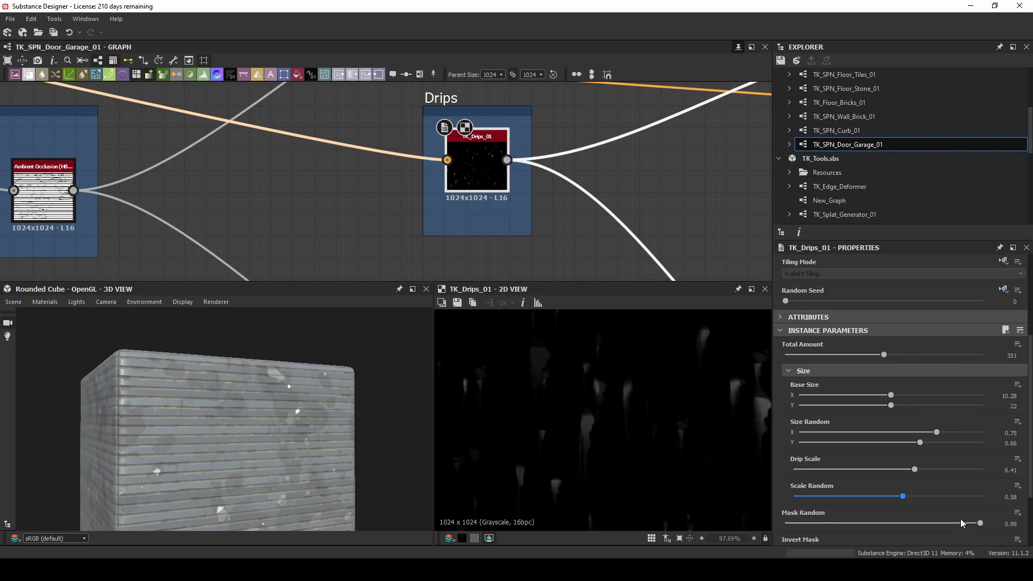
left_click(1023, 505)
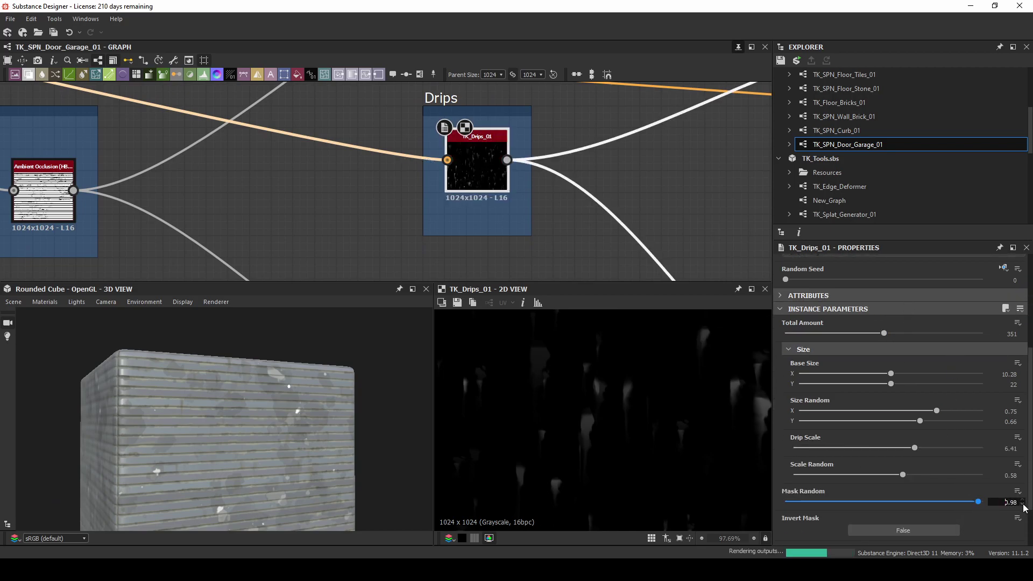
left_click_drag(240, 393, 209, 394)
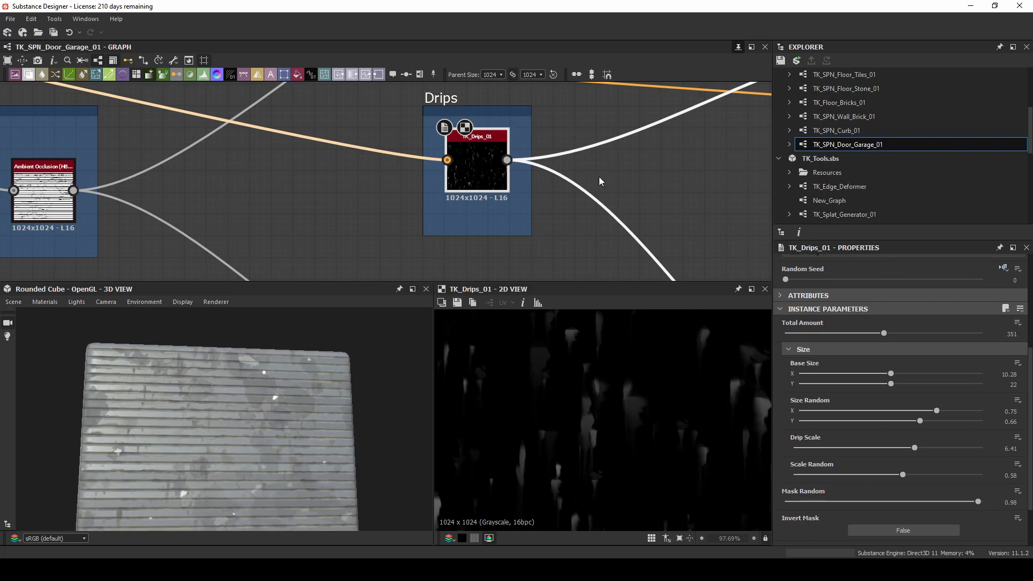
Step: Edit the output color of the Uniform Color node that tints the drips and try a mustard brown, #886619
middle_click_drag(632, 114, 593, 221)
scroll(592, 221, "down", 4)
middle_click_drag(627, 174, 479, 265)
left_click(524, 237)
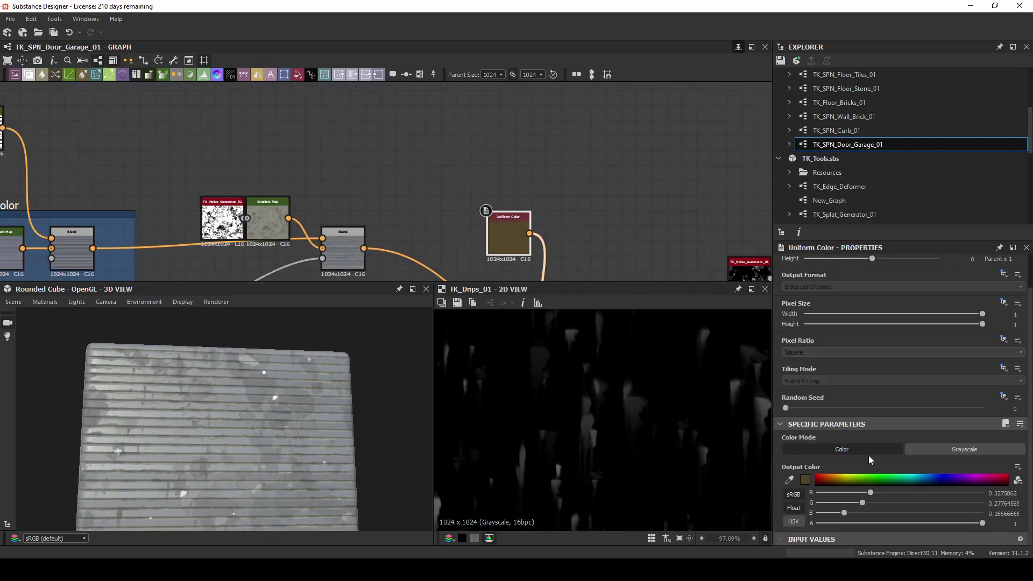
left_click(808, 480)
left_click(544, 294)
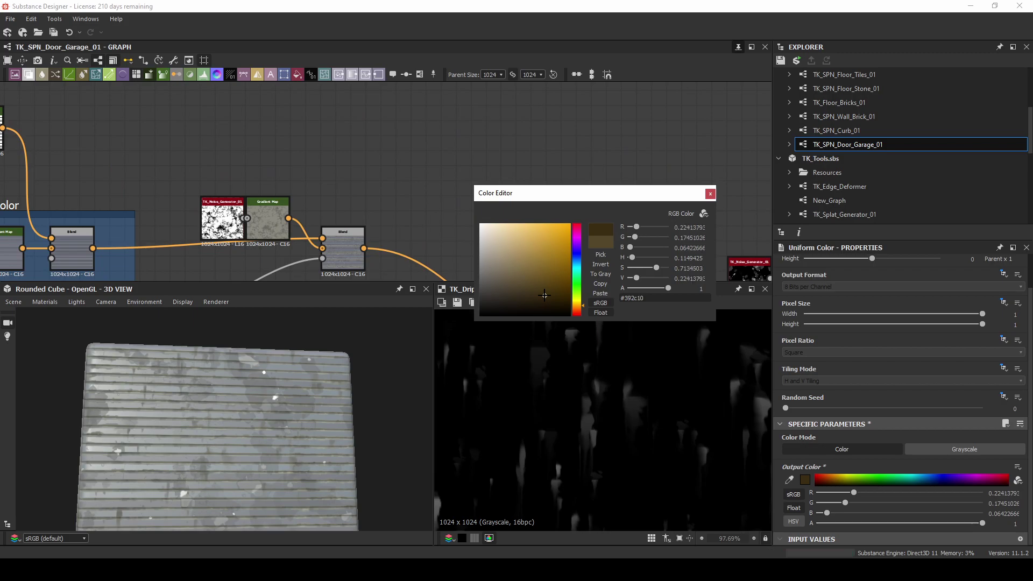
left_click(553, 265)
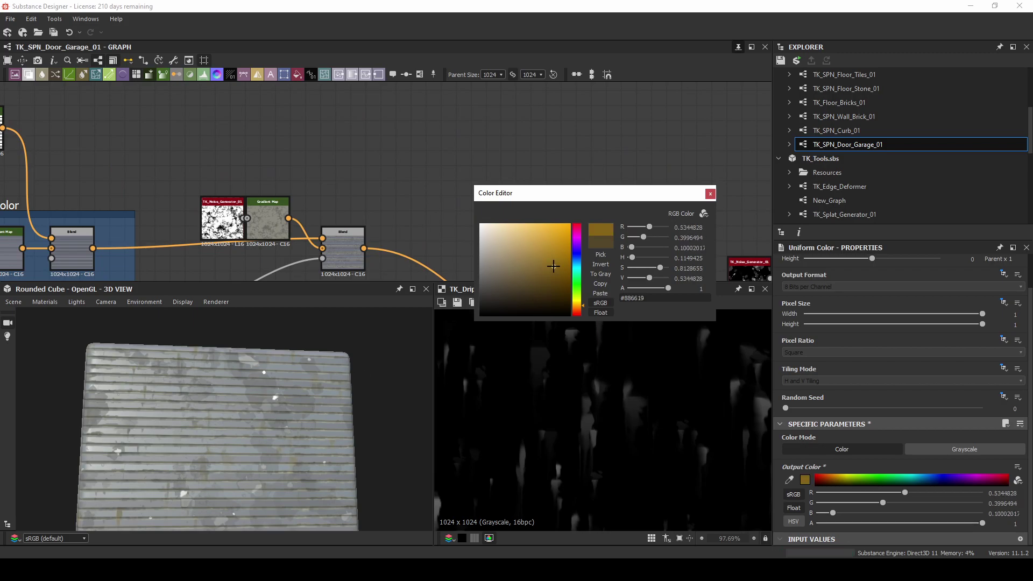
Step: Inspect the drips on the 3D cube and try the light tan #ac986d and the near-black #26231e as drip color
left_click_drag(244, 404, 250, 415)
middle_click_drag(249, 416, 247, 379)
scroll(260, 389, "up", 3)
mouse_move(247, 378)
left_mouse_down()
mouse_move(261, 389)
mouse_move(264, 372)
left_mouse_up()
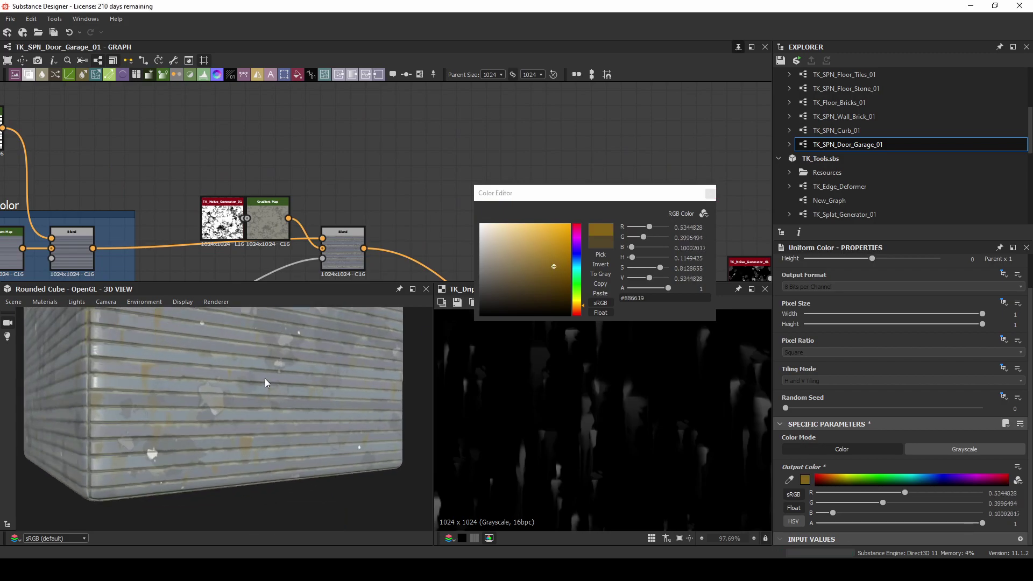
left_click(514, 253)
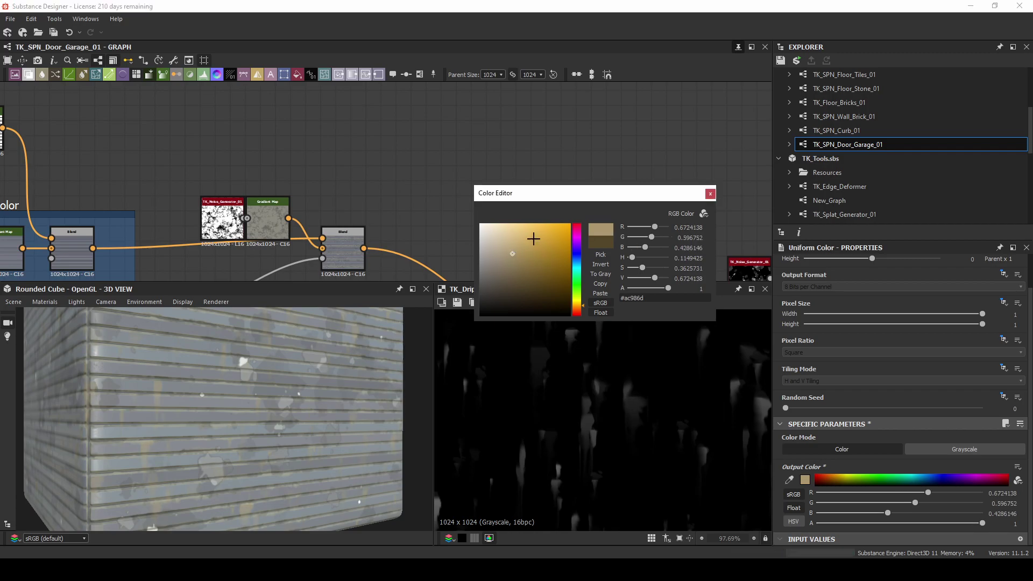
left_click(497, 302)
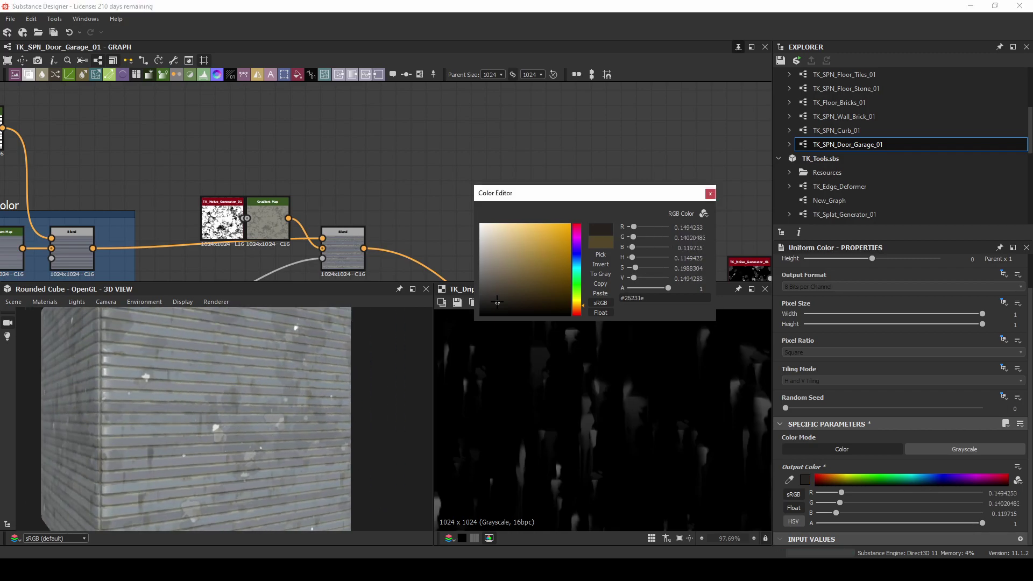
Step: Set the Uniform Color node to a dark ochre brown, about R 0.305, G 0.237, B 0.061, and close the color editor
left_click(554, 296)
left_click(575, 270)
left_click_drag(574, 270, 577, 291)
left_click(576, 305)
left_click(551, 280)
left_click(553, 288)
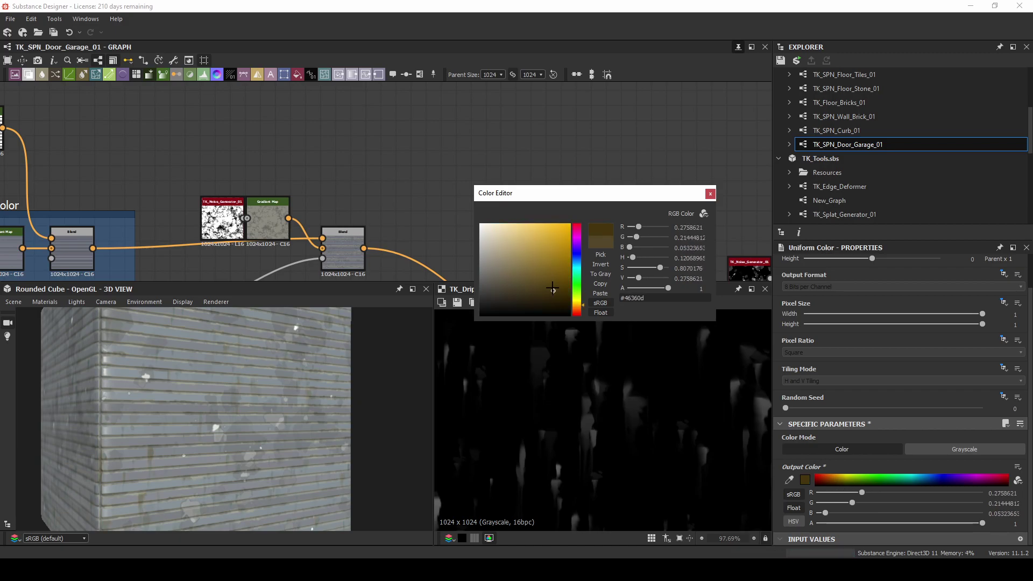
left_click(710, 194)
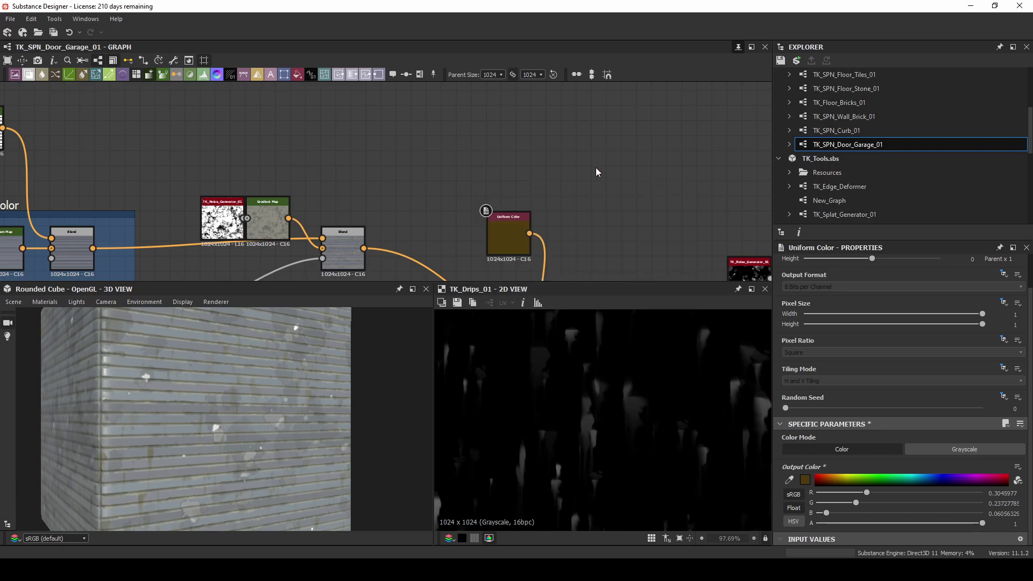
Step: Reexport the outputs of the garage door graph with the current export settings
middle_click_drag(595, 166, 540, 104)
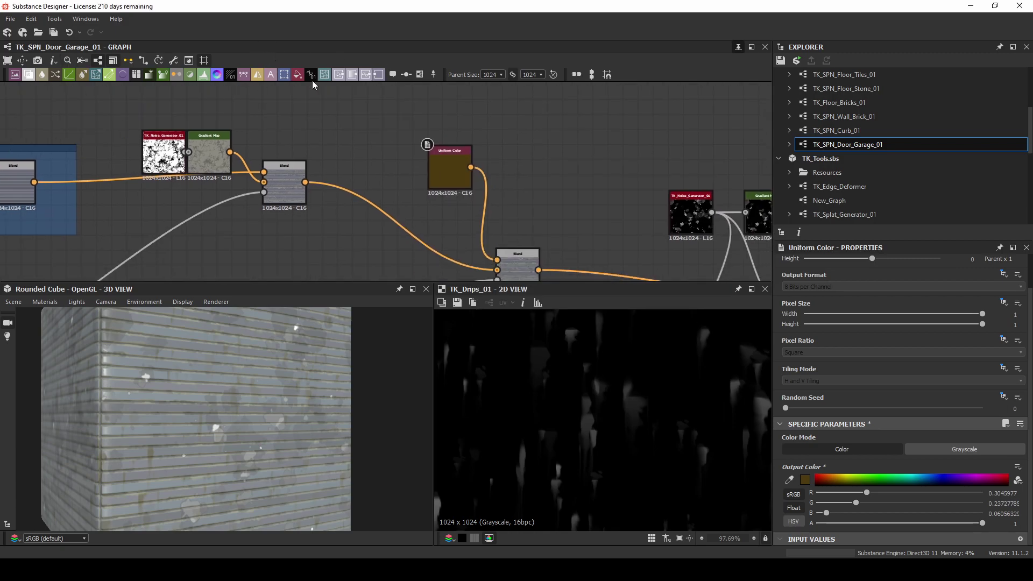
middle_click_drag(611, 184, 497, 110)
left_click_drag(302, 399, 212, 323)
left_click(173, 61)
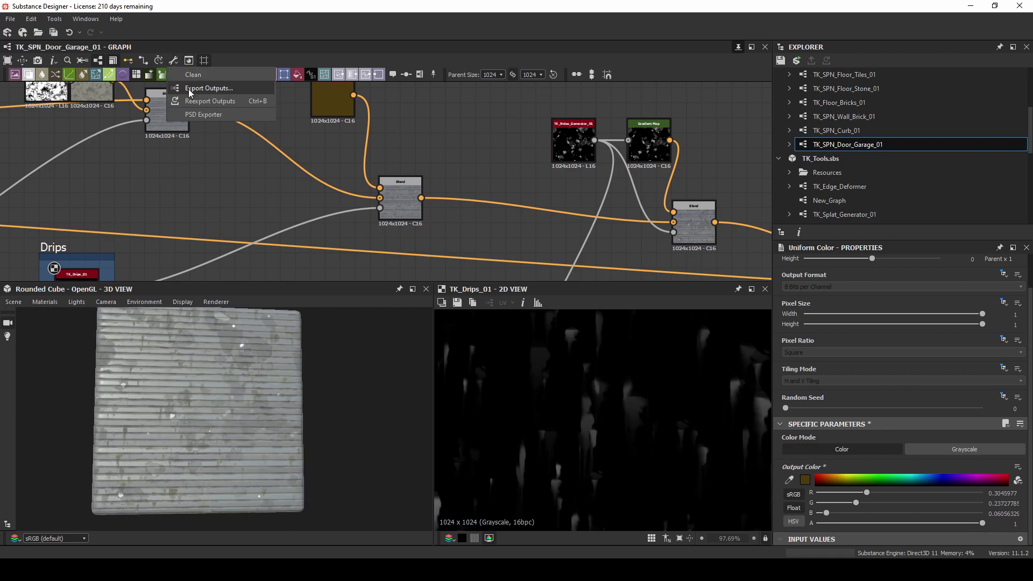
left_click(202, 102)
Step: Switch to Photoshop and run the _Import All action from TK_Substance_Tools on the garage door document
left_click(151, 569)
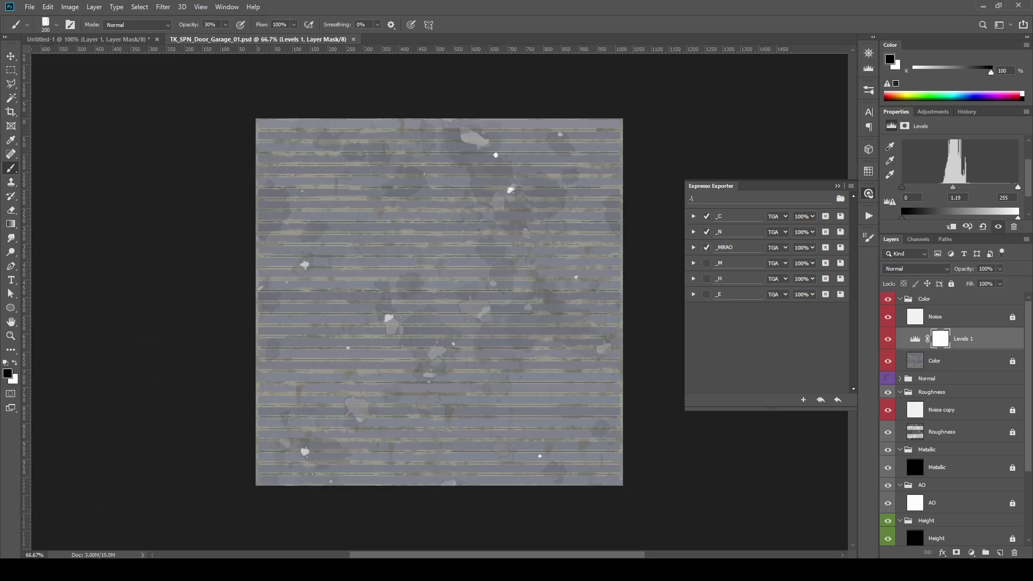
left_click(869, 215)
left_click(795, 320)
left_click(793, 490)
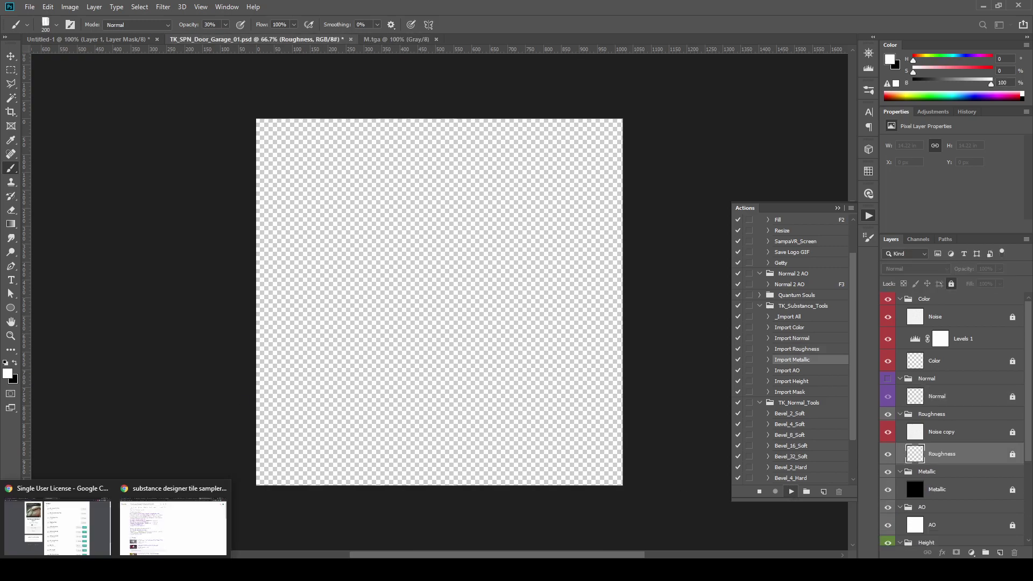
Step: Switch to Chrome, open textures.com in a new tab and browse to the Leaking category under Metal
left_click(173, 527)
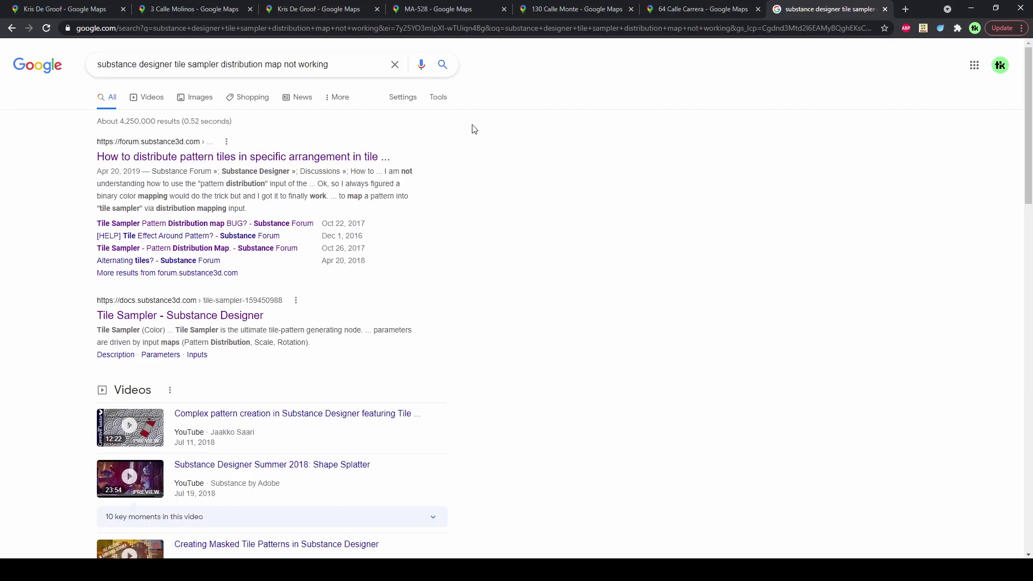
key("ctrl+t")
type("text")
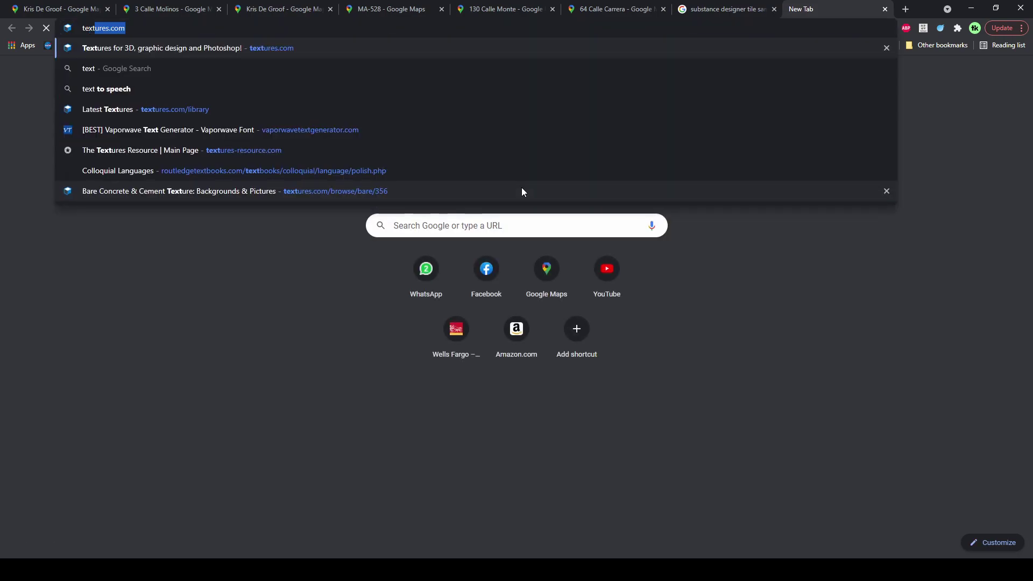
key("Return")
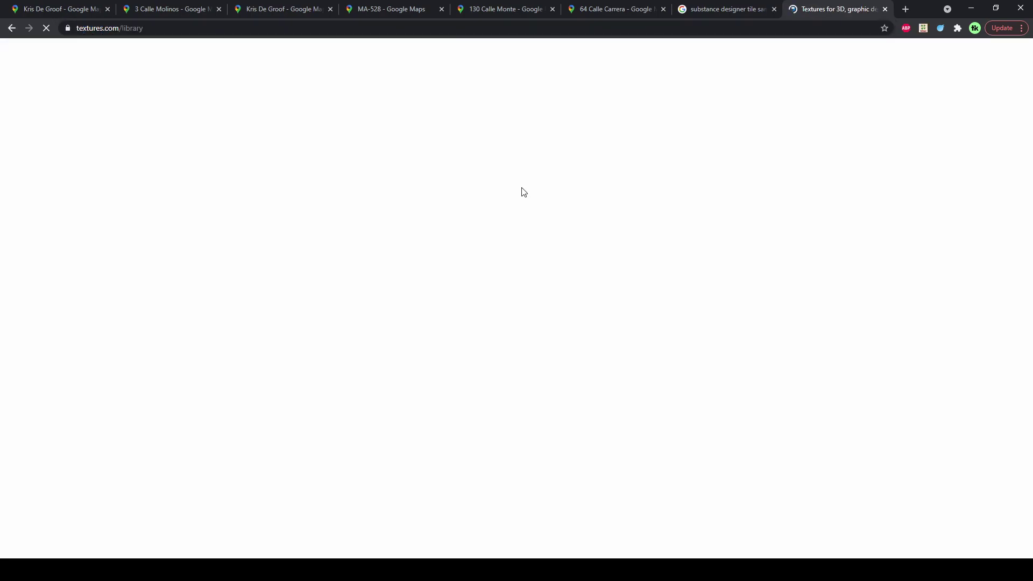
scroll(77, 422, "down", 4)
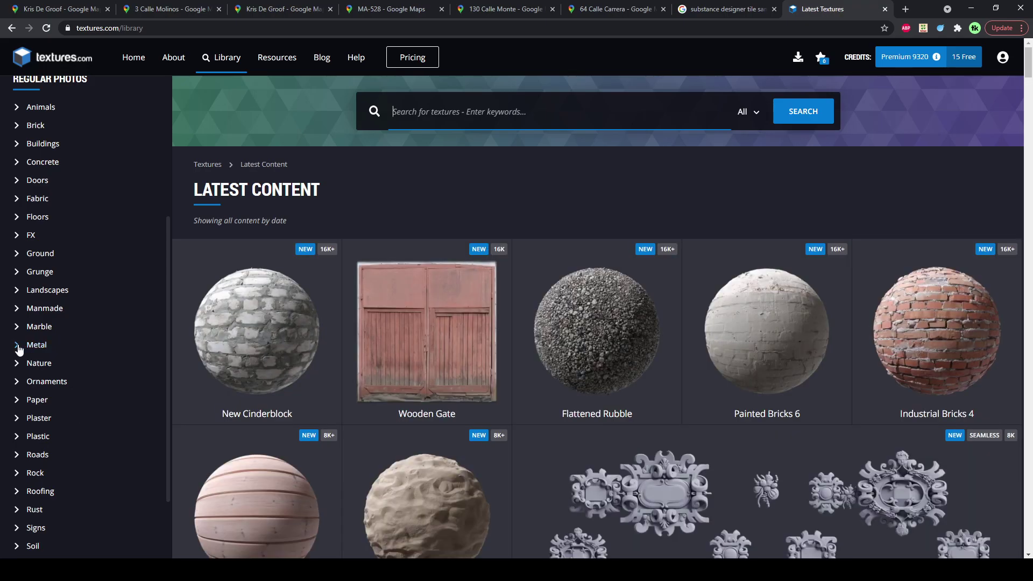
left_click(19, 347)
scroll(63, 430, "down", 3)
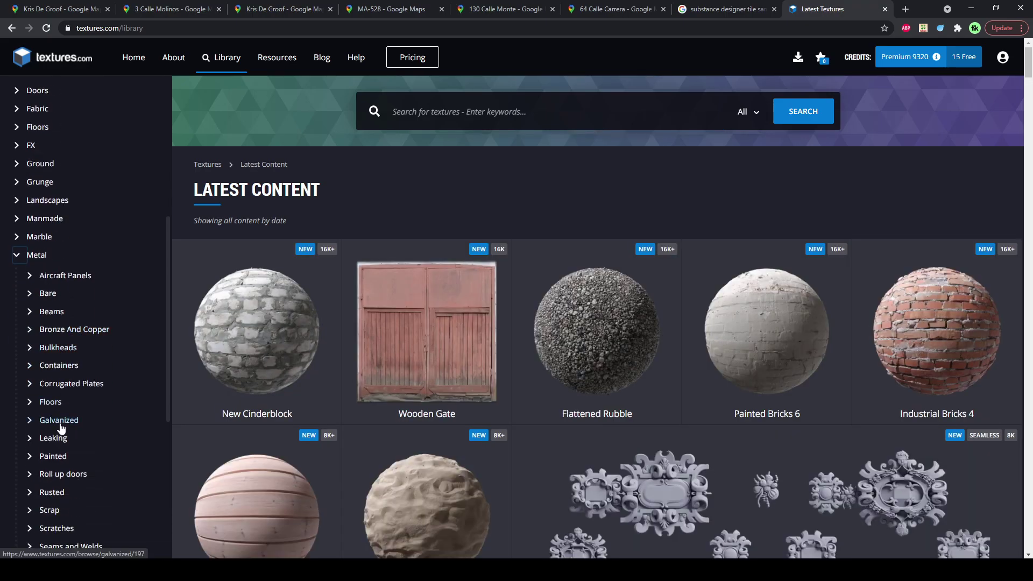
left_click(50, 445)
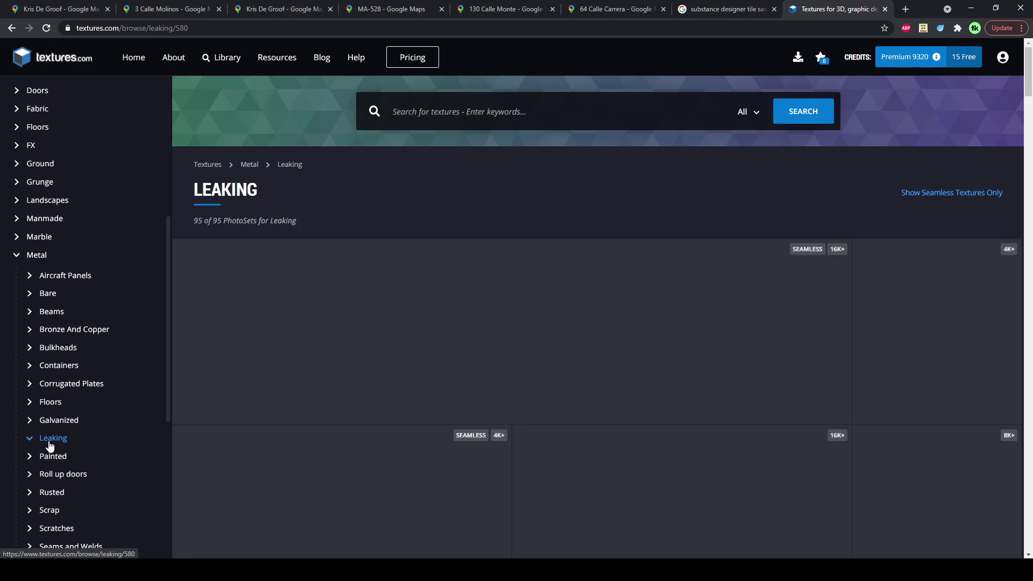
Step: Look through the leaking metal photos and open the rust-streaked gray panel, MetalLeaking0010, in a new tab
scroll(640, 261, "down", 3)
scroll(623, 262, "down", 3)
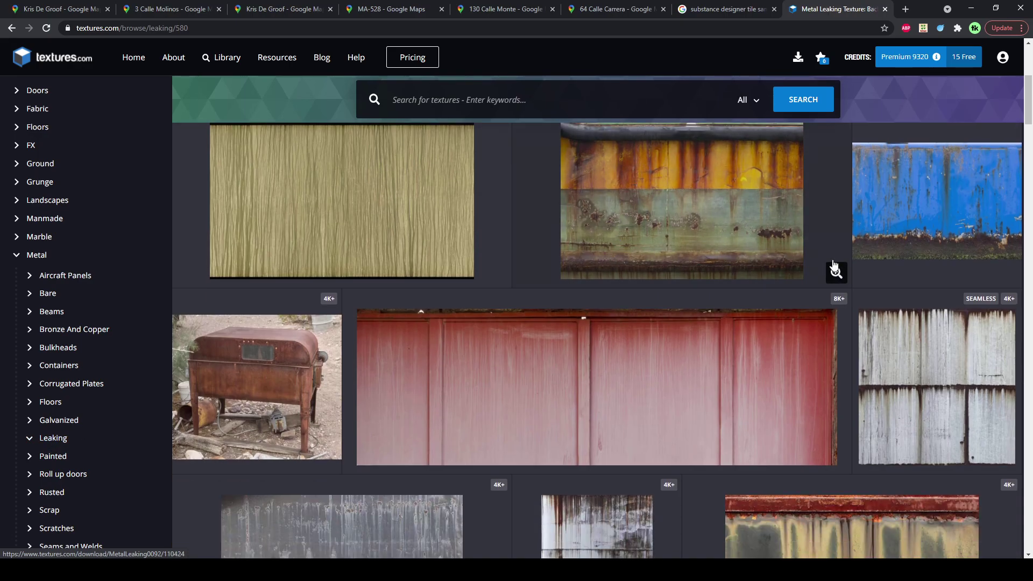
scroll(805, 260, "down", 4)
left_click_drag(1028, 123, 1030, 488)
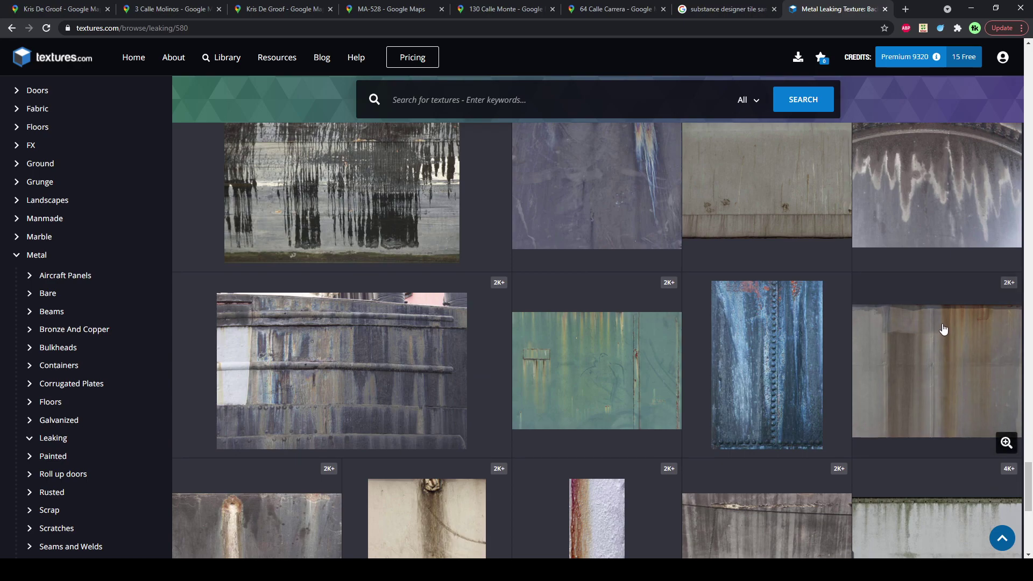
middle_click(935, 366)
scroll(934, 425, "down", 5)
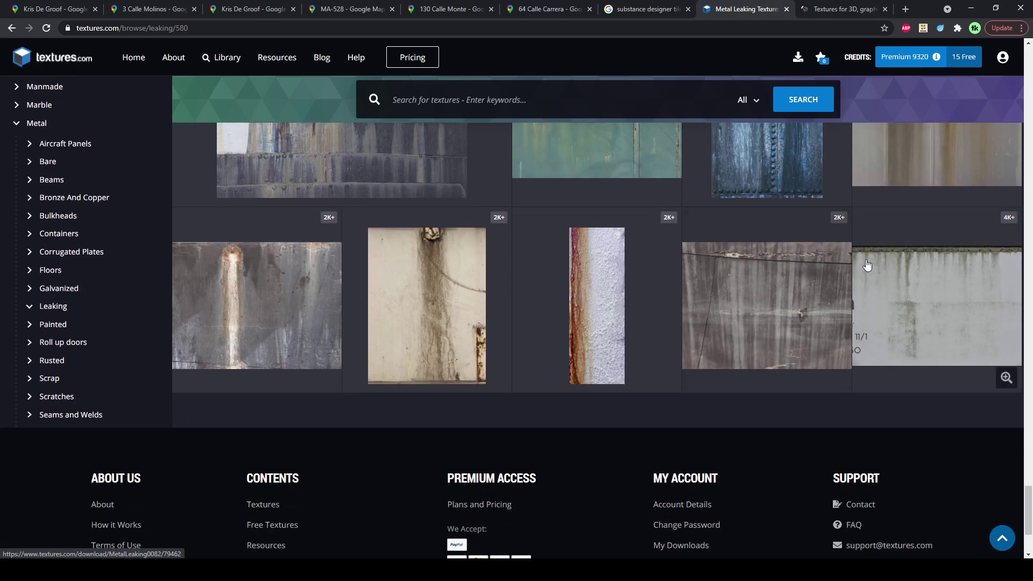
Step: Browse the Bare metal category and open the scratched gray sheet photo, MetalBare0018, in a new tab
left_click(50, 162)
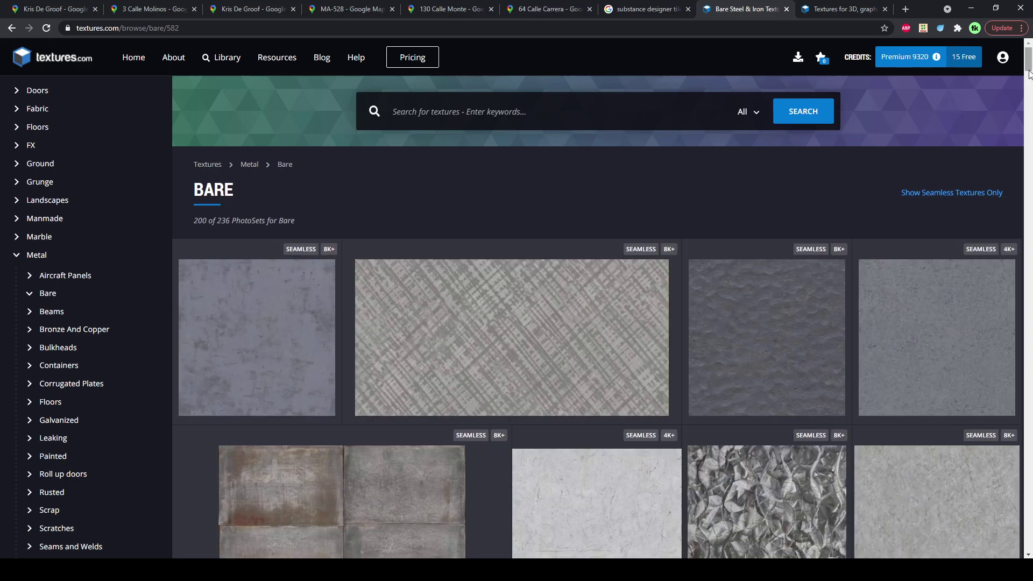
left_click_drag(1028, 59, 1026, 288)
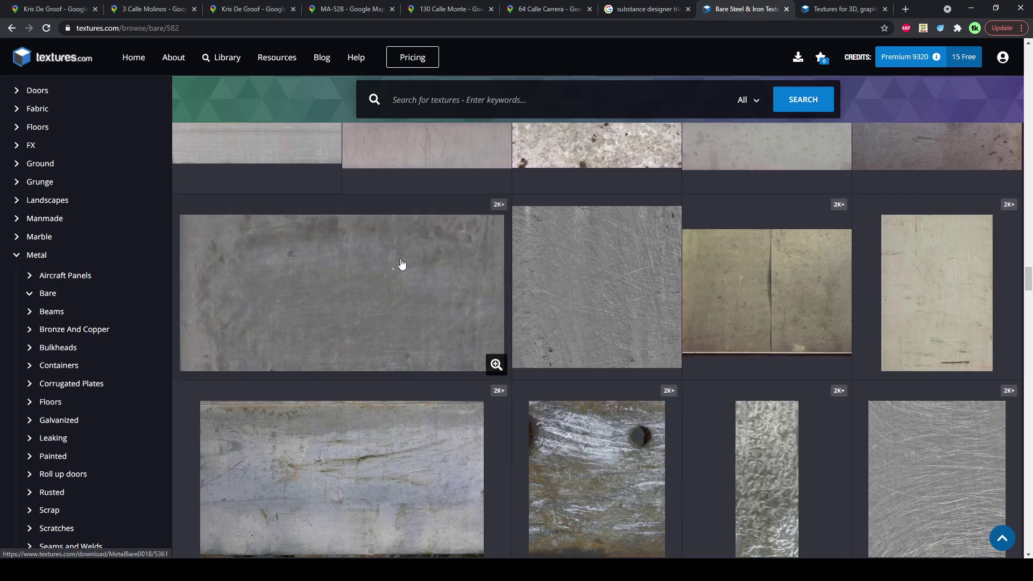
middle_click(495, 364)
Step: Download MetalLeaking0010 in size M (1600x1254) and MetalBare0018 in size L (2211x1067)
left_click(759, 8)
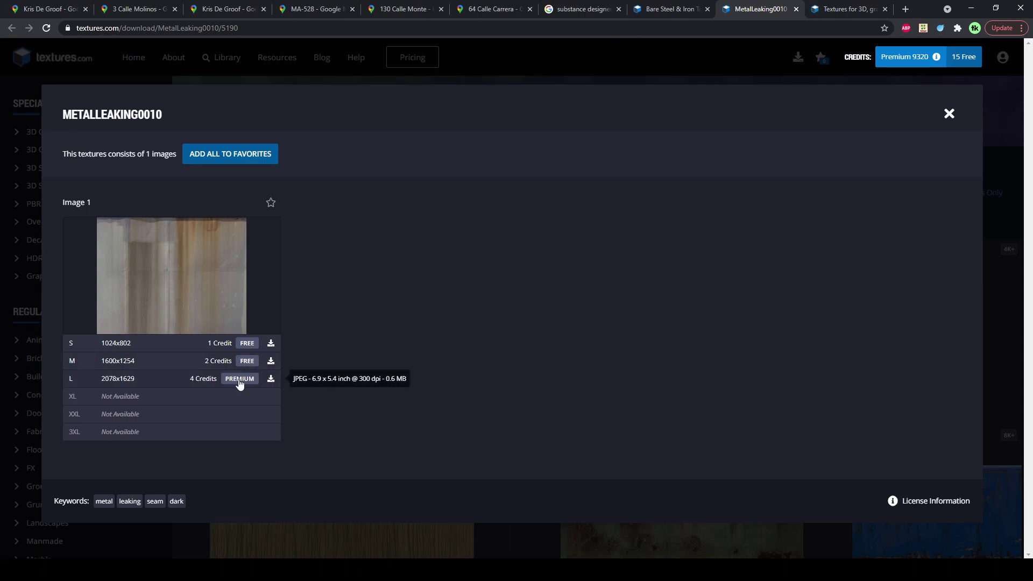
left_click(247, 361)
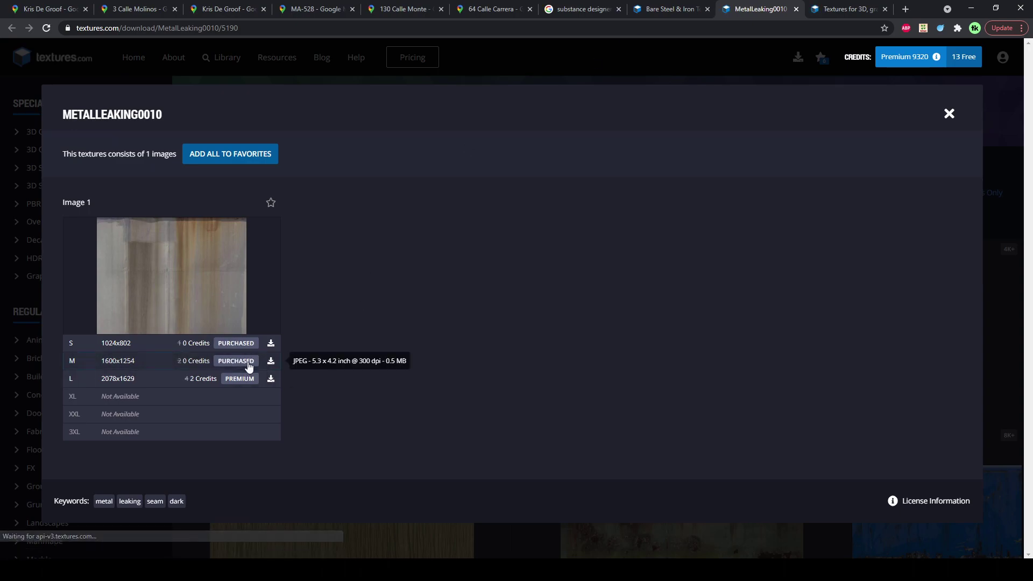
left_click(796, 9)
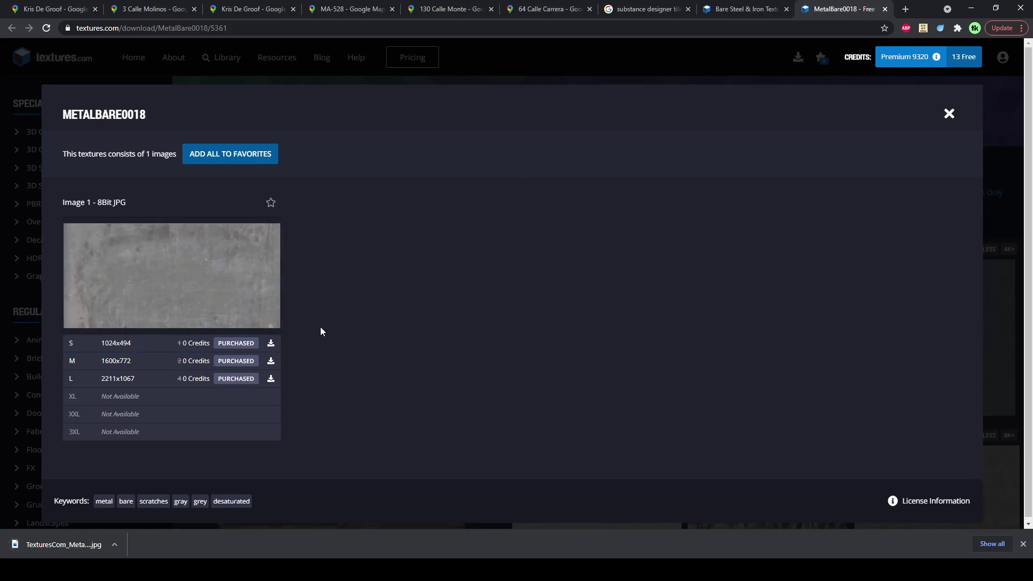
left_click(234, 380)
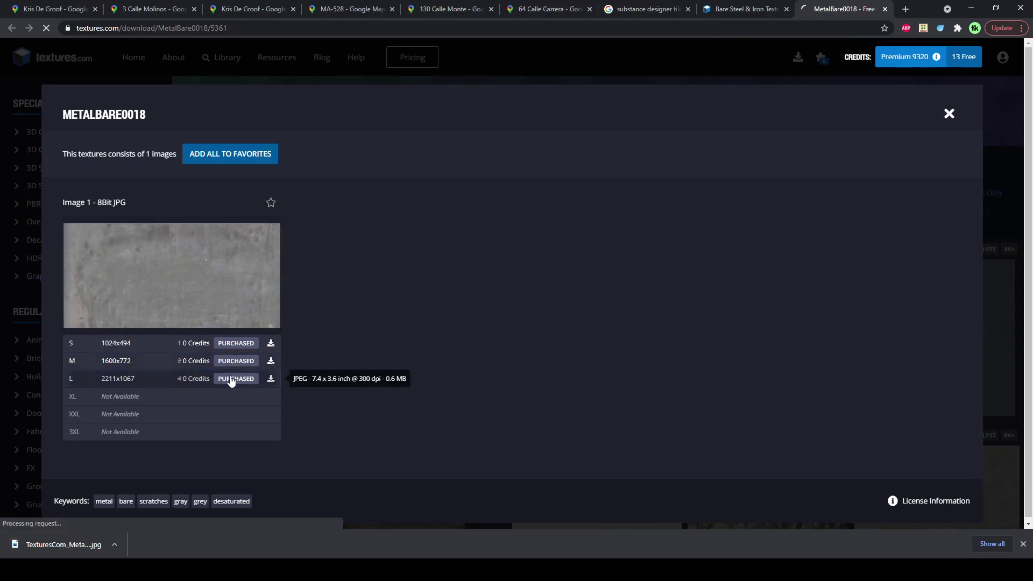
Step: Open both downloaded metal photos from the Downloads folder in Photoshop and activate the Rectangular Marquee tool
left_click(114, 545)
left_click(103, 519)
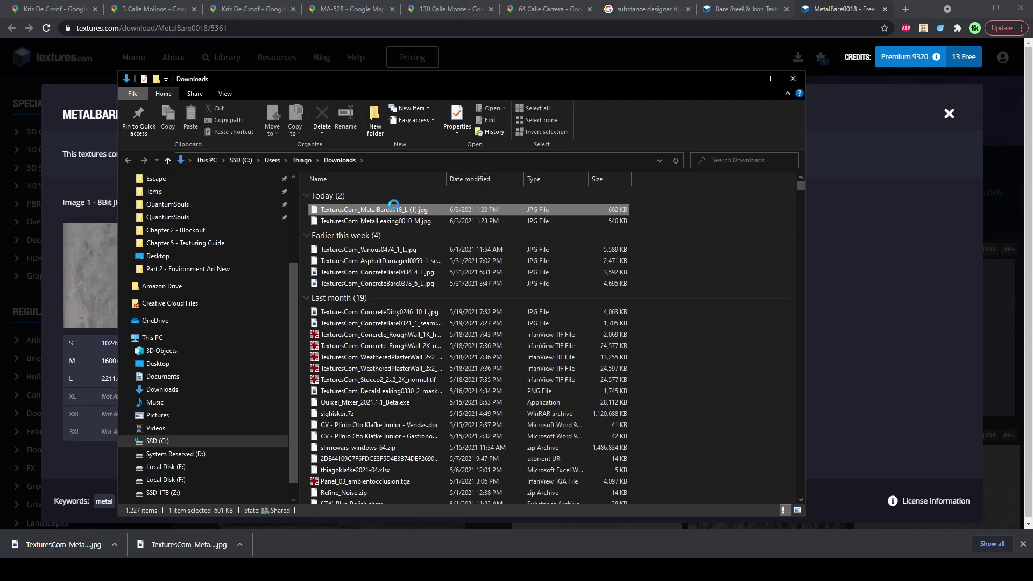
left_click(376, 222, "ctrl")
left_click_drag(376, 226, 538, 81)
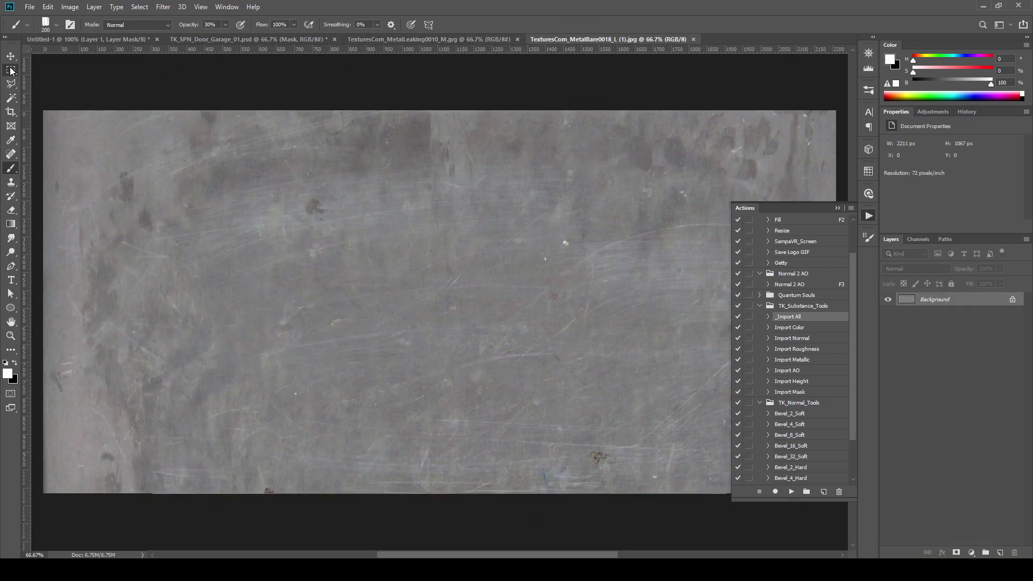
left_click(11, 70)
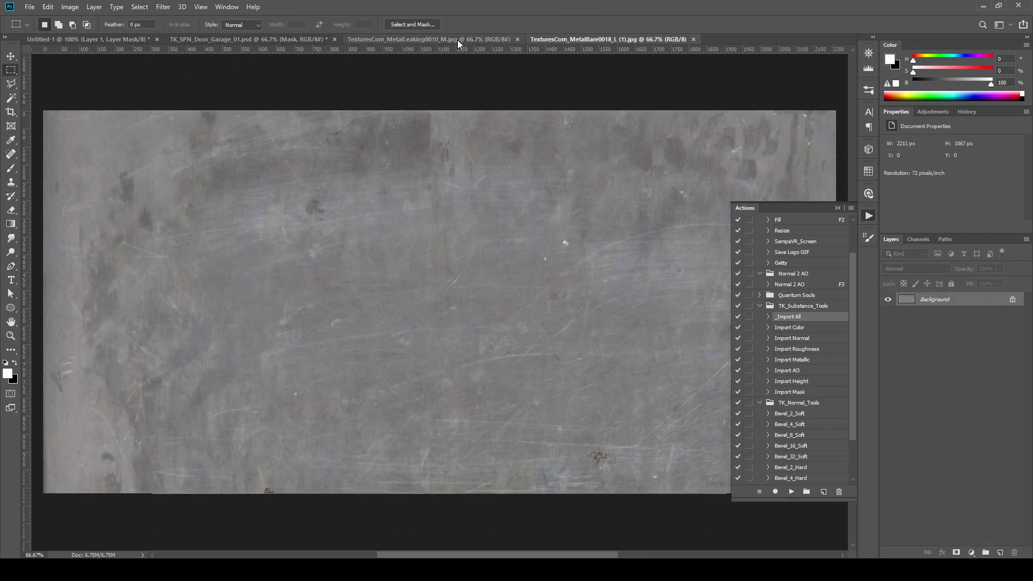
Step: Copy a large square of the rust-streaked MetalLeaking0010 photo, close it, and paste the square into TK_SPN_Door_Garage_01.psd above Levels 1
left_click(457, 39)
left_click_drag(235, 85, 682, 524)
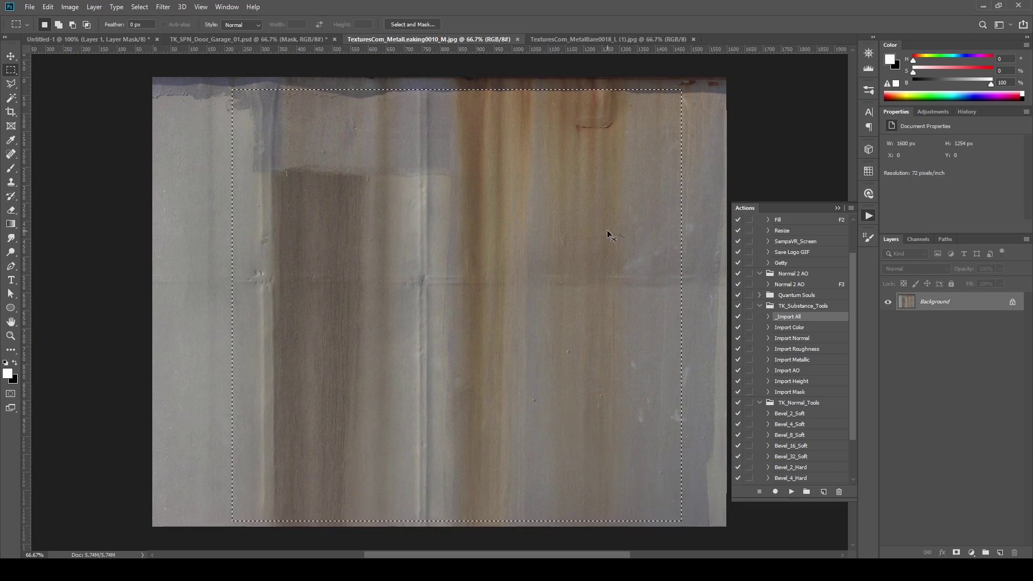
key("ctrl+w")
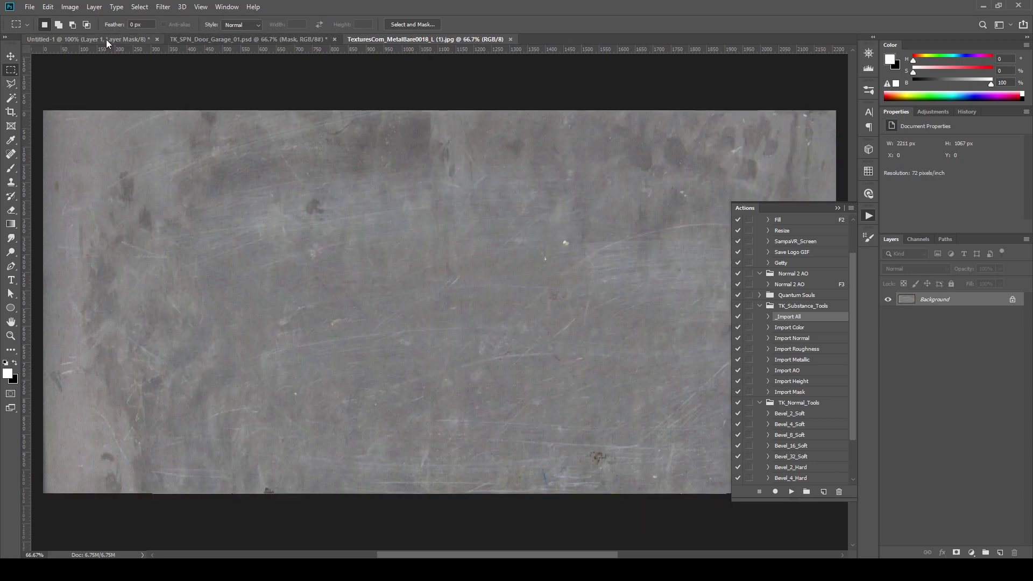
left_click(107, 40)
left_click(218, 39)
scroll(981, 364, "up", 1)
key("ctrl+v")
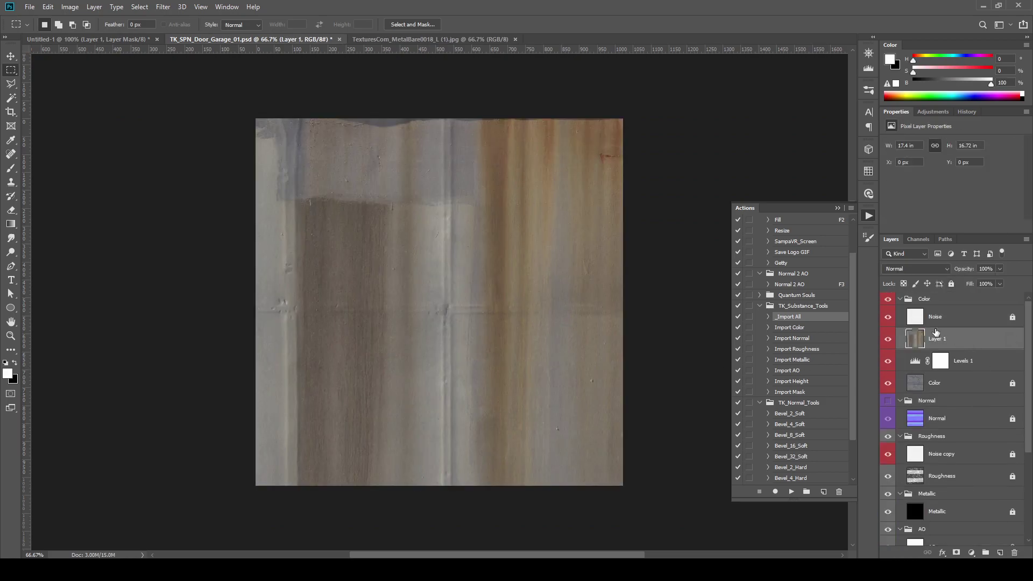
Step: Scale the pasted rust-streak layer down to fit the whole canvas, 14.22 by 14.22 in
key("ctrl+t")
key("ctrl+minus")
left_click_drag(575, 423, 533, 396)
key("Return")
key("m")
key("ctrl+plus")
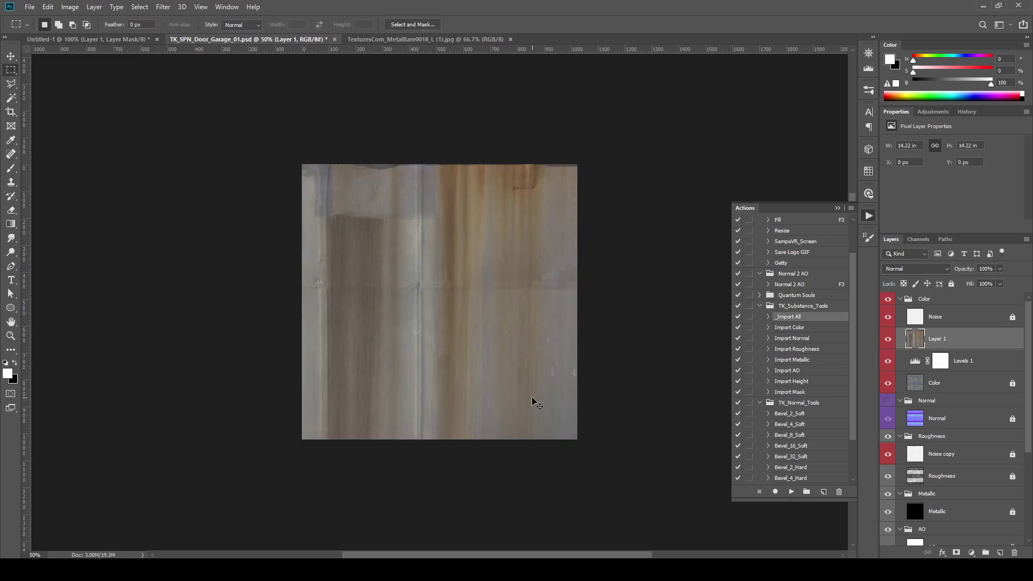
key("ctrl+plus")
key("ctrl+plus")
key("ctrl+minus")
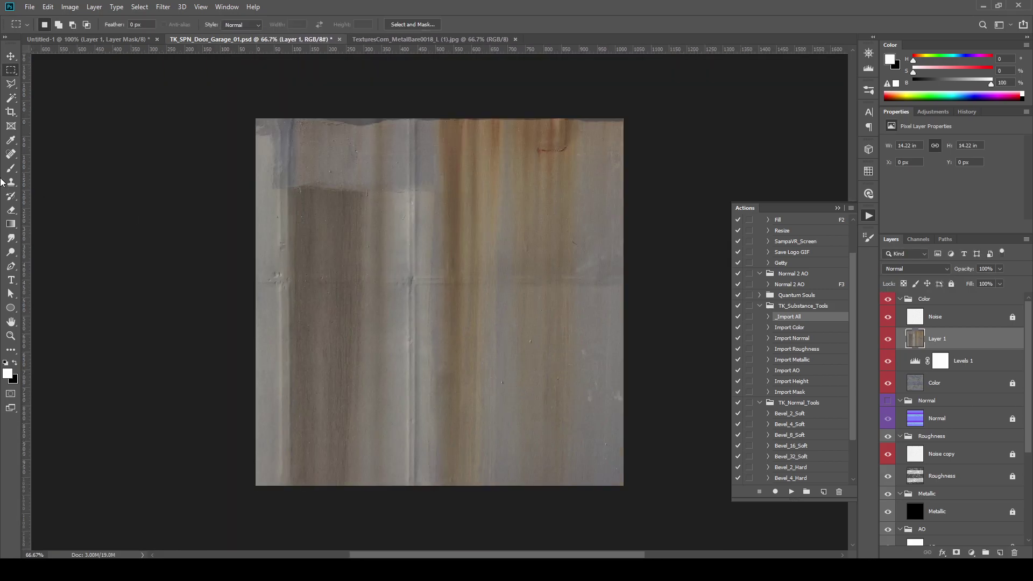
Step: Remove the bright vertical seam near the middle of the rust-streak layer with the Clone Stamp tool and a smaller brush
left_click(11, 181)
key("bracketleft")
key("bracketleft")
key("bracketleft")
key("bracketleft")
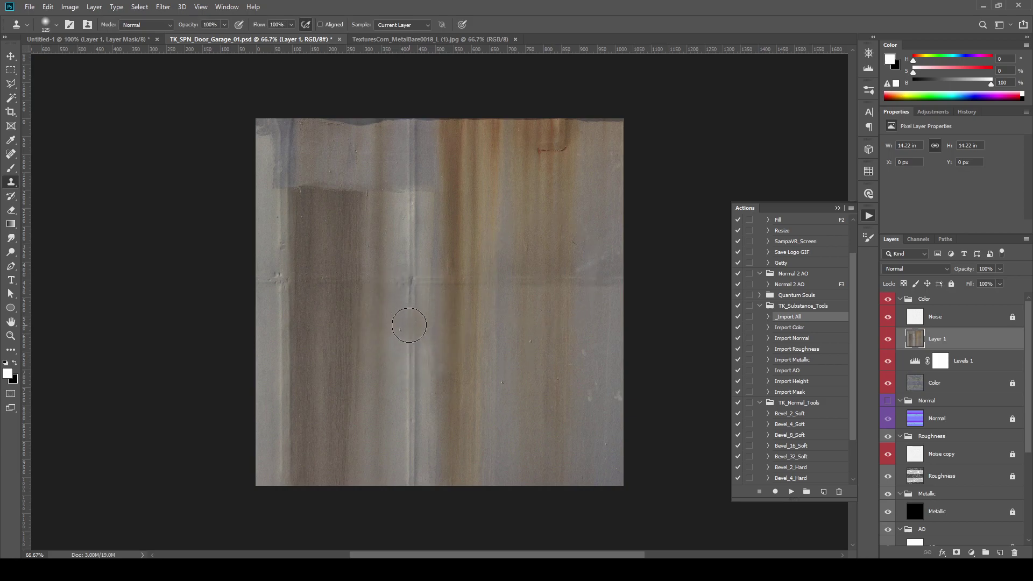
mouse_move(423, 377)
left_mouse_down()
mouse_move(411, 352)
mouse_move(410, 422)
mouse_move(412, 187)
left_mouse_up()
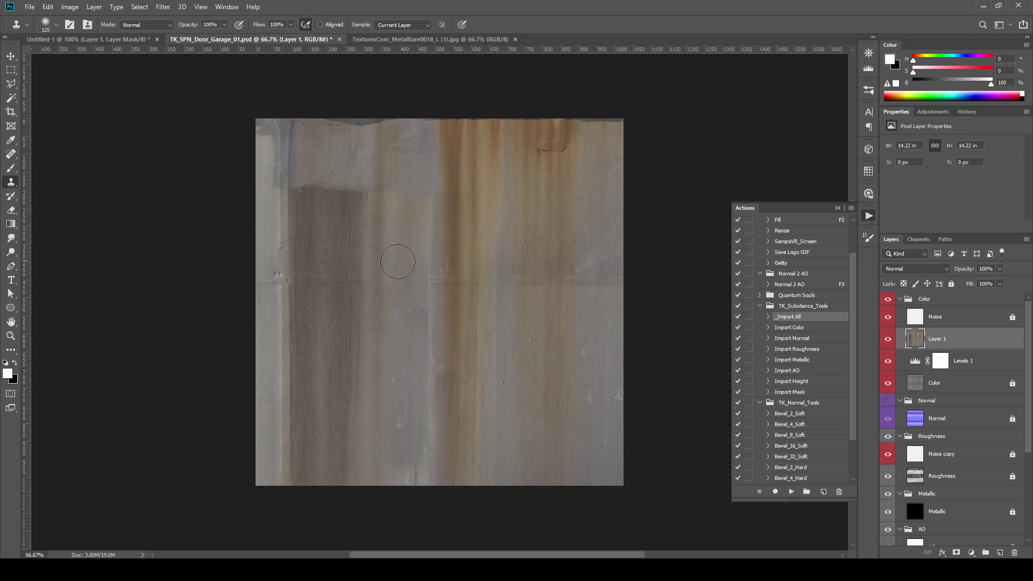
Step: Try the Darken blend mode with a different opacity on the rust-streak layer, and return the layer to Normal
left_click(904, 269)
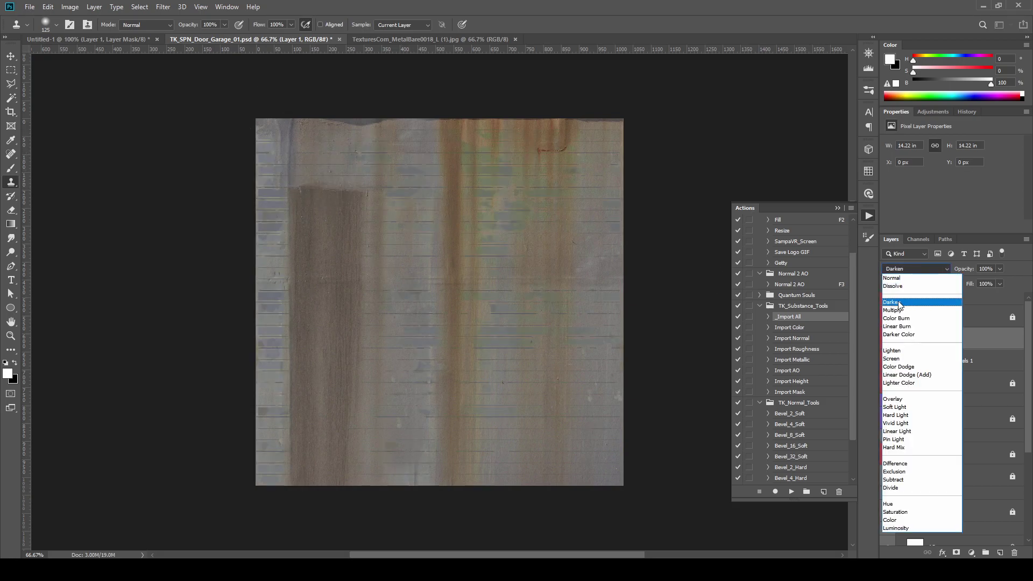
left_click(901, 303)
left_click(999, 268)
mouse_move(983, 285)
left_mouse_down()
mouse_move(970, 285)
mouse_move(1001, 282)
left_mouse_up()
left_click(915, 270)
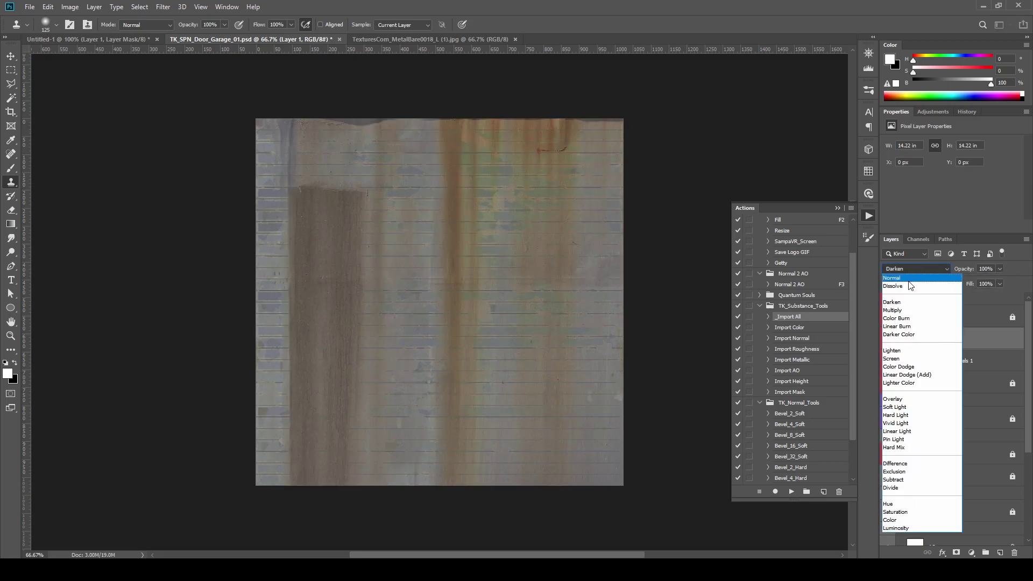
left_click(909, 284)
Step: Add a layer mask to the rust-streak layer and paste a copy of the layer's own image into it
key("ctrl+a")
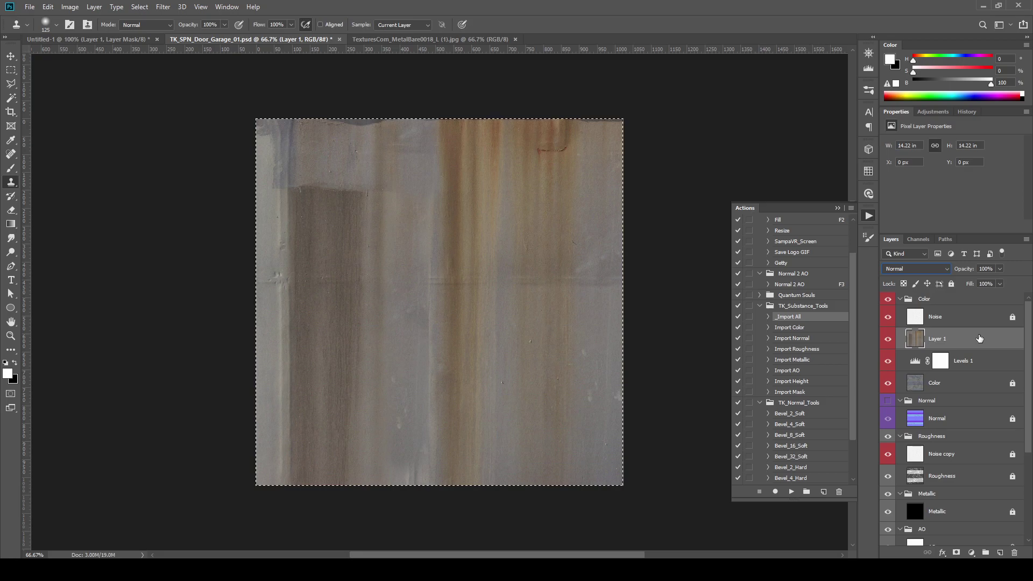
left_click(956, 552)
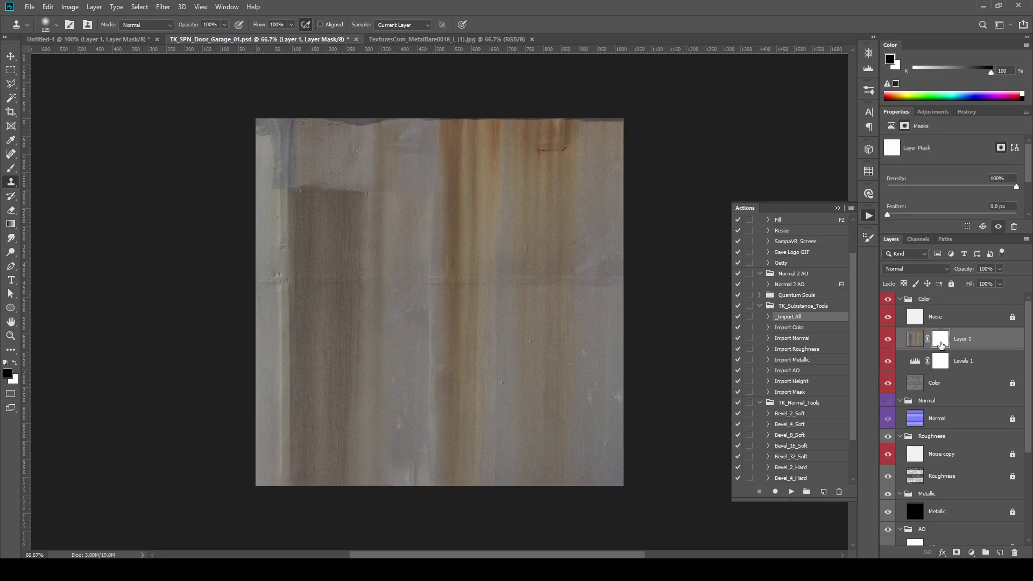
left_click(941, 345, "alt")
key("ctrl+v")
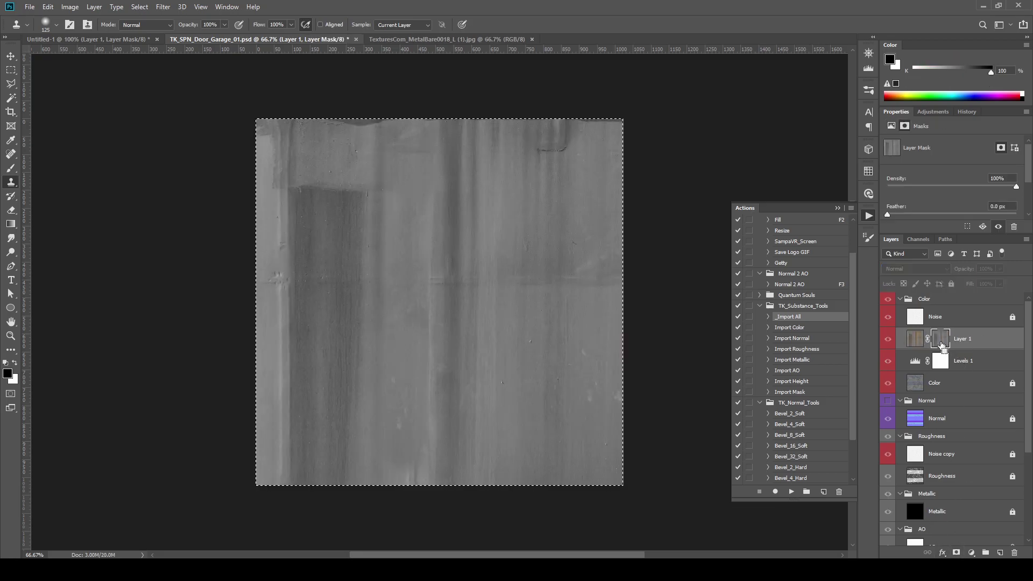
left_click(915, 339)
left_click(941, 342)
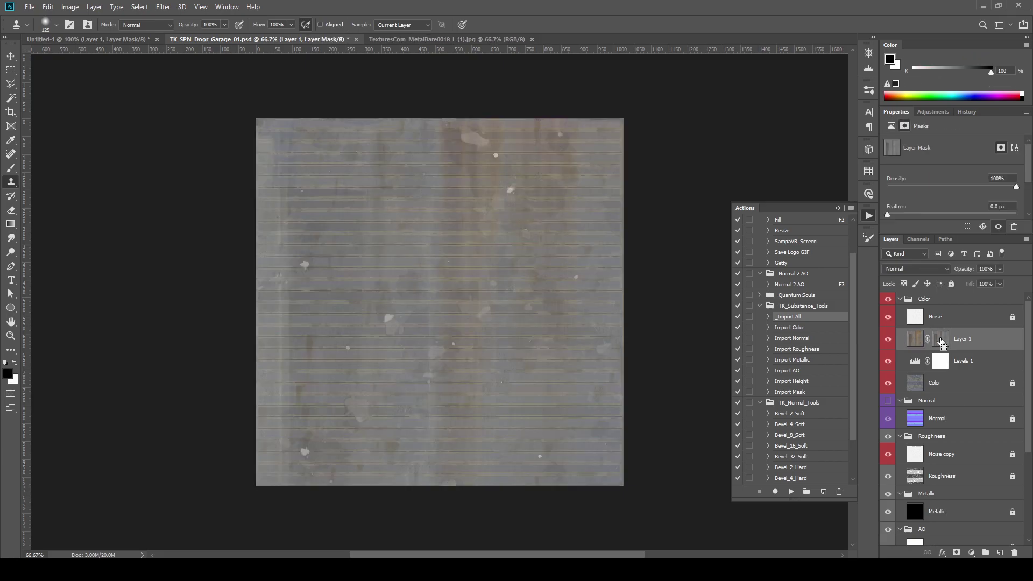
Step: Adjust the rust-streak mask with Levels, setting the midtone input to 0.31 and the white input to 187
key("ctrl+l")
mouse_move(693, 350)
left_mouse_down()
mouse_move(736, 351)
mouse_move(725, 351)
left_mouse_up()
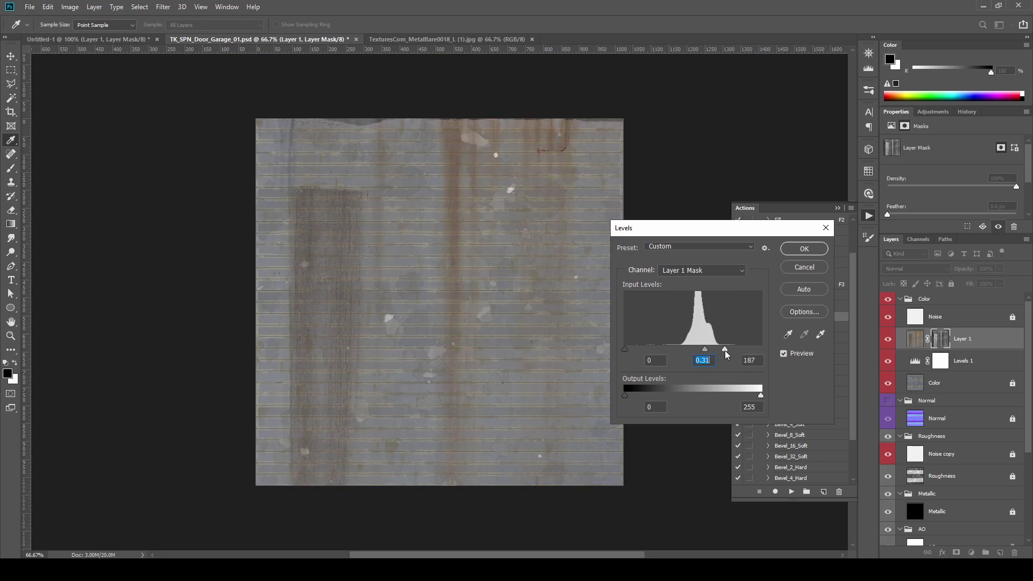
left_click(803, 249)
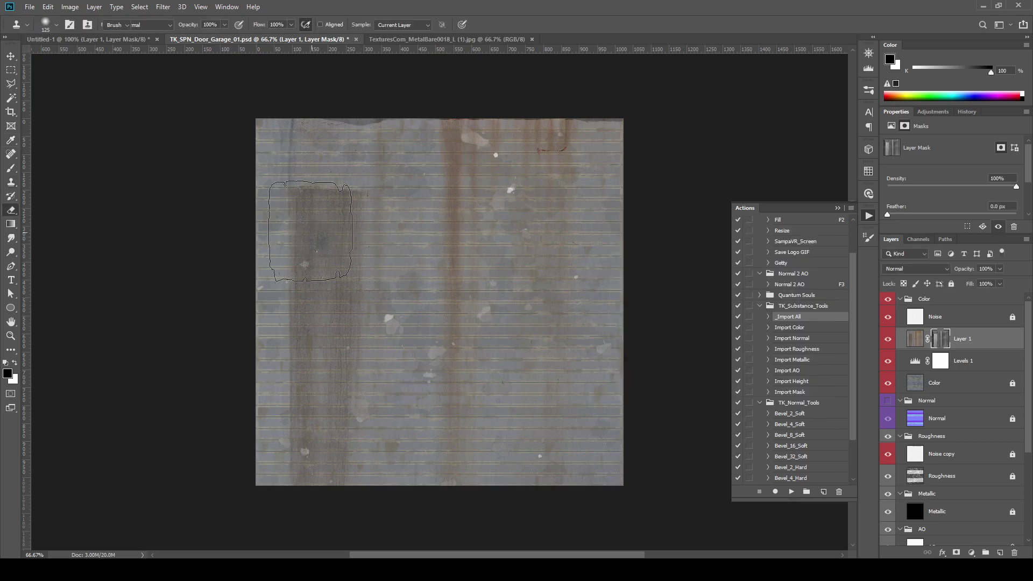
key("e")
left_click(332, 231)
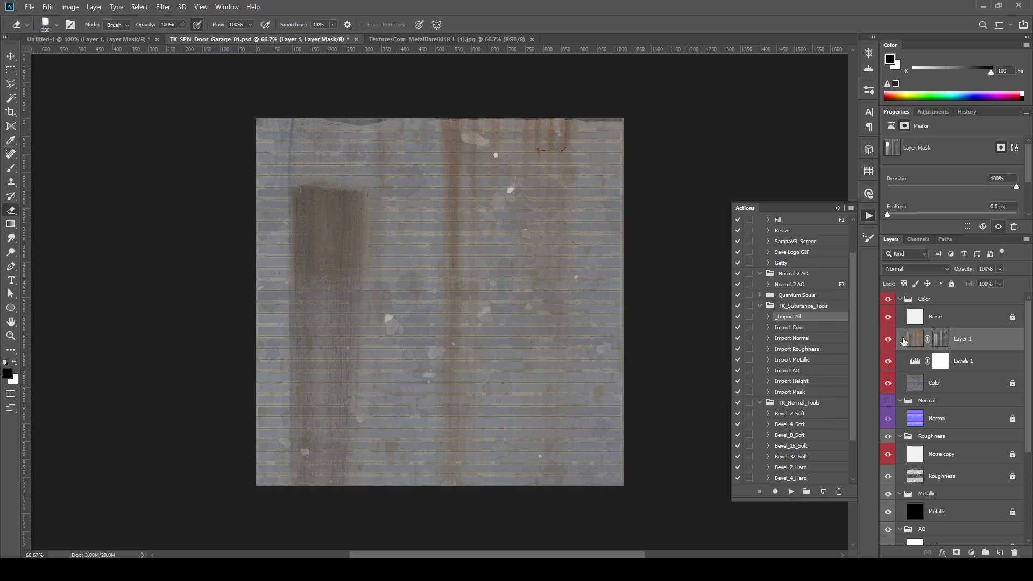
key("ctrl+z")
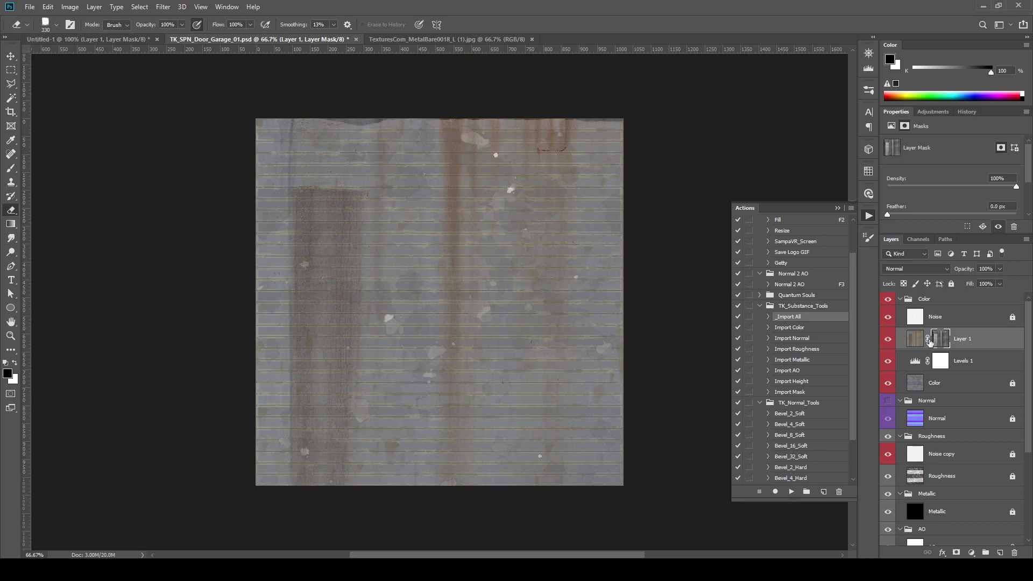
Step: Fade the wide dark rectangular streak by painting black on the rust-streak mask with a 600 px brush at 30% opacity
key("b")
right_click(351, 259)
left_click(346, 262)
key("bracketright")
key("bracketright")
key("bracketright")
key("bracketright")
key("bracketright")
mouse_move(334, 255)
left_mouse_down()
mouse_move(330, 291)
mouse_move(323, 251)
mouse_move(321, 399)
mouse_move(344, 325)
left_mouse_up()
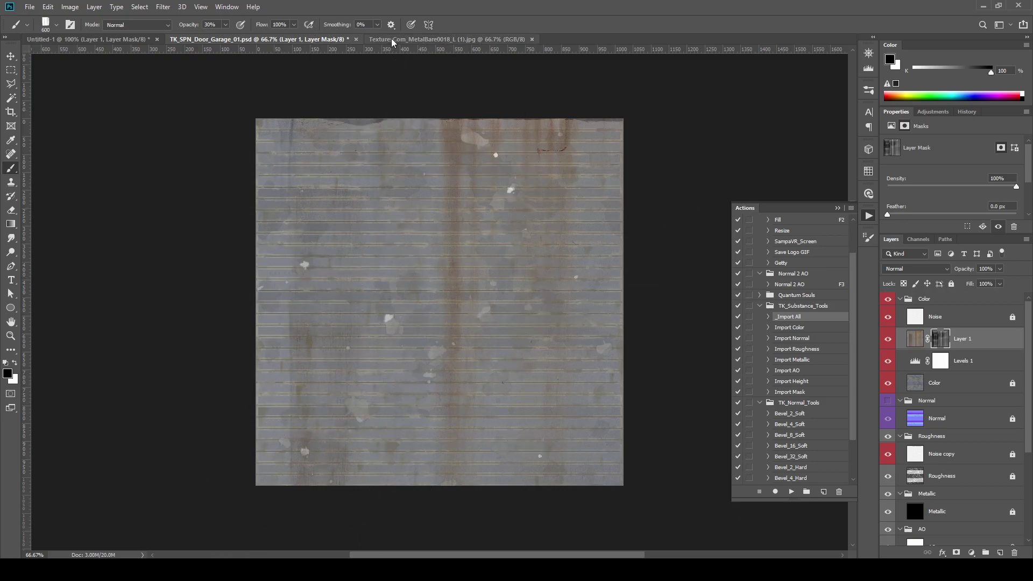
Step: Duplicate the masked rust-streak layer into the Roughness group above the Roughness layer, and collapse and hide the Color group
left_click_drag(990, 344, 969, 423)
scroll(968, 417, "up", 3)
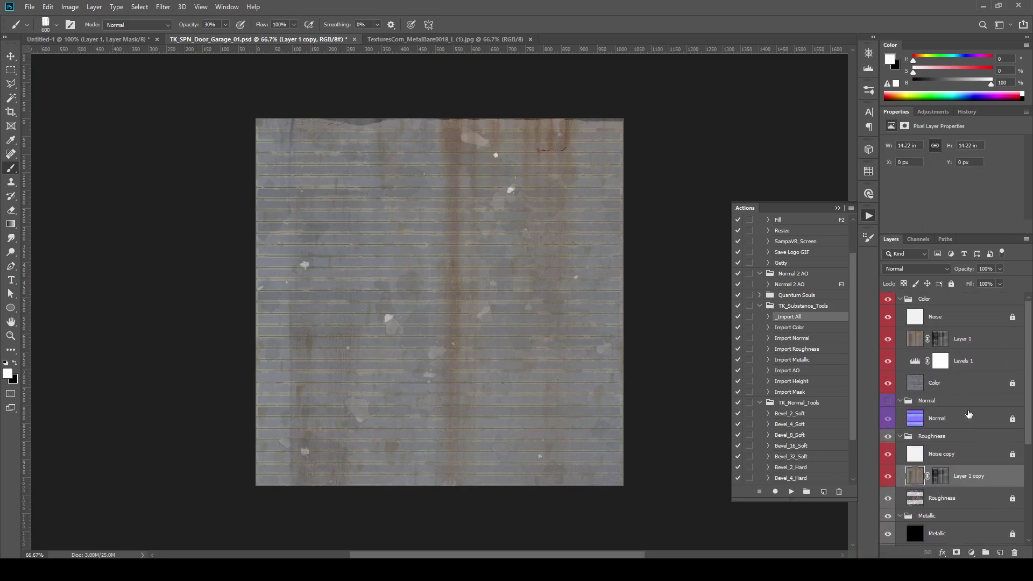
left_click(900, 299)
left_click(887, 299)
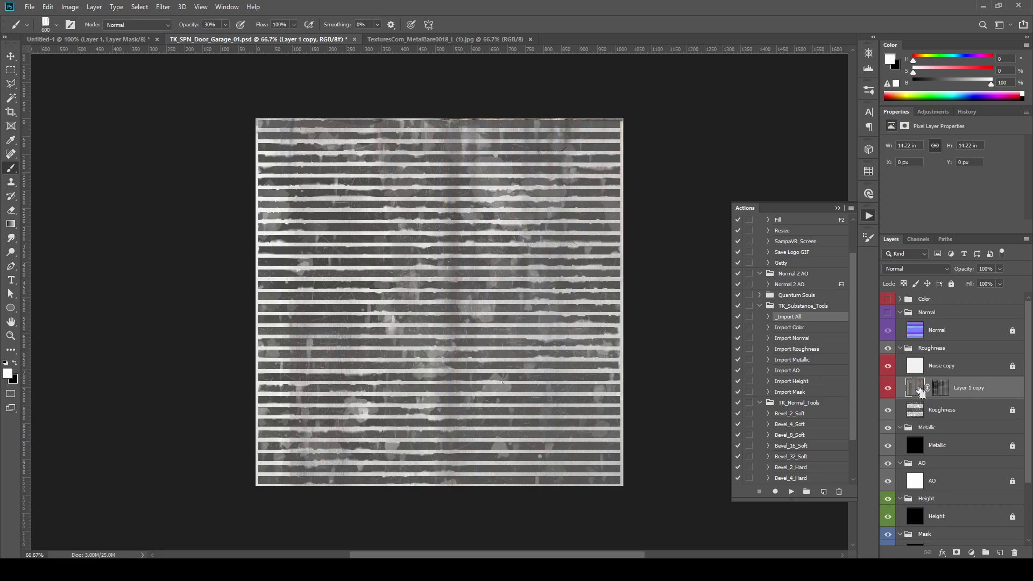
Step: Turn the roughness copy of the streak layer white with Hue/Saturation lightness +100, and show and expand the Color group again
key("ctrl+u")
left_click_drag(659, 453, 867, 459)
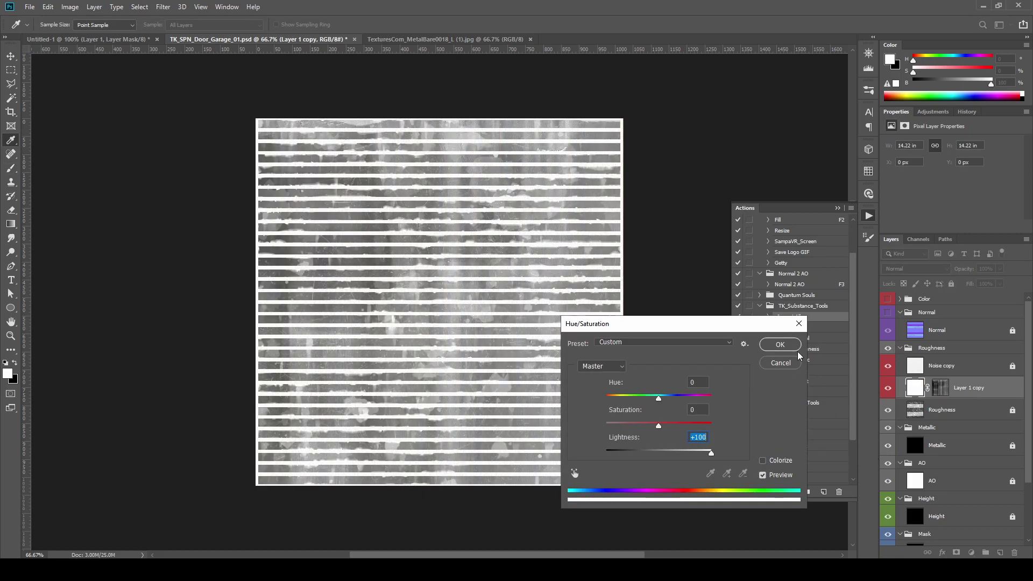
left_click(780, 344)
key("b")
left_click(888, 298)
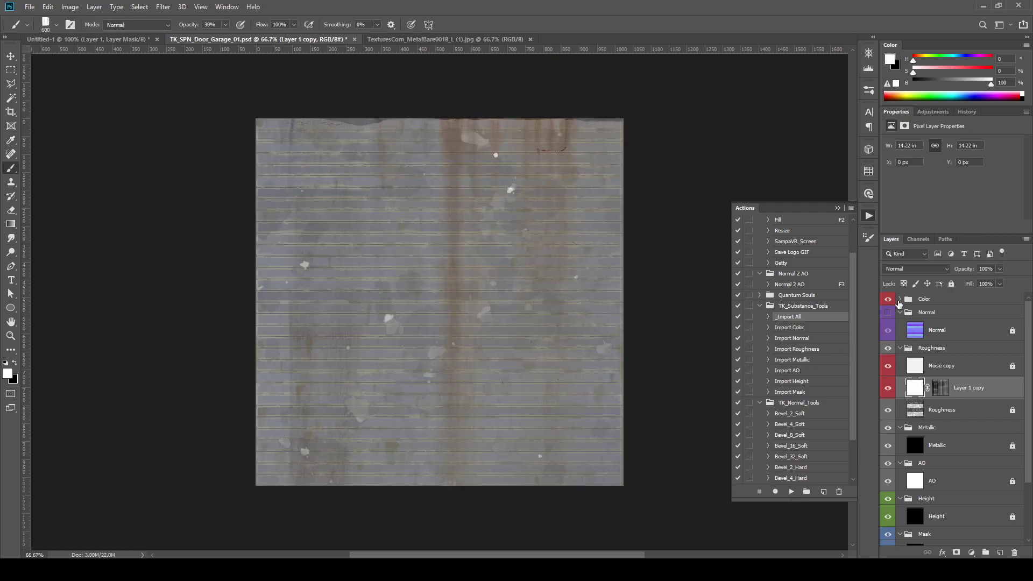
left_click(900, 299)
left_click(918, 338)
Step: Copy a square of the scratched MetalBare0018 photo, close it, and paste the square directly above the Color layer
left_click(427, 40)
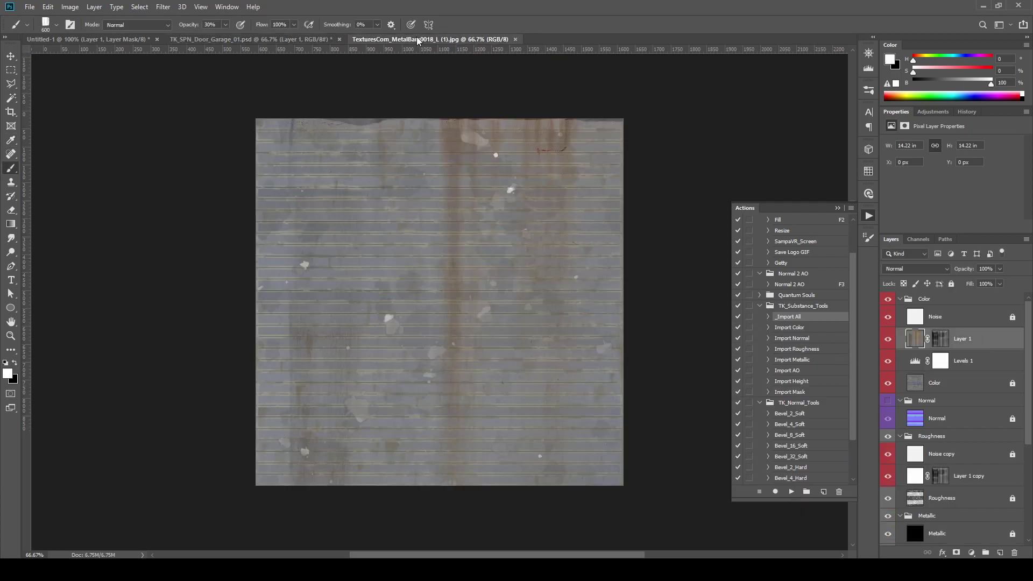
key("m")
left_click_drag(230, 124, 593, 486)
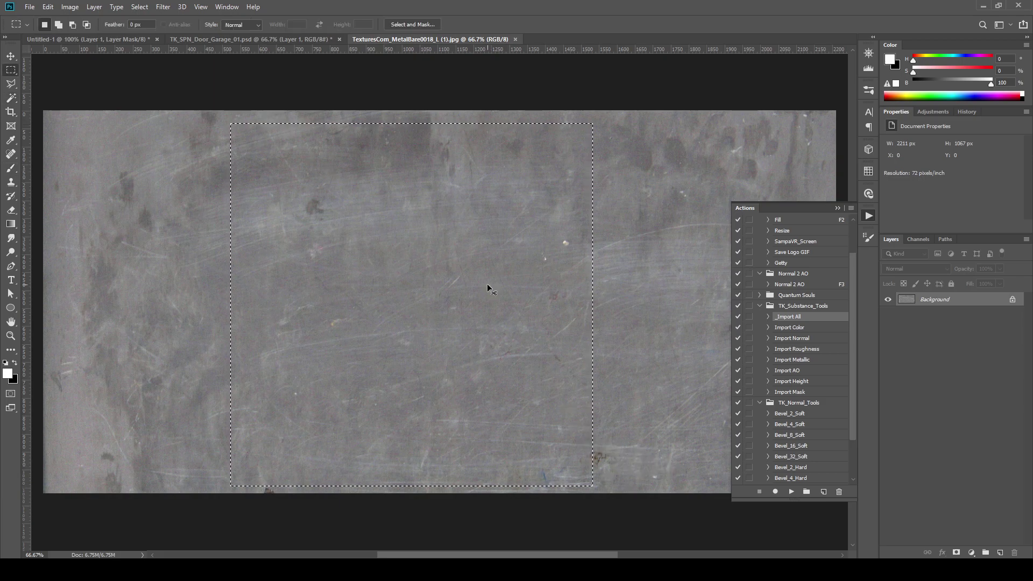
key("ctrl+c")
key("ctrl+w")
left_click(967, 387)
key("ctrl+v")
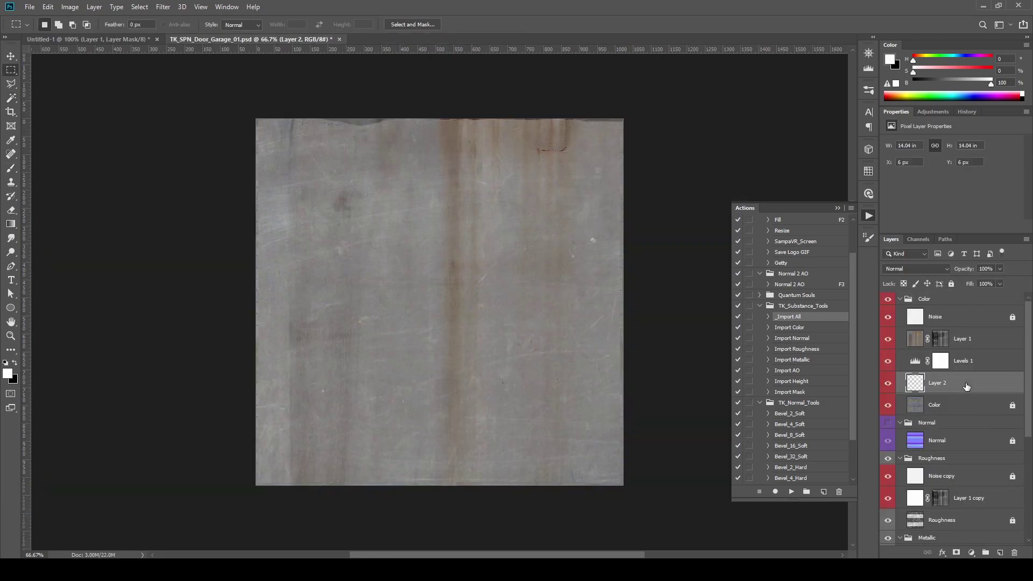
Step: Scale the scratched metal layer up slightly from its center so it fills the canvas, 14.22 by 14.22 in
key("ctrl+t")
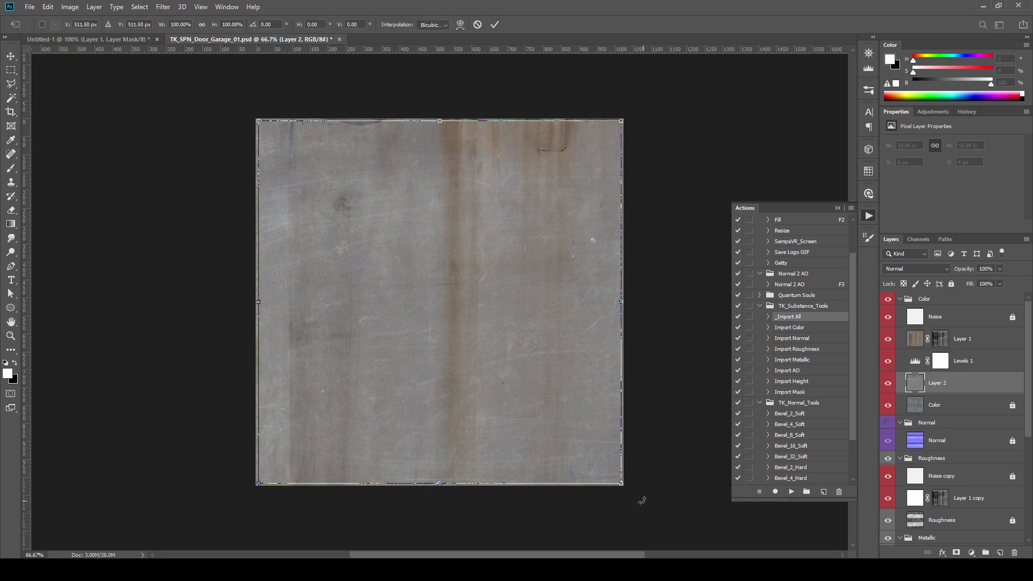
left_click_drag(258, 120, 251, 119, "alt")
key("Return")
key("m")
Step: Apply Sharpen More to the scratched metal layer and smooth its grain with a low-radius, low-threshold Surface Blur
mouse_move(196, 211)
left_click(310, 236)
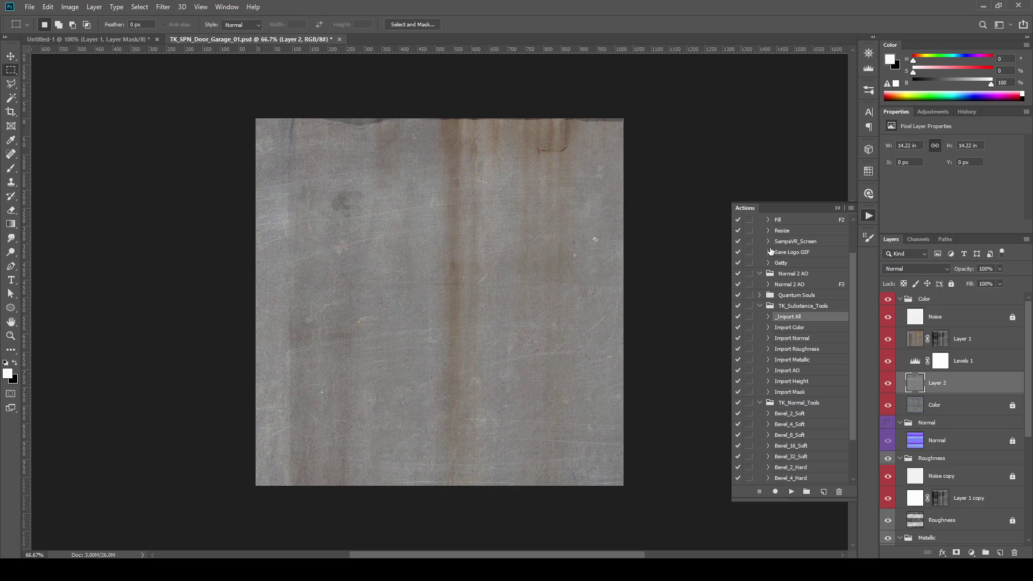
left_click(162, 7)
mouse_move(172, 139)
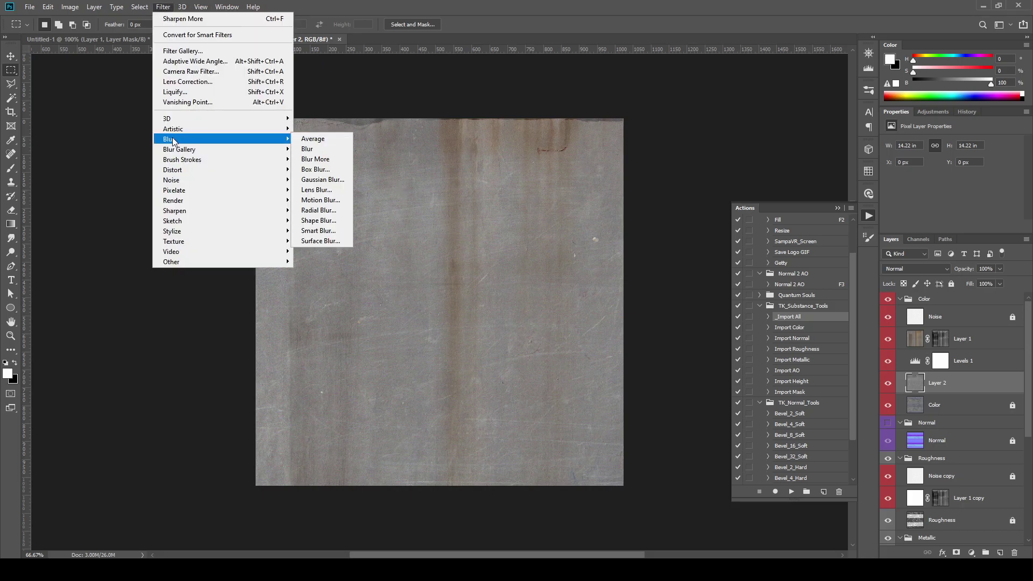
left_click(322, 241)
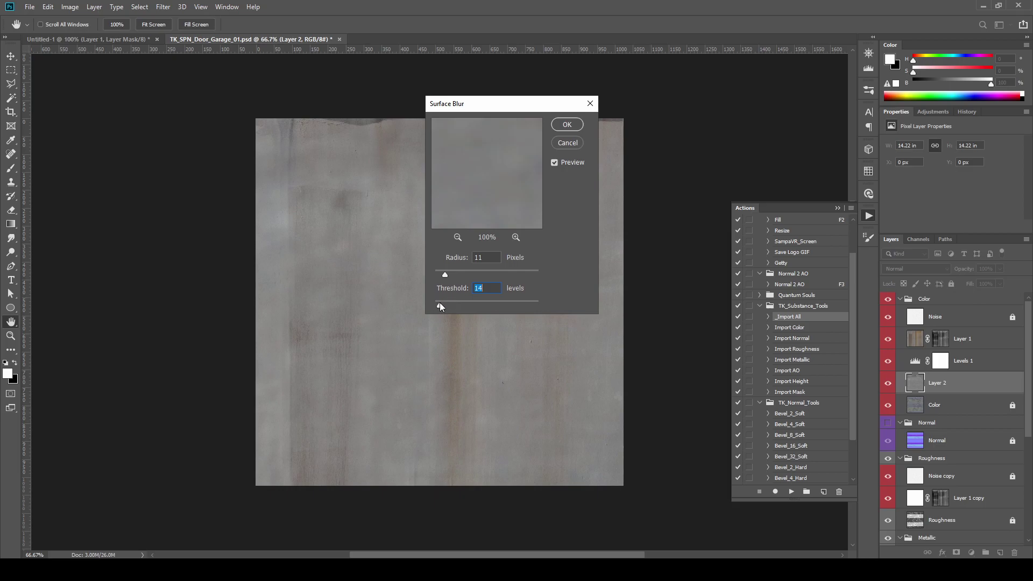
left_click(439, 272)
left_click(435, 304)
left_click(565, 124)
Step: Set the scratched metal layer's blend mode to Overlay and compare the door texture with the layer hidden and shown
left_click(909, 269)
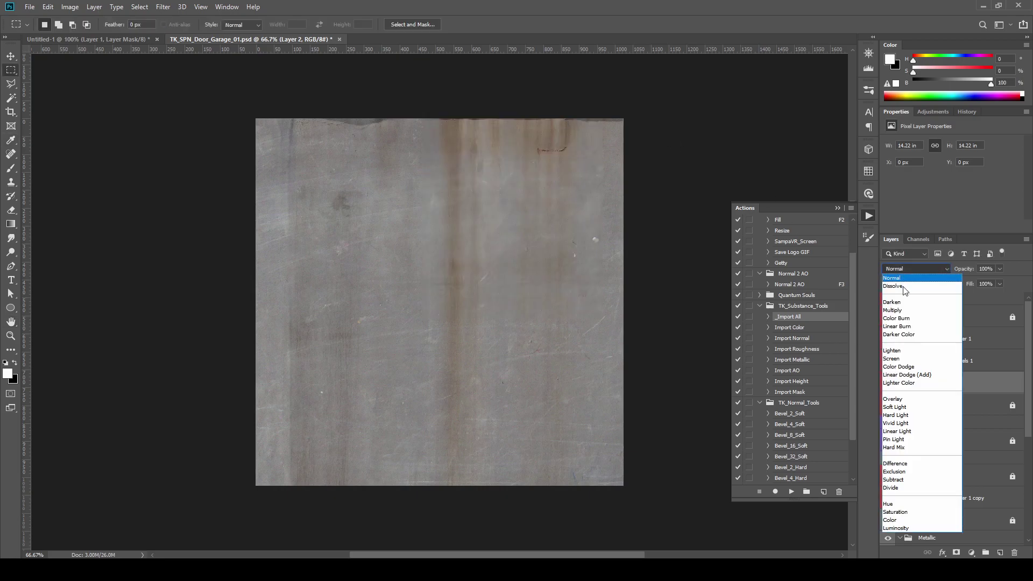
left_click(899, 400)
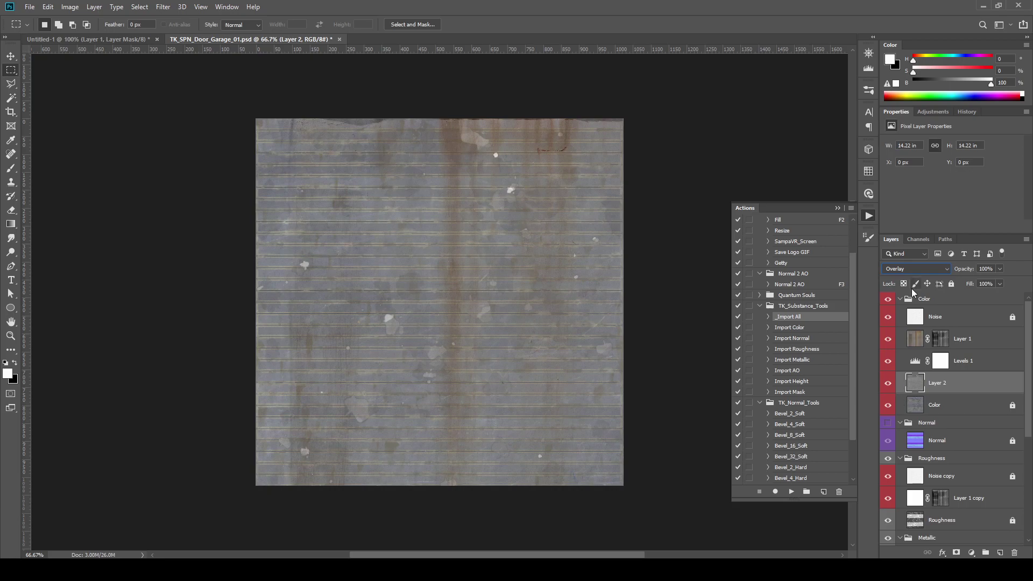
left_click(886, 384)
left_click(886, 385)
left_click(886, 384)
left_click(885, 385)
left_click(952, 340)
left_click(952, 340)
Step: Collapse and hide the Color group, add an empty layer at the top of the stack, and show the Normal group
left_click(895, 300)
left_click(900, 299)
left_click(890, 299)
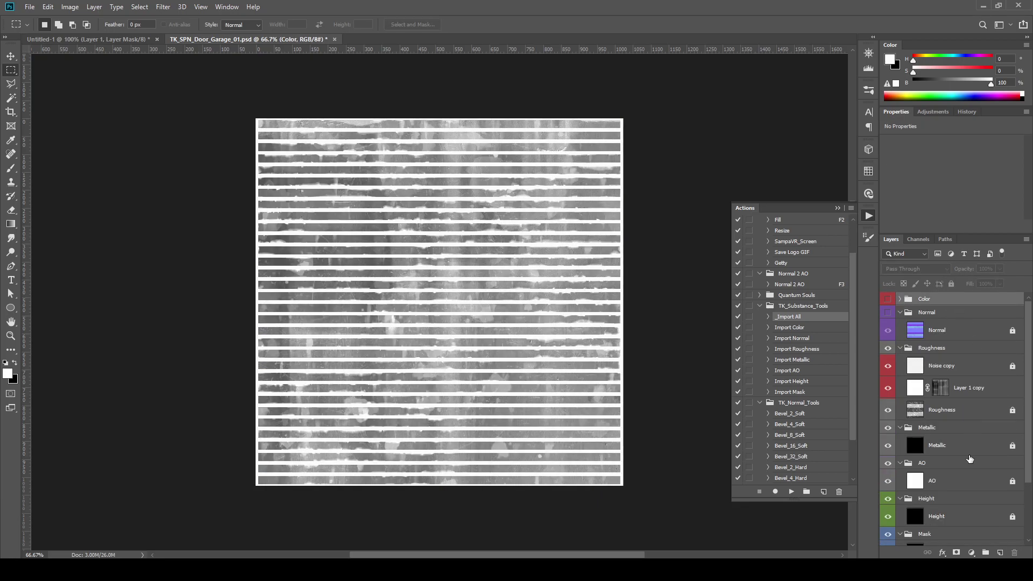
left_click(1001, 552)
left_click(888, 335)
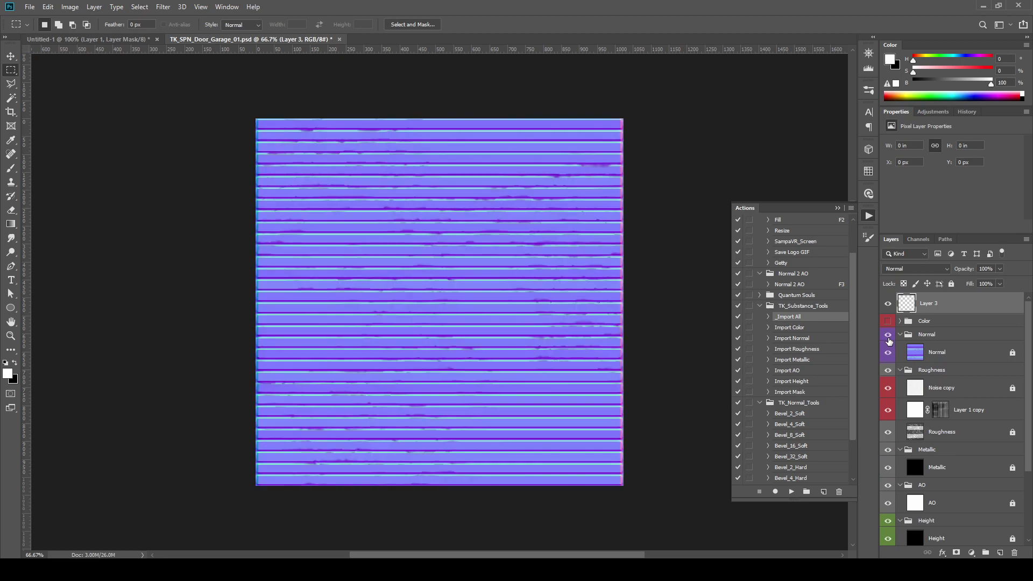
Step: Generate ambient occlusion from the normal map with the Normal 2 AO action, delete a leftover layer, and show the Color group
key("F3")
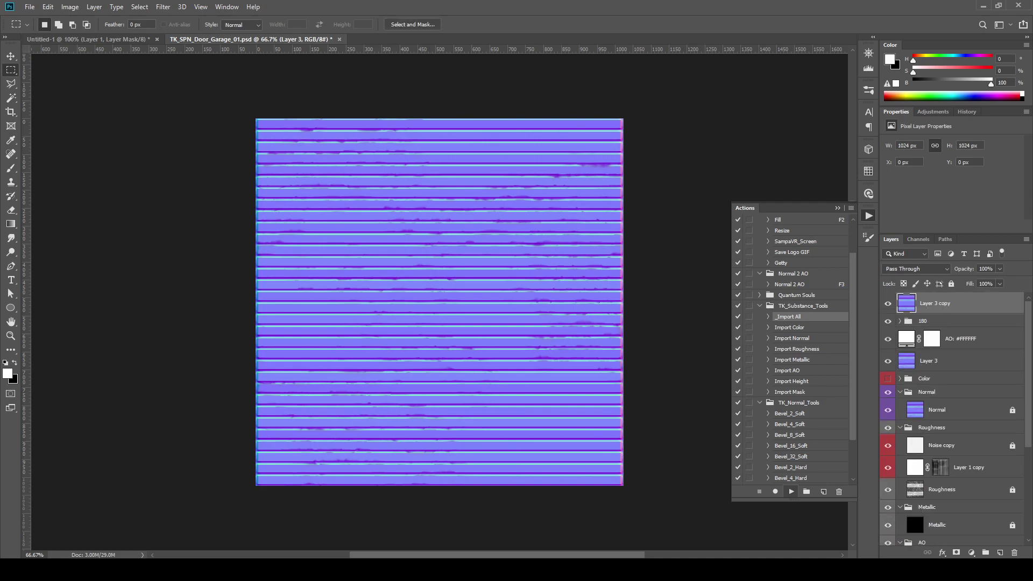
left_click_drag(955, 349, 1013, 551)
left_click(887, 331)
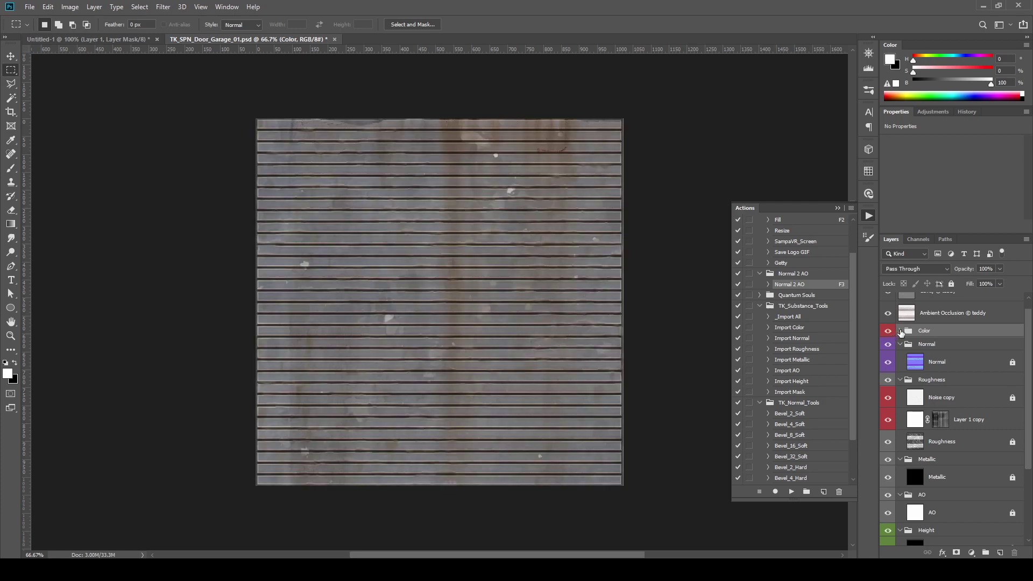
Step: Group the ambient occlusion layers as Cavity_AO, move the group into the Color group, and lower its opacity to about 40%
left_click(899, 330)
left_click(937, 314)
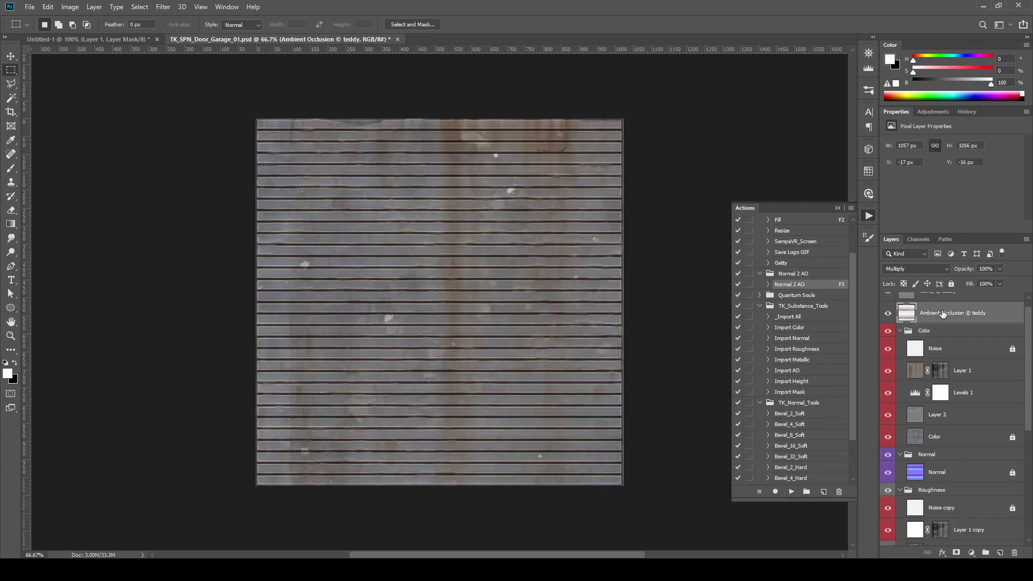
scroll(943, 314, "up", 1)
left_click(931, 303, "shift")
key("ctrl+g")
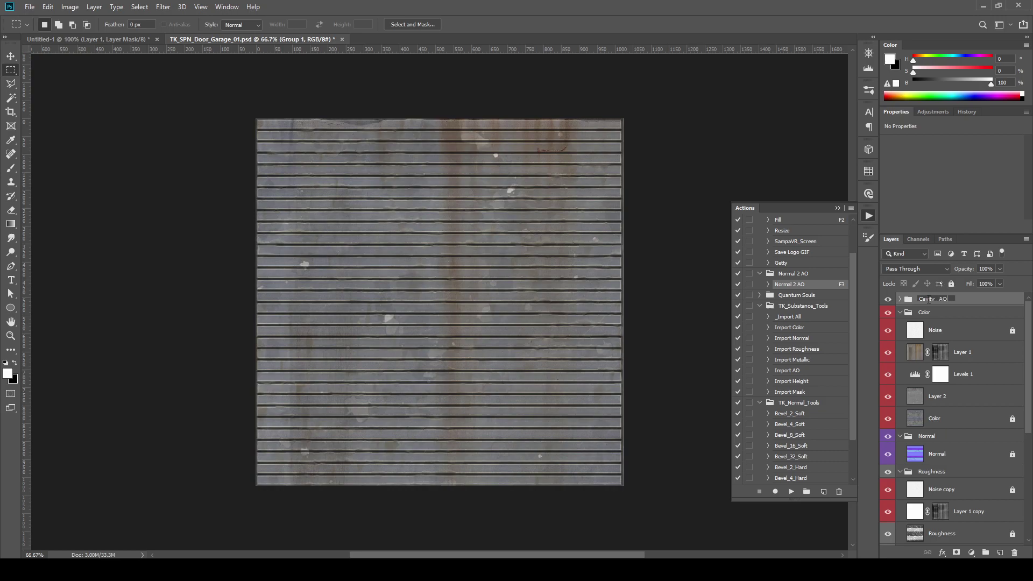
key("Return")
key("ctrl+bracketleft")
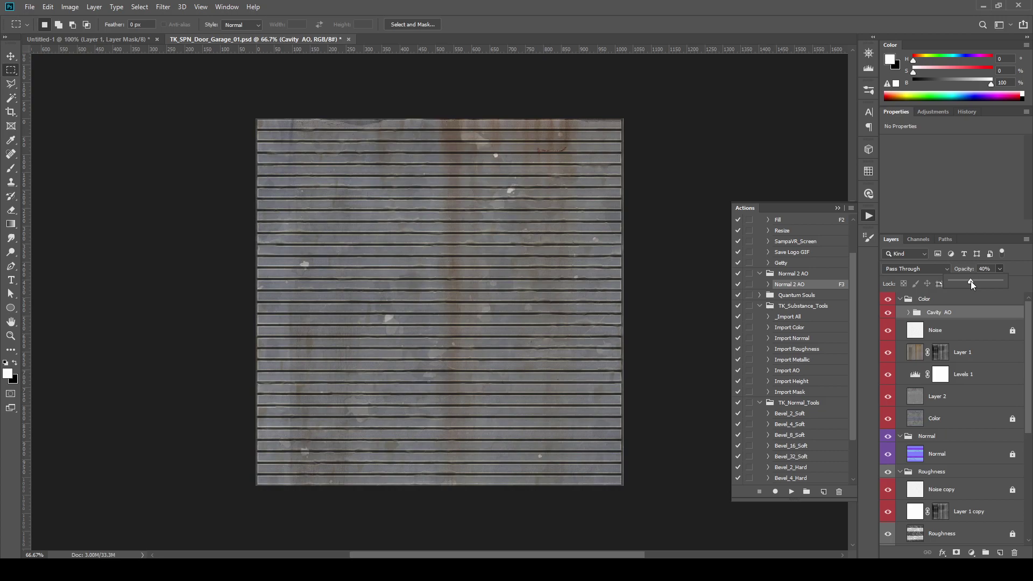
Step: Add a layer above Cavity_AO and darken the door's top and bottom edges on it with black 20% opacity gradients
left_click(999, 552)
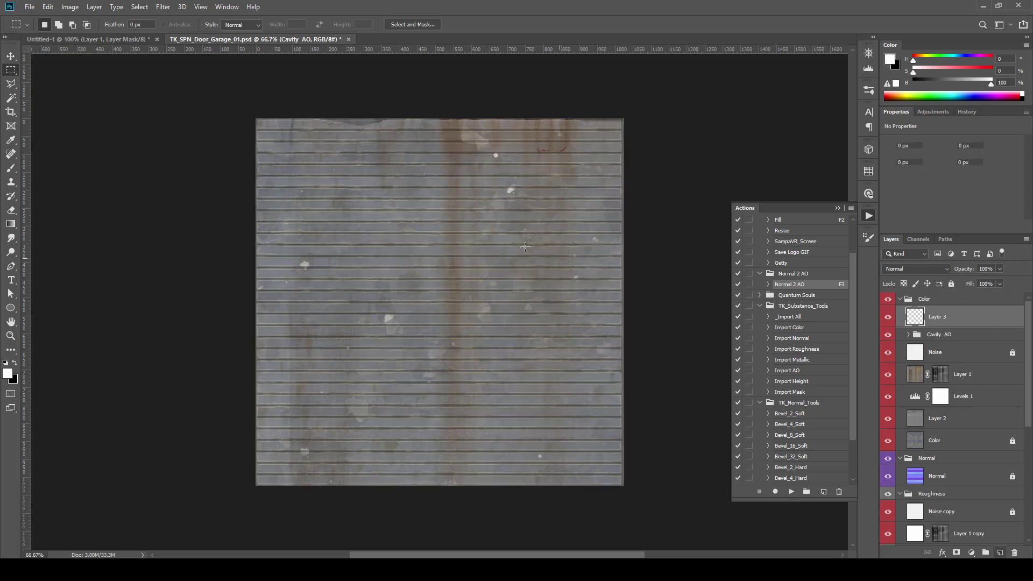
key("g")
key("x")
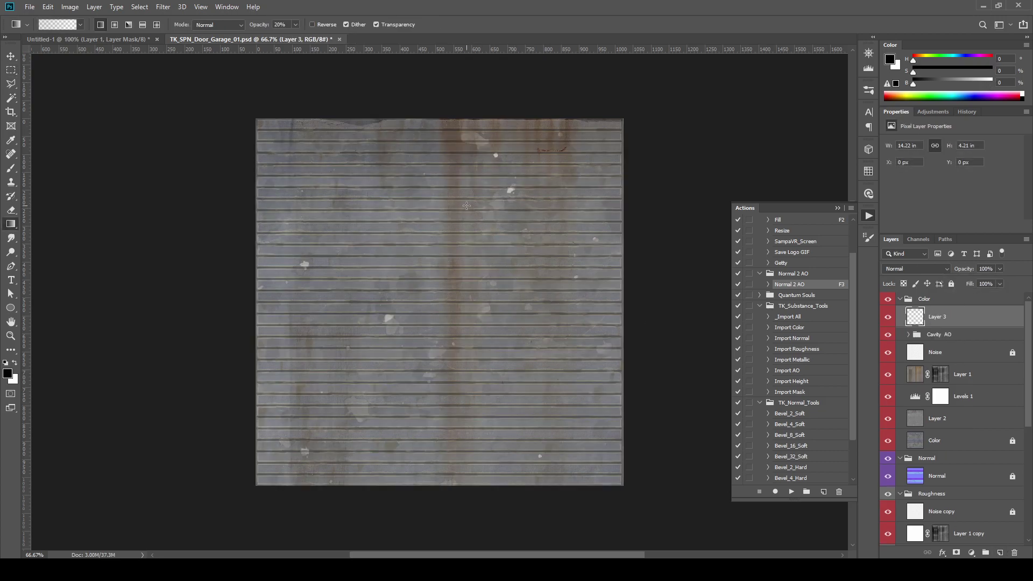
key("ctrl+minus")
key("ctrl+minus")
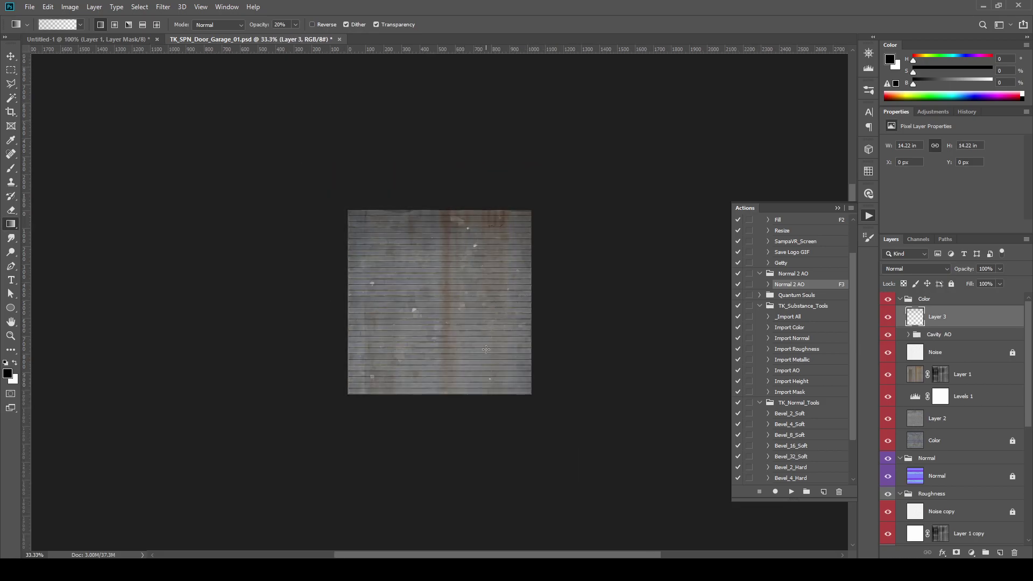
Step: Add a mask to the gradient layer and paint drip streaks into it near the door's top with a 600 px leak brush
left_click(957, 552)
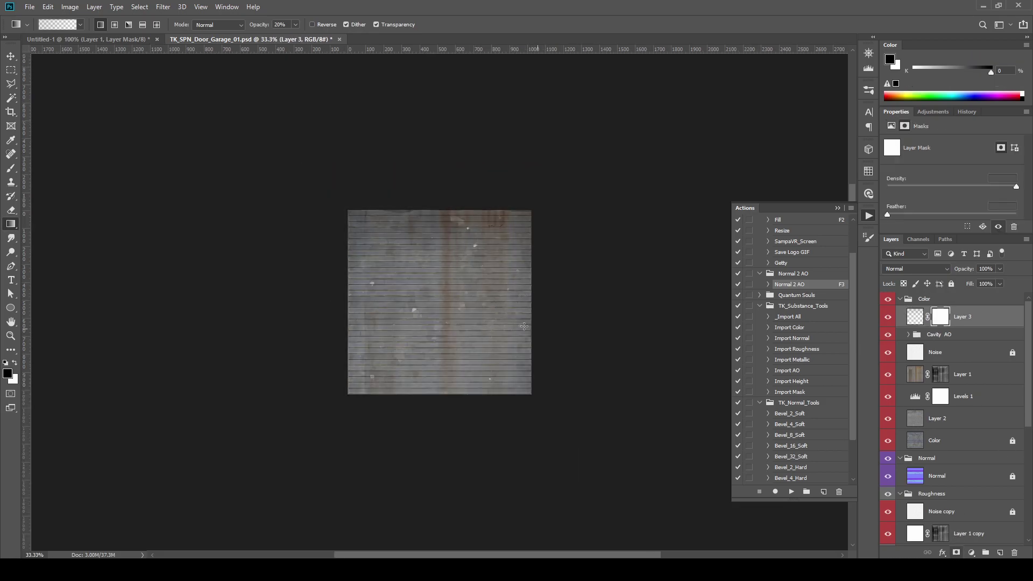
key("b")
right_click(441, 269)
left_click(547, 438)
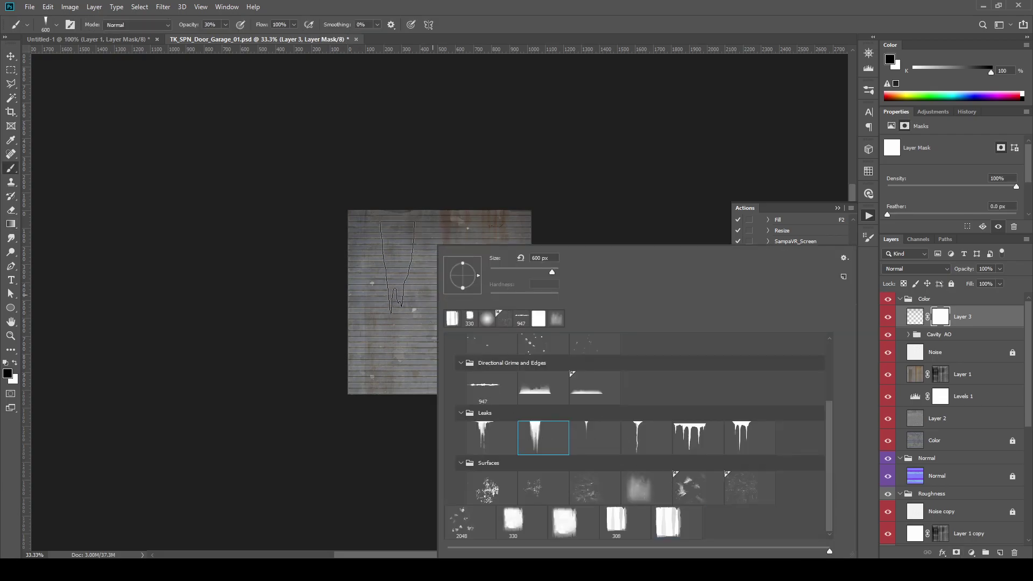
left_click(397, 272)
left_click(463, 252)
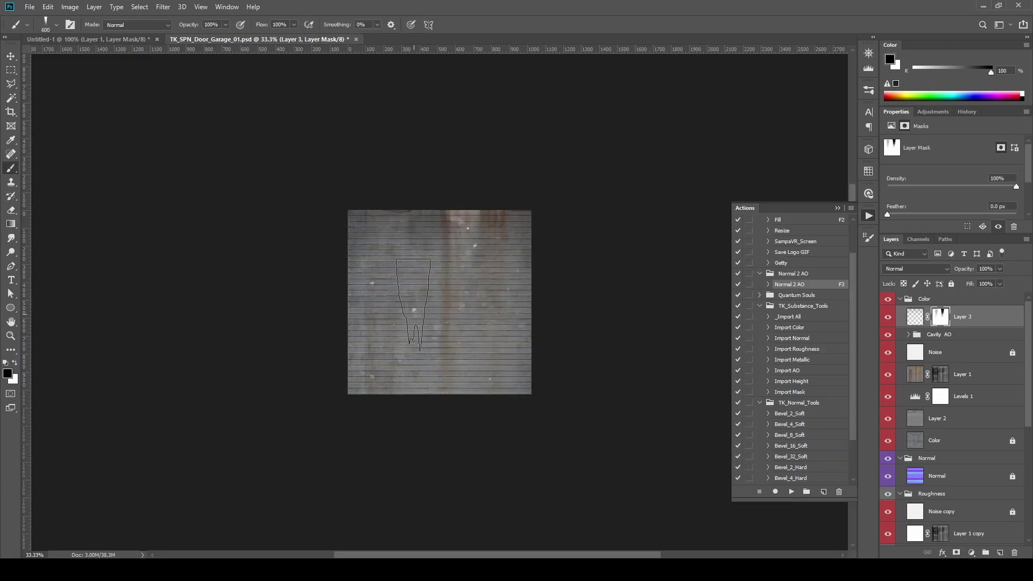
Step: Stamp black drips on a new layer along the door's top with another leak brush, at 600 px on the left and 1100 px on the right
right_click(422, 346)
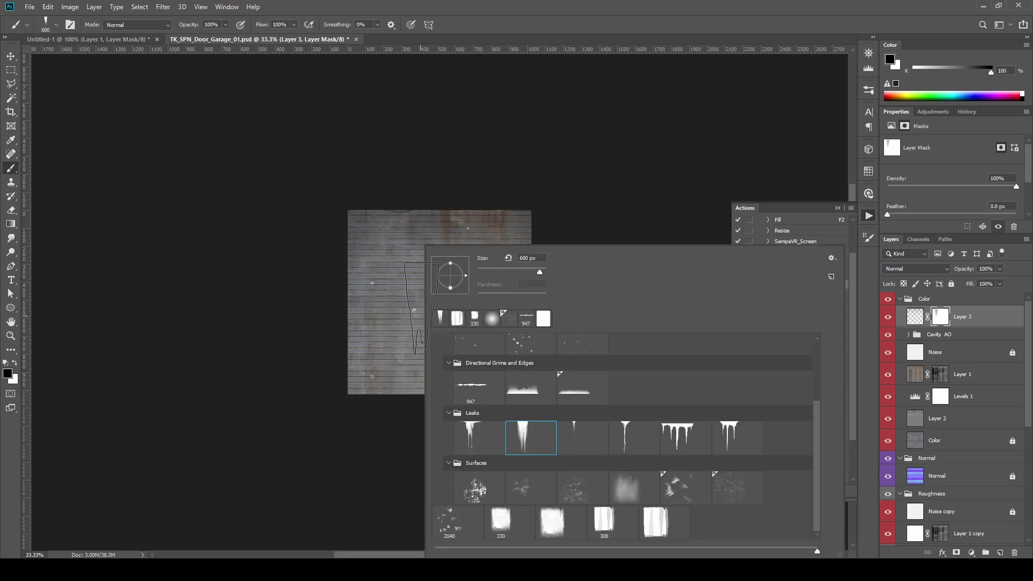
left_click(470, 439)
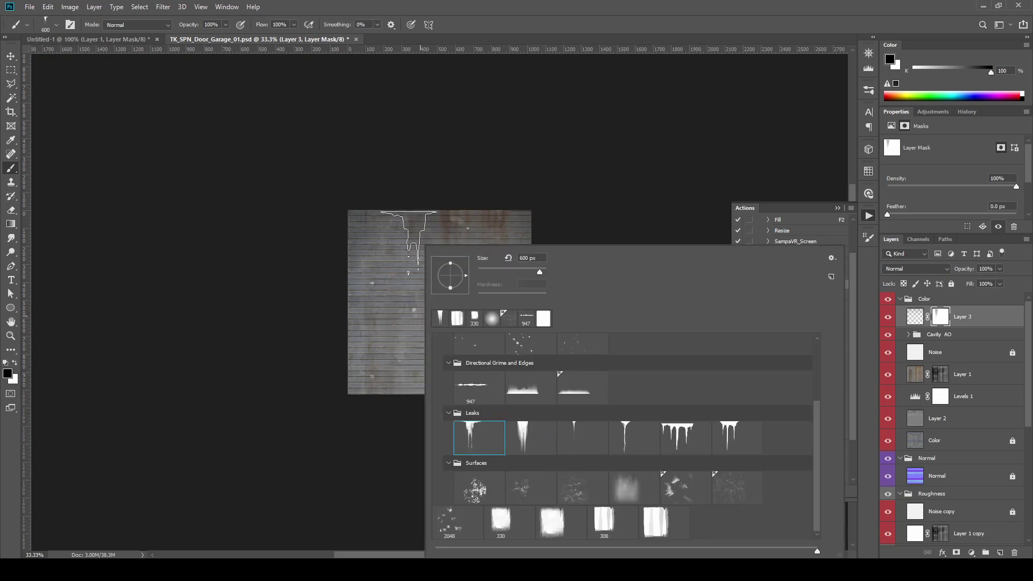
left_click(429, 25)
left_click(999, 552)
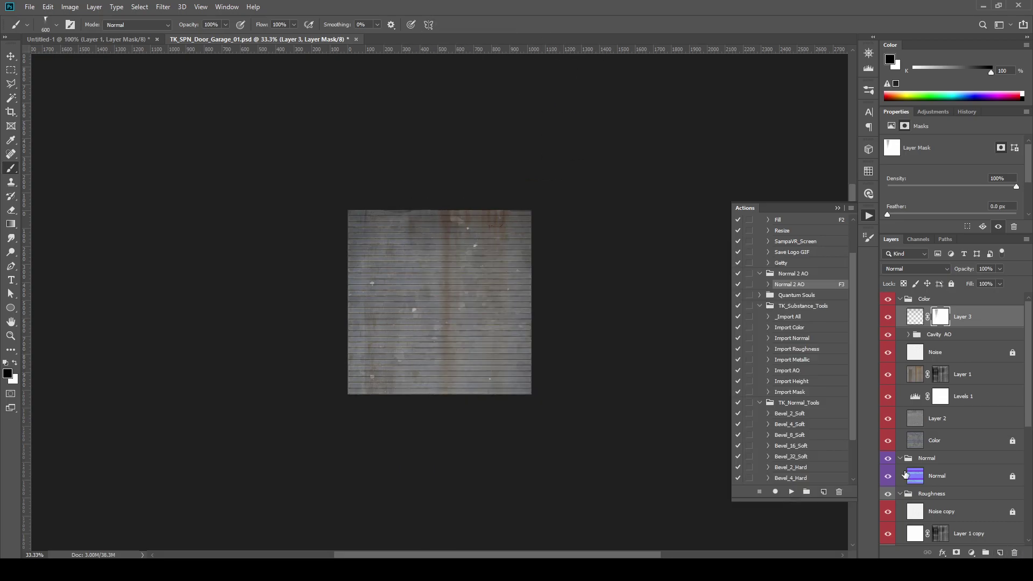
left_click(998, 553)
left_click(400, 237)
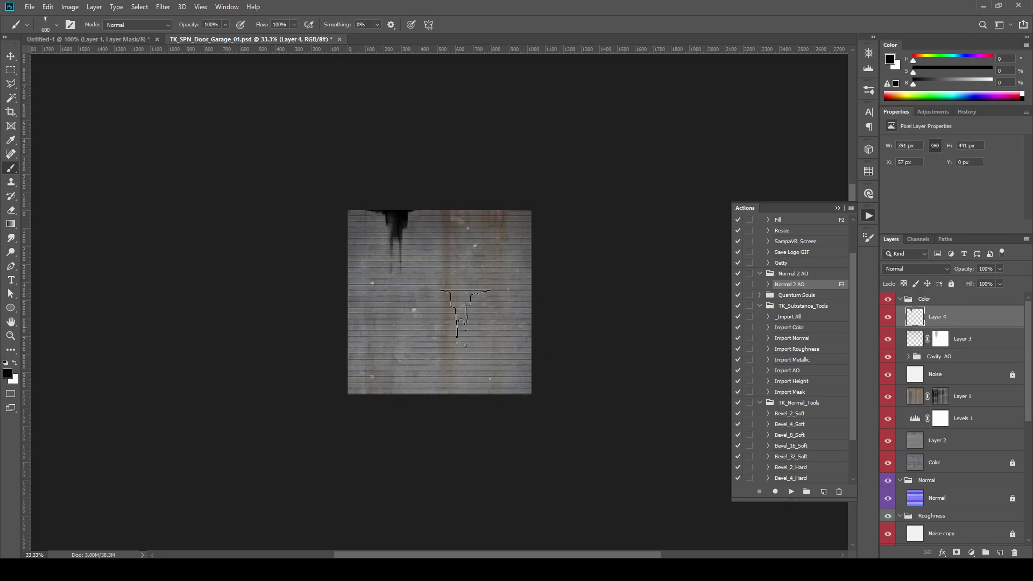
key("]")
key("]")
key("]")
key("]")
key("]")
left_click(497, 247)
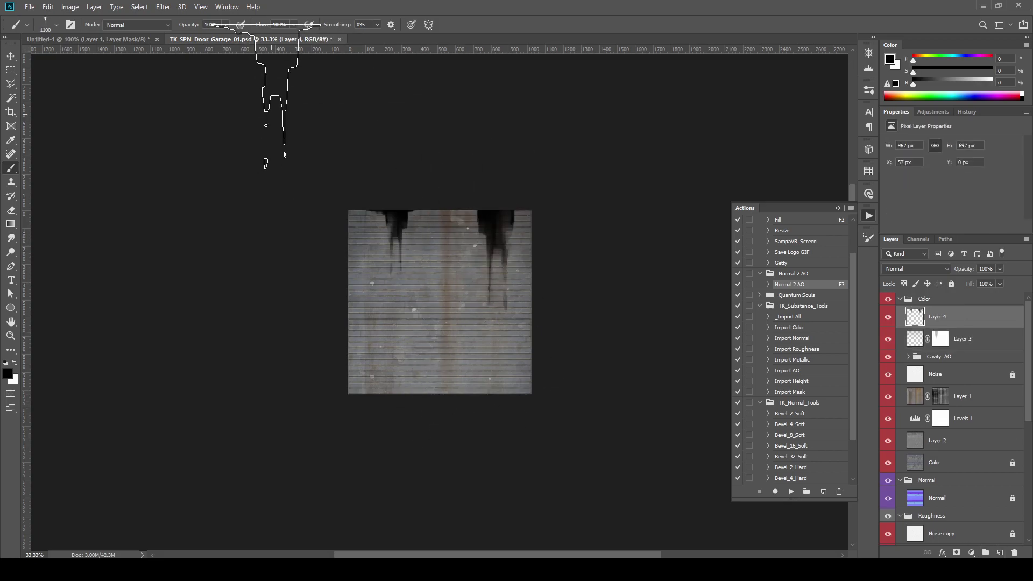
Step: Raise the black drips' lightness to +11 with Hue/Saturation and set their layer's opacity to 18%
key("ctrl+u")
mouse_move(658, 451)
left_mouse_down()
mouse_move(684, 454)
mouse_move(666, 454)
left_mouse_up()
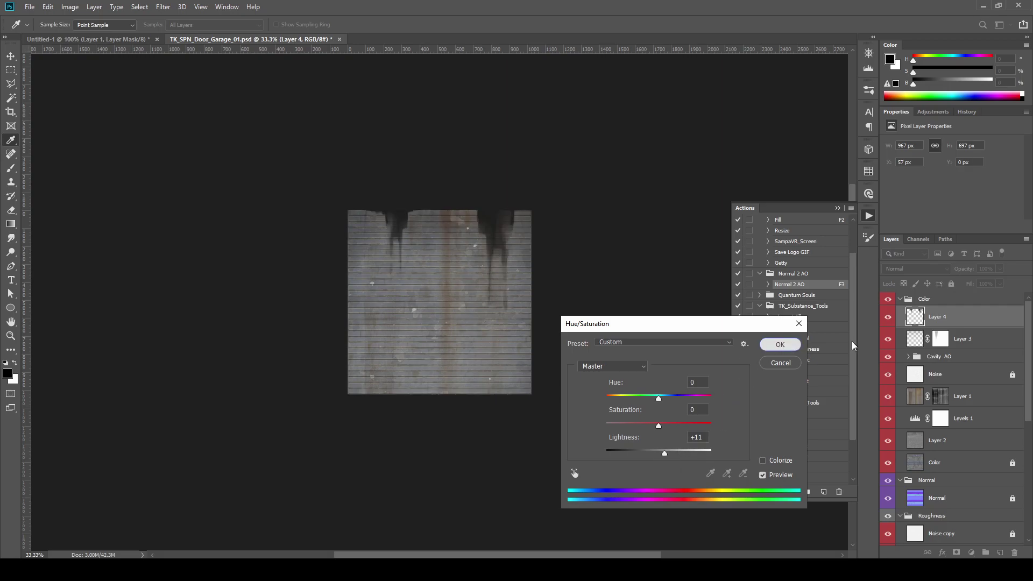
left_click(780, 344)
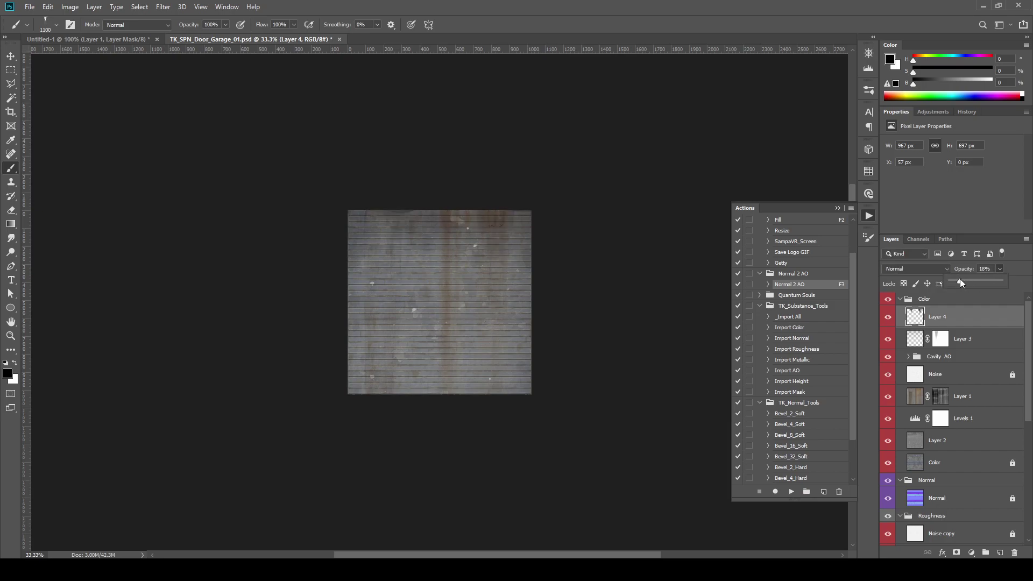
Step: Load the drips' shape as a selection, fill it with white on a new layer above Layer 1 copy in the Roughness group, and deselect
left_click(916, 317, "ctrl")
scroll(945, 467, "down", 1)
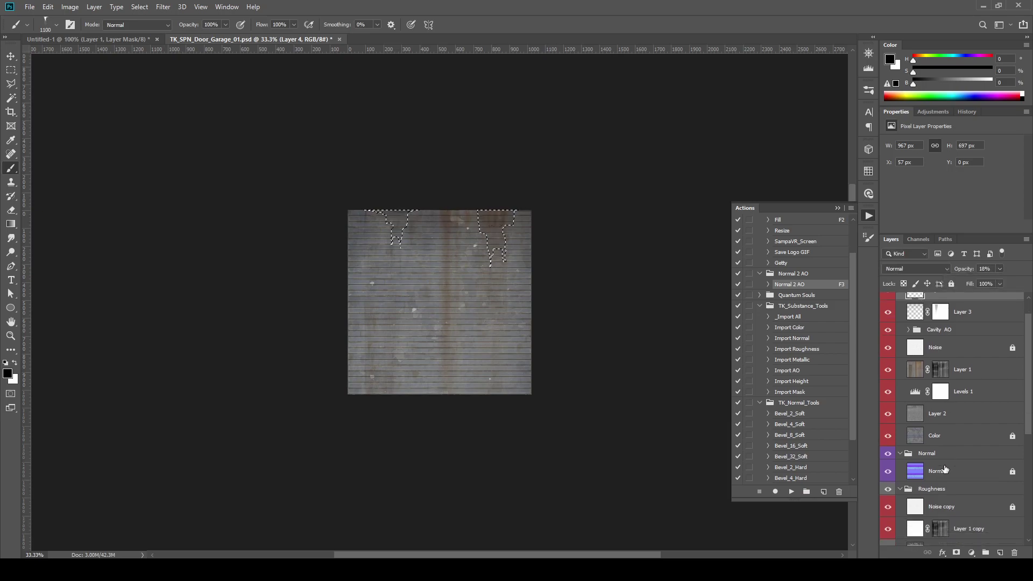
left_click(963, 512)
left_click(967, 529)
left_click(1000, 553)
key("x")
key("F2")
key("ctrl+d")
scroll(915, 401, "up", 1)
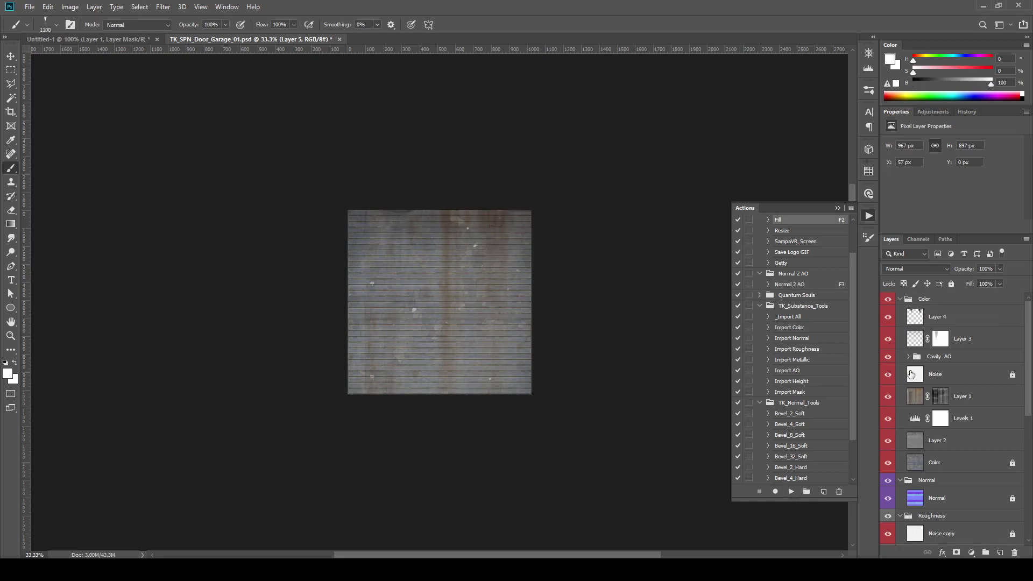
Step: Collapse and hide the Color and Normal groups, and set the white roughness drips' opacity to 62%
left_click(899, 300)
left_click(888, 299)
left_click(900, 313)
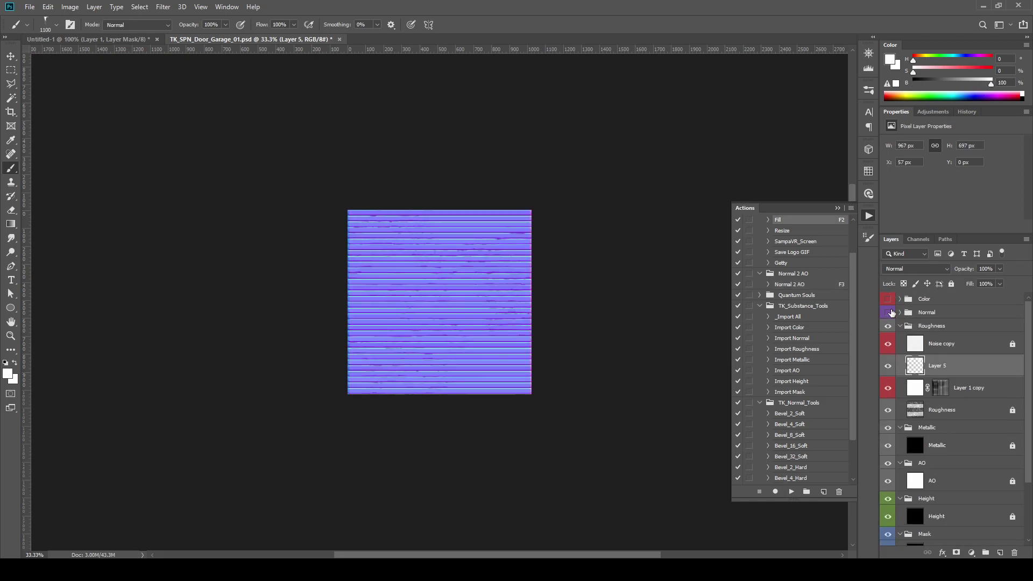
left_click(888, 312)
left_click(982, 282)
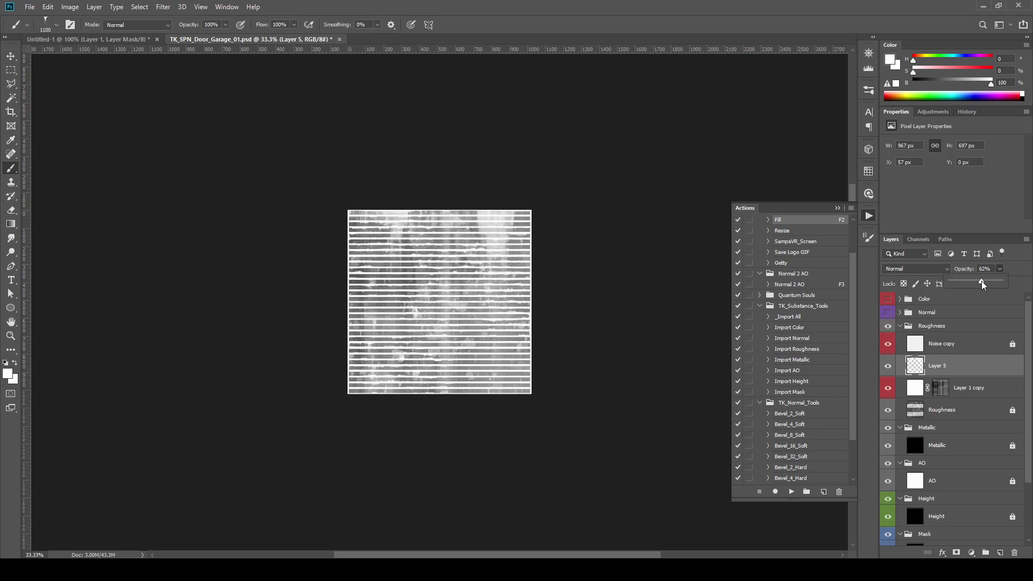
Step: Show the Color and Normal groups, save the document, and export the _C, _N and _MRAO maps as TGA with Expresso Exporter
left_click_drag(888, 299, 889, 312)
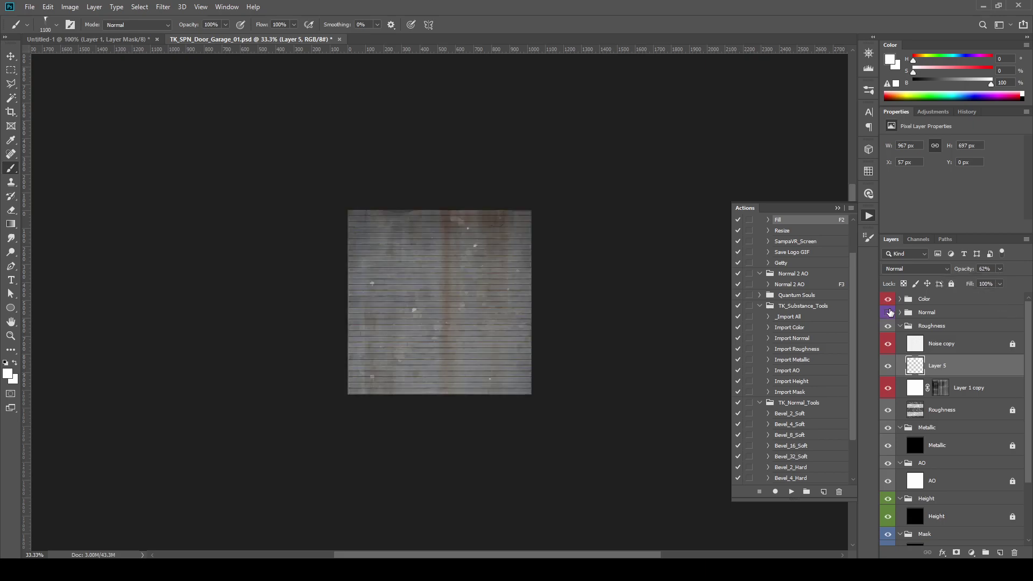
left_click(870, 194)
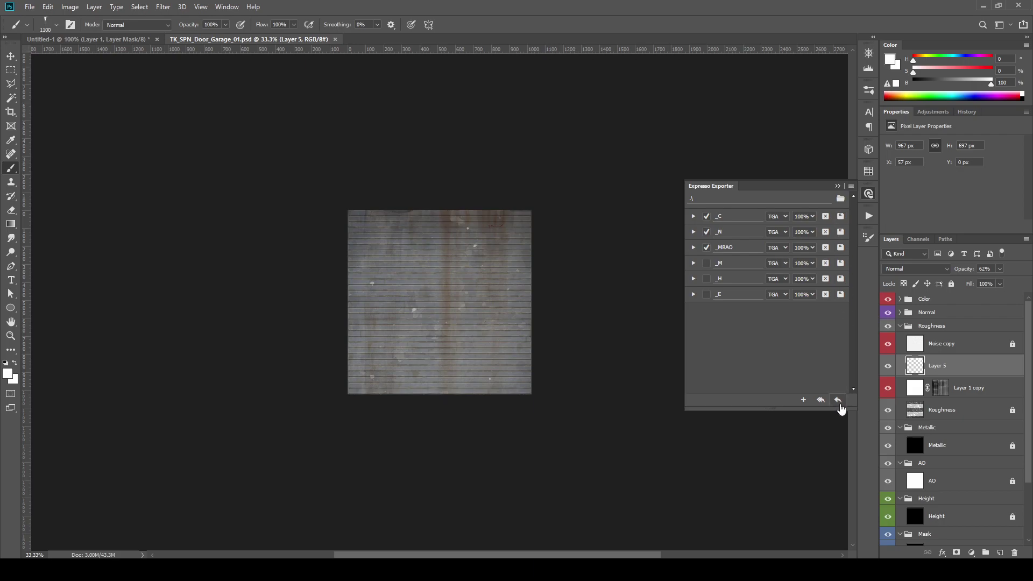
left_click(837, 400)
Step: Switch to the Unreal Editor and reimport the TK_SPN_Door_Garage_01 _C, _MRAO and _N textures
mouse_move(251, 569)
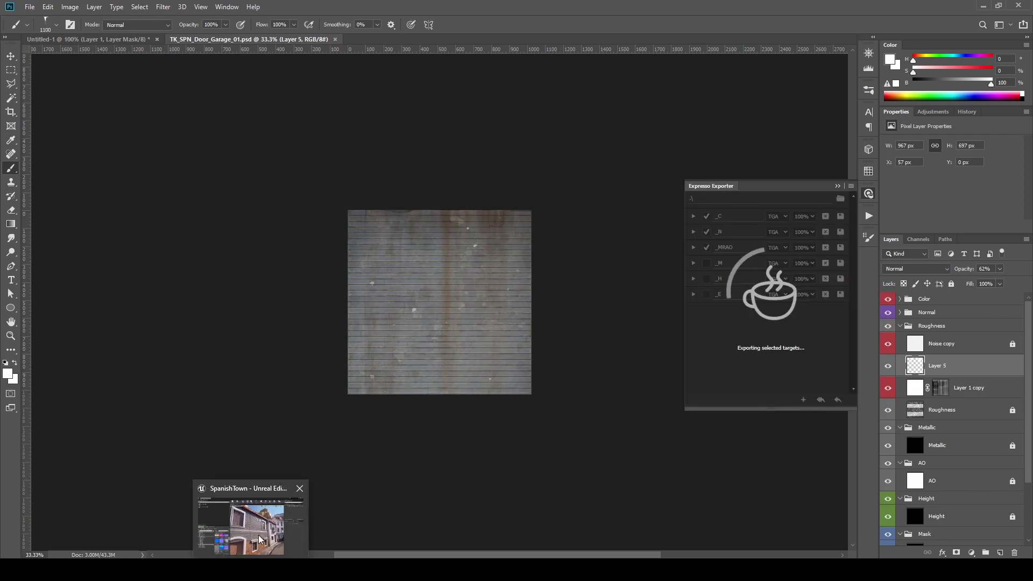
left_click(250, 569)
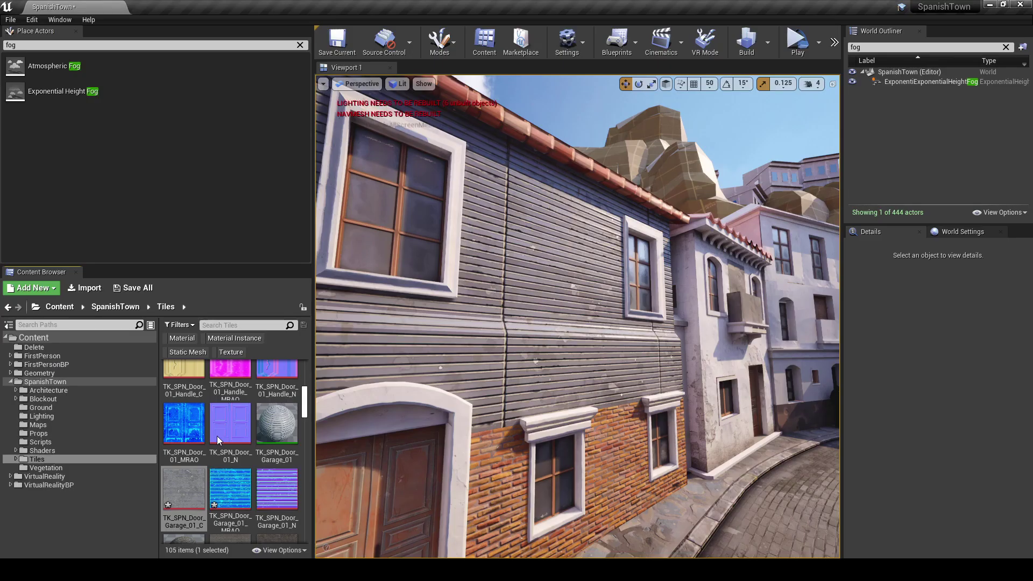
left_click(277, 487, "shift")
right_click(281, 487)
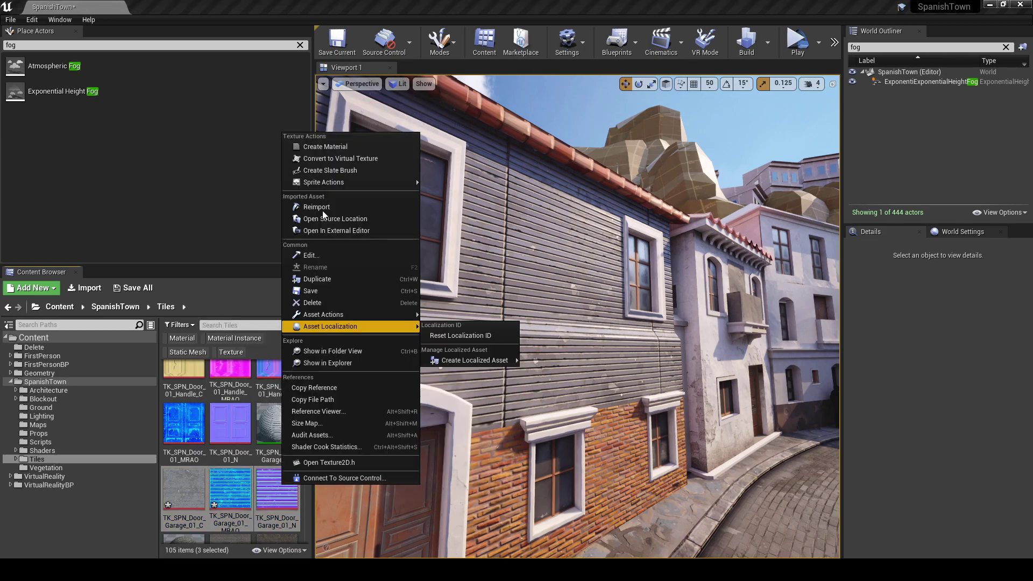
left_click(325, 208)
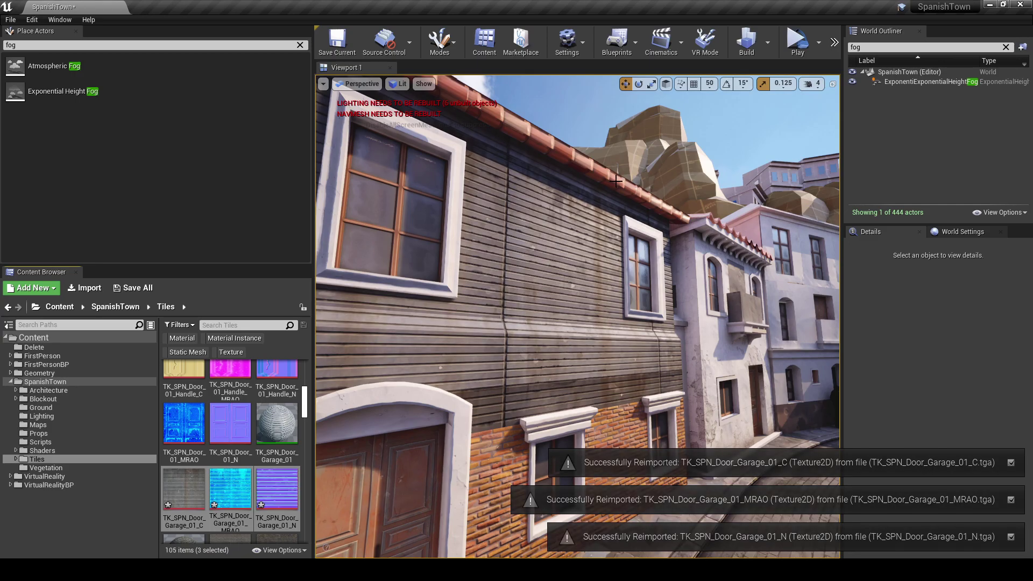
Step: Examine the reimported metal surface up close at a grazing angle in the viewport and check the MRAO texture
key("w")
right_click_drag(577, 316, 522, 287)
right_click_drag(577, 215, 530, 203)
left_click(233, 485)
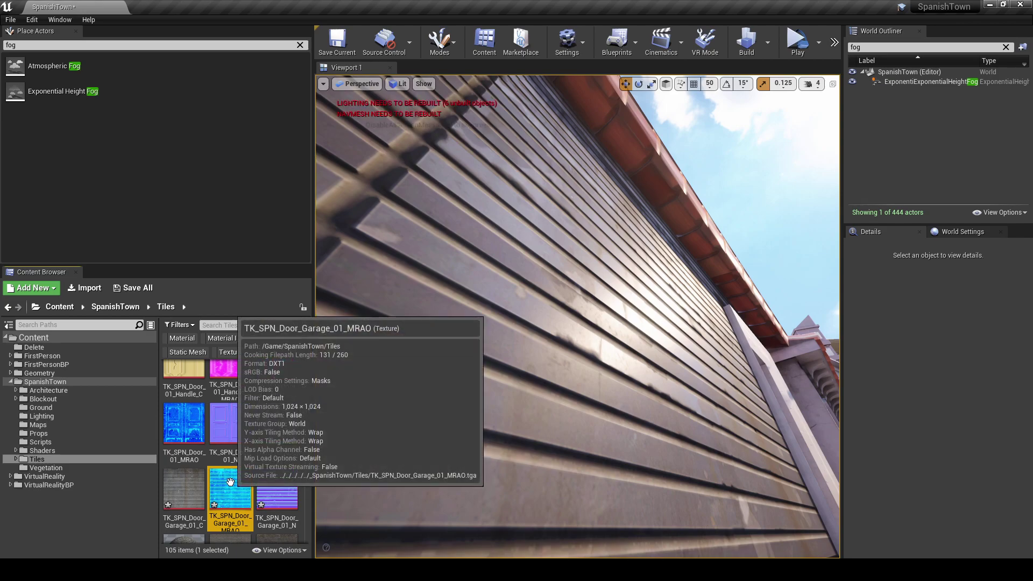
double_click(231, 480)
left_click(792, 46)
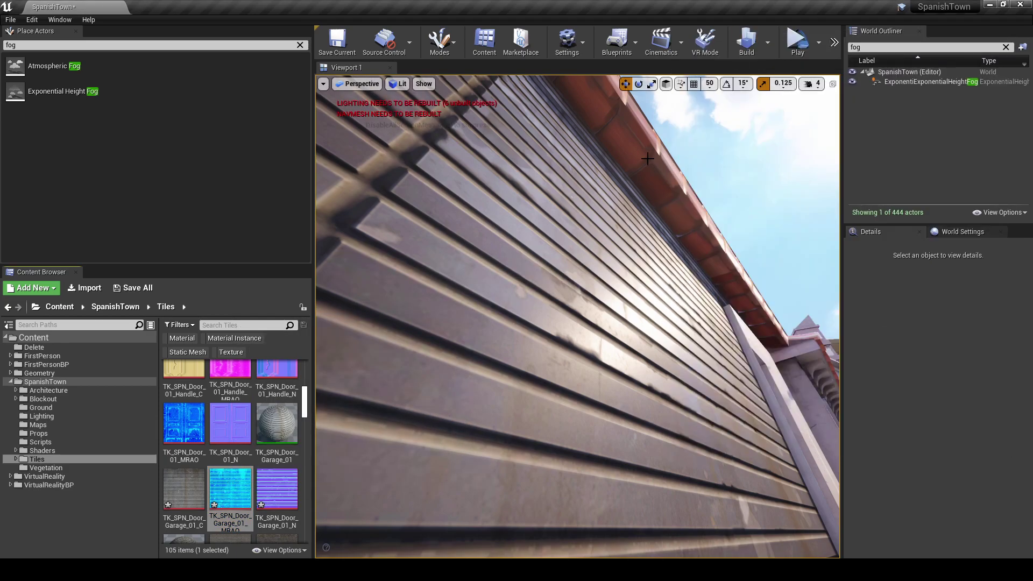
Step: Switch to Substance Designer, preview the sharpened scratches in the TK_SPN_Door_Garage_01 roughness chain, and set their Subtract Blend opacity to 1
left_click(280, 548)
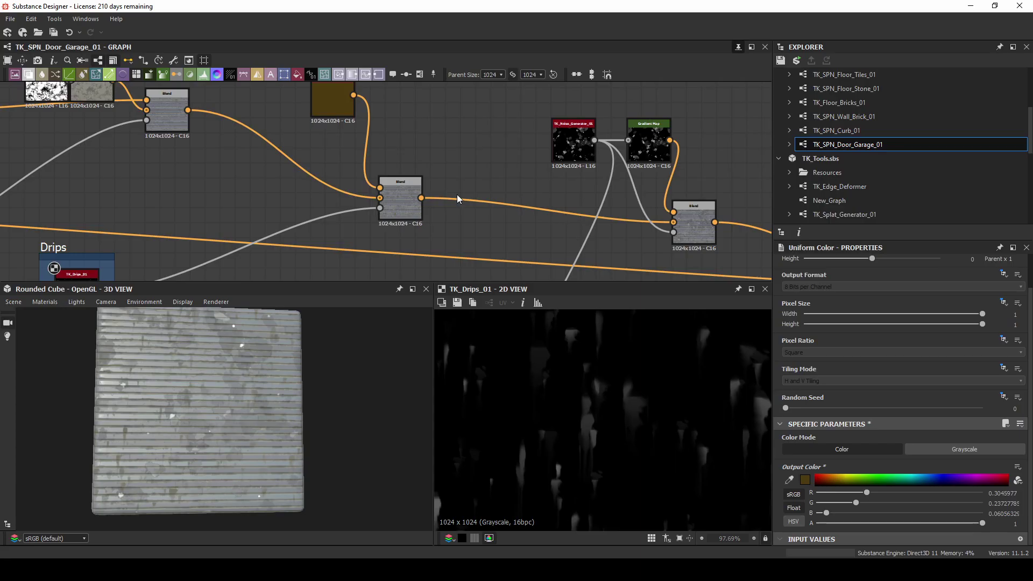
middle_click_drag(367, 253, 444, 172)
scroll(447, 170, "down", 6)
middle_click_drag(376, 139, 426, 184)
scroll(426, 184, "up", 3)
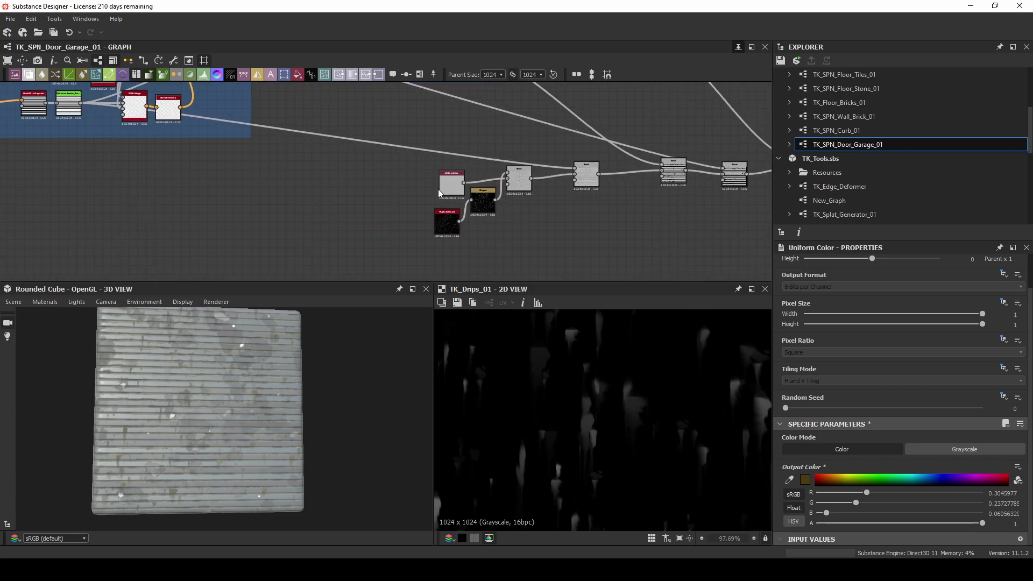
scroll(439, 209, "up", 4)
left_click(468, 231)
double_click(527, 185)
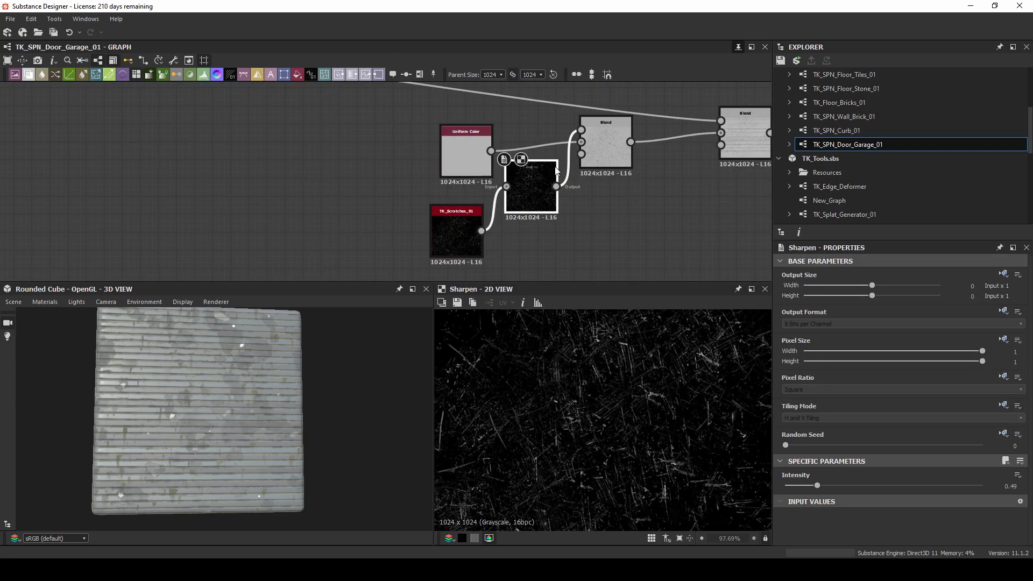
double_click(604, 141)
left_click_drag(882, 486, 983, 485)
scroll(203, 392, "up", 5)
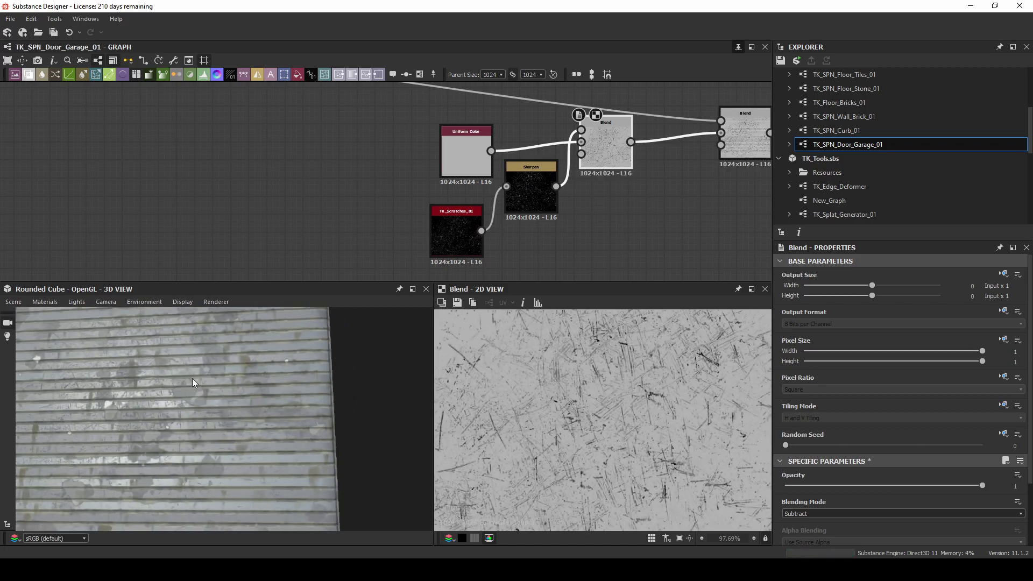
Step: Switch to Photoshop, bring the updated roughness into TK_SPN_Door_Garage_01.psd with the Import Roughness action, and export the _MRAO map as TGA
left_click(191, 74)
left_click(192, 108)
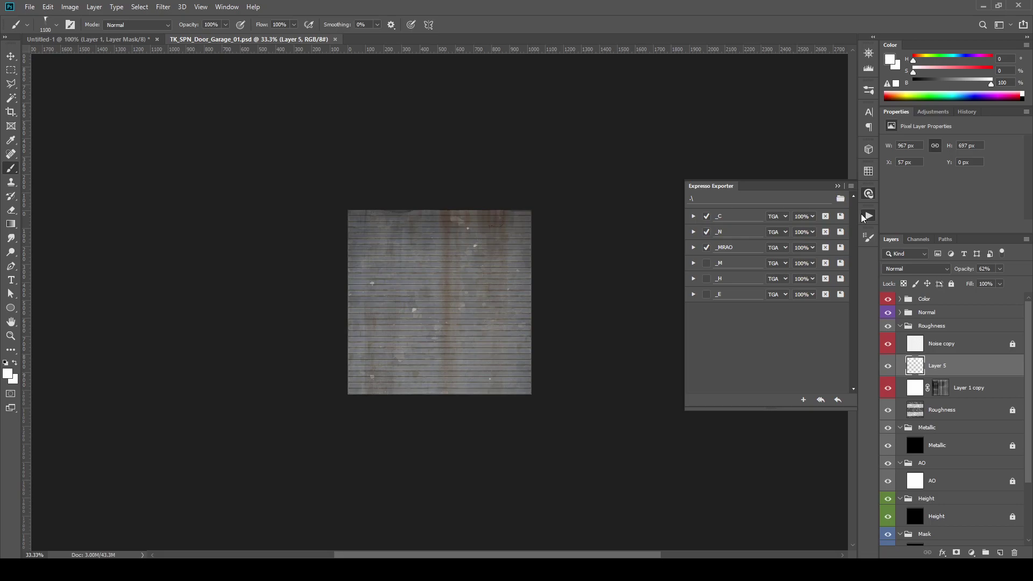
left_click(863, 217)
left_click(812, 351)
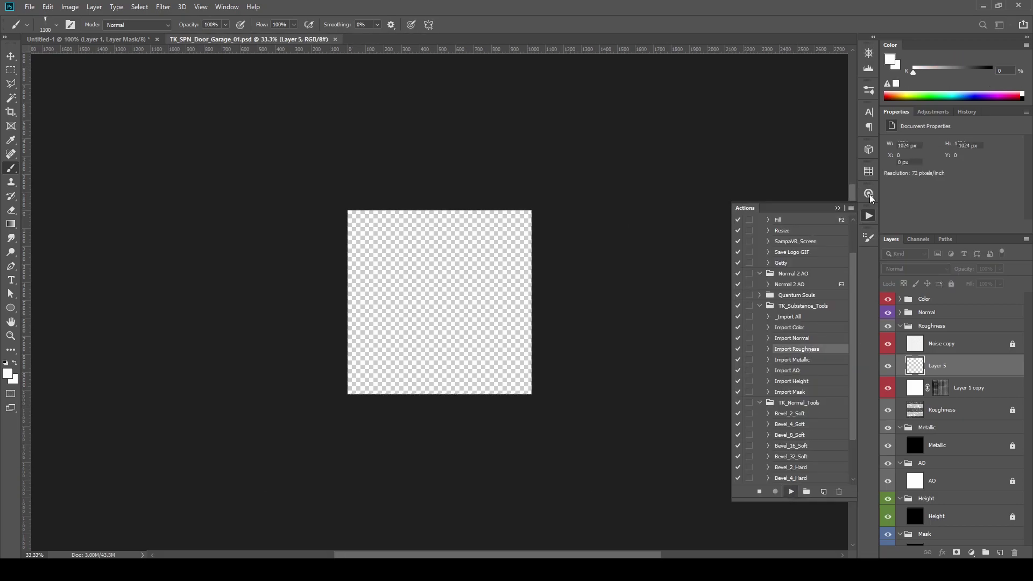
left_click(869, 195)
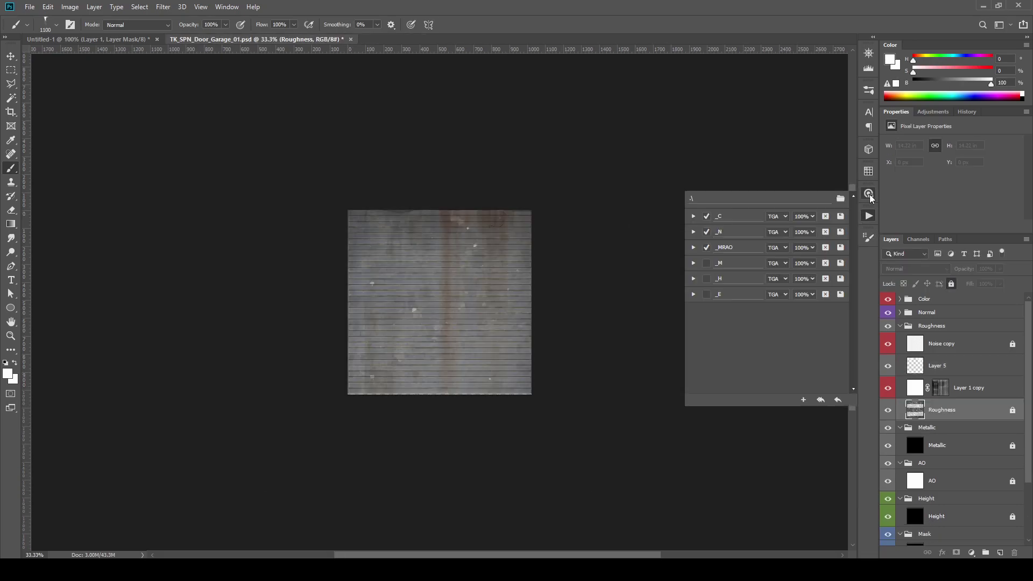
left_click(841, 247)
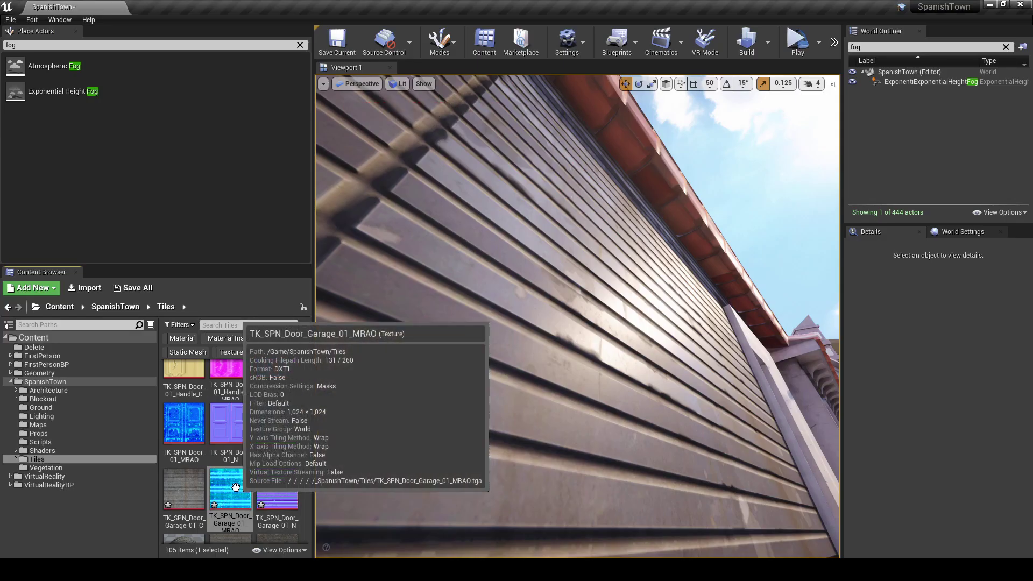
Step: Switch to the Unreal Editor, reimport the TK_SPN_Door_Garage_01_MRAO texture, and check the metal surface on the street buildings
right_click(232, 489)
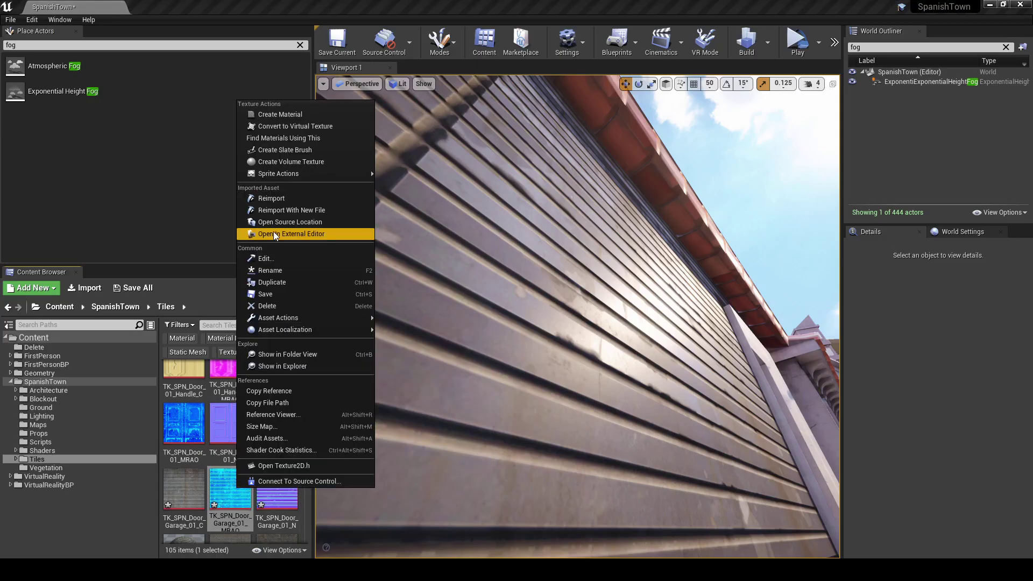
left_click(277, 198)
right_click_drag(439, 321, 478, 361)
right_click_drag(541, 301, 540, 300)
Step: Try a Brightness Curve of 0.7 on the TK_SPN_Door_Garage_01_C texture, restore it to 1, and save and close the texture
double_click(183, 488)
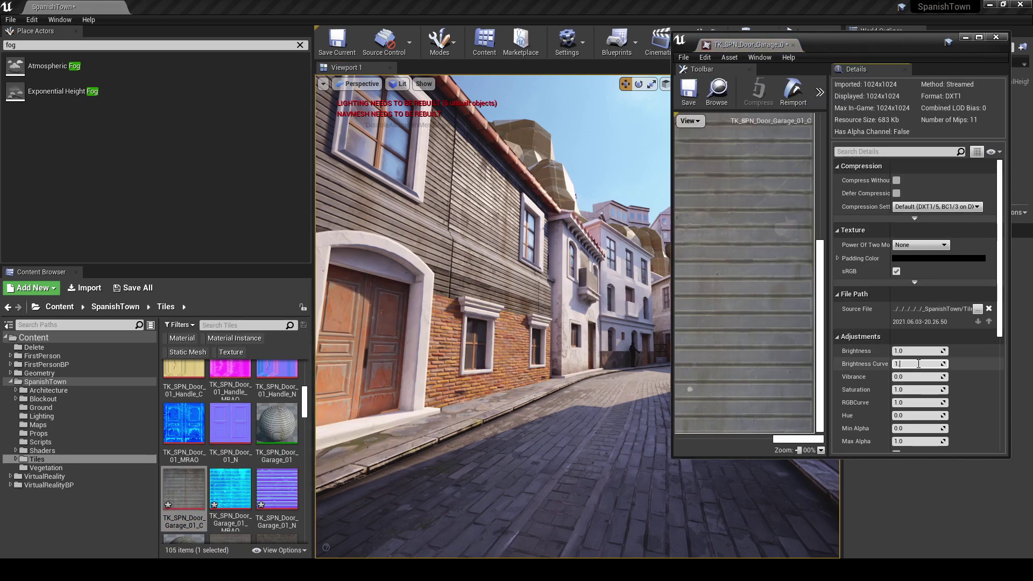
key("Return")
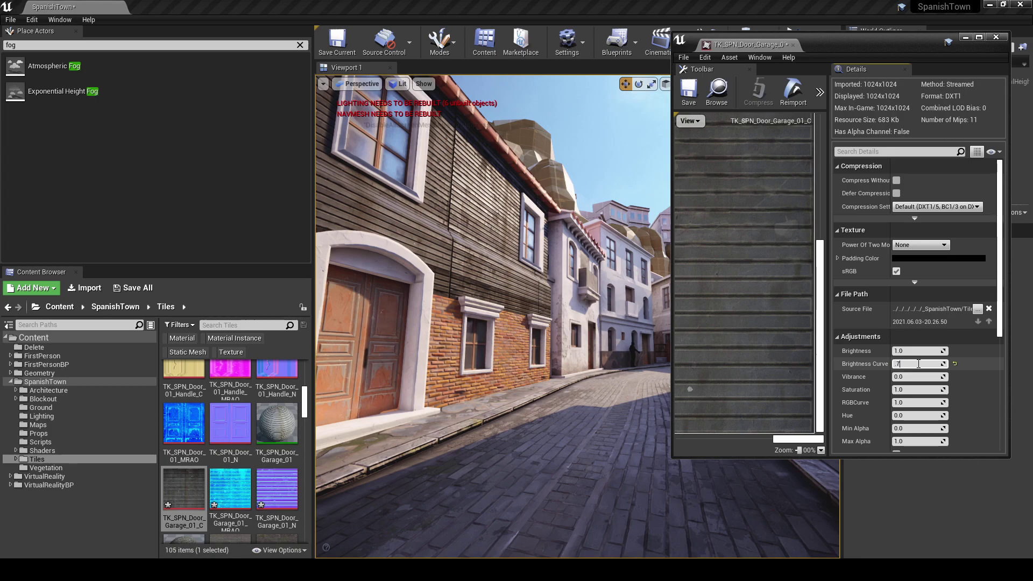
type(".7")
key("Return")
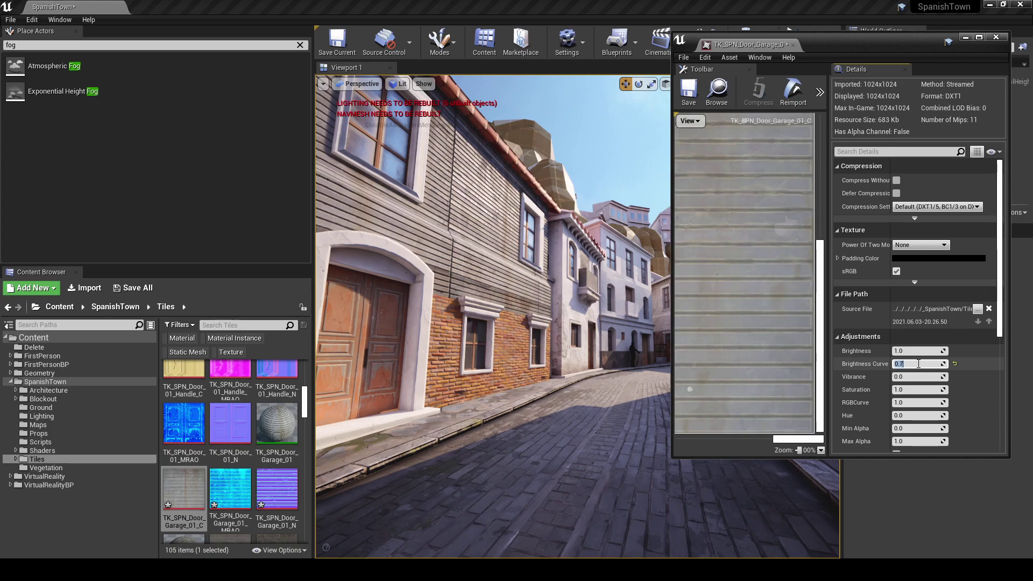
type("1")
key("Return")
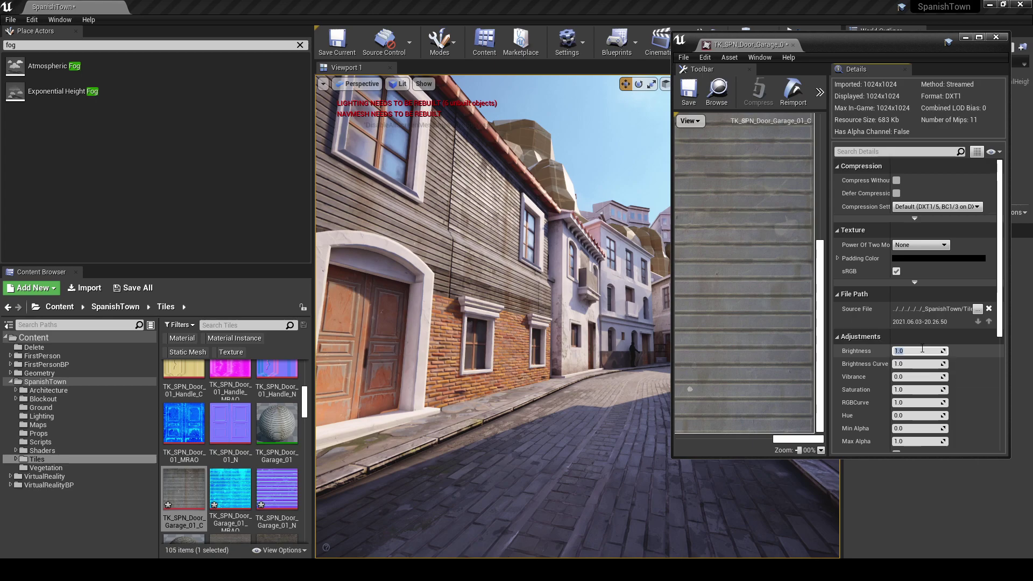
left_click(689, 92)
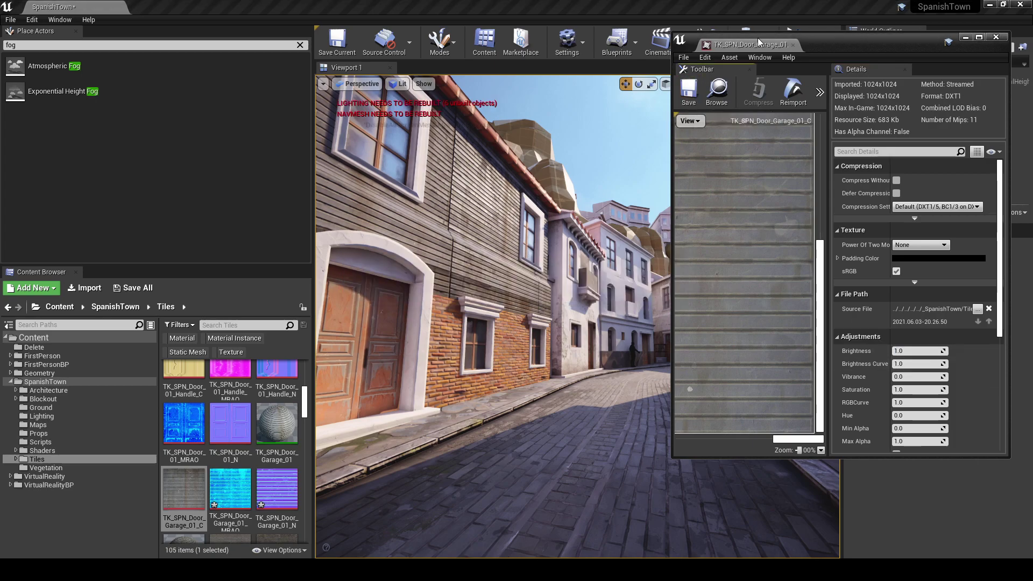
middle_click(756, 42)
Step: Try applying the TK_SPN_Door_Garage_01 material to a building surface in the level, and undo the assignment
key("w")
right_click_drag(715, 161, 823, 161)
right_click_drag(538, 317, 581, 317)
left_click_drag(277, 422, 497, 296)
right_click_drag(497, 296, 441, 302)
key("ctrl+z")
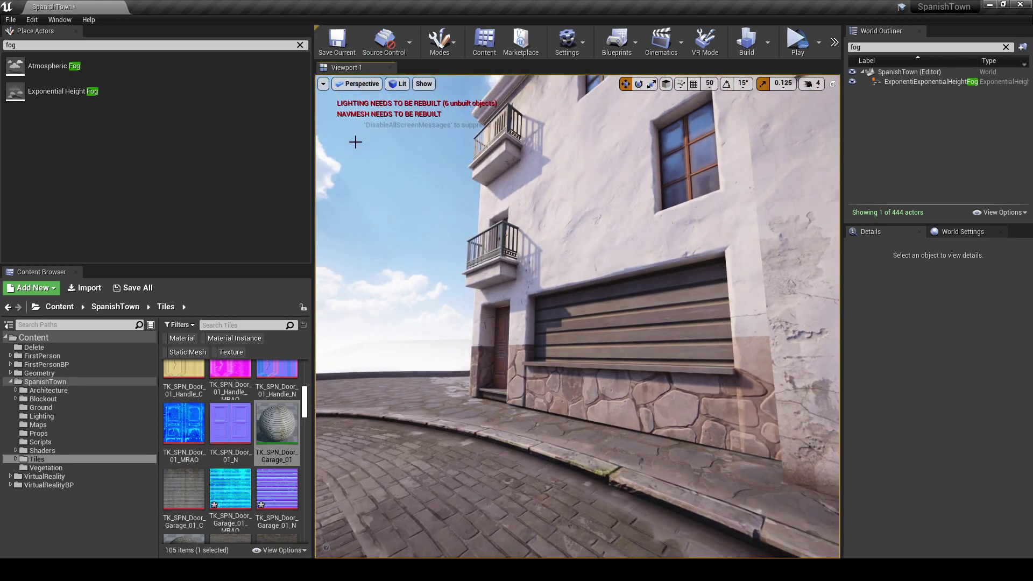
Step: Save all modified assets together with the SpanishTown map
left_click(149, 288)
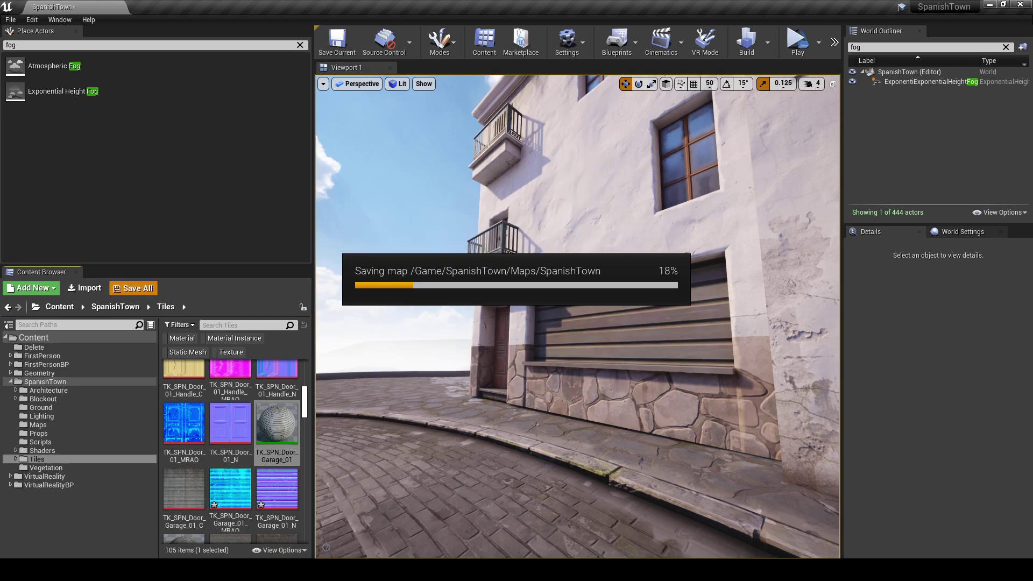